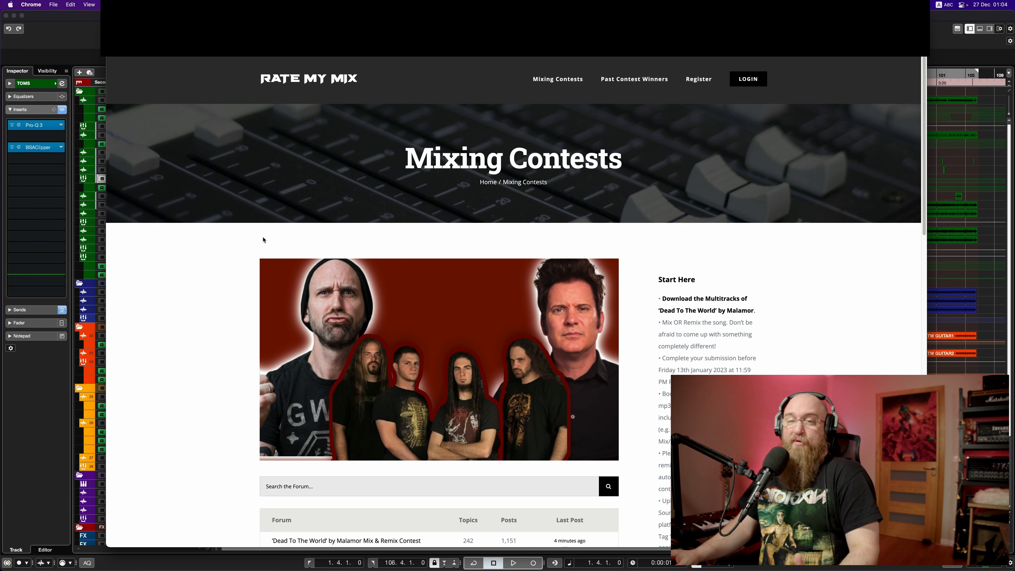
# Step: Switch from the Rate My Mix page in Chrome back to the Cubase Malmor Session window
pyautogui.scroll(-1, 263, 239)
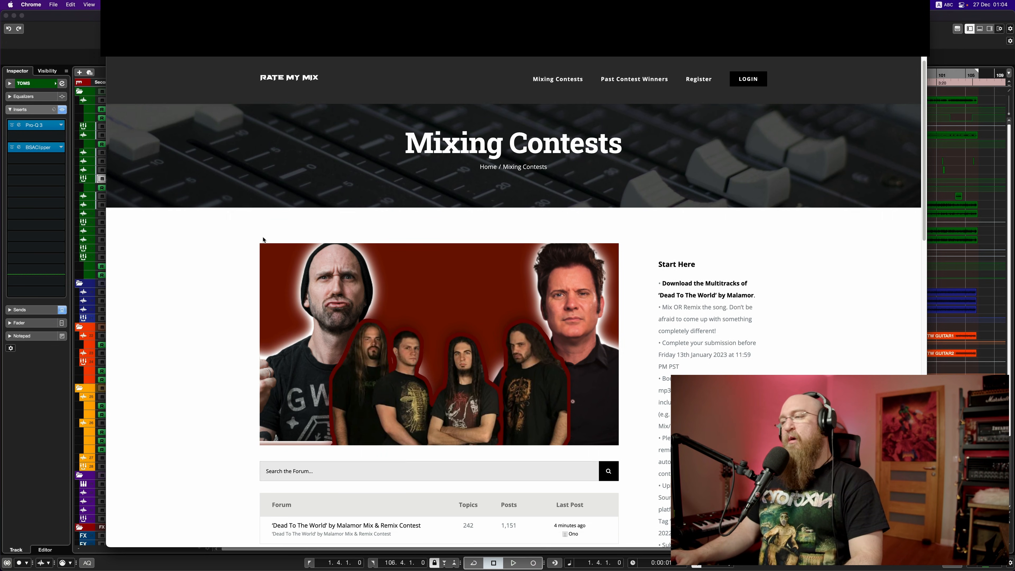
pyautogui.scroll(1, 263, 240)
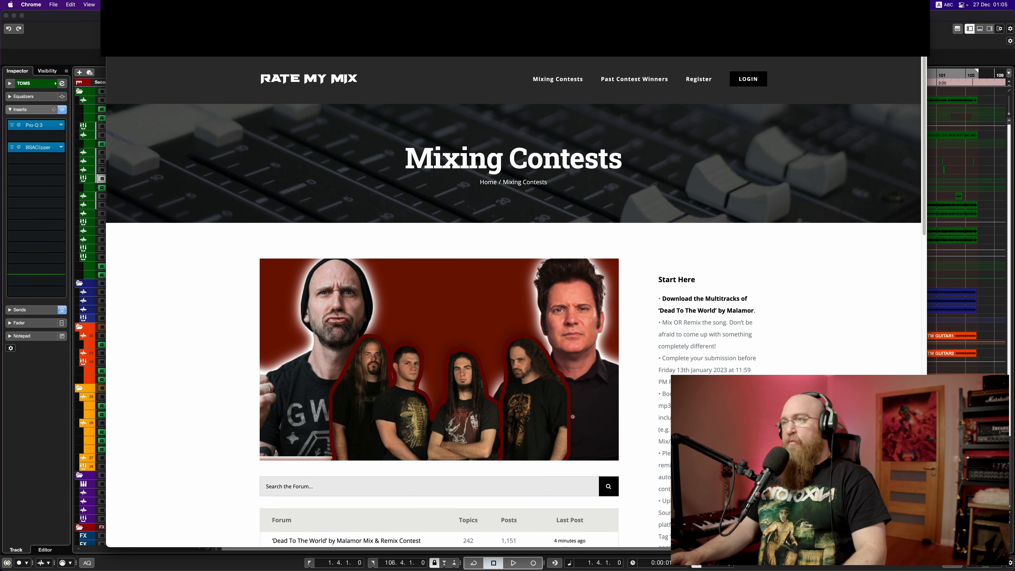
pyautogui.click(98, 29)
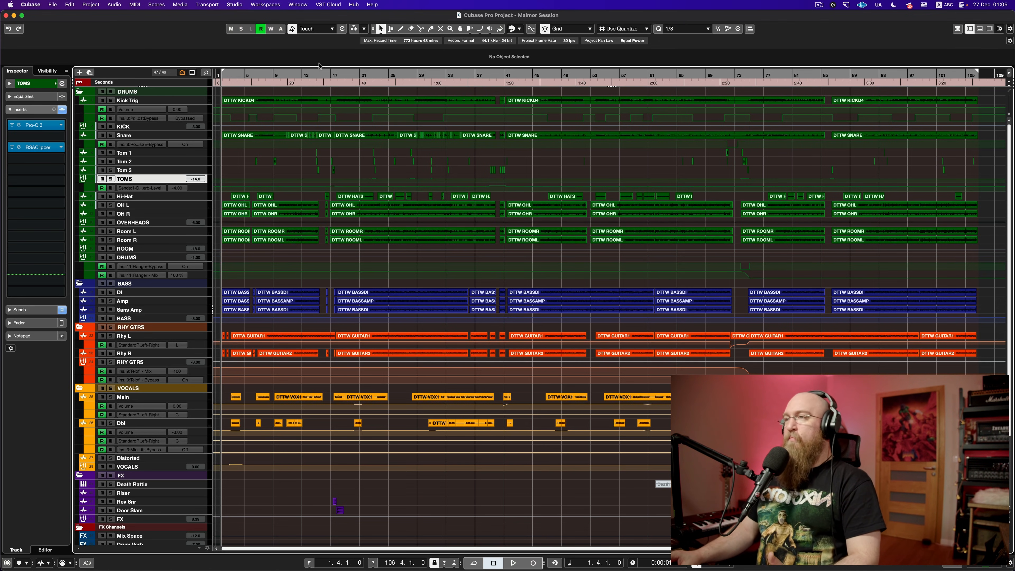
# Step: Play the mix from bar 17, save the project during playback, then stop
pyautogui.click(332, 75)
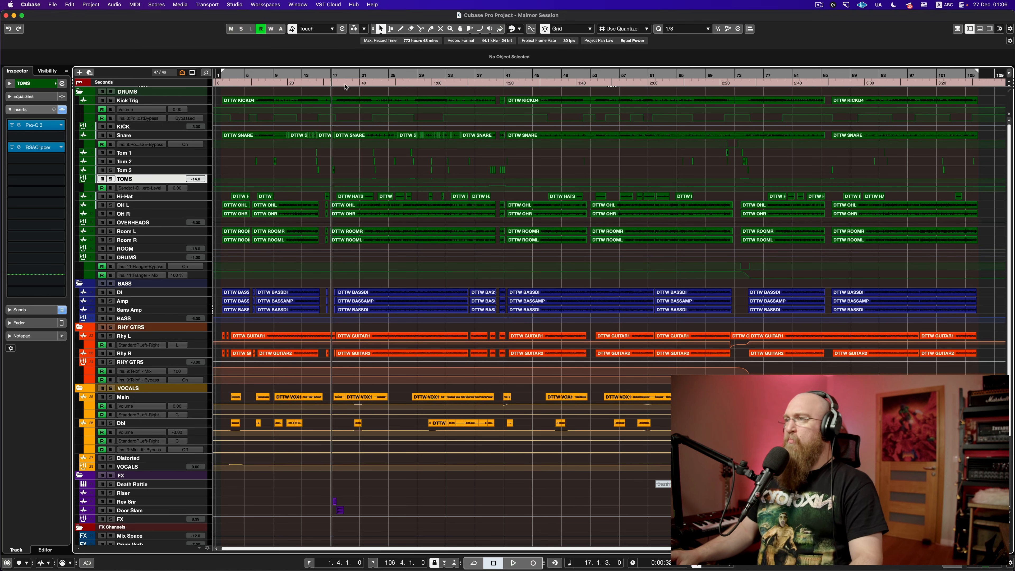
pyautogui.moveTo(345, 75); pyautogui.dragTo(286, 73)
pyautogui.press('space')
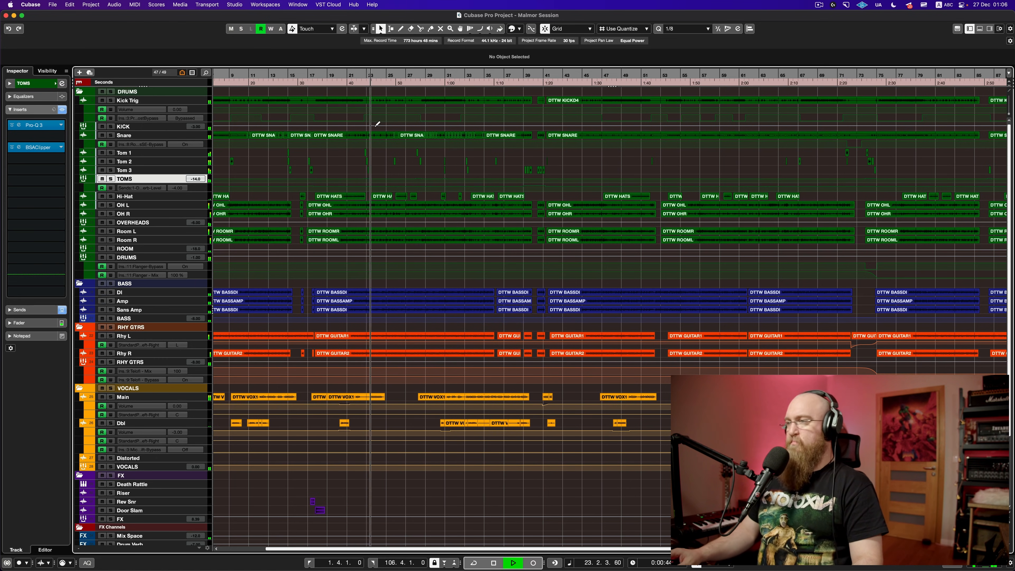
pyautogui.press('super+s')
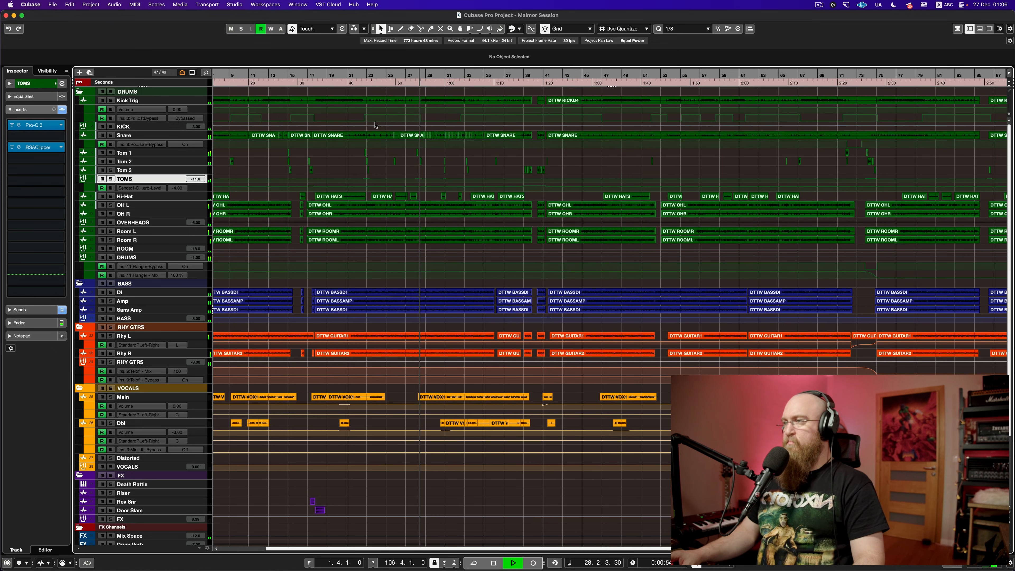
pyautogui.press('space')
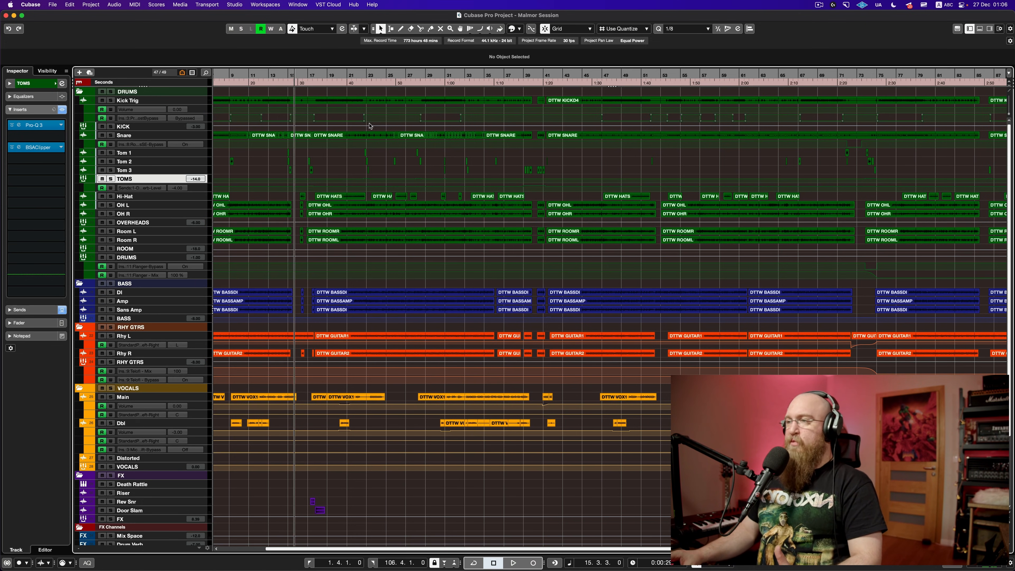
pyautogui.scroll(-3, 367, 139)
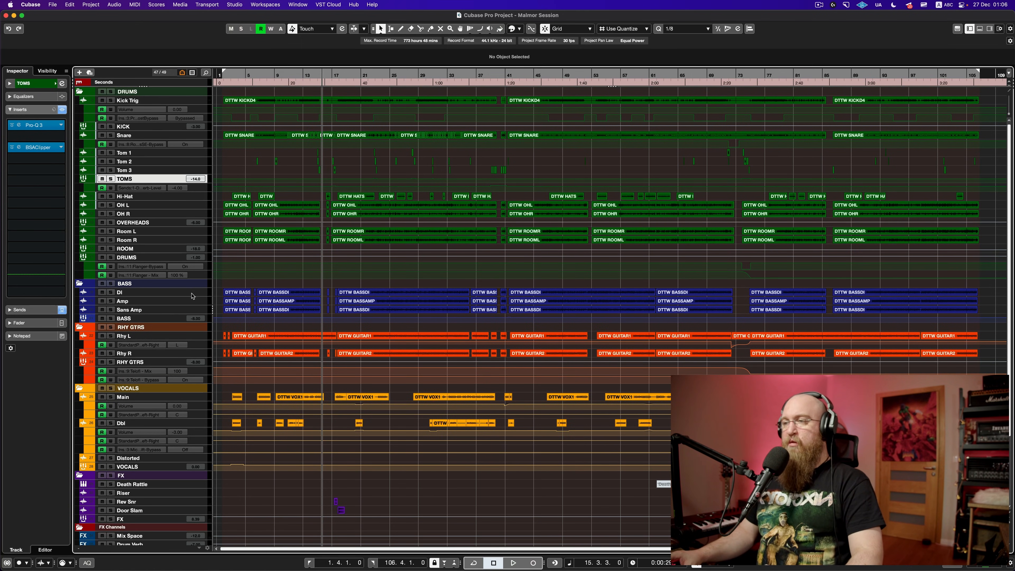
# Step: Inspect the DI, Amp and Sans Amp bass inserts, then collapse every folder except DRUMS
pyautogui.click(192, 295)
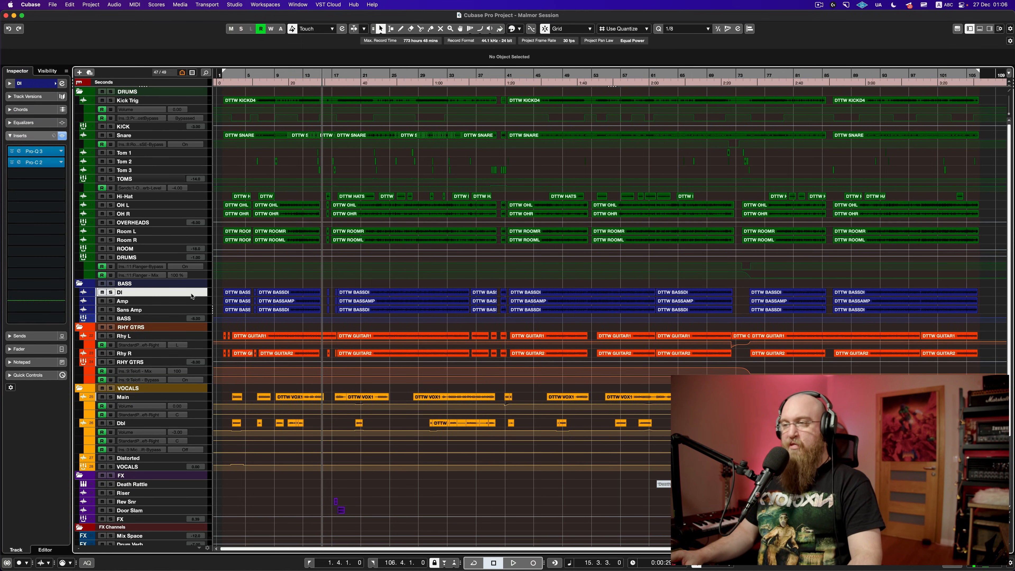
pyautogui.click(191, 304)
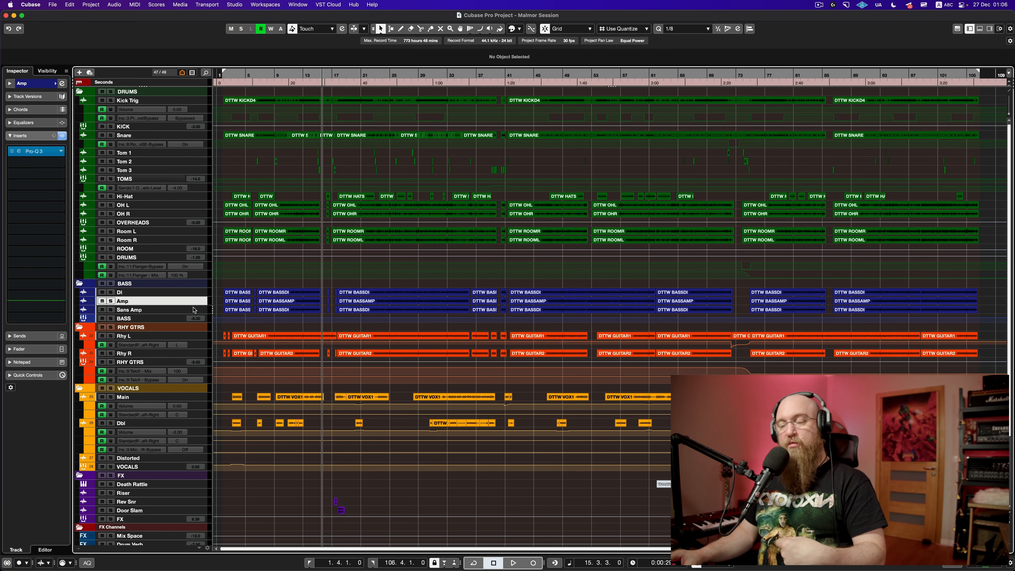
pyautogui.click(194, 311)
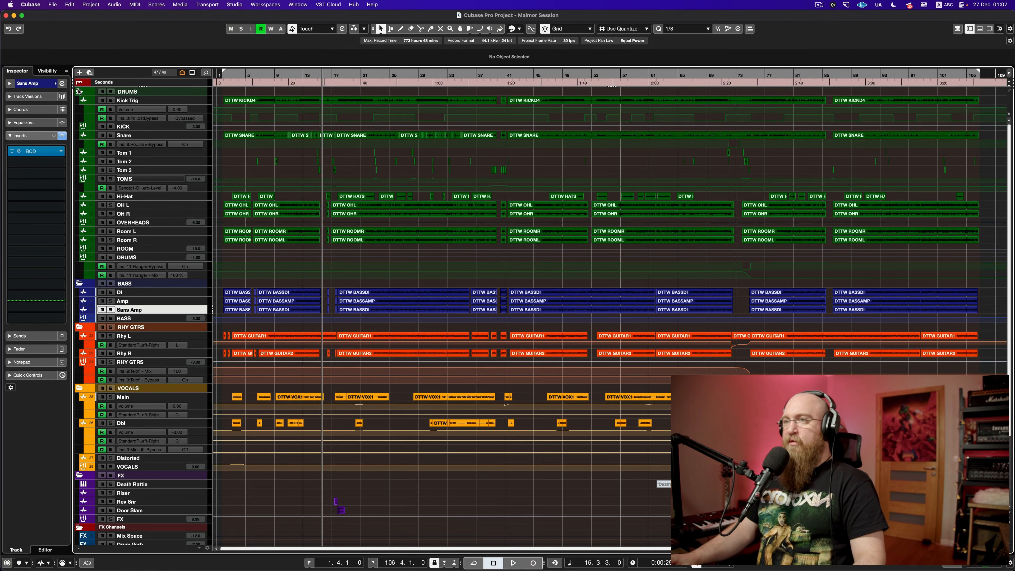
pyautogui.keyDown('super'); pyautogui.click(79, 91); pyautogui.keyUp('super')
pyautogui.click(79, 91)
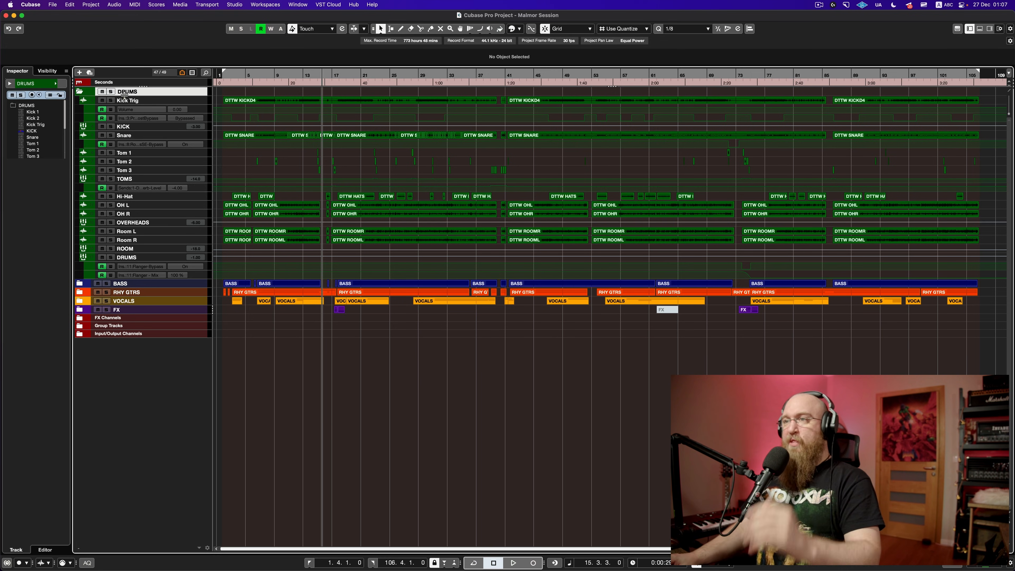
# Step: Unhide the Kick 1 and Kick 2 tracks and enlarge them to show their waveforms
pyautogui.click(46, 71)
pyautogui.click(11, 114)
pyautogui.click(11, 103)
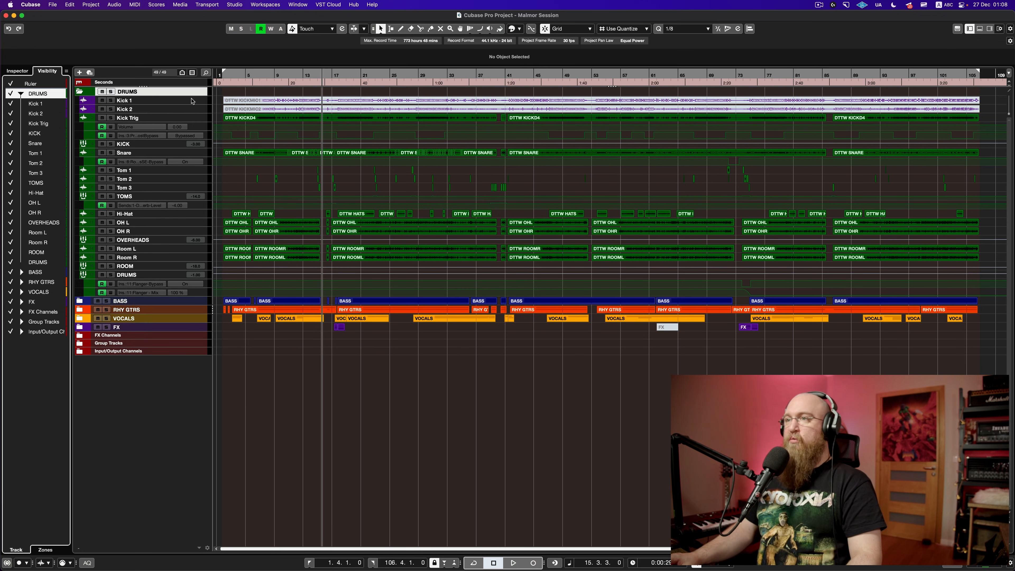
pyautogui.click(196, 101)
pyautogui.keyDown('shift'); pyautogui.click(195, 109); pyautogui.keyUp('shift')
pyautogui.moveTo(197, 103); pyautogui.dragTo(199, 127)
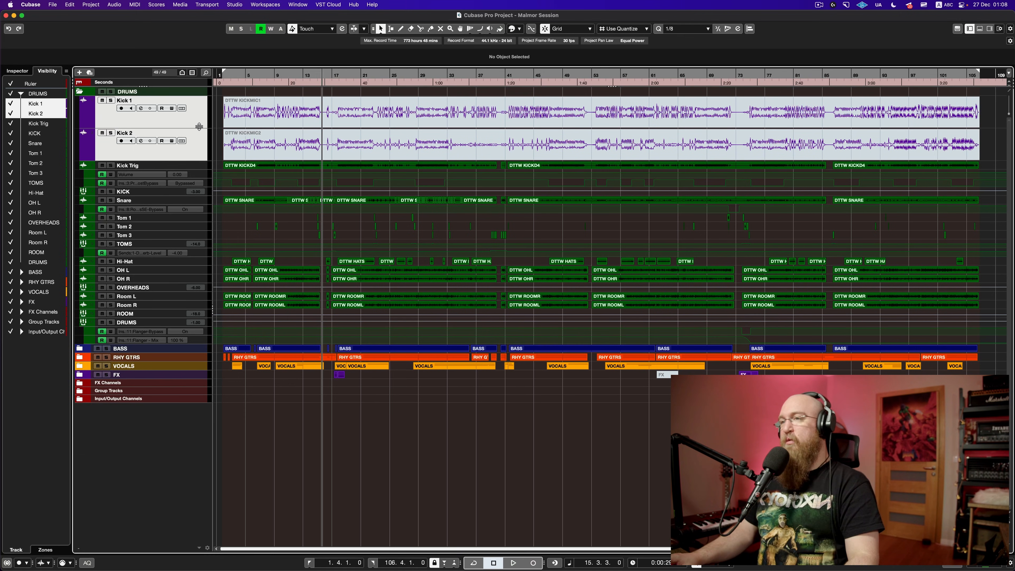
# Step: Unmute the Kick 1 and Kick 2 events, solo both tracks, and play from bar 19
pyautogui.press('7')
pyautogui.moveTo(237, 122); pyautogui.dragTo(258, 139)
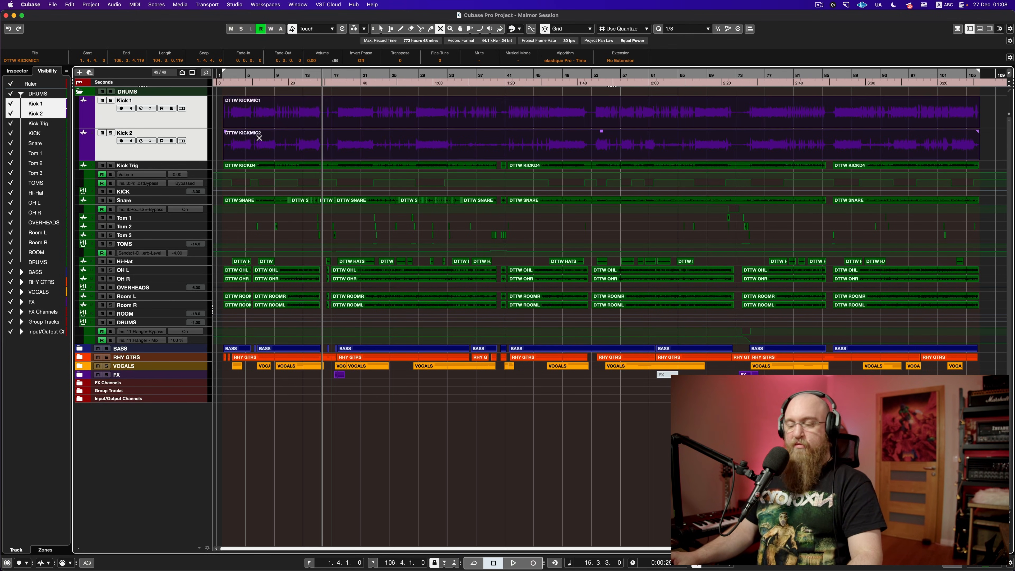
pyautogui.press('1')
pyautogui.press('s')
pyautogui.press('space')
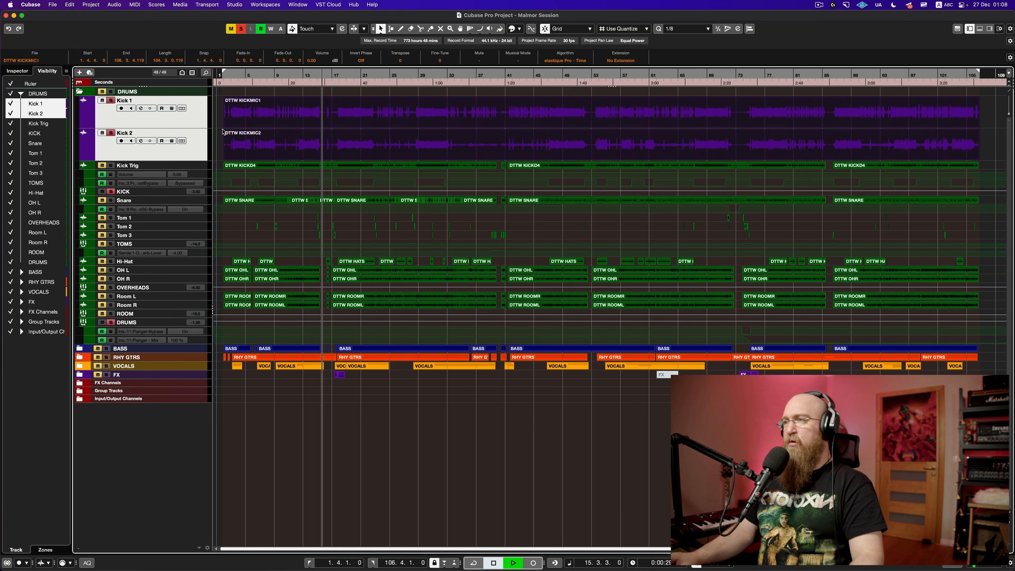
pyautogui.click(346, 83)
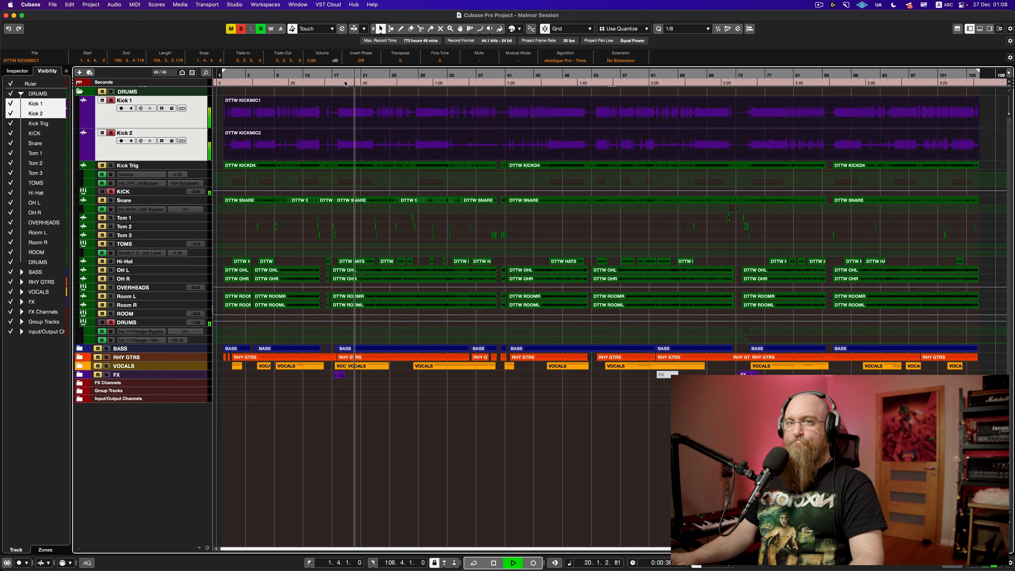
pyautogui.press('space')
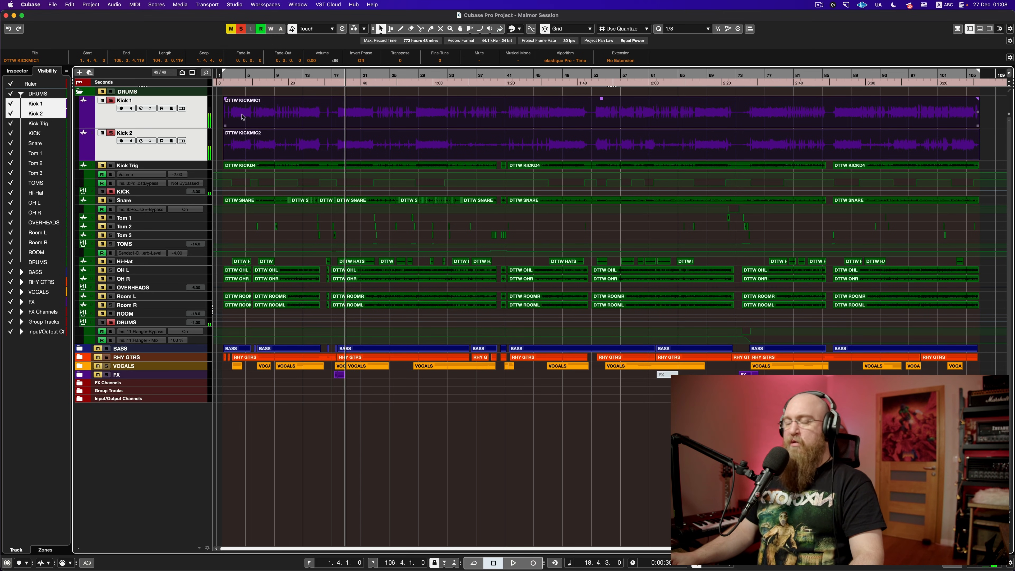
# Step: Re-mute both kick events, shrink their rows, unsolo them, and hide Kick 1 and Kick 2
pyautogui.press('7')
pyautogui.click(243, 119)
pyautogui.click(271, 138)
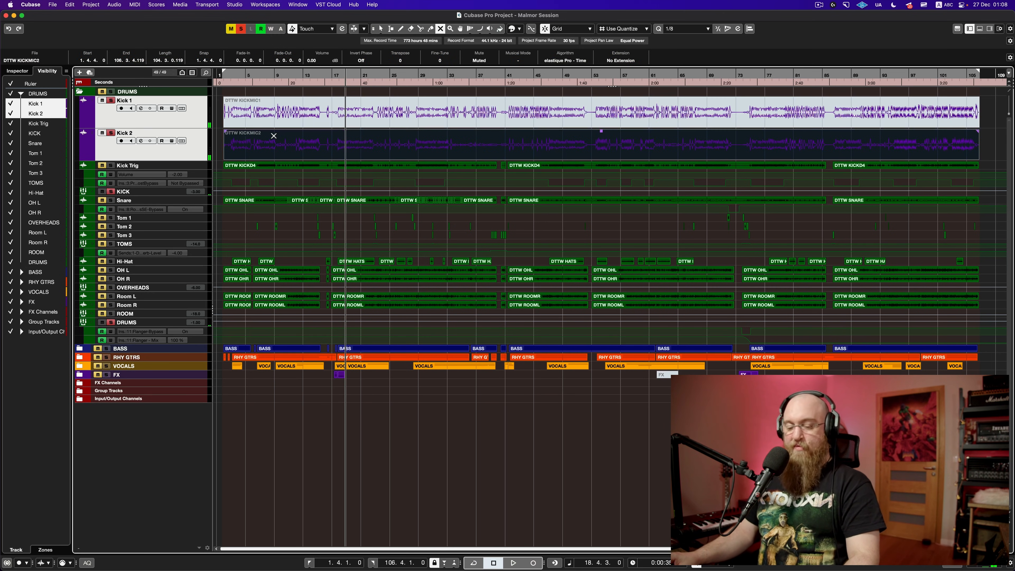
pyautogui.press('1')
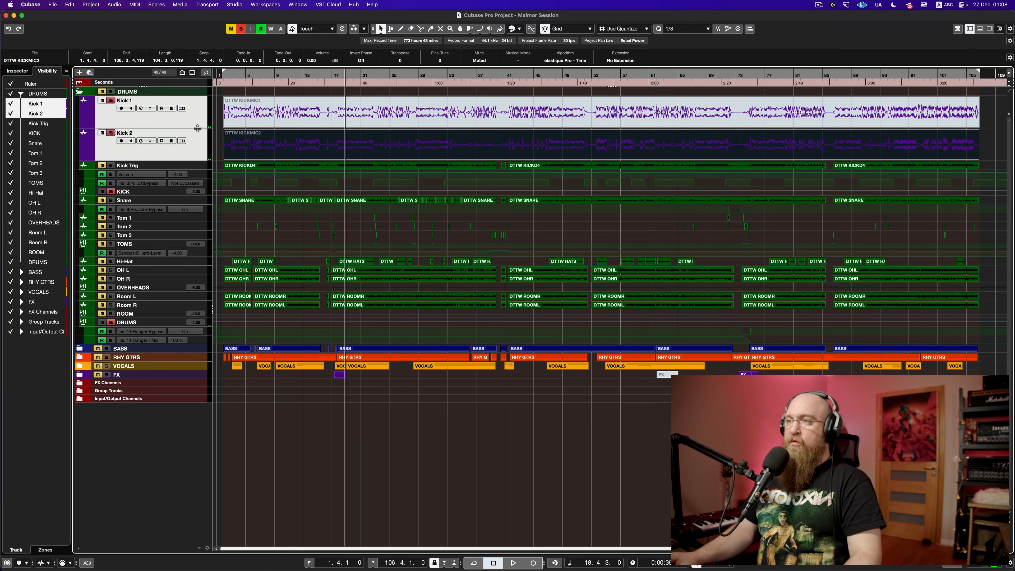
pyautogui.moveTo(198, 128); pyautogui.dragTo(197, 105)
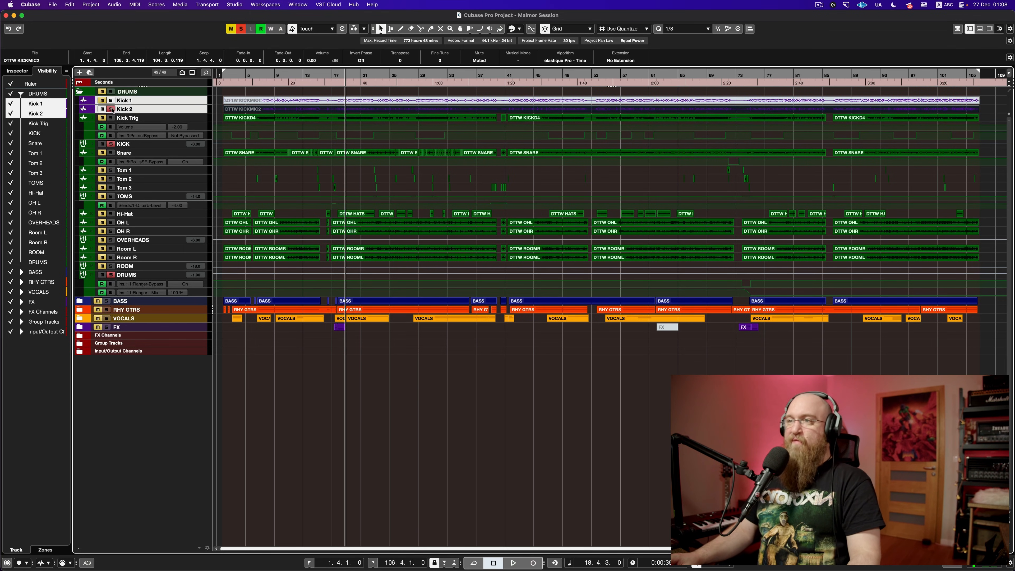
pyautogui.click(111, 109)
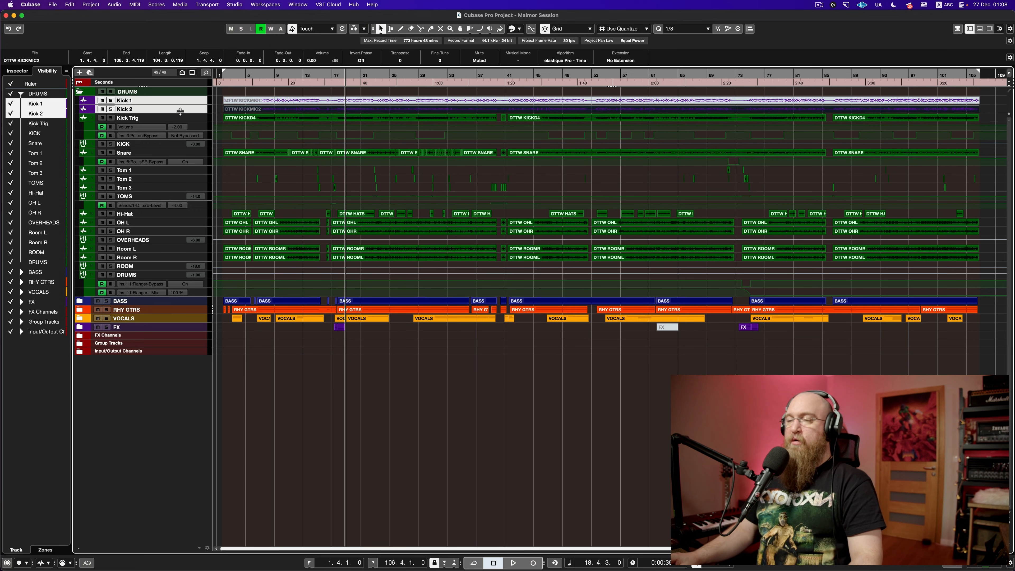
pyautogui.click(188, 101)
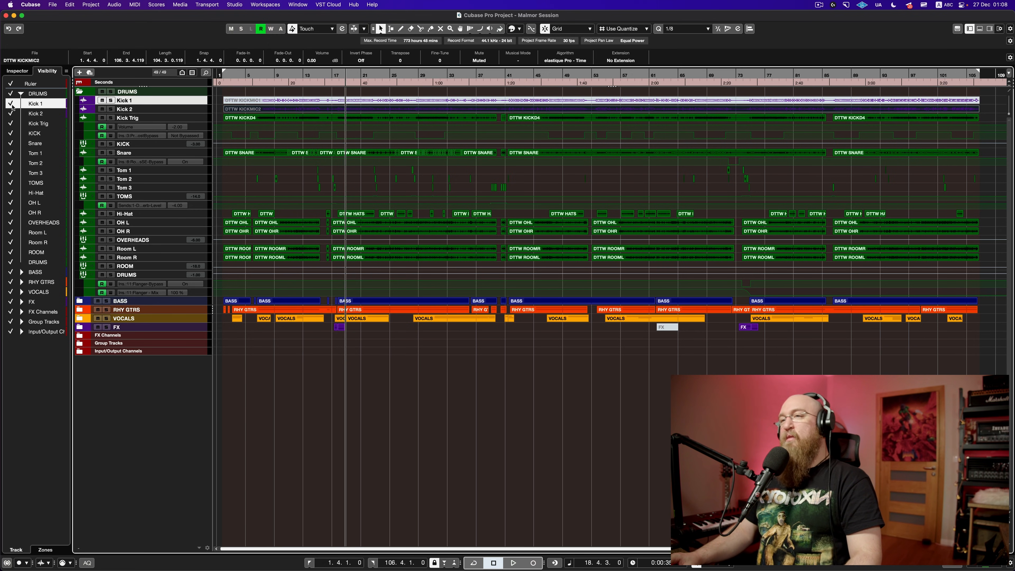
pyautogui.click(11, 104)
pyautogui.click(11, 114)
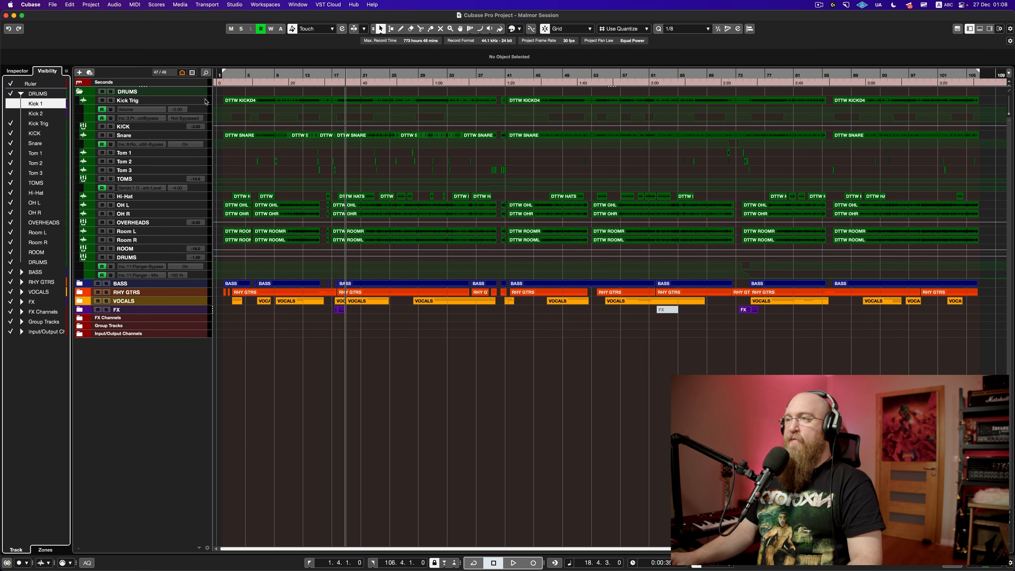
# Step: Solo the Kick Trig track in the Inspector, play it alone, then open its Trigger 2 insert
pyautogui.moveTo(202, 105); pyautogui.dragTo(201, 120)
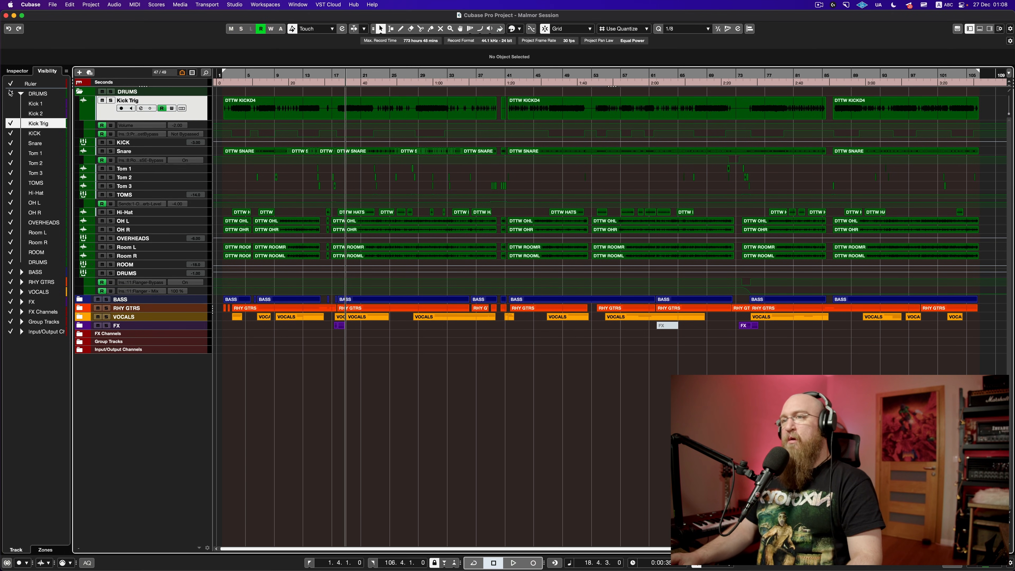
pyautogui.click(17, 71)
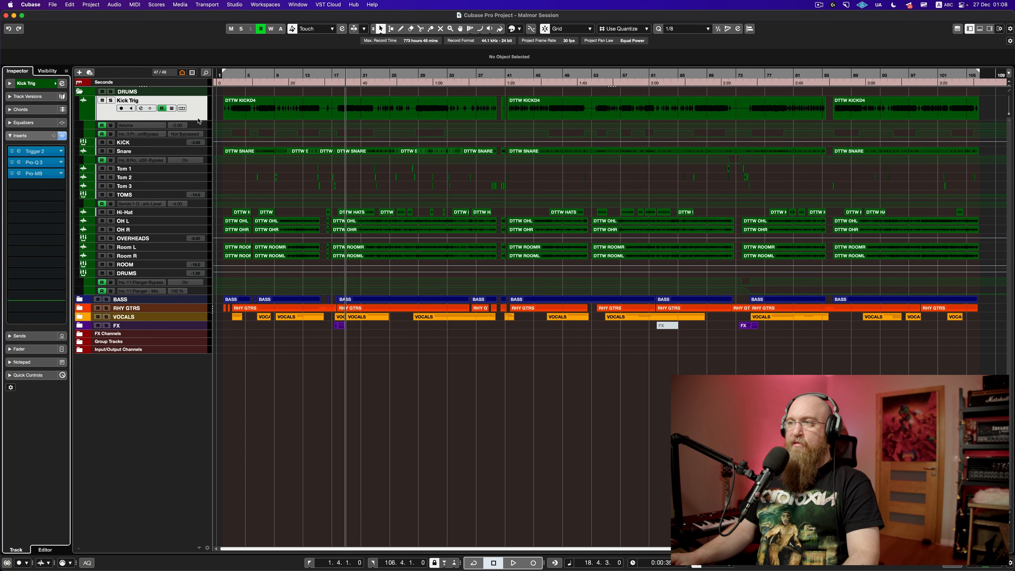
pyautogui.moveTo(198, 120); pyautogui.dragTo(198, 106)
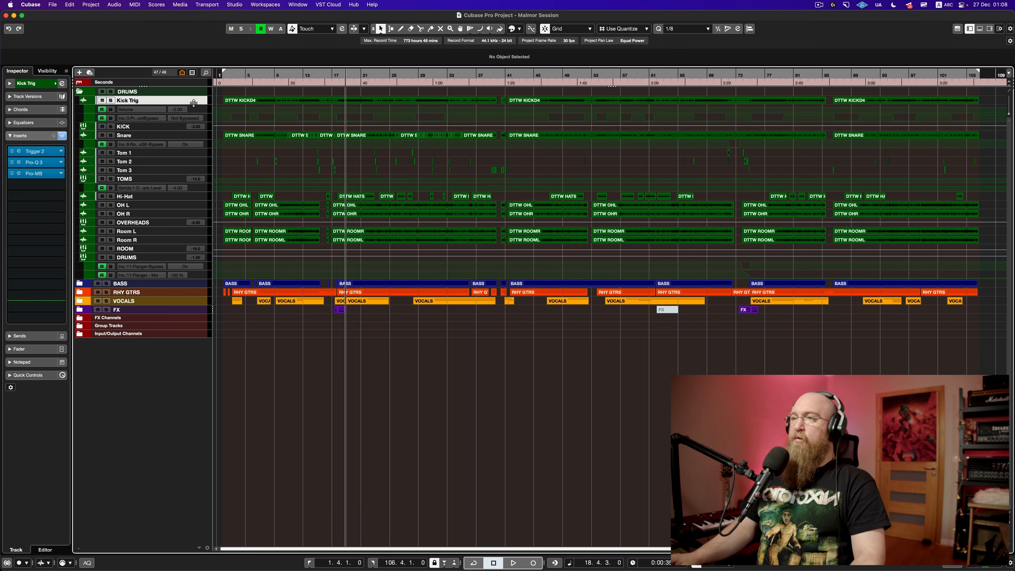
pyautogui.click(111, 101)
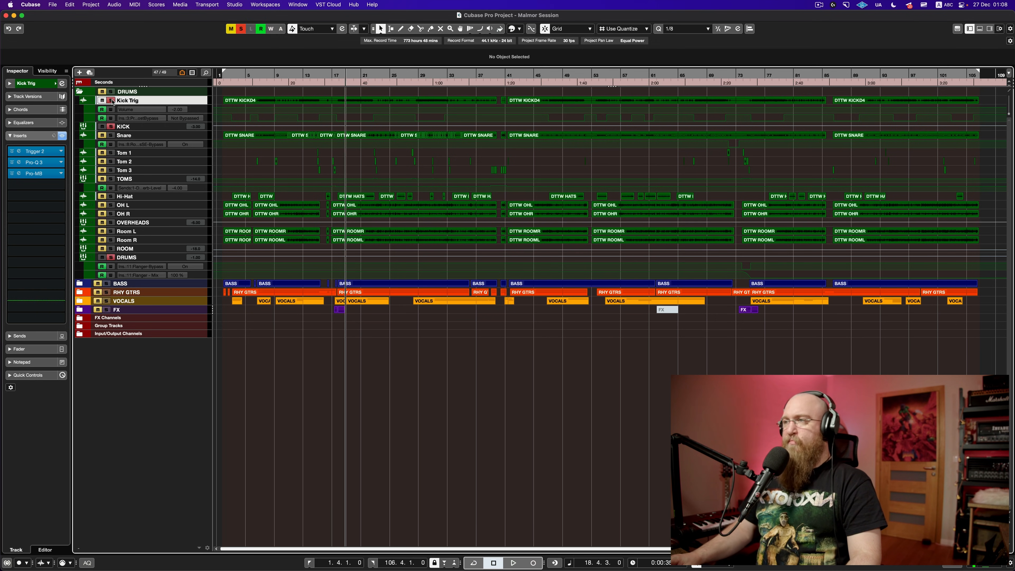
pyautogui.press('space')
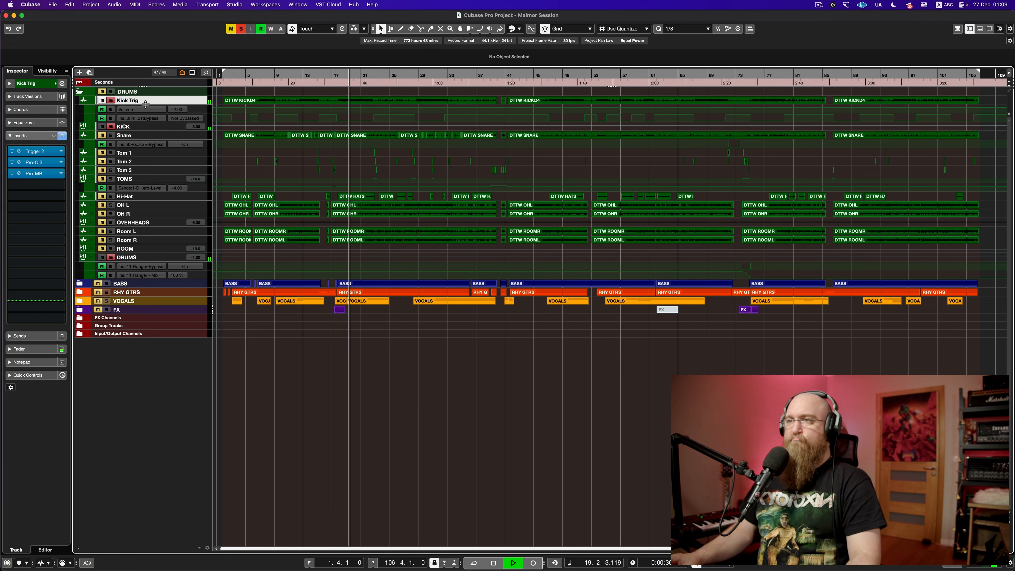
pyautogui.press('space')
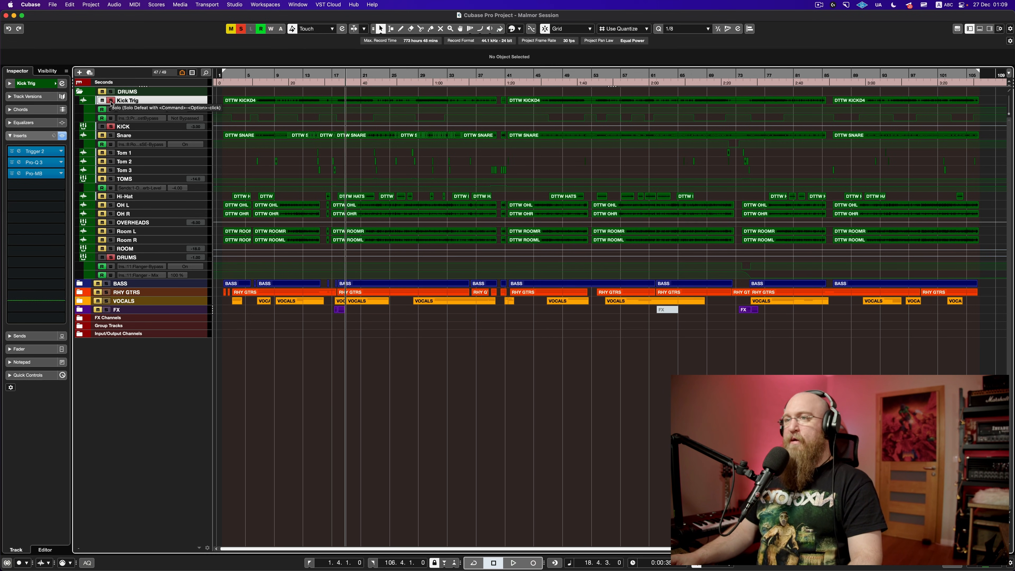
pyautogui.click(38, 152)
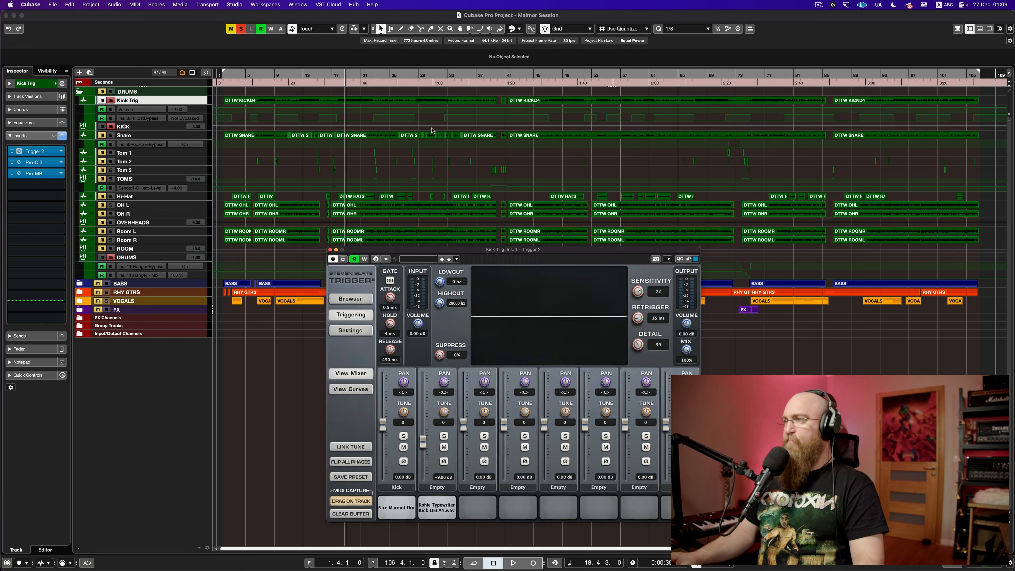
# Step: Move the Trigger 2 window aside, close it, and select the Snare track
pyautogui.moveTo(499, 254); pyautogui.dragTo(336, 47)
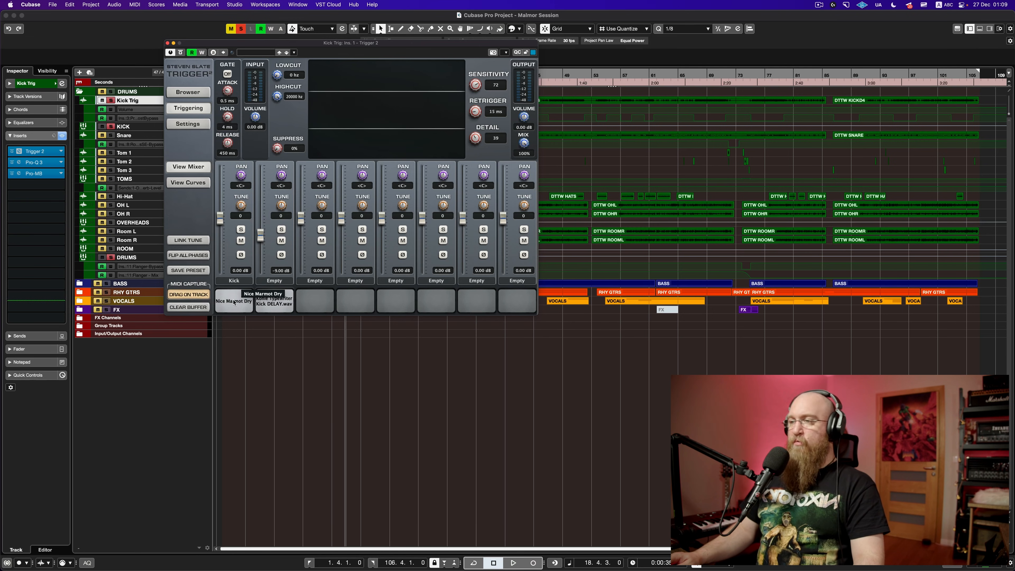
pyautogui.click(167, 43)
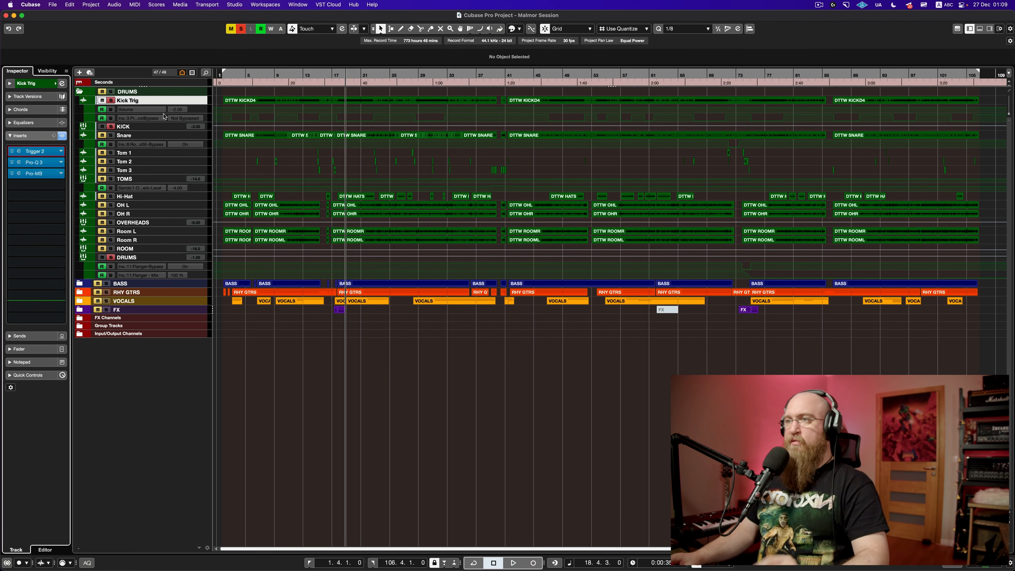
pyautogui.click(120, 135)
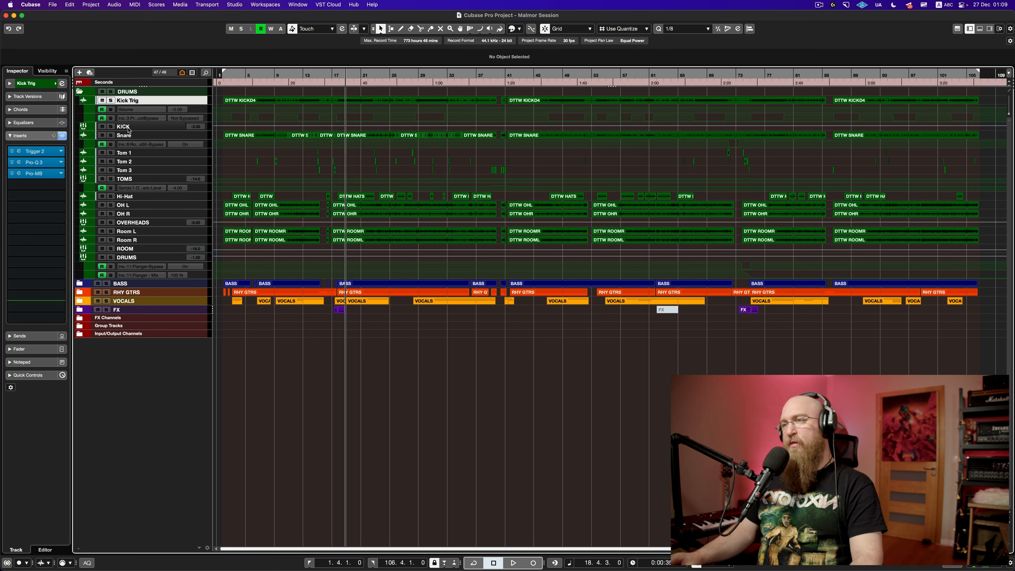
# Step: Make the Snare track taller and move the playback start to around bar 45
pyautogui.moveTo(190, 140); pyautogui.dragTo(190, 234)
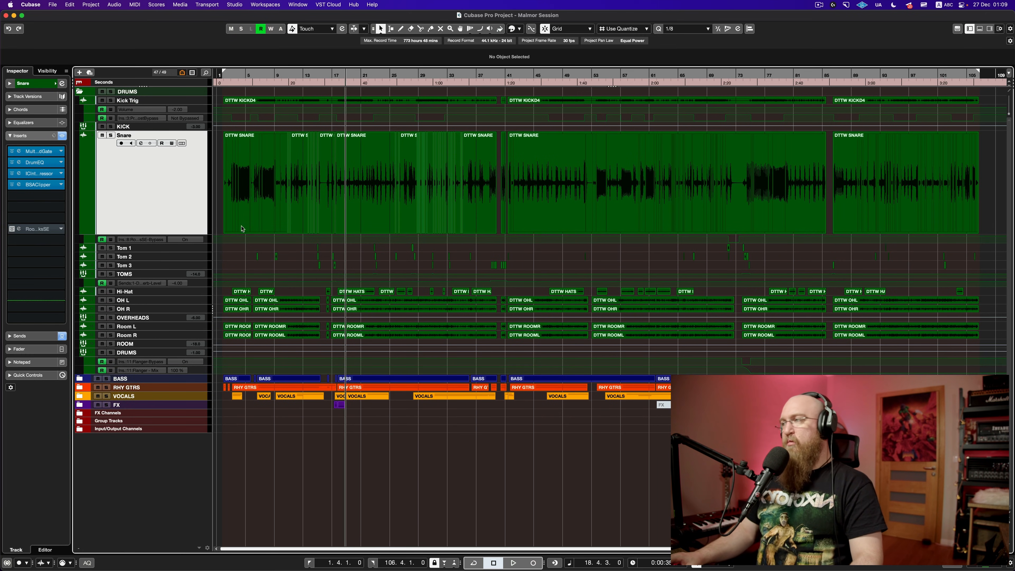
pyautogui.scroll(8, 388, 200)
pyautogui.scroll(-8, 387, 200)
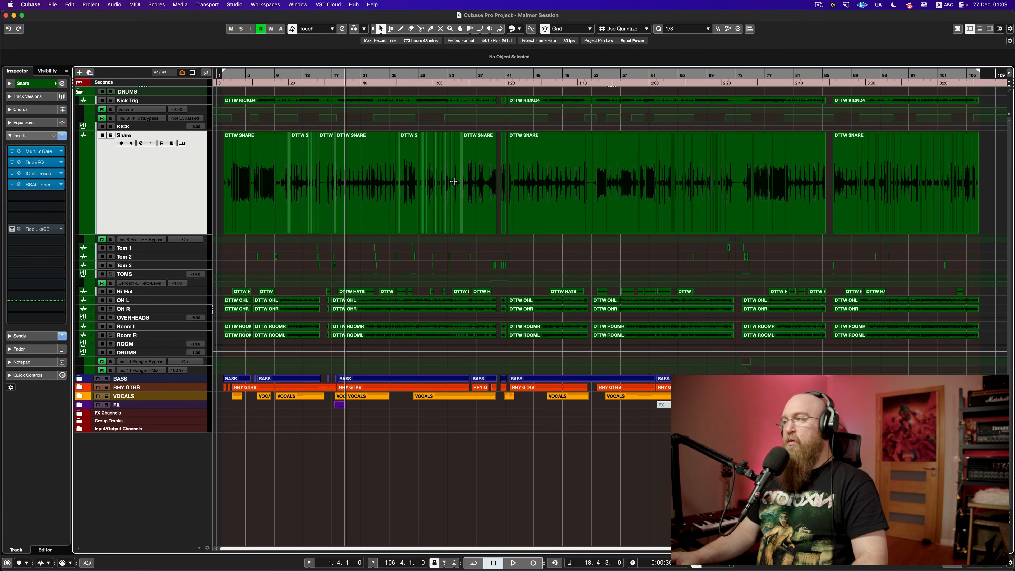
pyautogui.moveTo(549, 77); pyautogui.dragTo(537, 96)
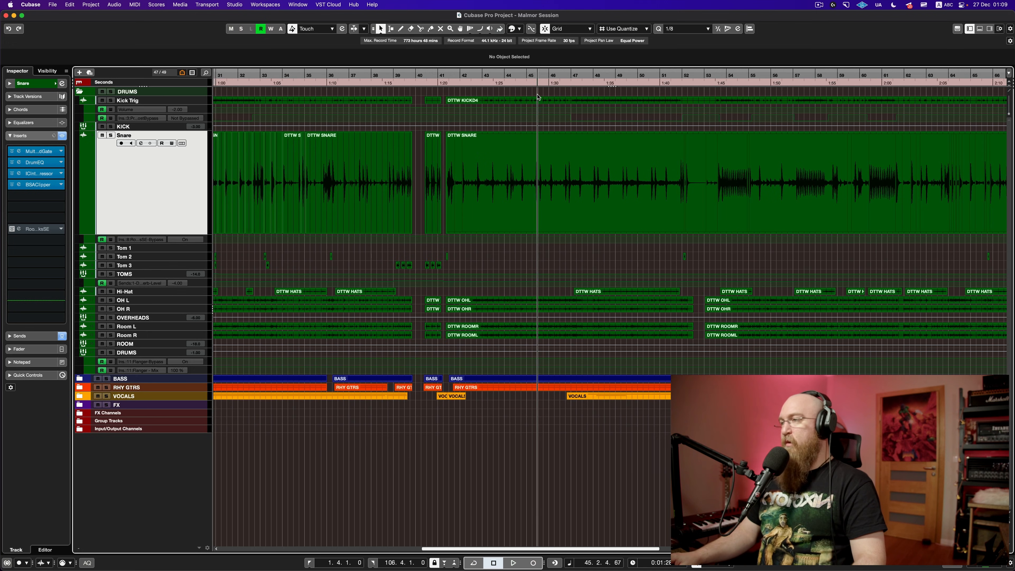
# Step: Solo the Snare and play it, toggling the insert bypass to compare, ending with inserts on
pyautogui.click(62, 136)
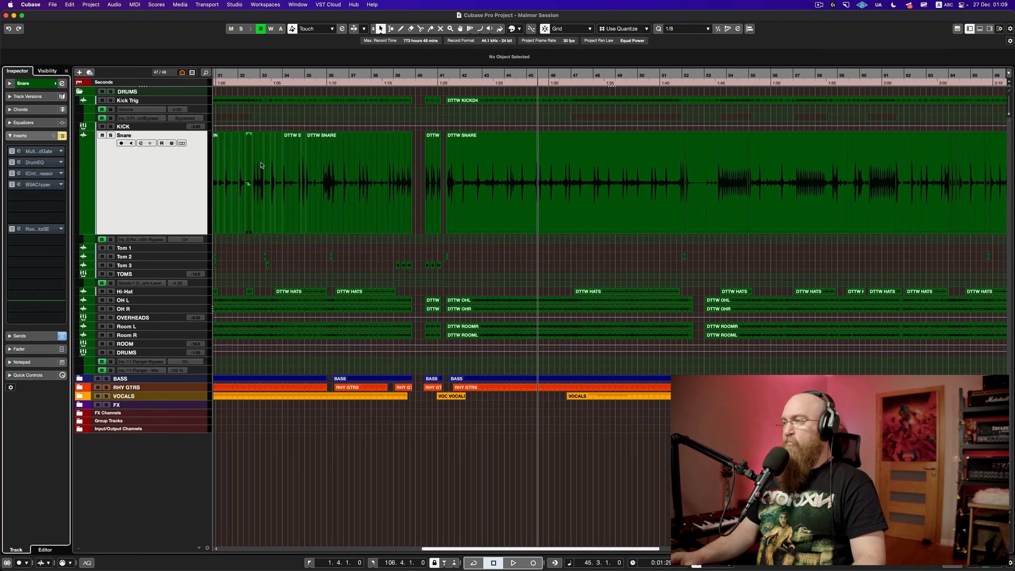
pyautogui.click(110, 137)
pyautogui.press('space')
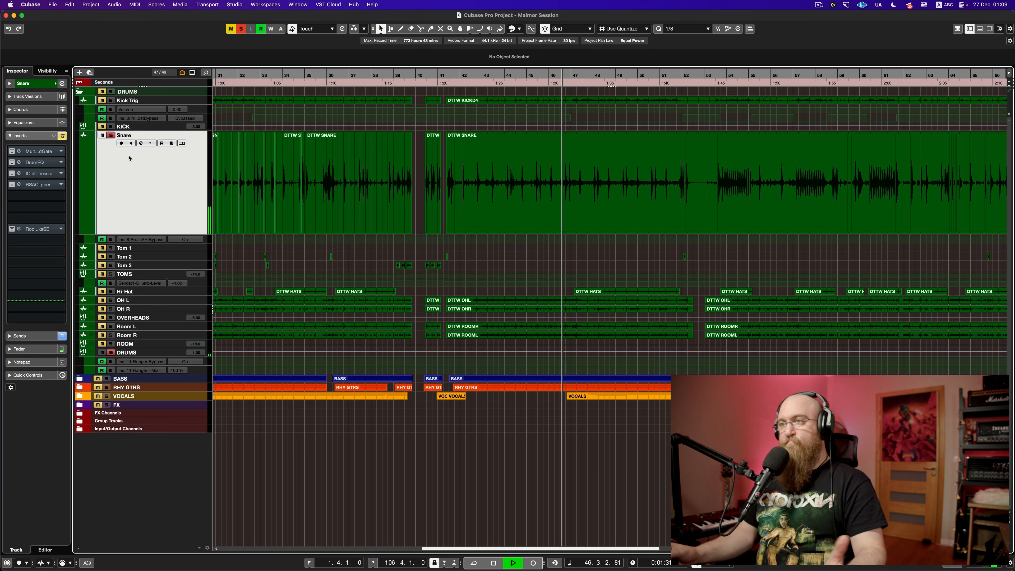
pyautogui.click(62, 137)
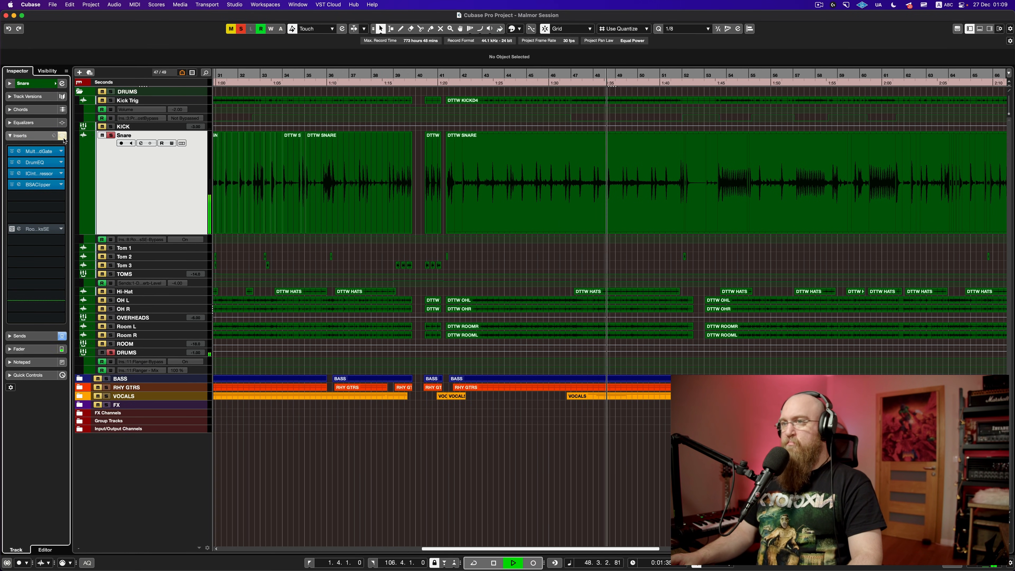
pyautogui.click(63, 136)
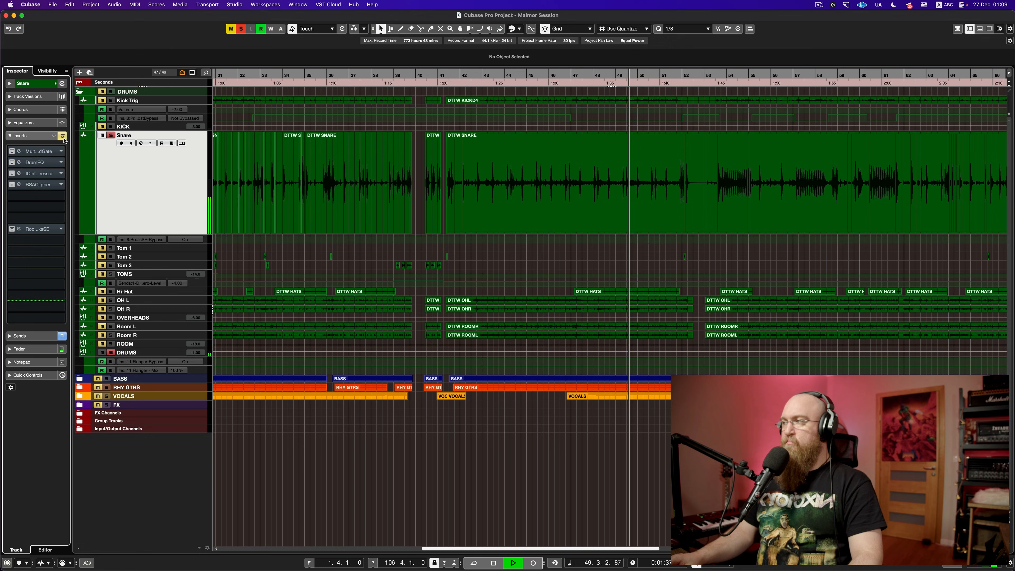
pyautogui.click(62, 137)
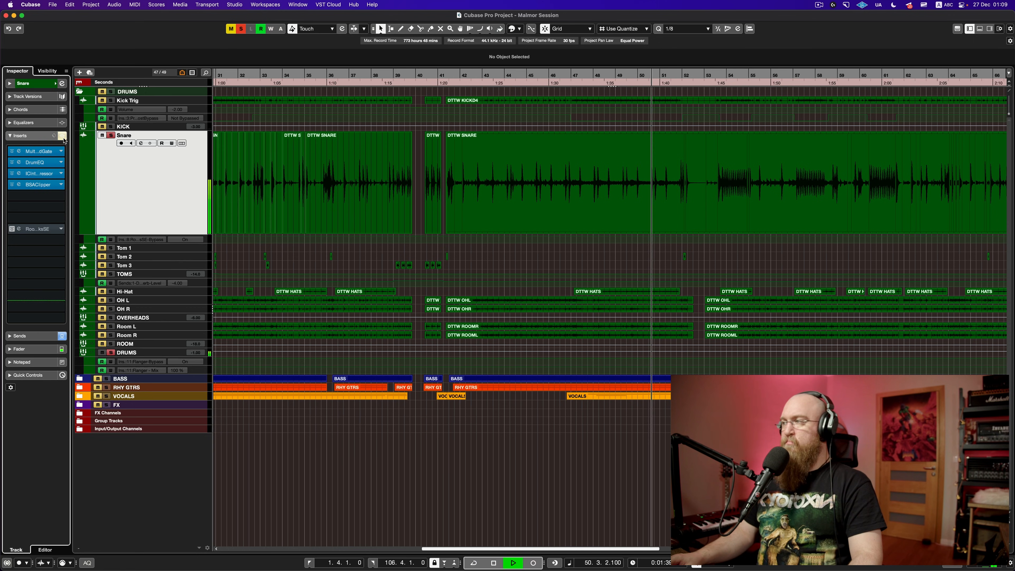
pyautogui.press('space')
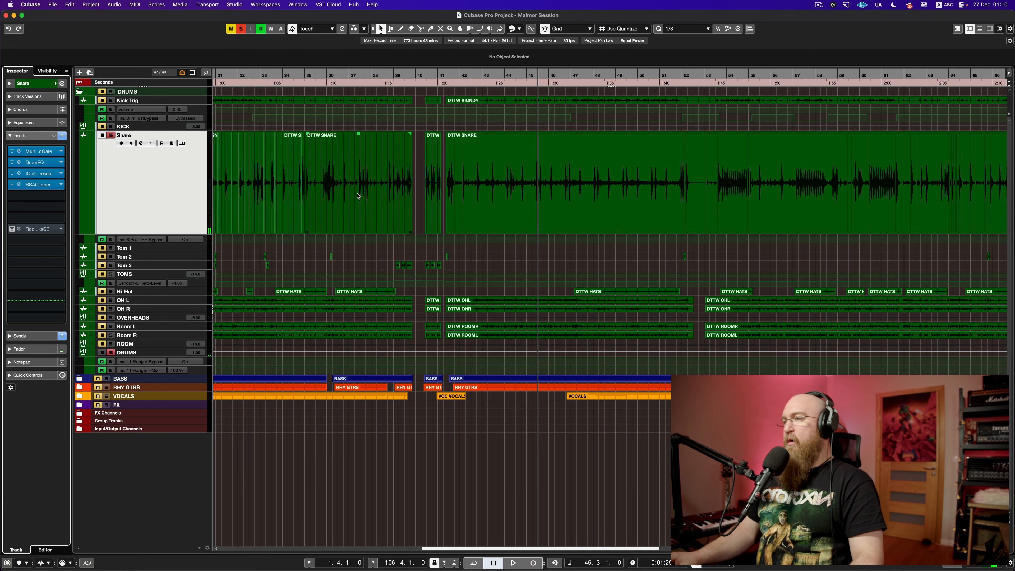
# Step: Open the snare's Multi Band Gate plugin and move its window up and left
pyautogui.hscroll(-10, 355, 194)
pyautogui.scroll(6, 417, 185)
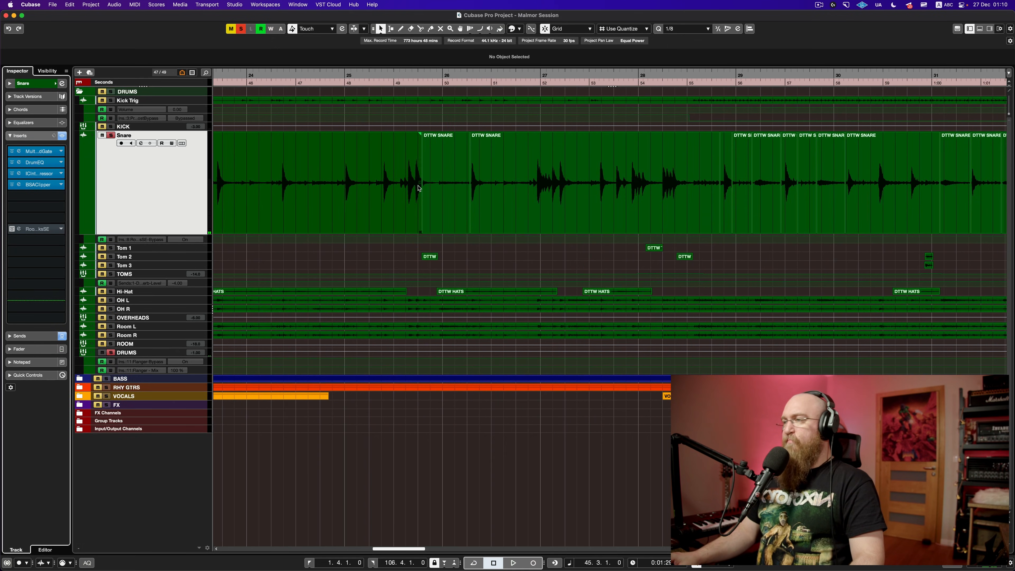
pyautogui.scroll(-8, 418, 185)
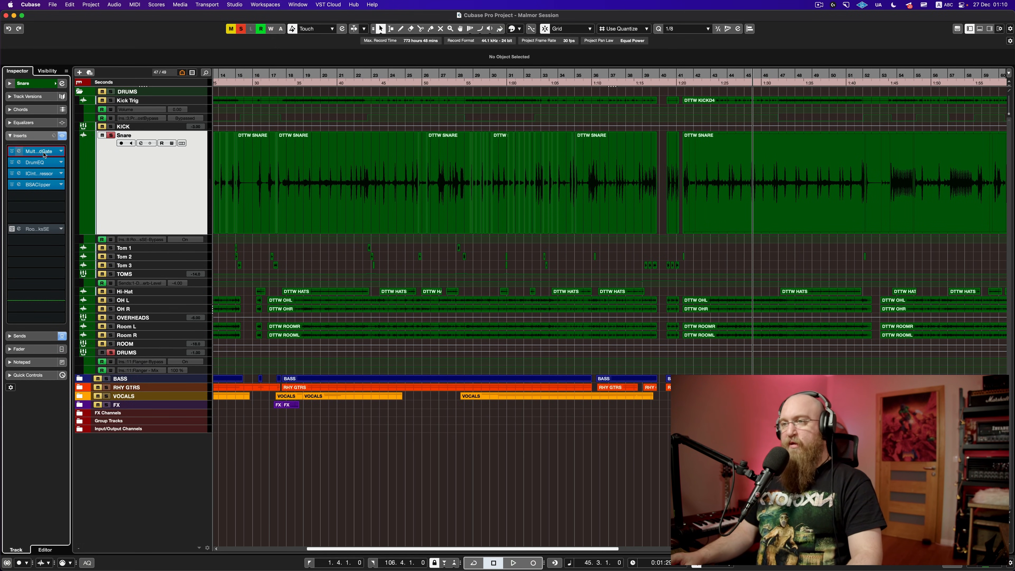
pyautogui.click(42, 155)
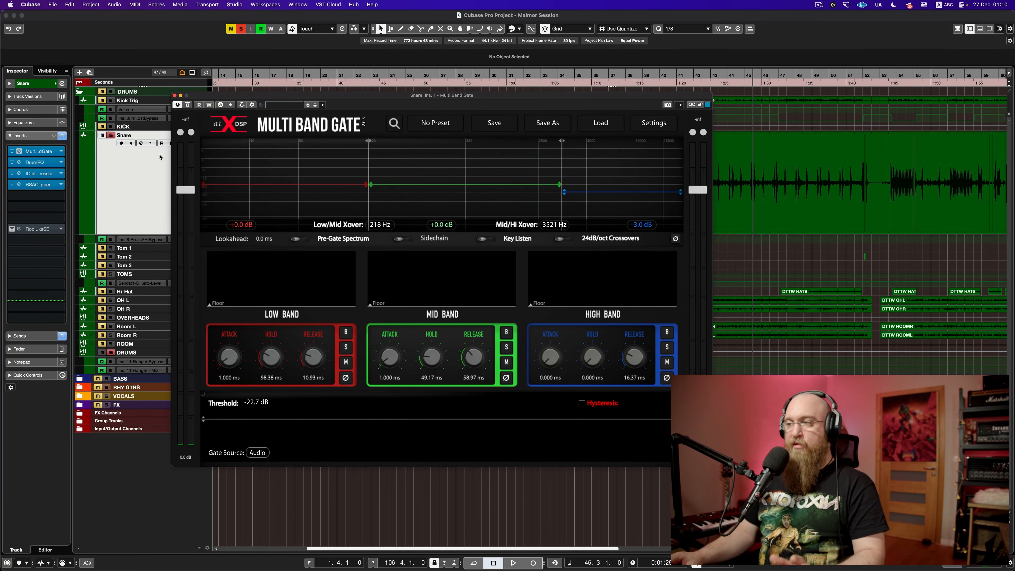
pyautogui.moveTo(366, 105); pyautogui.dragTo(275, 66)
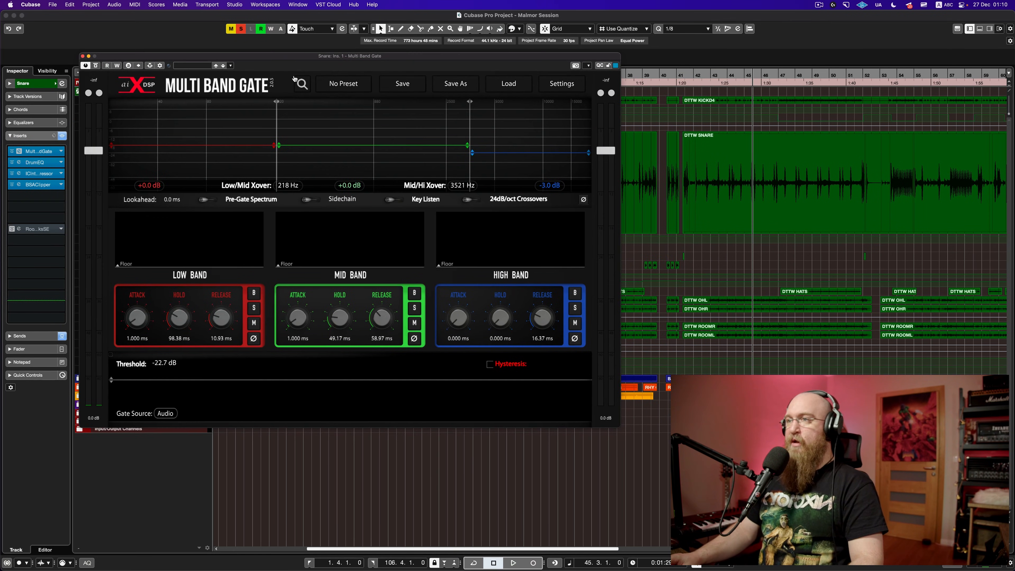
# Step: Close the Multi Band Gate, zoom in, and select a short DTTW SNARE event near bar 26
pyautogui.click(83, 57)
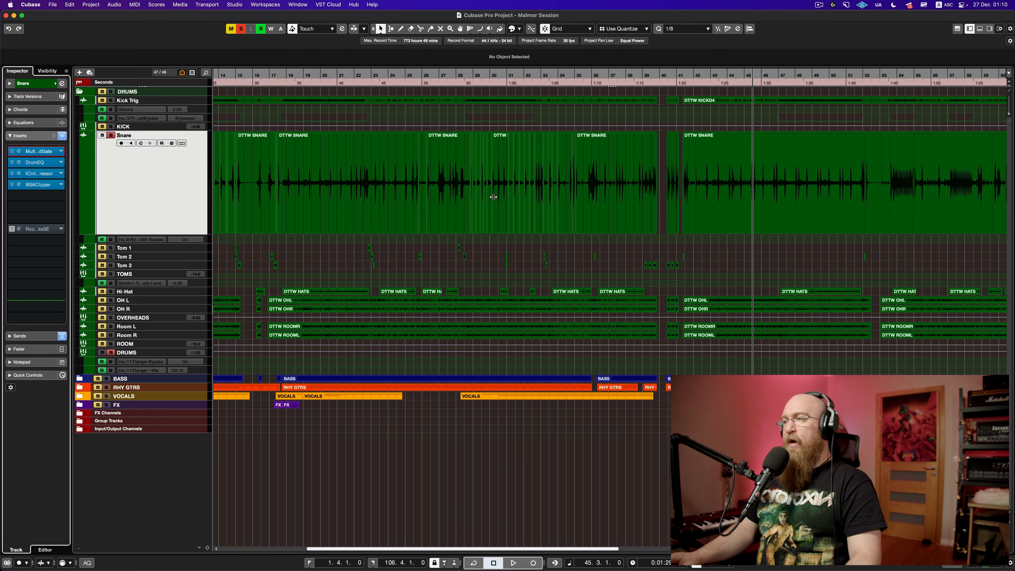
pyautogui.scroll(5, 427, 176)
pyautogui.click(427, 176)
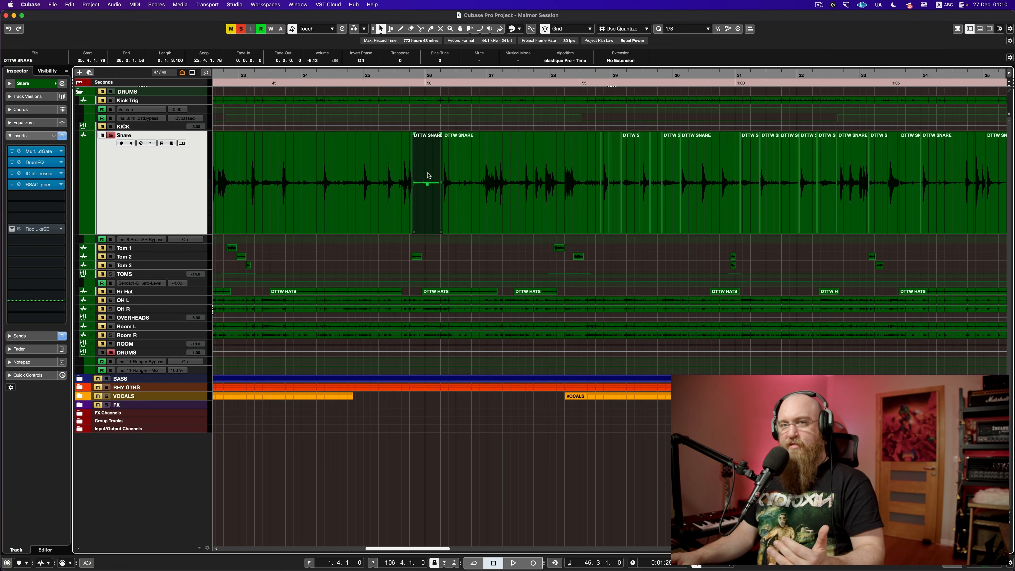
# Step: Step through the small DTTW SNARE events around bars 28–29, ending on the one at 29.1.3.69
pyautogui.click(607, 194)
pyautogui.click(612, 193)
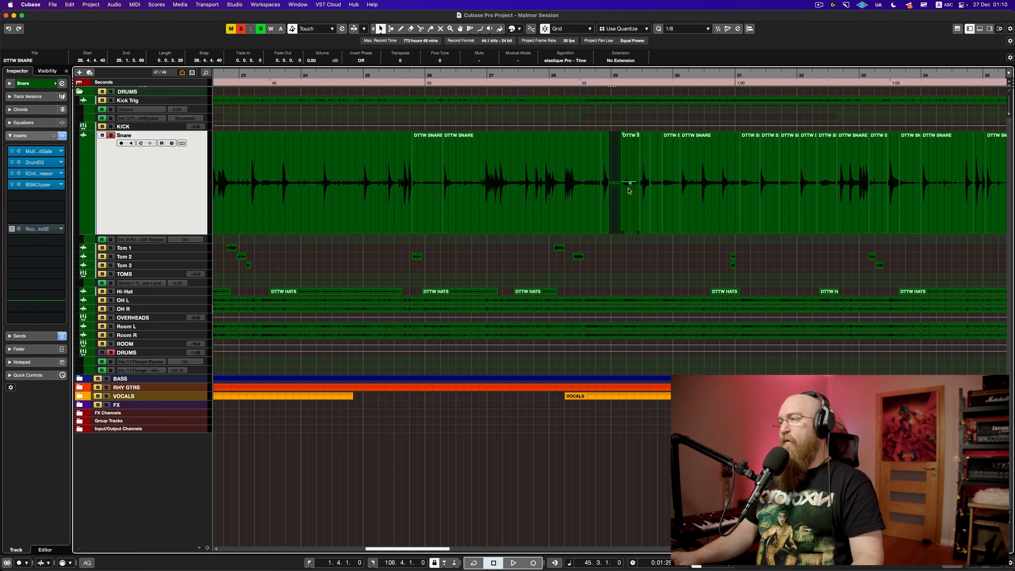
pyautogui.scroll(-2, 630, 192)
pyautogui.scroll(4, 630, 191)
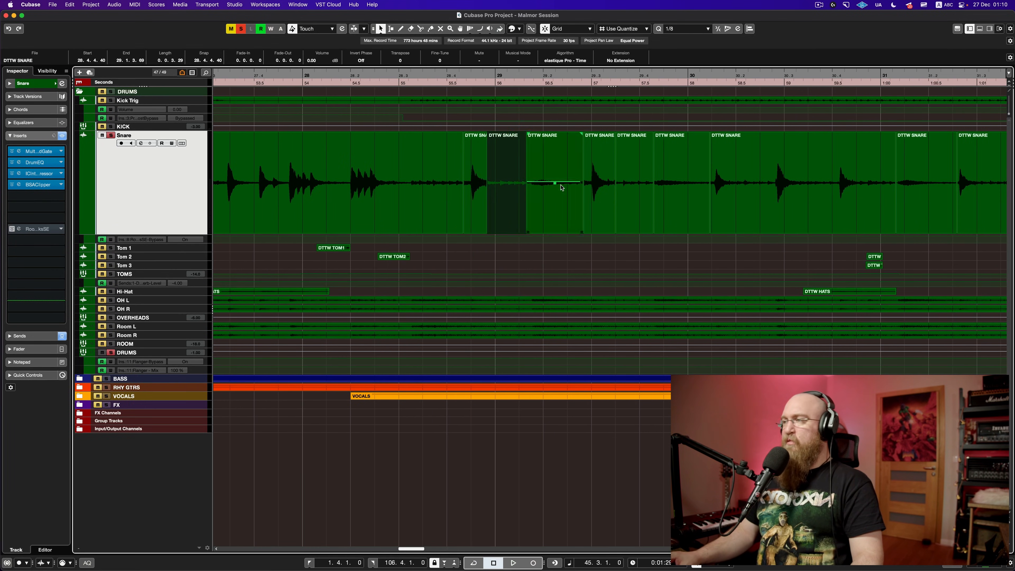
pyautogui.click(476, 179)
pyautogui.scroll(-1, 478, 181)
pyautogui.click(503, 191)
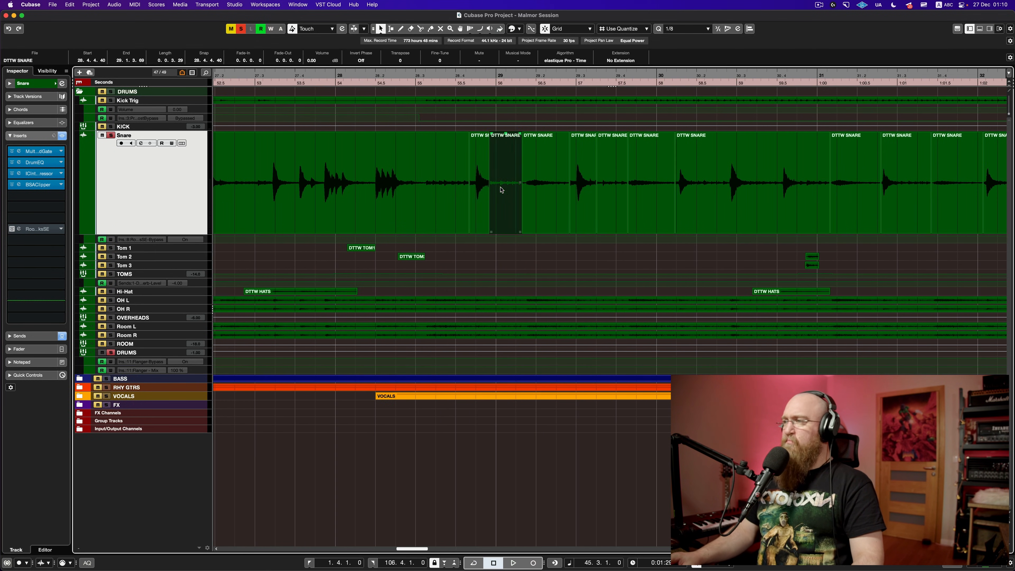
pyautogui.click(558, 192)
pyautogui.click(646, 192)
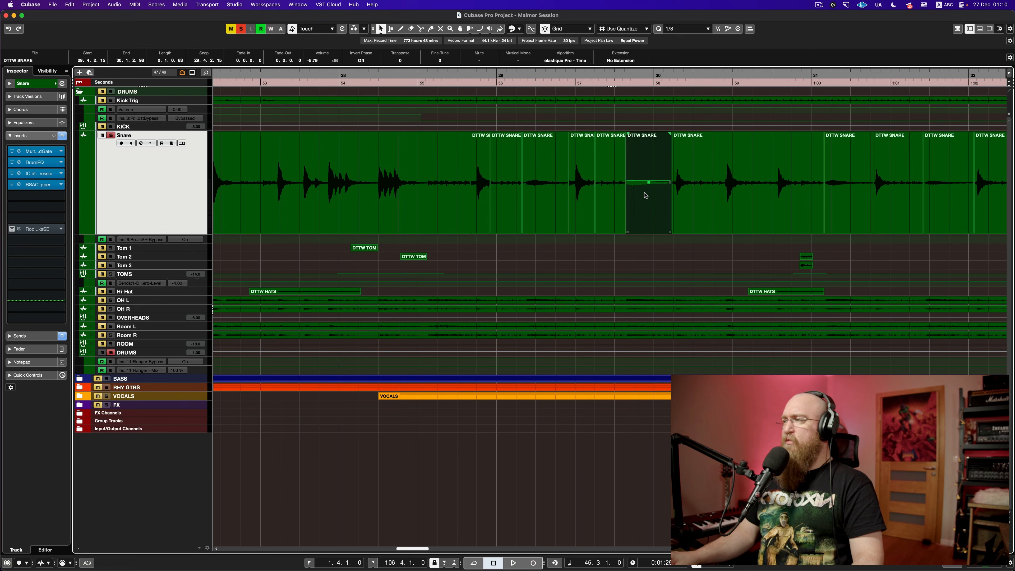
pyautogui.click(557, 190)
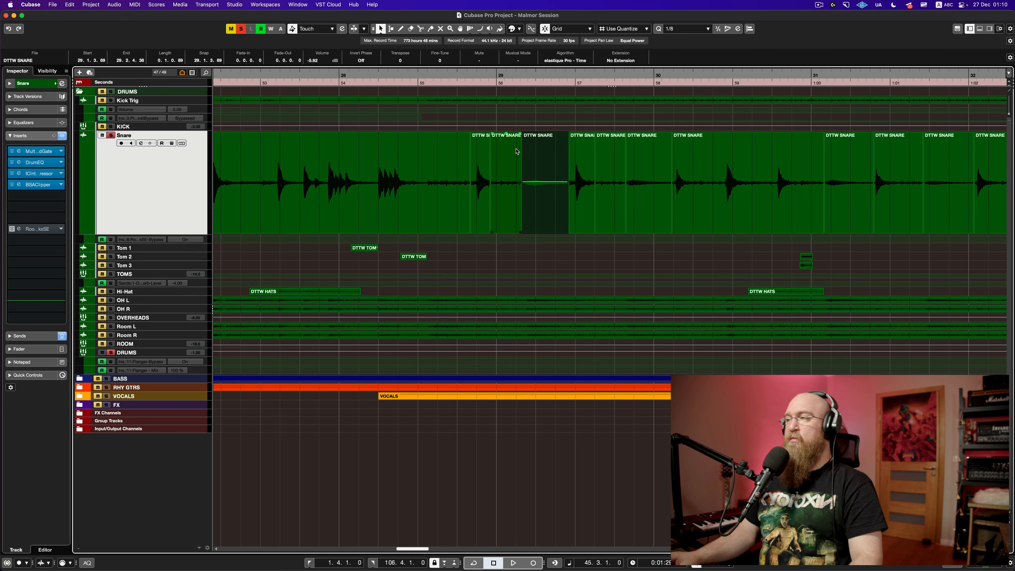
# Step: Play the snare hits, then replay them with the Multi Band Gate bypassed to compare
pyautogui.click(419, 75)
pyautogui.press('space')
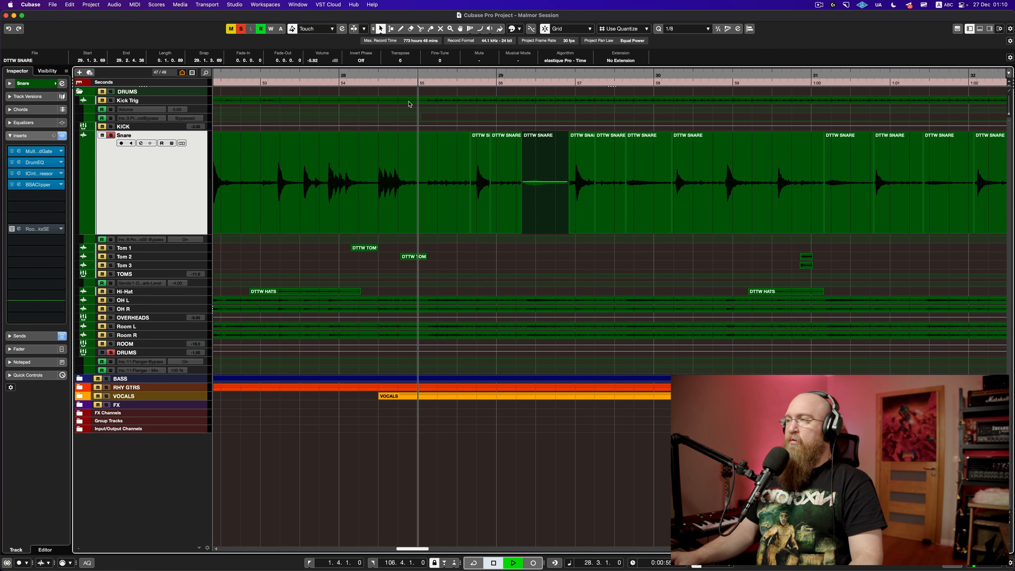
pyautogui.press('space')
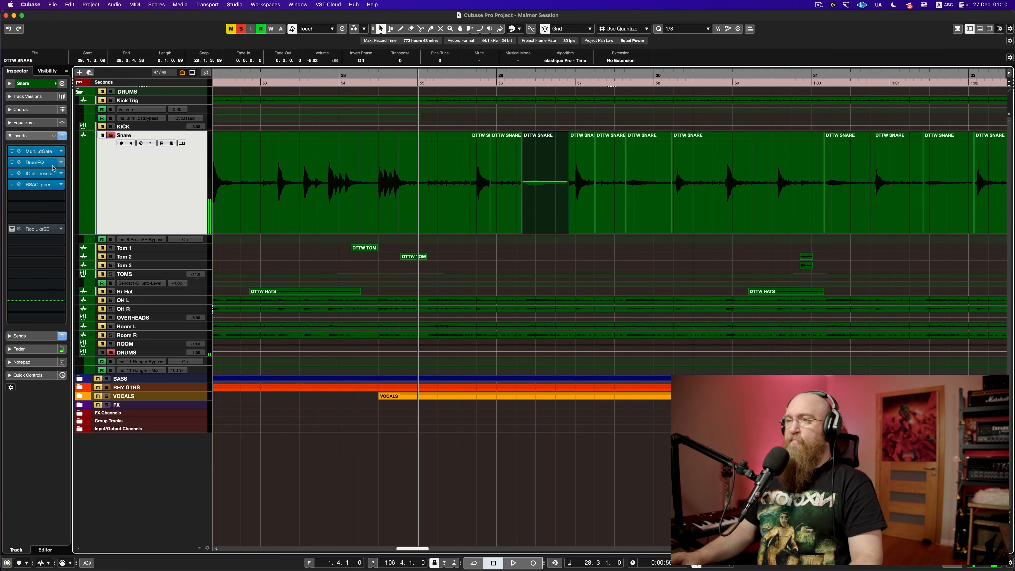
pyautogui.click(13, 151)
pyautogui.press('space')
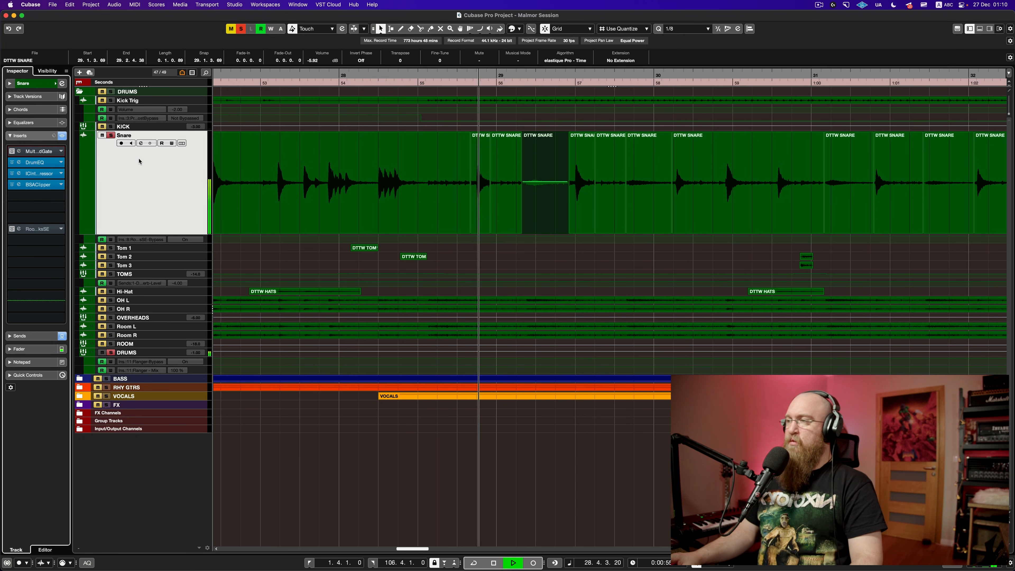
pyautogui.press('space')
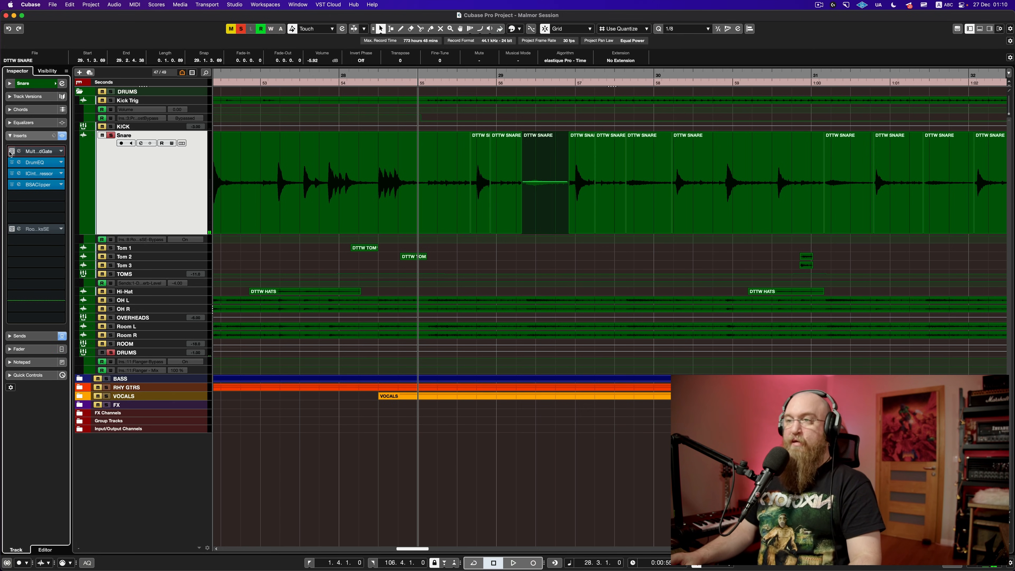
pyautogui.press('space')
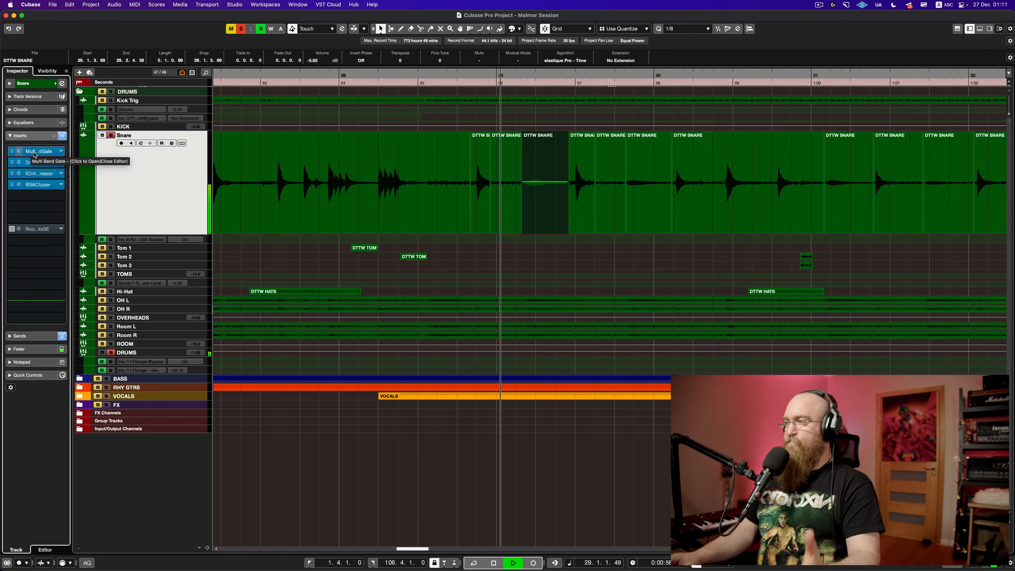
pyautogui.press('space')
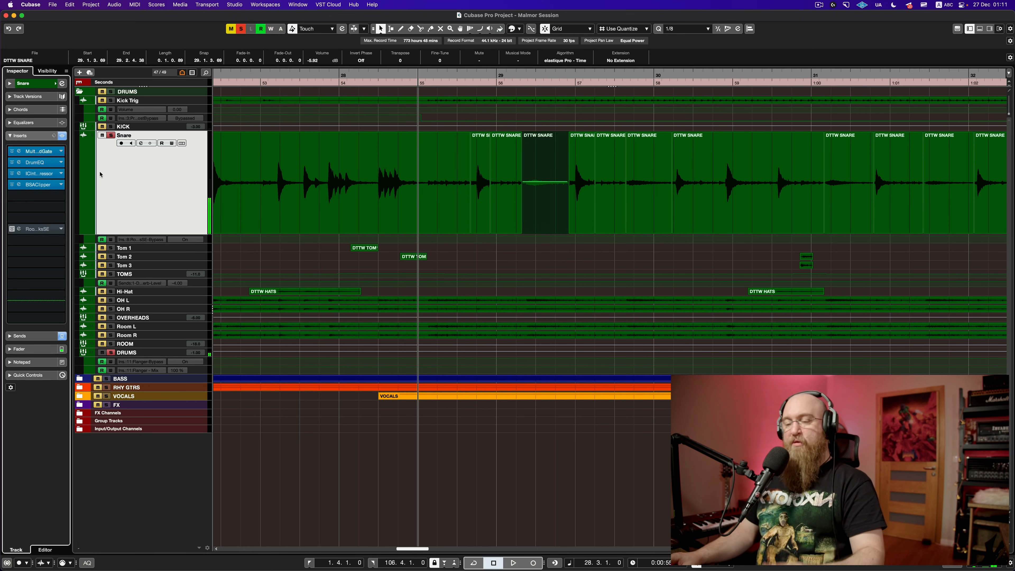
# Step: Zoom out, select the first DTTW SNARE event, and open the later snare event in the Sample Editor
pyautogui.press('g')
pyautogui.press('g')
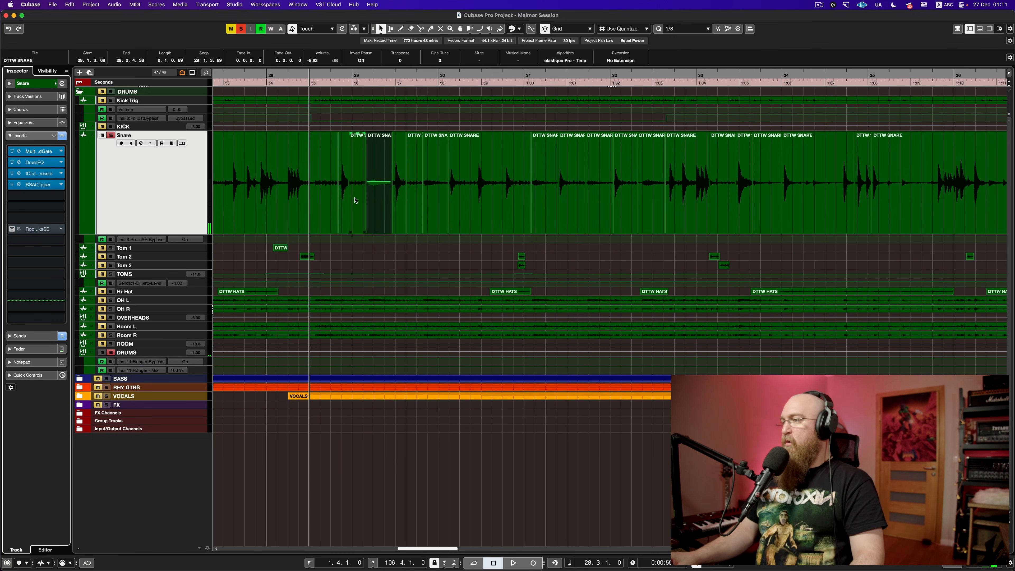
pyautogui.press('g')
pyautogui.press('g')
pyautogui.press('g')
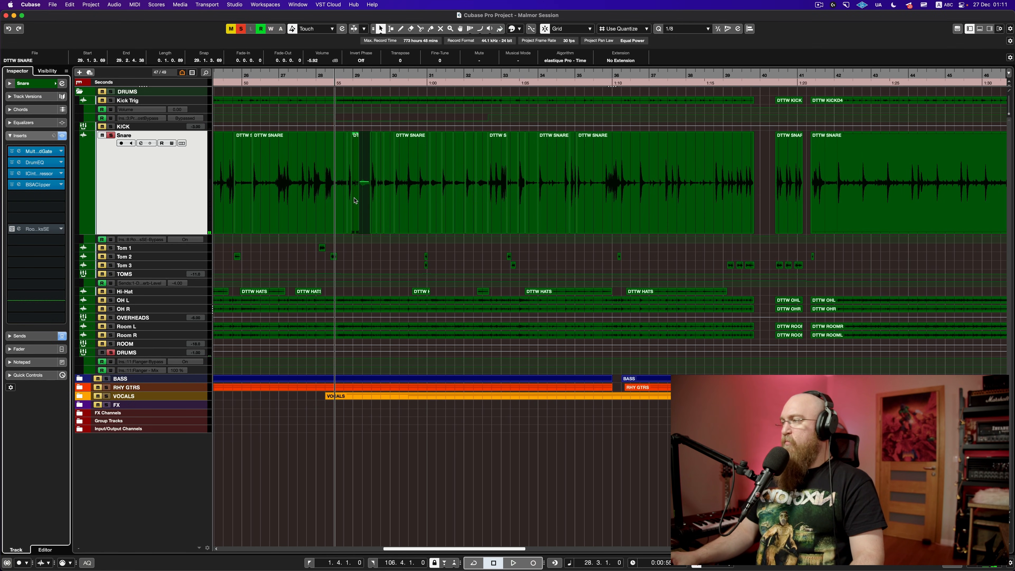
pyautogui.hscroll(-15, 355, 201)
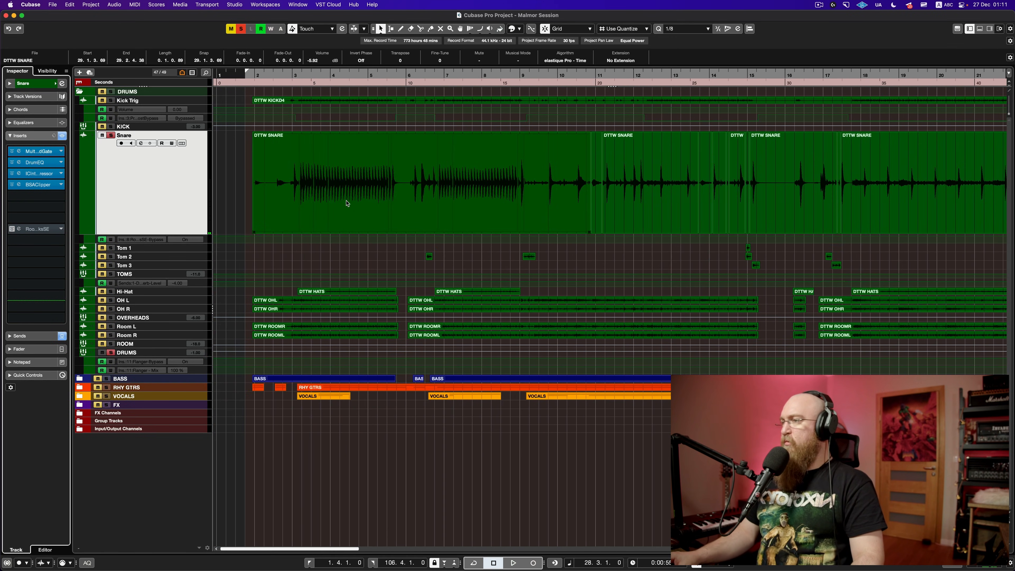
pyautogui.click(348, 202)
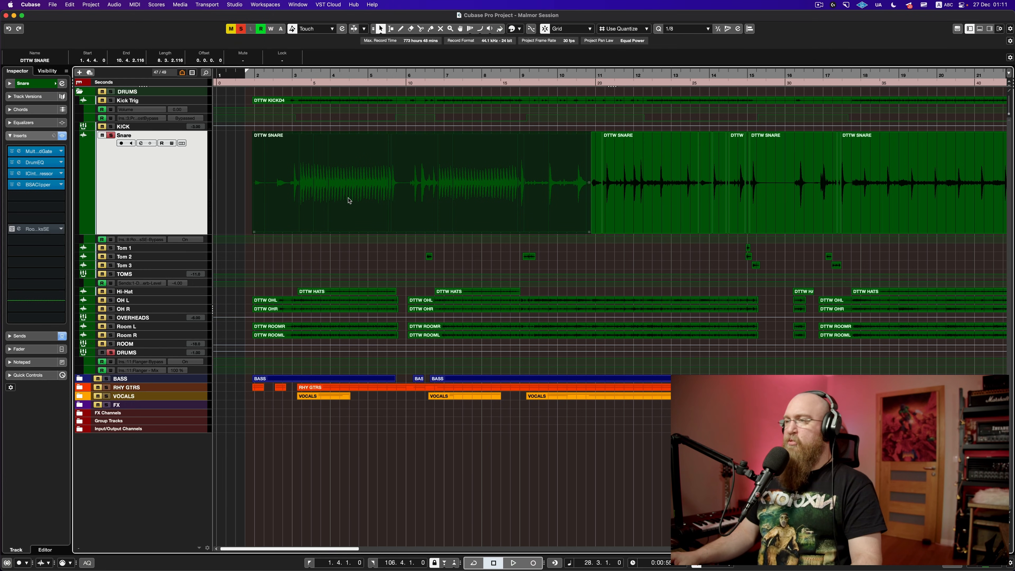
pyautogui.hscroll(7, 360, 200)
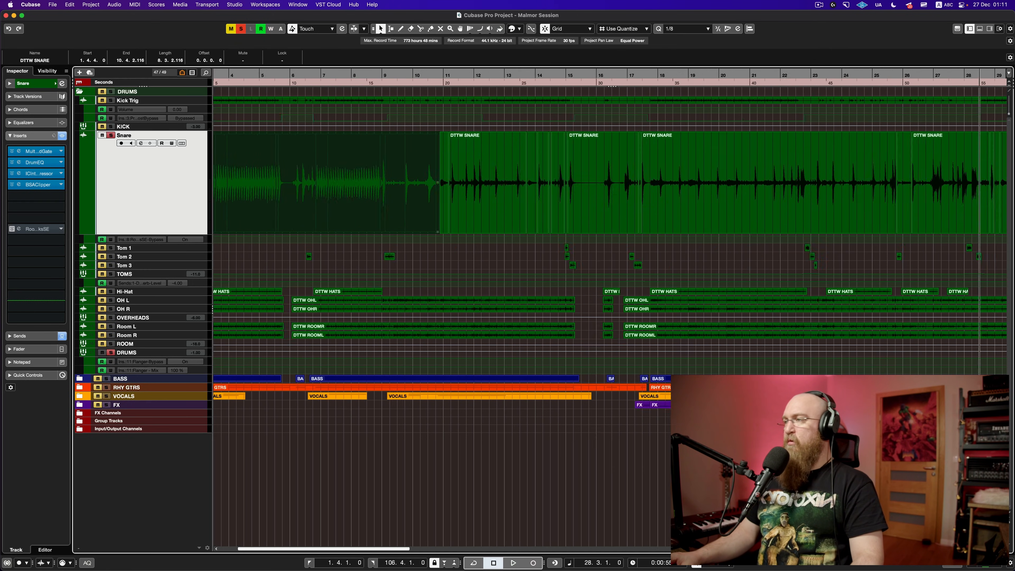
pyautogui.hscroll(20, 361, 199)
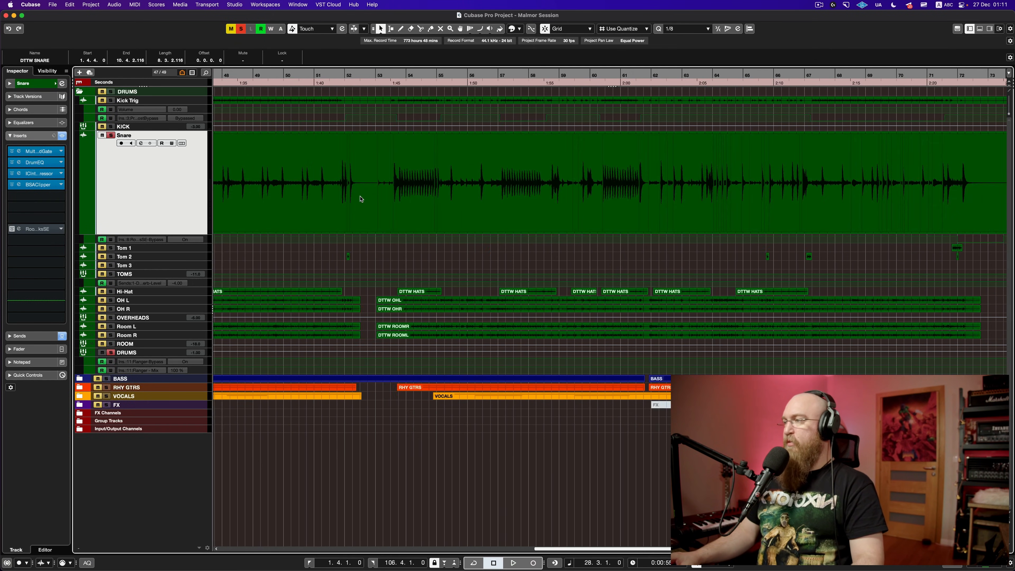
pyautogui.hscroll(20, 361, 198)
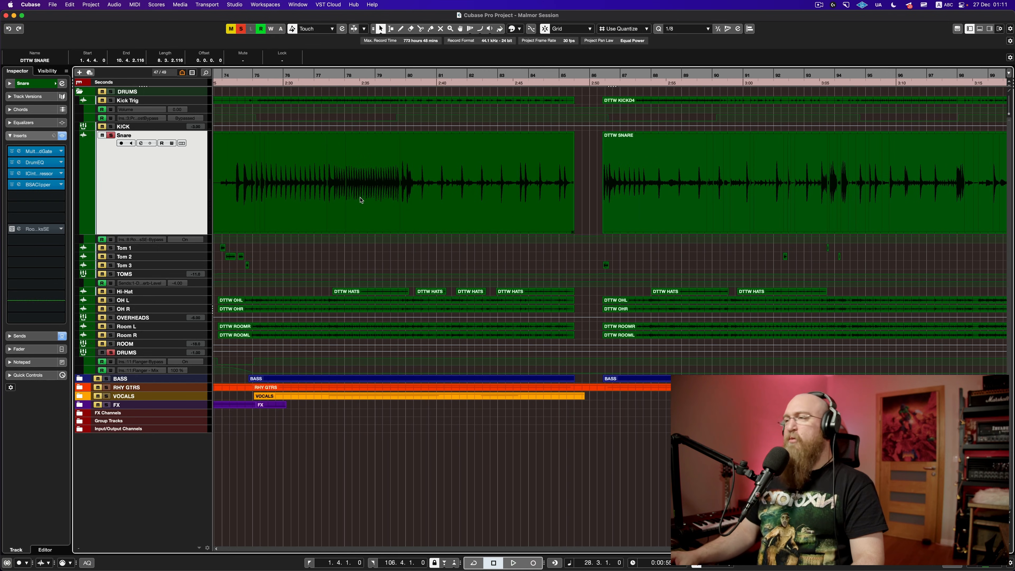
pyautogui.doubleClick(676, 195)
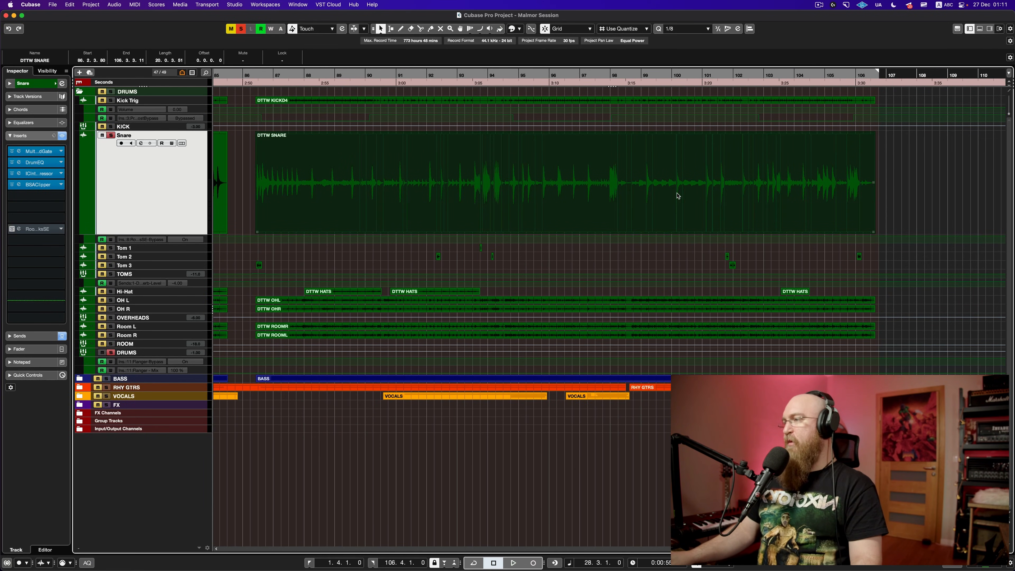
pyautogui.scroll(-5, 575, 411)
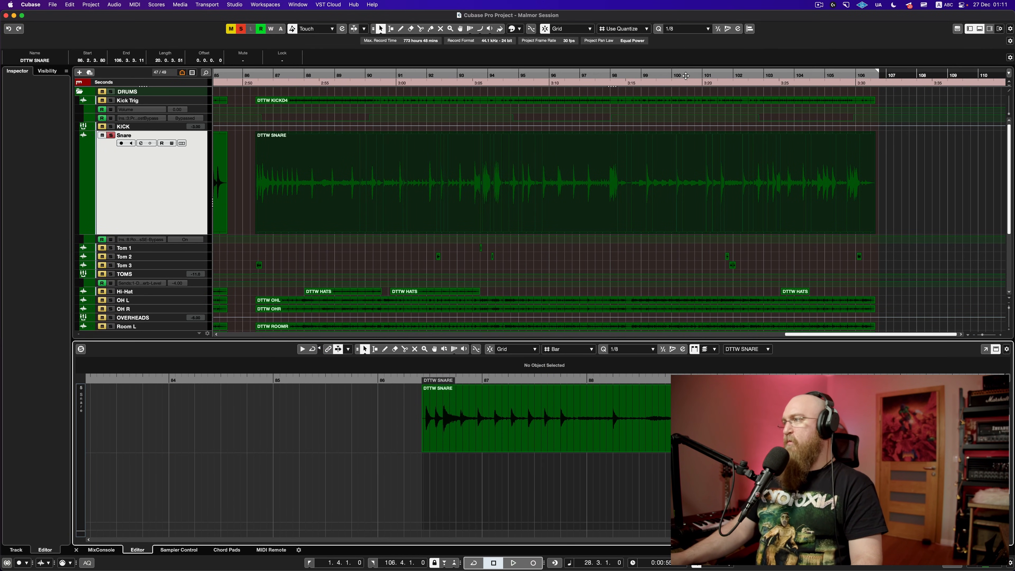
# Step: Audition the snare from bar 100 with its insert chain bypassed
pyautogui.moveTo(676, 76); pyautogui.dragTo(677, 84)
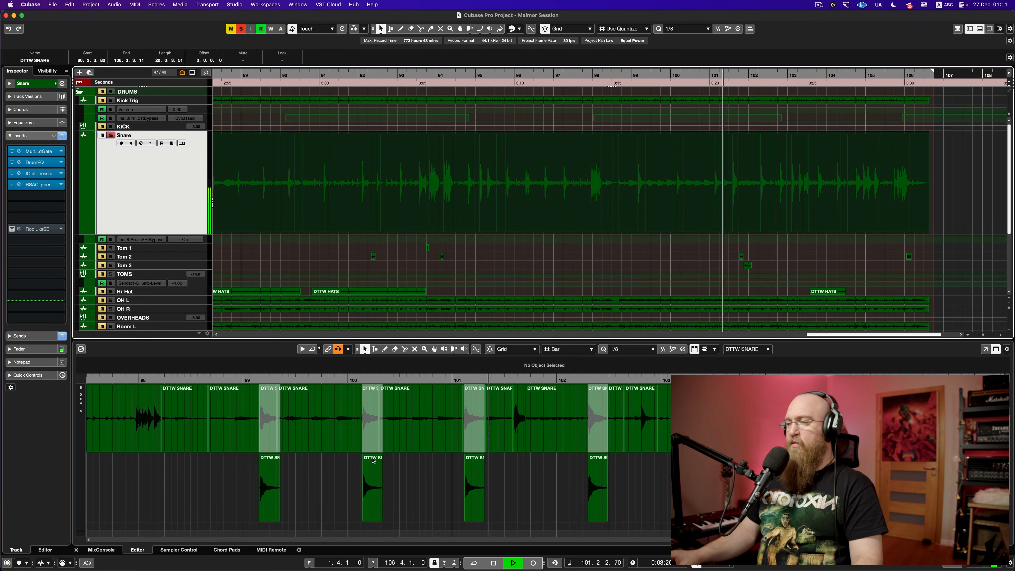
pyautogui.press('space')
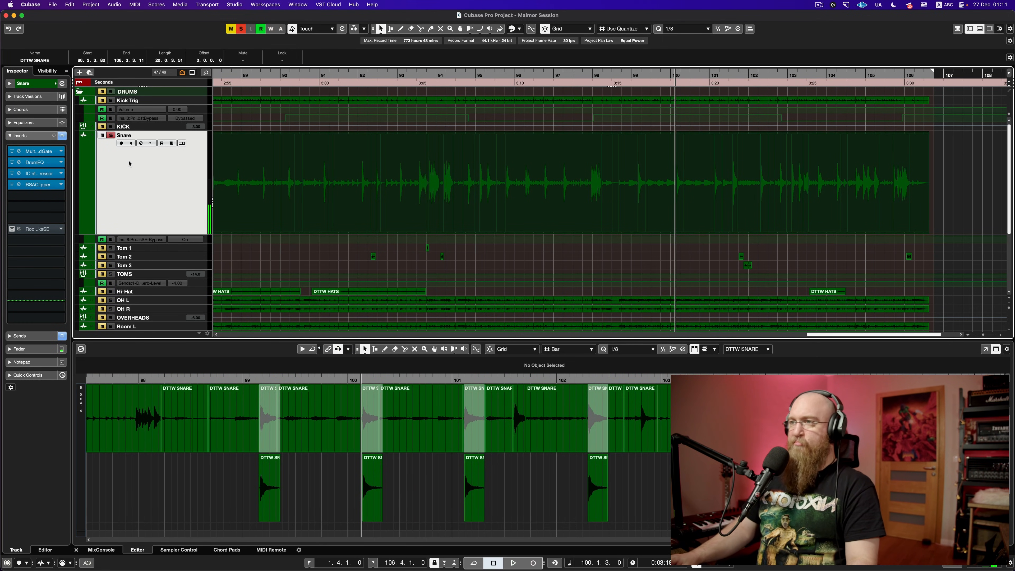
pyautogui.press('space')
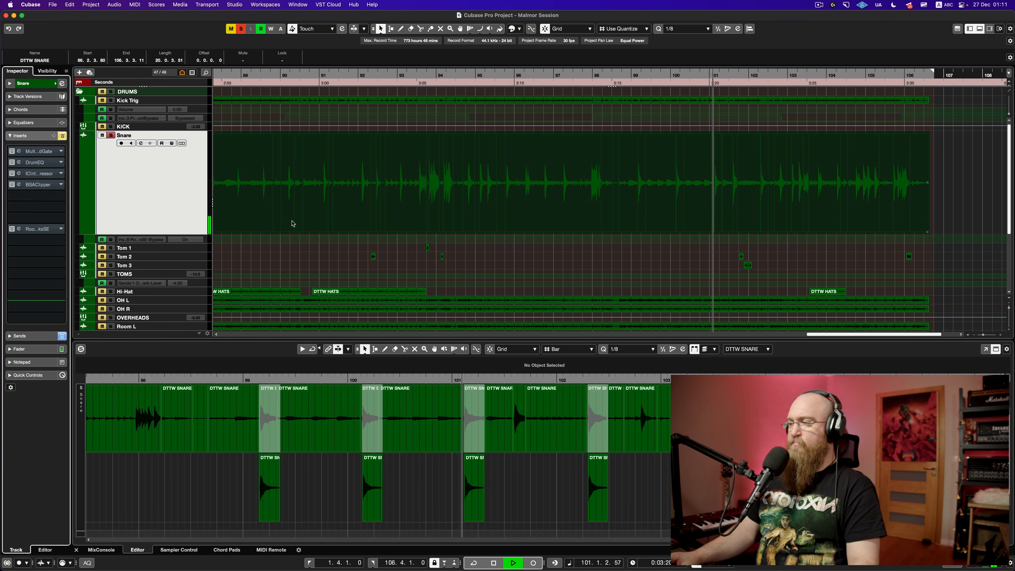
pyautogui.press('space')
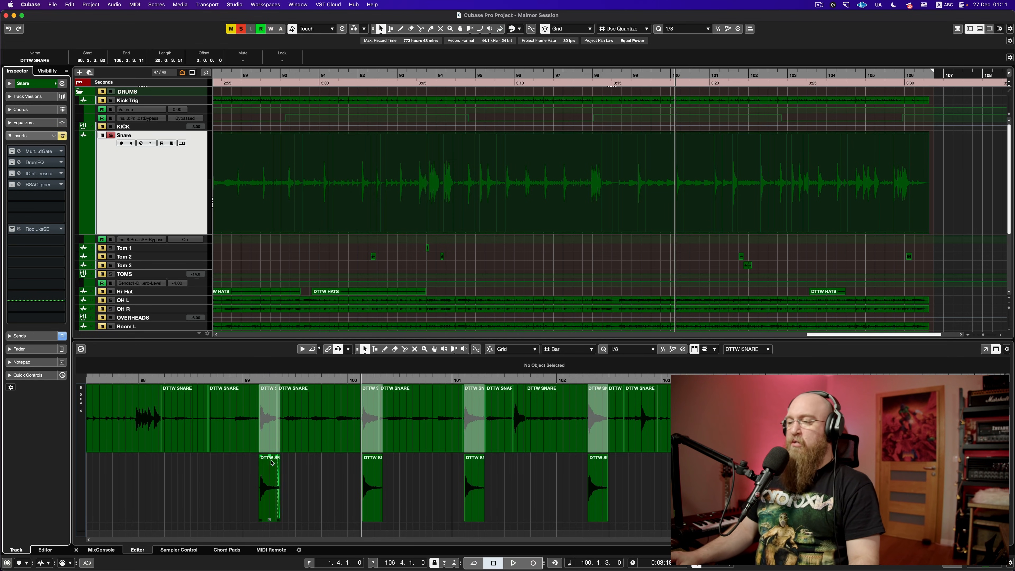
pyautogui.hscroll(-3, 274, 482)
pyautogui.hscroll(-3, 274, 483)
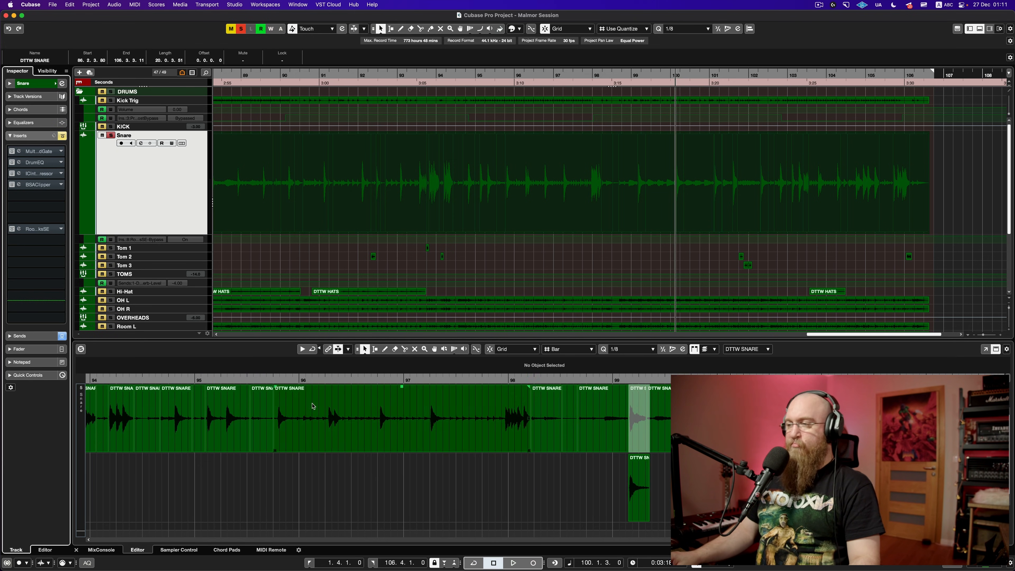
pyautogui.hscroll(4, 224, 424)
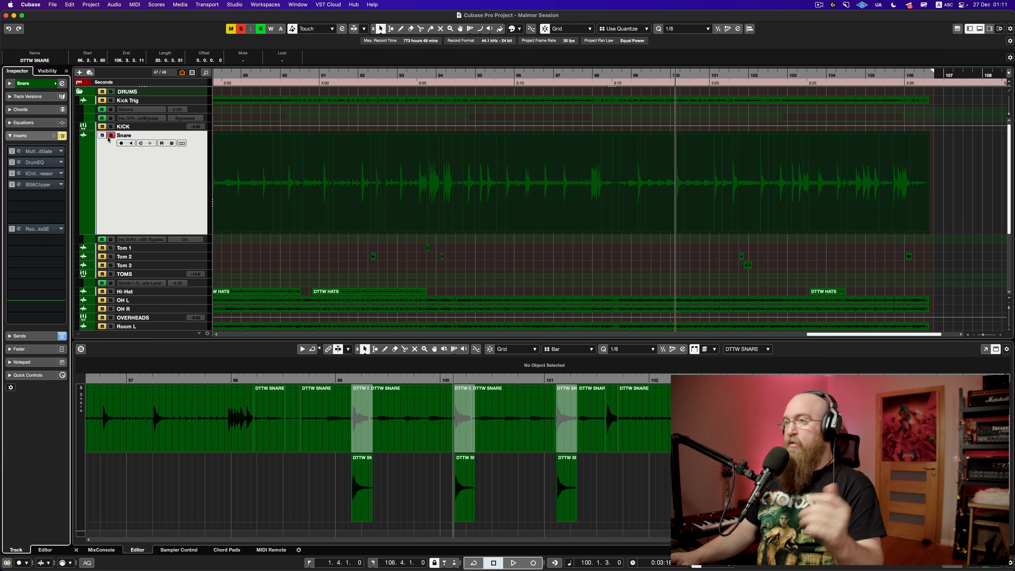
# Step: Re-enable the snare inserts, play and stop, then close the Sample Editor
pyautogui.click(63, 136)
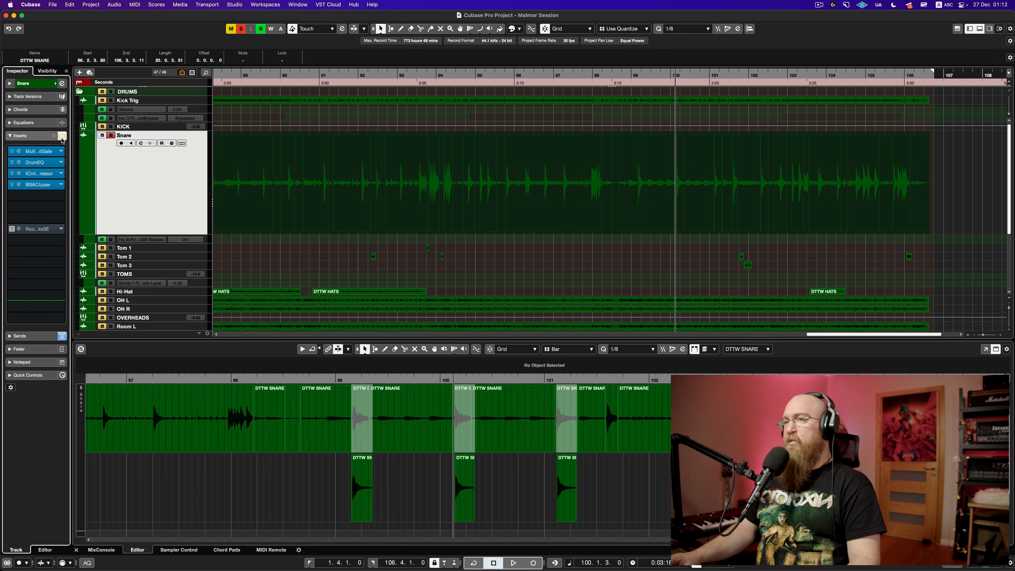
pyautogui.press('space')
pyautogui.press('g')
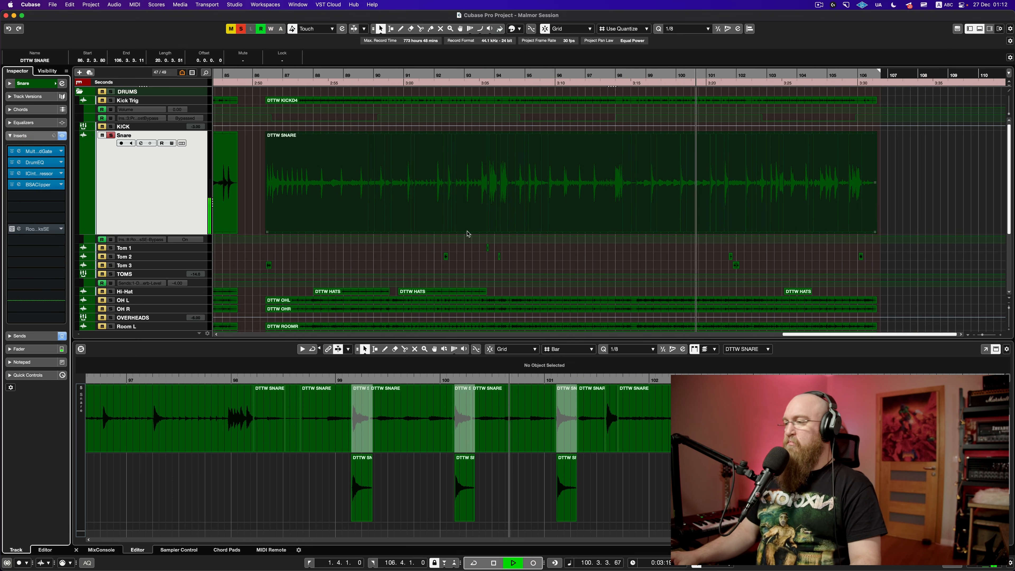
pyautogui.press('space')
pyautogui.press('Return')
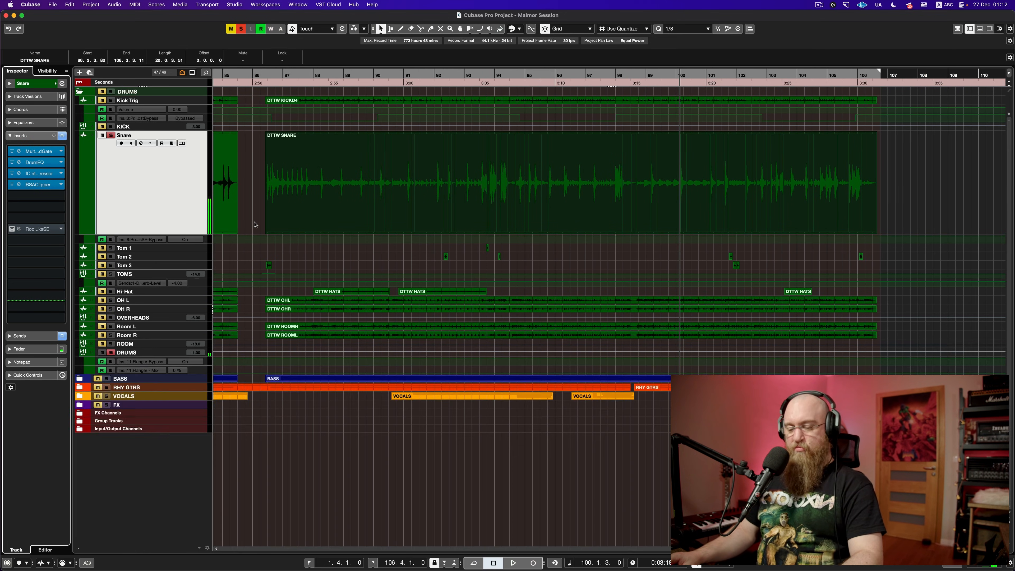
# Step: Save the project, zoom the timeline out and stop playback
pyautogui.press('super+s')
pyautogui.press('g')
pyautogui.press('g')
pyautogui.press('g')
pyautogui.press('g')
pyautogui.press('g')
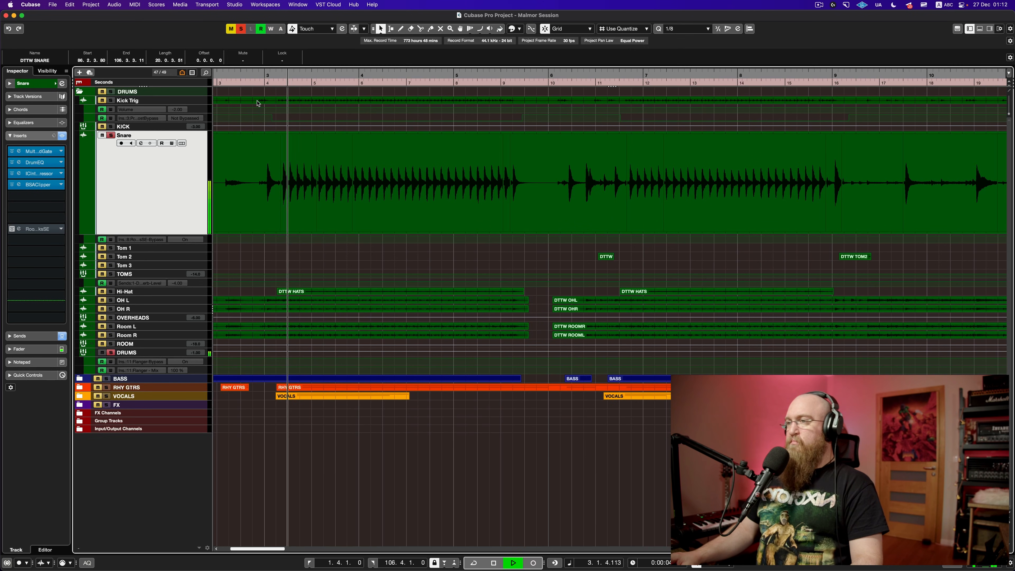
pyautogui.press('space')
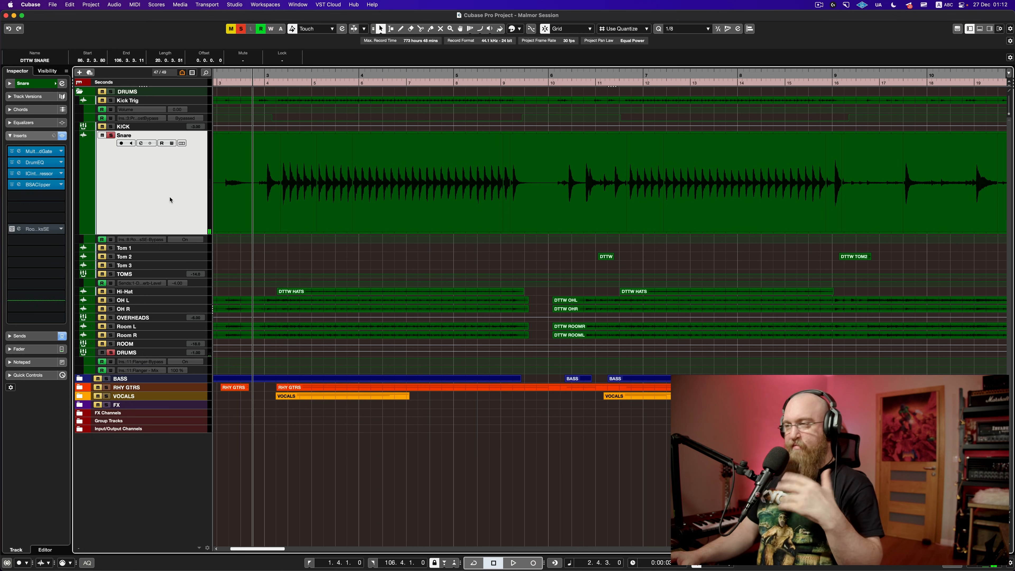
# Step: Bypass BSAClipper, compressor and DrumEQ, audition the snare through the gate alone, then open Multi Band Gate
pyautogui.click(12, 185)
pyautogui.click(12, 173)
pyautogui.click(12, 162)
pyautogui.press('space')
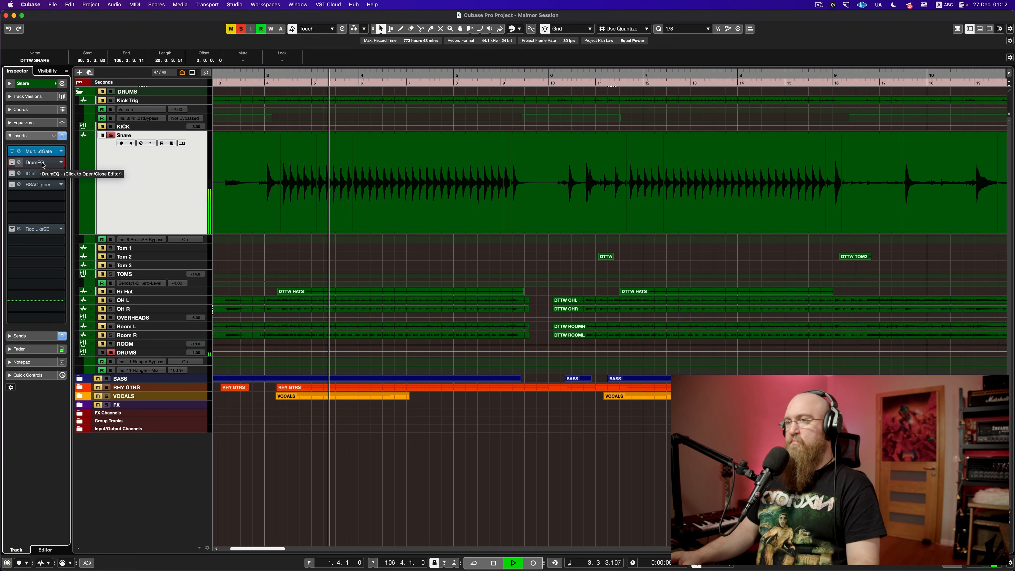
pyautogui.press('space')
pyautogui.click(41, 152)
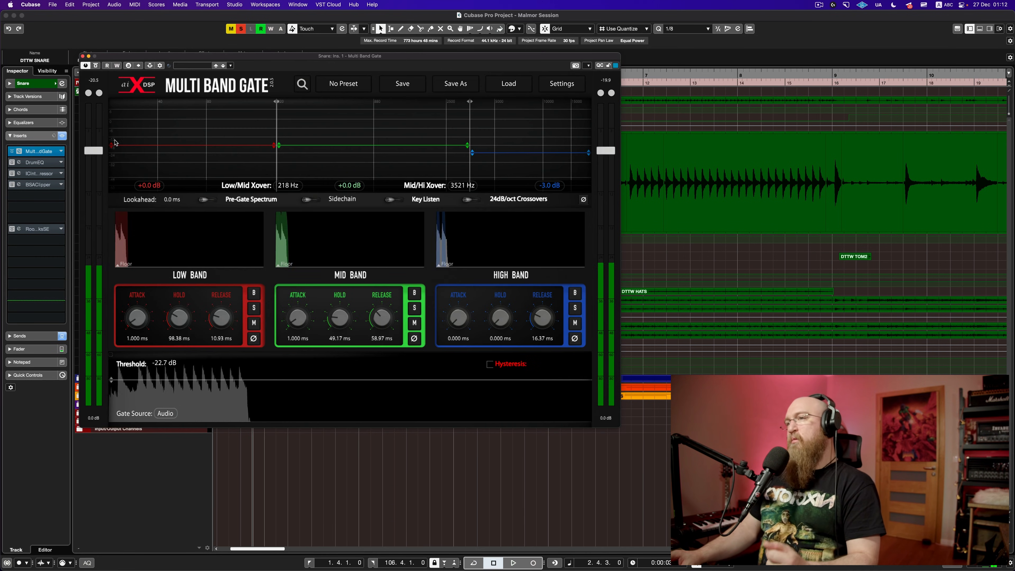
# Step: Reposition the Multi Band Gate window several times while starting and stopping snare playback
pyautogui.moveTo(252, 60); pyautogui.dragTo(368, 92)
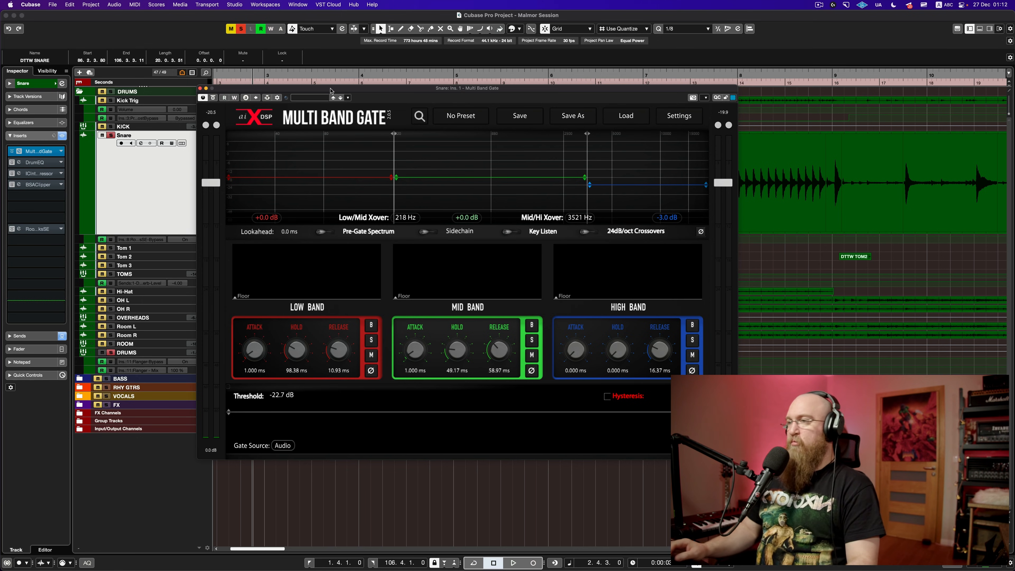
pyautogui.moveTo(342, 91); pyautogui.dragTo(289, 90)
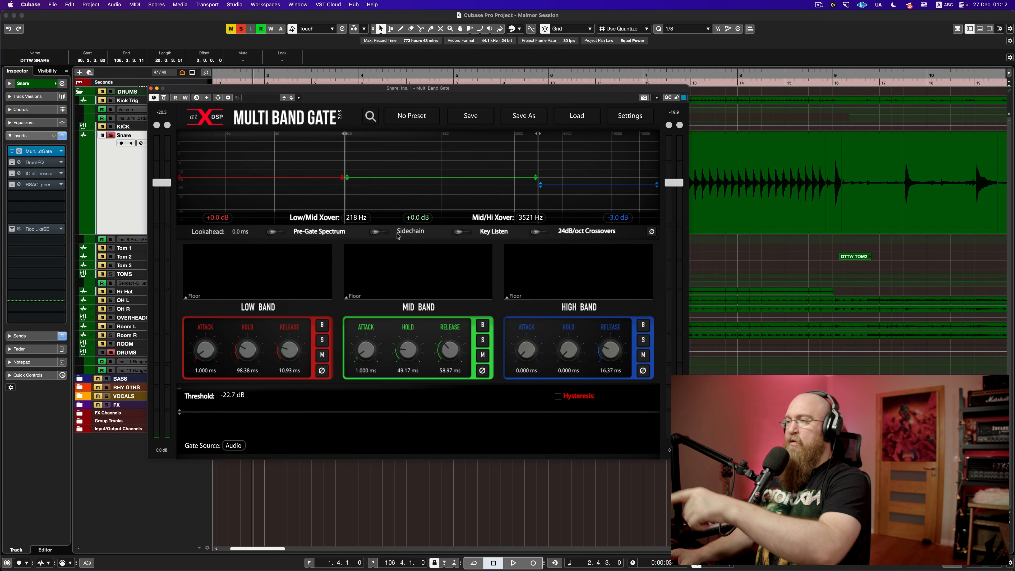
pyautogui.press('space')
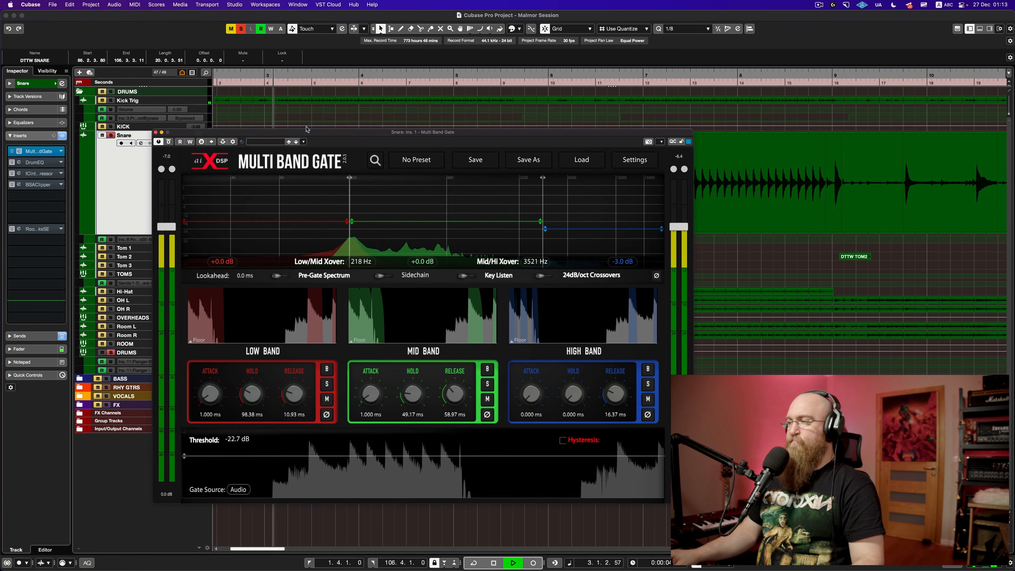
pyautogui.moveTo(320, 132); pyautogui.dragTo(318, 107)
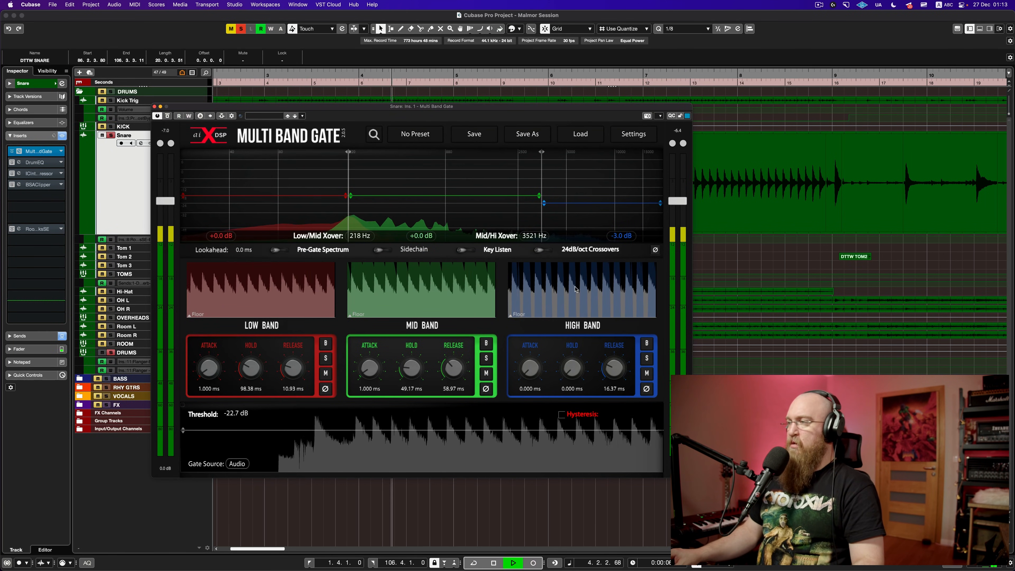
pyautogui.press('space')
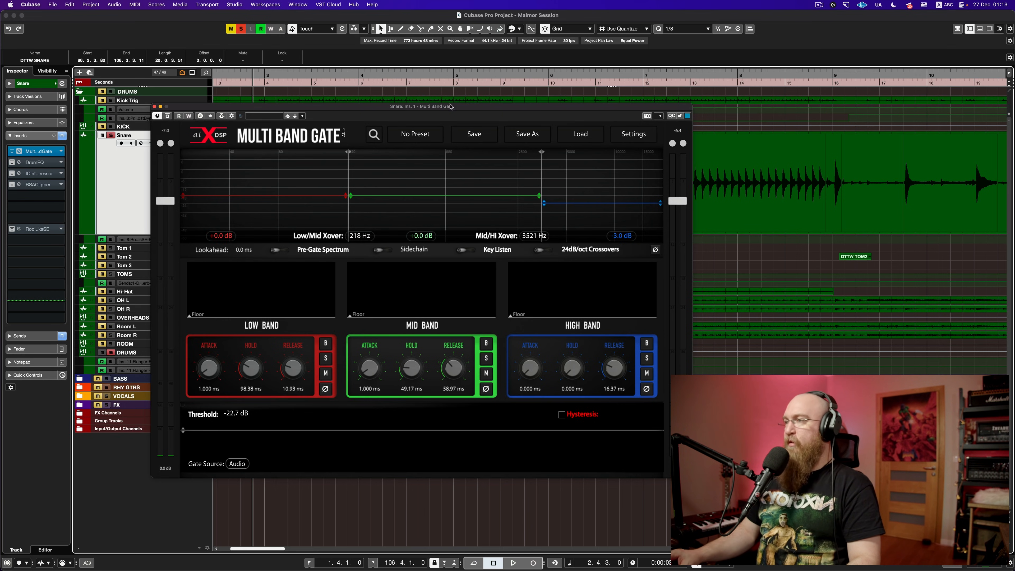
pyautogui.moveTo(451, 107); pyautogui.dragTo(515, 148)
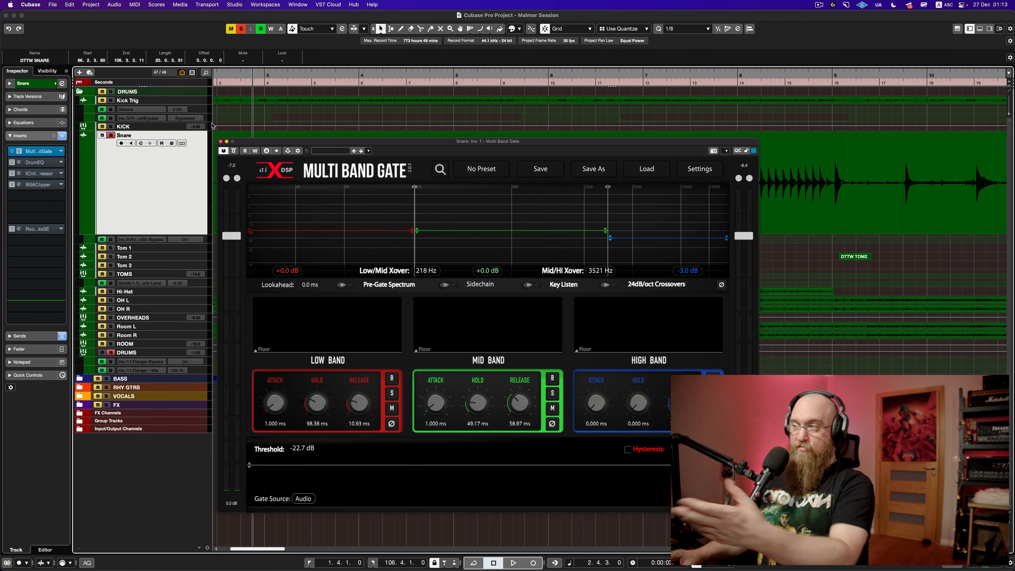
pyautogui.press('space')
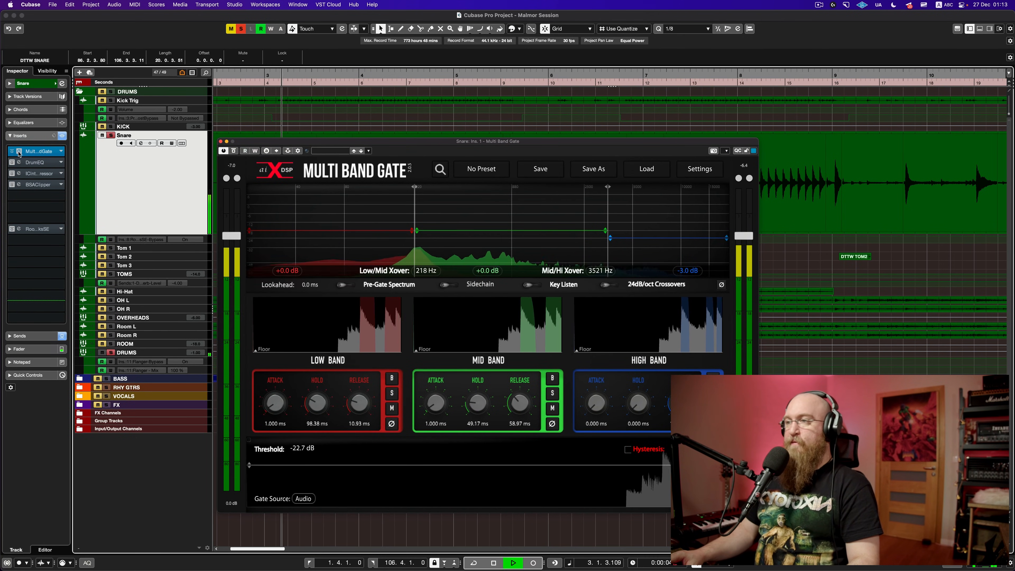
# Step: Toggle the Multi Band Gate bypass off and on during playback, then stop and close its window
pyautogui.click(20, 153)
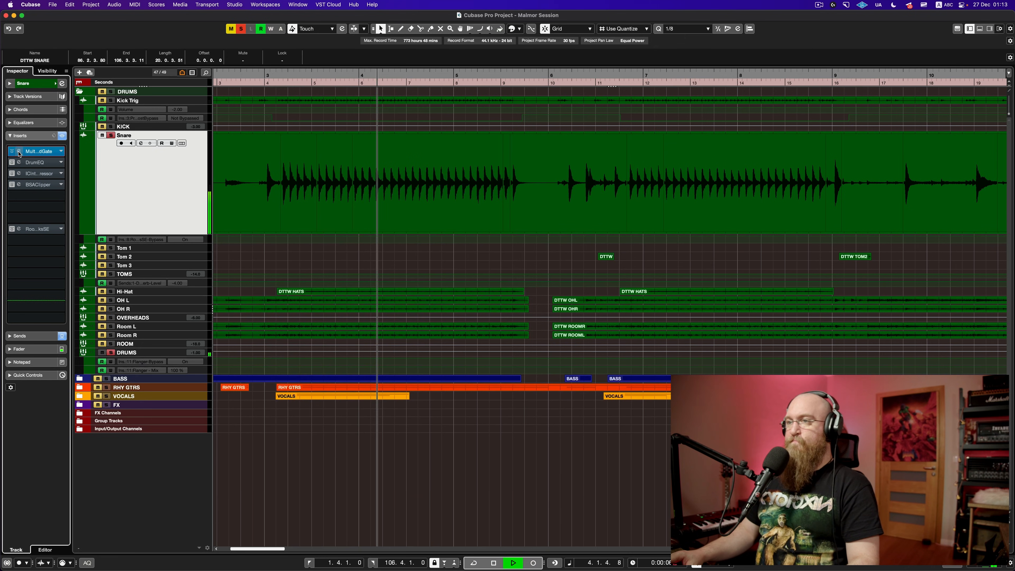
pyautogui.click(19, 153)
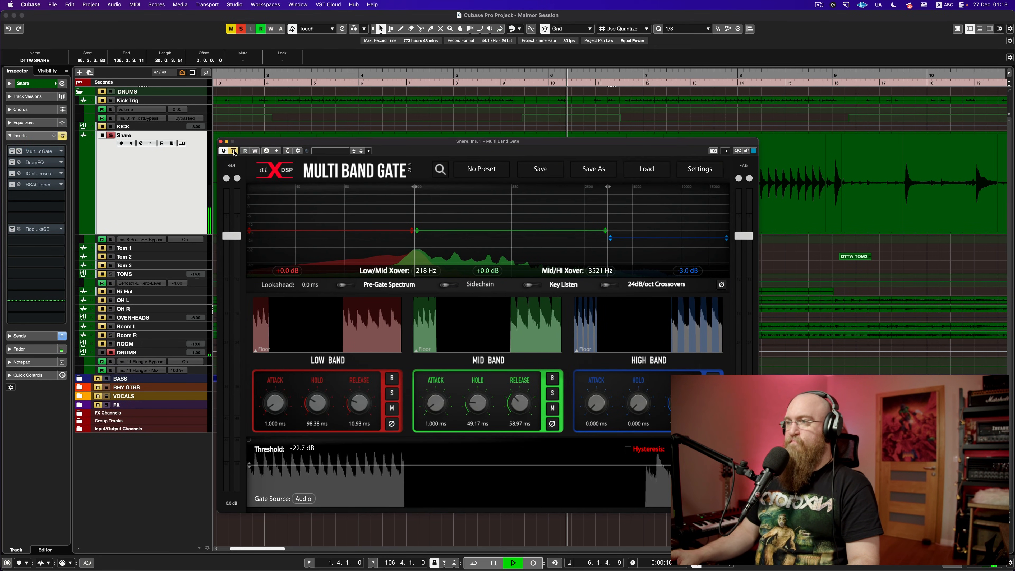
pyautogui.click(234, 151)
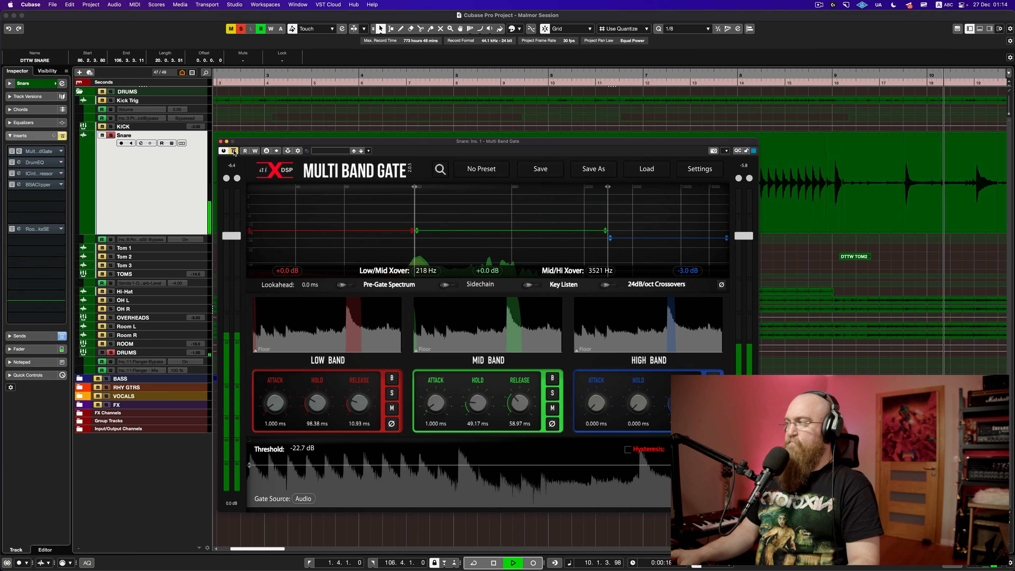
pyautogui.click(234, 153)
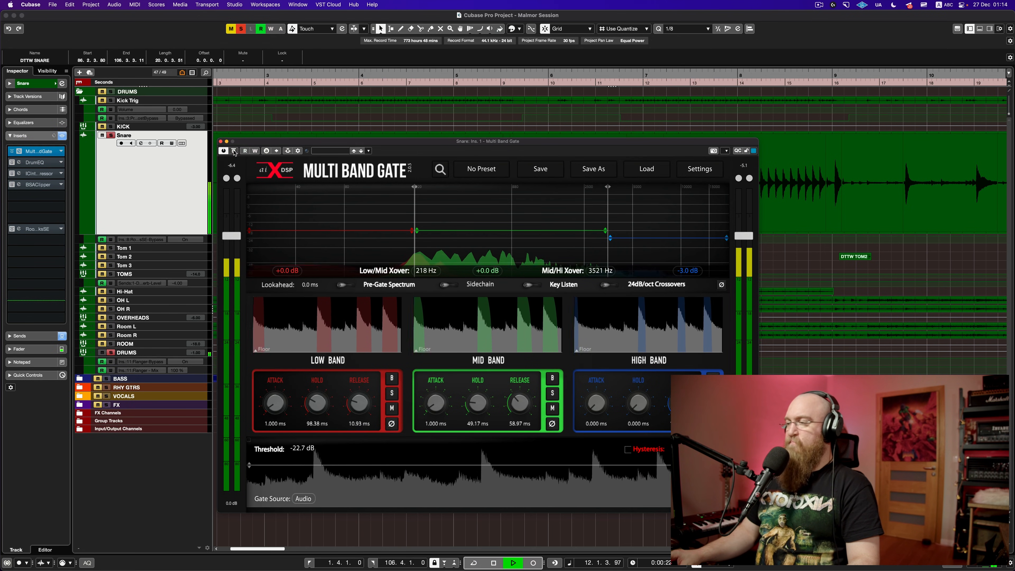
pyautogui.press('space')
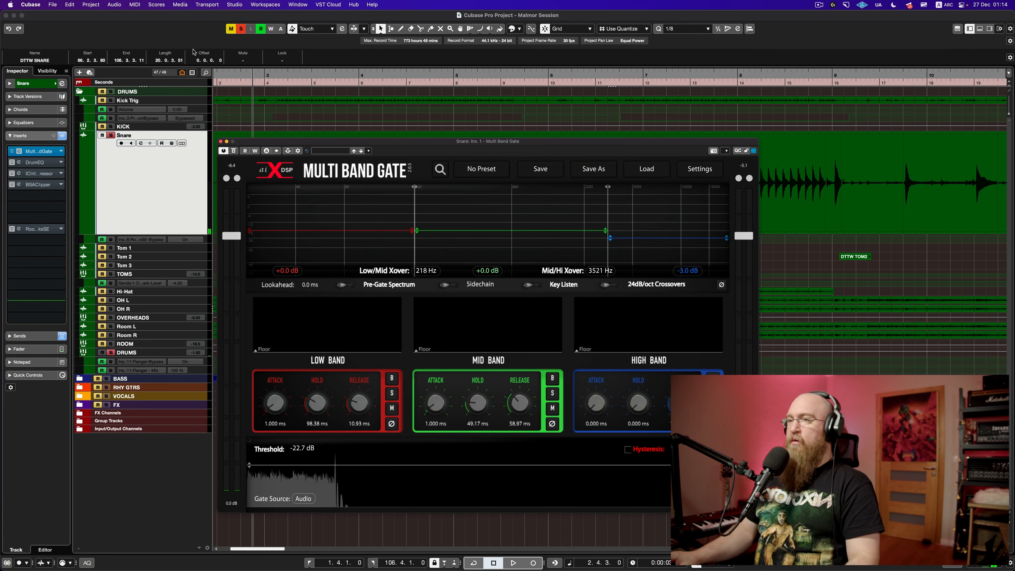
pyautogui.click(220, 142)
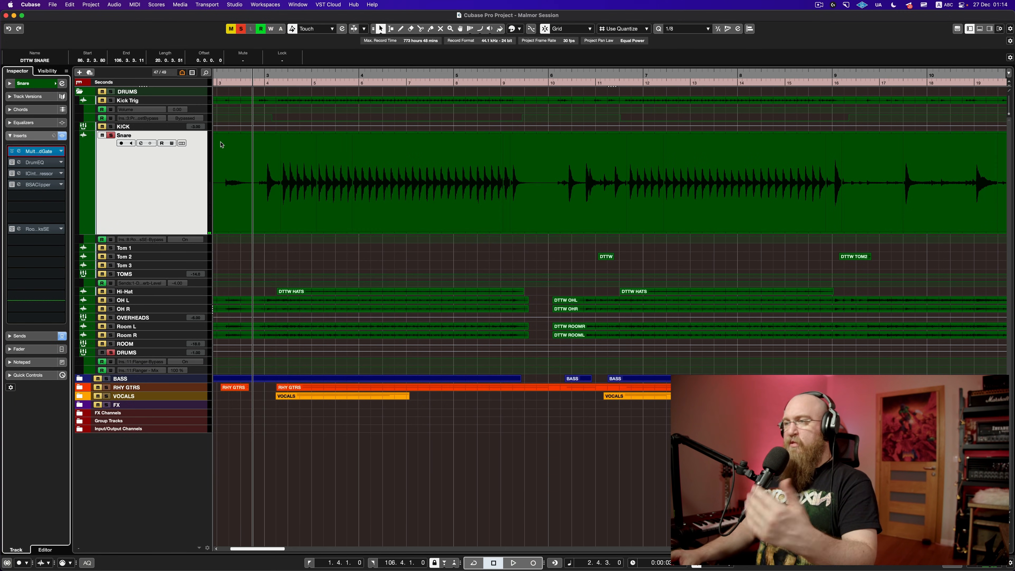
# Step: Re-enable the snare's DrumEQ insert and briefly open then close the Intuition Compressor window
pyautogui.click(12, 163)
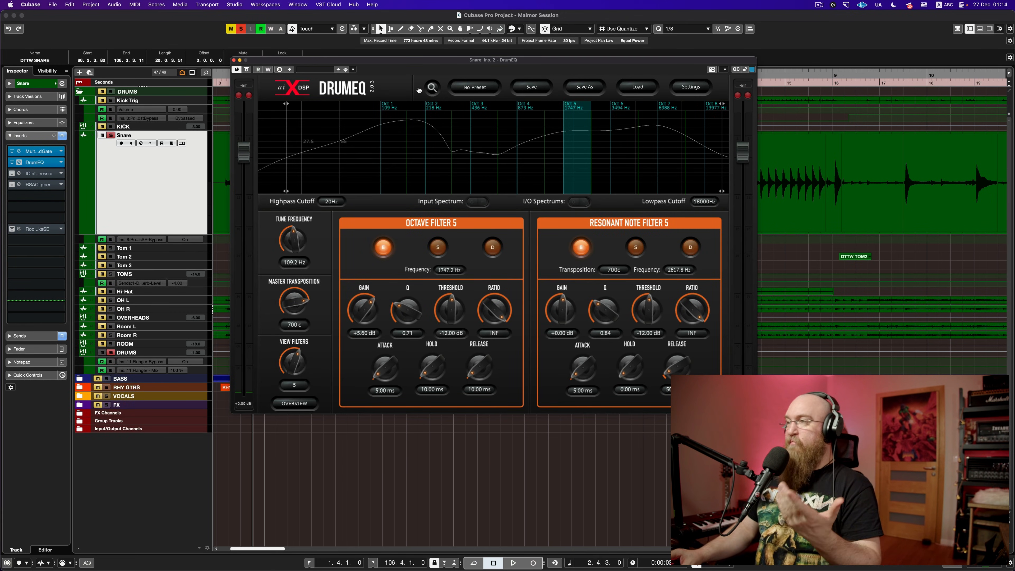
pyautogui.moveTo(436, 64); pyautogui.dragTo(397, 93)
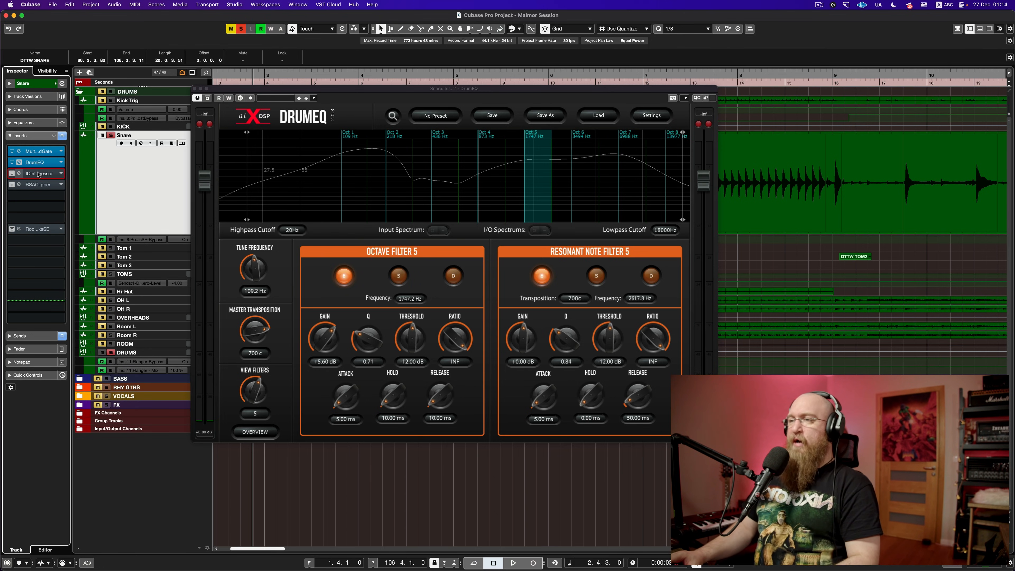
pyautogui.click(46, 174)
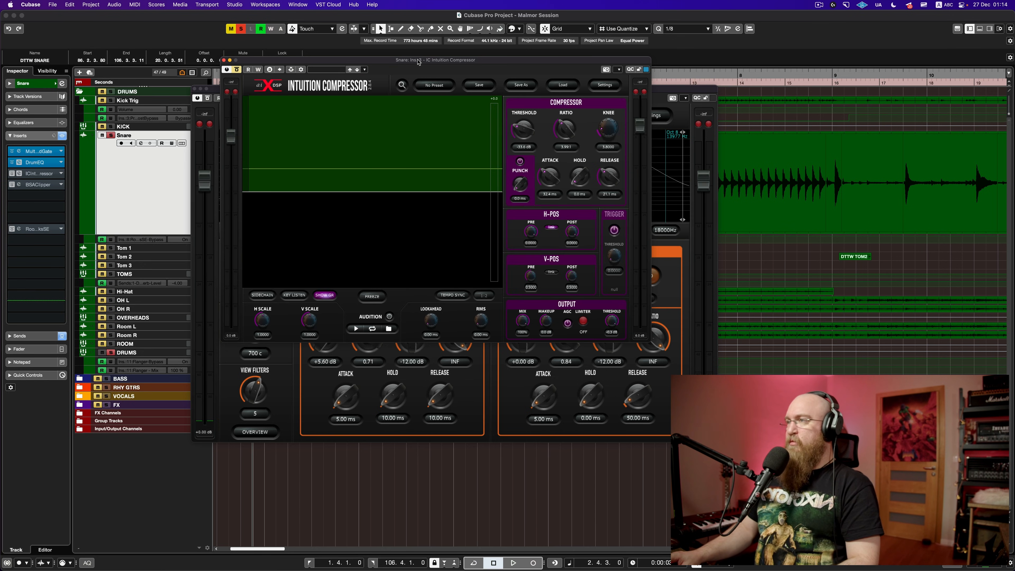
pyautogui.moveTo(418, 60); pyautogui.dragTo(692, 92)
pyautogui.click(498, 93)
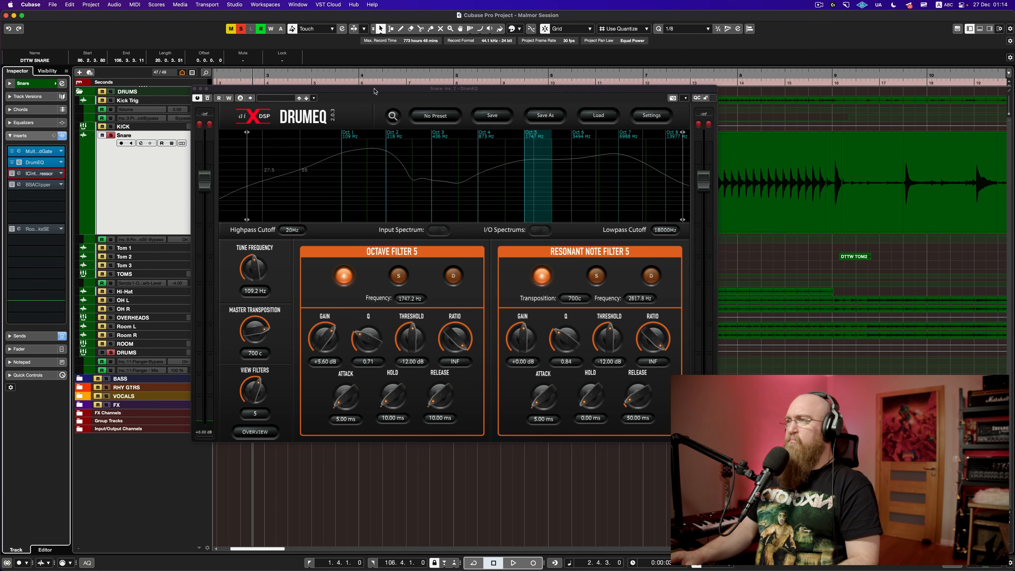
# Step: Reposition the DrumEQ window and show its Octave Filter 6 band at 3494.4 Hz, +0.90 dB
pyautogui.moveTo(375, 89); pyautogui.dragTo(356, 94)
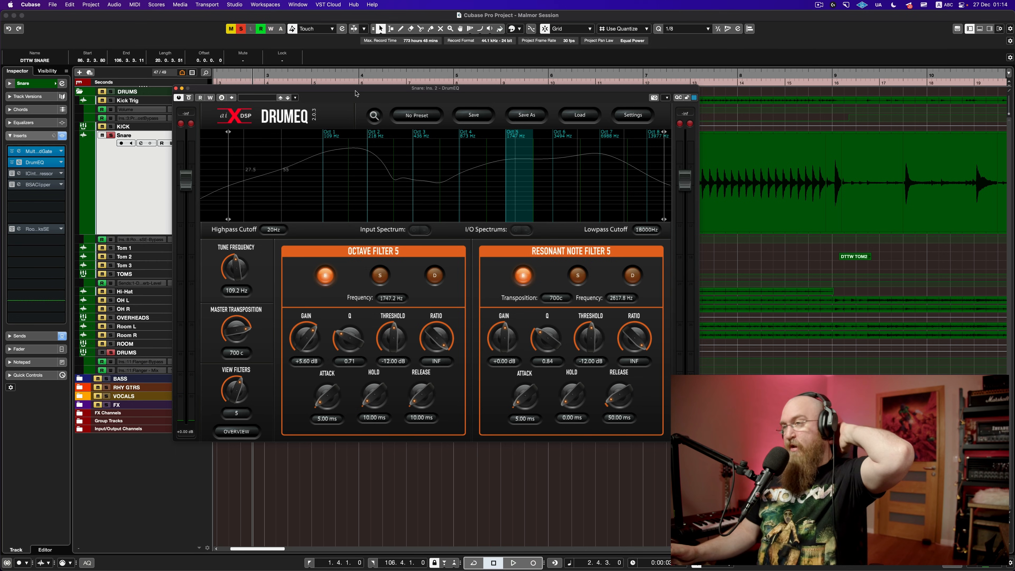
pyautogui.moveTo(356, 93); pyautogui.dragTo(415, 118)
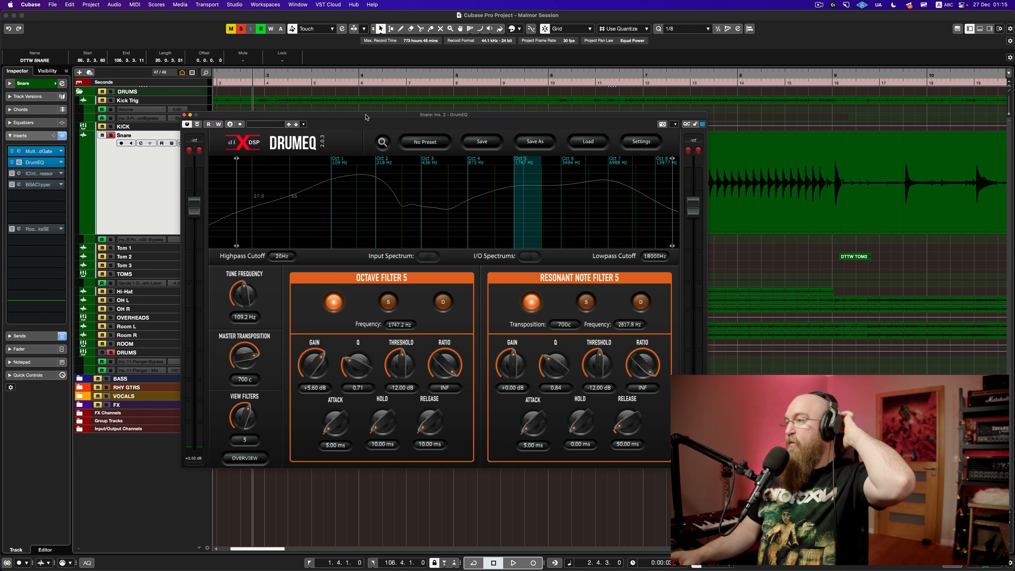
pyautogui.moveTo(367, 118); pyautogui.dragTo(450, 156)
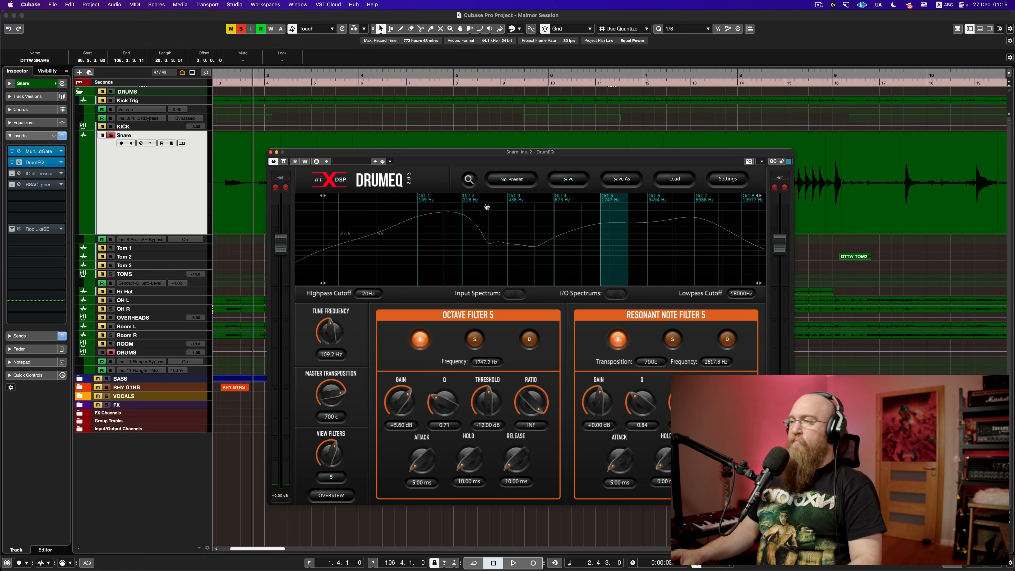
pyautogui.moveTo(474, 157); pyautogui.dragTo(381, 131)
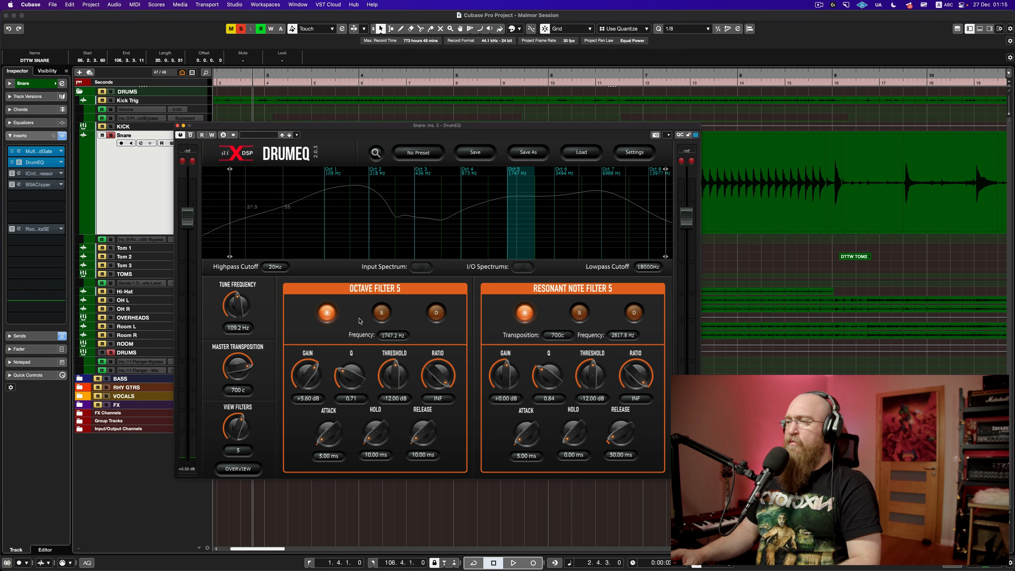
pyautogui.click(556, 210)
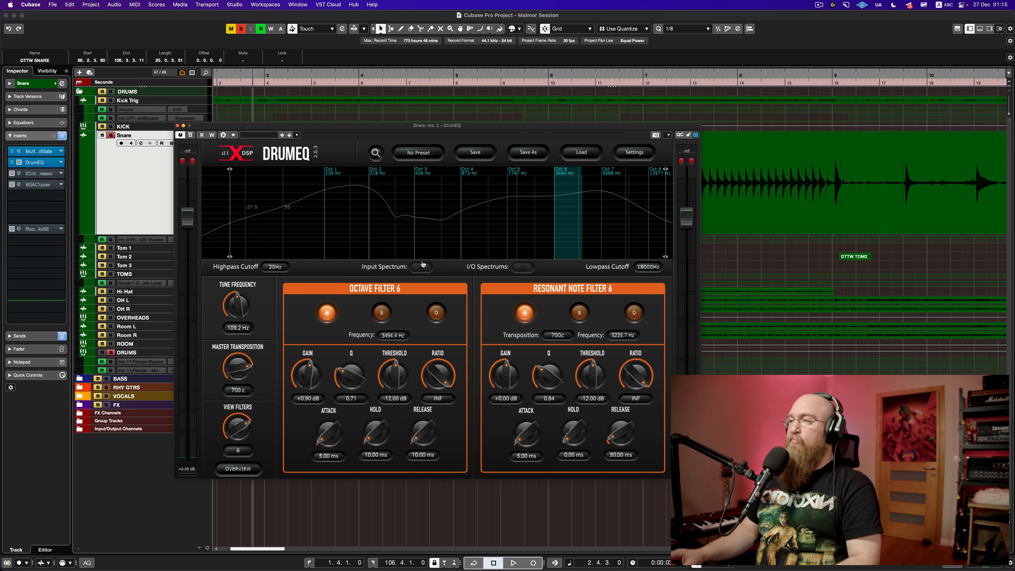
# Step: Compare the snare with DrumEQ bypassed and active, then shift compressor and BSAClipper down to free slot 3
pyautogui.moveTo(392, 129); pyautogui.dragTo(428, 168)
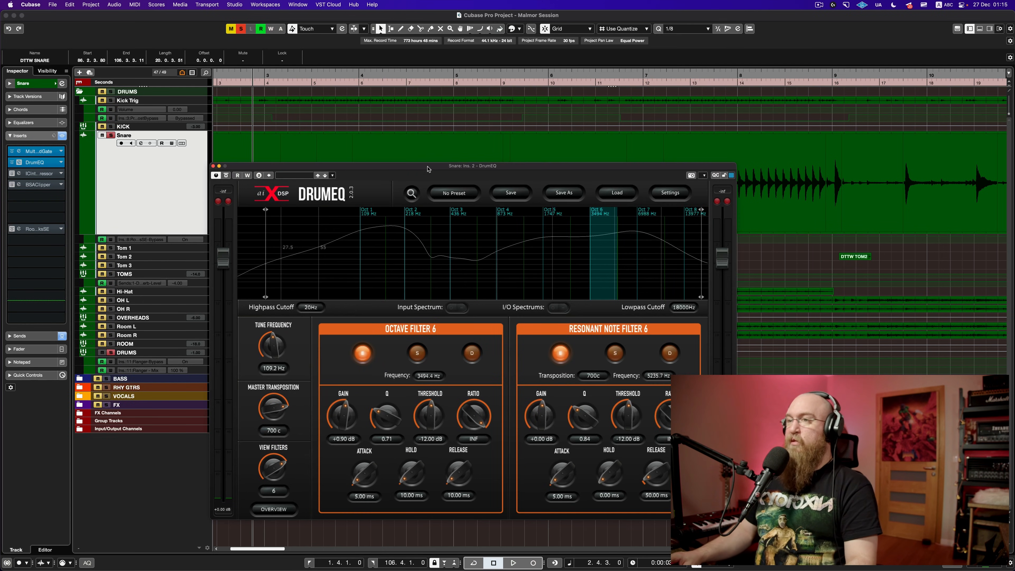
pyautogui.press('space')
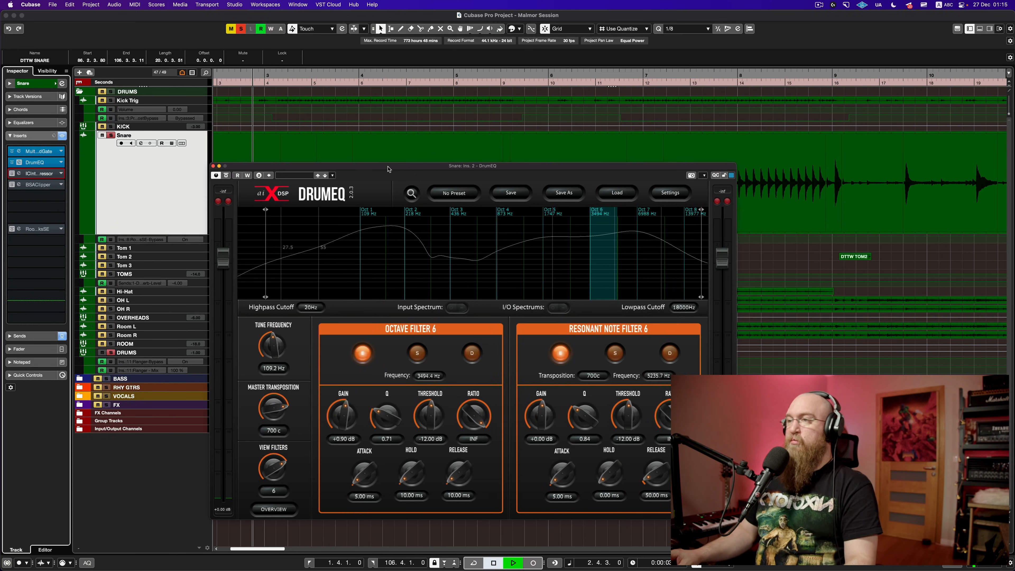
pyautogui.click(227, 175)
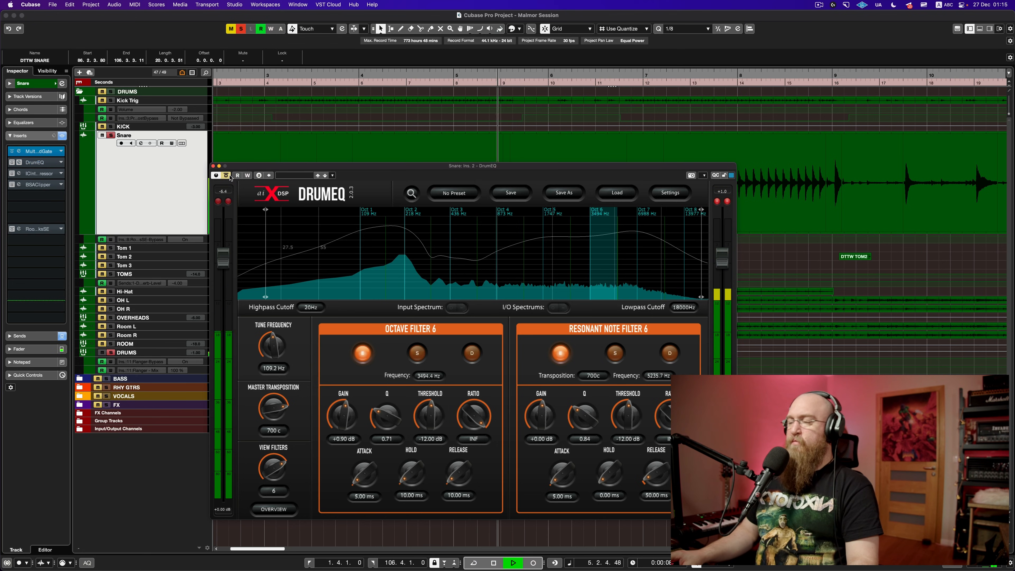
pyautogui.click(230, 177)
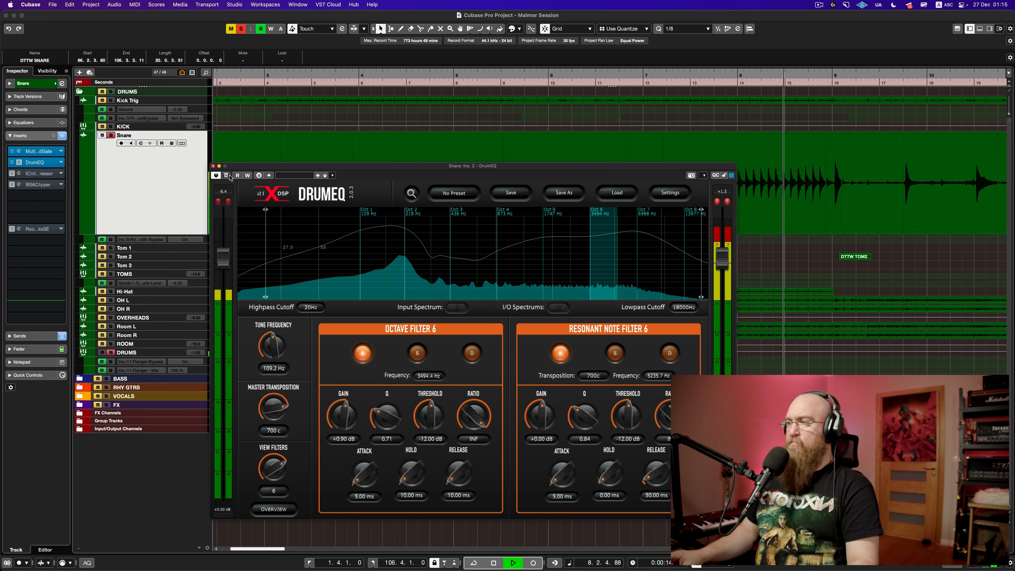
pyautogui.press('space')
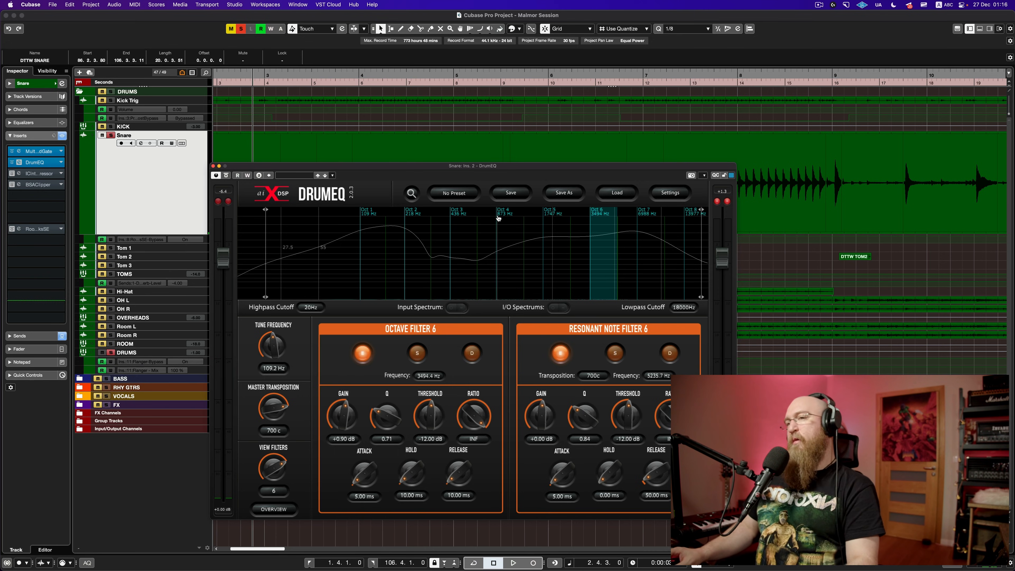
pyautogui.moveTo(45, 187)
pyautogui.mouseDown()
pyautogui.moveTo(45, 198)
pyautogui.moveTo(44, 186)
pyautogui.mouseUp()
# Step: Load Pro-Q 3 into the snare's third insert slot with the Vocal preset, then remove it
pyautogui.click(40, 177)
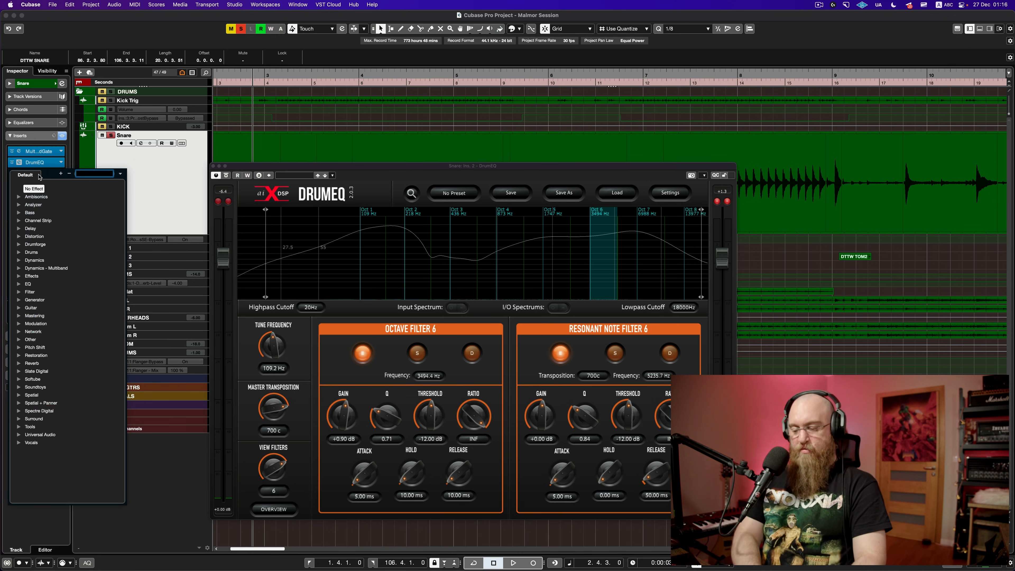
pyautogui.write('pro')
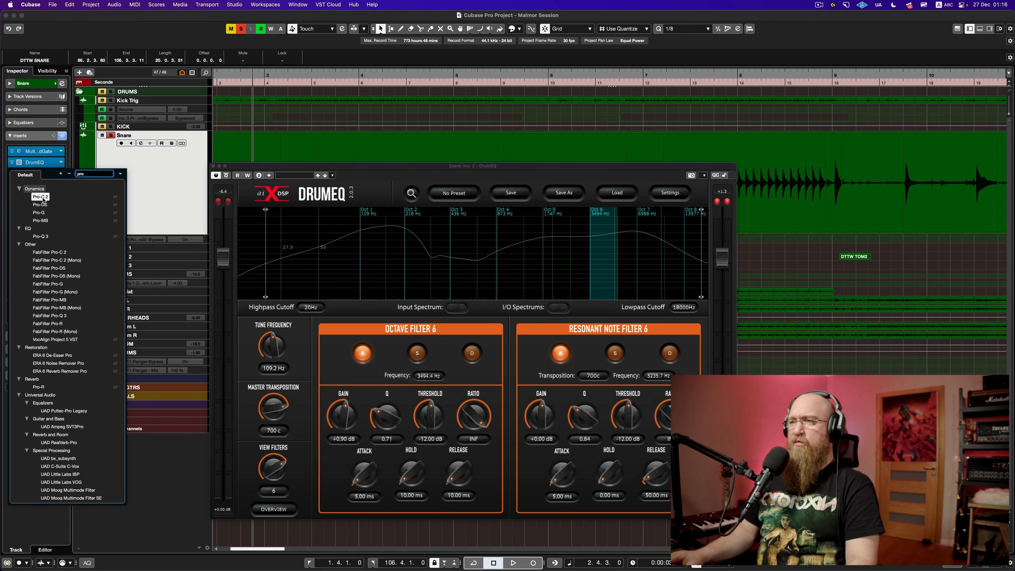
pyautogui.click(40, 236)
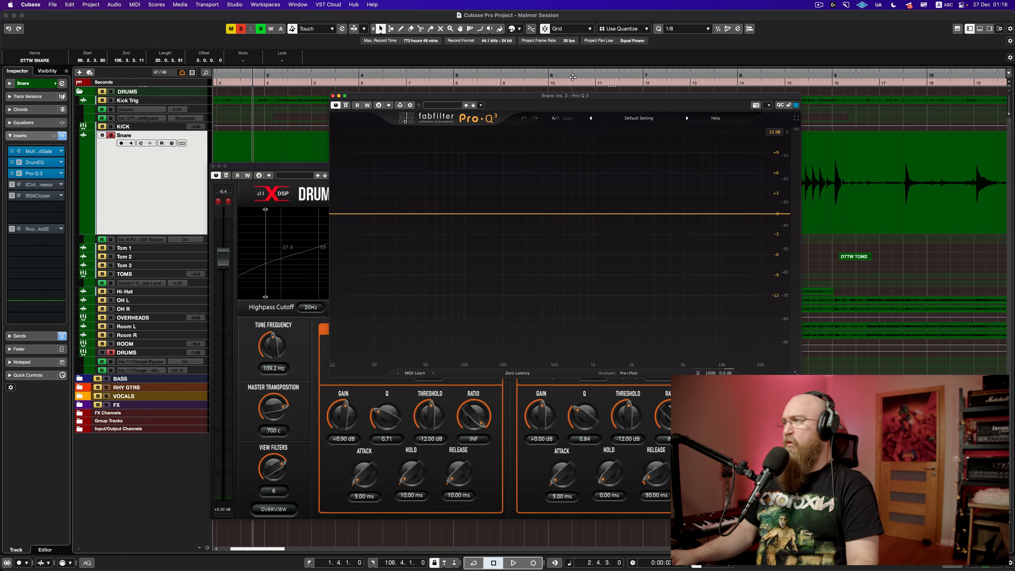
pyautogui.moveTo(573, 96); pyautogui.dragTo(421, 87)
pyautogui.click(488, 113)
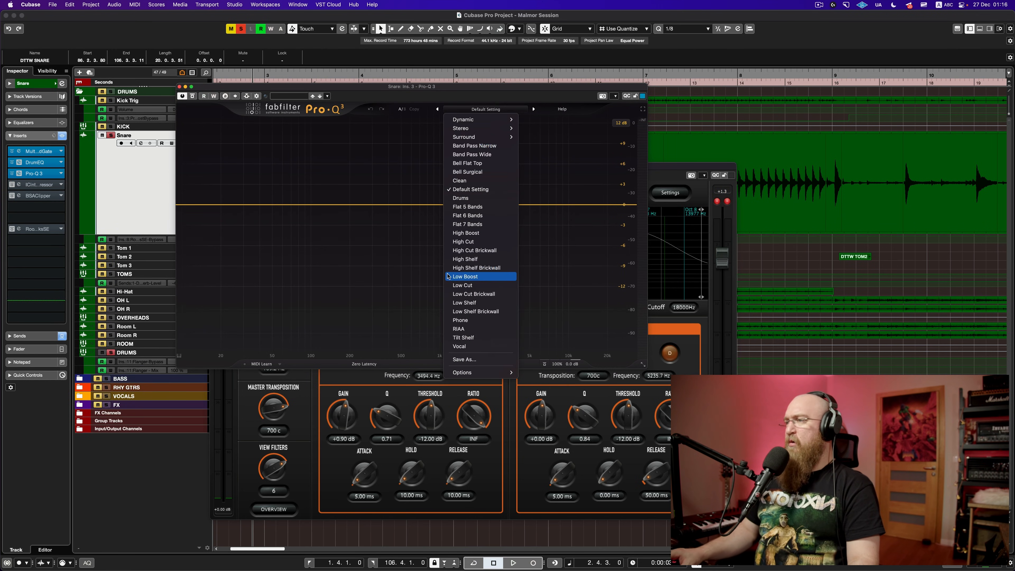
pyautogui.click(474, 348)
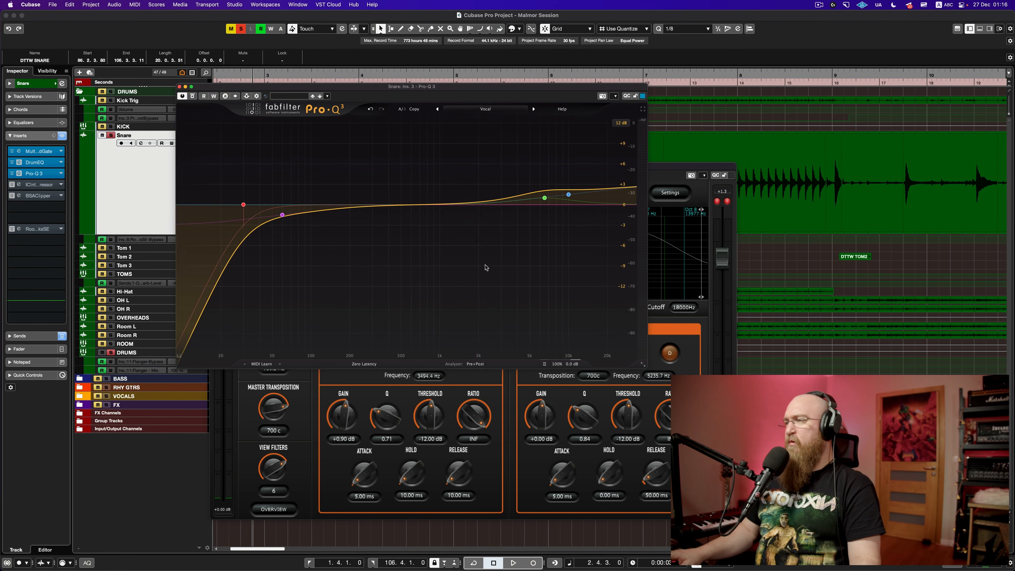
pyautogui.click(495, 110)
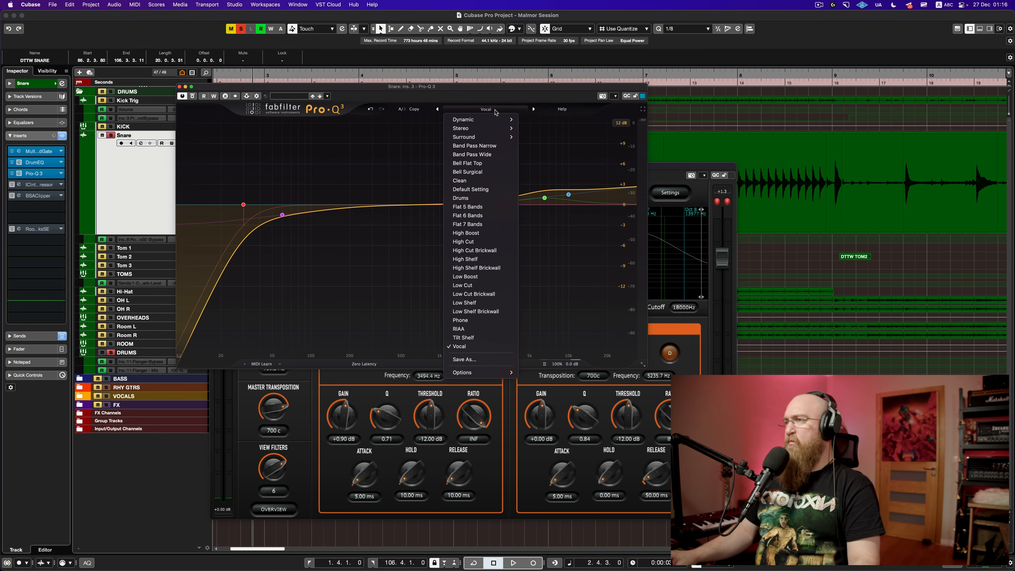
pyautogui.click(479, 91)
pyautogui.click(43, 177)
pyautogui.press('BackSpace')
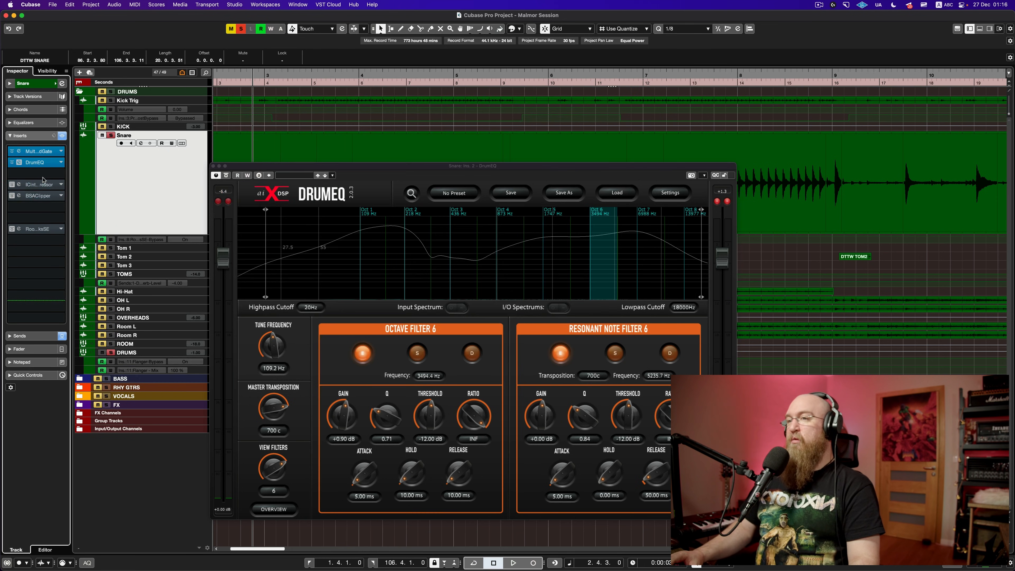
# Step: Load Pro-MB into the third insert slot with its Snare preset
pyautogui.click(43, 178)
pyautogui.write('p')
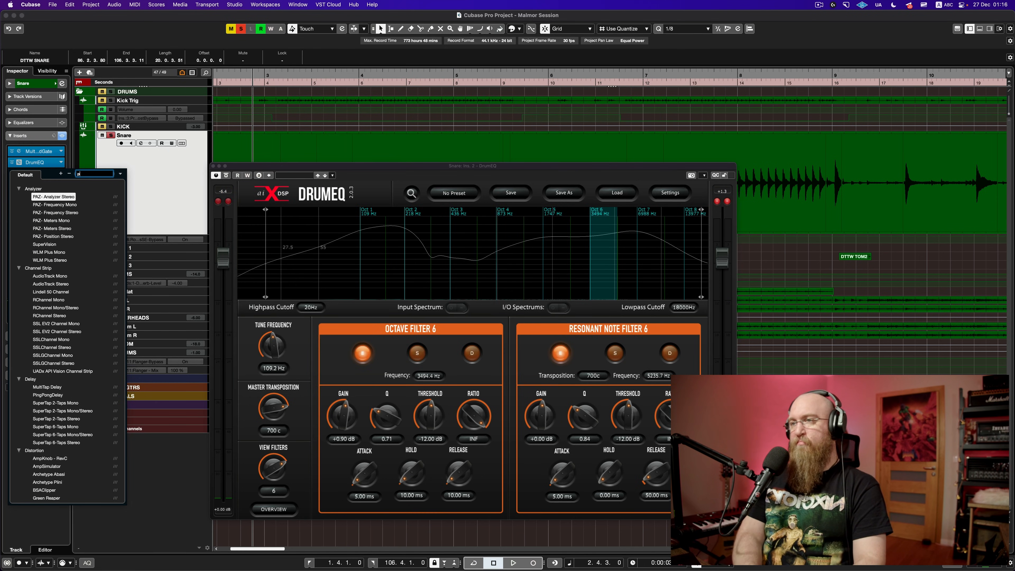
pyautogui.write('ro m')
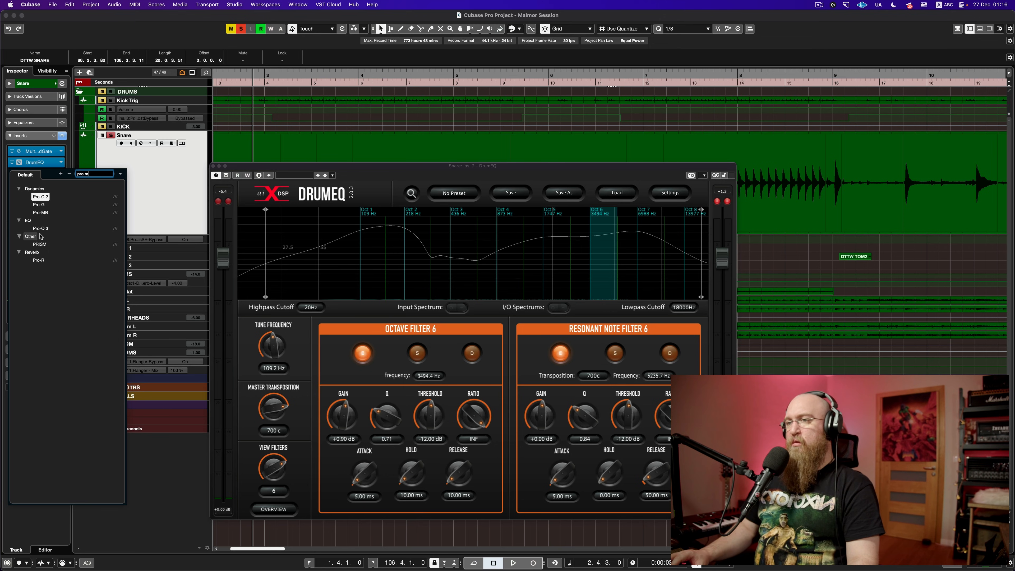
pyautogui.click(41, 213)
pyautogui.click(605, 203)
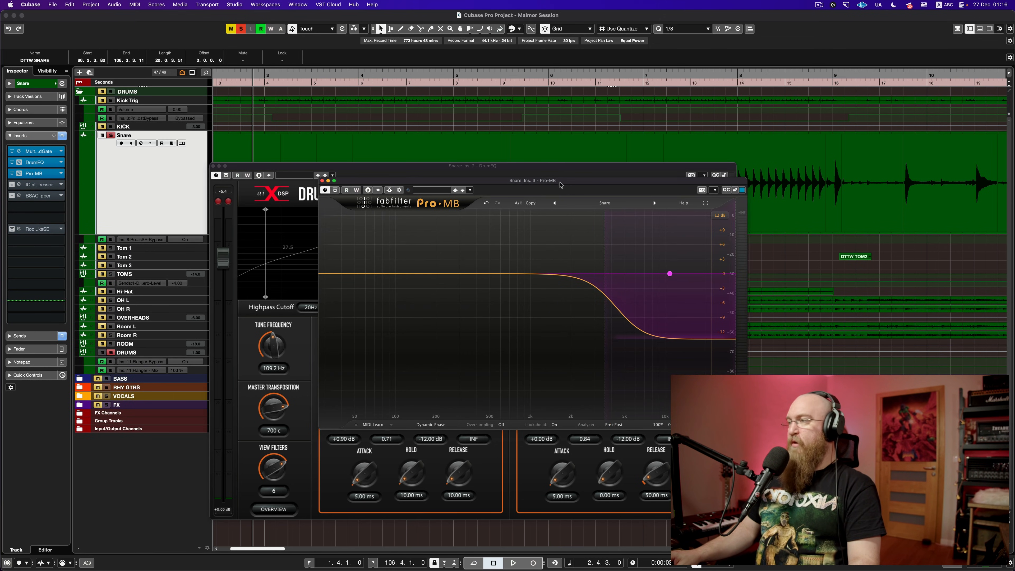
pyautogui.moveTo(560, 184); pyautogui.dragTo(405, 221)
# Step: Audition Pro-MB bypassed and active, then remove it and move compressor and clipper back up a slot
pyautogui.press('space')
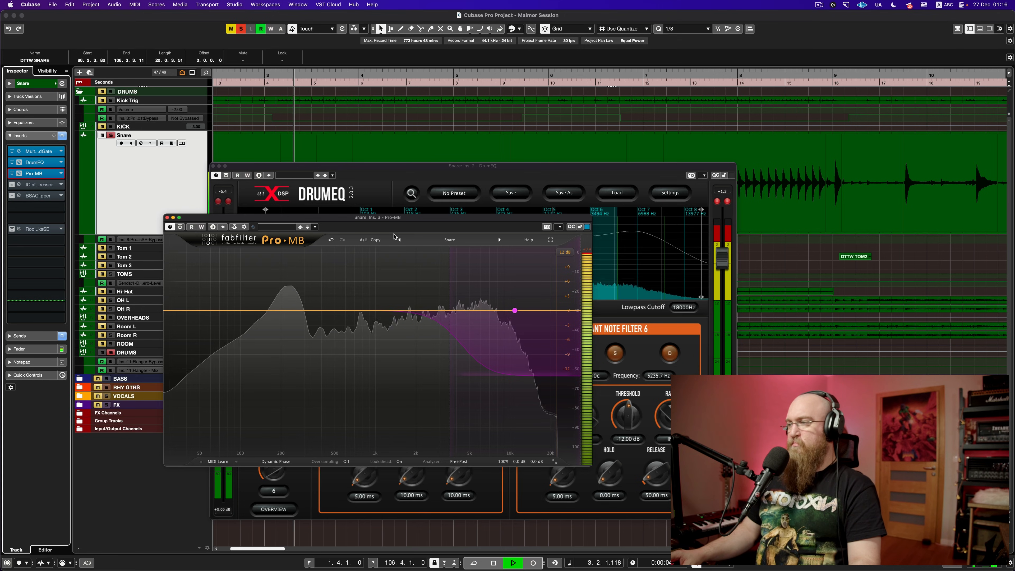
pyautogui.click(804, 73)
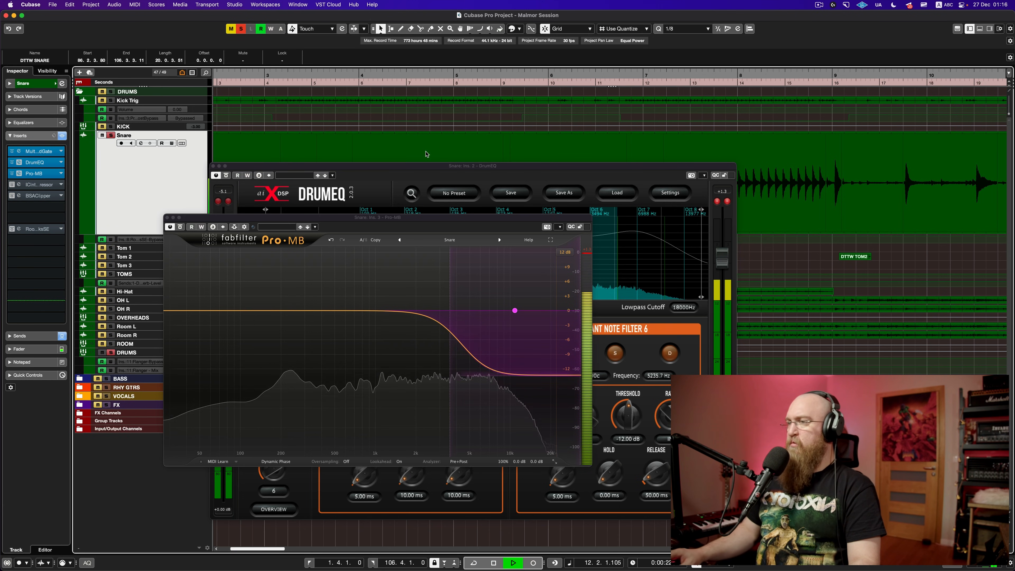
pyautogui.click(180, 227)
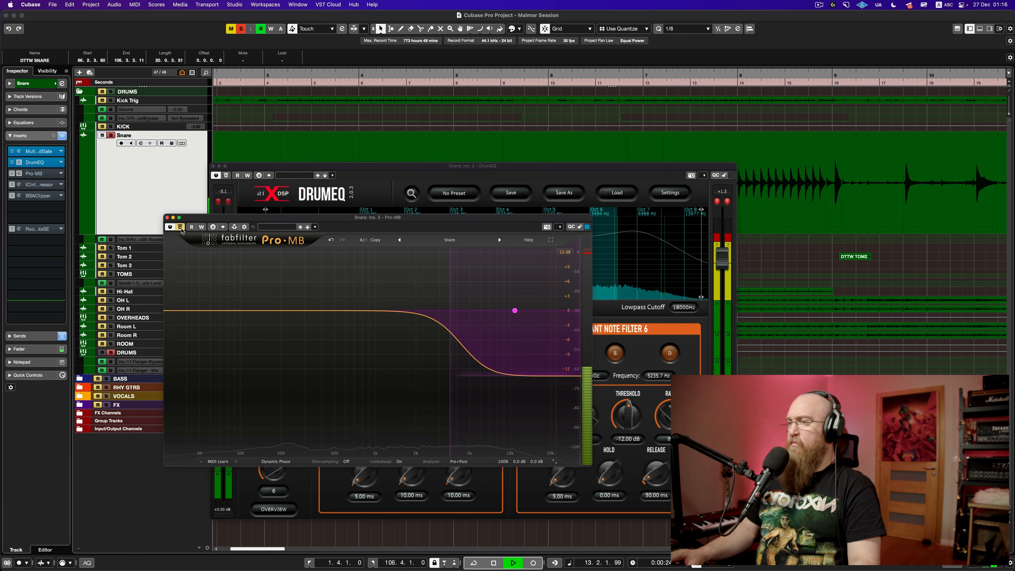
pyautogui.press('space')
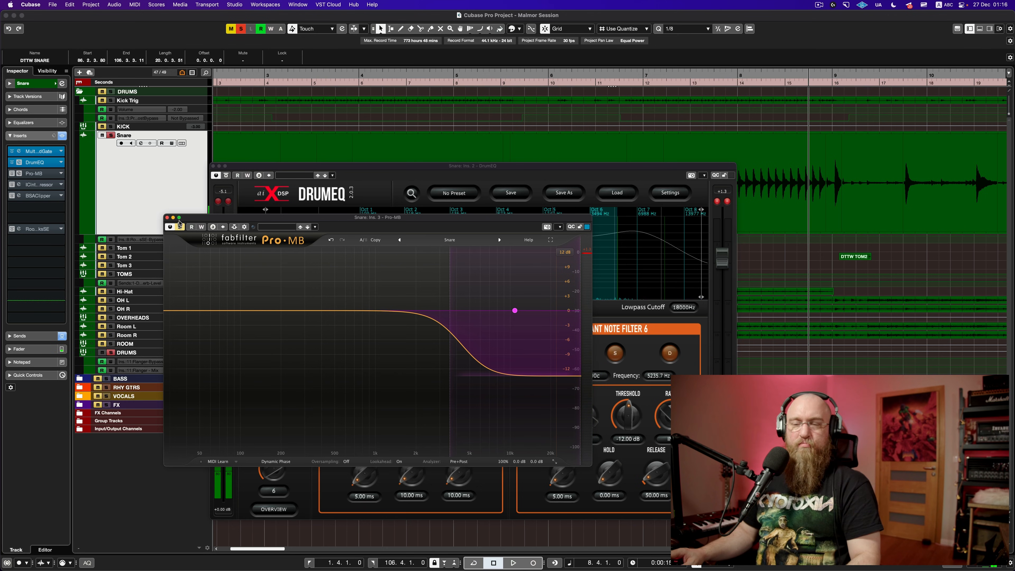
pyautogui.click(180, 226)
pyautogui.click(167, 219)
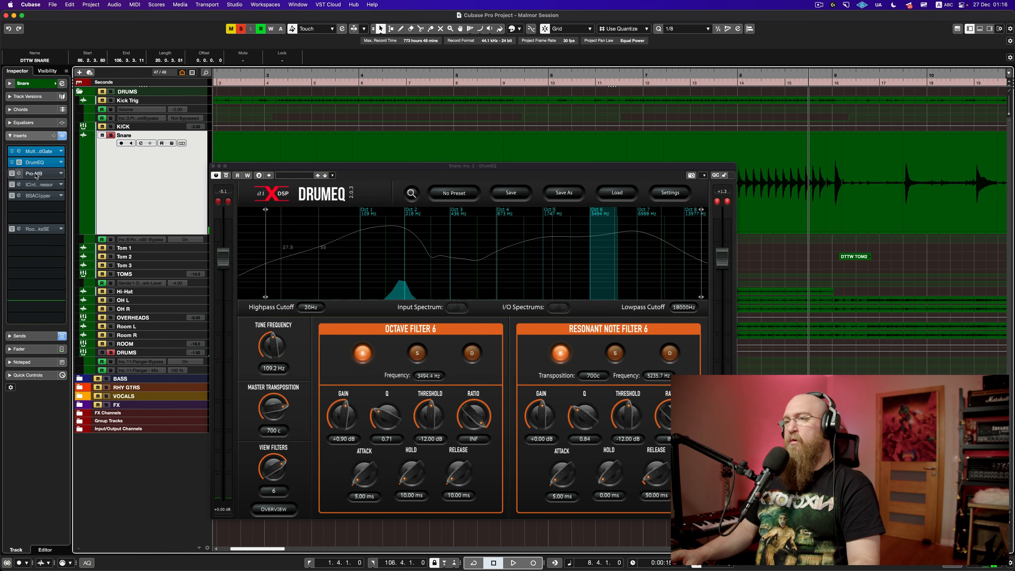
pyautogui.moveTo(38, 174); pyautogui.dragTo(139, 177)
pyautogui.moveTo(40, 185)
pyautogui.mouseDown()
pyautogui.moveTo(39, 174)
pyautogui.moveTo(39, 185)
pyautogui.mouseUp()
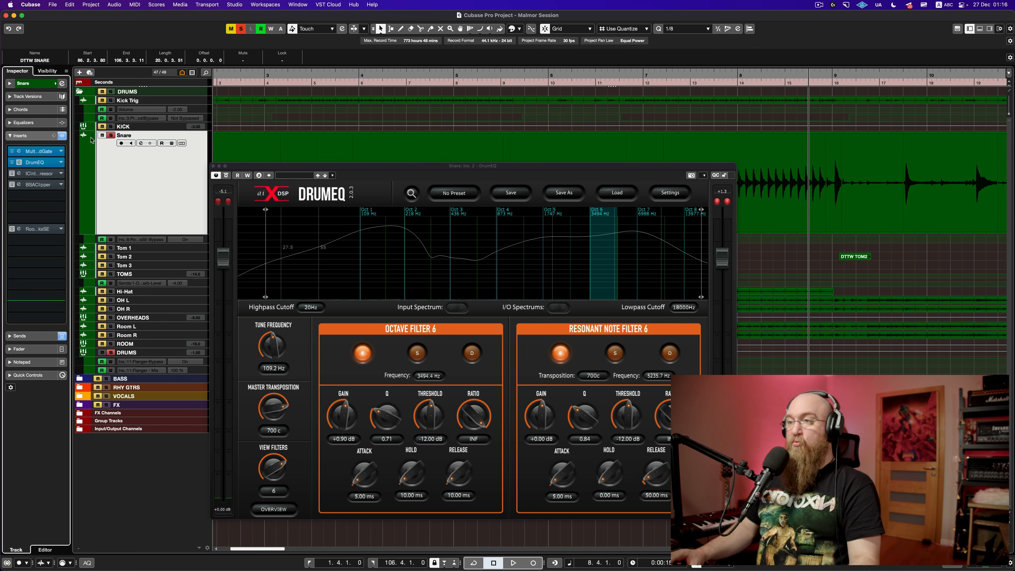
# Step: Show and hide the mix console, then close the DrumEQ window
pyautogui.press('F3')
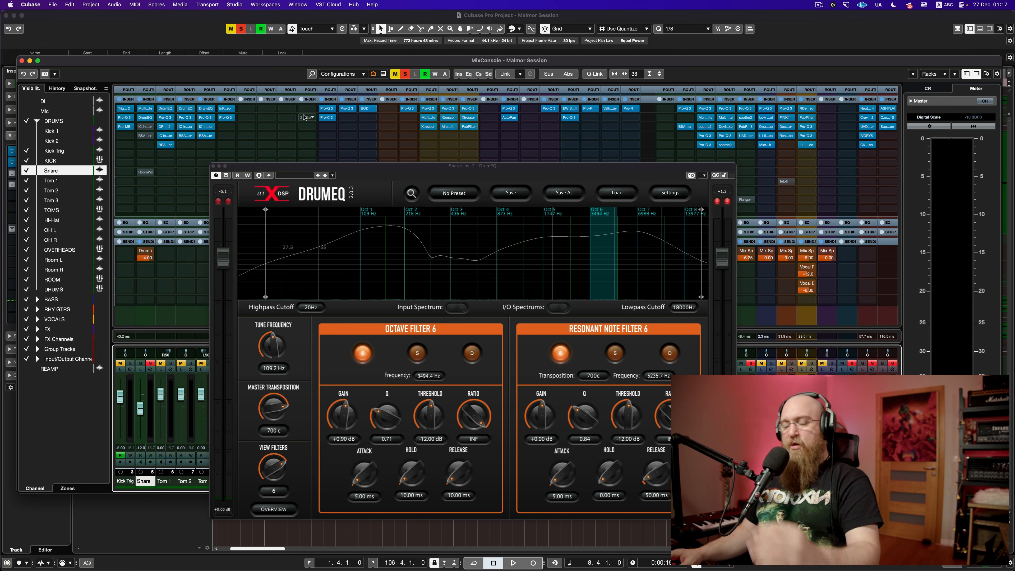
pyautogui.press('F3')
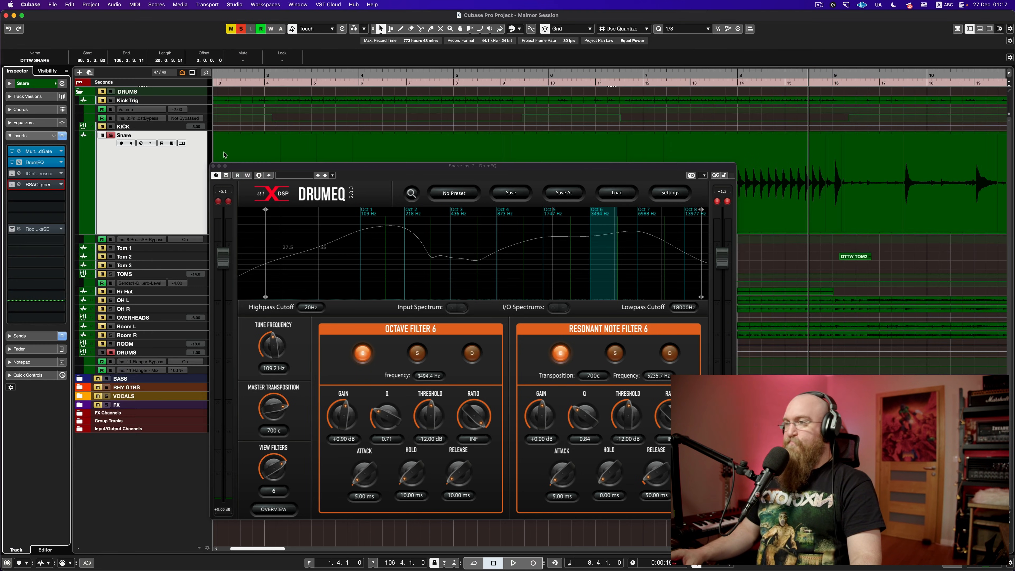
pyautogui.click(213, 166)
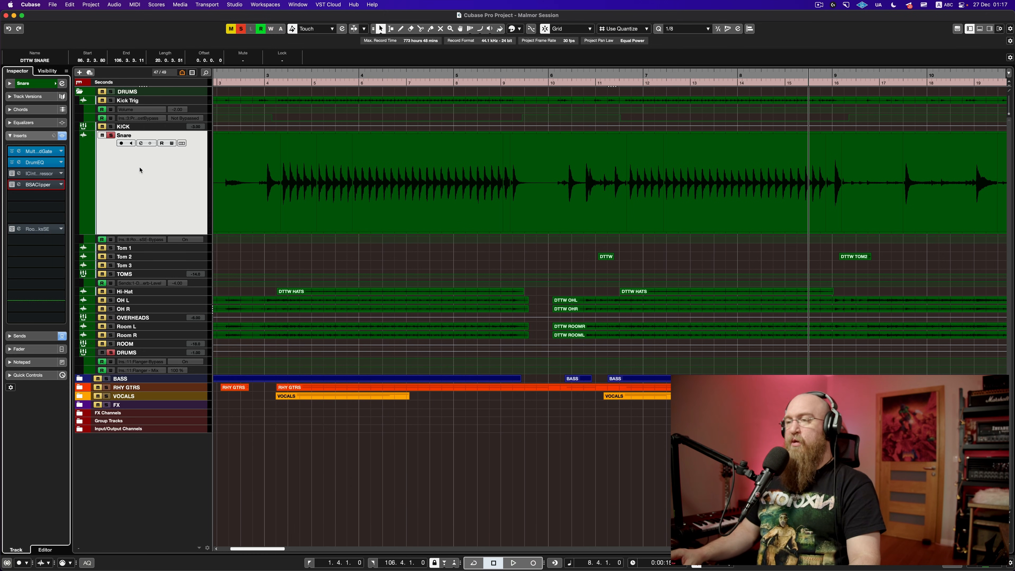
pyautogui.scroll(-5, 388, 177)
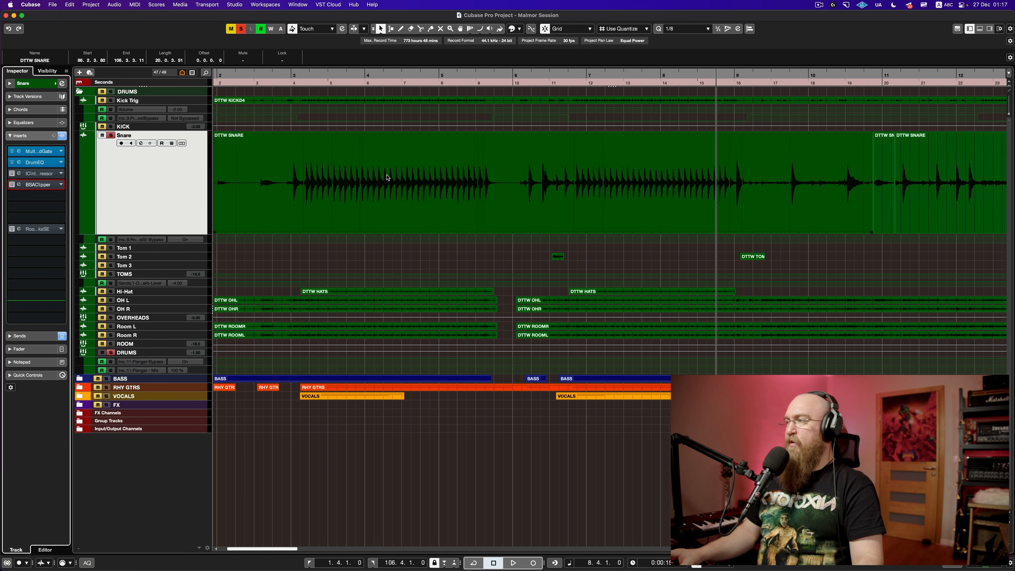
pyautogui.hscroll(5, 390, 178)
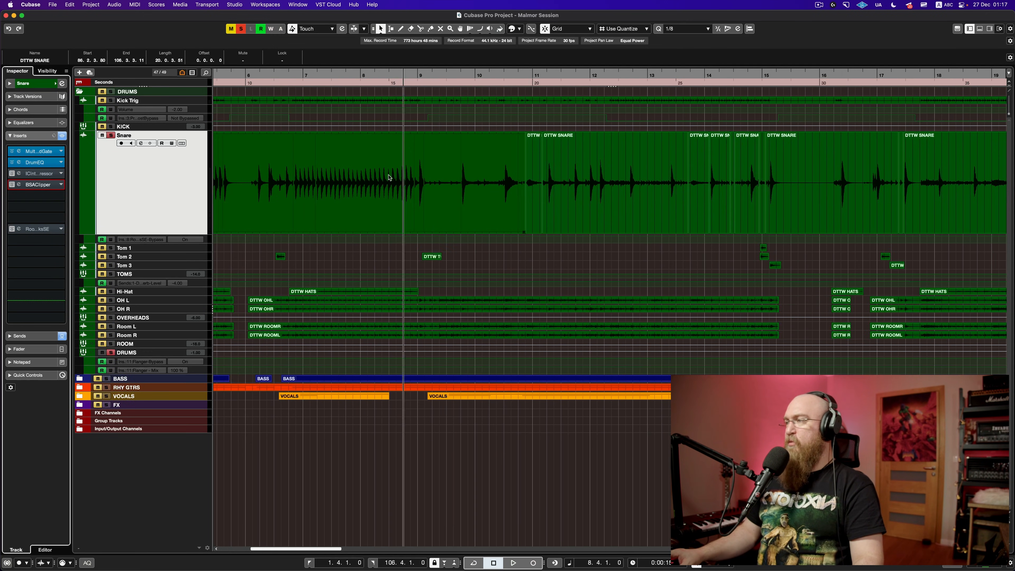
# Step: Play the snare from later in the song, then re-enable the compressor insert
pyautogui.click(532, 75)
pyautogui.press('space')
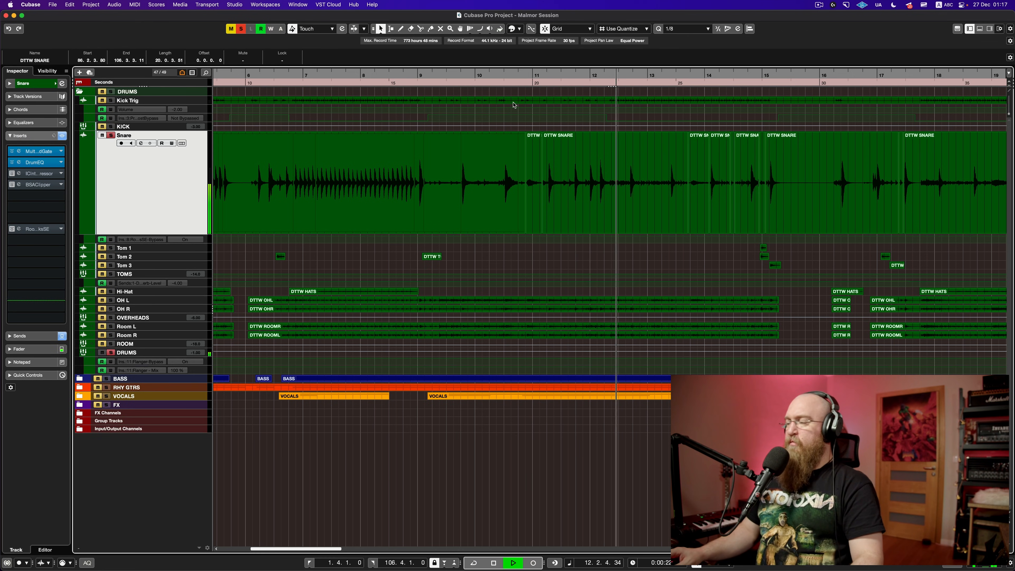
pyautogui.hscroll(3, 510, 120)
pyautogui.press('space')
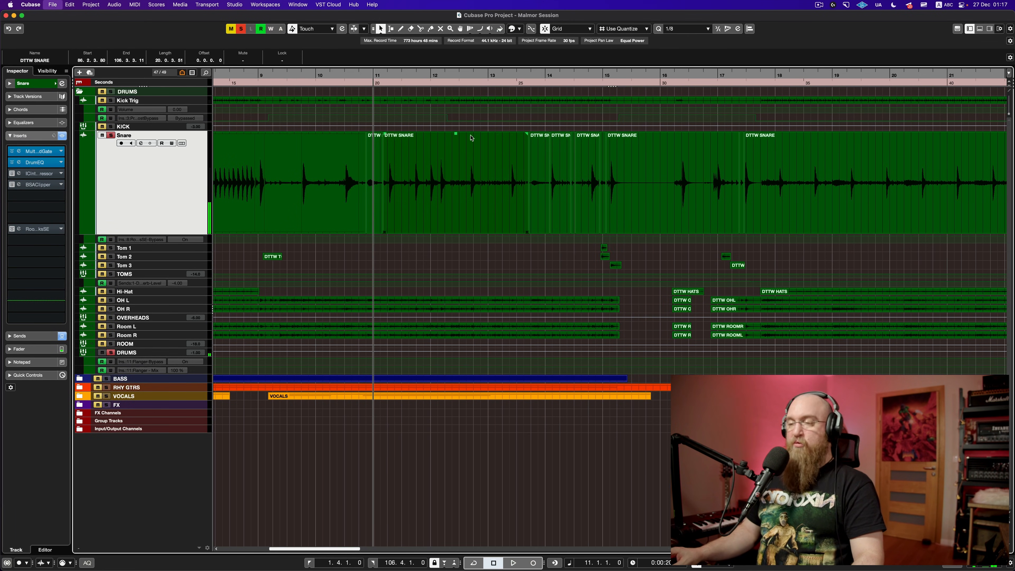
pyautogui.click(12, 175)
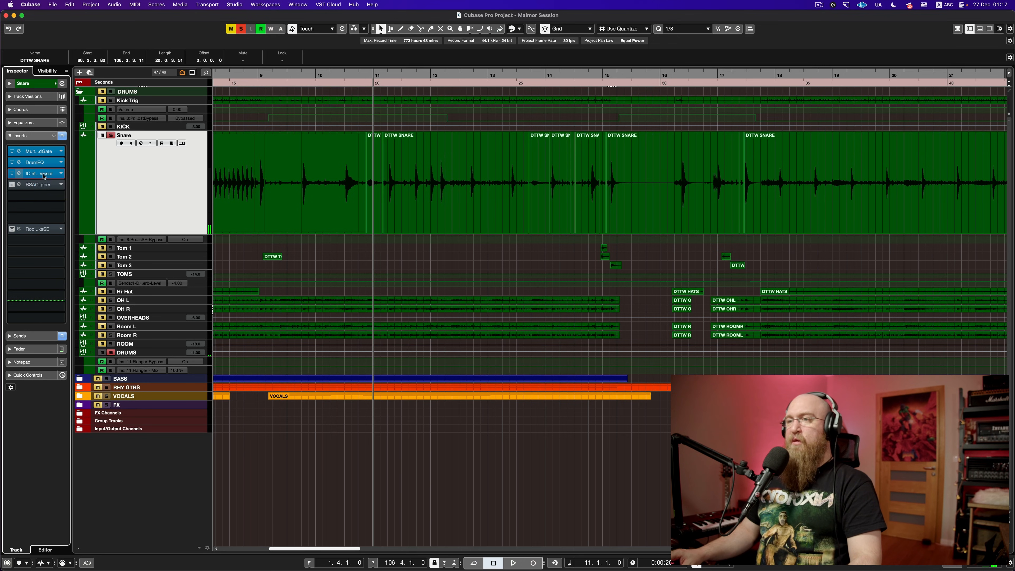
# Step: Open the Intuition Compressor window, move it centre-left and play the snare through it
pyautogui.click(44, 175)
pyautogui.press('space')
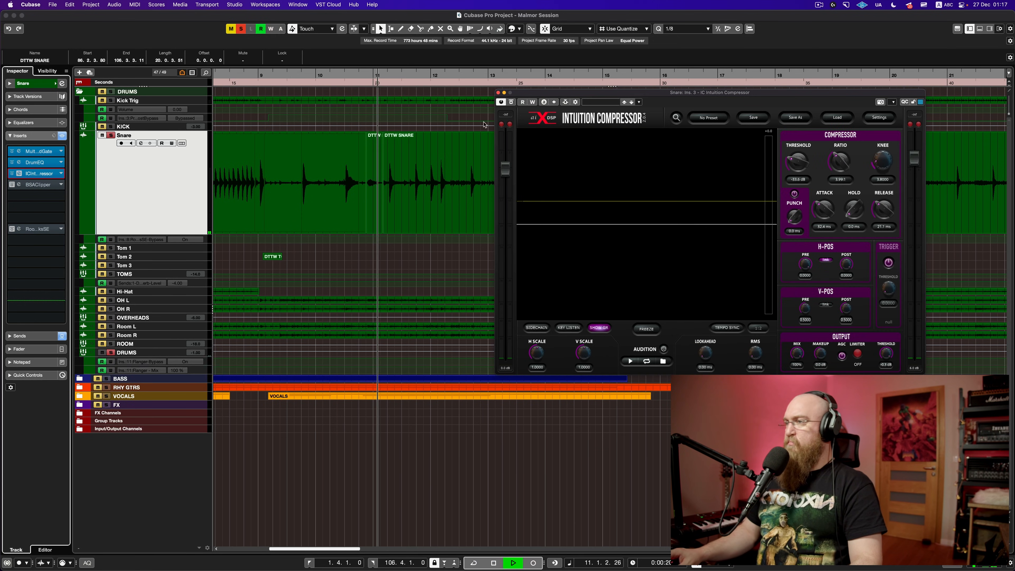
pyautogui.moveTo(616, 93); pyautogui.dragTo(292, 171)
pyautogui.press('space')
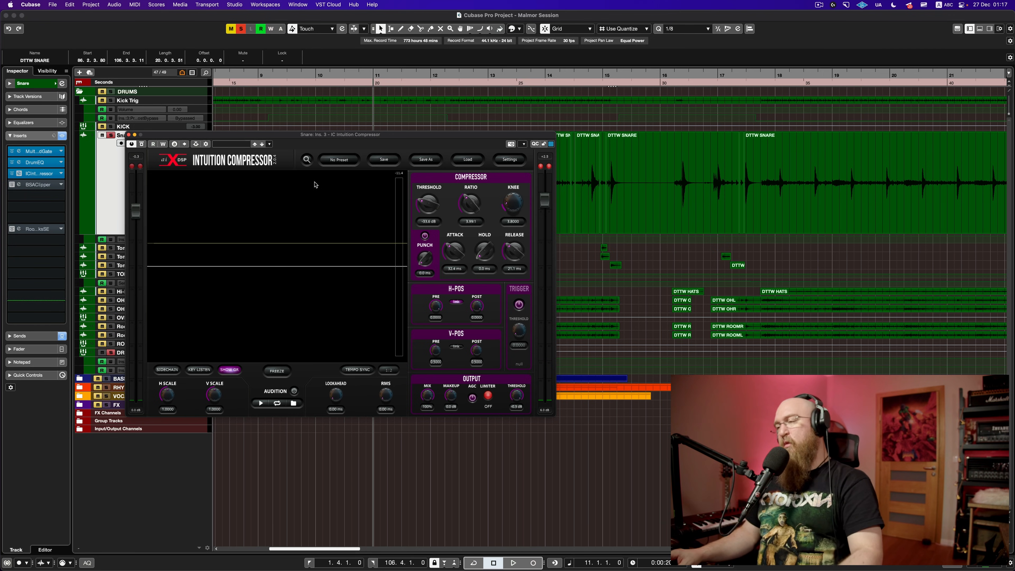
pyautogui.press('space')
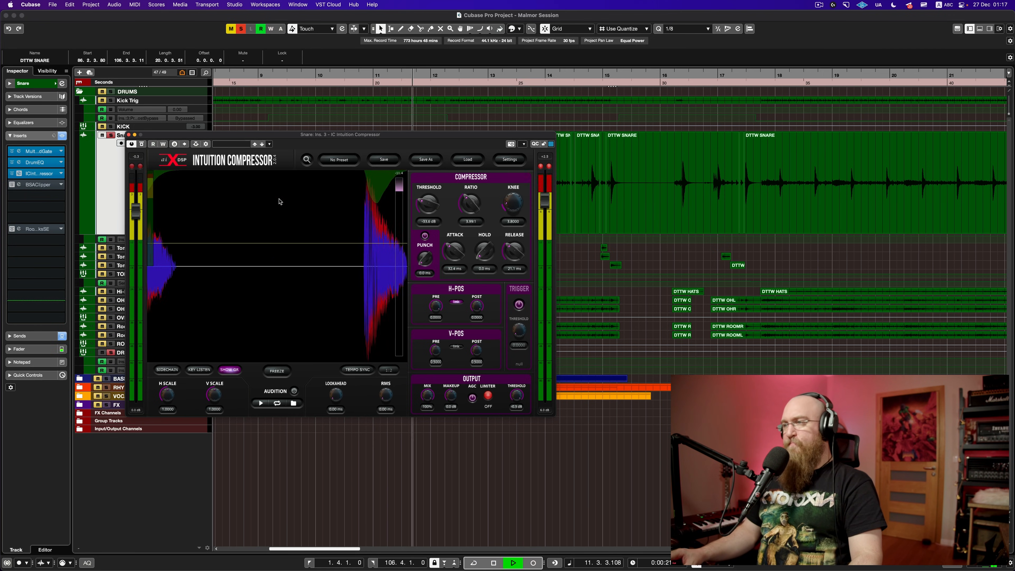
pyautogui.press('space')
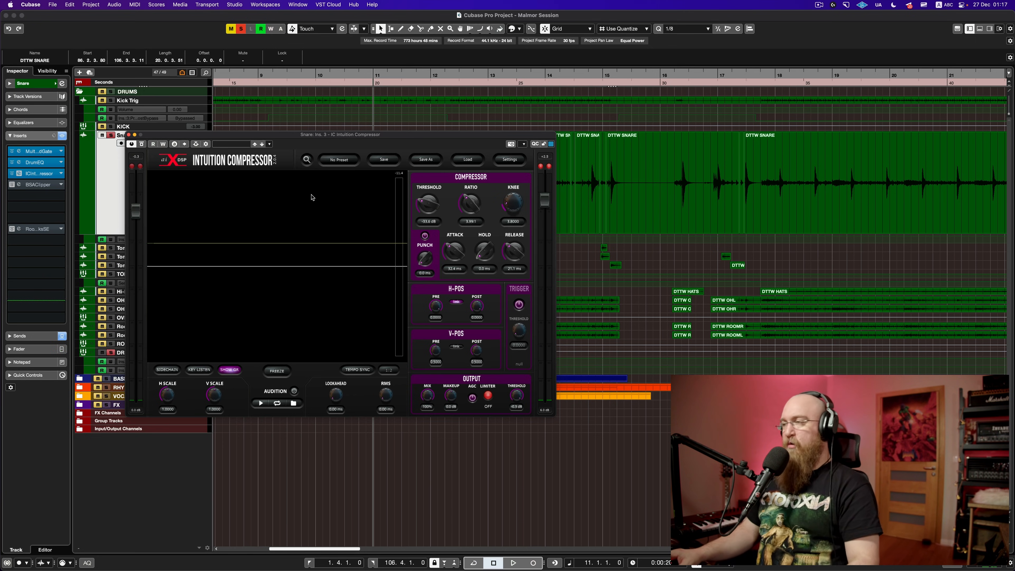
# Step: Compare the snare with the Intuition Compressor bypassed during playback
pyautogui.moveTo(347, 137); pyautogui.dragTo(482, 145)
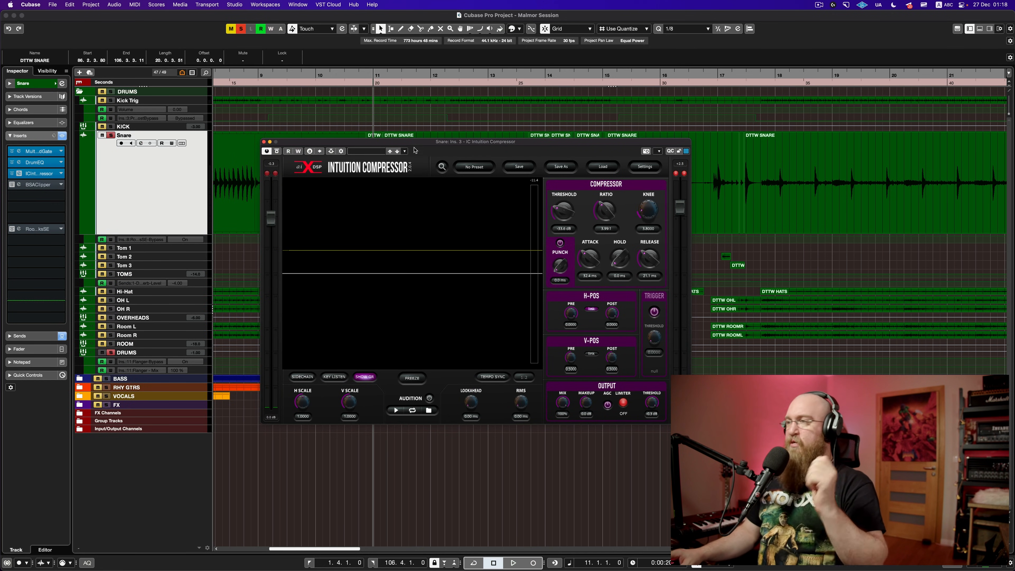
pyautogui.press('space')
pyautogui.moveTo(417, 147); pyautogui.dragTo(371, 156)
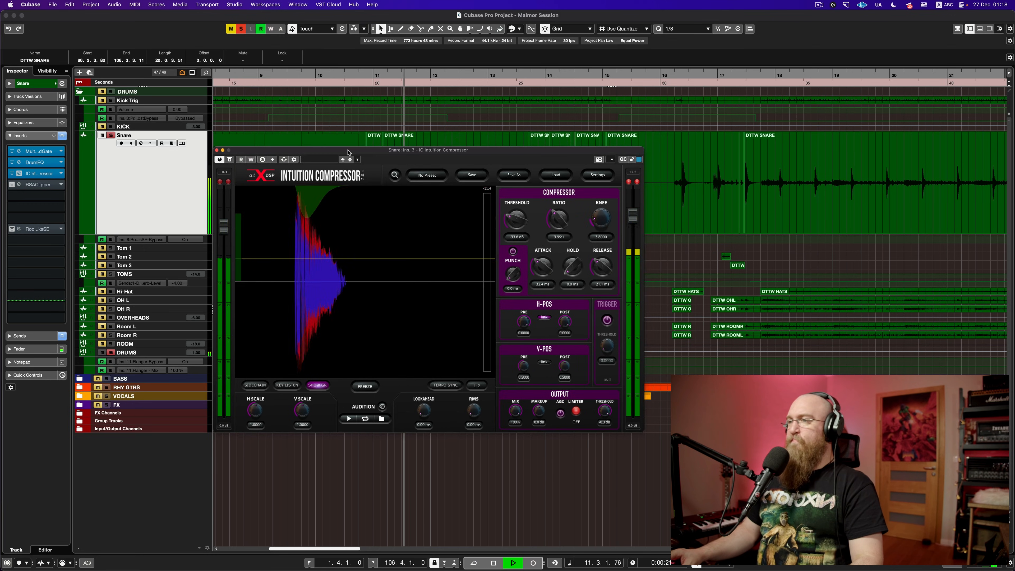
pyautogui.click(230, 160)
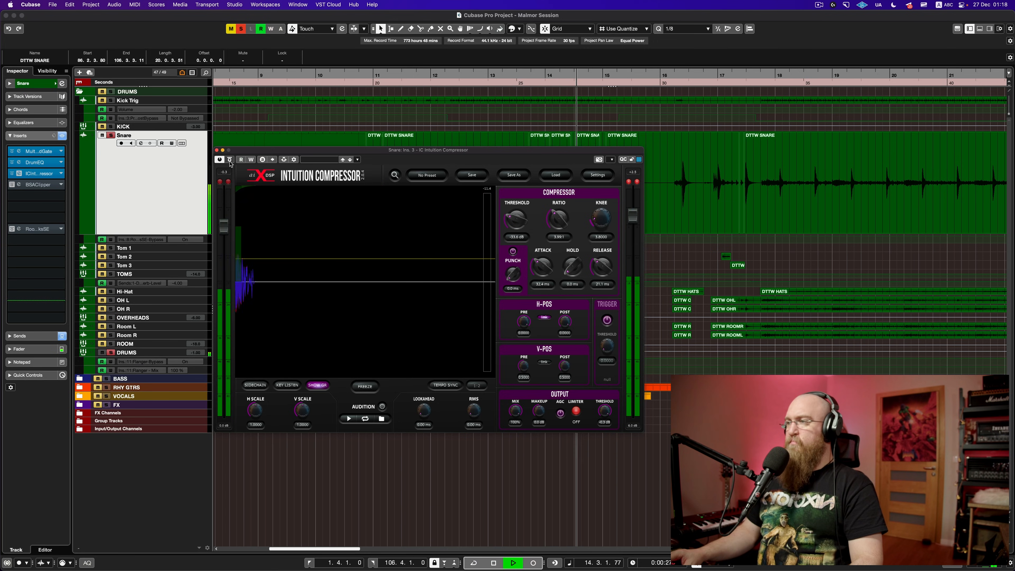
pyautogui.press('space')
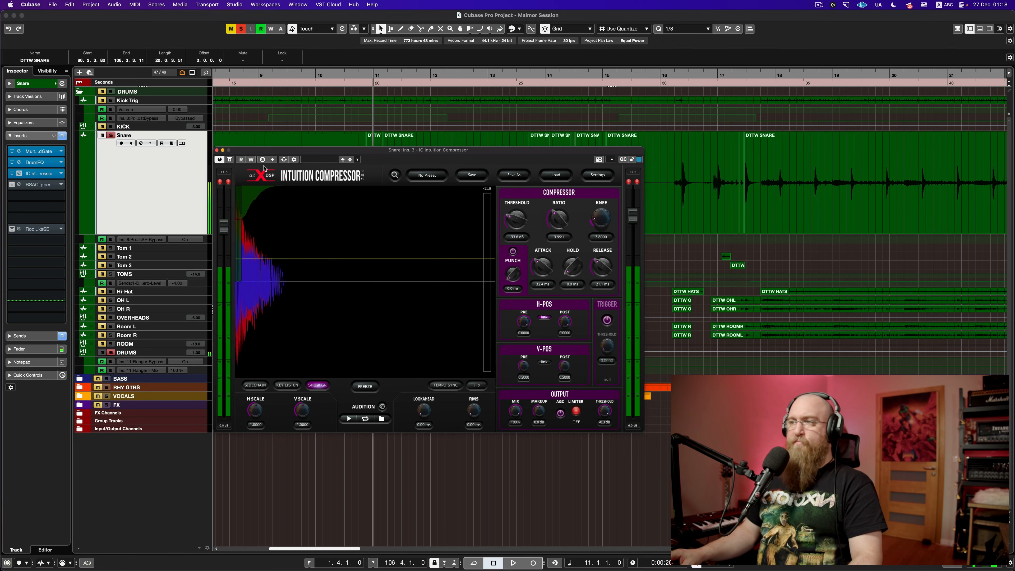
# Step: Enable the BSAClipper insert, open its window and audition the snare through it
pyautogui.click(38, 184)
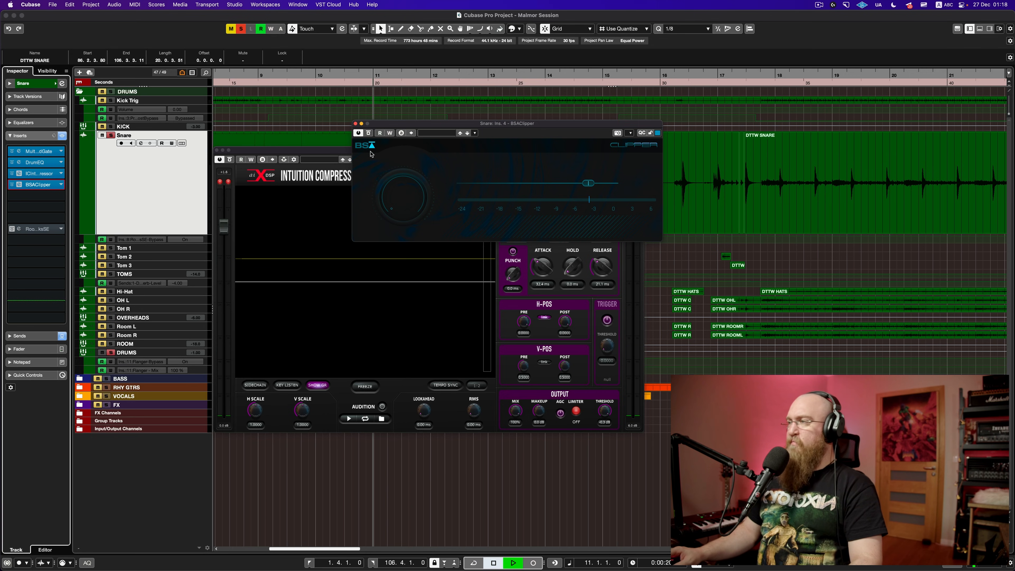
pyautogui.press('space')
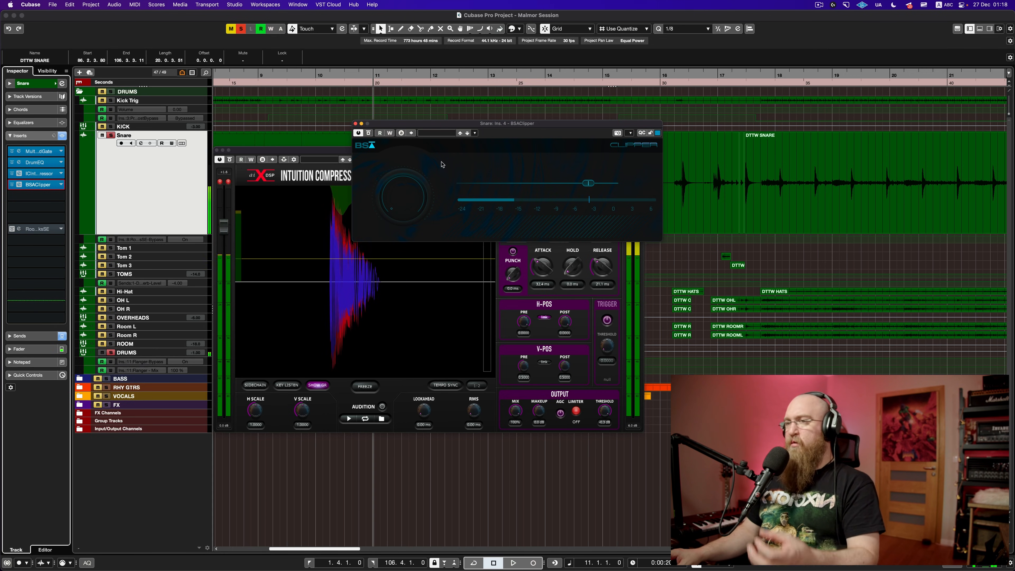
pyautogui.press('space')
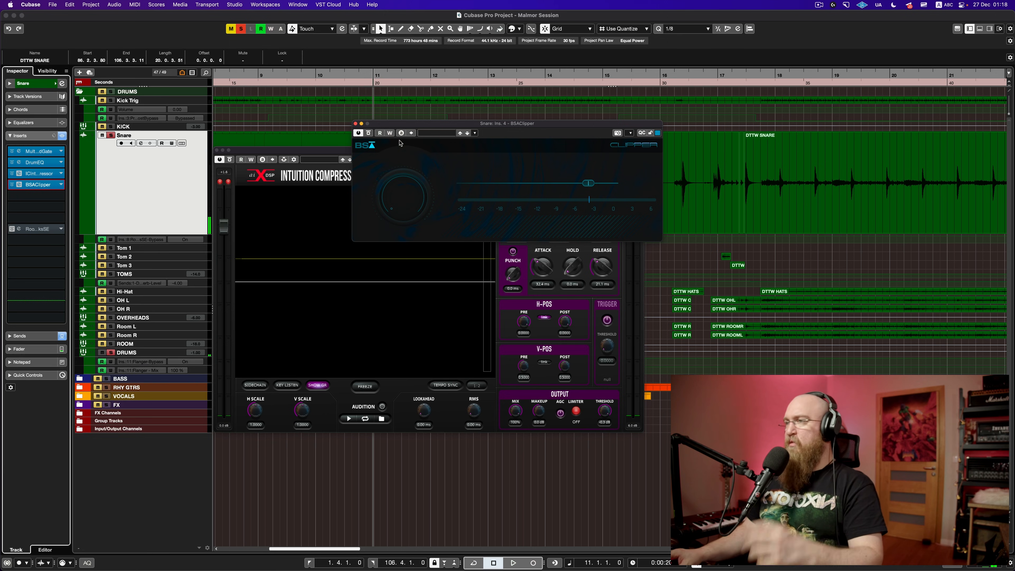
# Step: Close the BSAClipper and Intuition Compressor windows, save with Cmd+S, and drag the Snare lane to normal height
pyautogui.click(355, 123)
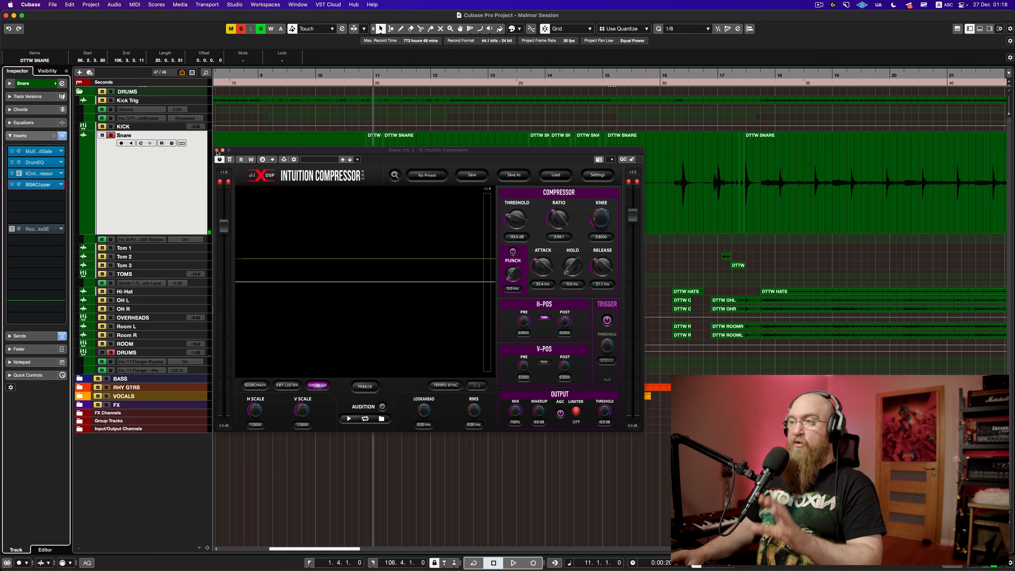
pyautogui.click(217, 150)
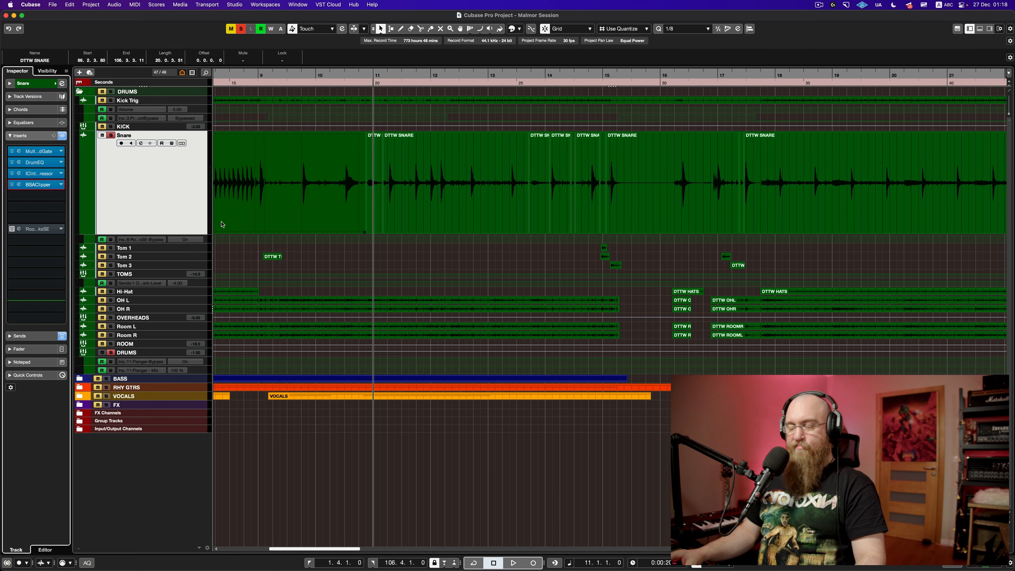
pyautogui.press('super+s')
pyautogui.scroll(-10, 376, 259)
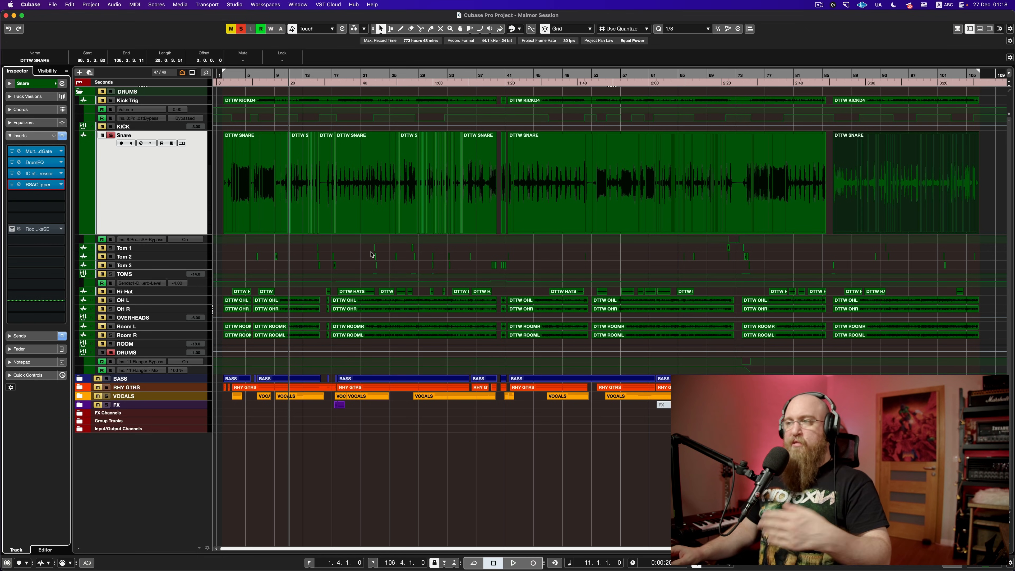
pyautogui.press('super+s')
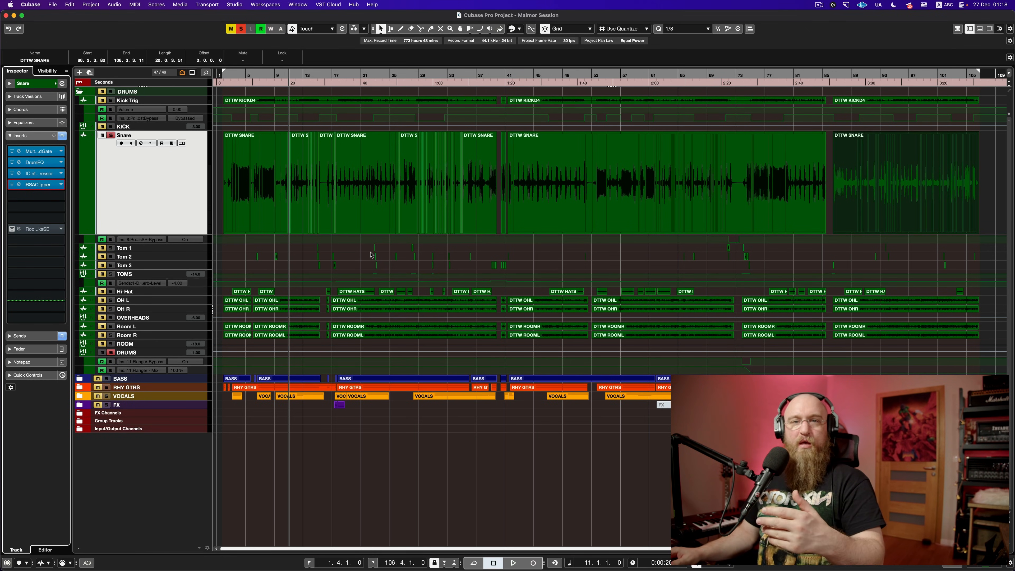
pyautogui.press('super+s')
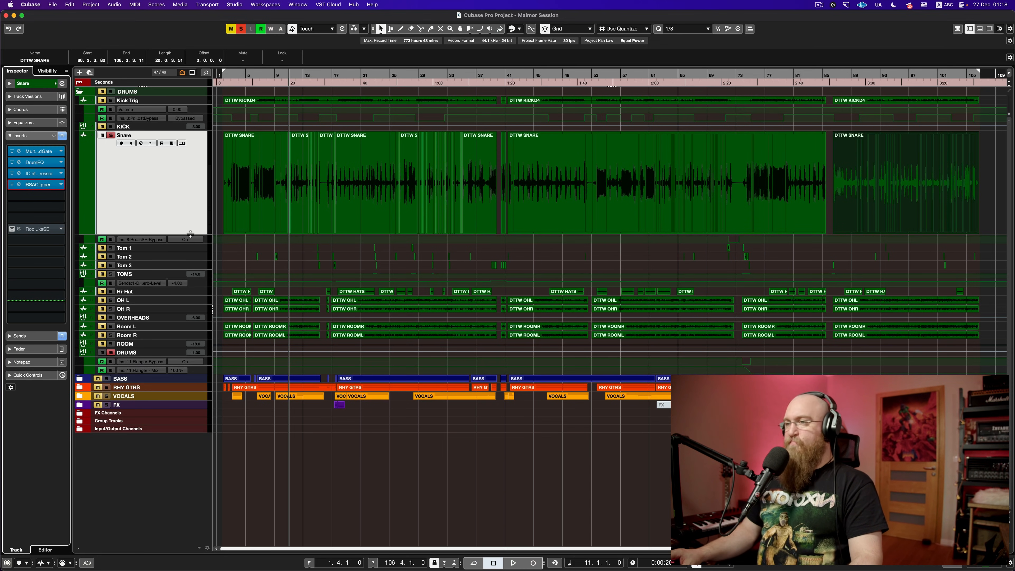
pyautogui.moveTo(190, 234); pyautogui.dragTo(185, 138)
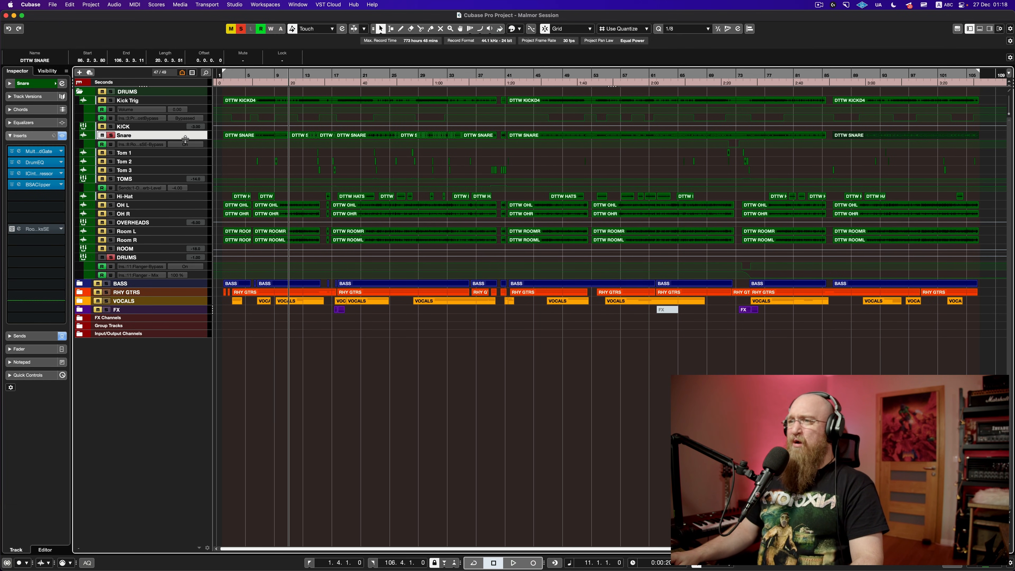
# Step: Unsolo the snare, select Tom 1, Tom 2, Tom 3 and TOMS, and make their lanes taller
pyautogui.click(111, 136)
pyautogui.click(196, 154)
pyautogui.keyDown('shift'); pyautogui.click(165, 179); pyautogui.keyUp('shift')
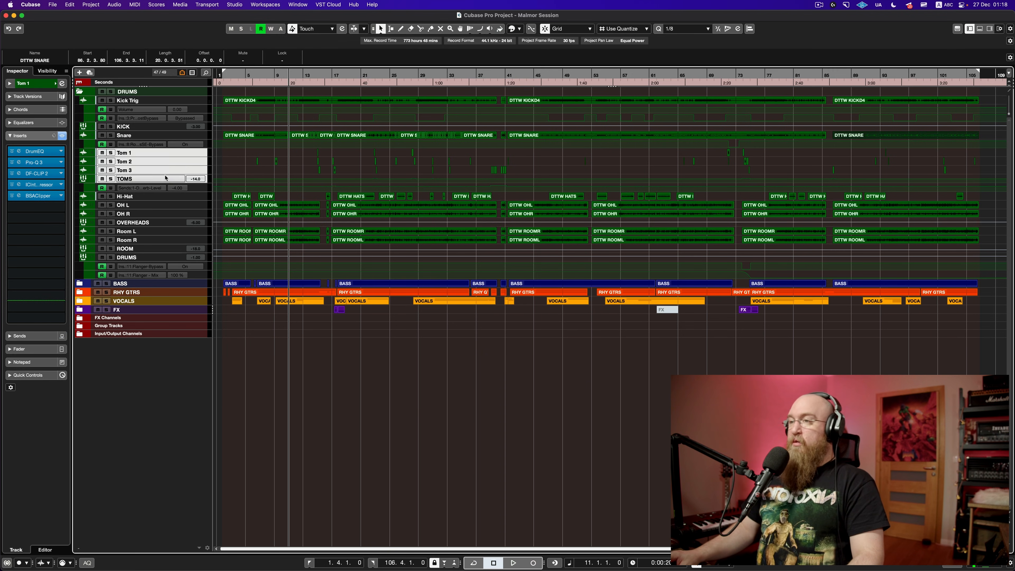
pyautogui.moveTo(170, 184)
pyautogui.mouseDown()
pyautogui.moveTo(170, 223)
pyautogui.moveTo(170, 200)
pyautogui.mouseUp()
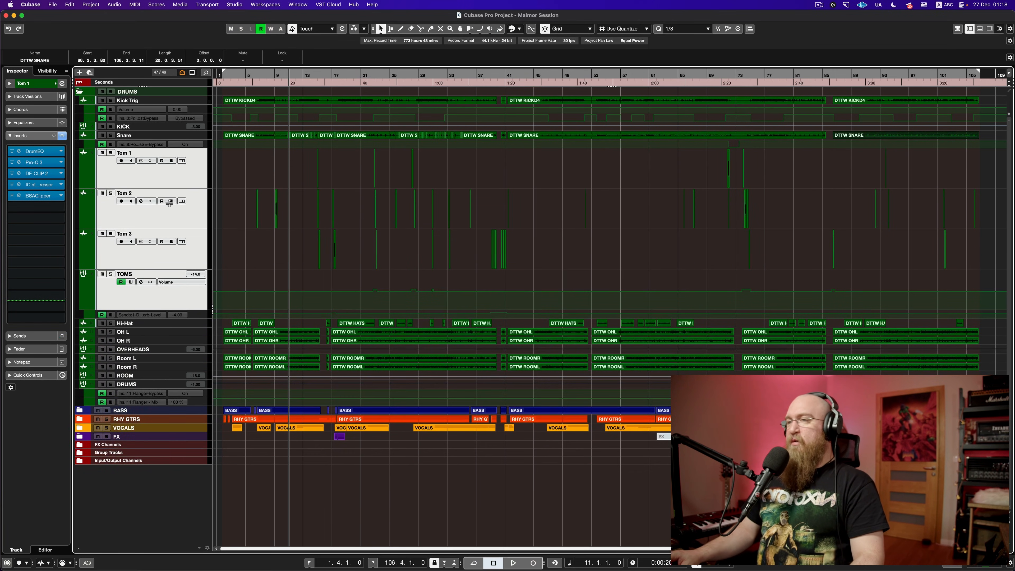
pyautogui.scroll(10, 261, 229)
pyautogui.scroll(-6, 266, 235)
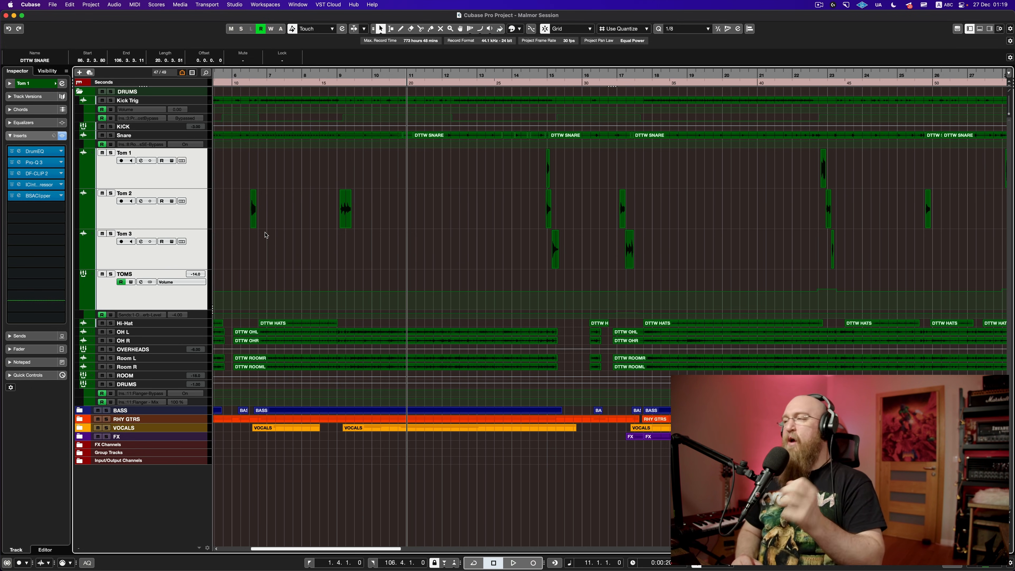
pyautogui.scroll(-5, 371, 231)
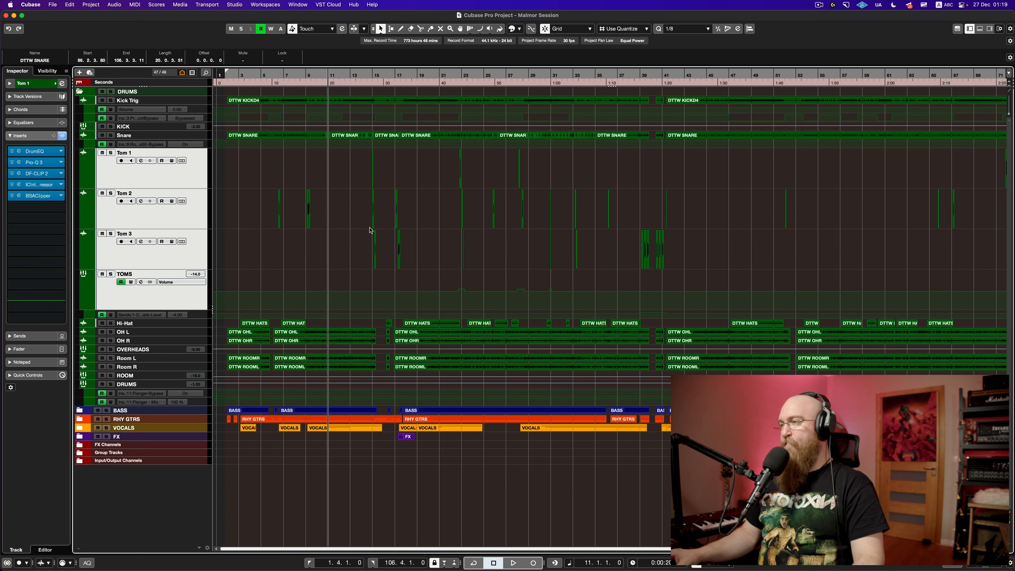
pyautogui.scroll(8, 486, 264)
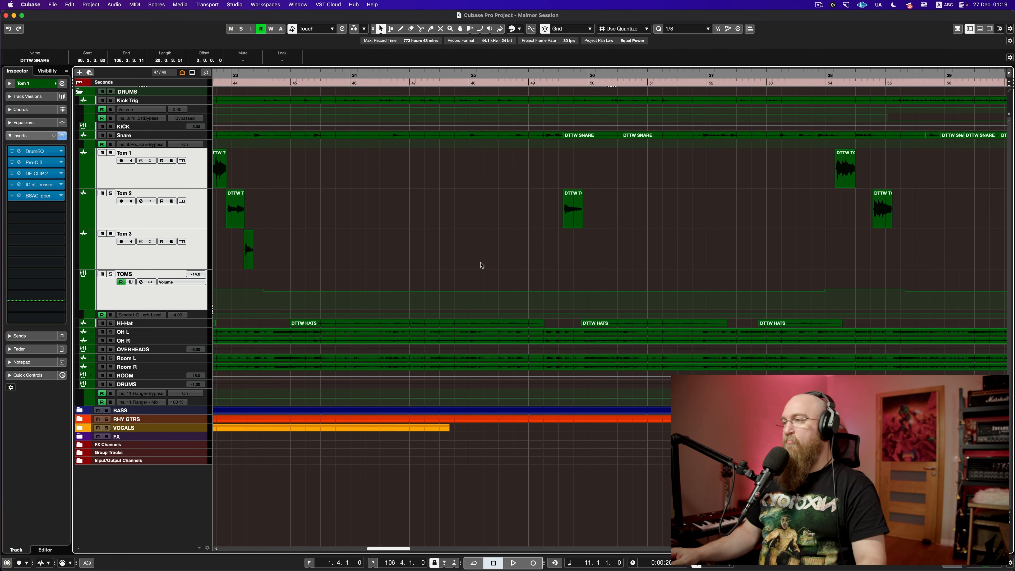
pyautogui.scroll(-10, 481, 265)
pyautogui.scroll(10, 482, 265)
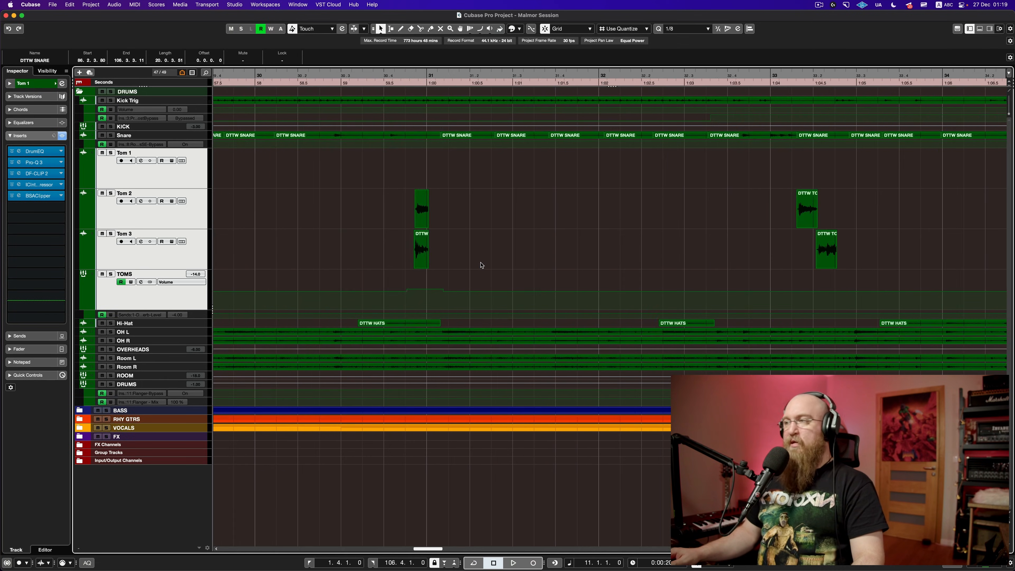
pyautogui.scroll(5, 481, 265)
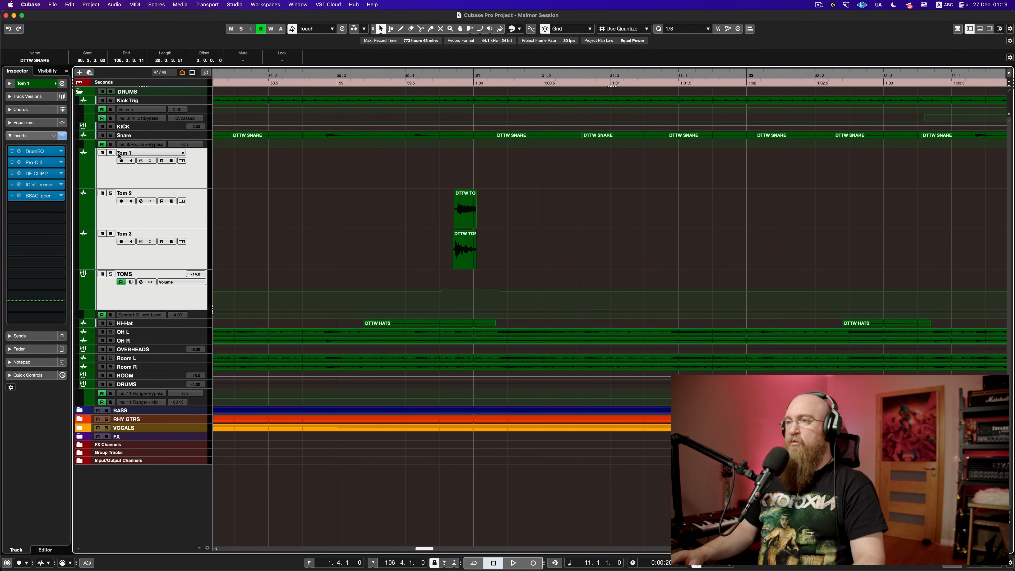
# Step: Solo the TOMS group and play from just before the tom hits
pyautogui.click(111, 274)
pyautogui.click(419, 252)
pyautogui.press('space')
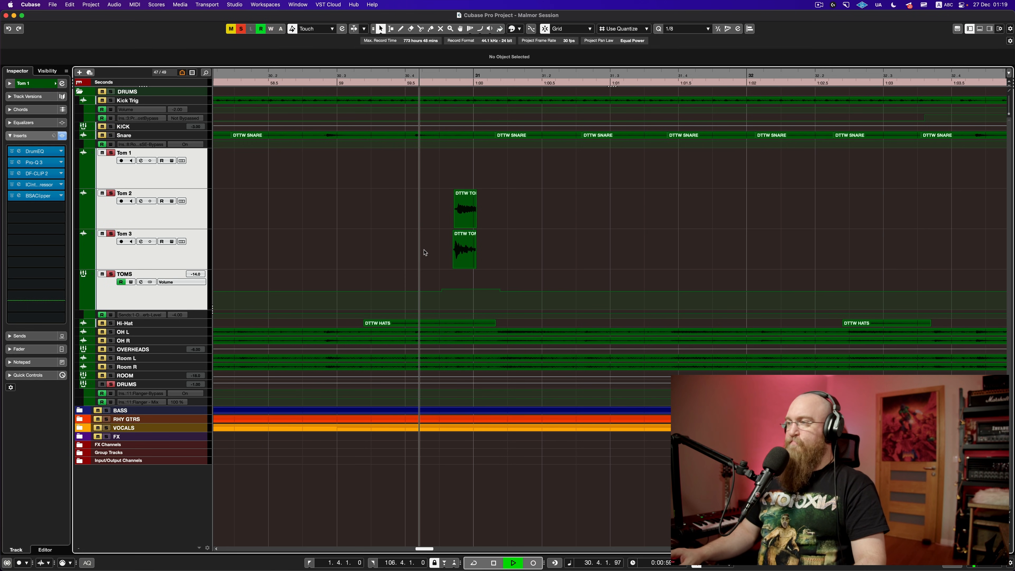
# Step: Stop playback, zoom in on the Tom 1–3 hits at bar 15 and select the DTTW TOM1 event
pyautogui.scroll(-5, 424, 251)
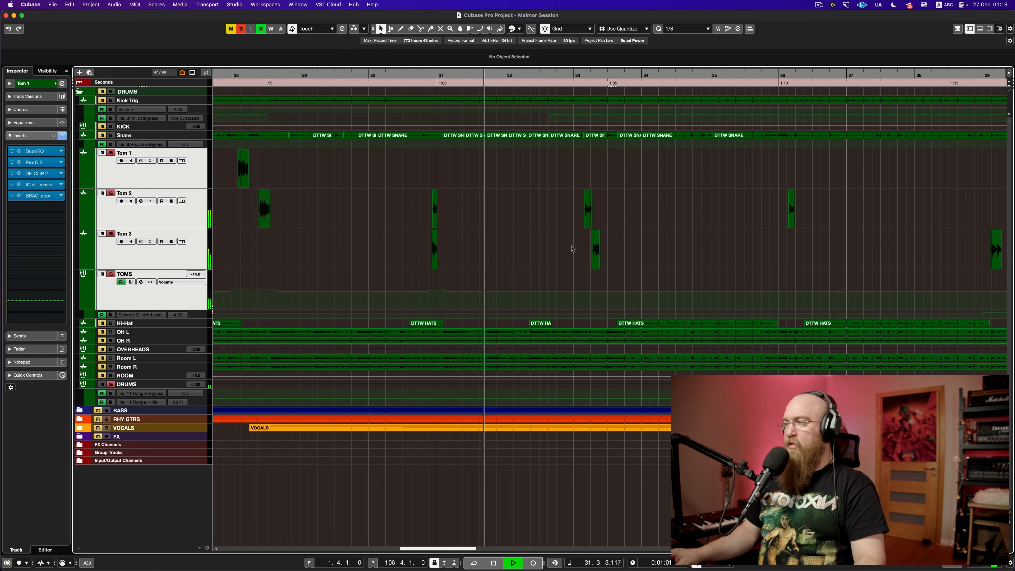
pyautogui.click(233, 214)
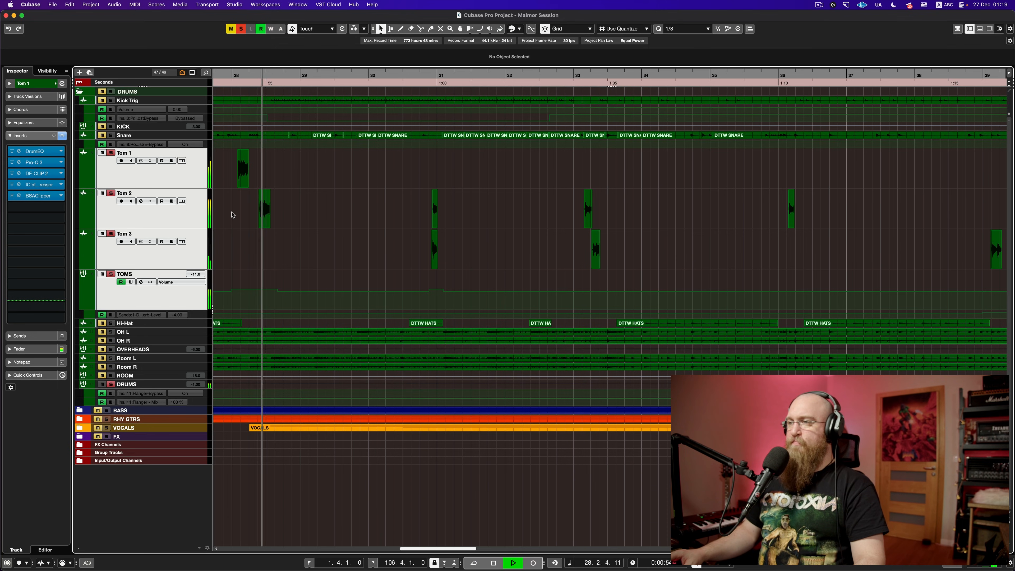
pyautogui.press('space')
pyautogui.hscroll(-10, 265, 226)
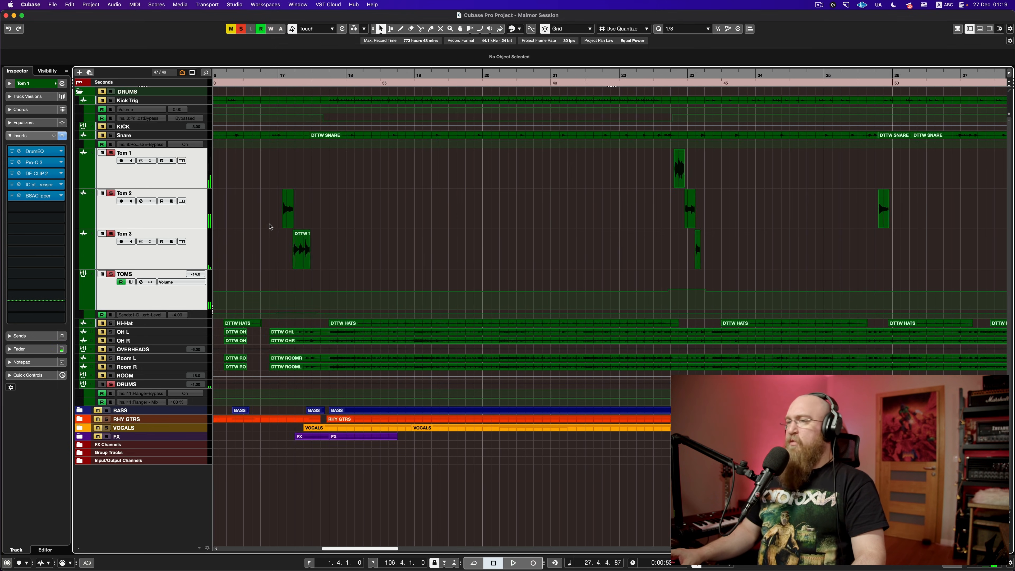
pyautogui.hscroll(-2, 270, 227)
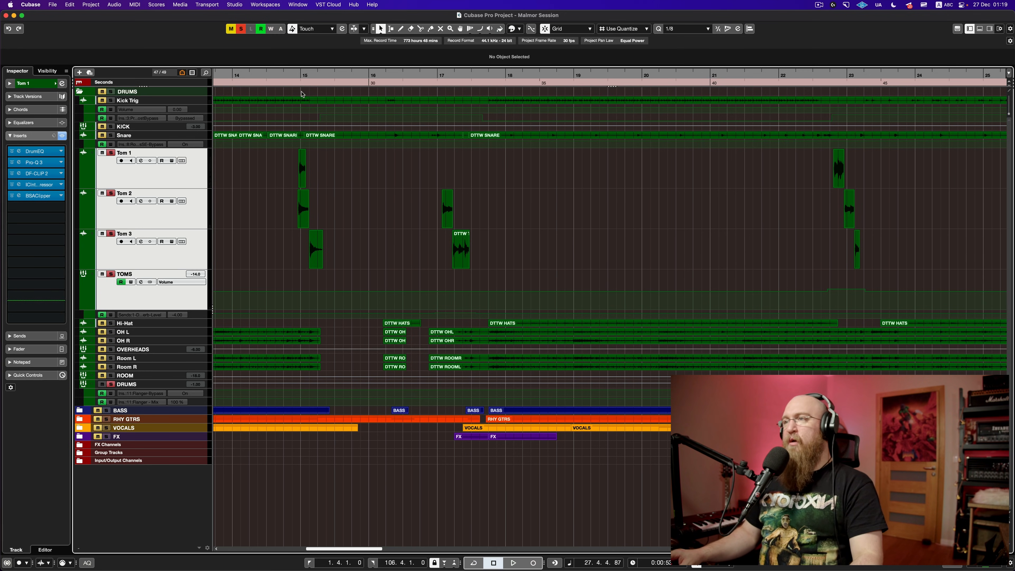
pyautogui.moveTo(301, 75); pyautogui.dragTo(388, 164)
pyautogui.click(387, 172)
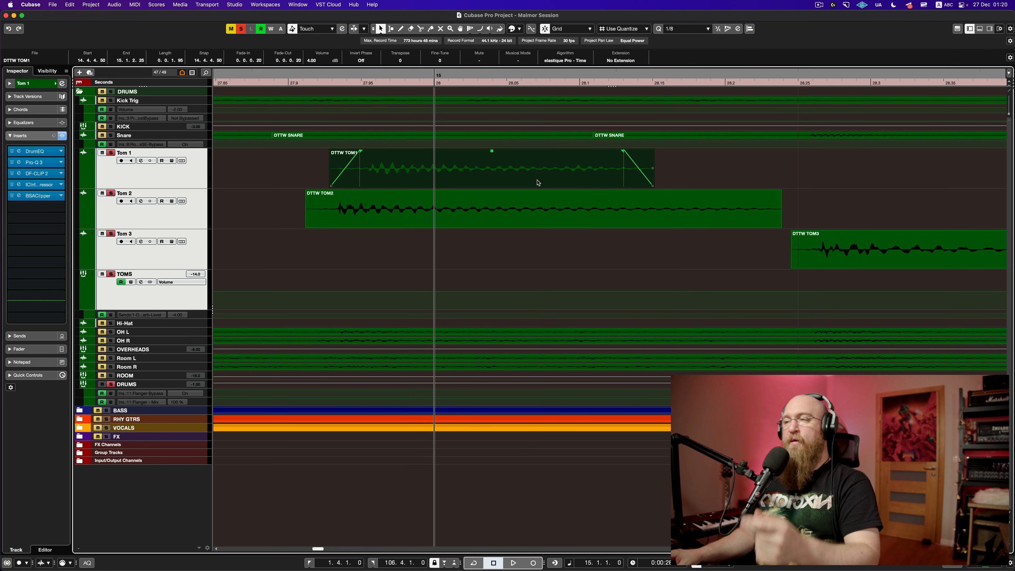
# Step: Clear the selection and replay the soloed tom fill at bar 15 several times
pyautogui.scroll(-5, 431, 192)
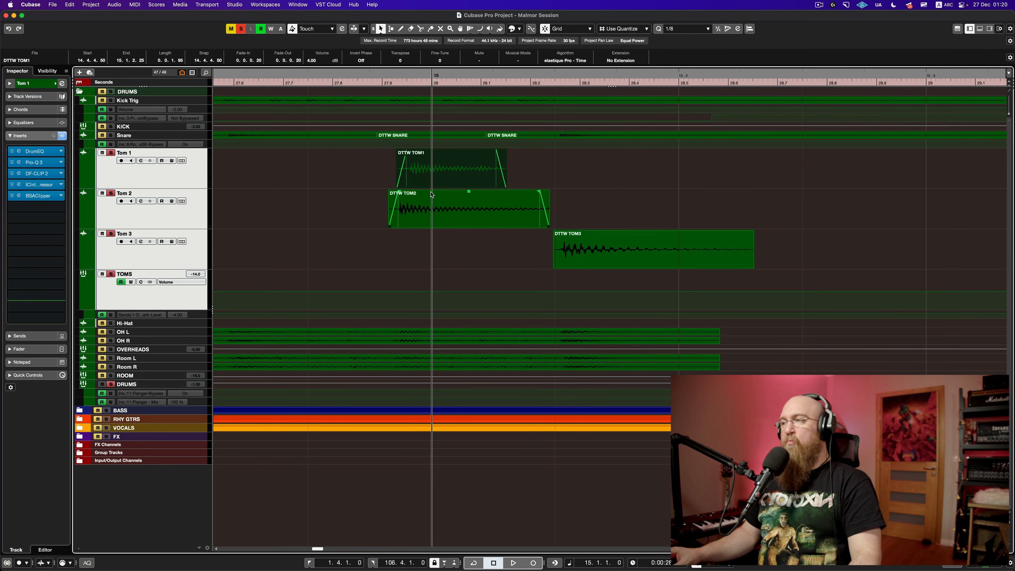
pyautogui.scroll(-5, 432, 194)
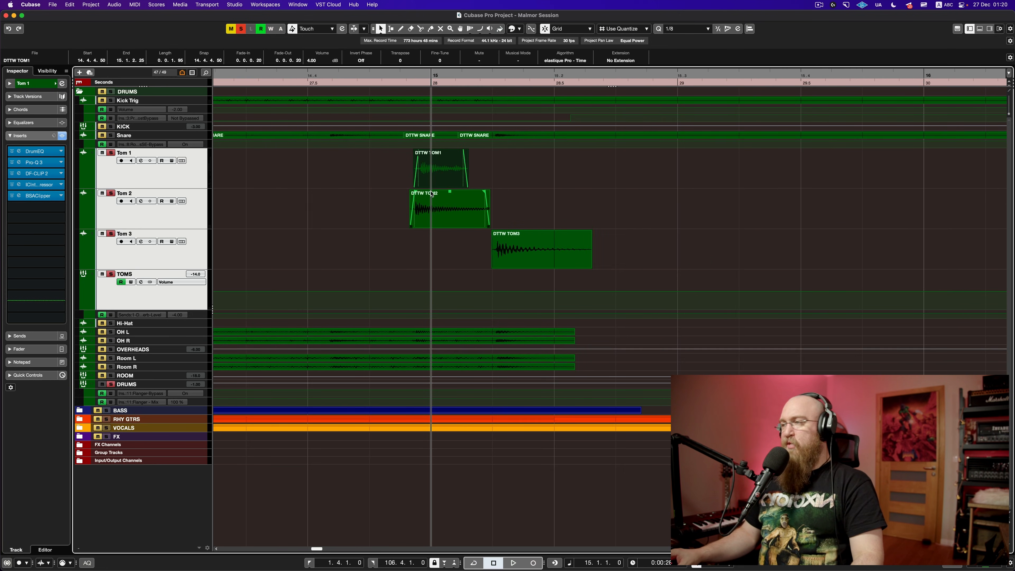
pyautogui.scroll(-5, 432, 194)
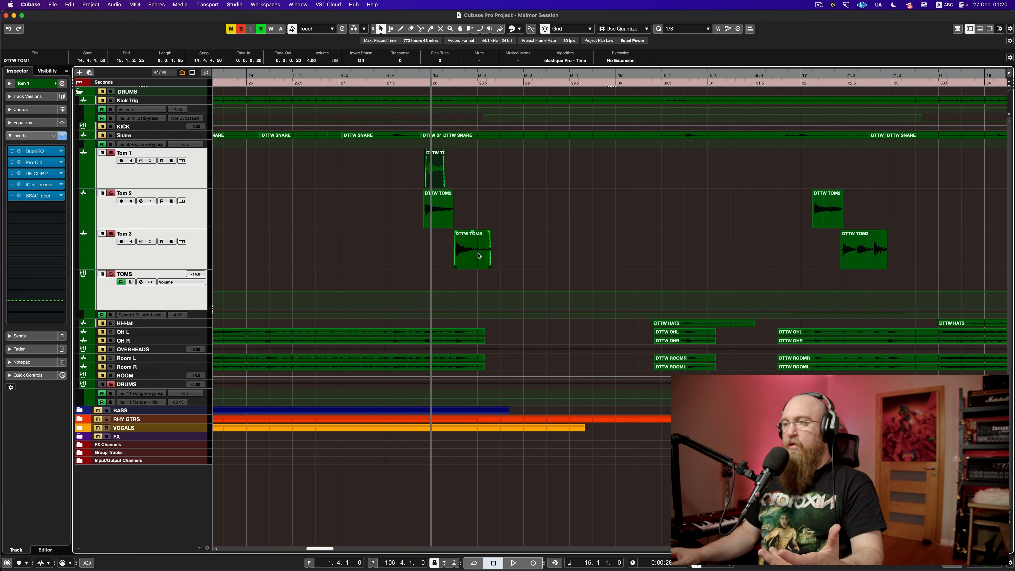
pyautogui.click(407, 253)
pyautogui.press('space')
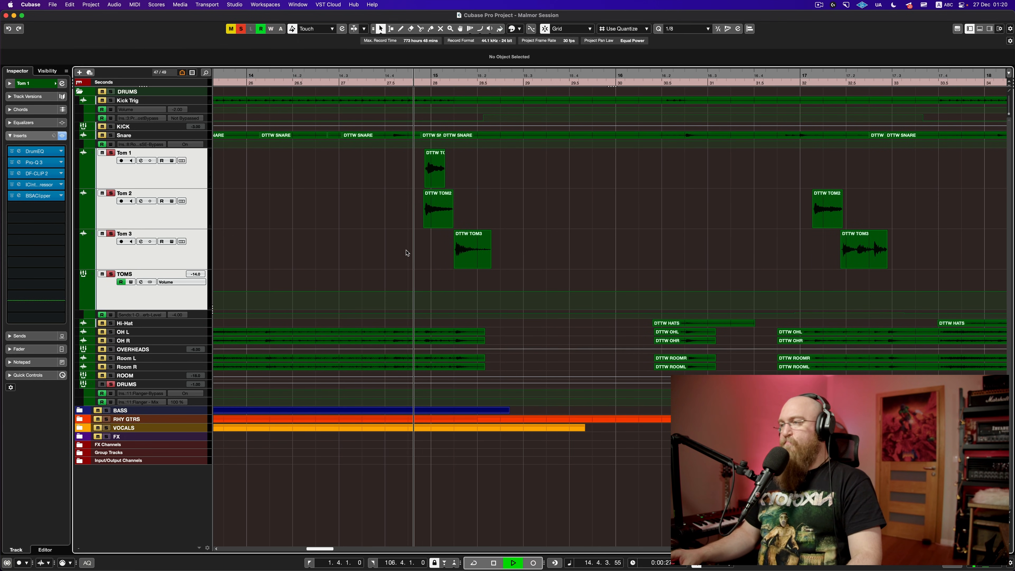
pyautogui.press('space')
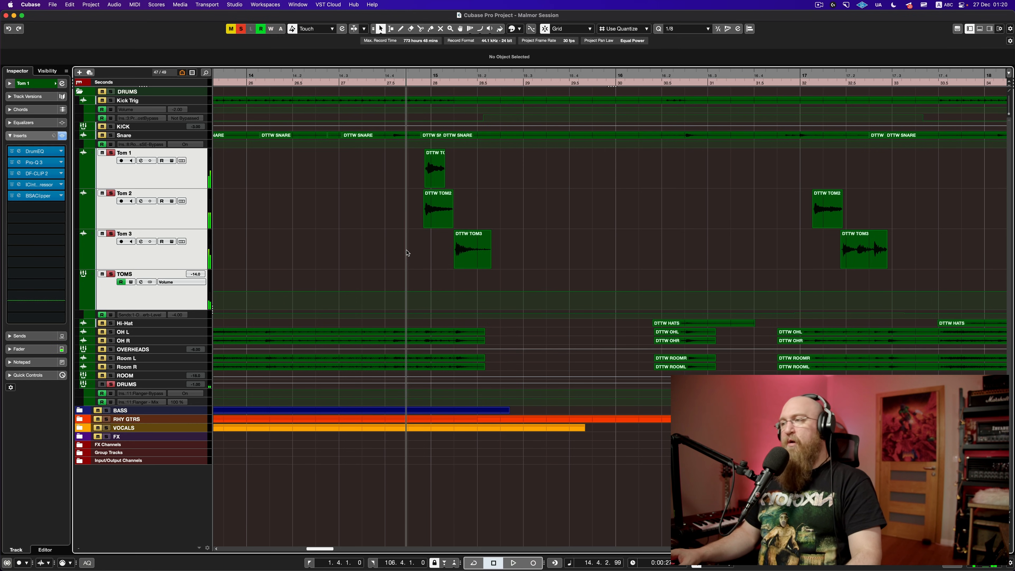
pyautogui.press('space')
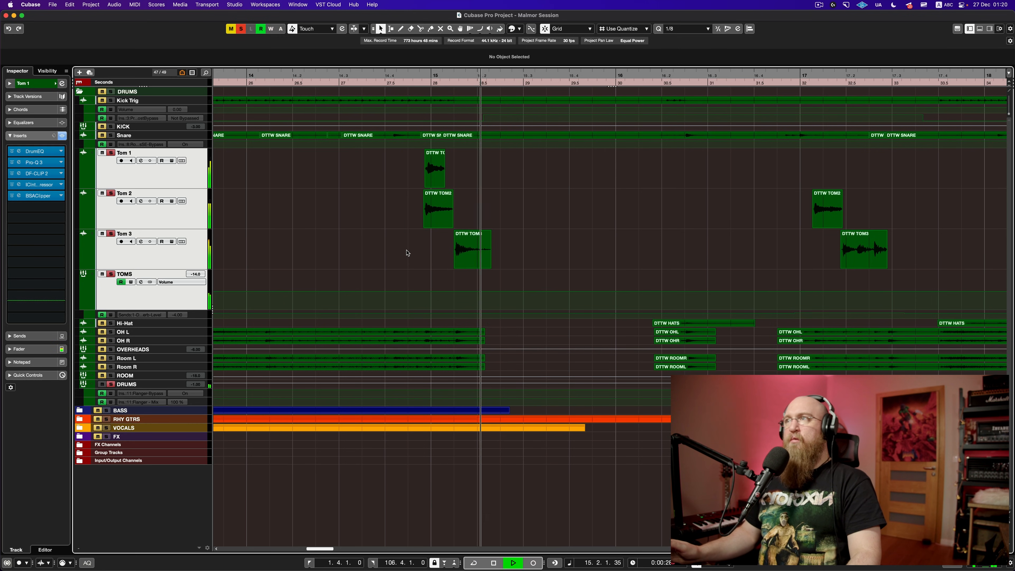
pyautogui.press('space')
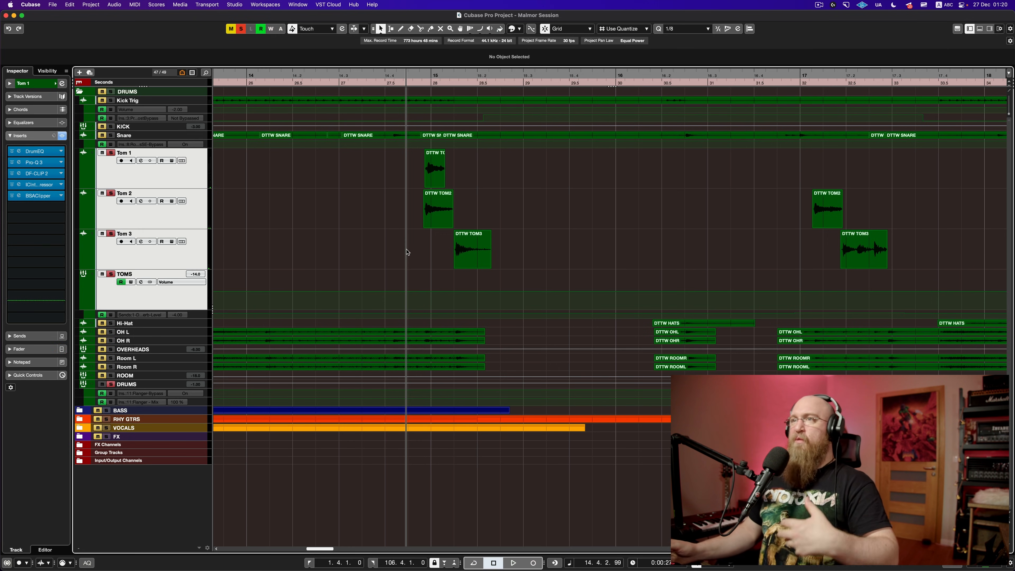
pyautogui.press('space')
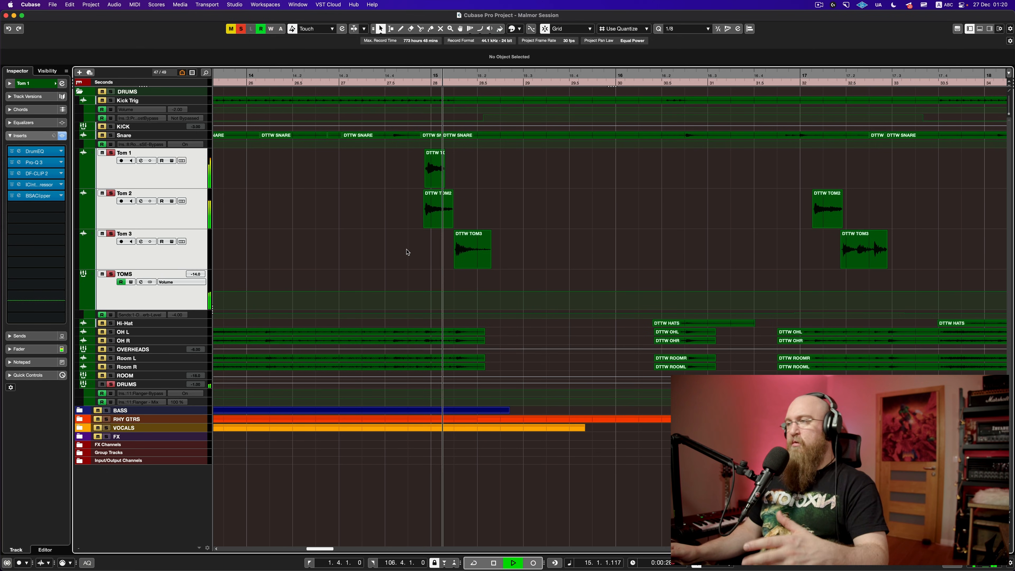
pyautogui.press('space')
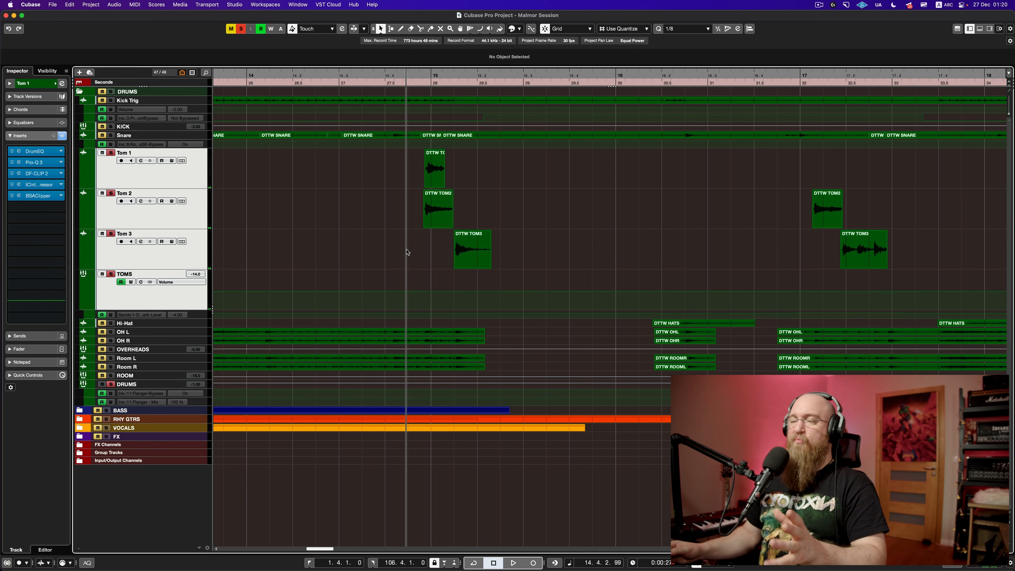
# Step: Unsolo the TOMS group, hear the fill in the full mix, then zoom out to the whole song
pyautogui.click(111, 274)
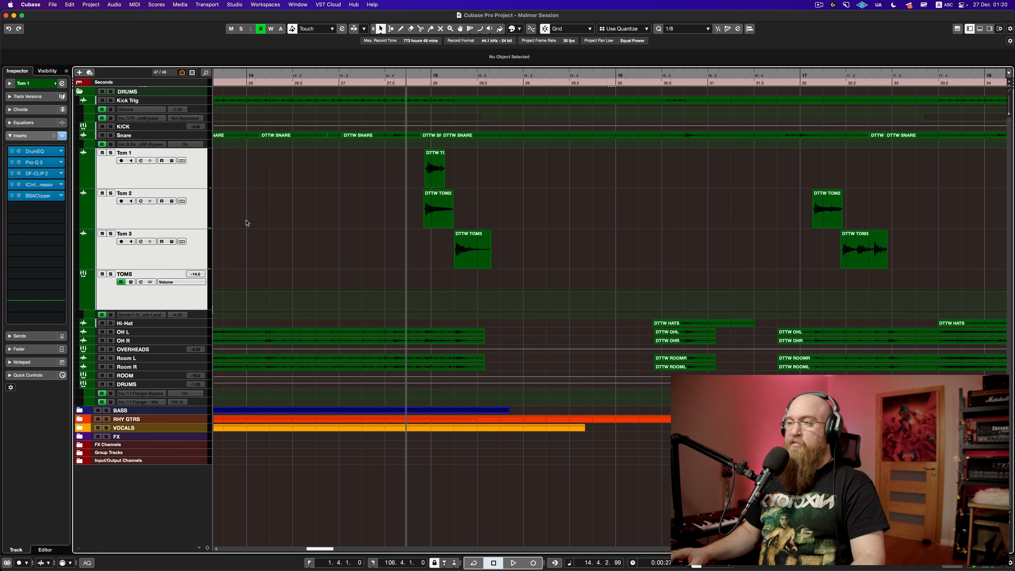
pyautogui.press('space')
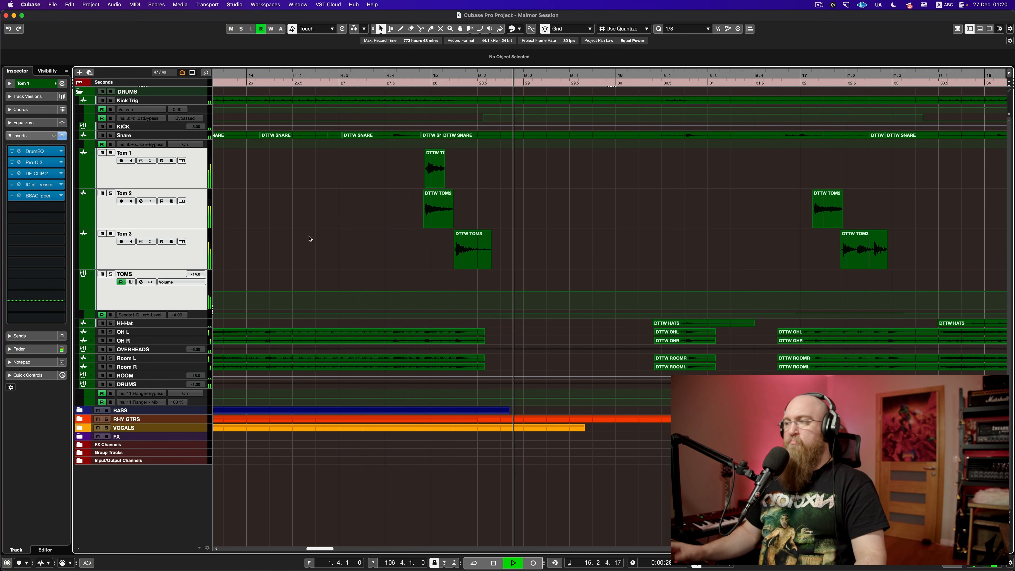
pyautogui.press('space')
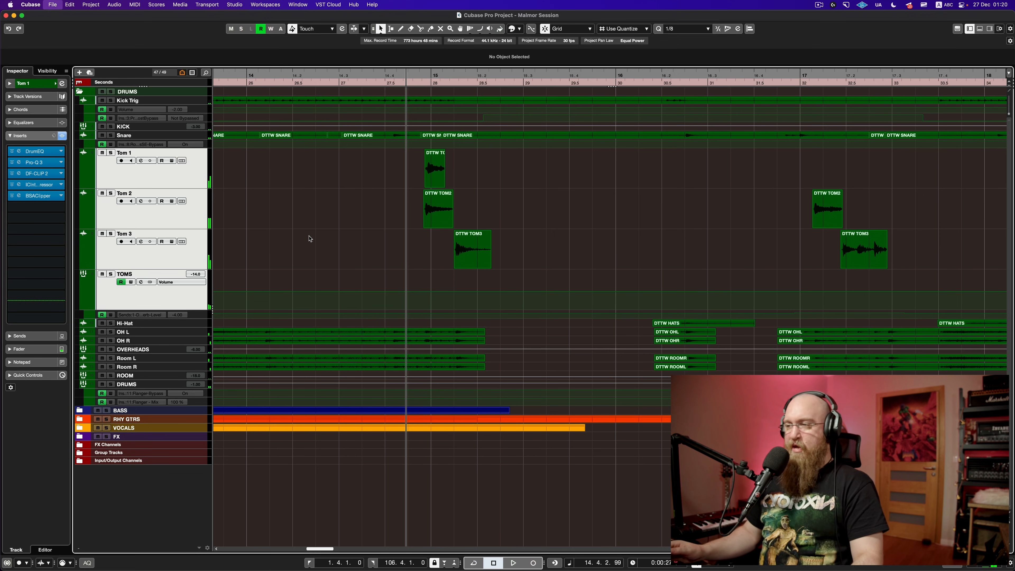
pyautogui.scroll(-2, 311, 239)
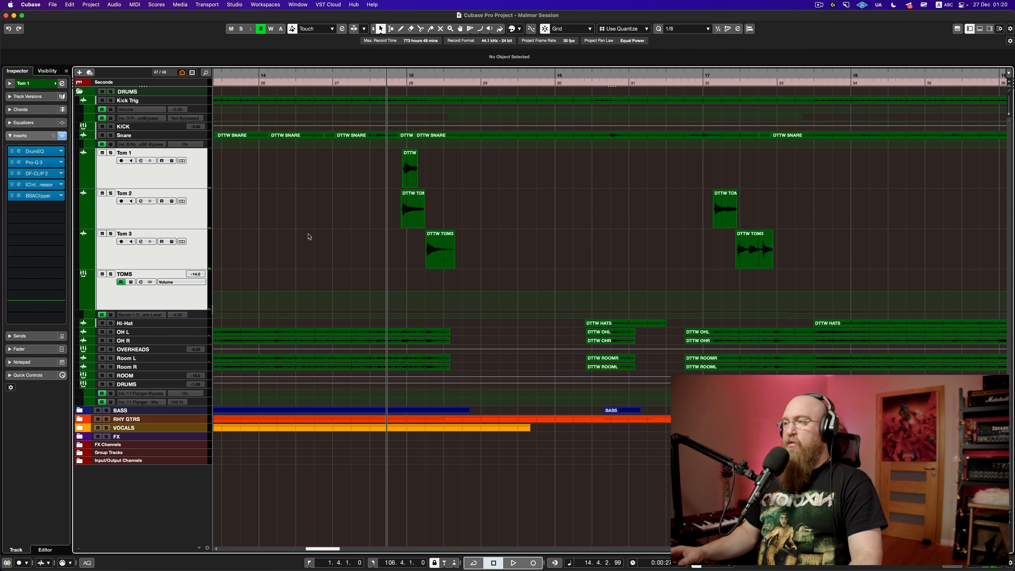
pyautogui.scroll(-5, 310, 238)
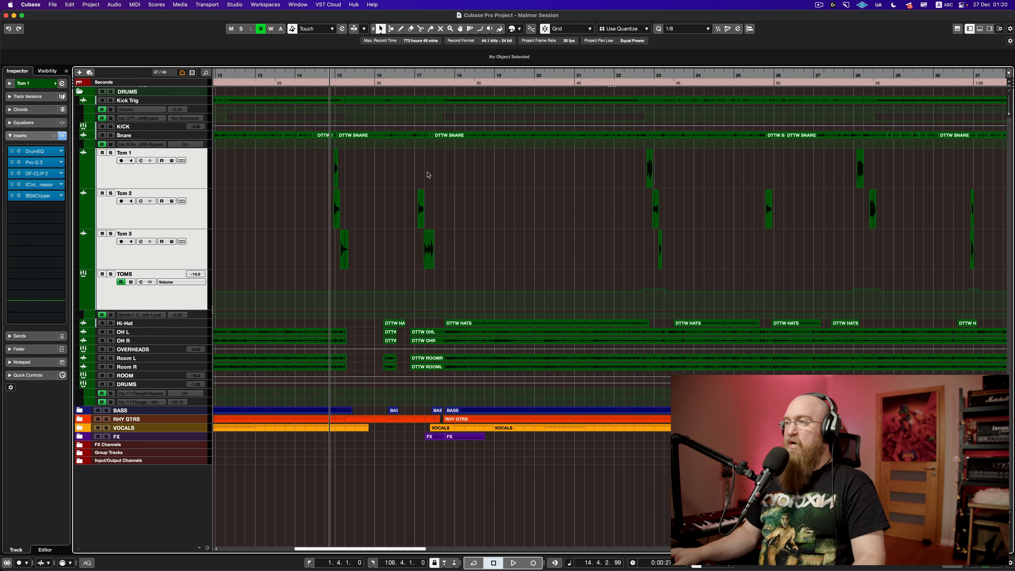
pyautogui.moveTo(377, 167); pyautogui.dragTo(610, 168)
pyautogui.moveTo(336, 76); pyautogui.dragTo(343, 108)
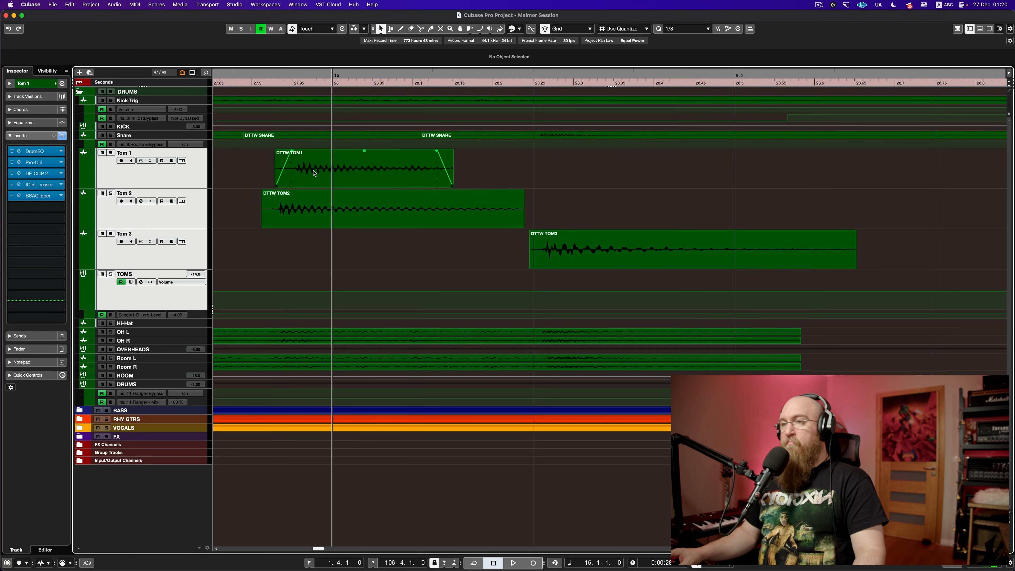
pyautogui.scroll(-10, 314, 172)
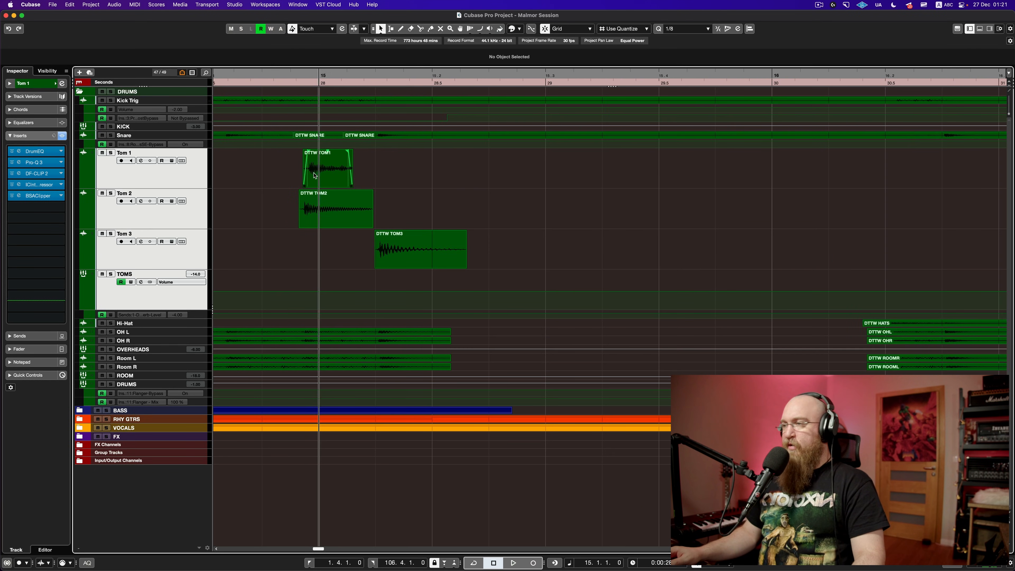
pyautogui.scroll(-8, 313, 178)
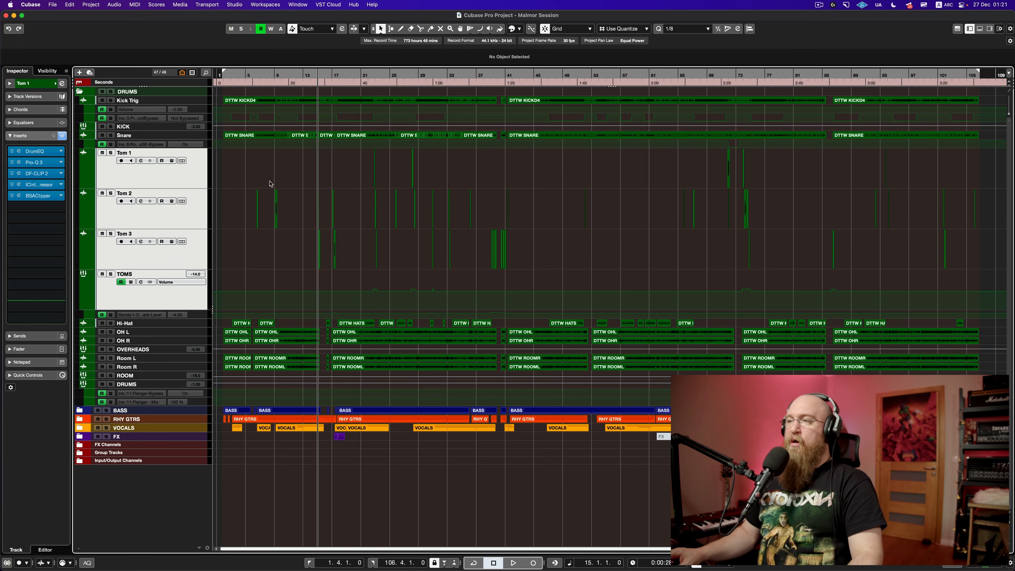
# Step: Set playback to start at bar 9 and play from there
pyautogui.moveTo(274, 75); pyautogui.dragTo(362, 87)
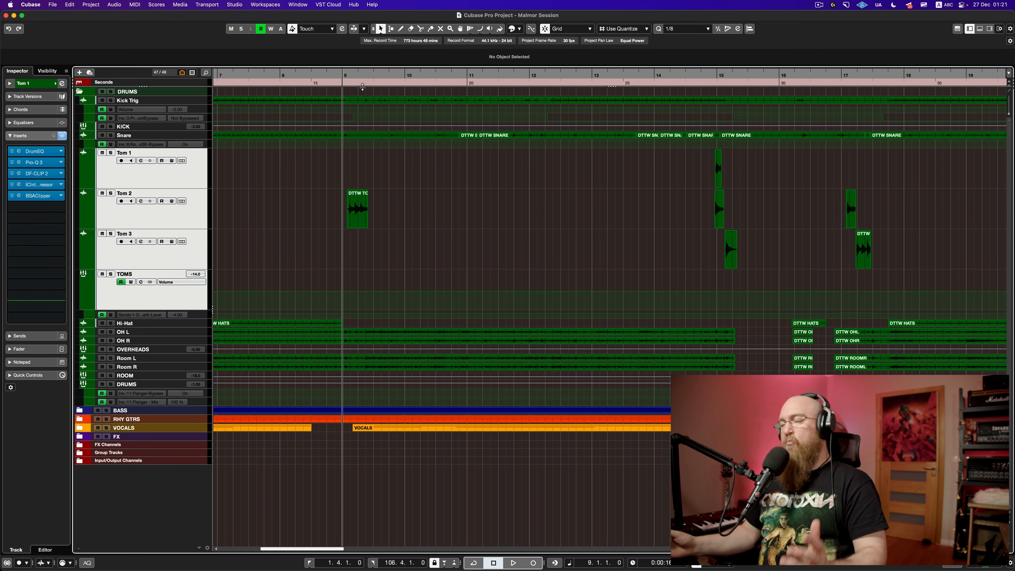
pyautogui.press('space')
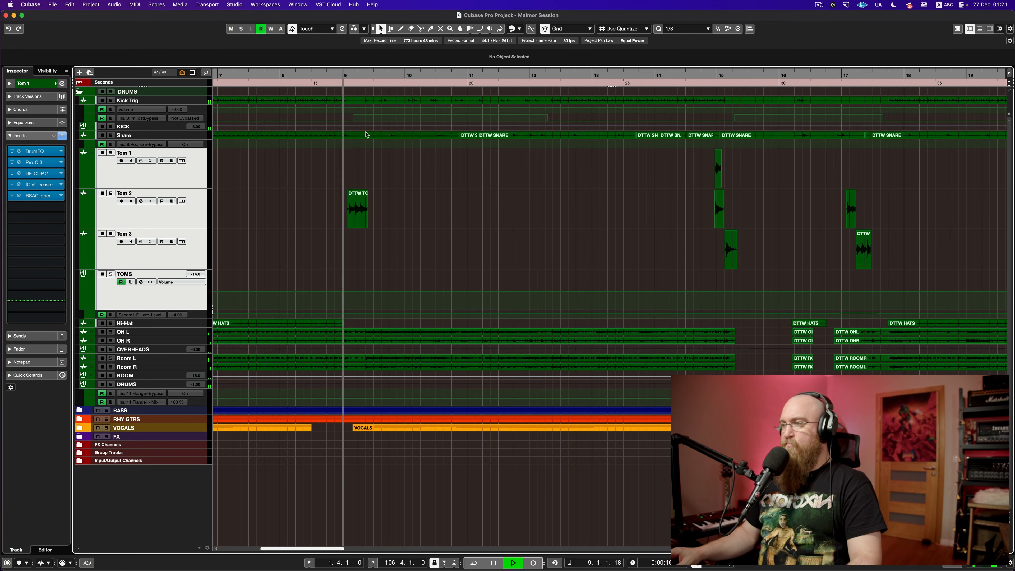
pyautogui.press('space')
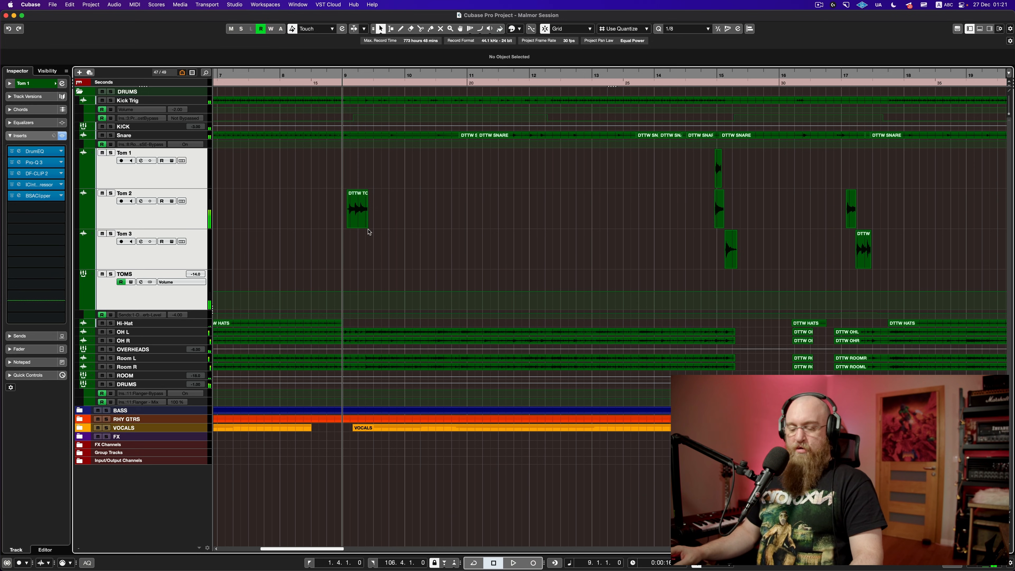
pyautogui.scroll(-2, 496, 222)
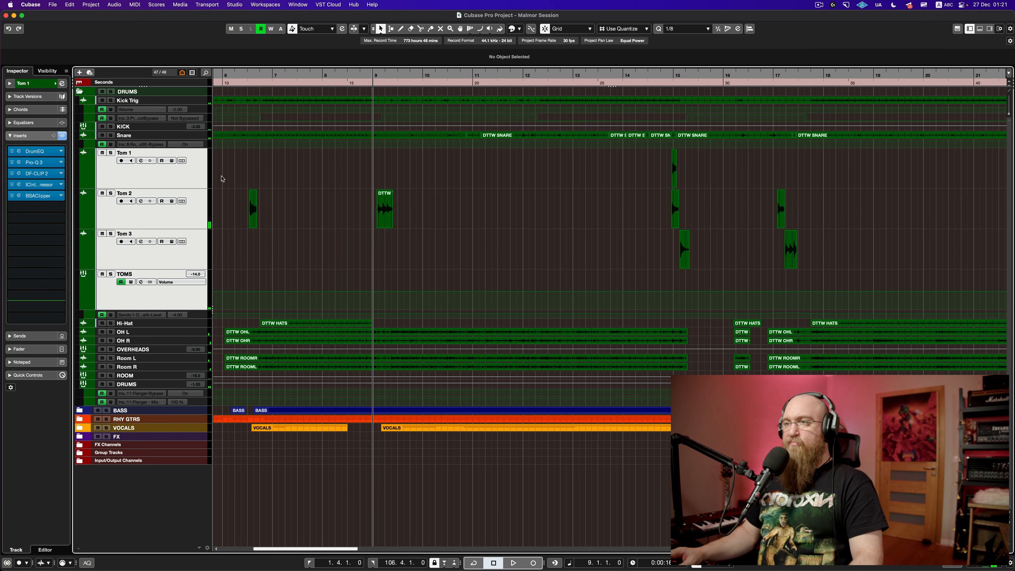
# Step: Briefly open and close Tom 1's DrumEQ window, then select and solo Tom 2
pyautogui.click(39, 152)
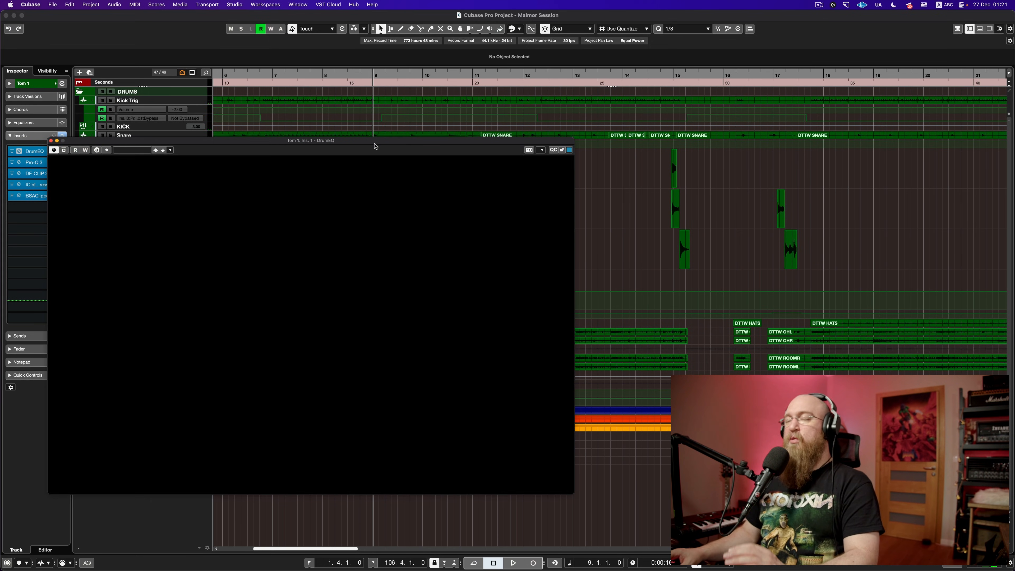
pyautogui.moveTo(390, 141); pyautogui.dragTo(548, 167)
pyautogui.click(226, 167)
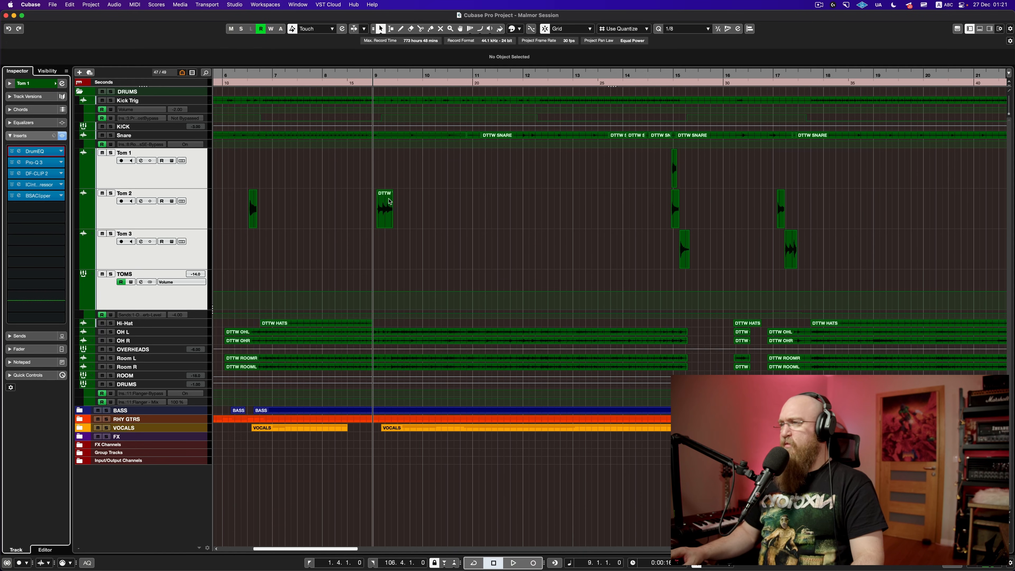
pyautogui.click(173, 219)
pyautogui.click(110, 193)
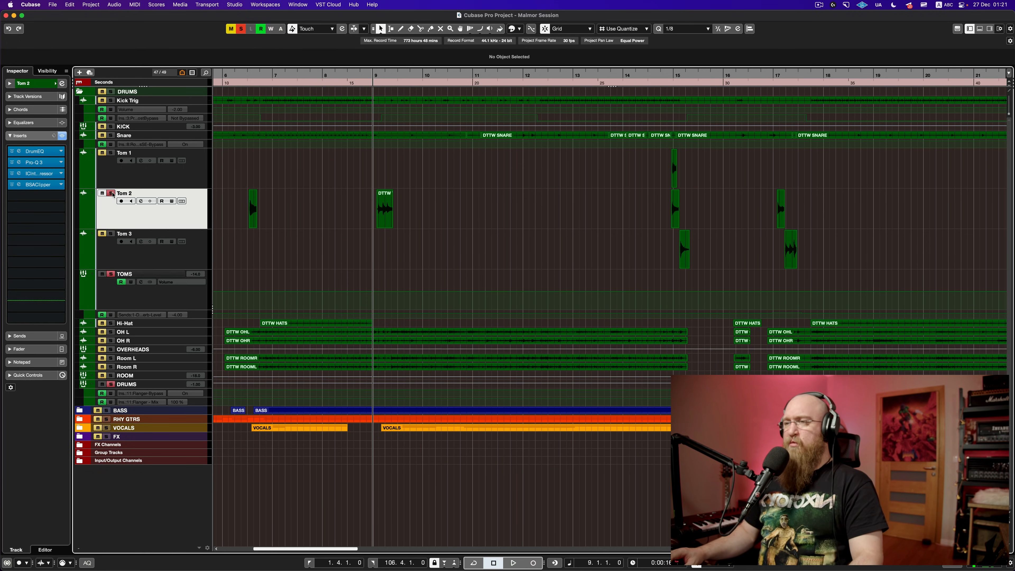
# Step: Open Tom 2's DrumEQ and audition the soloed tom with the EQ bypassed
pyautogui.press('space')
pyautogui.press('space')
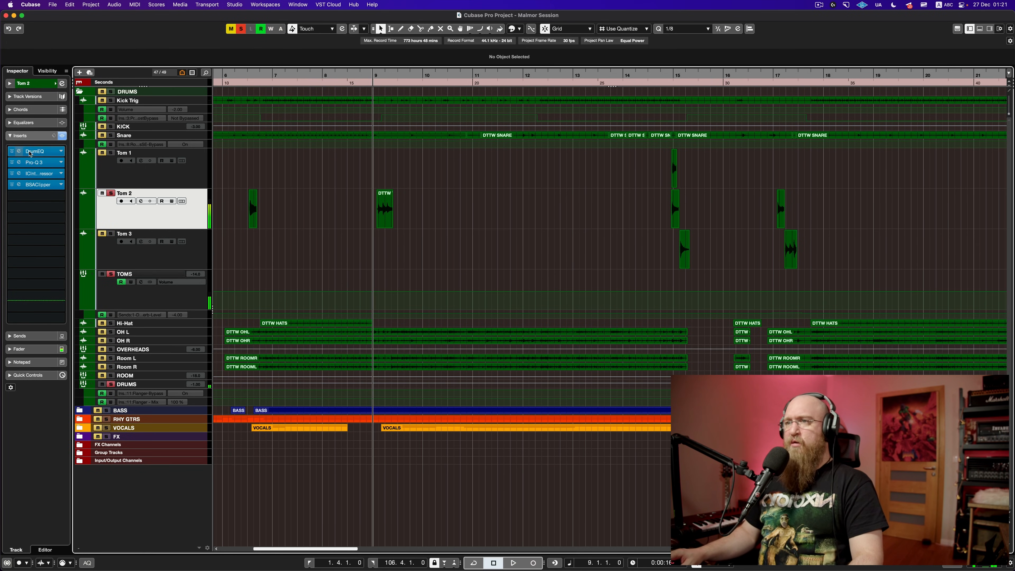
pyautogui.click(19, 151)
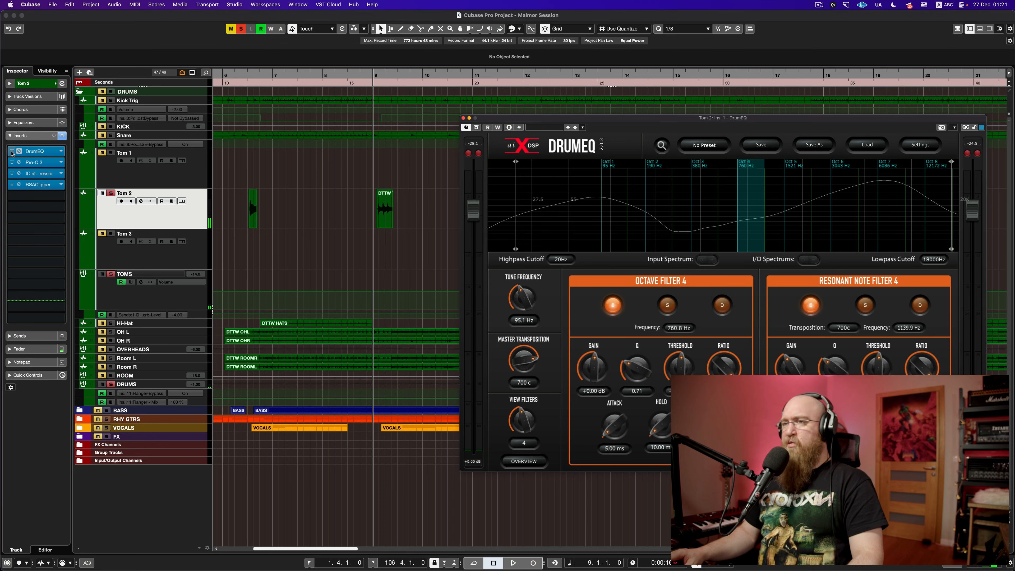
pyautogui.click(12, 152)
pyautogui.press('space')
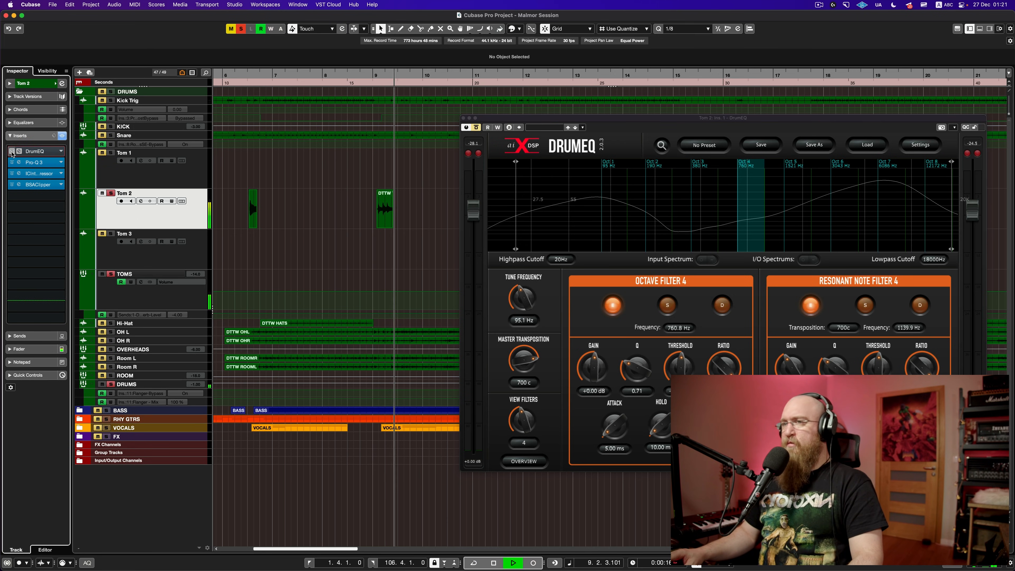
pyautogui.press('space')
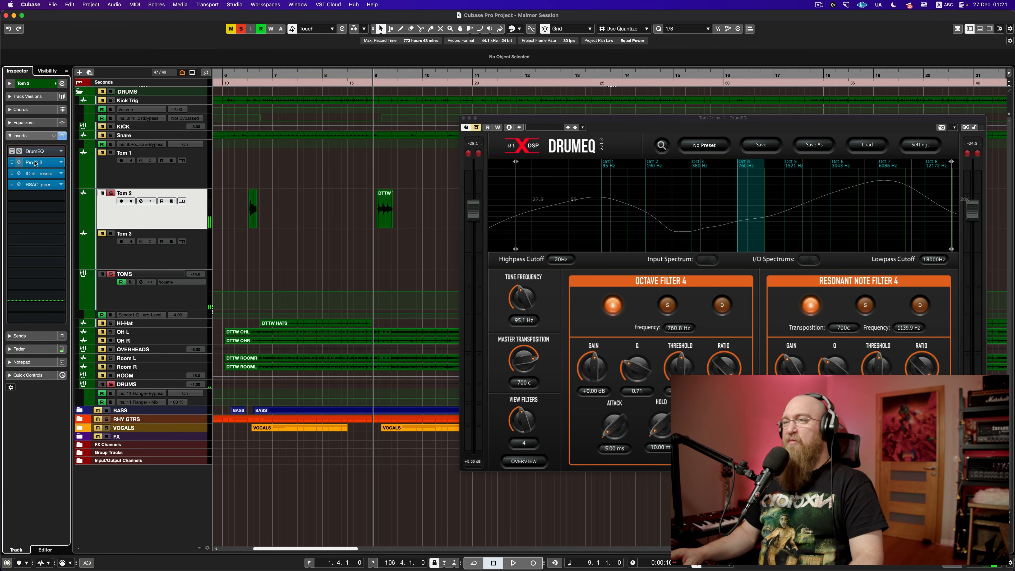
pyautogui.press('space')
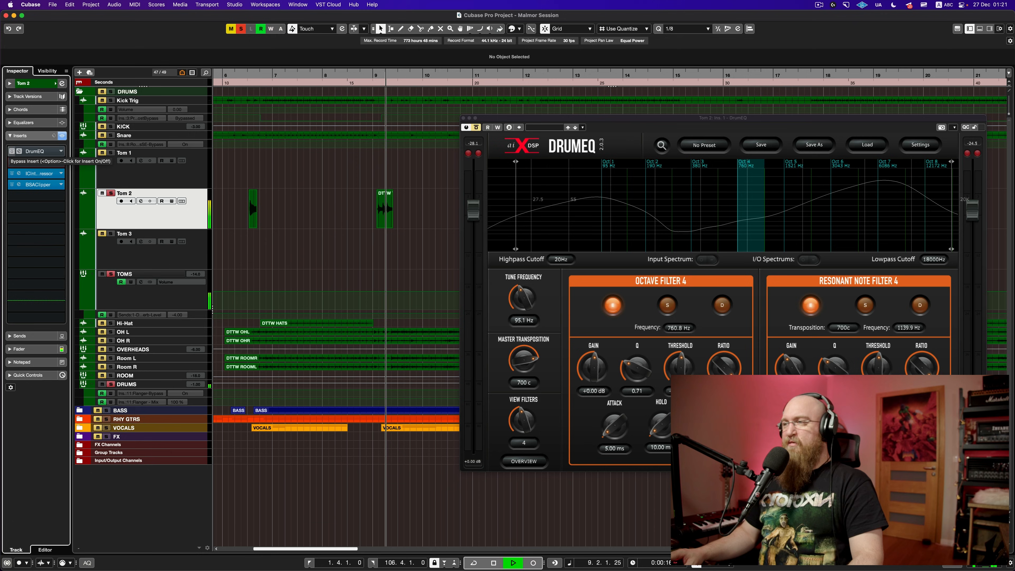
pyautogui.press('space')
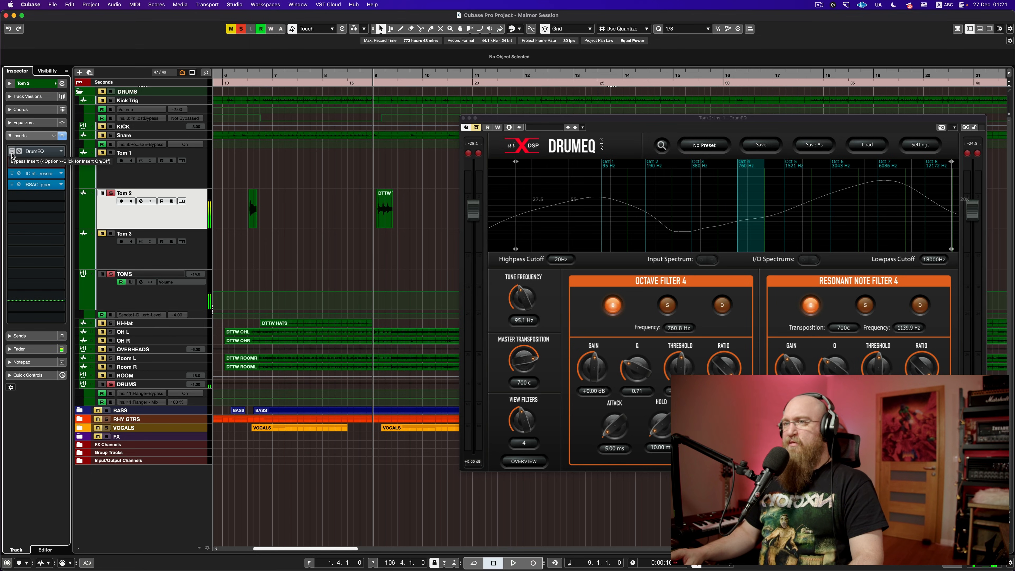
# Step: Re-enable the DrumEQ and replay the tom passage to hear it EQ'd
pyautogui.click(12, 154)
pyautogui.press('space')
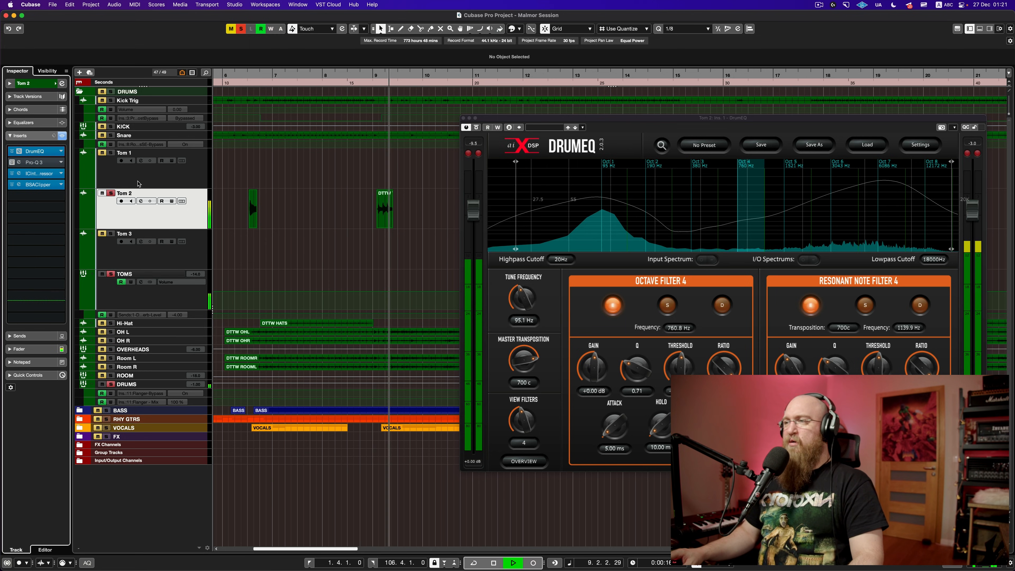
pyautogui.press('space')
pyautogui.press('space')
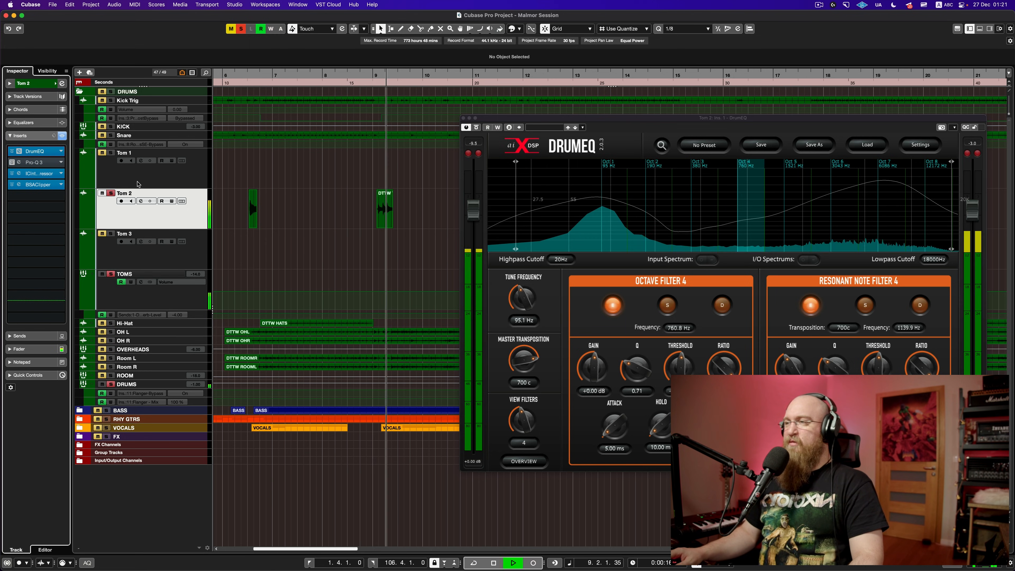
pyautogui.press('space')
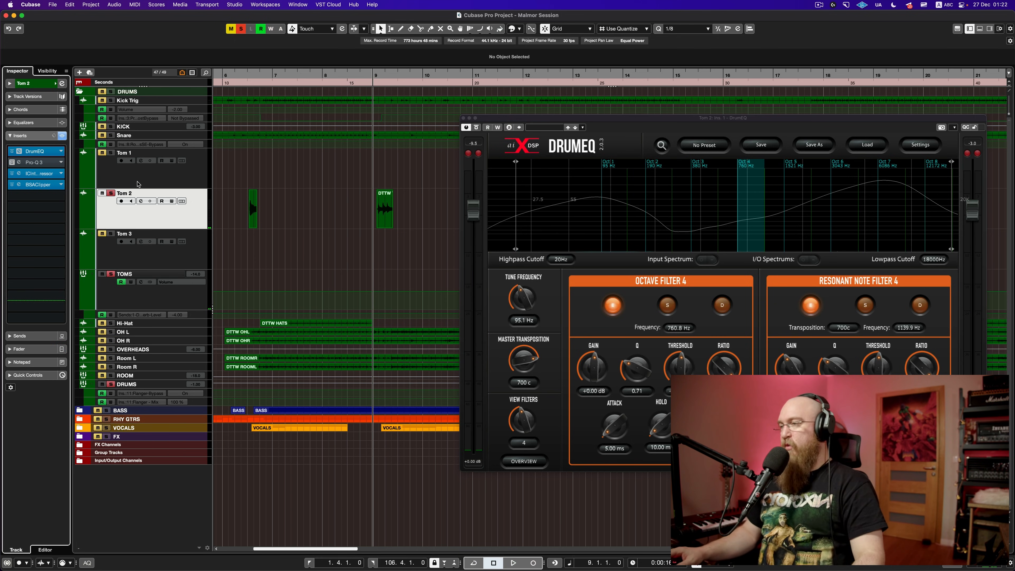
pyautogui.press('space')
pyautogui.press('space')
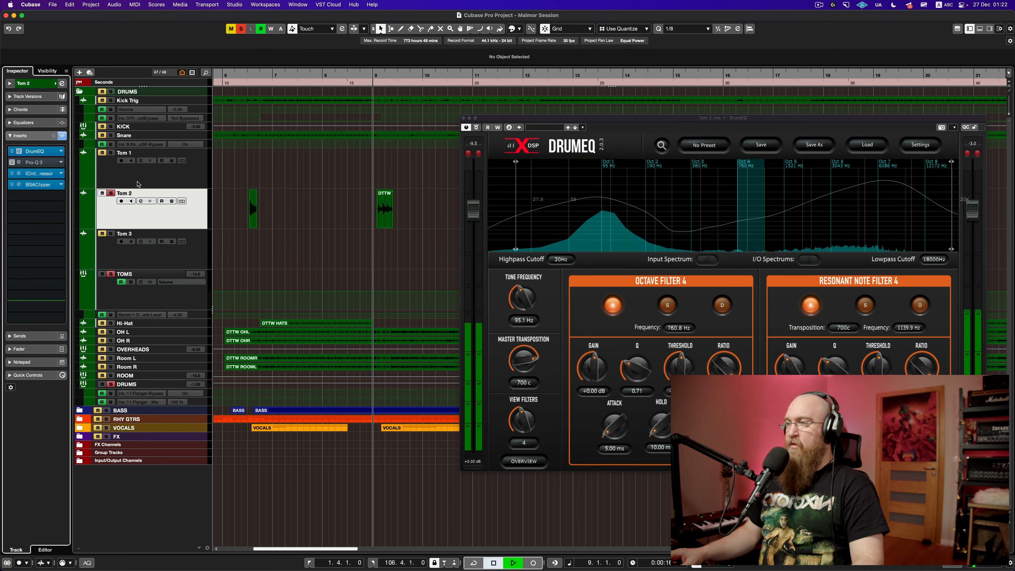
pyautogui.press('space')
pyautogui.press('space')
pyautogui.press('space')
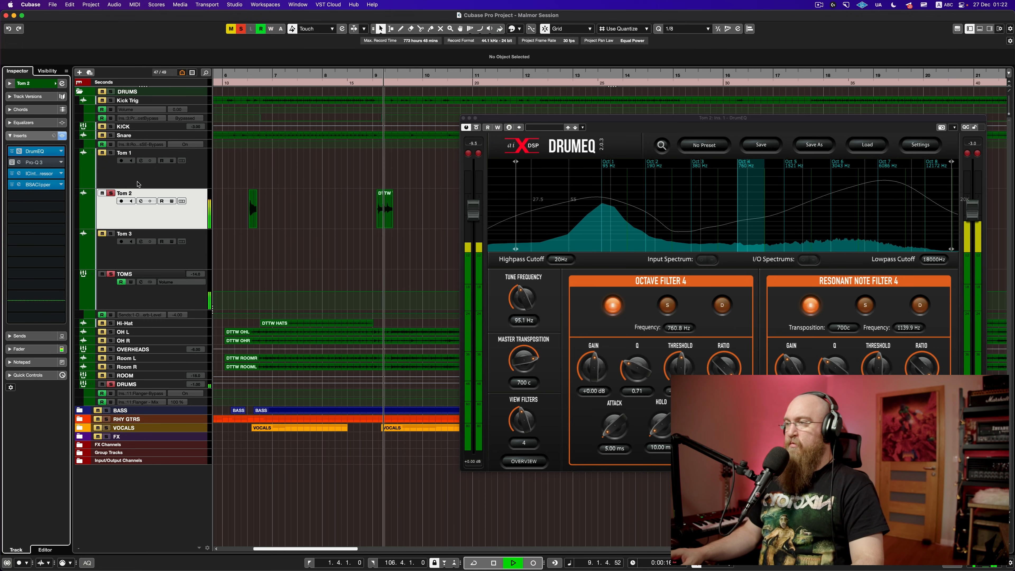
pyautogui.press('space')
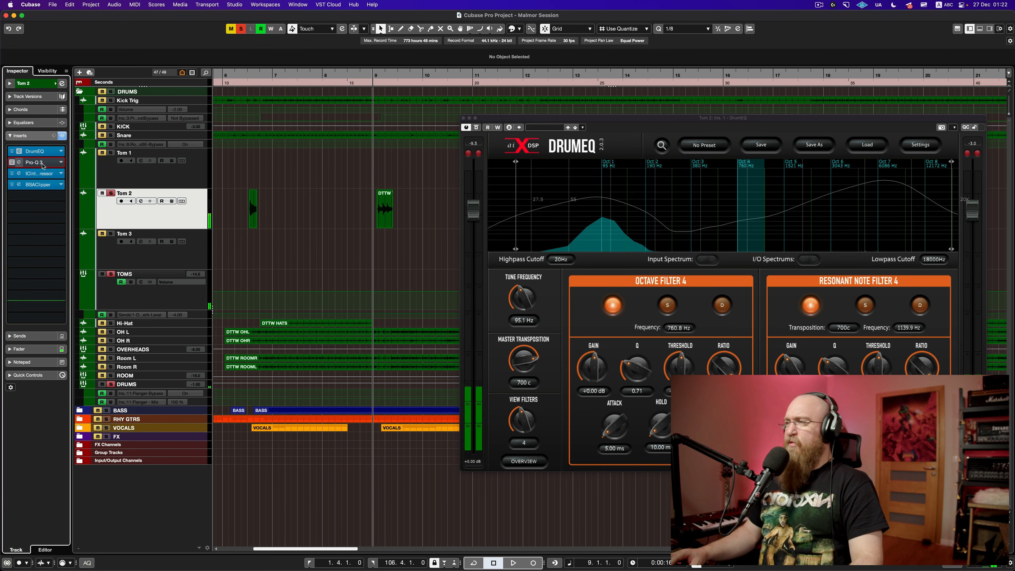
pyautogui.click(27, 163)
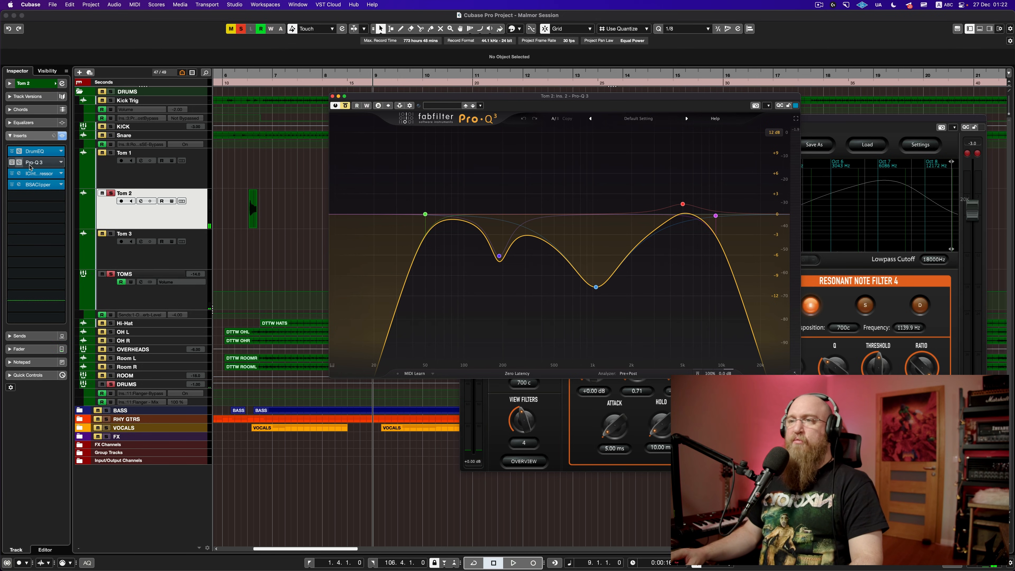
pyautogui.click(19, 163)
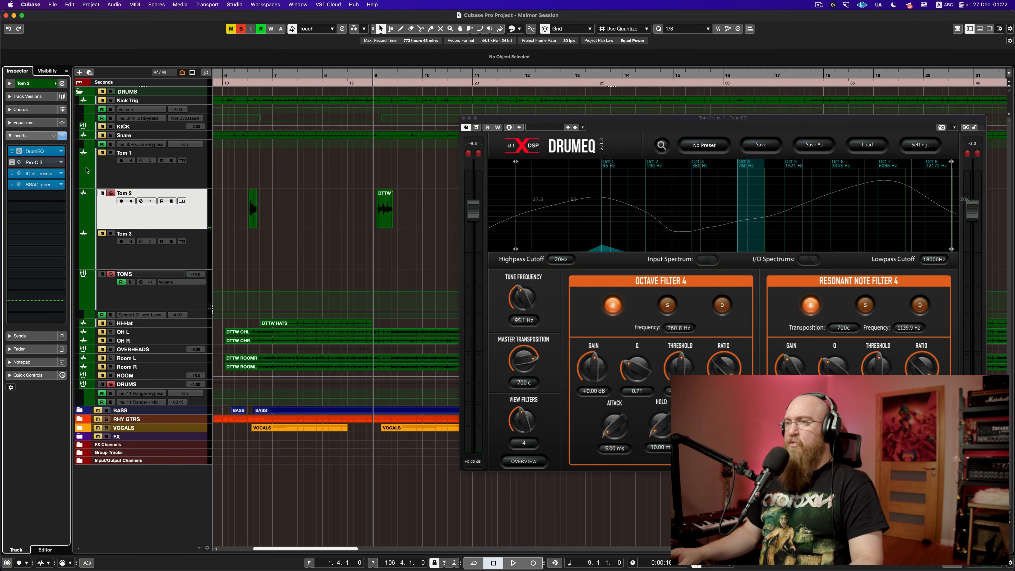
pyautogui.click(19, 163)
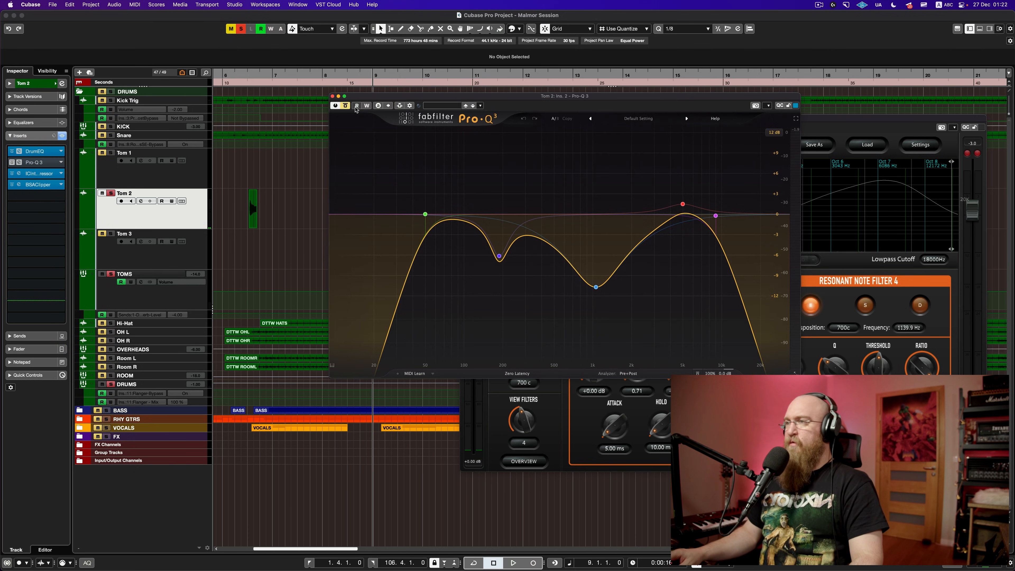
pyautogui.press('space')
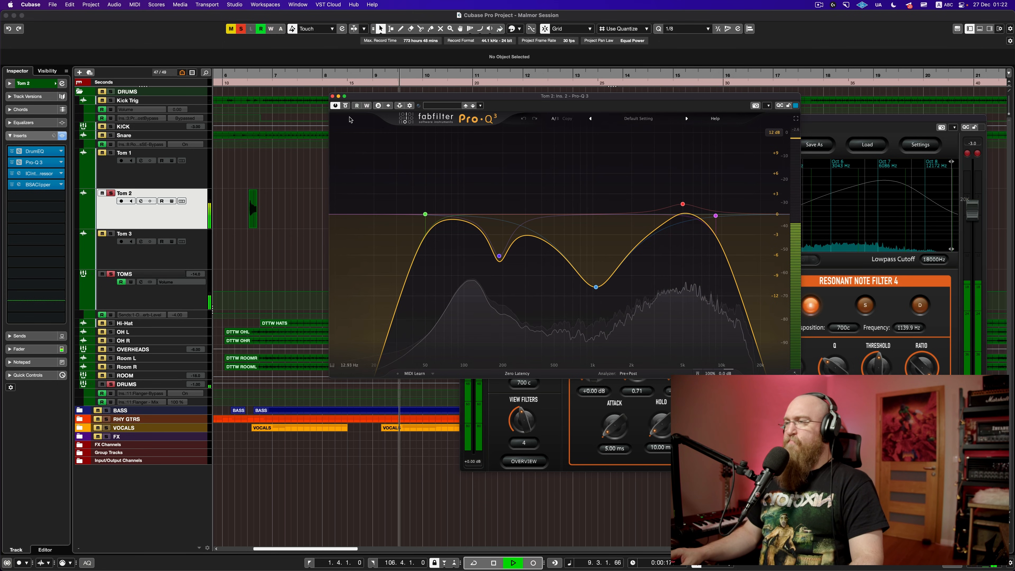
pyautogui.click(346, 106)
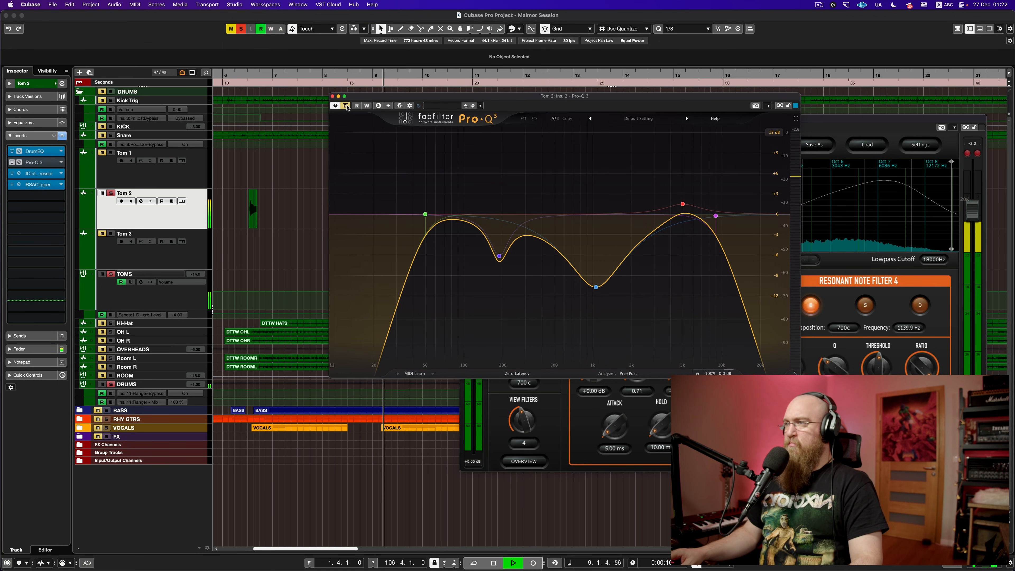
pyautogui.press('space')
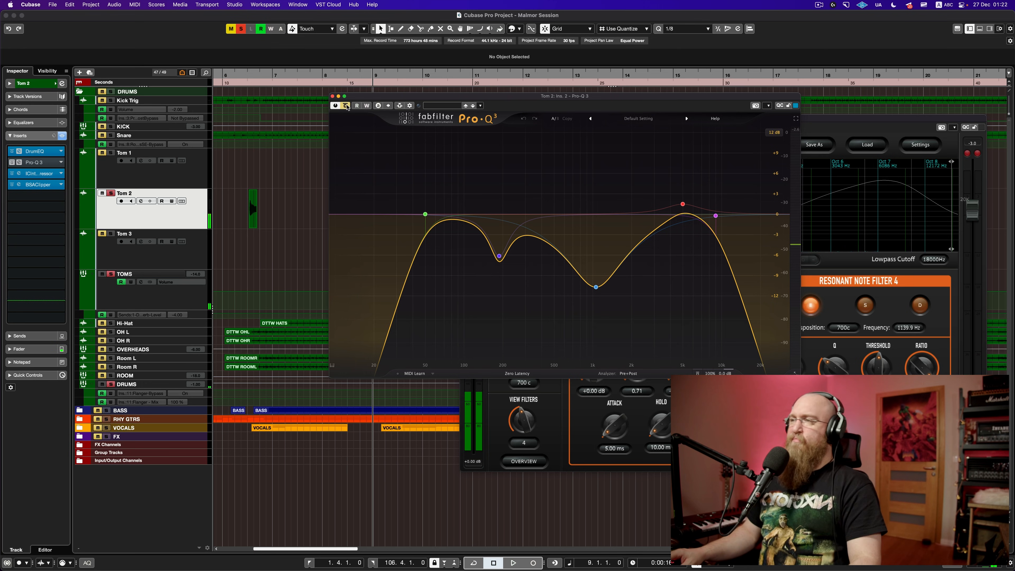
pyautogui.click(346, 106)
pyautogui.click(332, 97)
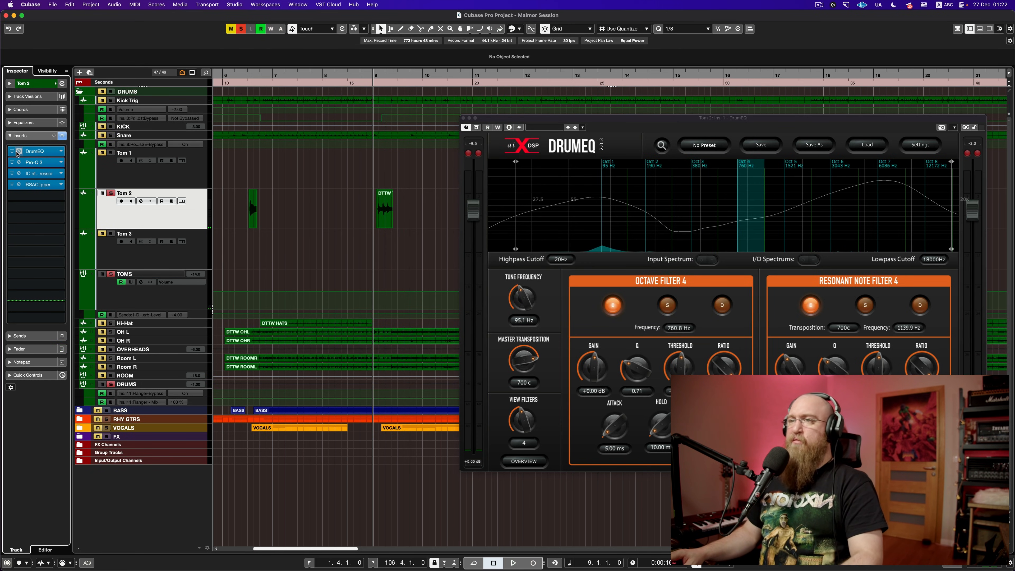
# Step: Compare the tom with DrumEQ bypassed and active, leaving the EQ on
pyautogui.click(477, 128)
pyautogui.press('space')
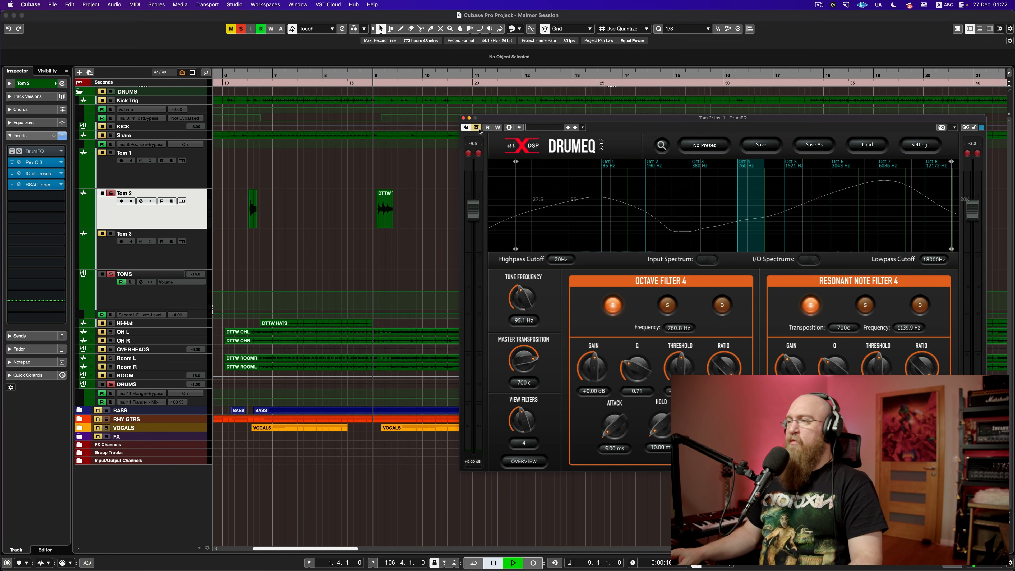
pyautogui.press('space')
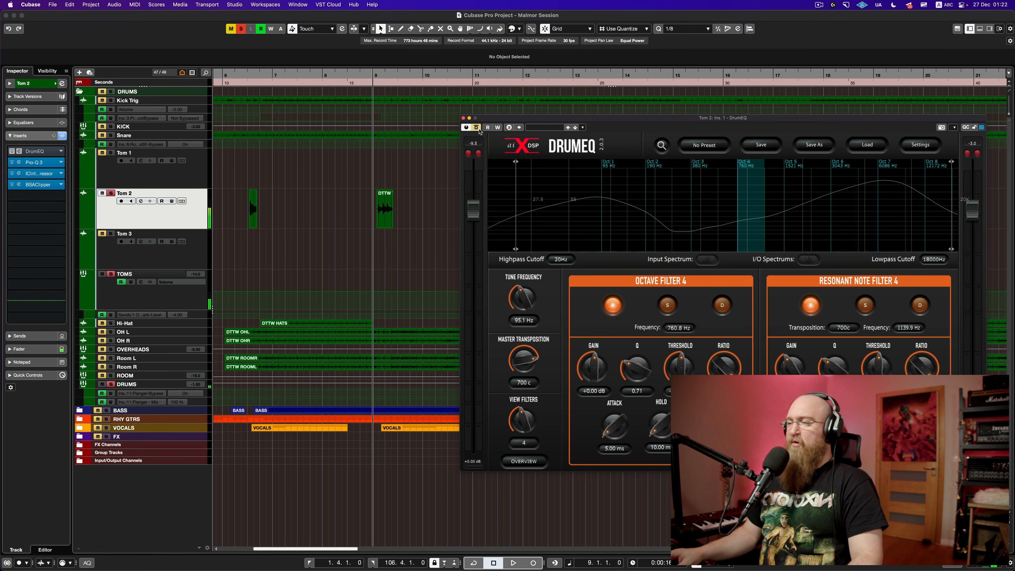
pyautogui.click(479, 131)
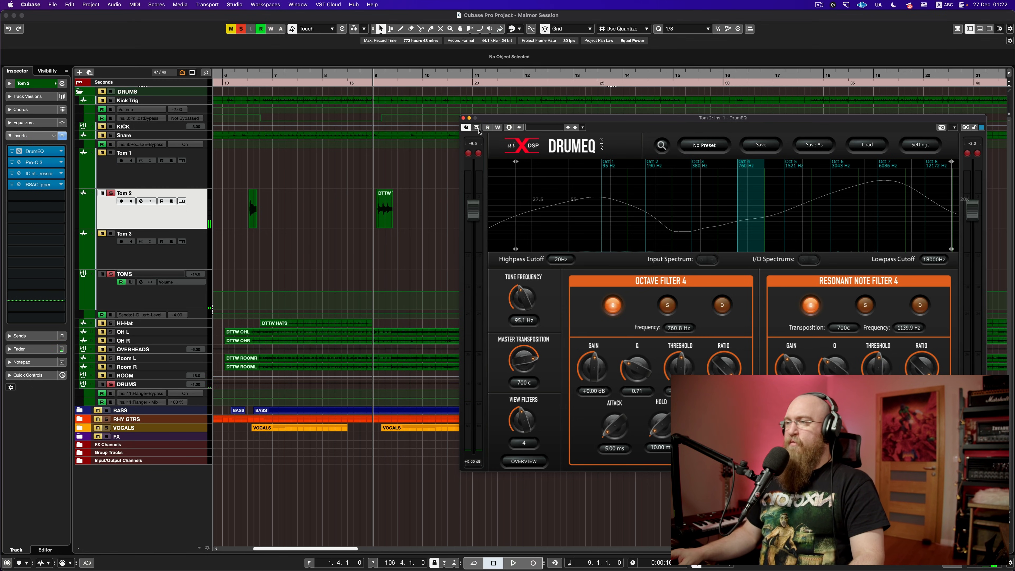
pyautogui.press('space')
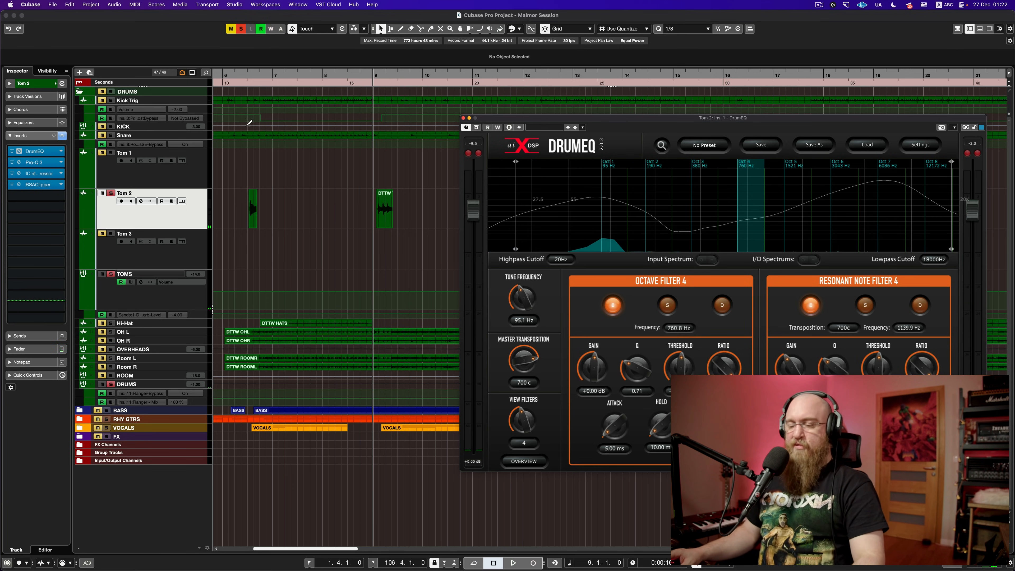
# Step: Toggle the MixConsole with F3, then move the DrumEQ editor aside and close it
pyautogui.press('F3')
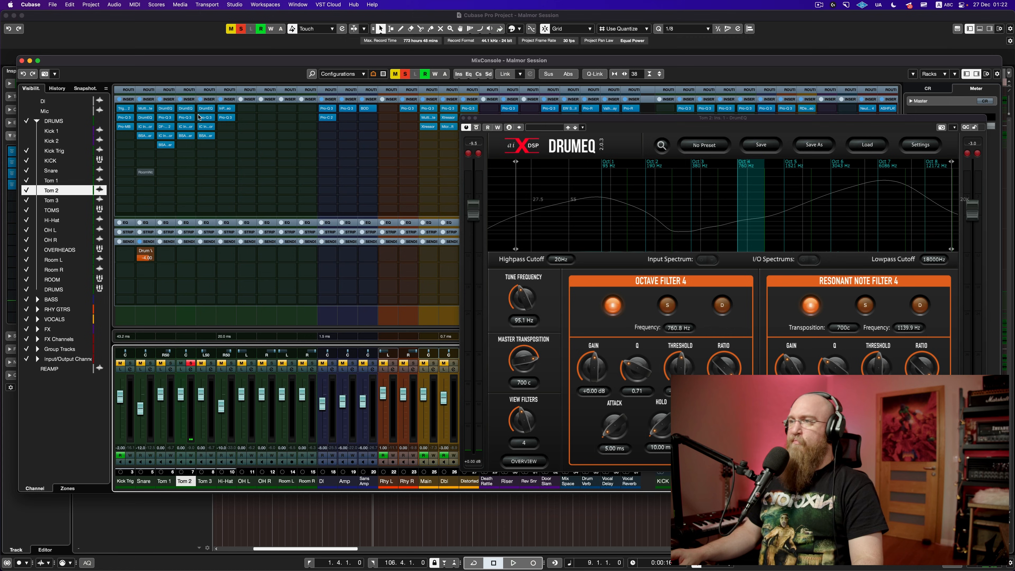
pyautogui.press('F3')
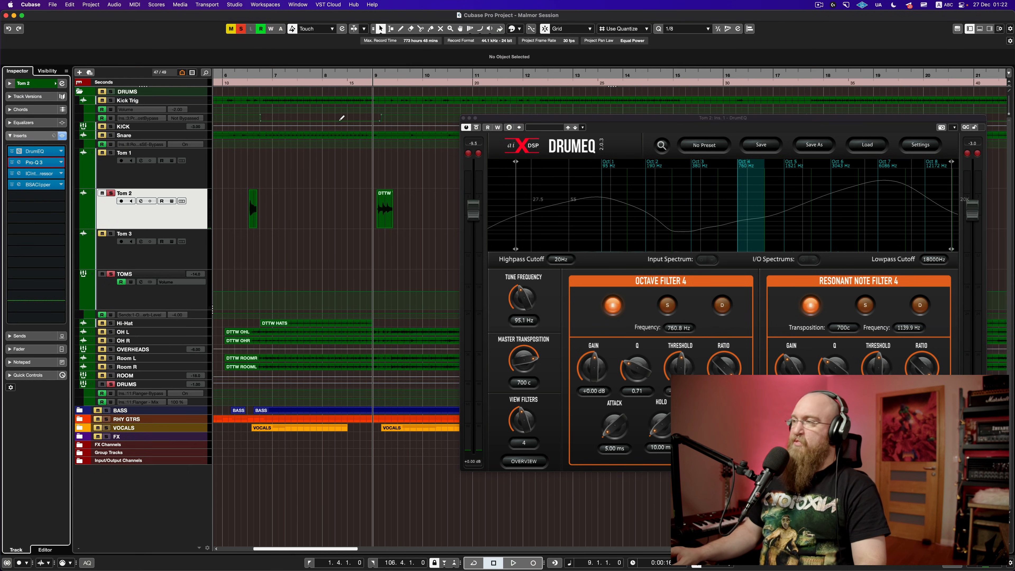
pyautogui.moveTo(524, 119); pyautogui.dragTo(331, 117)
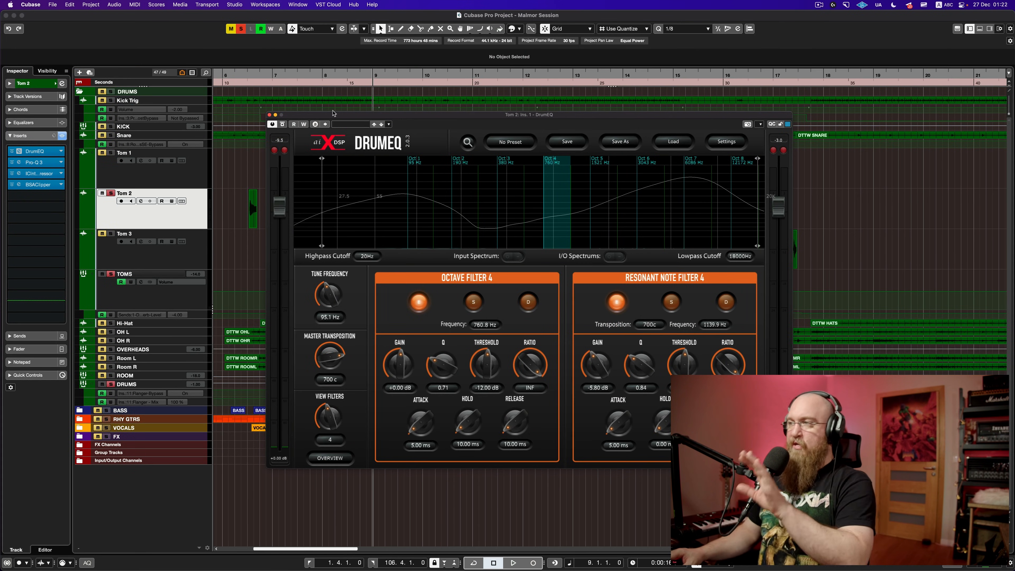
pyautogui.click(270, 115)
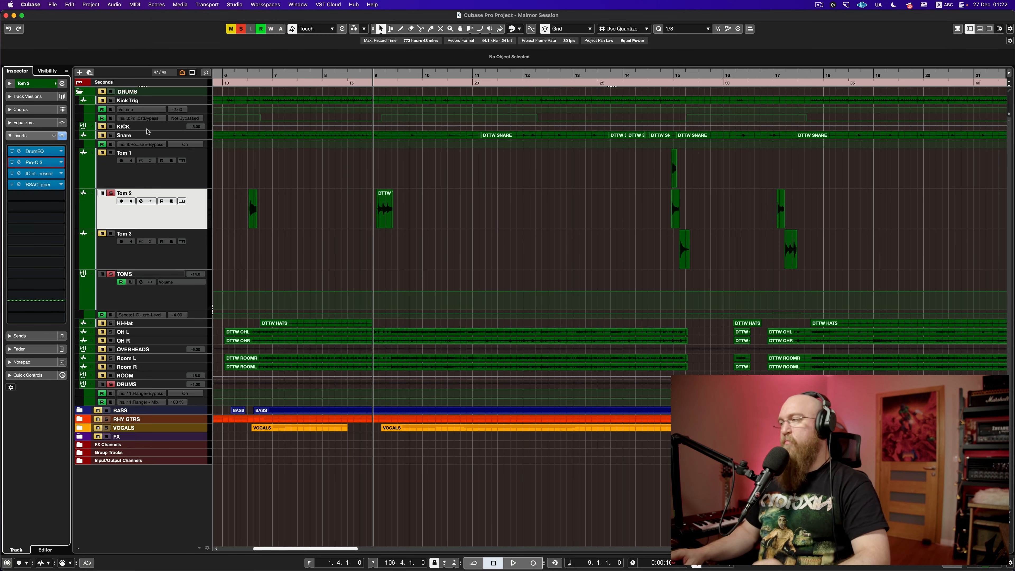
# Step: Open Tom 2's Intuition Compressor, solo Tom 2 and compare it bypassed and active
pyautogui.click(111, 194)
pyautogui.click(48, 174)
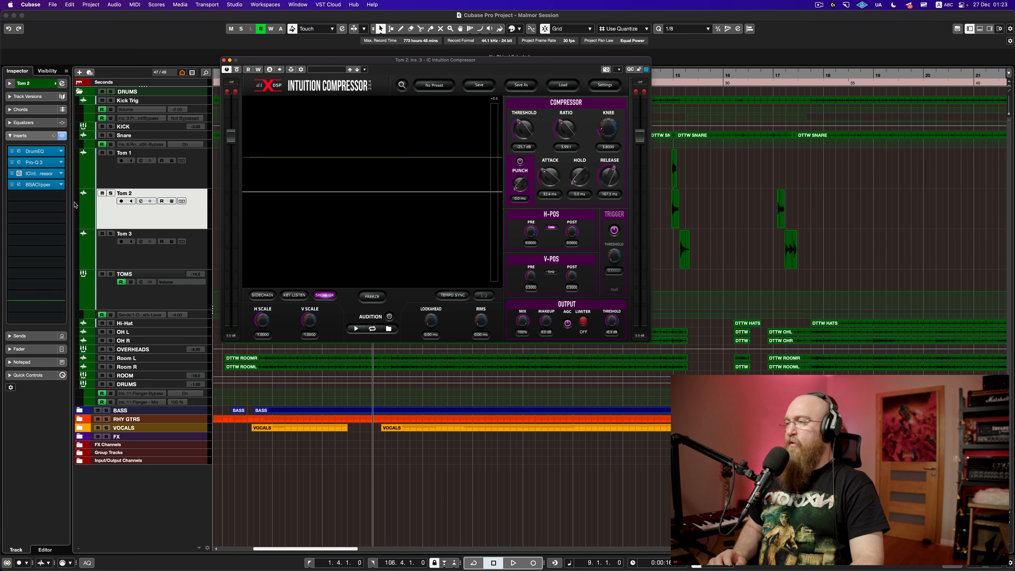
pyautogui.press('space')
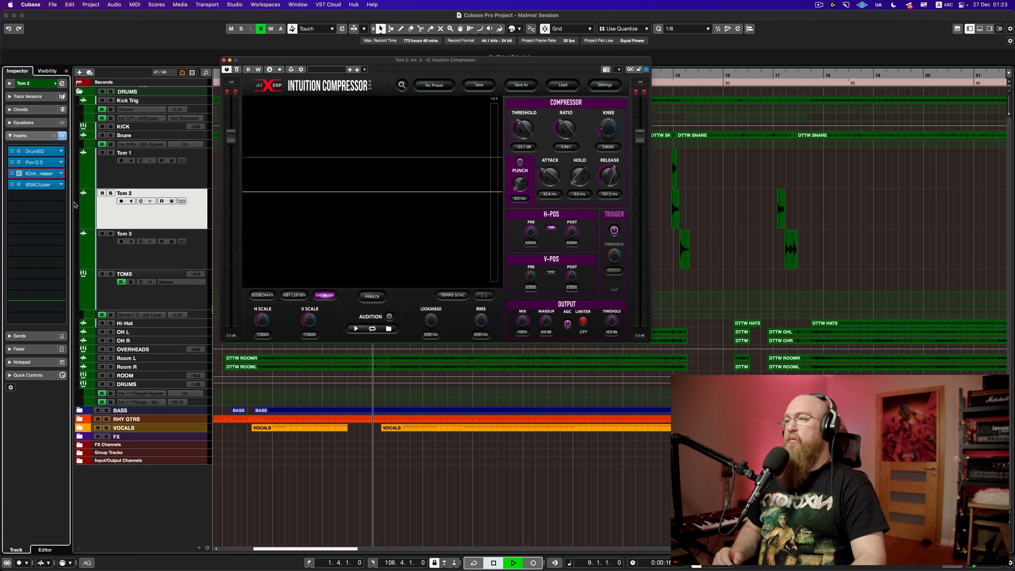
pyautogui.press('space')
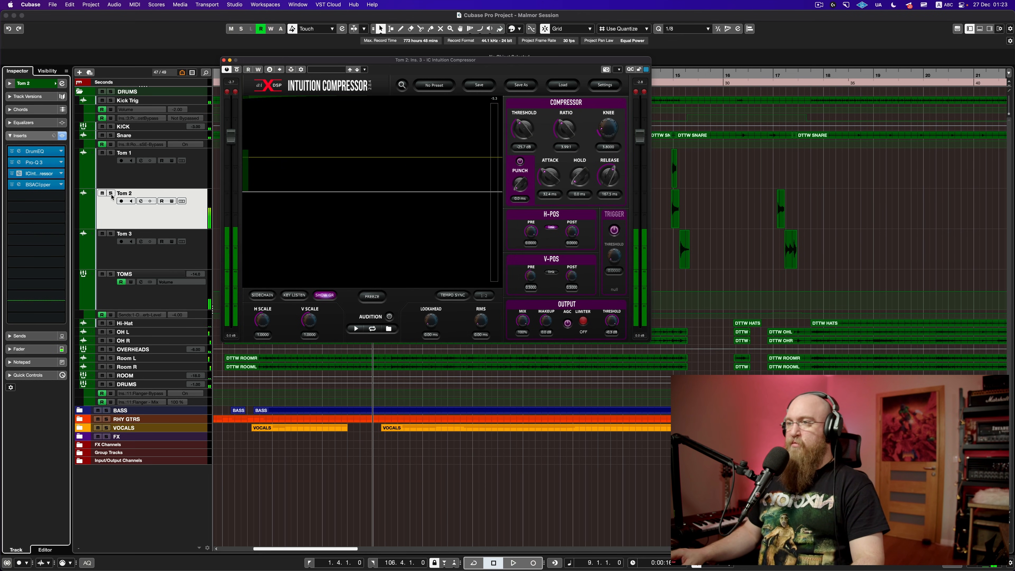
pyautogui.press('s')
pyautogui.press('space')
pyautogui.click(11, 175)
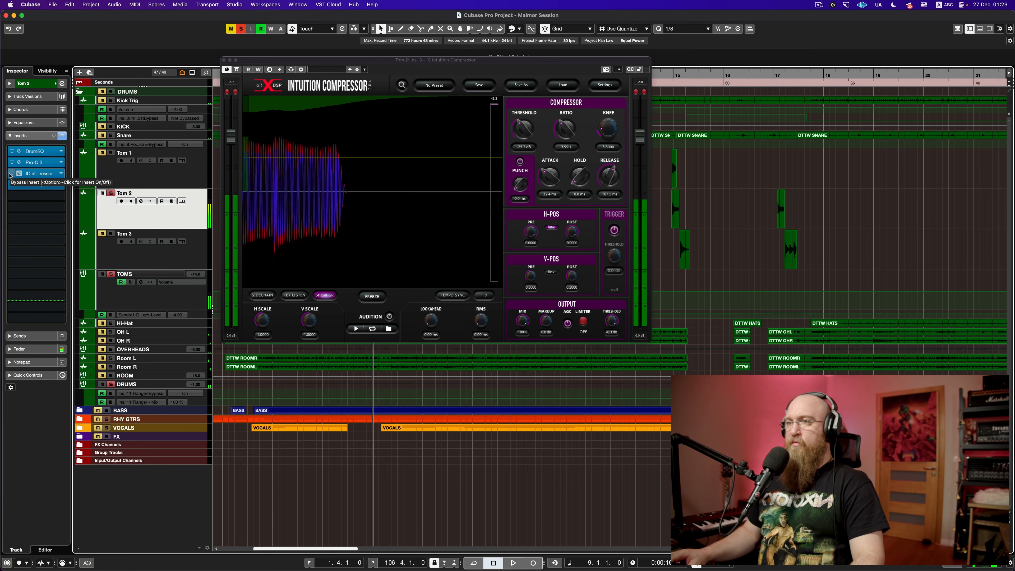
pyautogui.press('space')
pyautogui.click(13, 175)
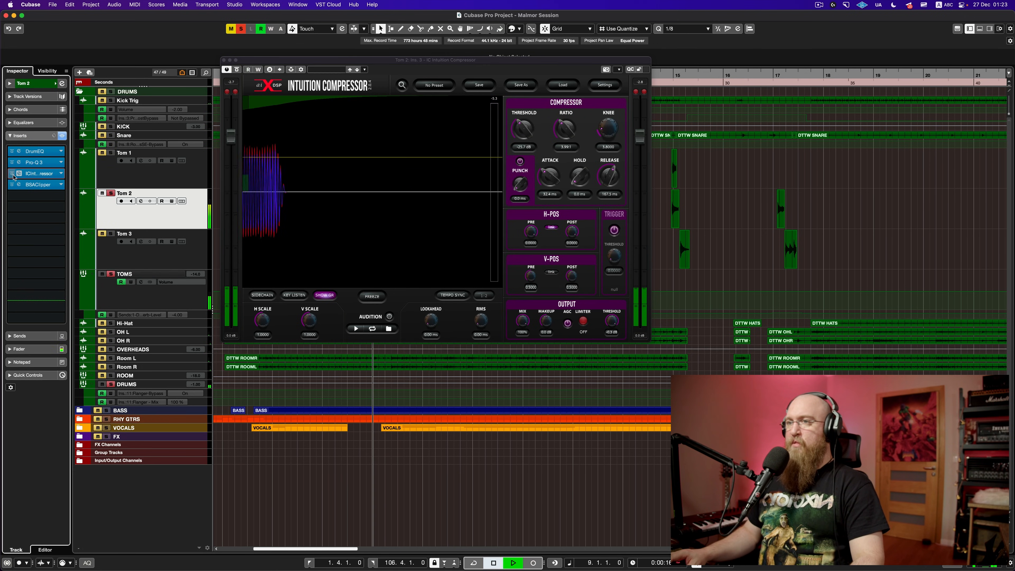
pyautogui.press('space')
# Step: Compare the compressor again from near bar 15, close it, and zoom to the bar 17 tom hits
pyautogui.press('space')
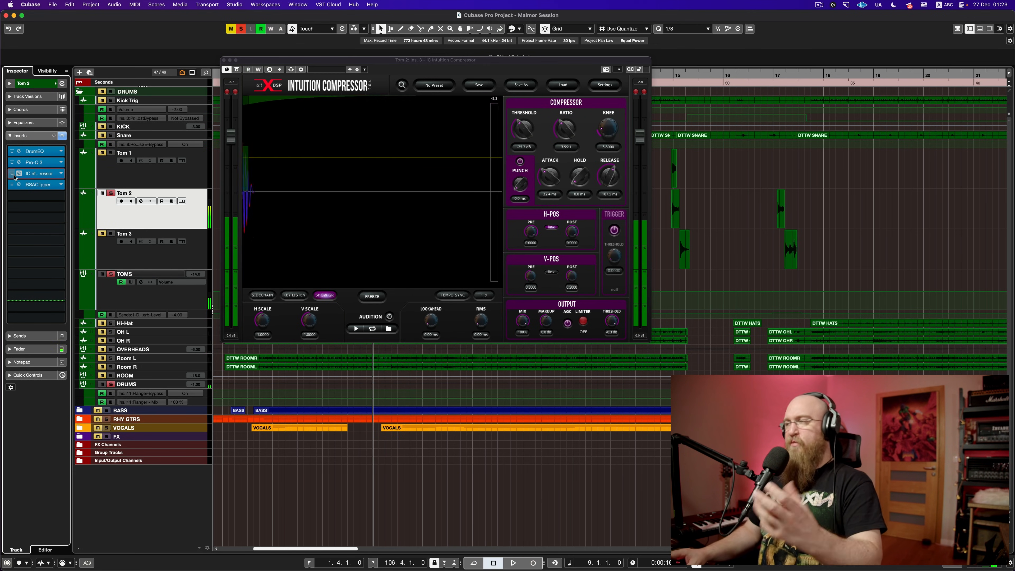
pyautogui.click(670, 199)
pyautogui.press('space')
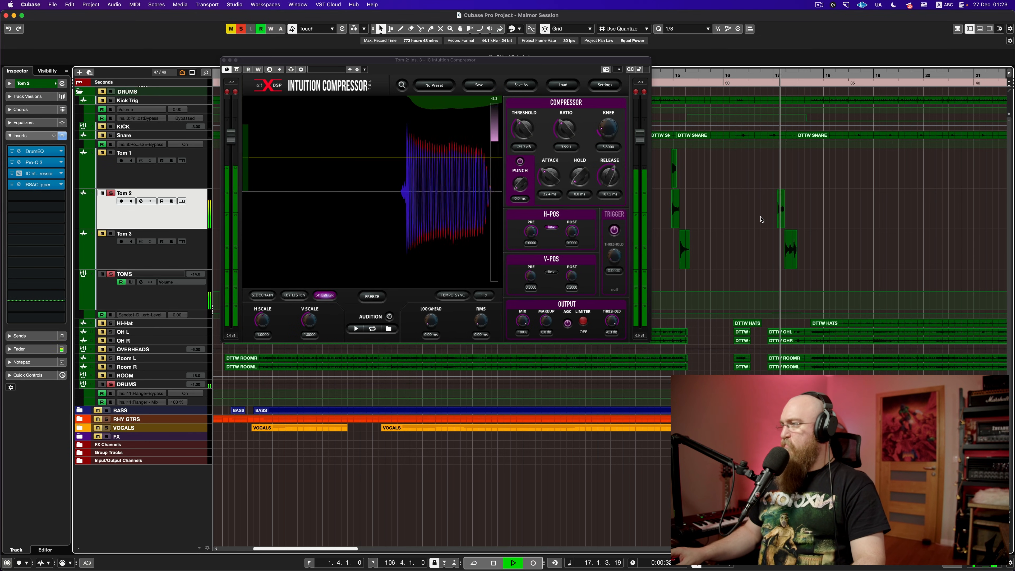
pyautogui.press('space')
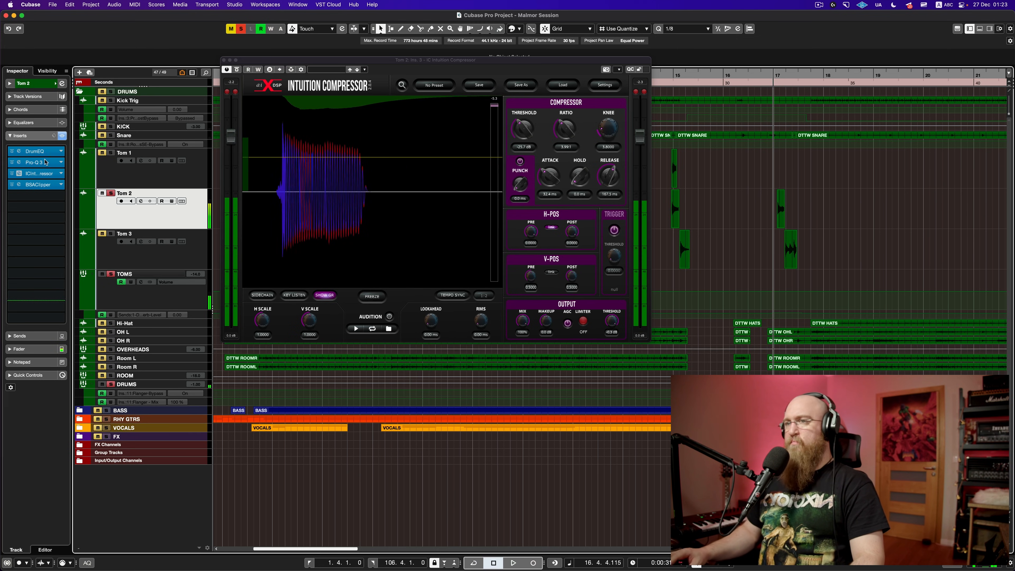
pyautogui.click(12, 174)
pyautogui.press('space')
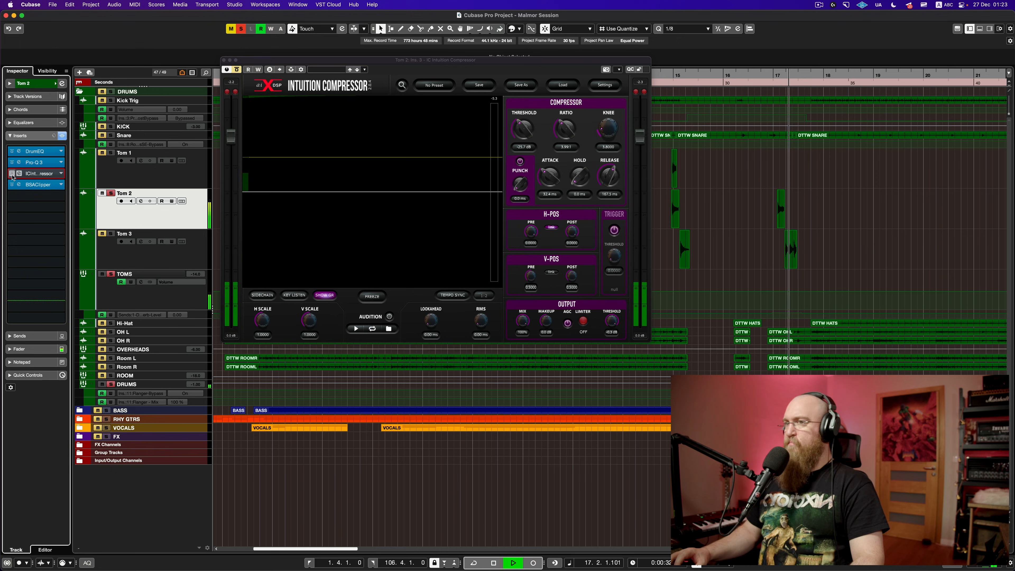
pyautogui.click(13, 174)
pyautogui.press('space')
pyautogui.press('space')
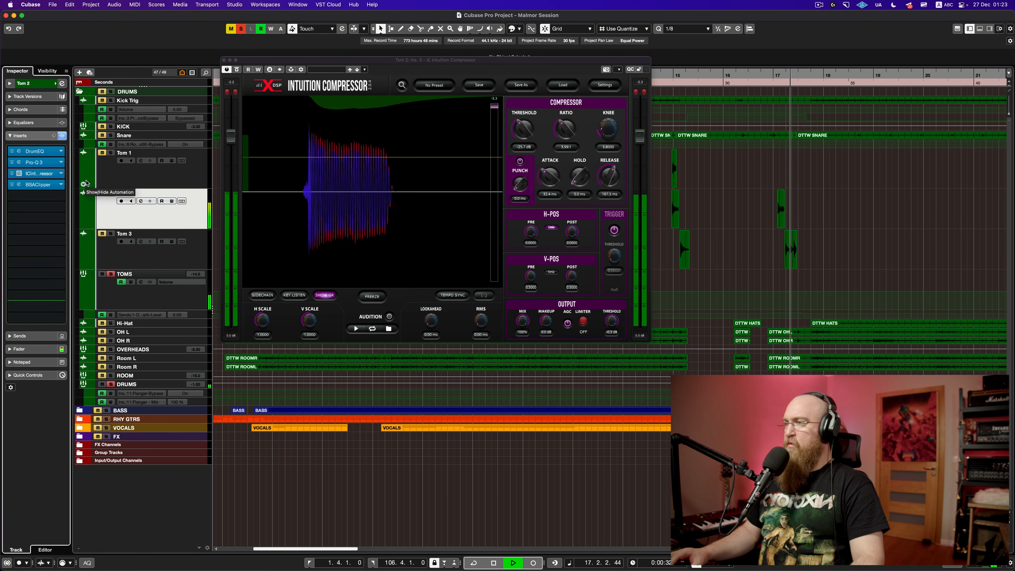
pyautogui.press('space')
pyautogui.click(224, 60)
pyautogui.moveTo(772, 78)
pyautogui.mouseDown()
pyautogui.moveTo(777, 105)
pyautogui.moveTo(780, 95)
pyautogui.mouseUp()
# Step: Zoom out fully and compare the Tom 1, Tom 2 and Tom 3 insert chains, ending on Tom 1
pyautogui.hscroll(3, 765, 196)
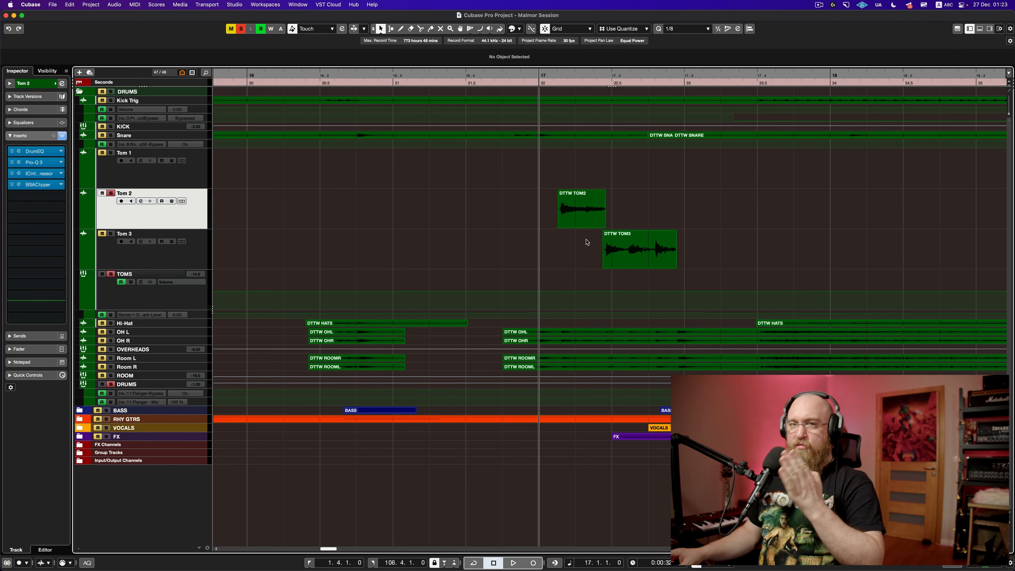
pyautogui.scroll(-7, 560, 237)
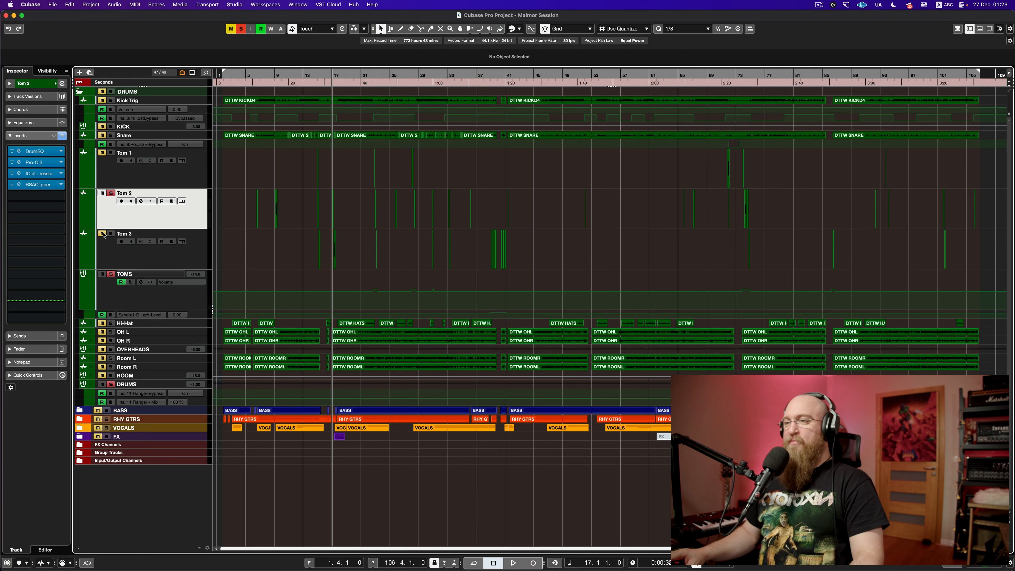
pyautogui.click(129, 186)
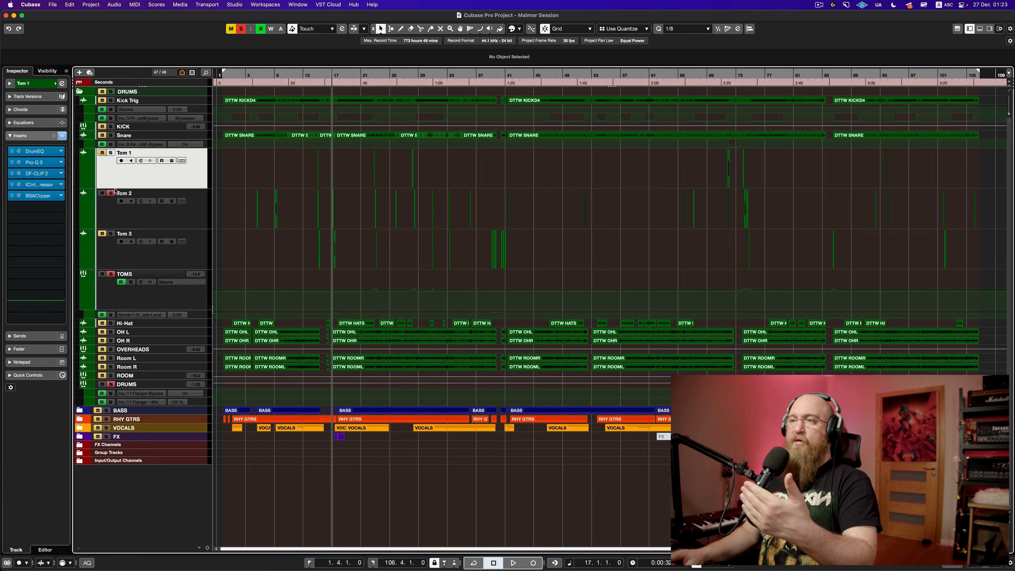
pyautogui.click(119, 223)
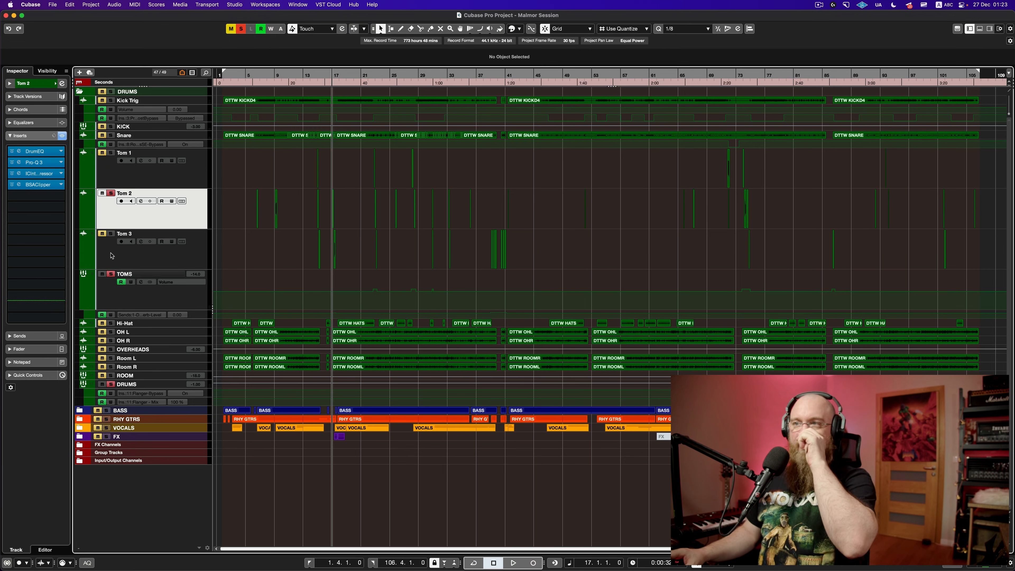
pyautogui.click(111, 257)
pyautogui.click(114, 211)
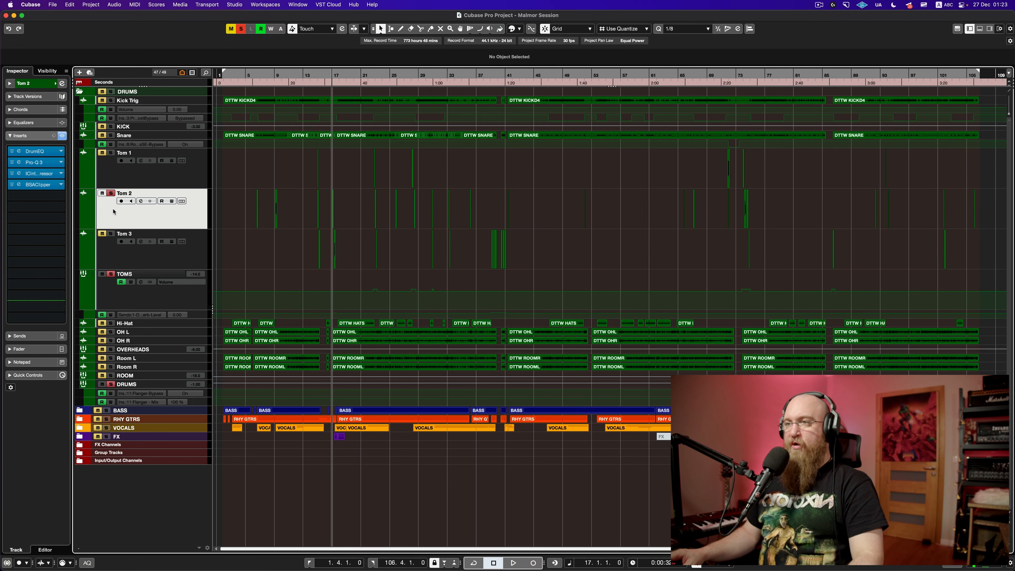
pyautogui.click(108, 184)
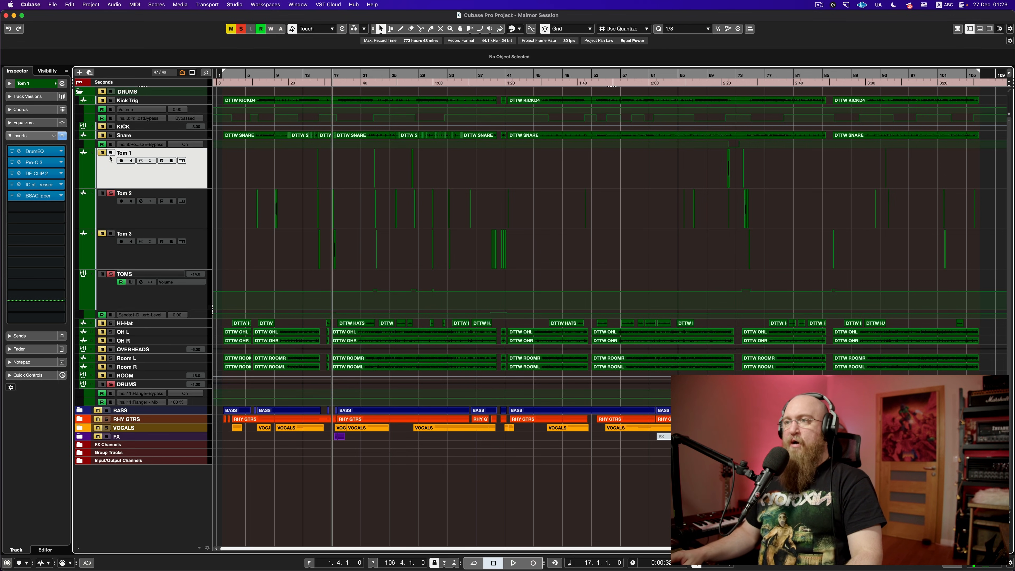
# Step: Open Tom 1's DF-CLIP 2, clear all solos, and start playback near bar 14
pyautogui.click(37, 173)
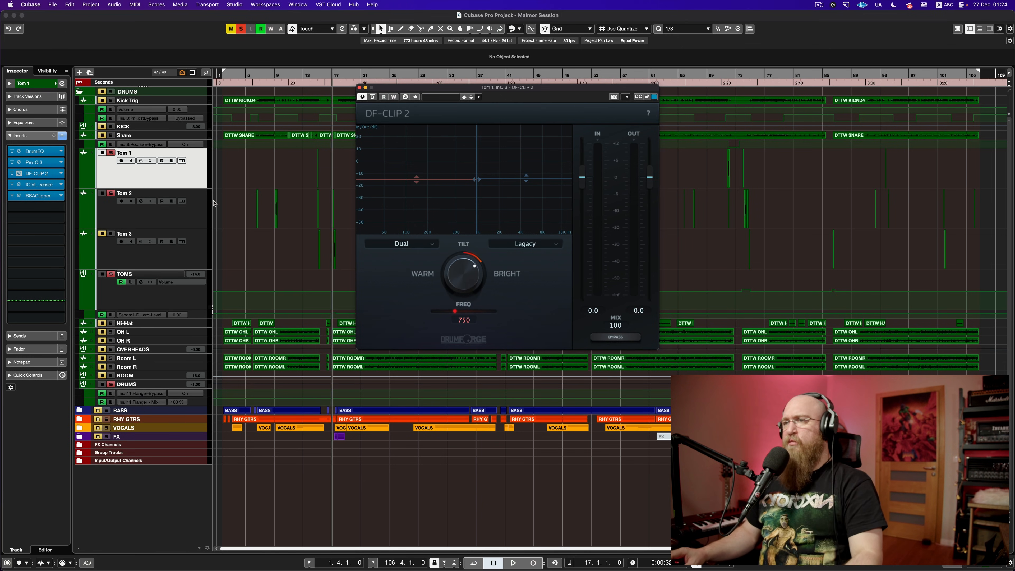
pyautogui.click(110, 234)
pyautogui.click(241, 32)
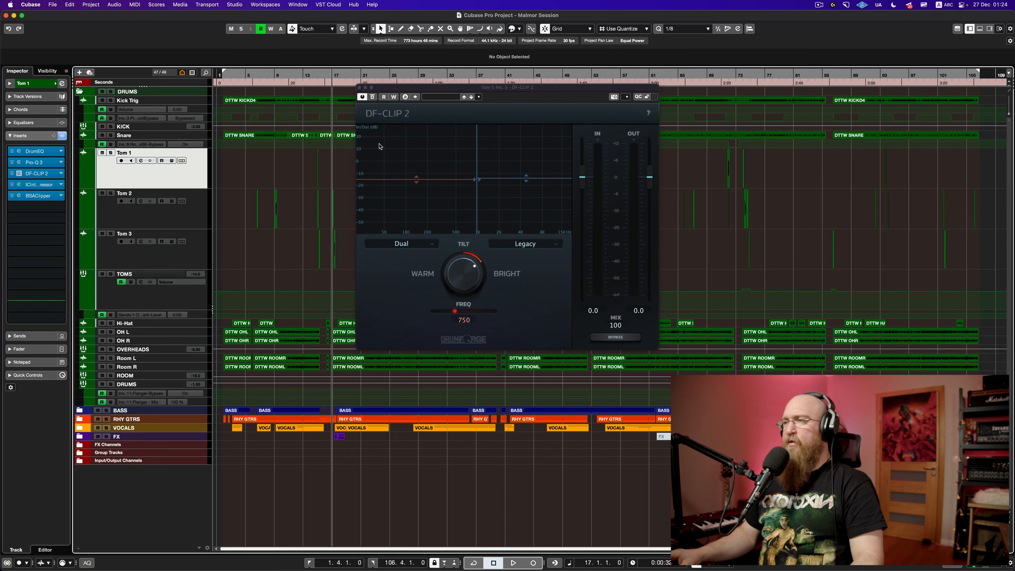
pyautogui.moveTo(310, 80); pyautogui.dragTo(548, 104)
pyautogui.press('space')
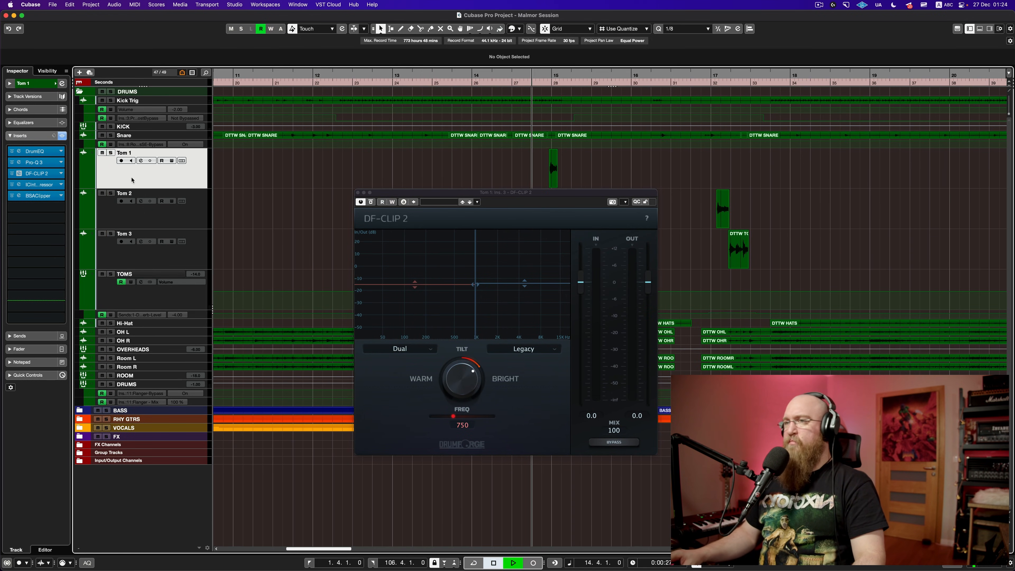
# Step: Solo Tom 1, compare DF-CLIP 2 bypassed and active, then close its window
pyautogui.click(112, 153)
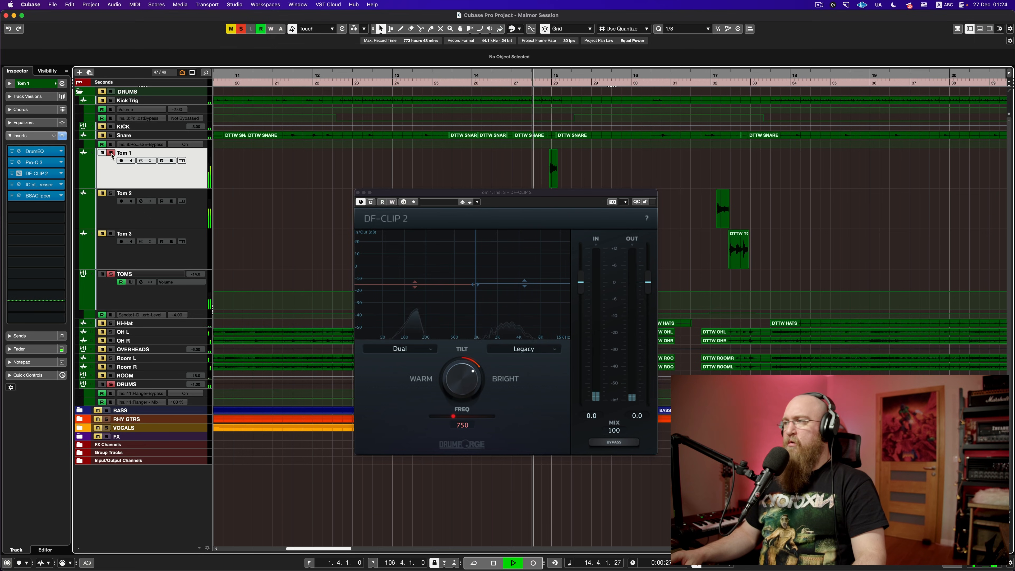
pyautogui.click(12, 174)
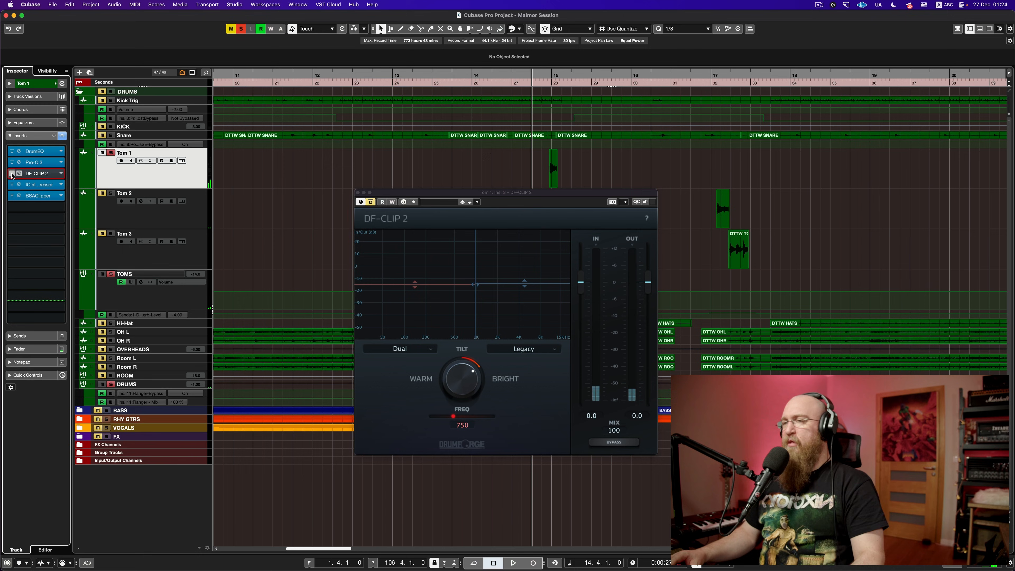
pyautogui.click(12, 174)
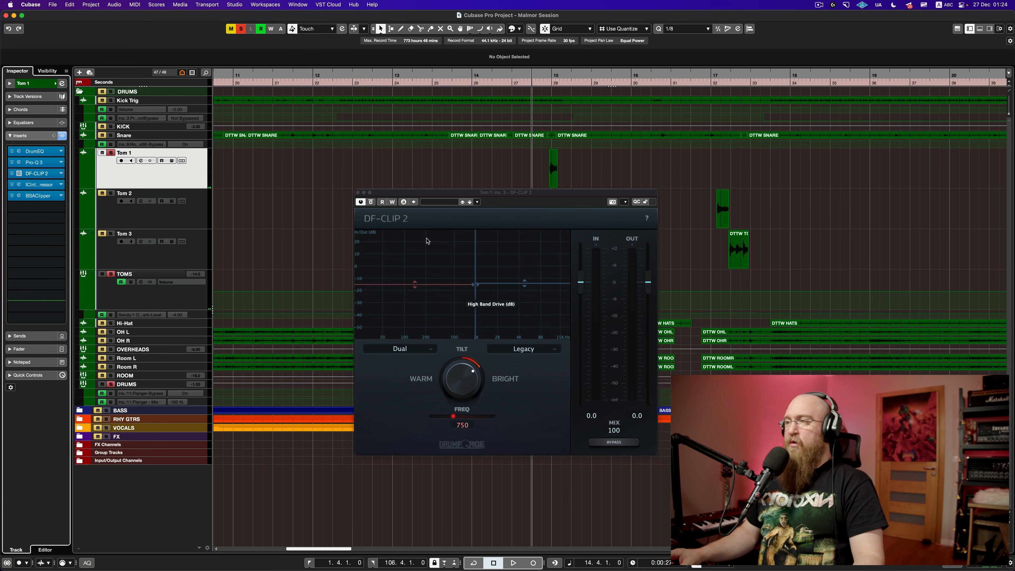
pyautogui.click(357, 192)
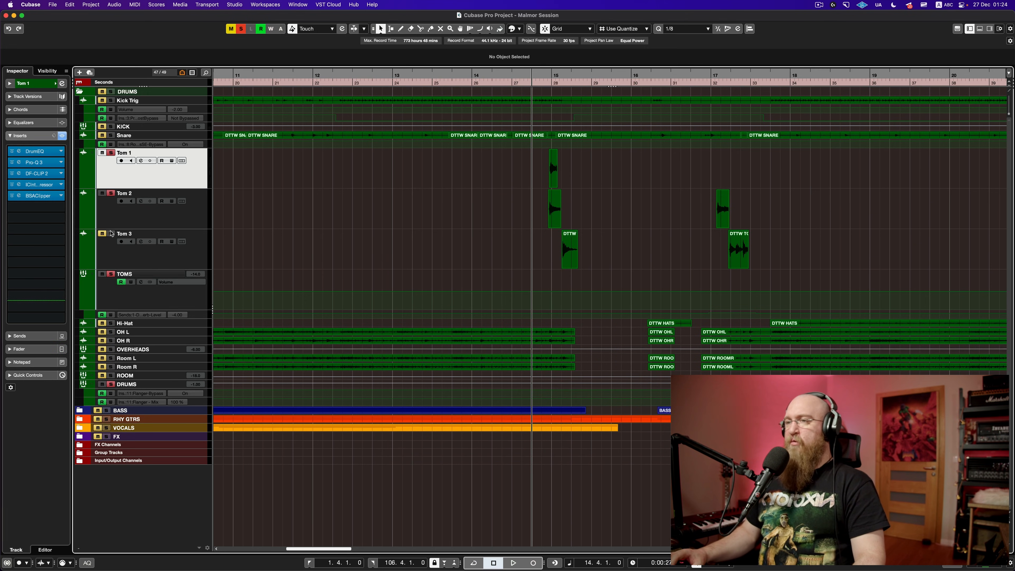
pyautogui.press('space')
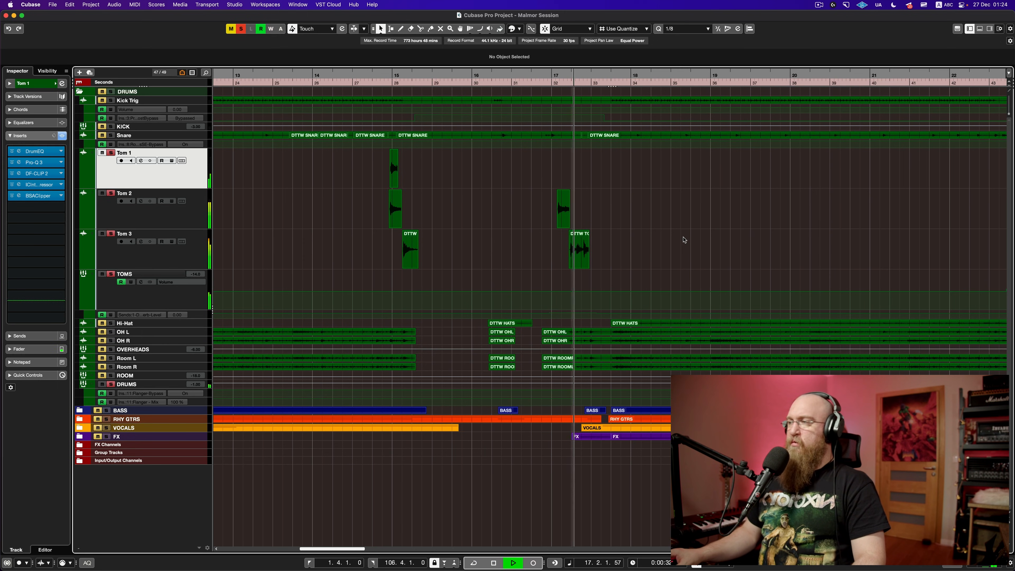
pyautogui.press('space')
pyautogui.press('super+a')
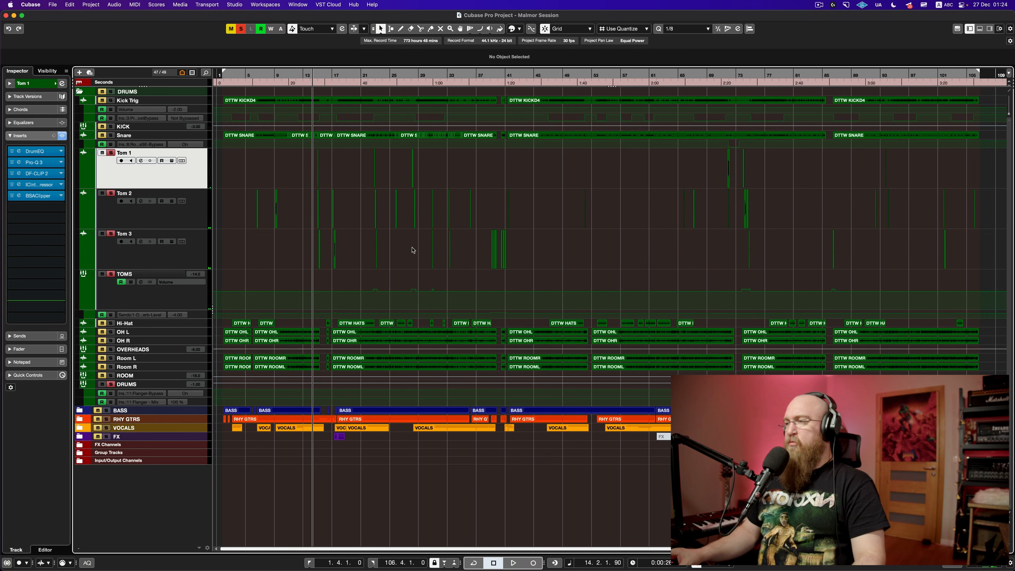
pyautogui.scroll(5, 412, 249)
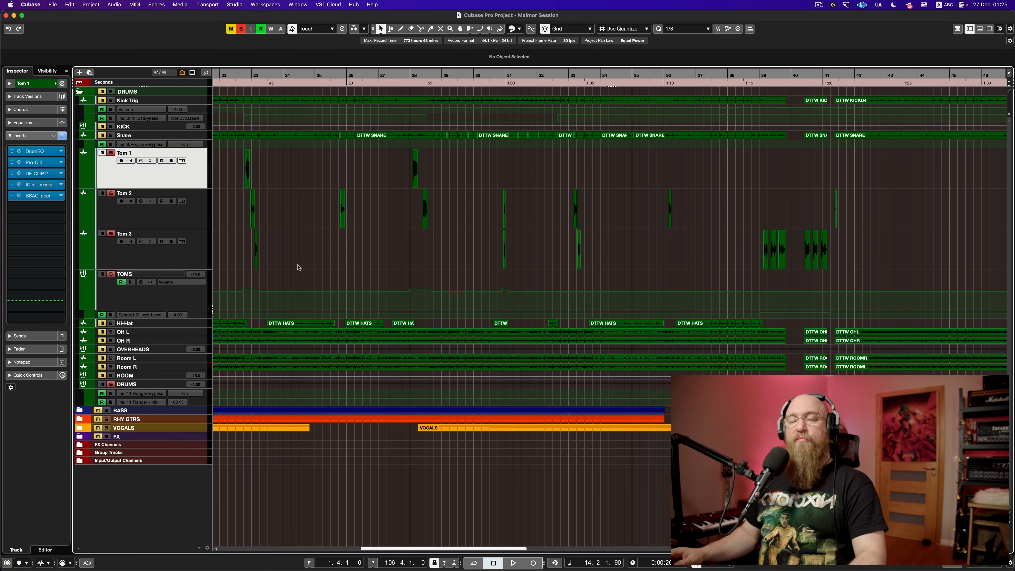
pyautogui.hotkey('shift', 'f')
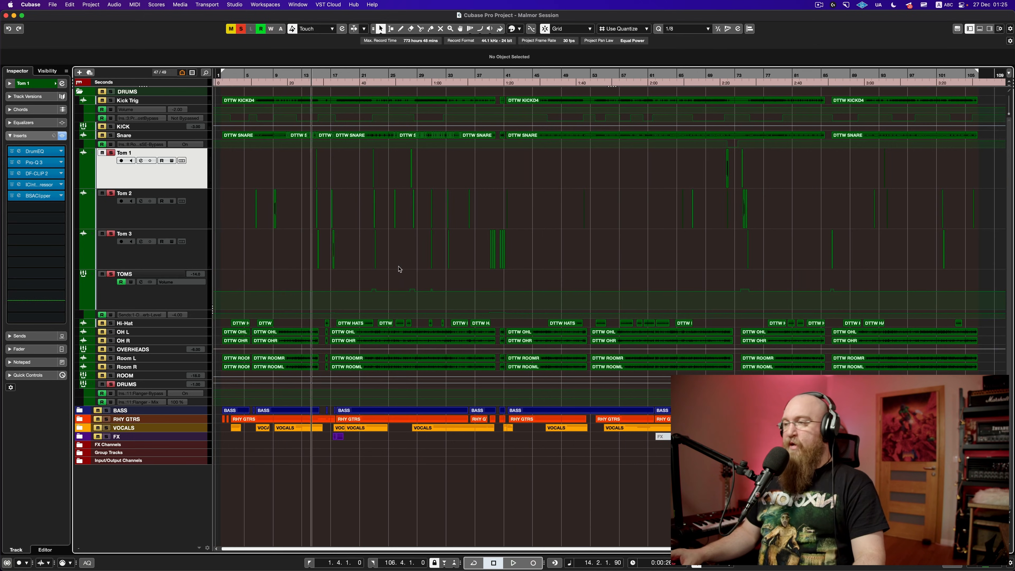
pyautogui.scroll(5, 400, 269)
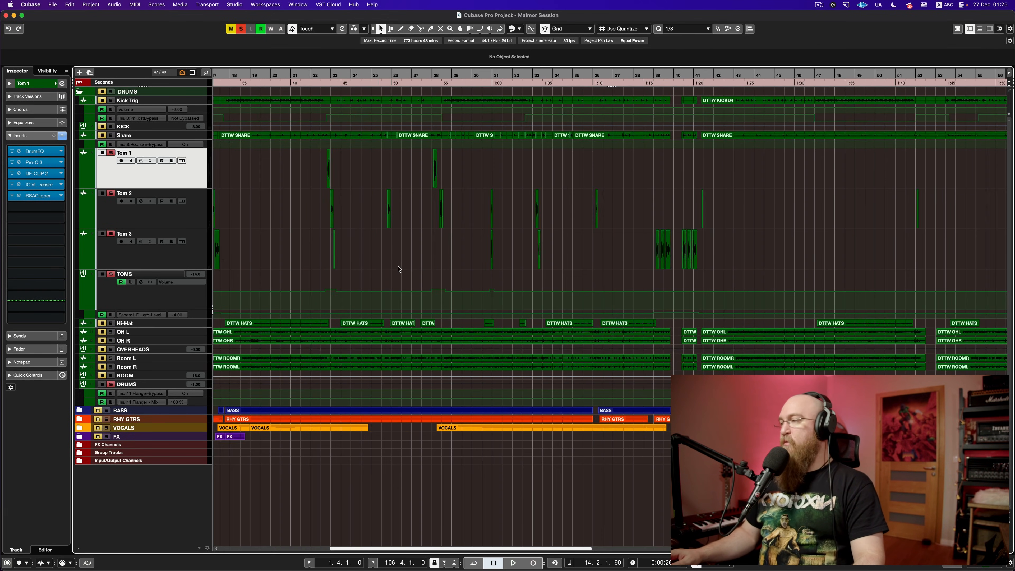
pyautogui.scroll(3, 399, 269)
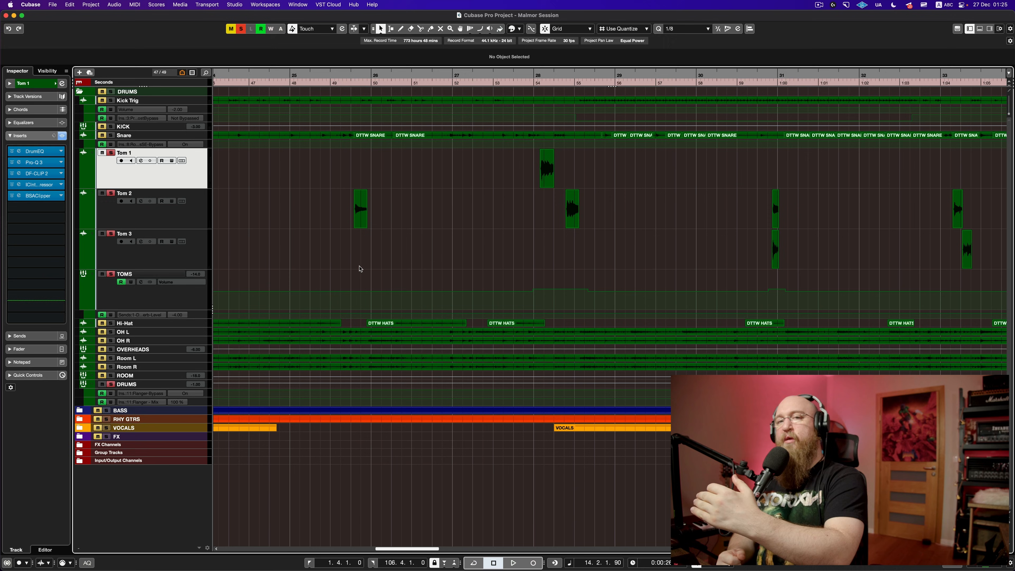
# Step: Play from just before bar 28, adjust the Tom 1 and DRUMS solos, then clear all solos and mutes
pyautogui.click(506, 238)
pyautogui.press('space')
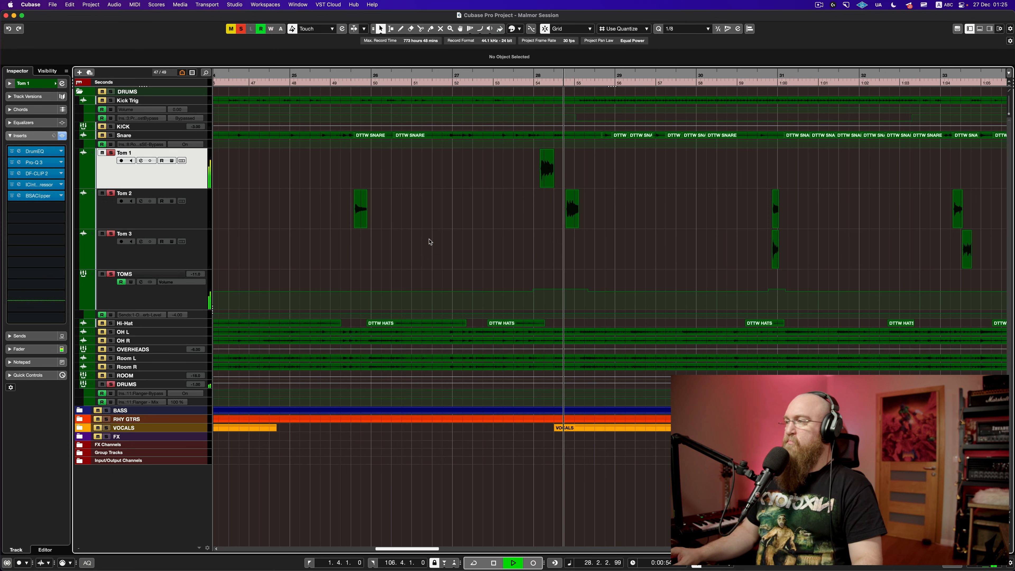
pyautogui.press('space')
pyautogui.click(111, 154)
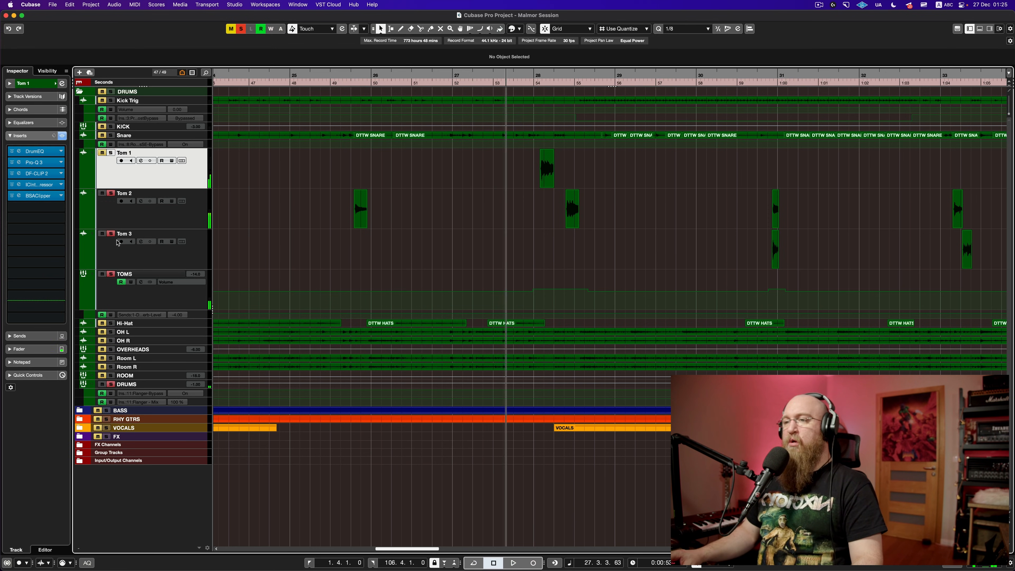
pyautogui.click(113, 385)
pyautogui.press('space')
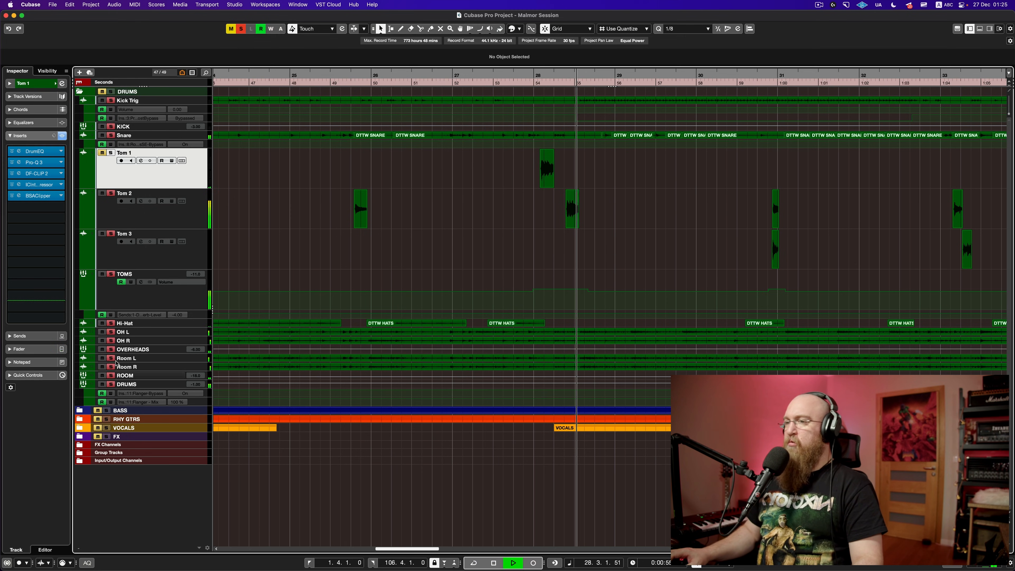
pyautogui.press('space')
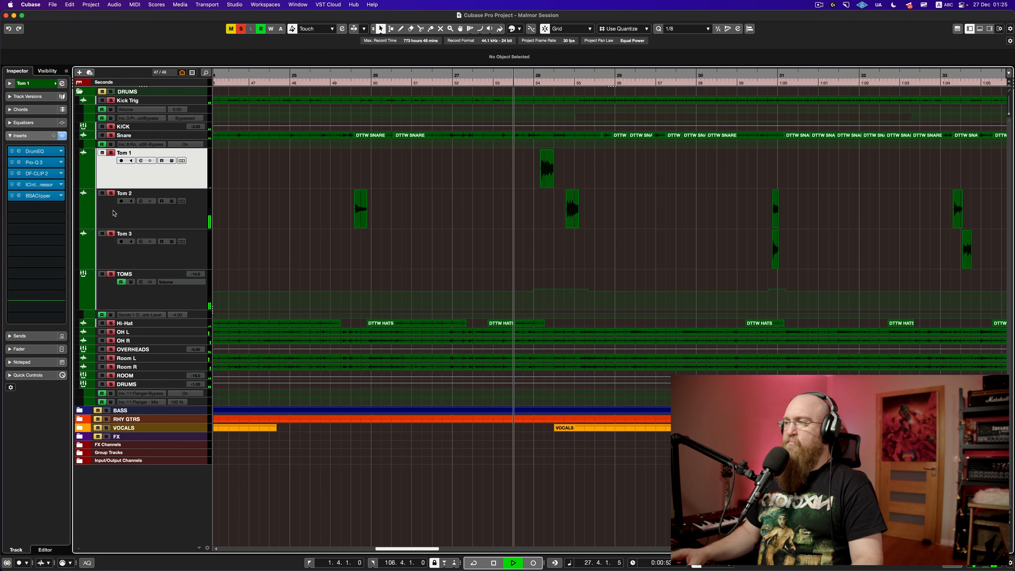
pyautogui.press('space')
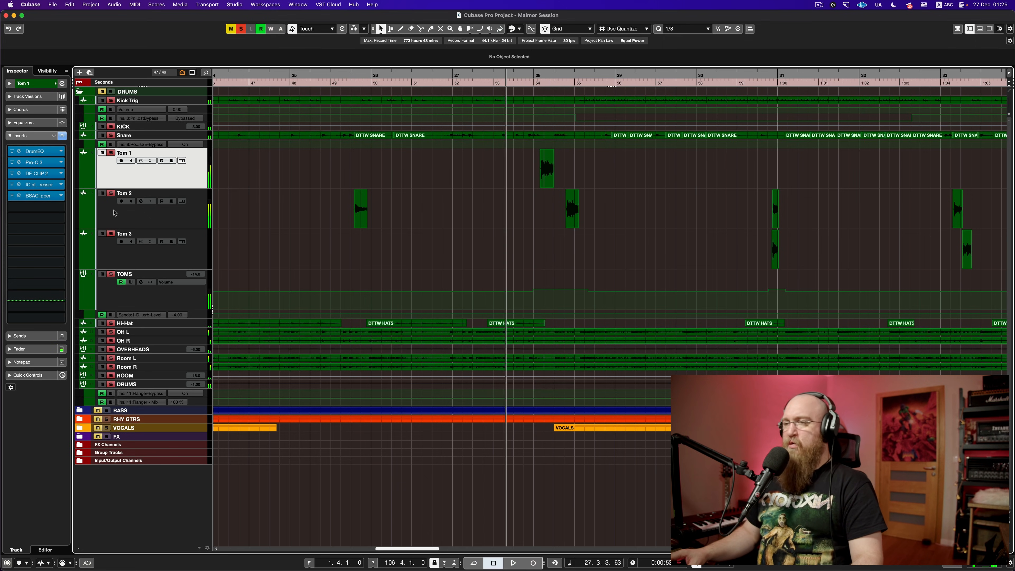
pyautogui.click(243, 32)
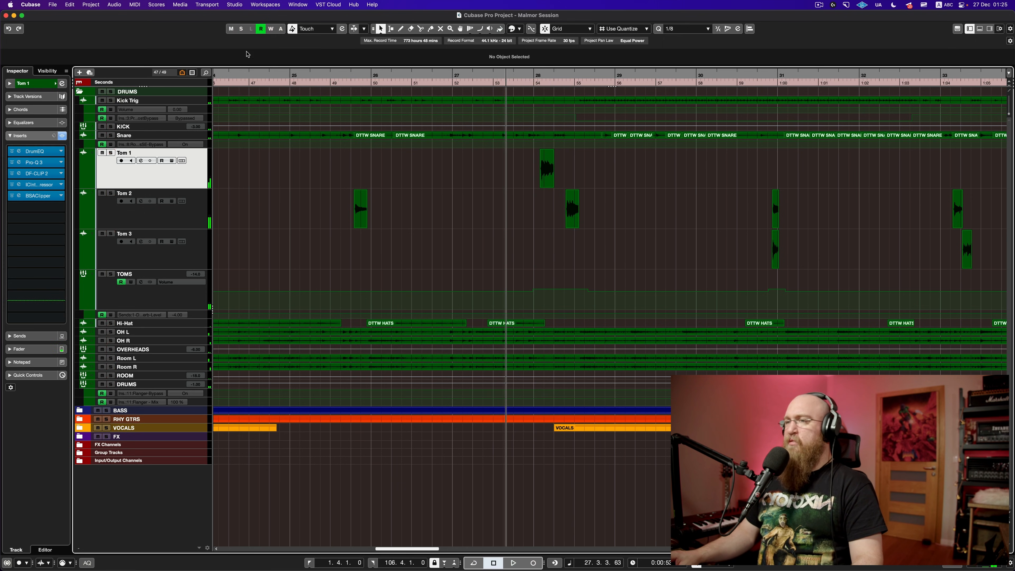
pyautogui.press('space')
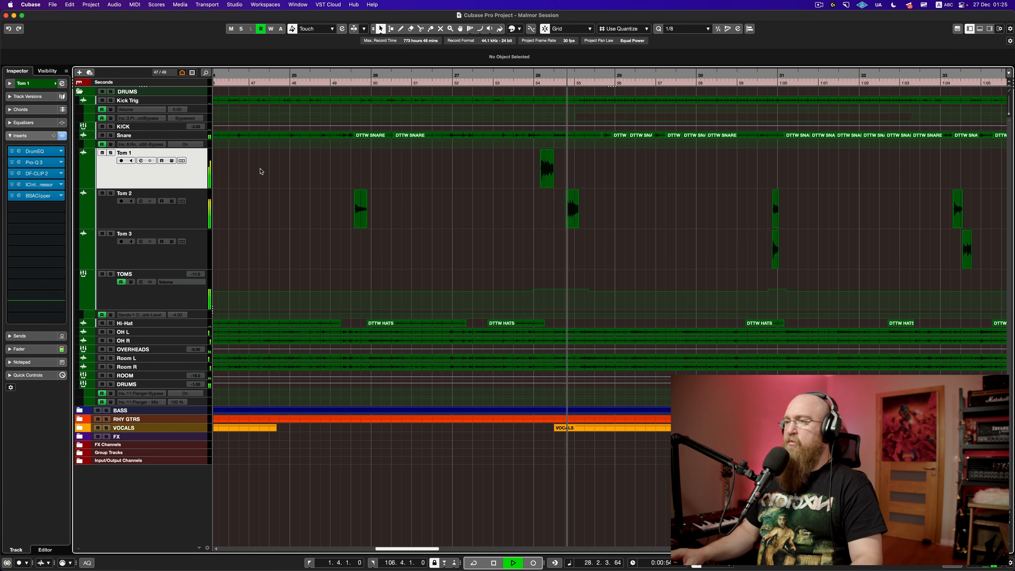
pyautogui.press('space')
# Step: Compare the TOMS bus with automation read off and on, keep it on, and save
pyautogui.click(122, 282)
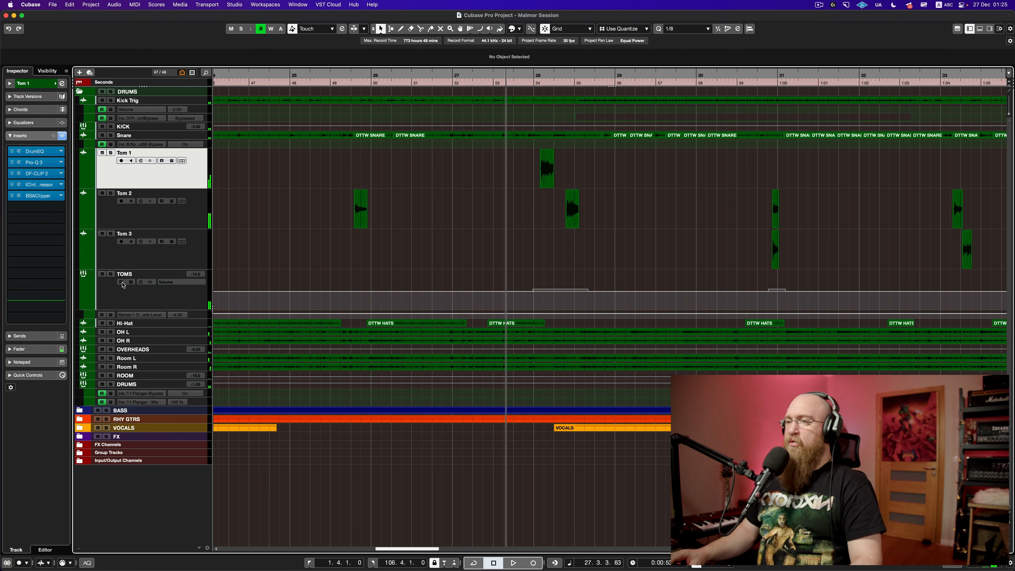
pyautogui.press('space')
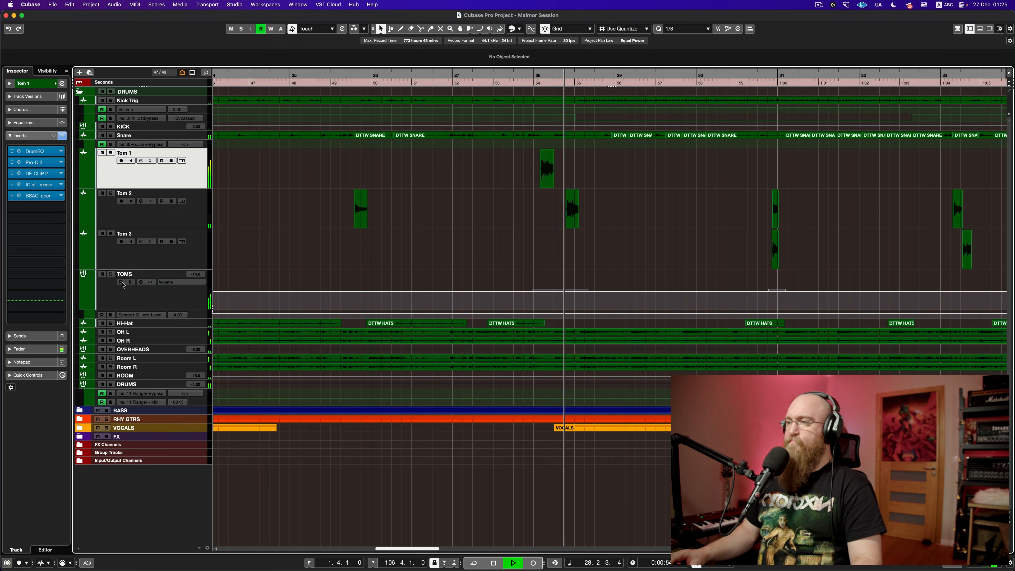
pyautogui.press('space')
pyautogui.click(122, 283)
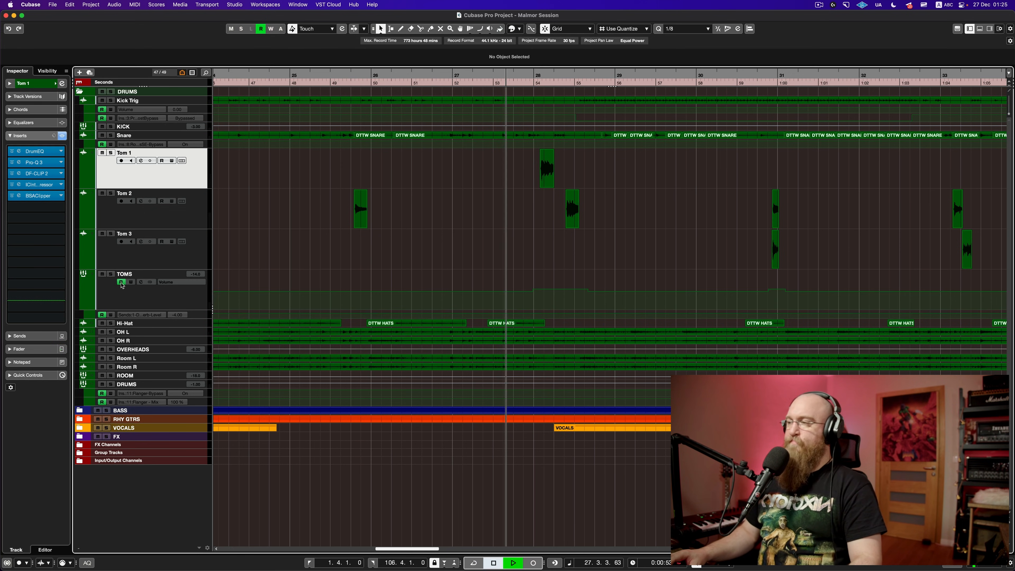
pyautogui.press('space')
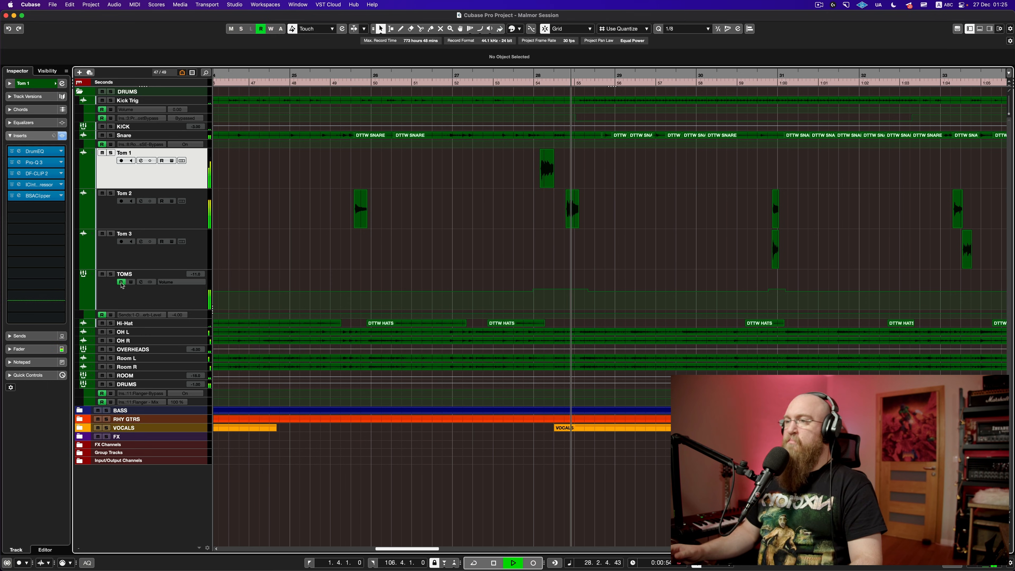
pyautogui.press('space')
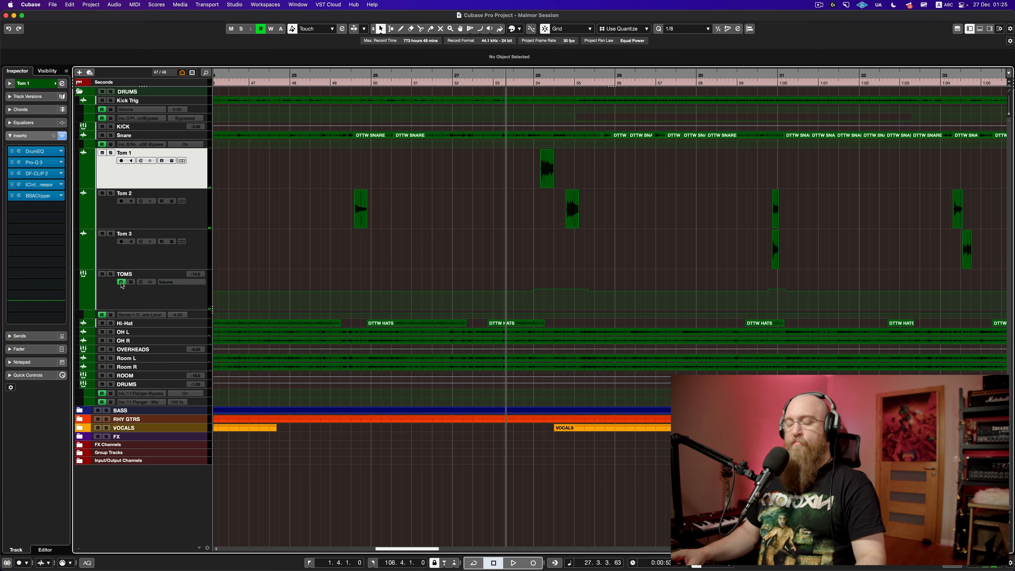
pyautogui.press('super+s')
# Step: Navigate to bars 101–104, set the start just before the Tom 2 and Tom 3 hits, and play them
pyautogui.scroll(-6, 245, 271)
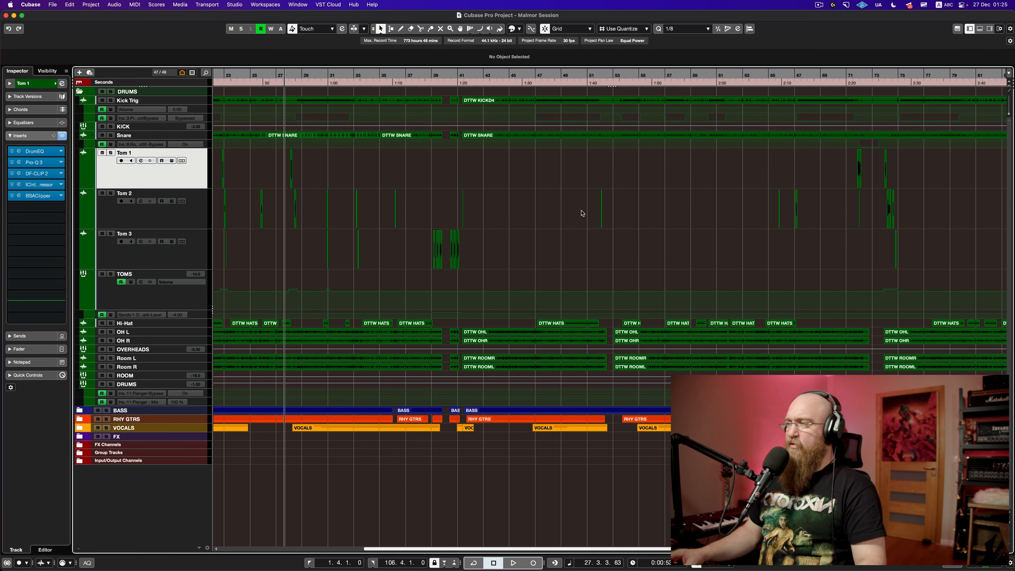
pyautogui.scroll(5, 494, 204)
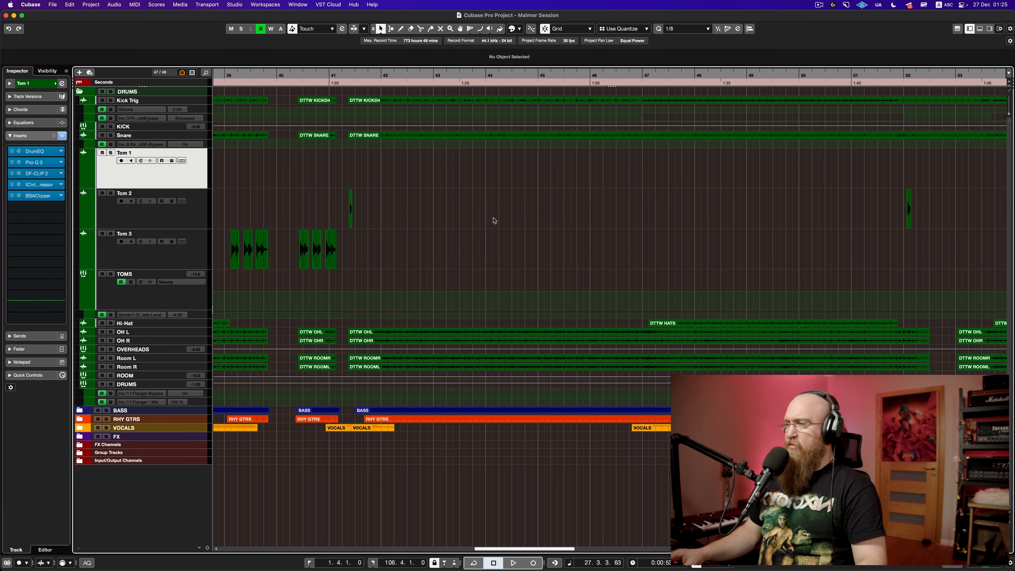
pyautogui.hscroll(10, 494, 220)
pyautogui.hscroll(10, 494, 220)
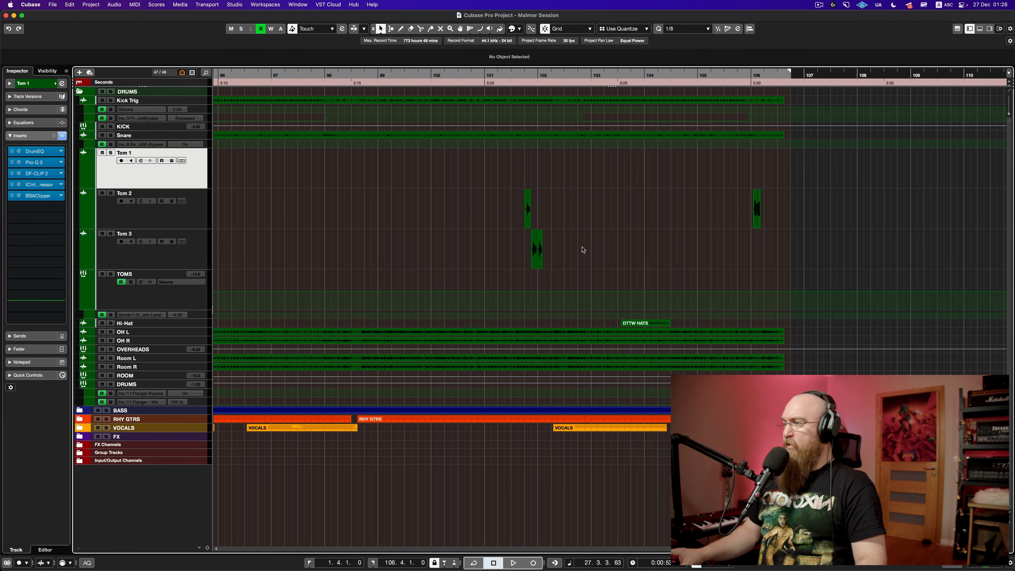
pyautogui.scroll(2, 588, 248)
pyautogui.scroll(6, 510, 240)
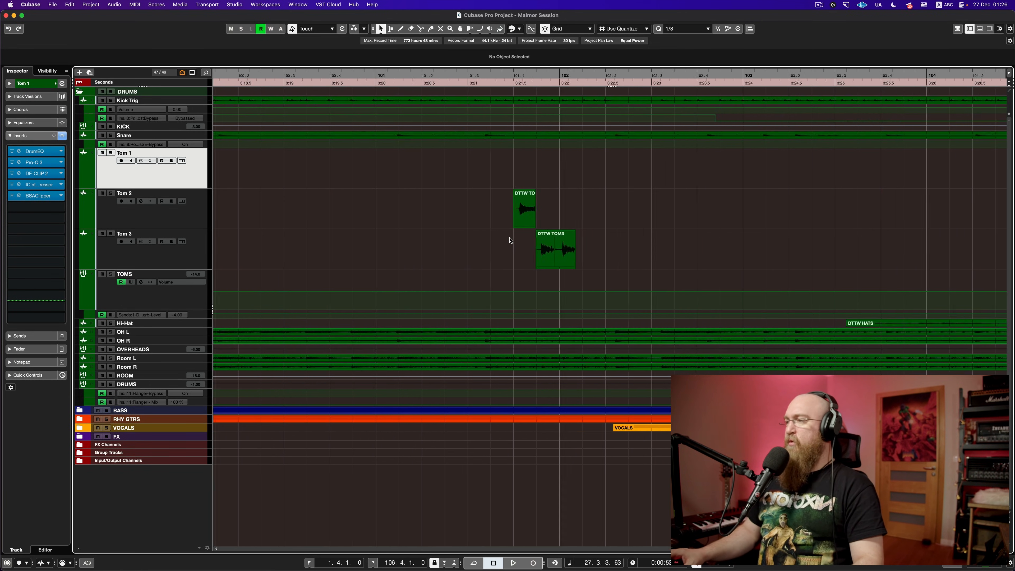
pyautogui.hscroll(3, 511, 240)
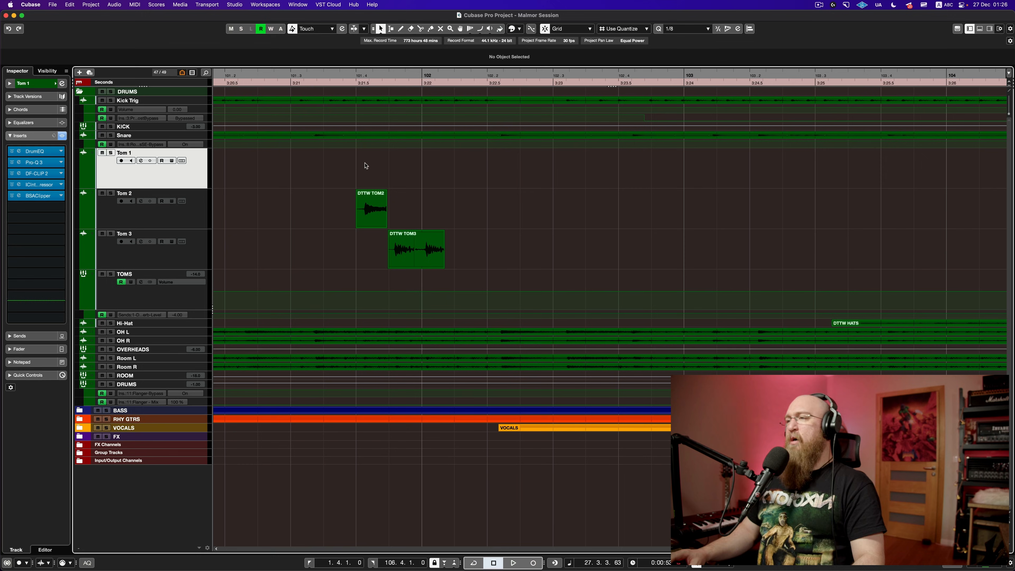
pyautogui.click(288, 80)
pyautogui.press('space')
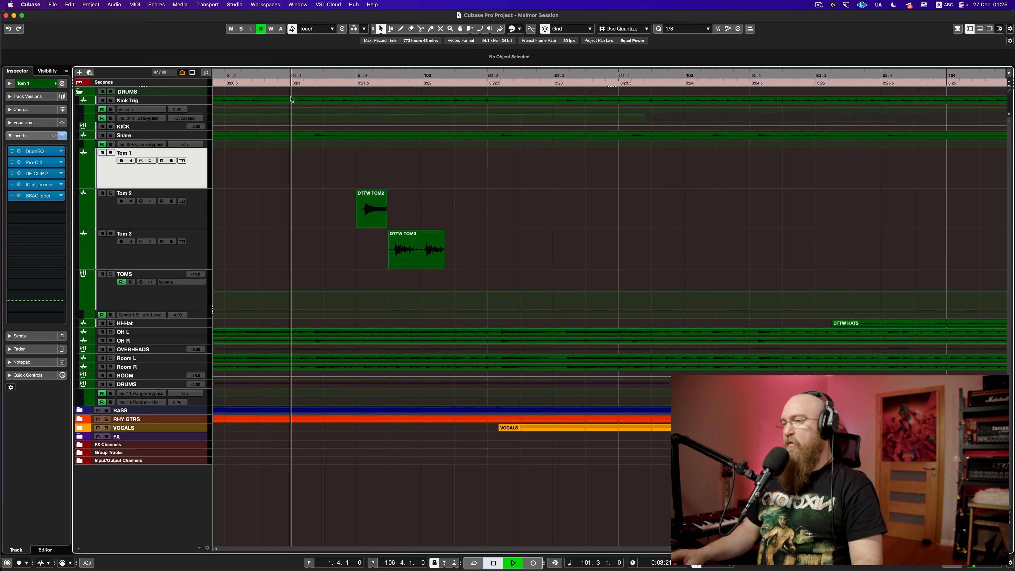
pyautogui.press('space')
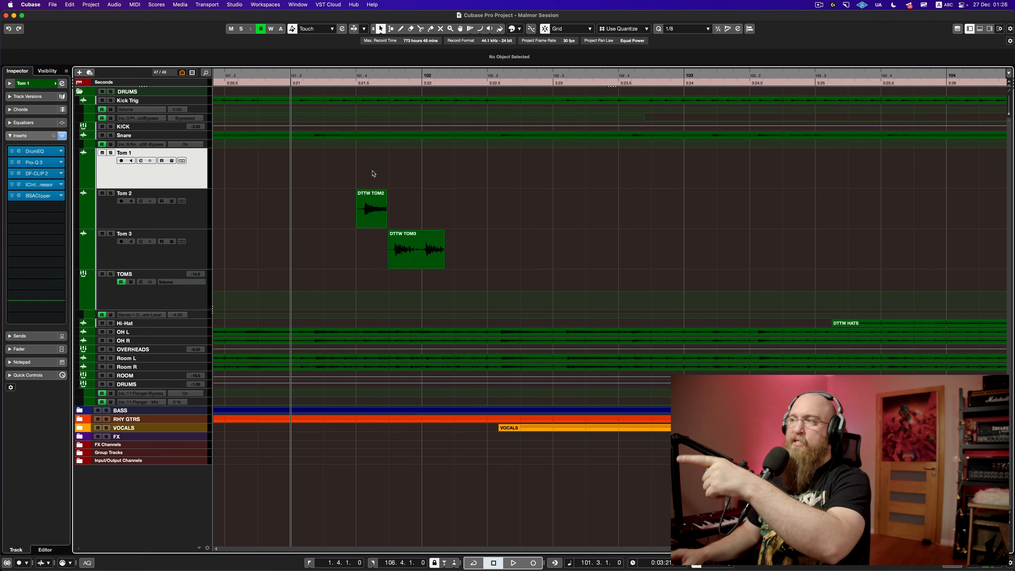
# Step: Enlarge the Snare track to view its waveform, restore its height, and audition a short passage
pyautogui.click(198, 139)
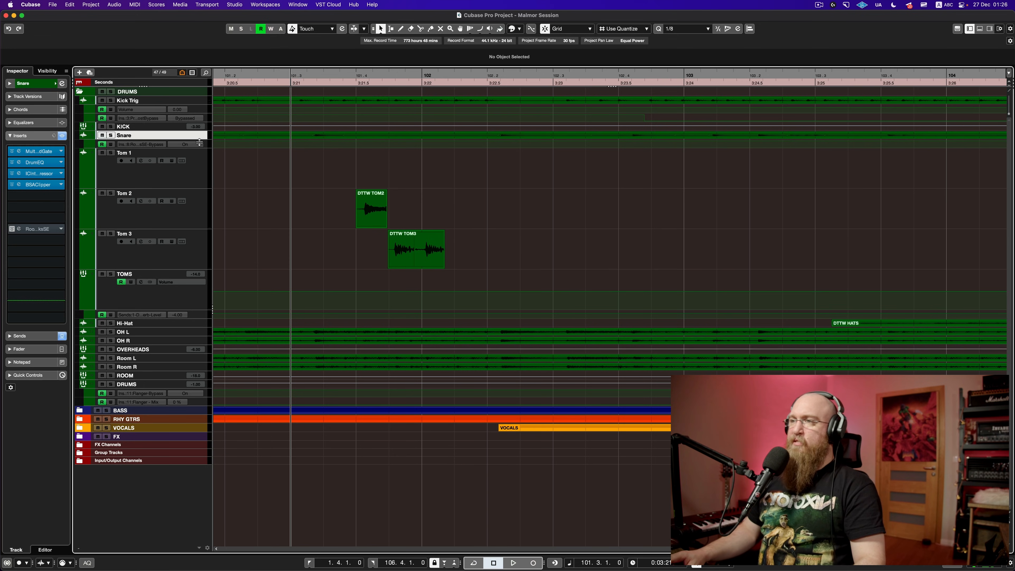
pyautogui.moveTo(198, 142); pyautogui.dragTo(203, 176)
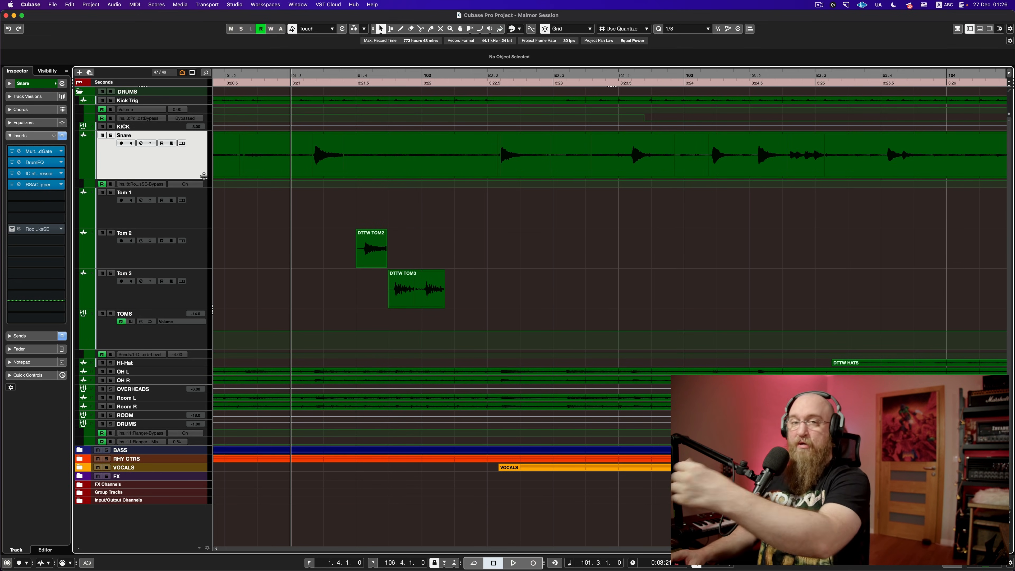
pyautogui.moveTo(203, 176); pyautogui.dragTo(205, 144)
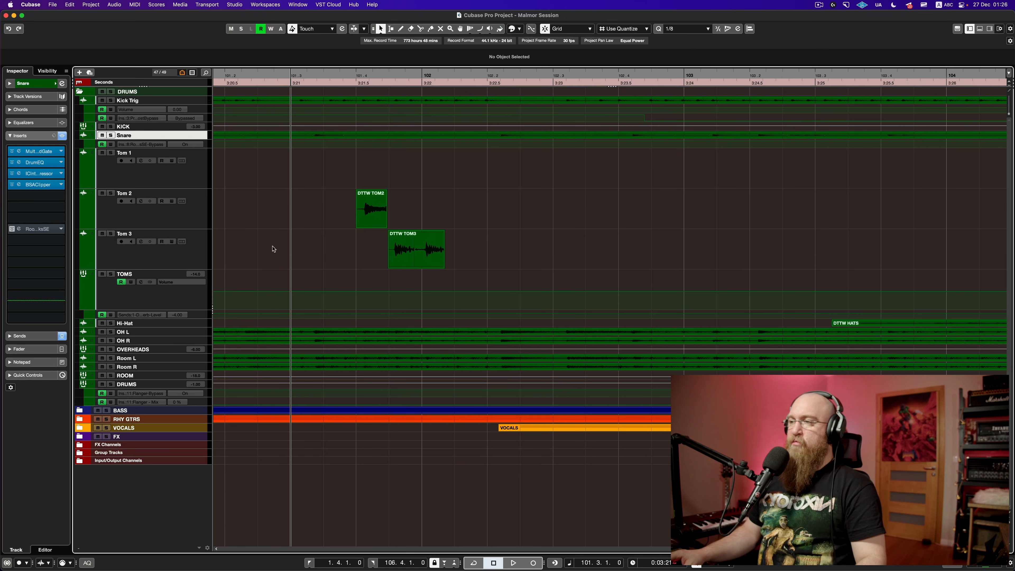
pyautogui.press('g')
pyautogui.press('g')
pyautogui.press('g')
pyautogui.press('g')
pyautogui.press('g')
pyautogui.press('g')
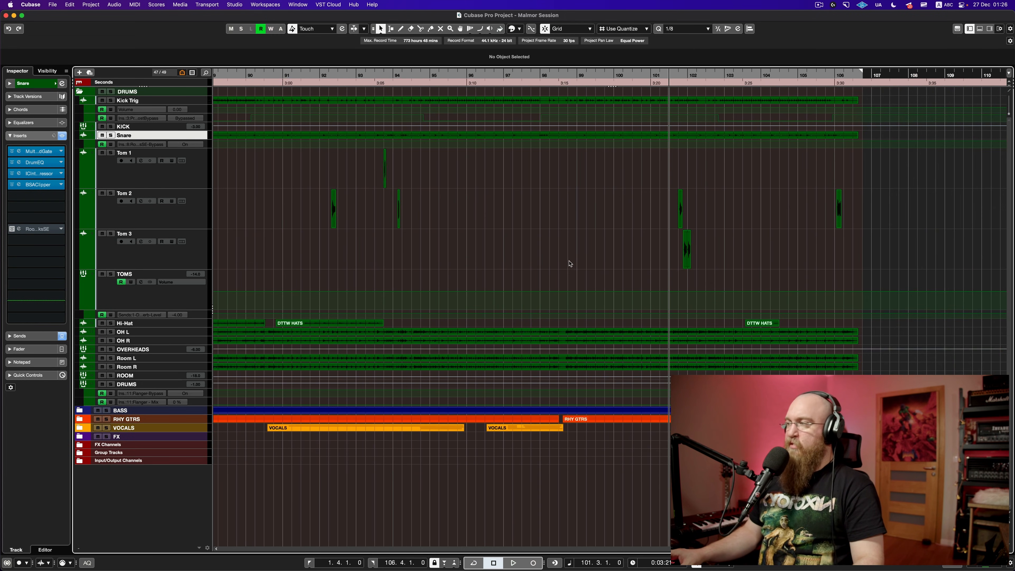
pyautogui.press('space')
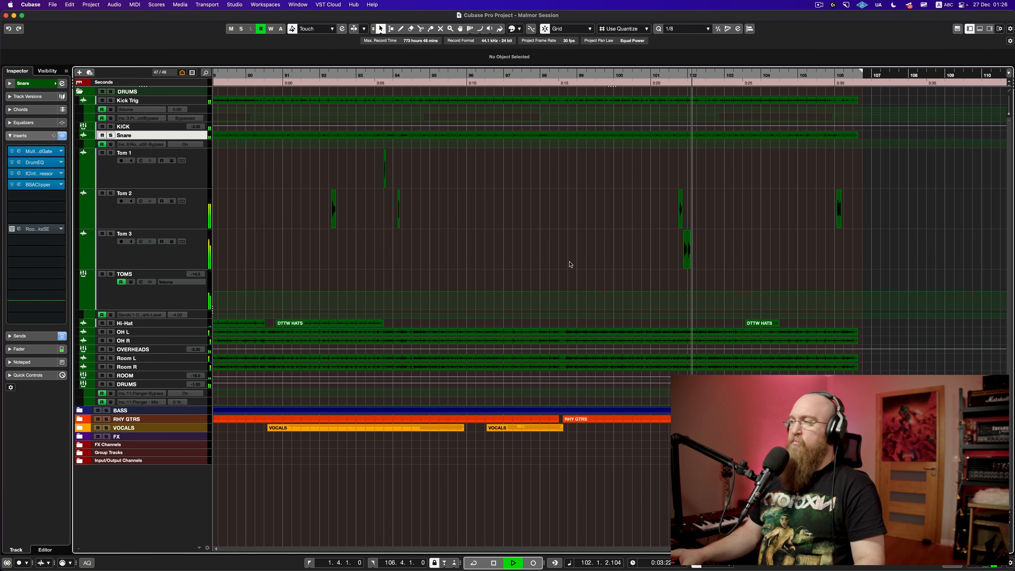
pyautogui.press('space')
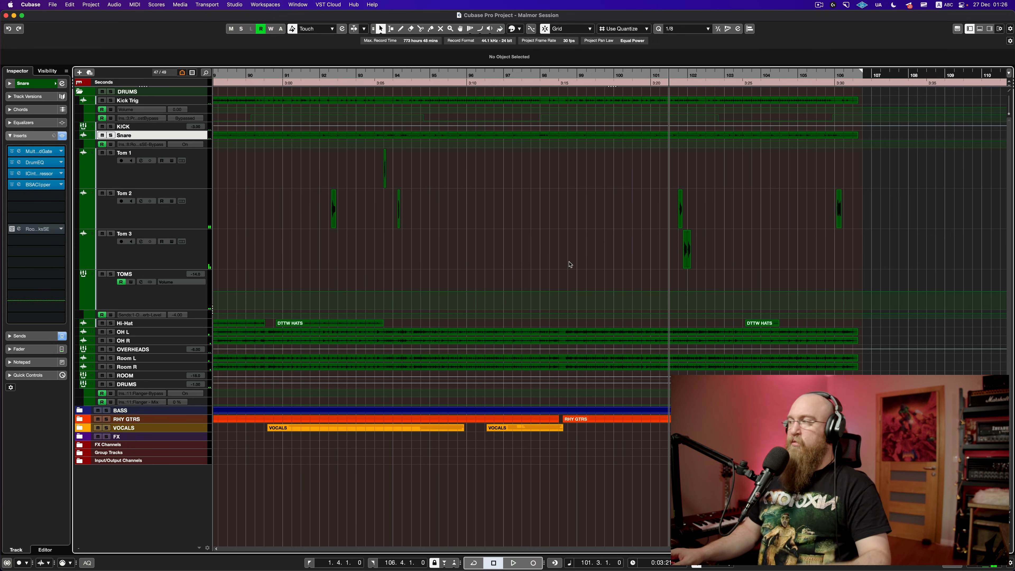
# Step: Shrink Tom 1, Tom 2, Tom 3 and TOMS to minimum height, save, and zoom to the full project
pyautogui.click(201, 173)
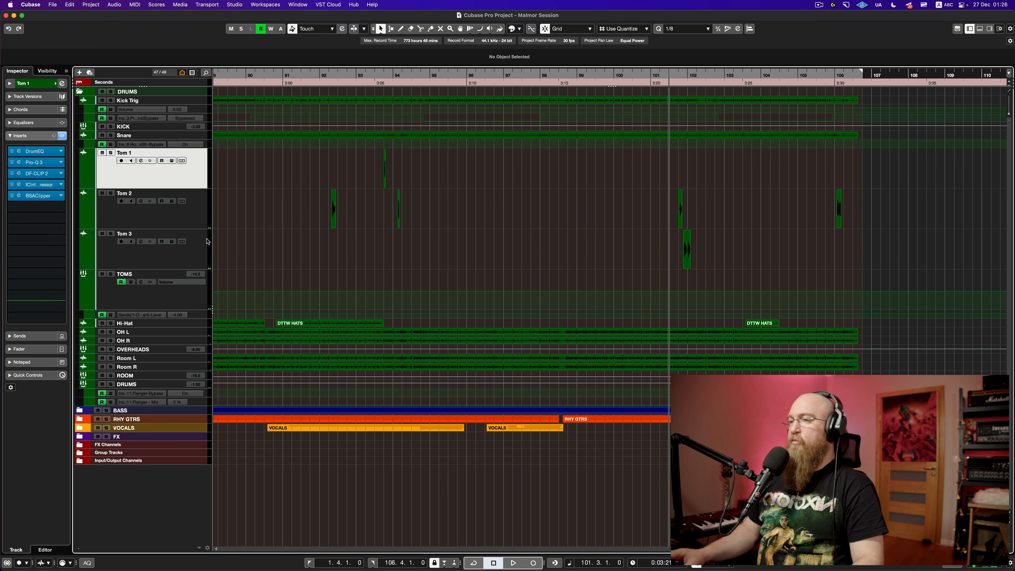
pyautogui.keyDown('shift'); pyautogui.click(197, 289); pyautogui.keyUp('shift')
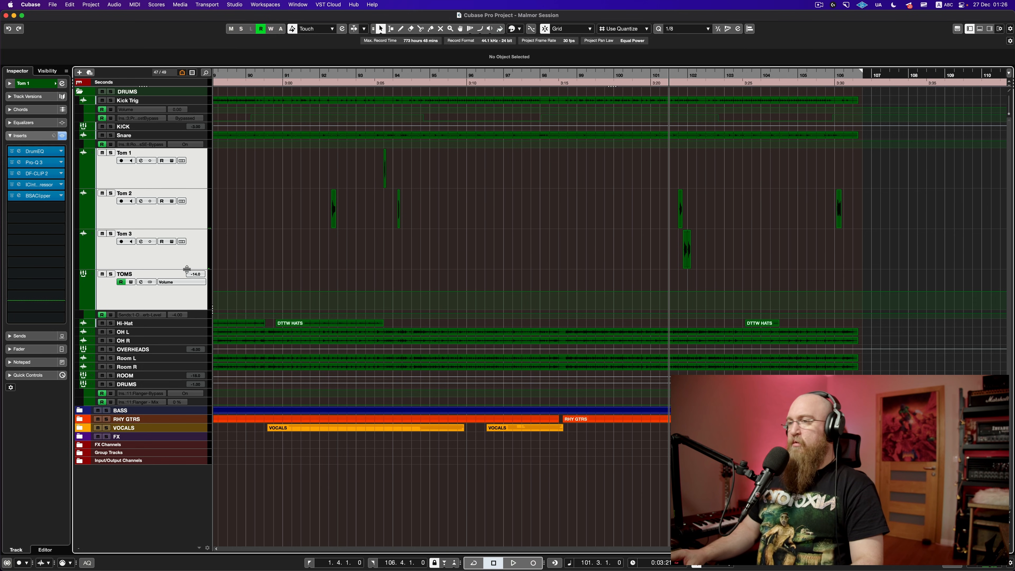
pyautogui.moveTo(187, 269); pyautogui.dragTo(183, 238)
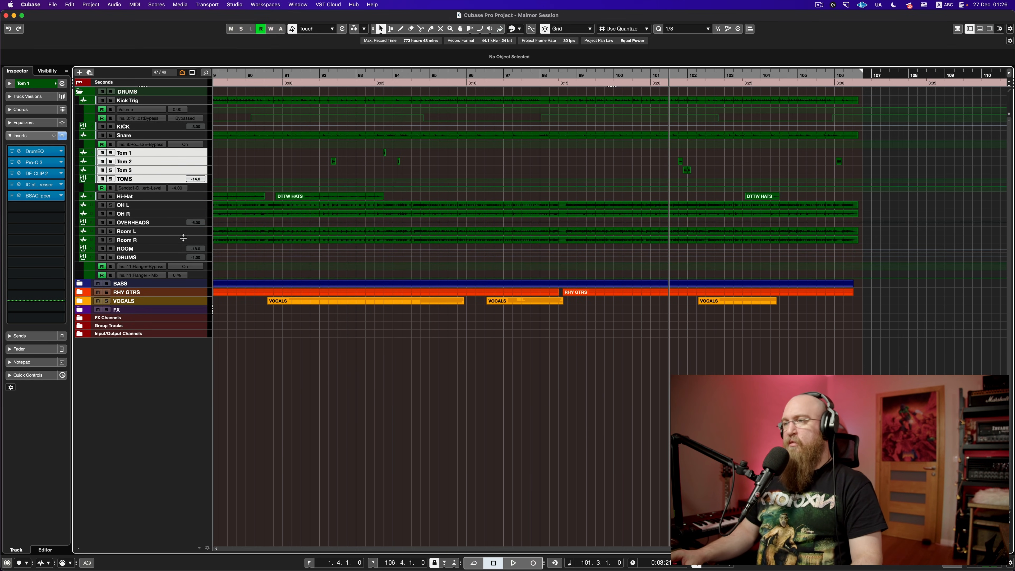
pyautogui.press('super+s')
pyautogui.hotkey('shift', 'f')
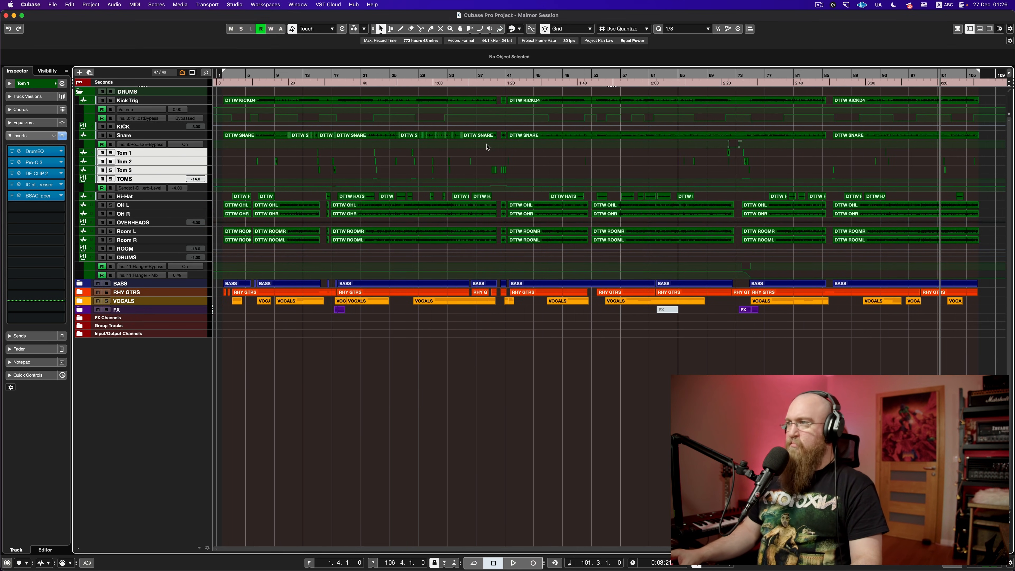
# Step: Save the project, select the Hi-Hat track, and audition it zoomed in around bar 17
pyautogui.press('super+s')
pyautogui.hscroll(1, 487, 147)
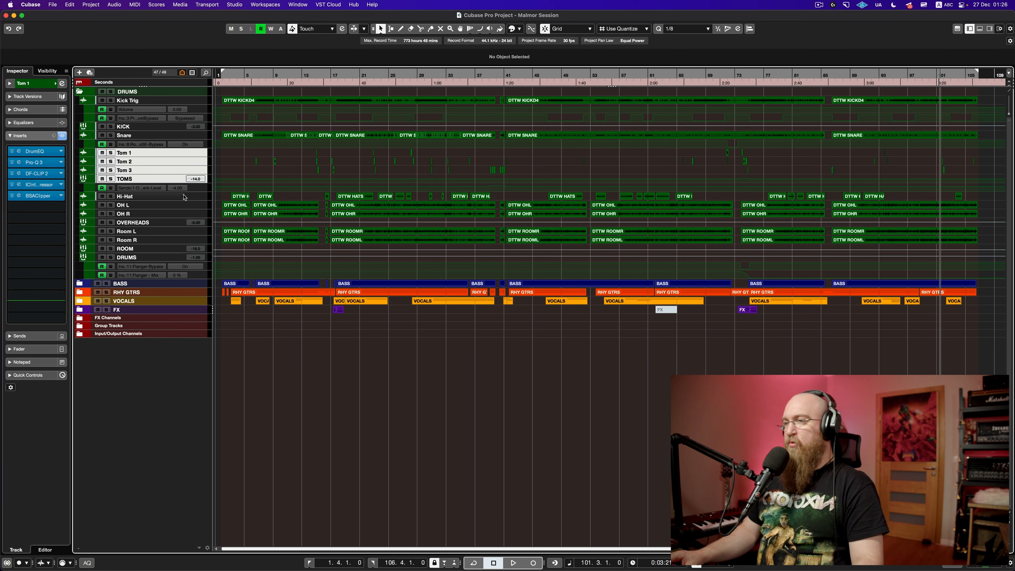
pyautogui.click(196, 200)
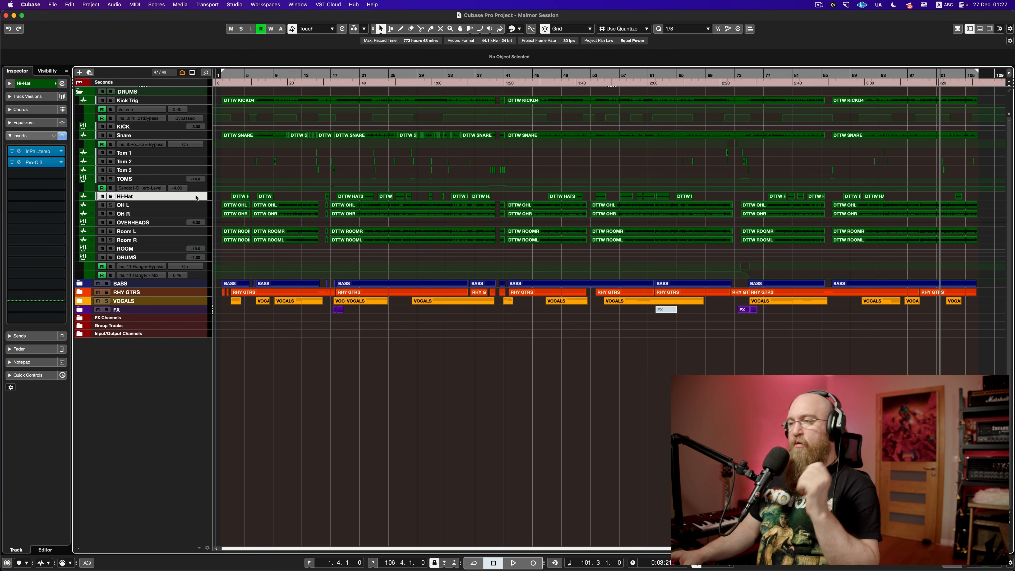
pyautogui.moveTo(350, 86); pyautogui.dragTo(335, 153)
pyautogui.press('space')
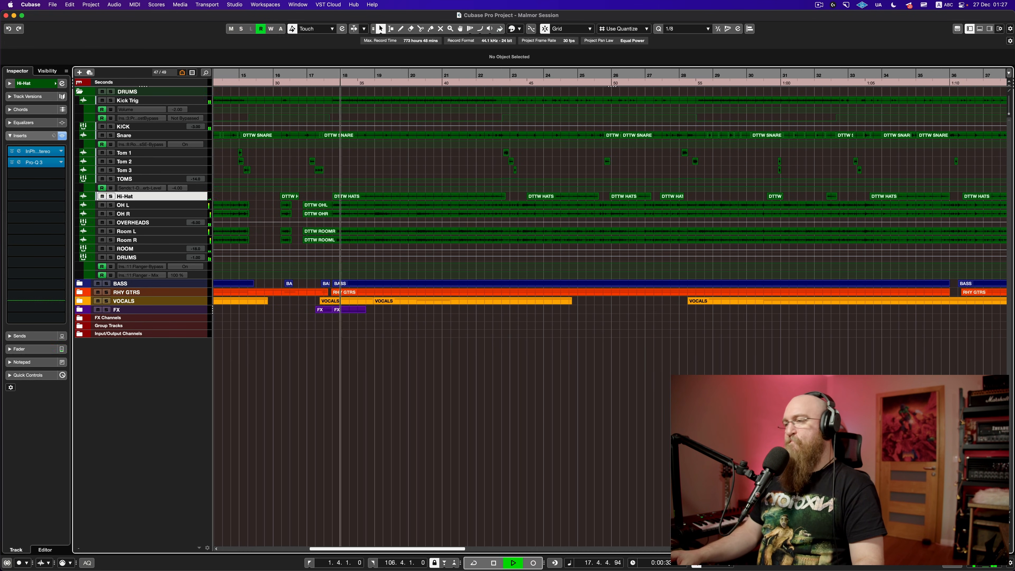
pyautogui.press('space')
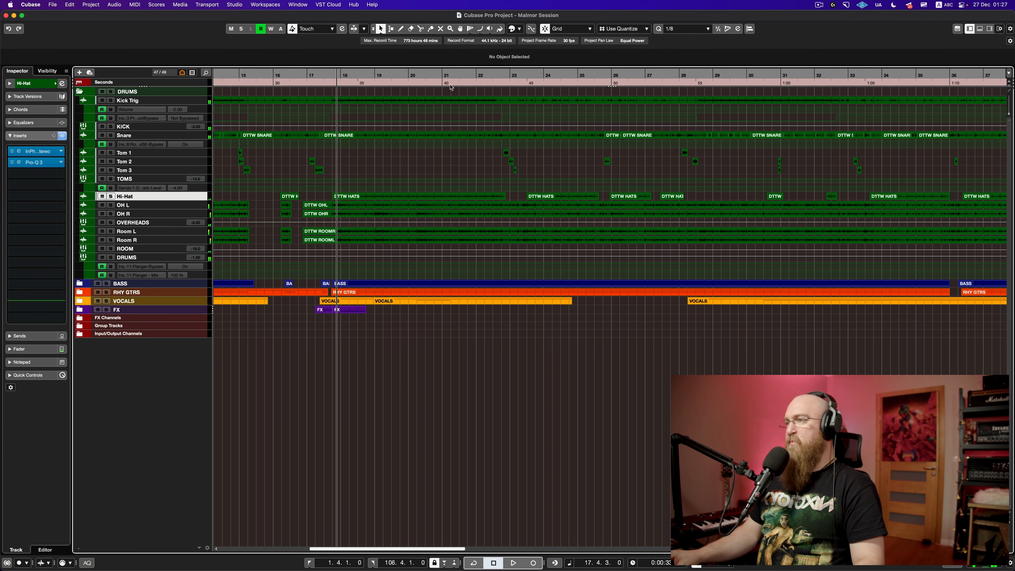
# Step: Audition the hi-hat again from bar 9, then solo the OVERHEADS track
pyautogui.hscroll(-10, 346, 99)
pyautogui.click(363, 78)
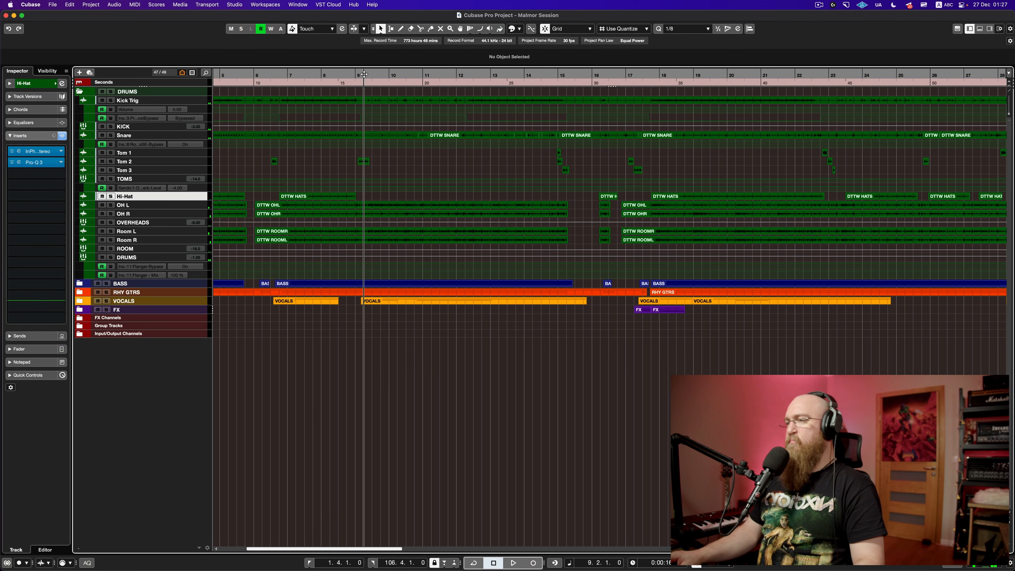
pyautogui.press('space')
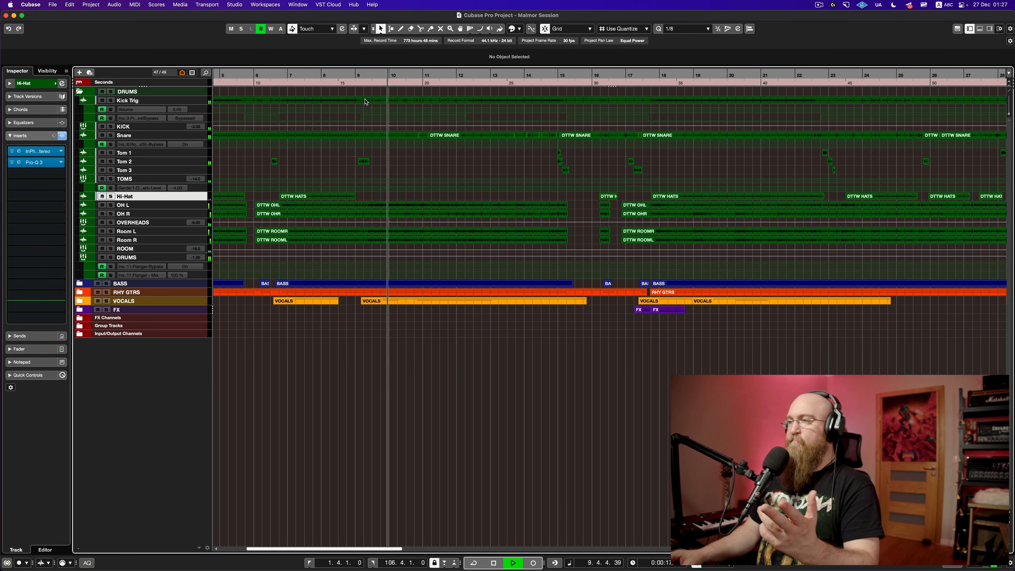
pyautogui.press('space')
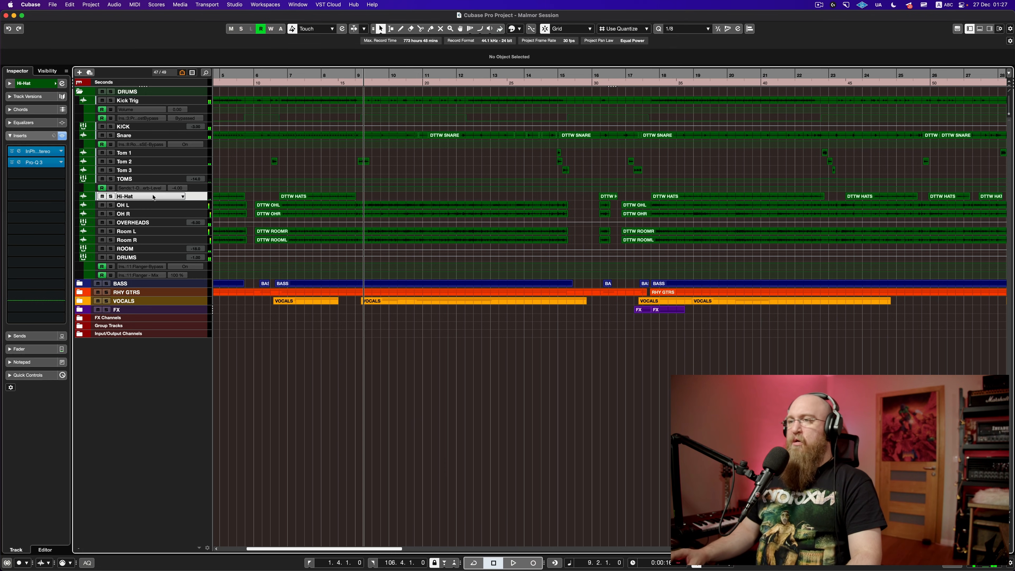
pyautogui.click(112, 223)
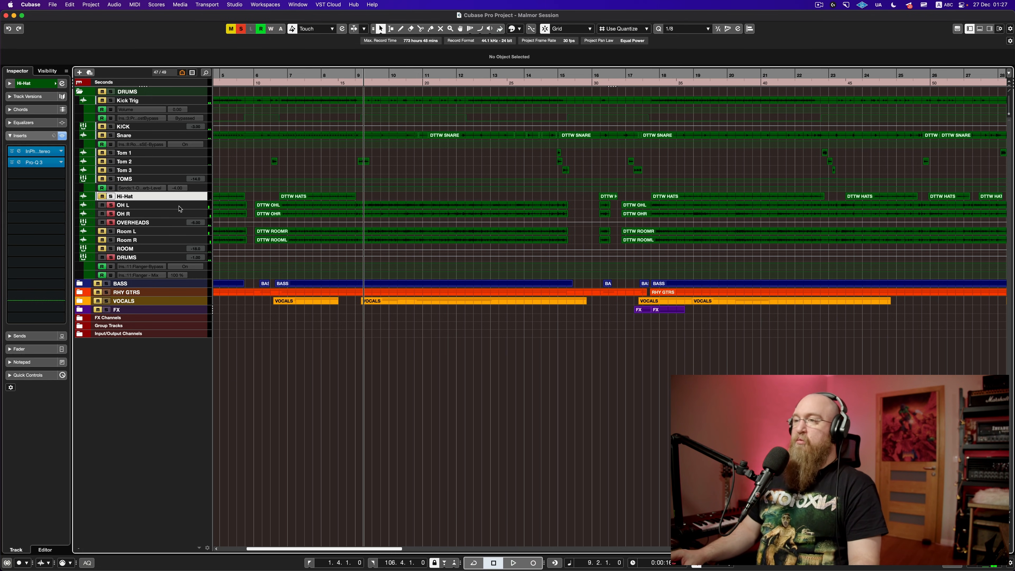
# Step: Select the OVERHEADS track and play the soloed overheads with their inserts active
pyautogui.click(160, 223)
pyautogui.press('space')
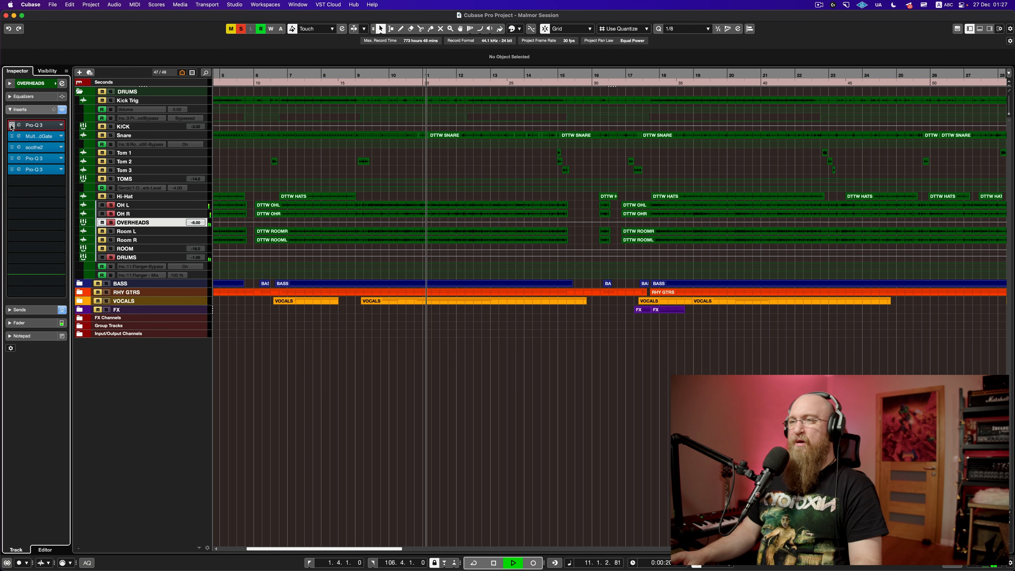
pyautogui.press('space')
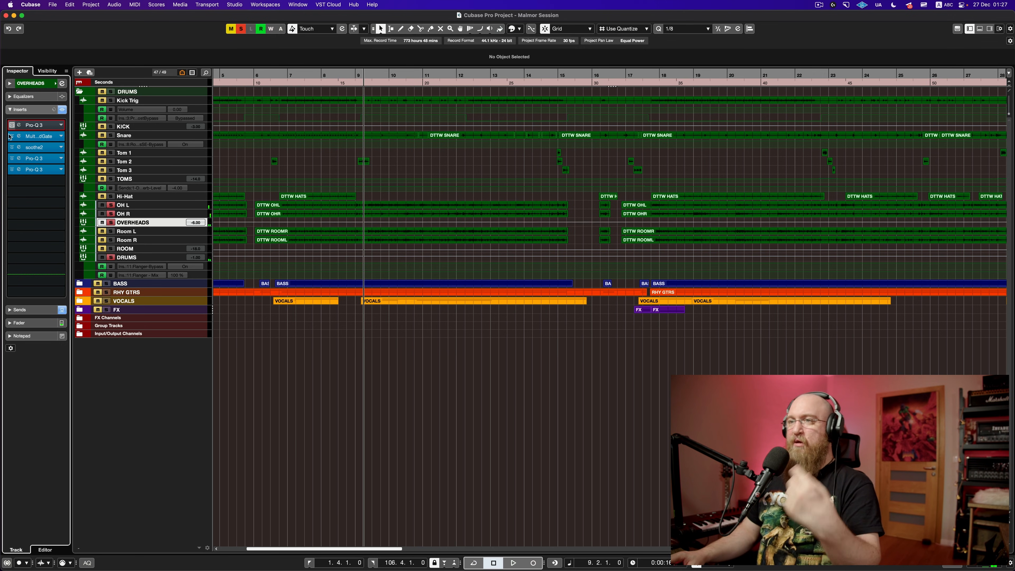
# Step: Bypass both Pro-Q 3s, soothe2 and the Multi Band Gate, then play the unprocessed overheads
pyautogui.click(12, 158)
pyautogui.click(12, 170)
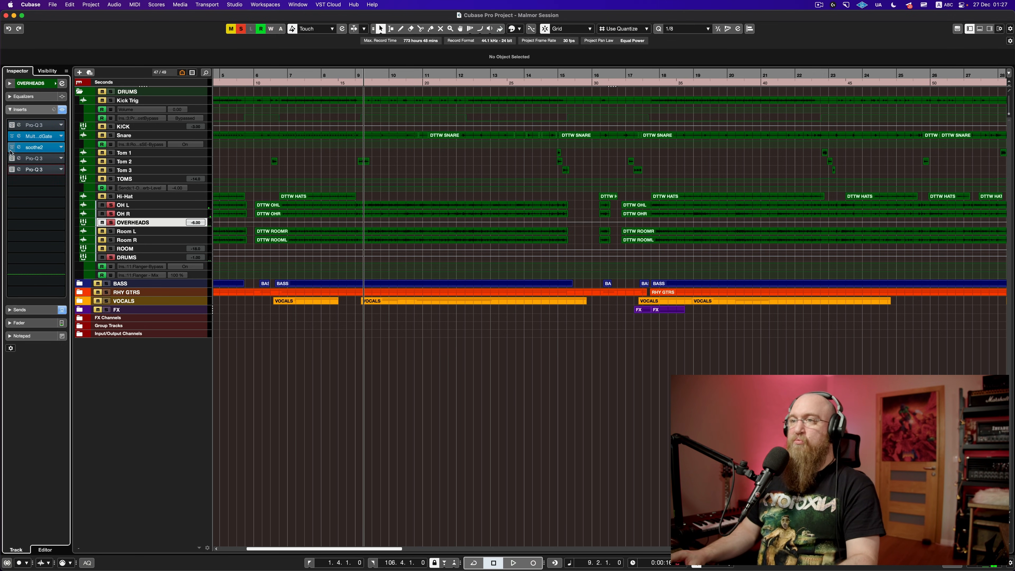
pyautogui.click(12, 147)
pyautogui.click(12, 135)
pyautogui.press('space')
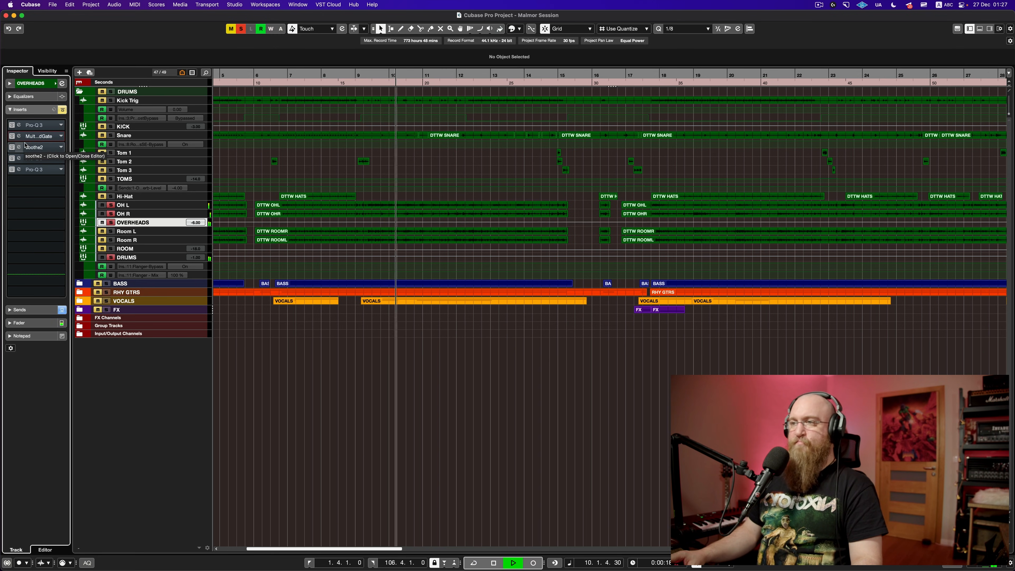
pyautogui.press('space')
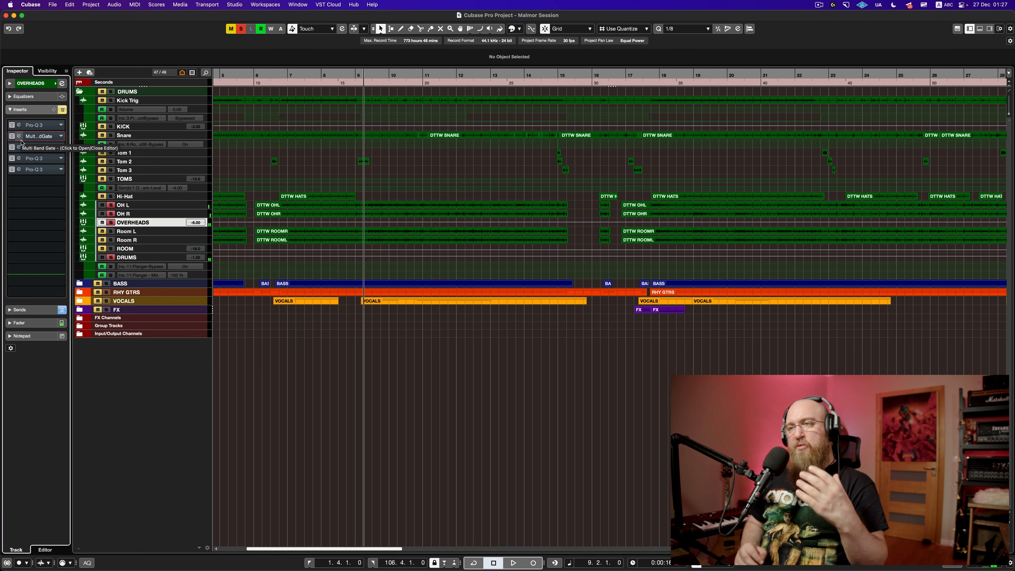
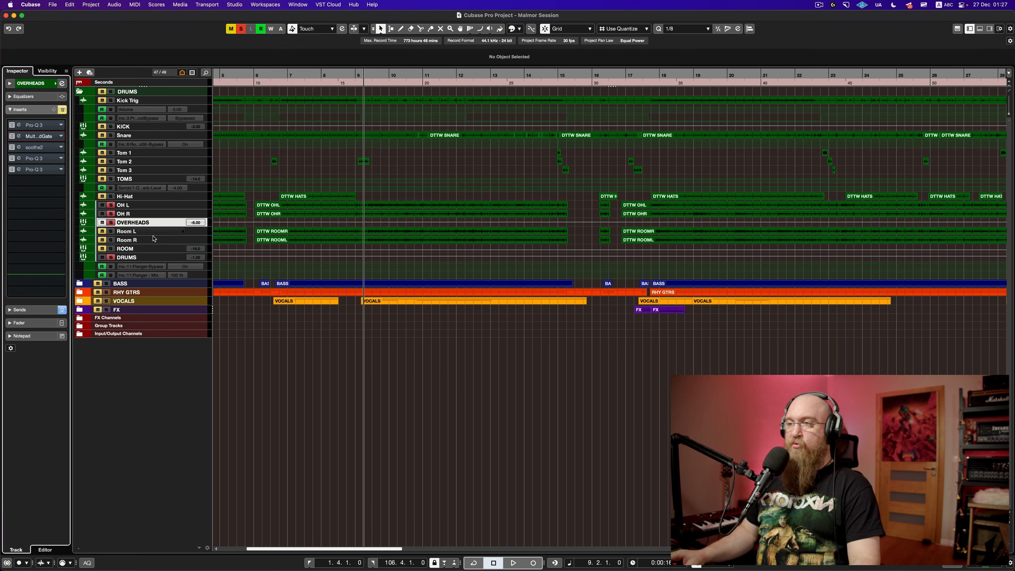
# Step: Select and solo the ROOM track, then play back the room mics
pyautogui.click(153, 248)
pyautogui.press('space')
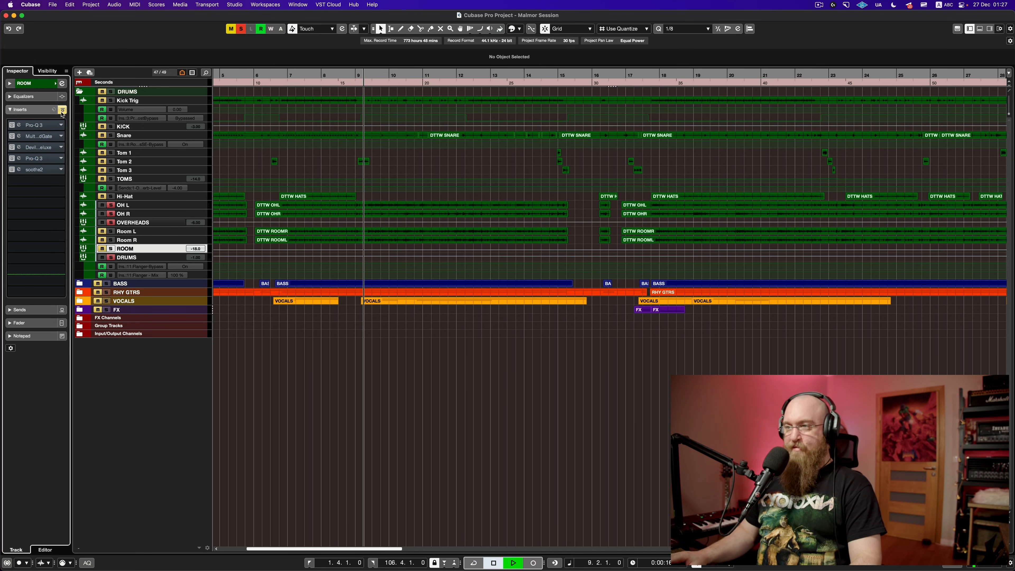
pyautogui.click(111, 250)
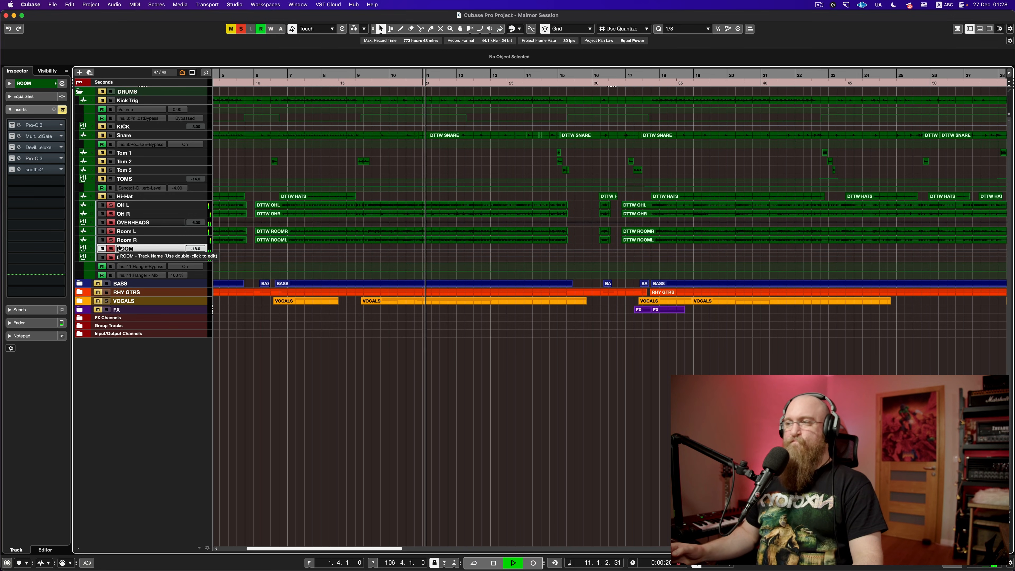
pyautogui.press('space')
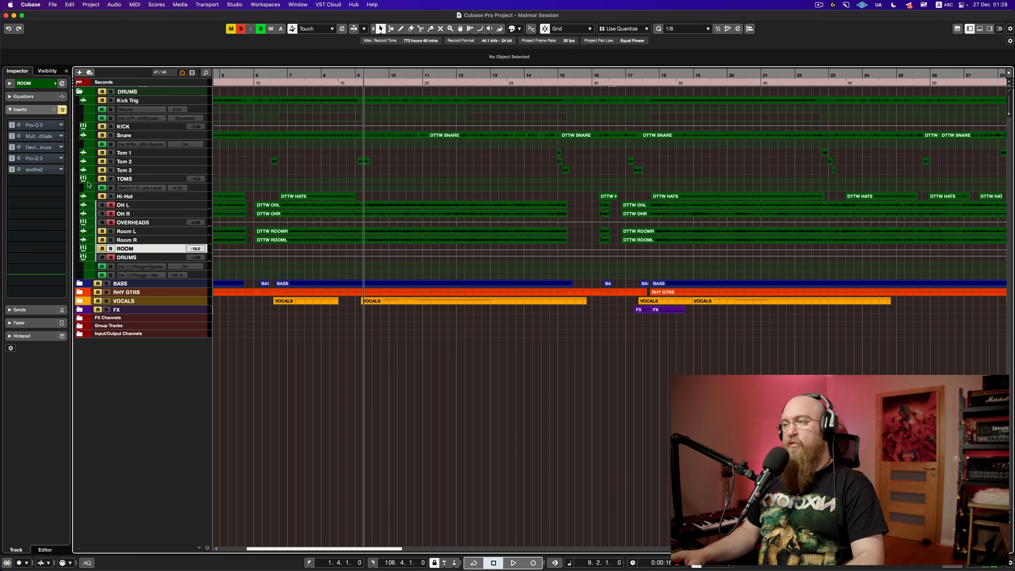
pyautogui.press('space')
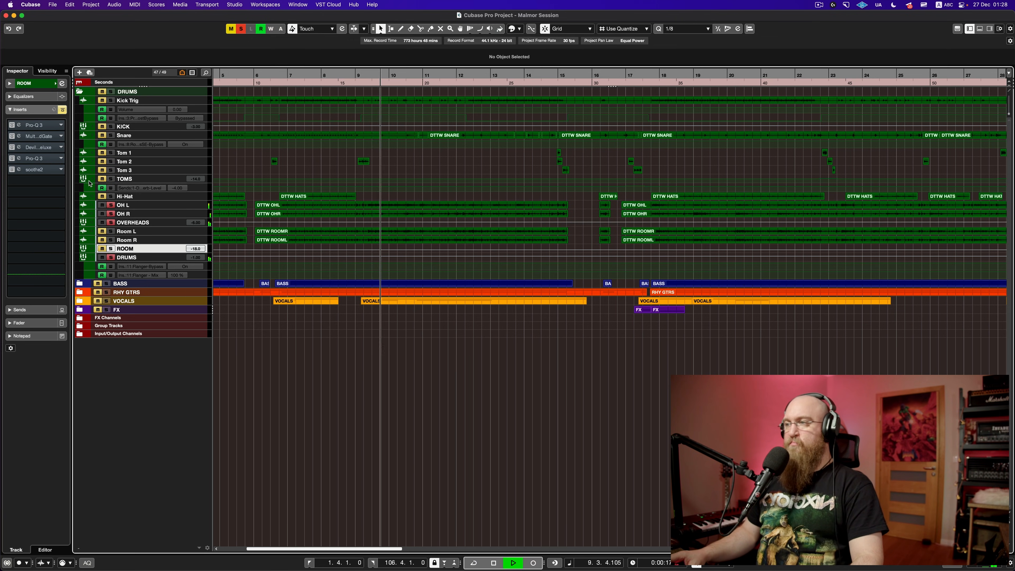
pyautogui.press('space')
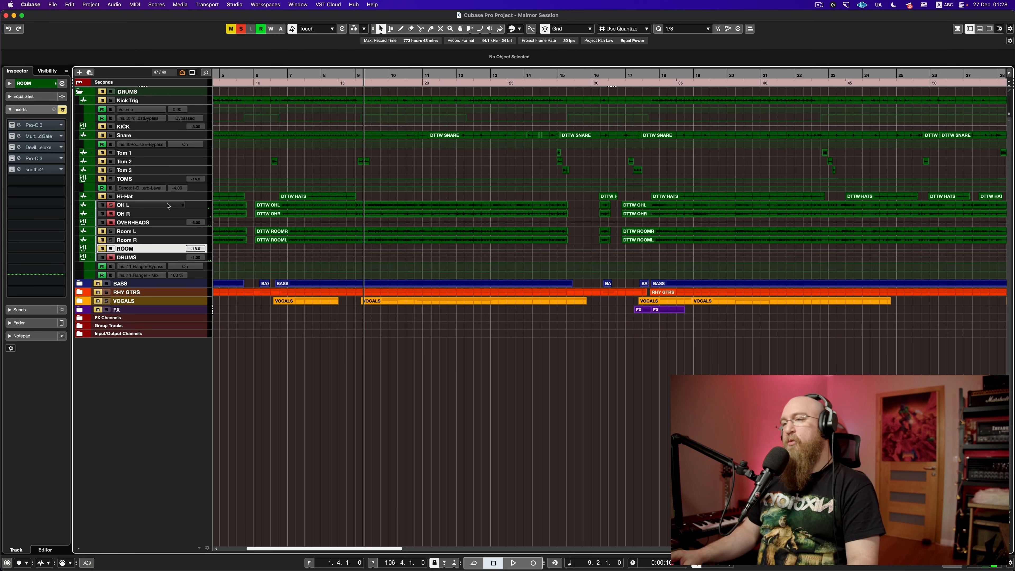
# Step: Audition the OVERHEADS through Pro-Q 3, then bring up its Multi Band Gate (228/5000 Hz, -20 dB)
pyautogui.click(159, 224)
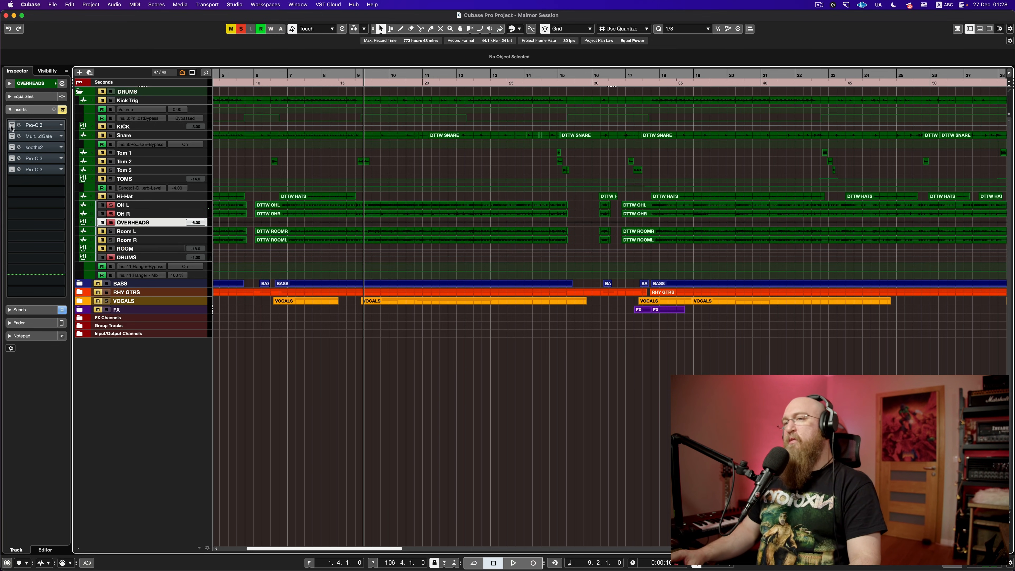
pyautogui.click(34, 125)
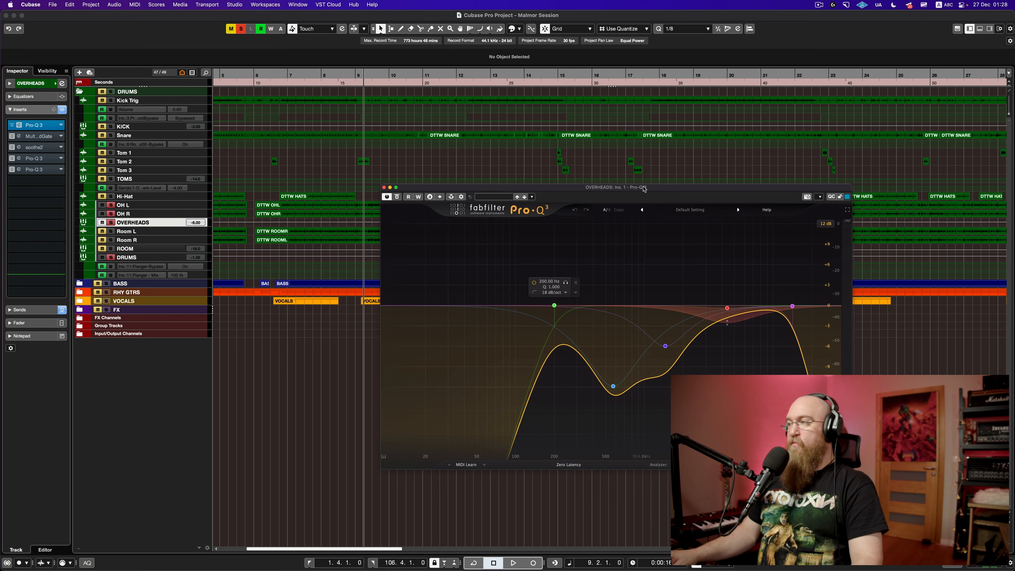
pyautogui.moveTo(645, 188); pyautogui.dragTo(475, 160)
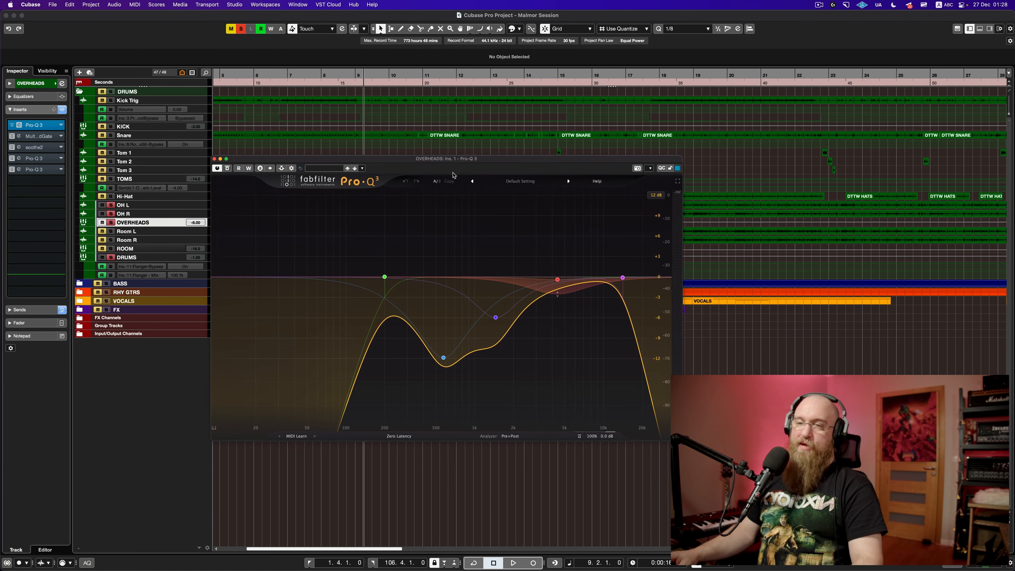
pyautogui.press('space')
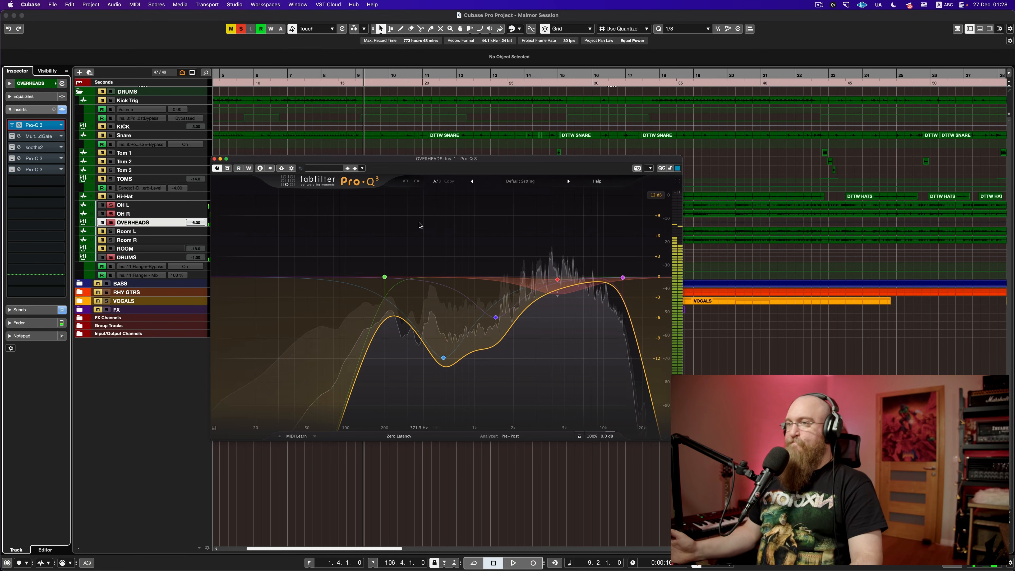
pyautogui.press('space')
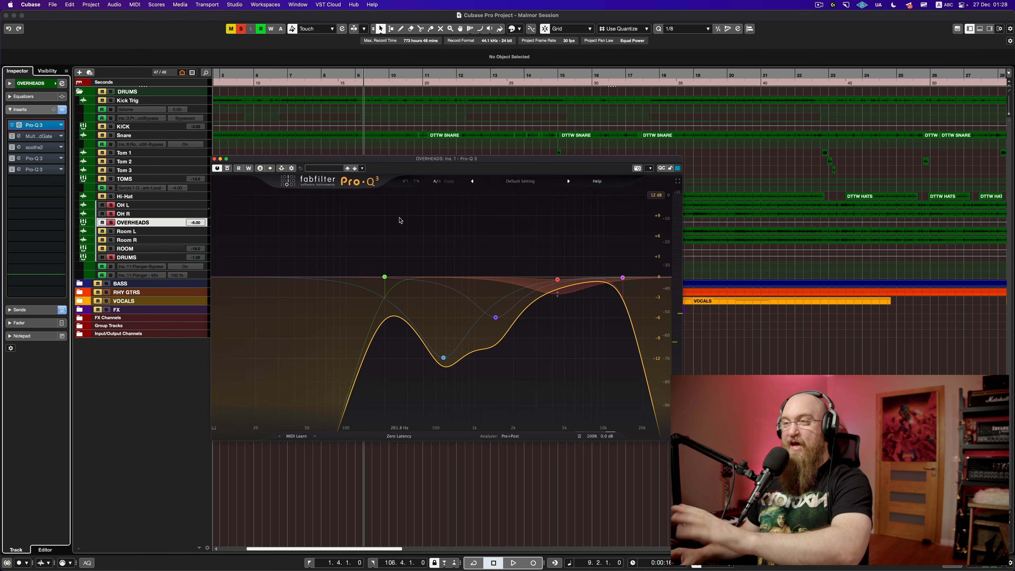
pyautogui.click(48, 139)
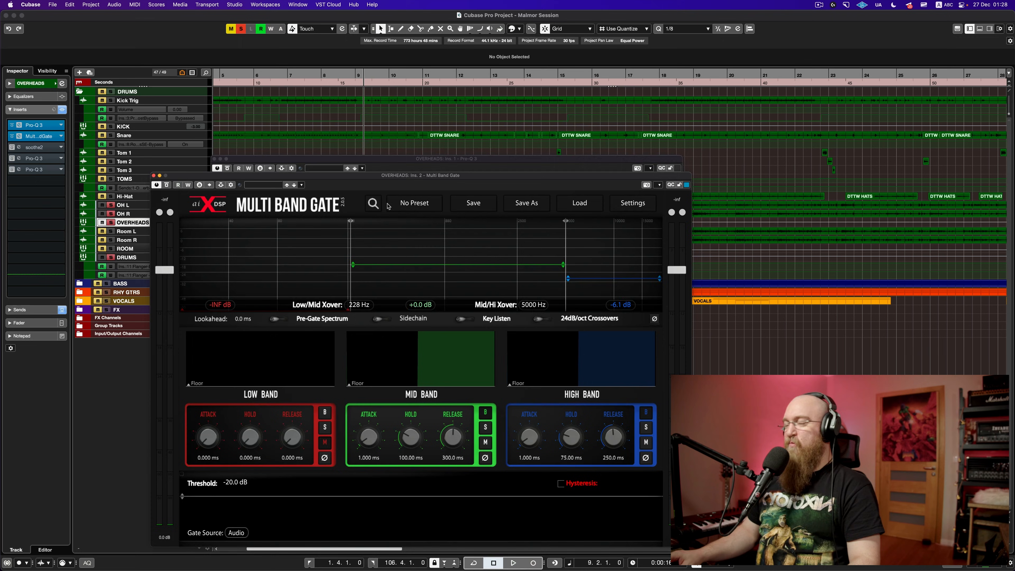
# Step: Close the overheads' Pro-Q 3 window and reposition the Multi Band Gate
pyautogui.moveTo(389, 163); pyautogui.dragTo(420, 110)
pyautogui.click(246, 107)
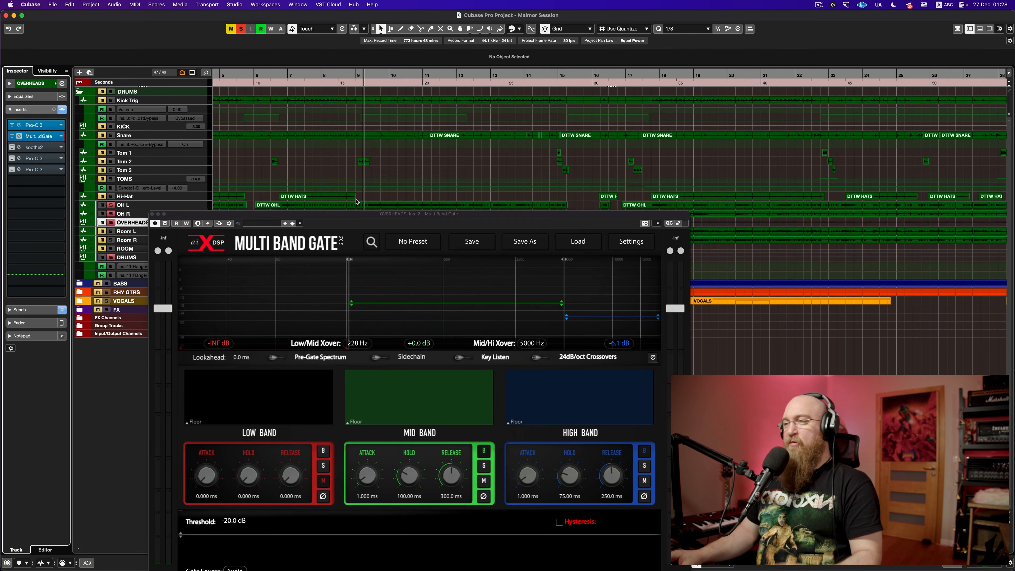
pyautogui.moveTo(379, 216); pyautogui.dragTo(363, 79)
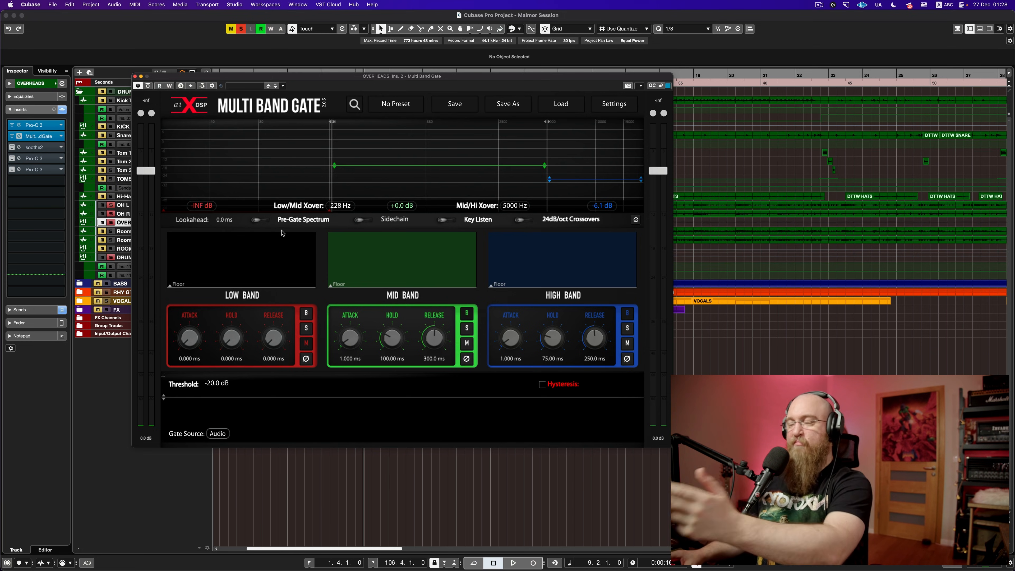
# Step: Compare the overheads with the gate active and bypassed, then bring up soothe2 on Cymbal smooth
pyautogui.press('space')
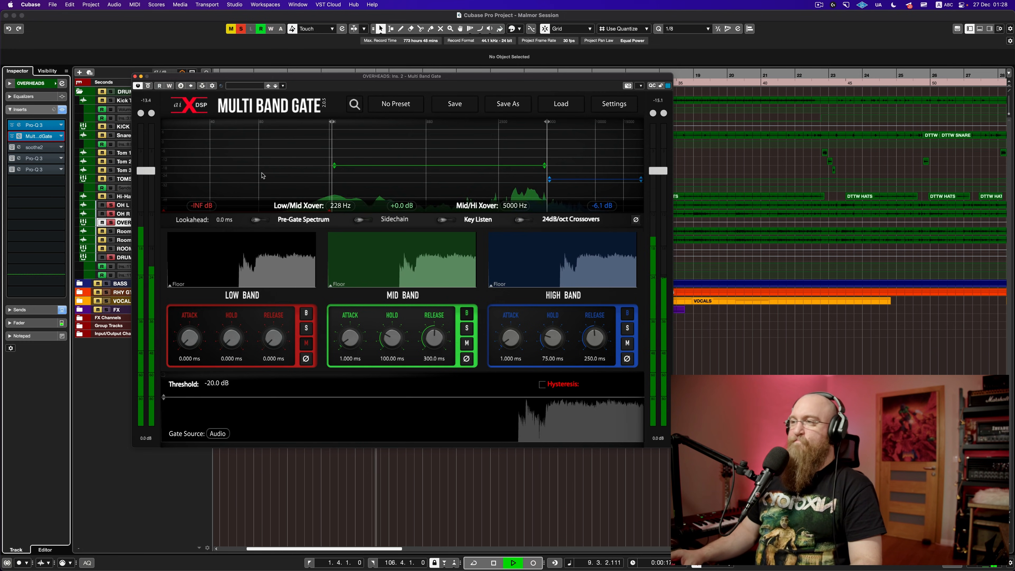
pyautogui.moveTo(149, 88); pyautogui.dragTo(226, 119)
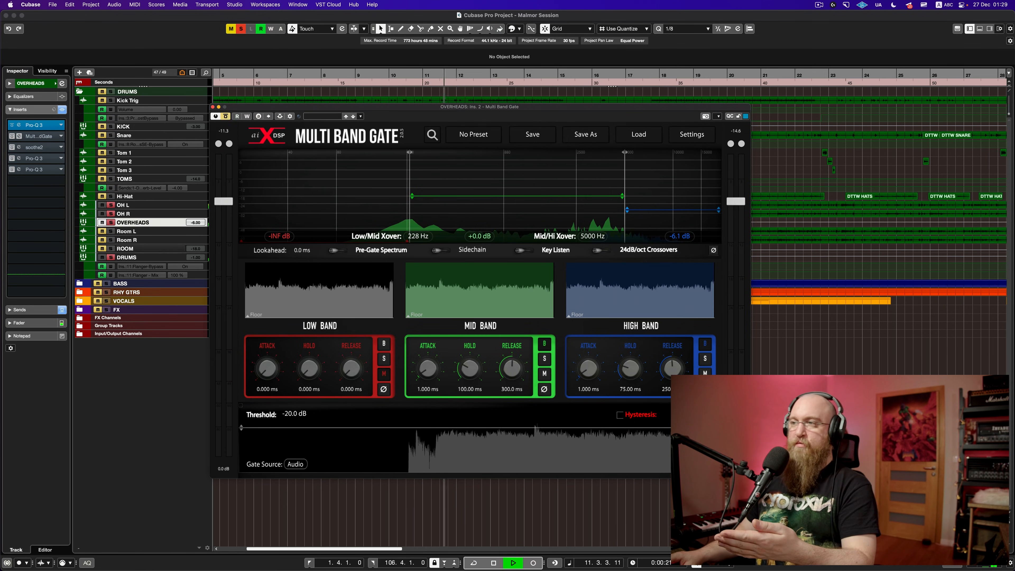
pyautogui.press('space')
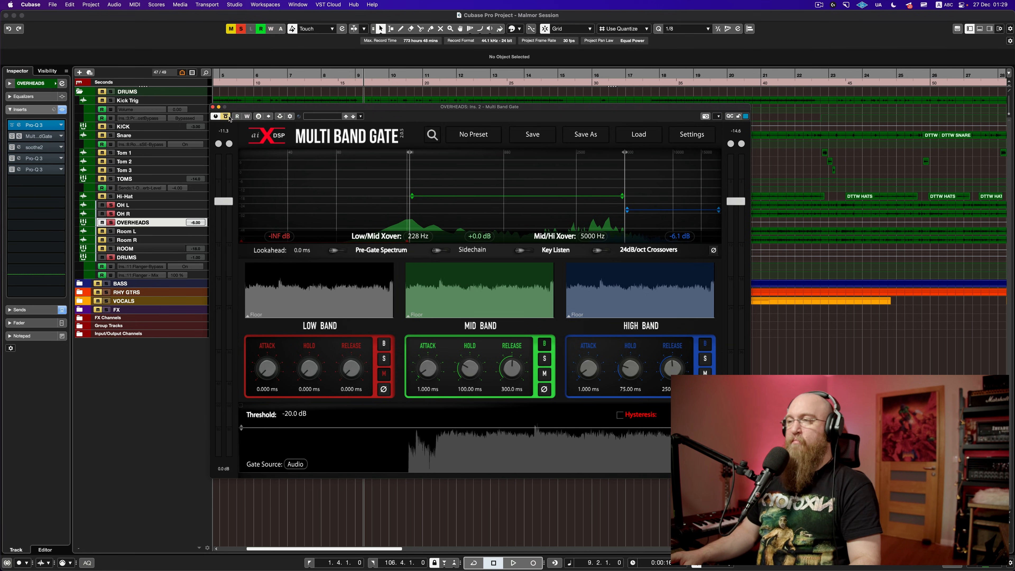
pyautogui.press('space')
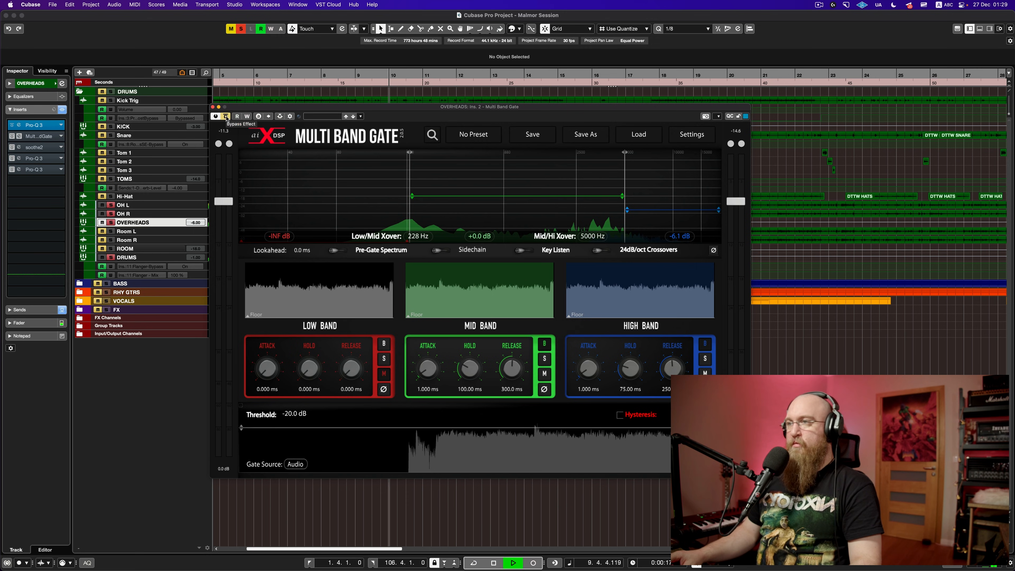
pyautogui.click(226, 117)
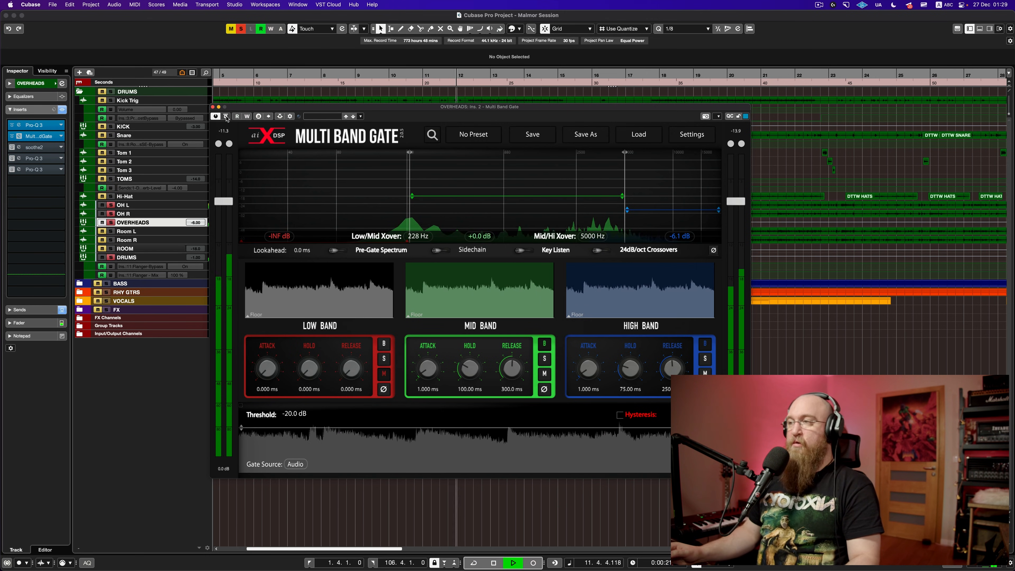
pyautogui.press('space')
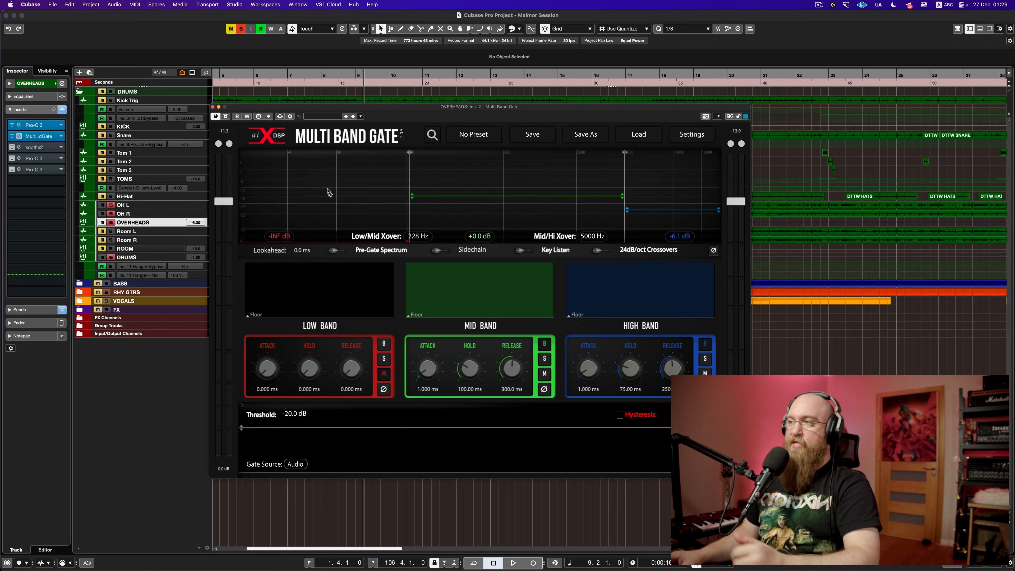
pyautogui.click(11, 148)
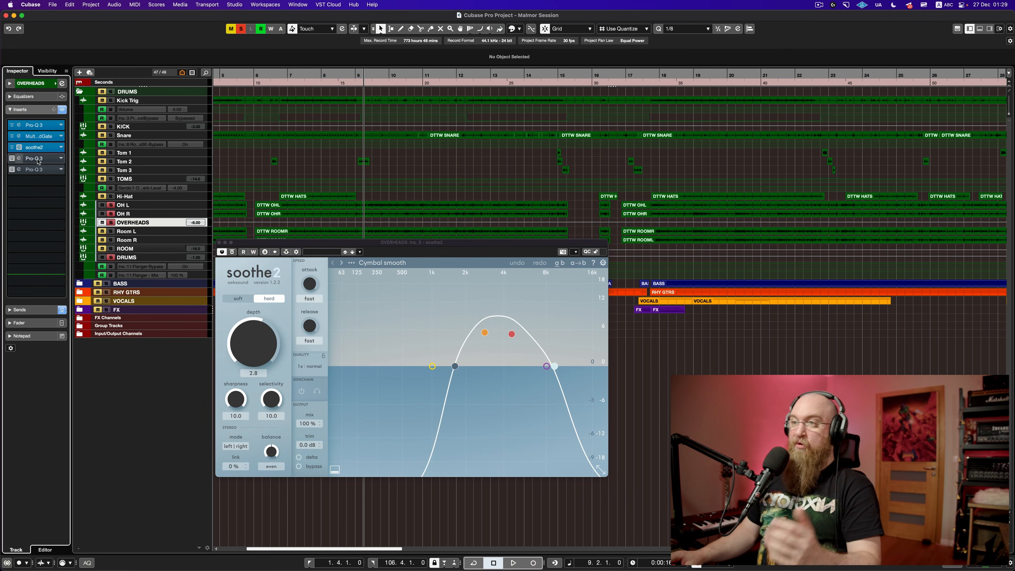
# Step: Audition the overheads through the fourth-insert Pro-Q 3 high-pass EQ
pyautogui.click(11, 158)
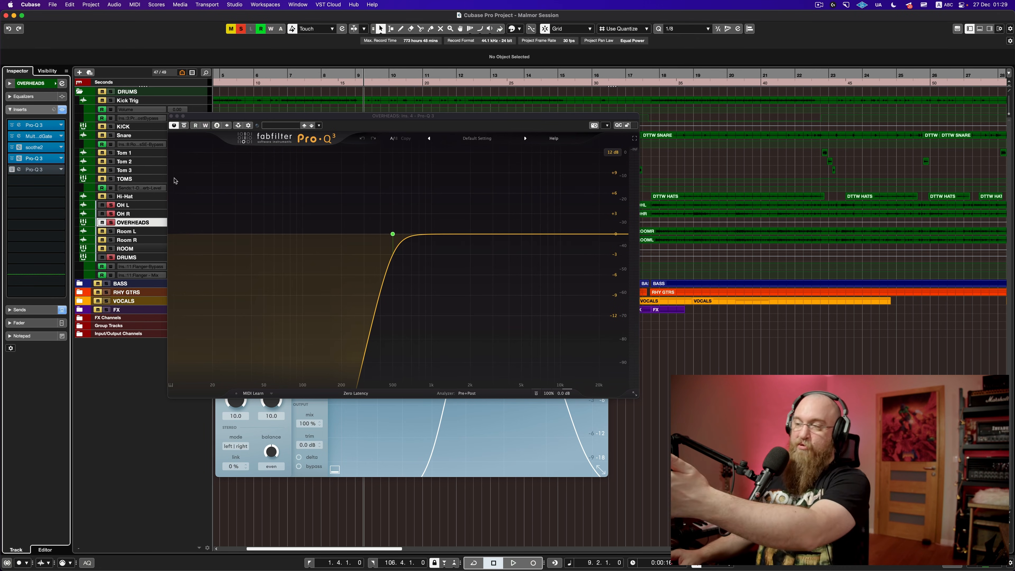
pyautogui.press('space')
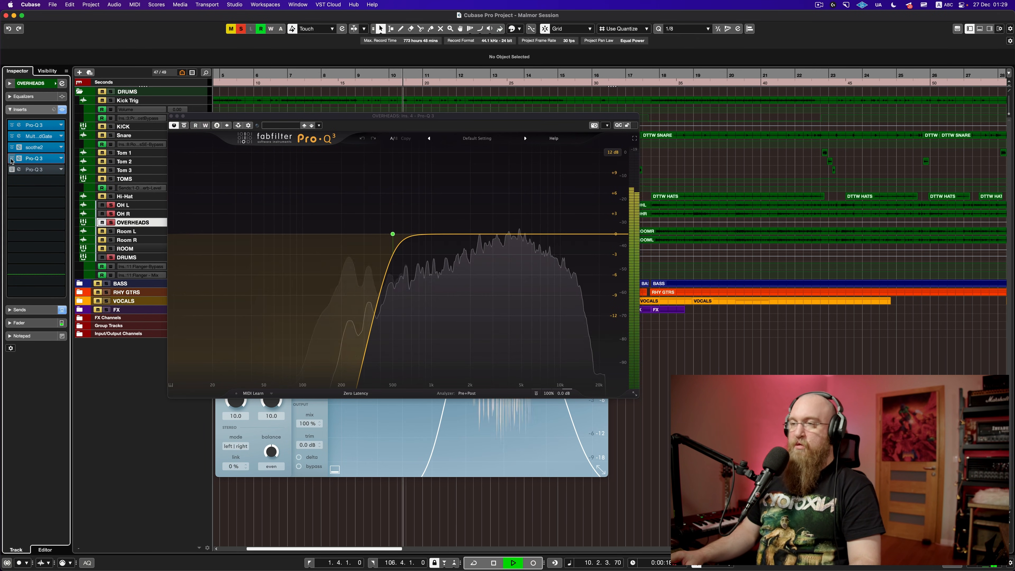
pyautogui.press('space')
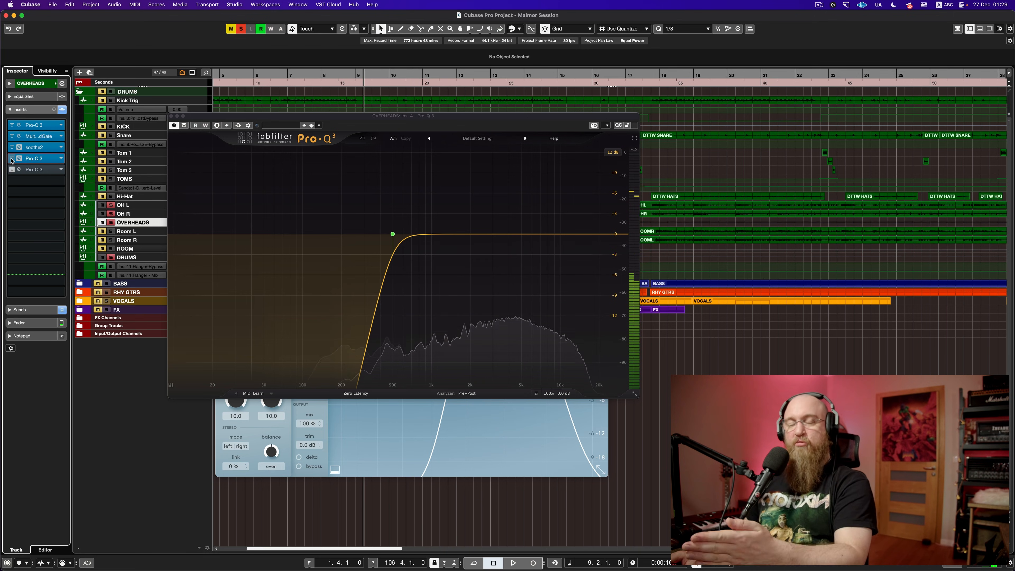
pyautogui.press('space')
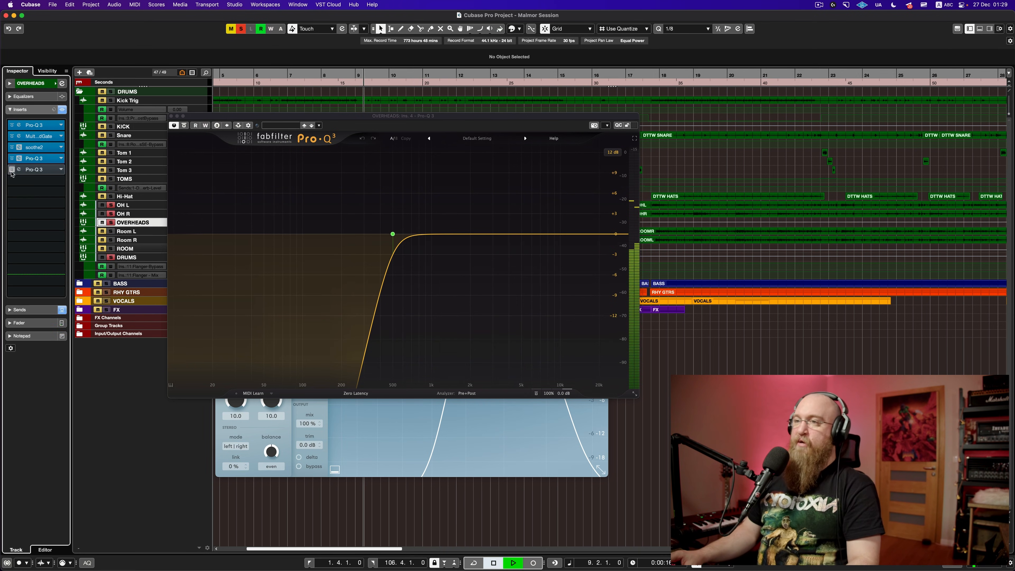
# Step: Check the fifth-insert Pro-Q 3, then close both Pro-Q 3 windows and soothe2
pyautogui.click(24, 172)
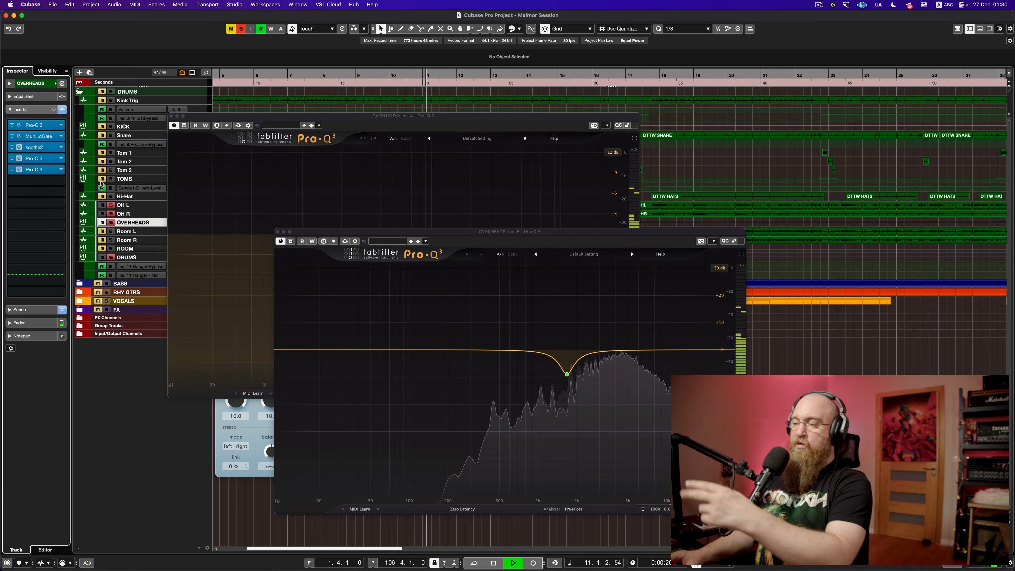
pyautogui.press('space')
pyautogui.moveTo(430, 234); pyautogui.dragTo(323, 118)
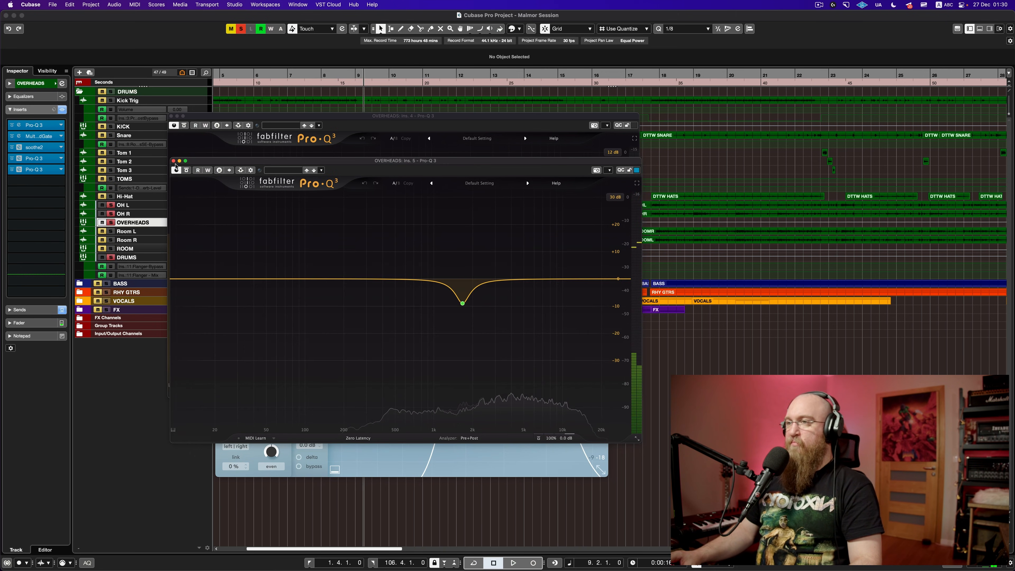
pyautogui.click(172, 117)
pyautogui.click(172, 117)
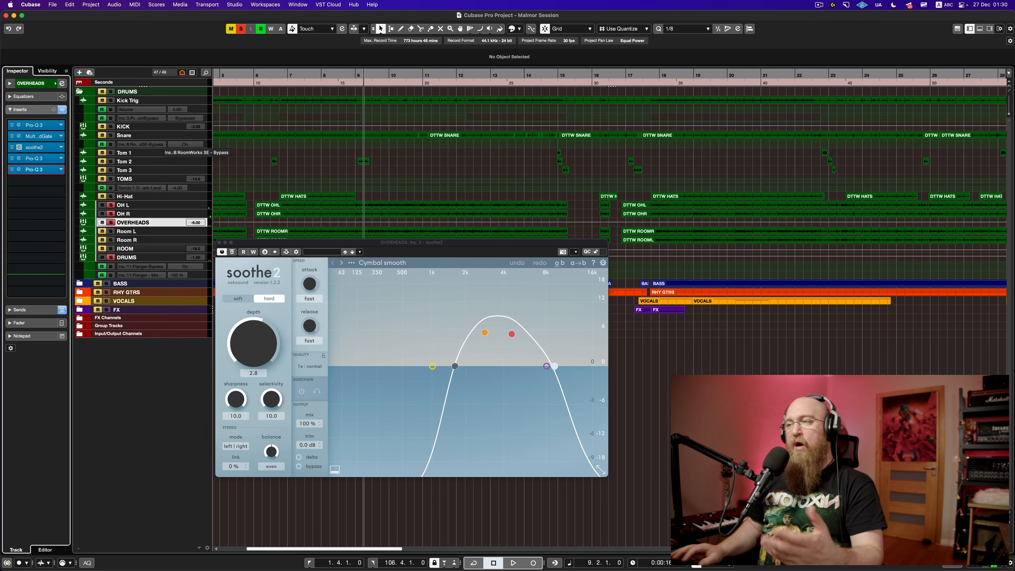
pyautogui.click(219, 243)
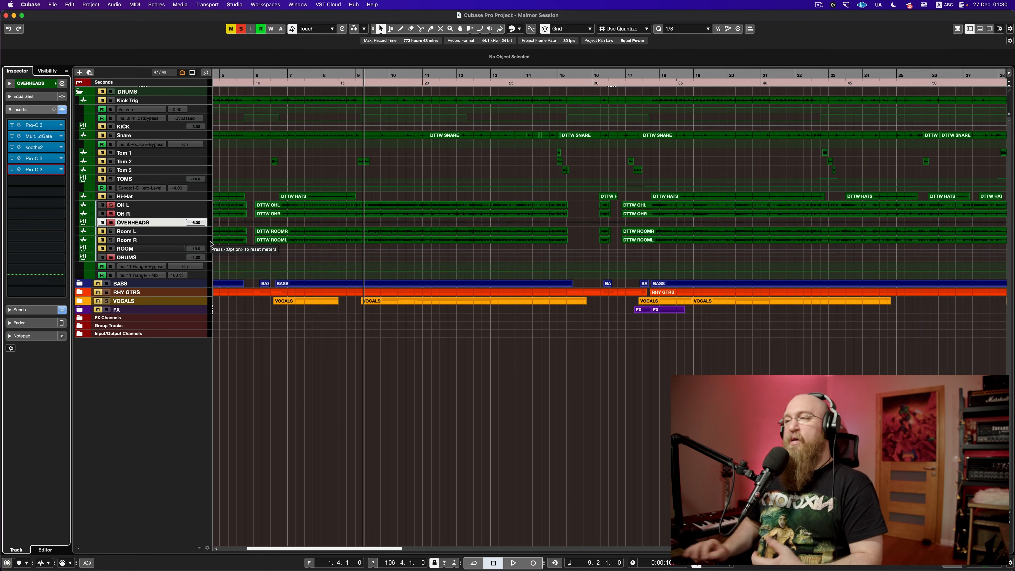
# Step: A/B the overheads with all inserts bypassed and active, then clear the solos and select Hi-Hat
pyautogui.click(63, 110)
pyautogui.press('space')
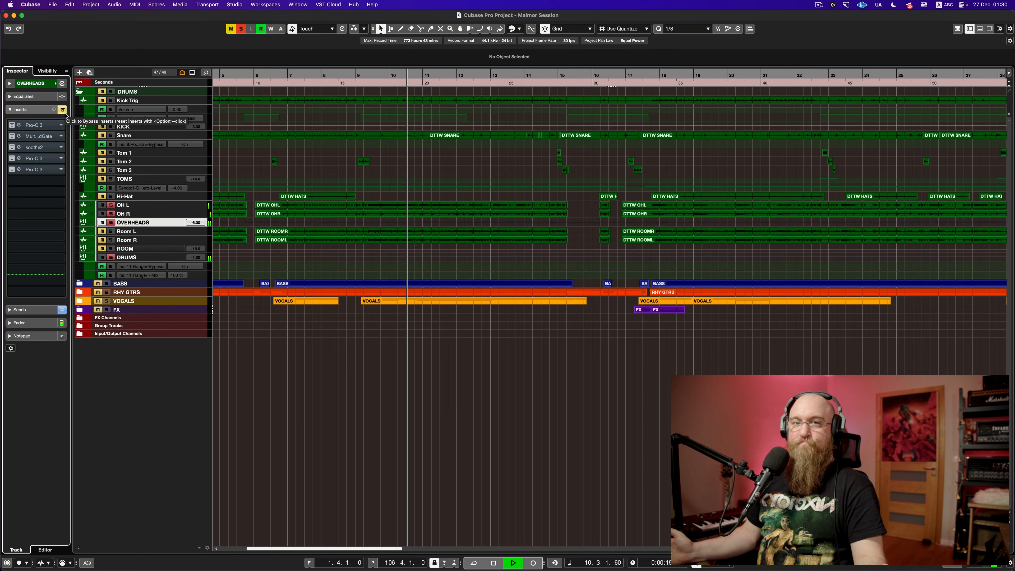
pyautogui.press('space')
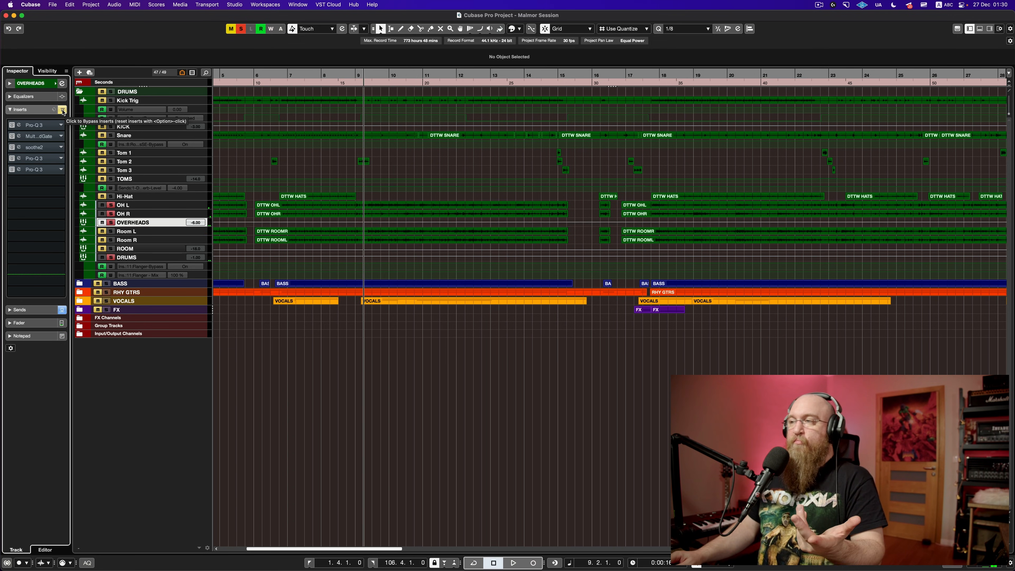
pyautogui.click(62, 112)
pyautogui.press('space')
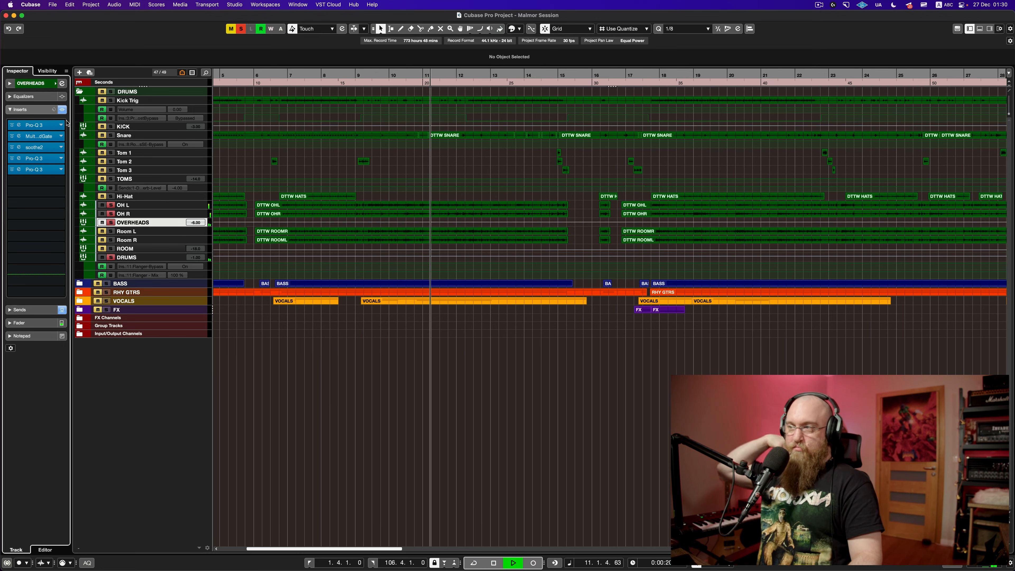
pyautogui.press('space')
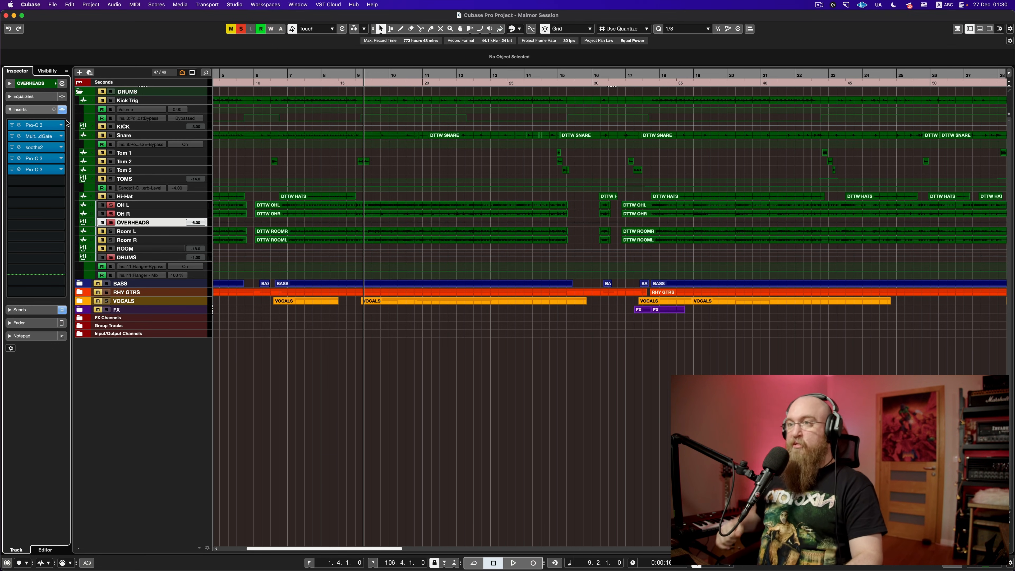
pyautogui.click(113, 212)
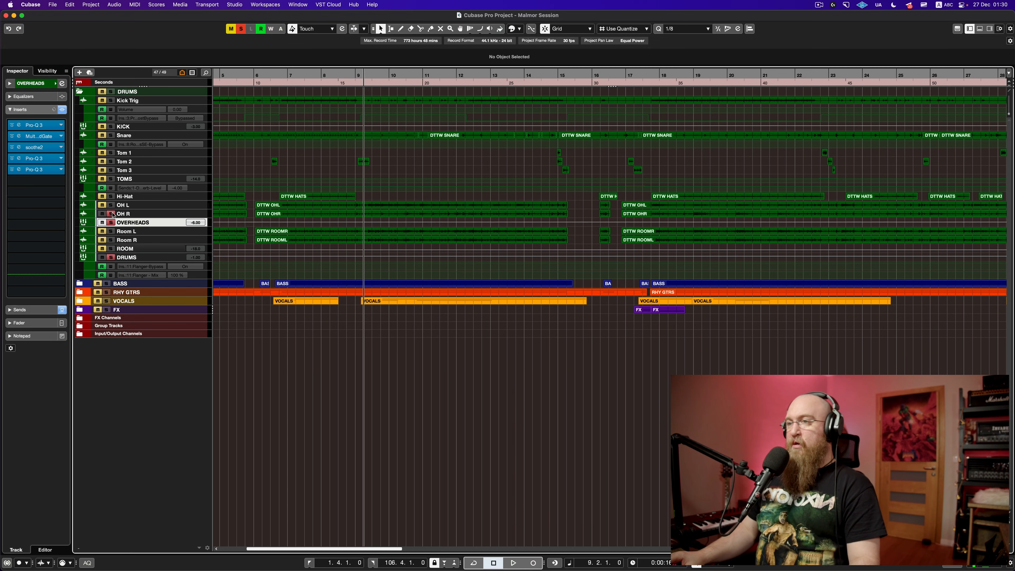
pyautogui.click(191, 198)
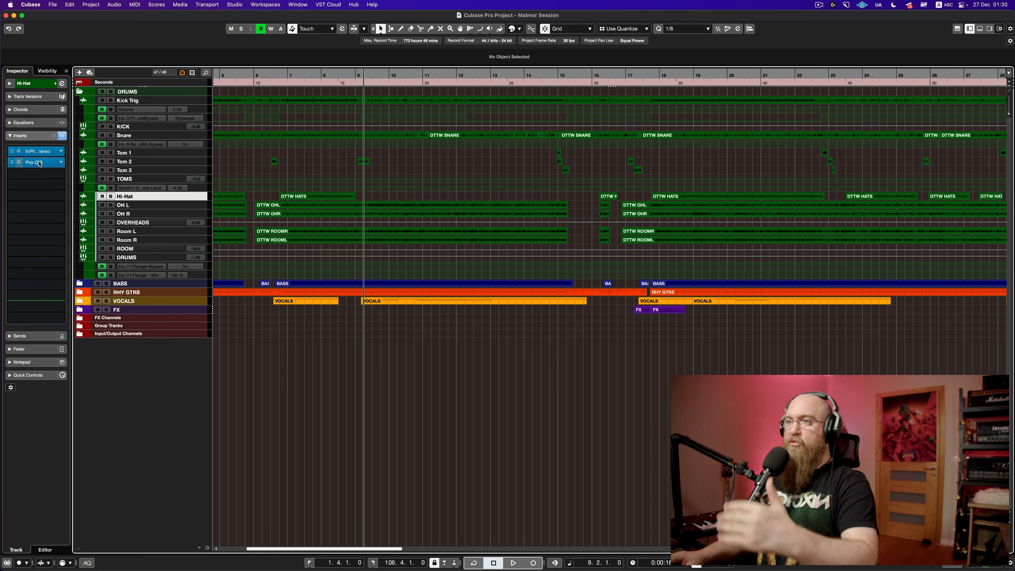
# Step: Look over the Hi-Hat's InPhase plugin window, then close it
pyautogui.click(19, 151)
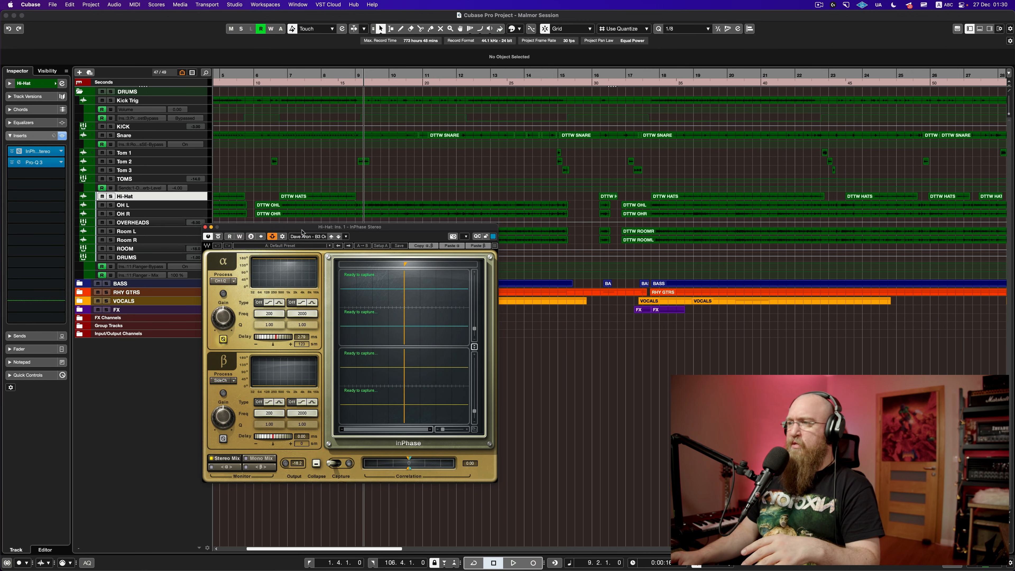
pyautogui.moveTo(301, 231); pyautogui.dragTo(256, 223)
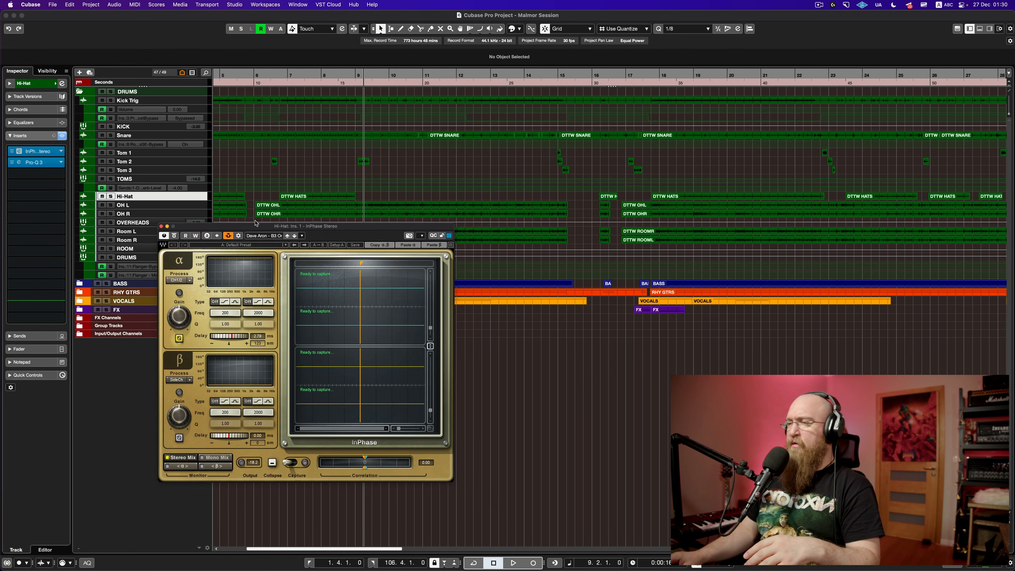
pyautogui.click(162, 226)
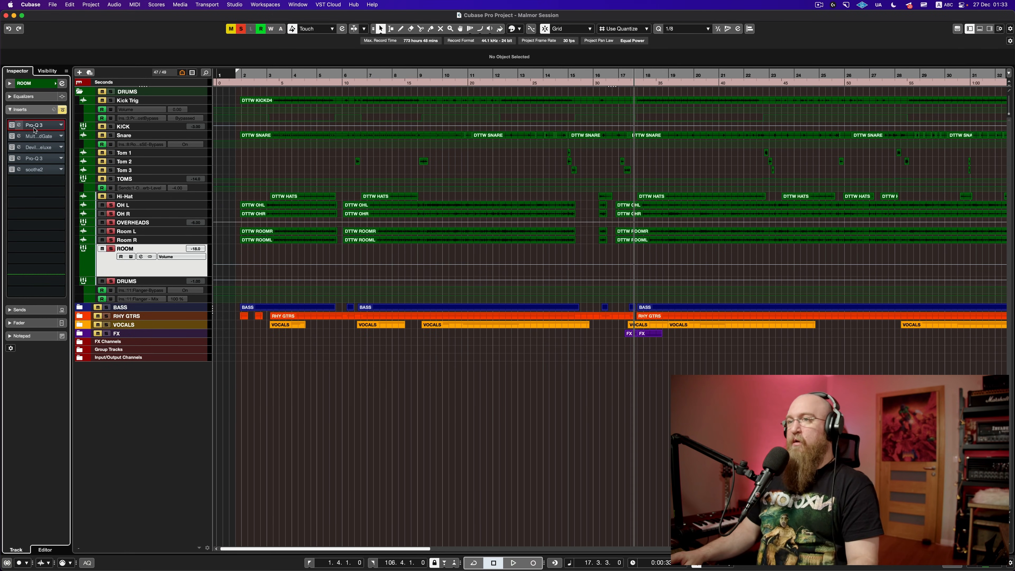
# Step: Audition the room mics through the ROOM track's first Pro-Q 3 EQ from bar 17
pyautogui.click(38, 127)
pyautogui.moveTo(315, 195); pyautogui.dragTo(496, 242)
pyautogui.press('space')
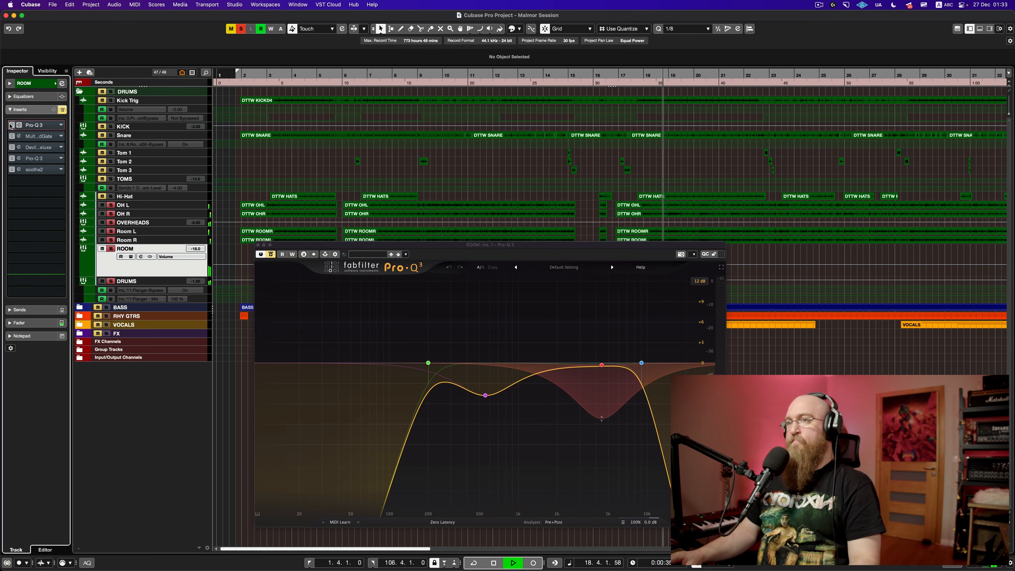
pyautogui.moveTo(506, 240); pyautogui.dragTo(409, 160)
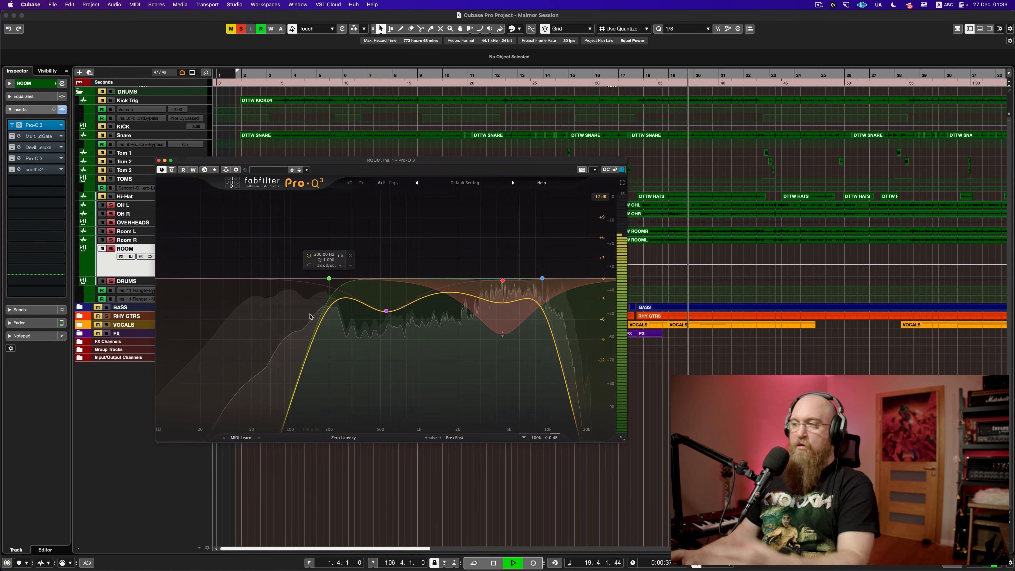
pyautogui.press('space')
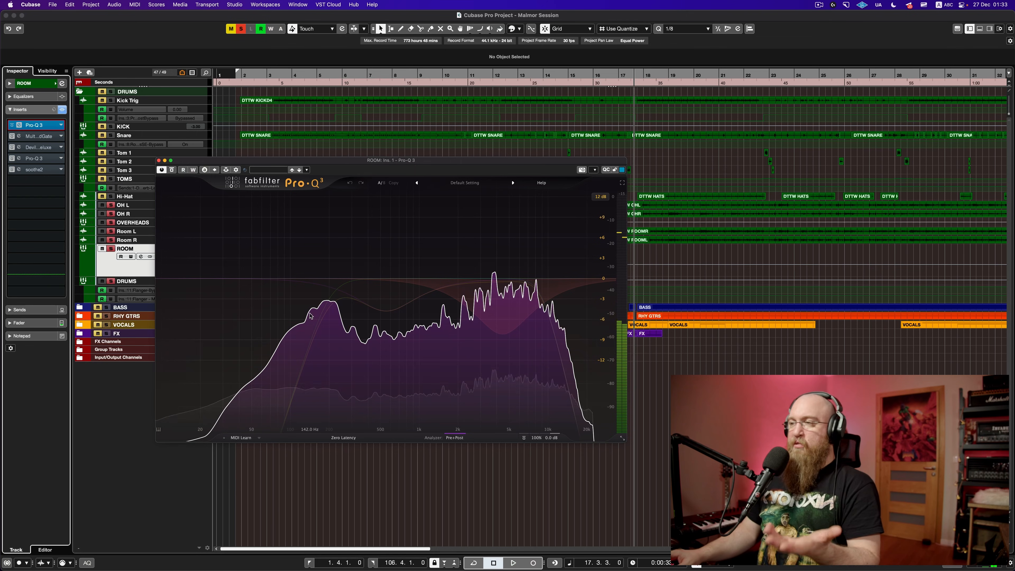
pyautogui.moveTo(311, 316)
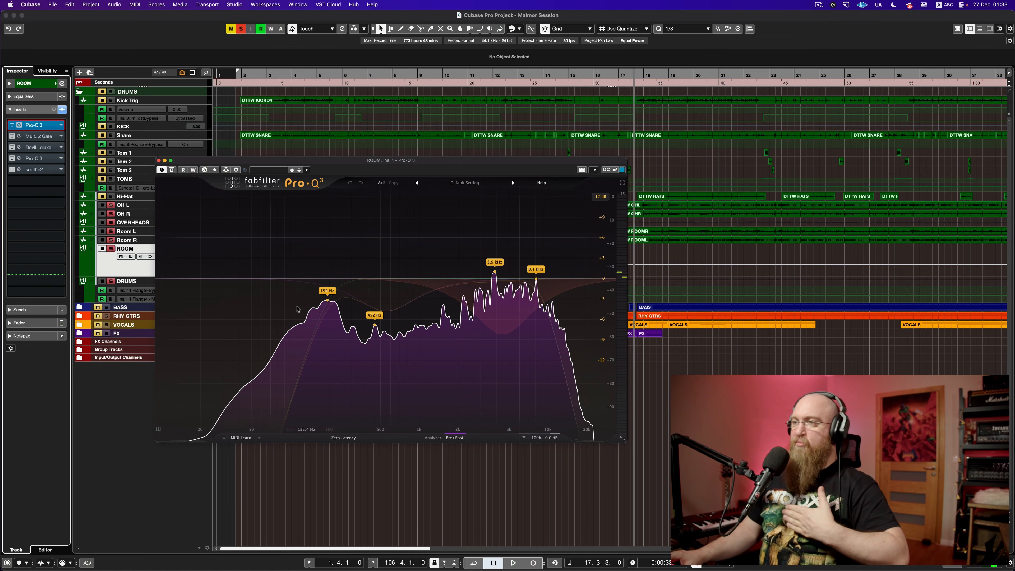
pyautogui.click(159, 160)
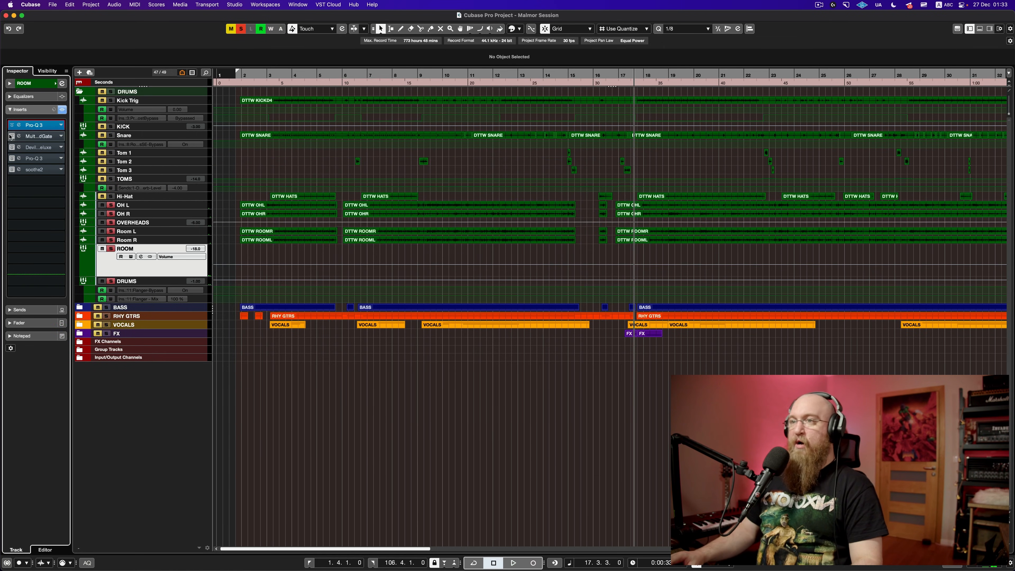
# Step: Switch on the ROOM Multi Band Gate during playback, then close its window
pyautogui.click(50, 140)
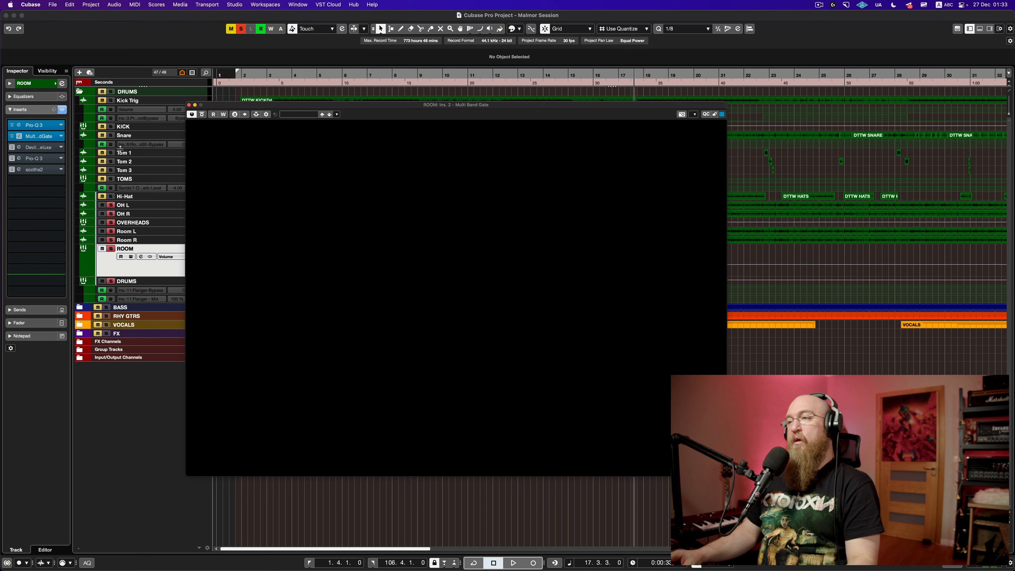
pyautogui.press('space')
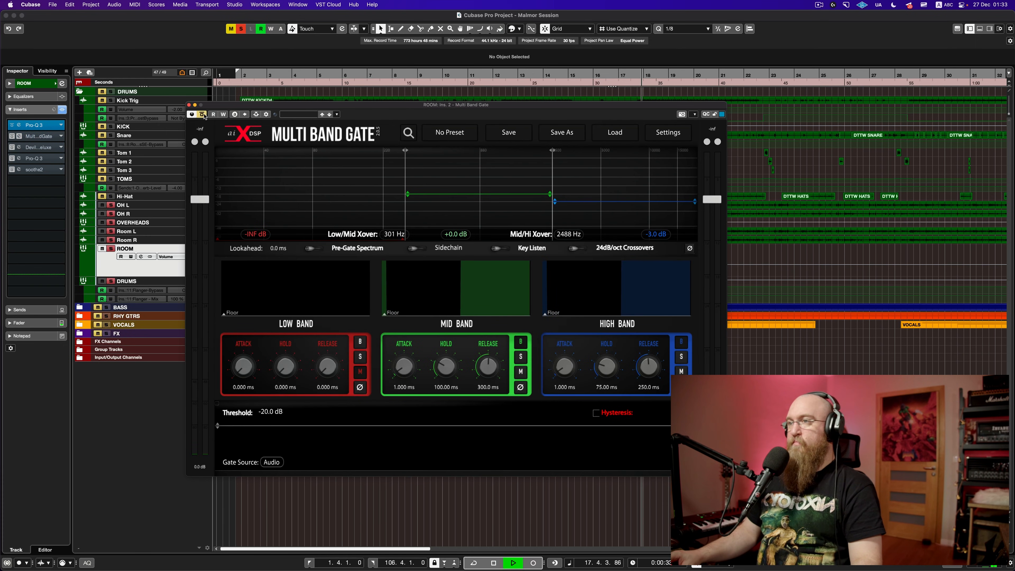
pyautogui.click(203, 115)
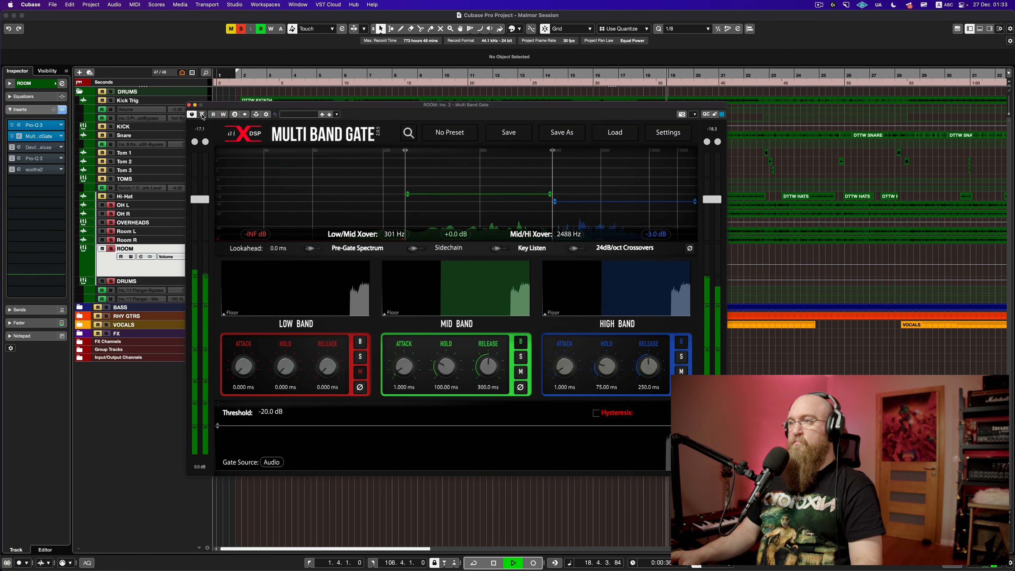
pyautogui.press('space')
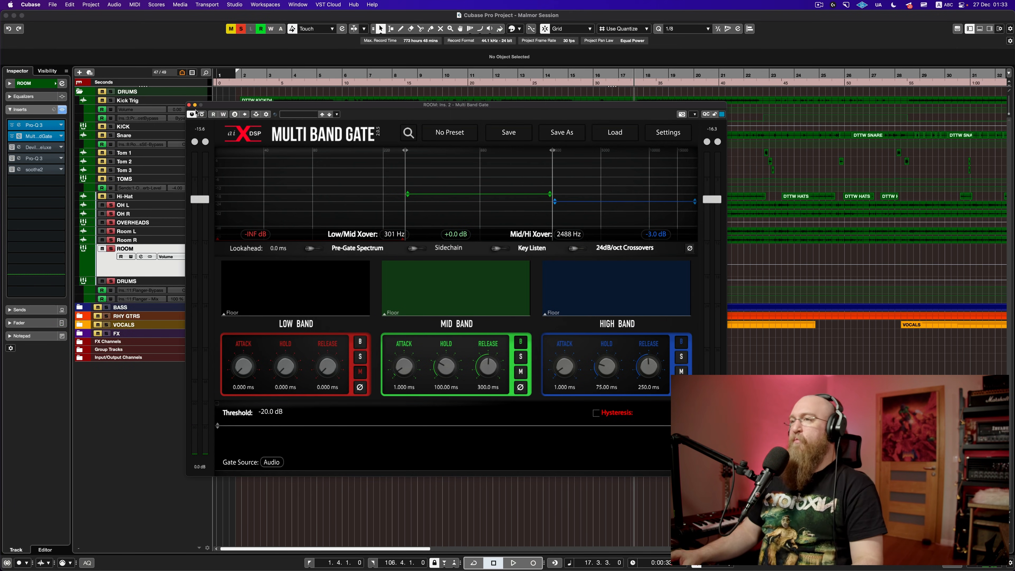
pyautogui.click(189, 105)
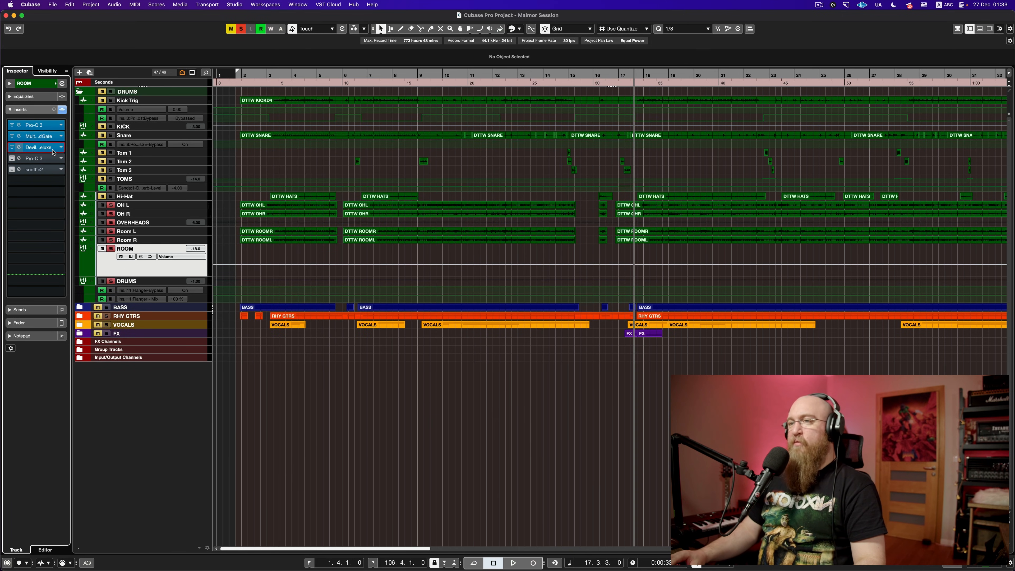
# Step: While playing, recheck the third ROOM insert and activate the second Pro-Q 3 and soothe2
pyautogui.press('space')
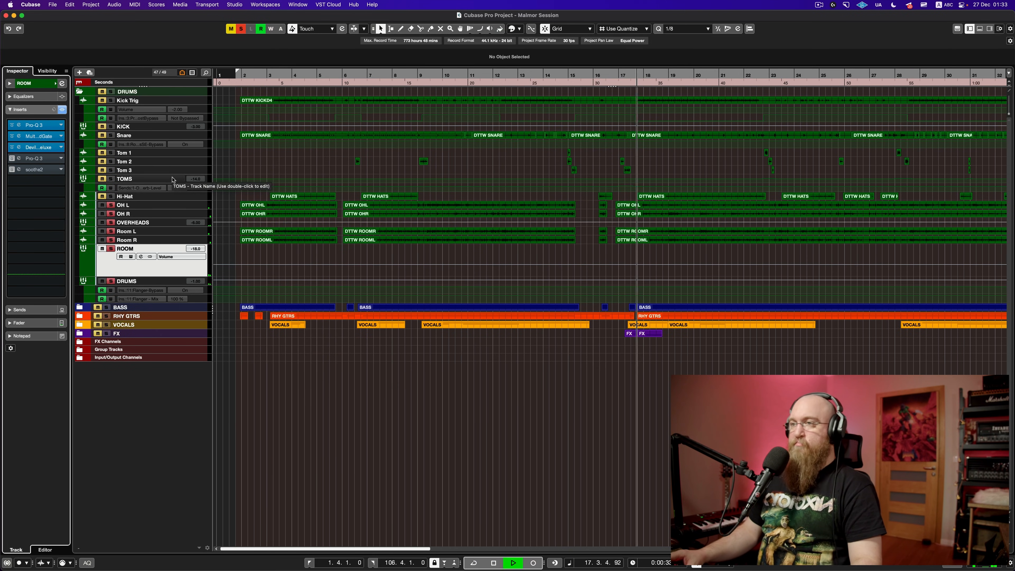
pyautogui.click(13, 148)
pyautogui.click(12, 148)
pyautogui.click(12, 159)
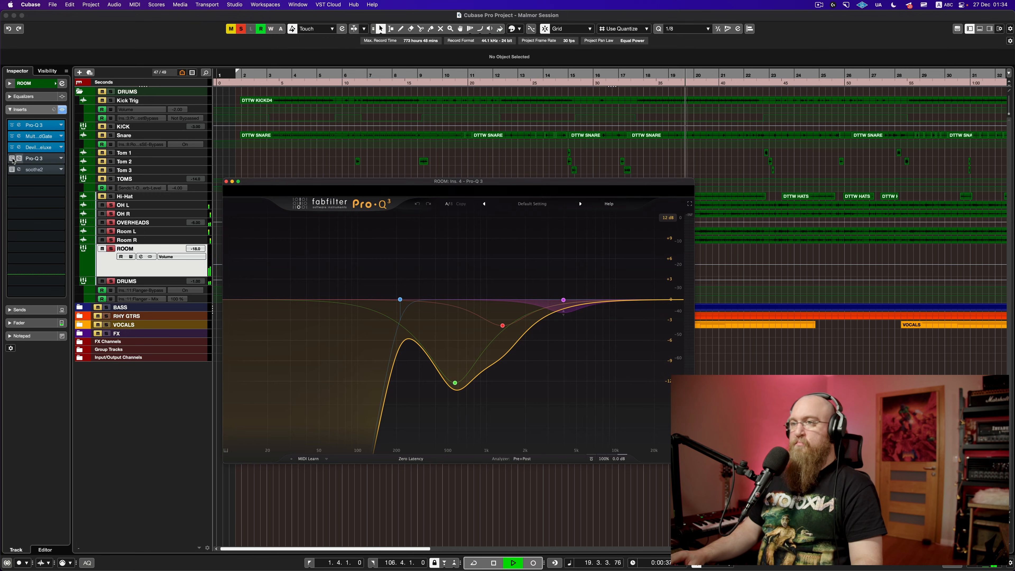
pyautogui.click(12, 160)
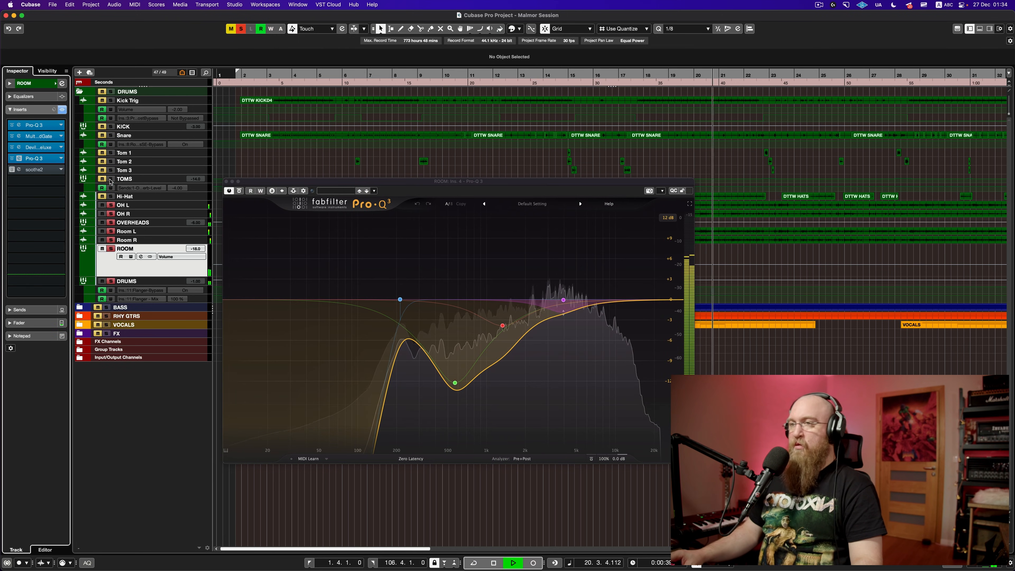
pyautogui.click(12, 170)
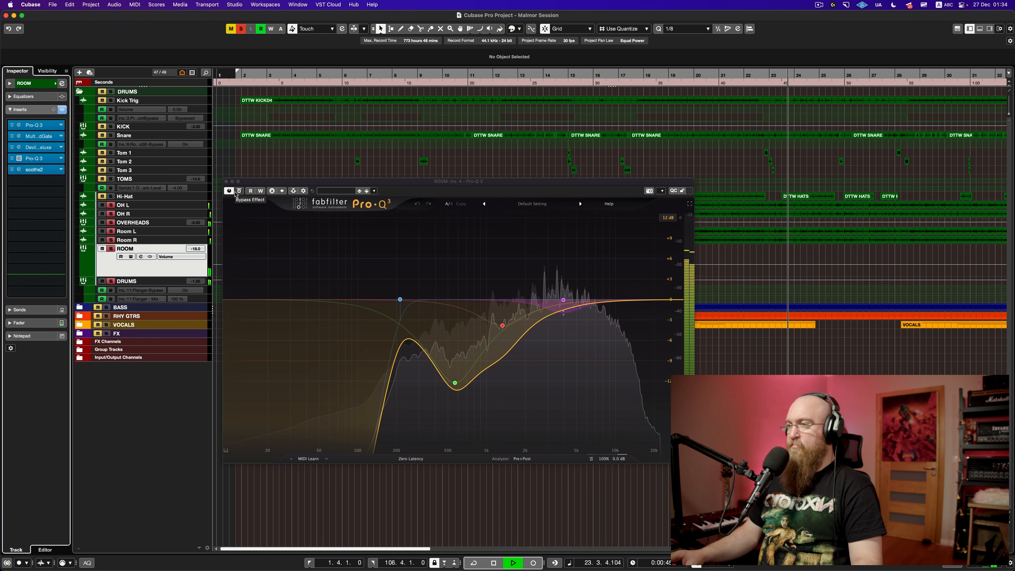
pyautogui.click(227, 182)
pyautogui.press('space')
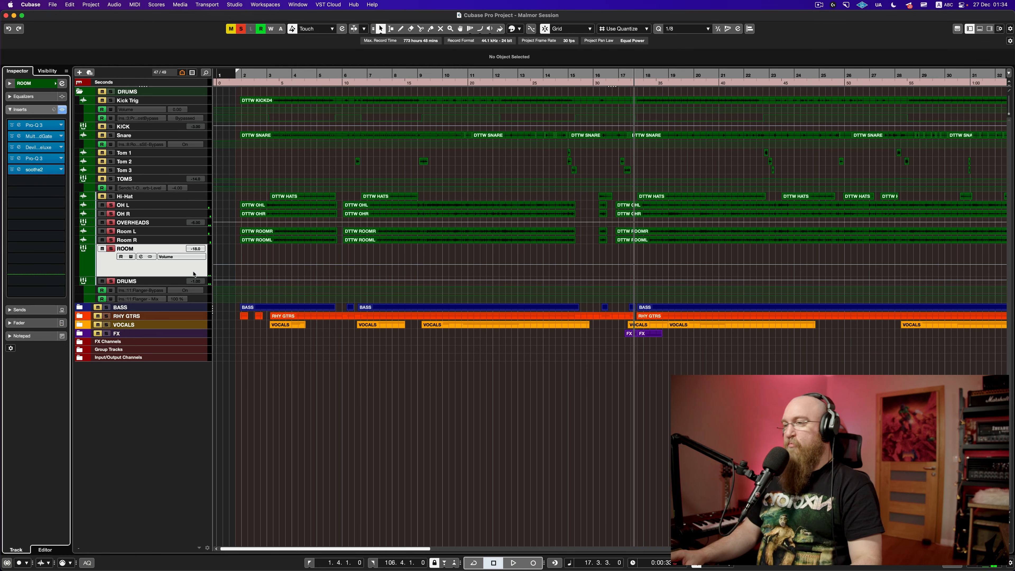
# Step: Restore the ROOM track height, unsolo ROOM and DRUMS, and play the full mix
pyautogui.moveTo(179, 275); pyautogui.dragTo(168, 253)
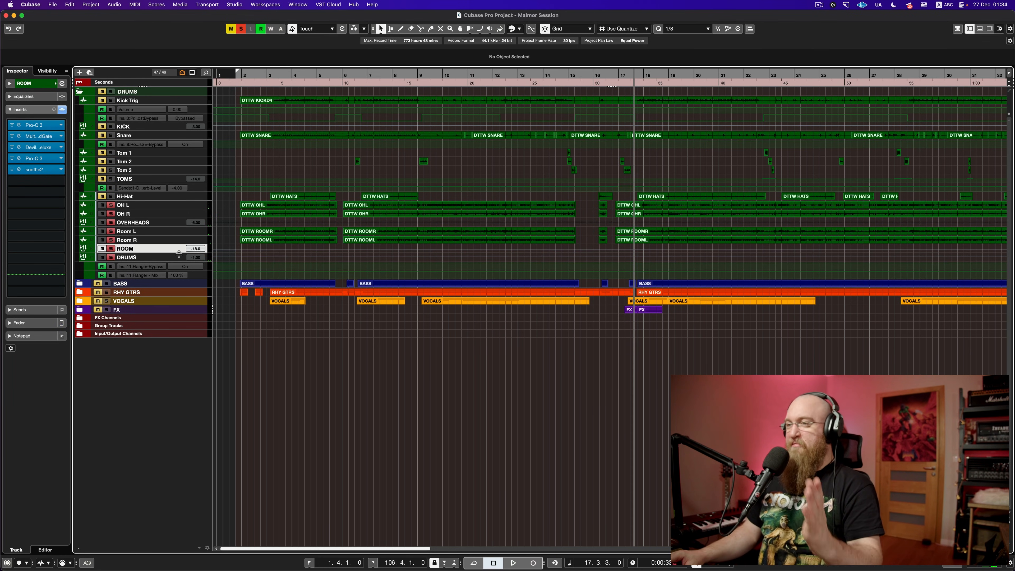
pyautogui.click(111, 258)
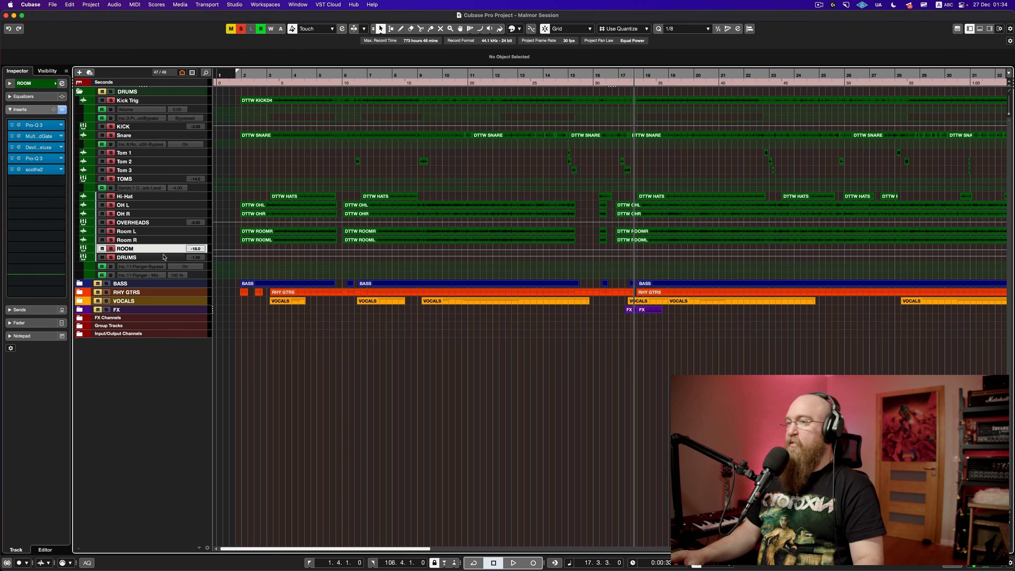
pyautogui.press('space')
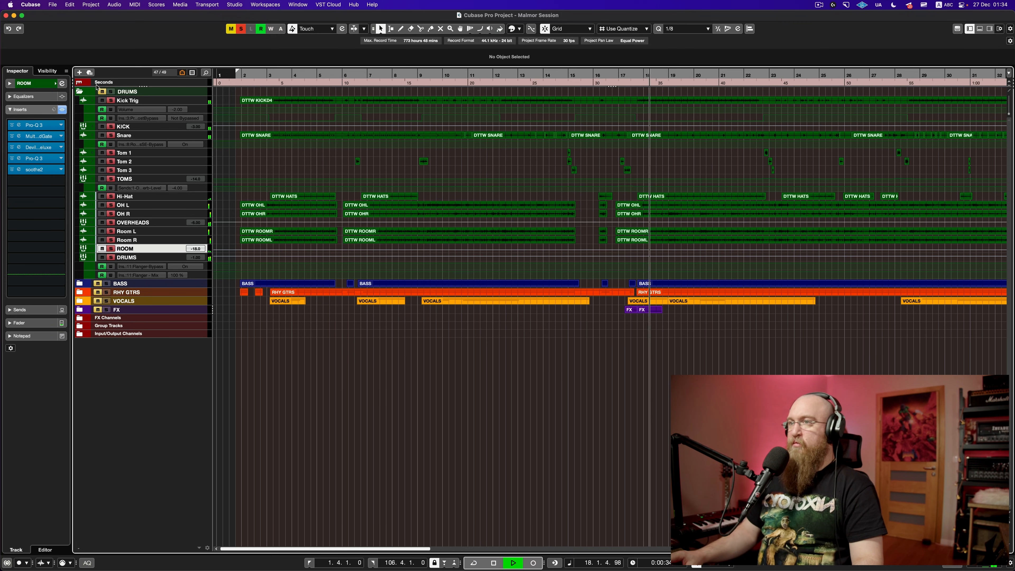
# Step: Expand the FX Channels and Group Tracks folders to reveal Mix Space, Drum Verb and vocal returns
pyautogui.scroll(-5, 548, 252)
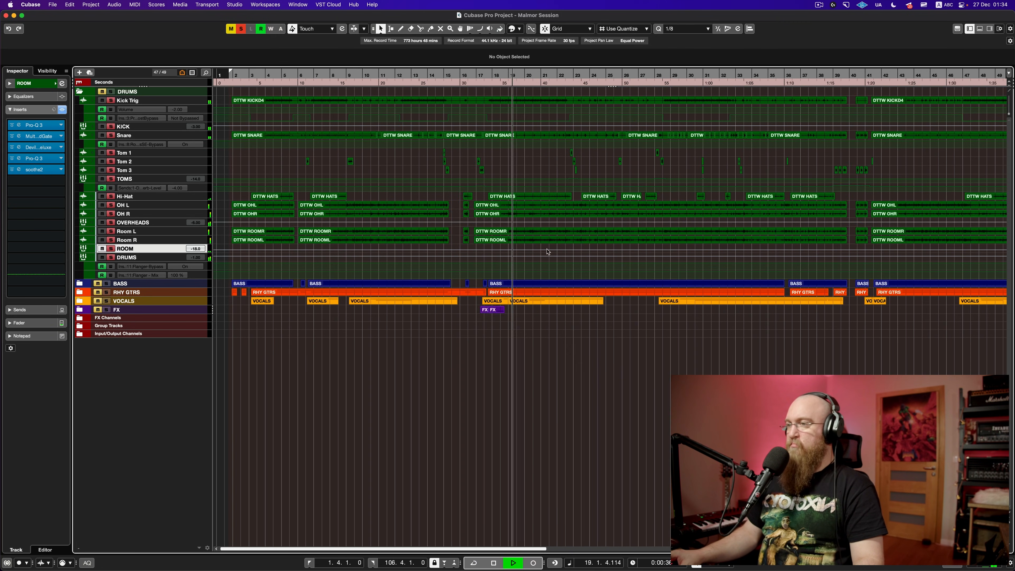
pyautogui.scroll(-2, 547, 252)
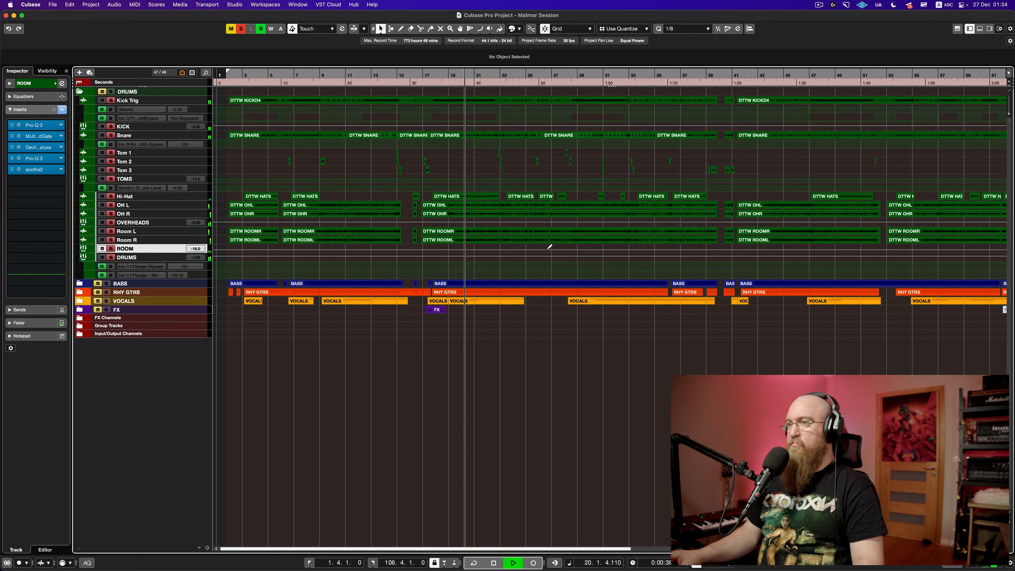
pyautogui.scroll(-2, 549, 249)
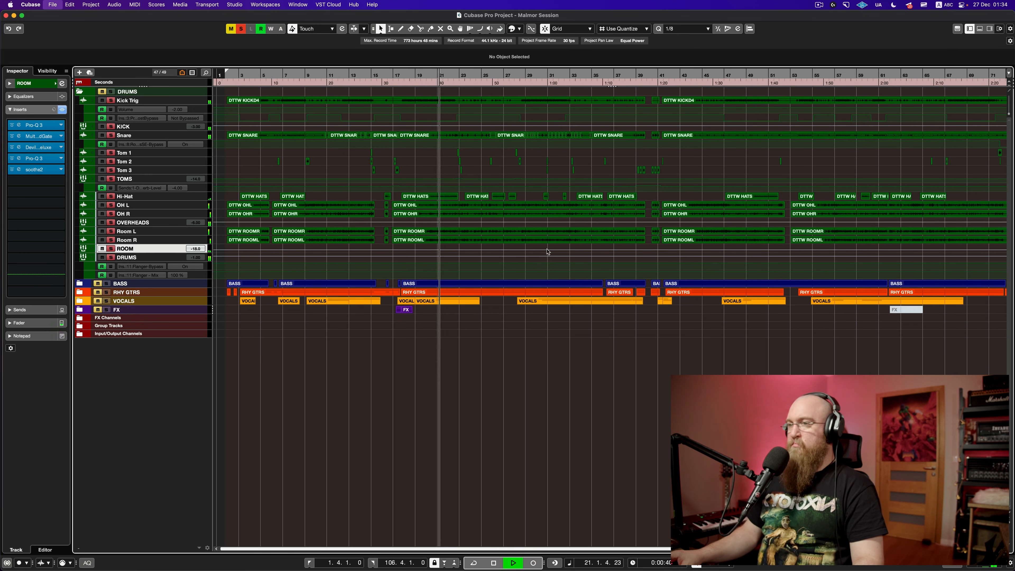
pyautogui.doubleClick(175, 320)
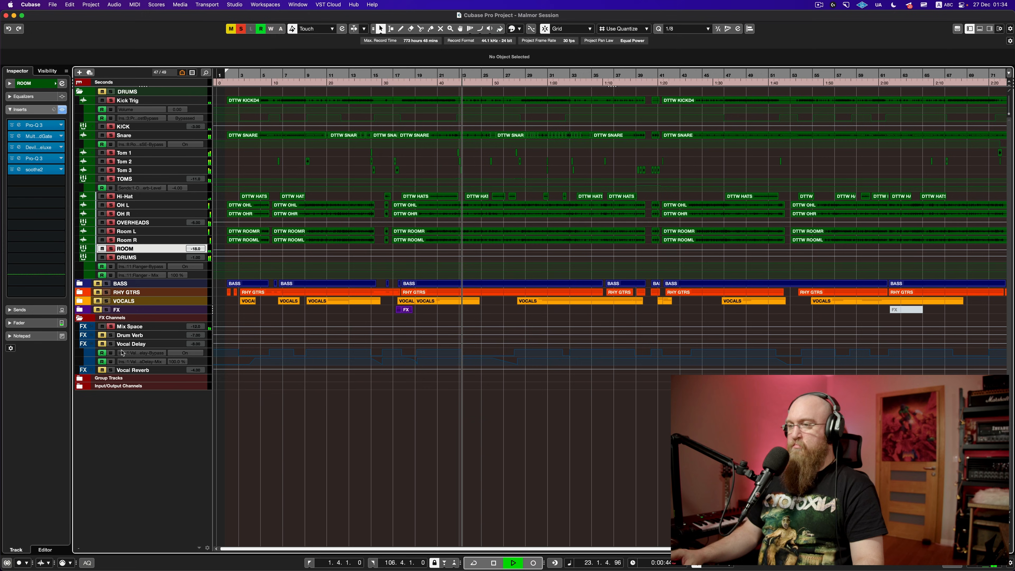
pyautogui.doubleClick(91, 377)
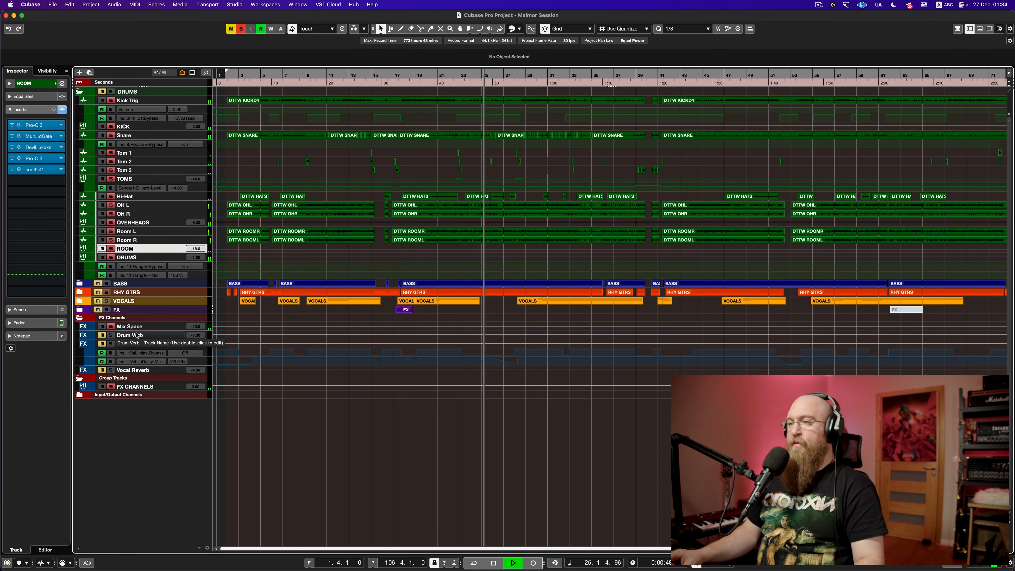
pyautogui.press('space')
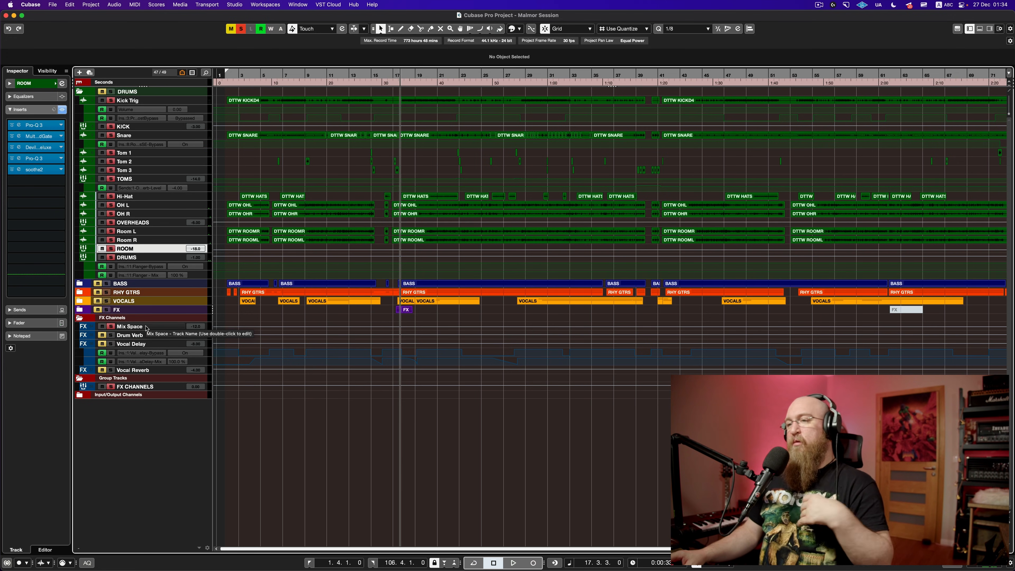
# Step: Select the Mix Space channel, look over its EW Spaces II window, then close it
pyautogui.click(146, 327)
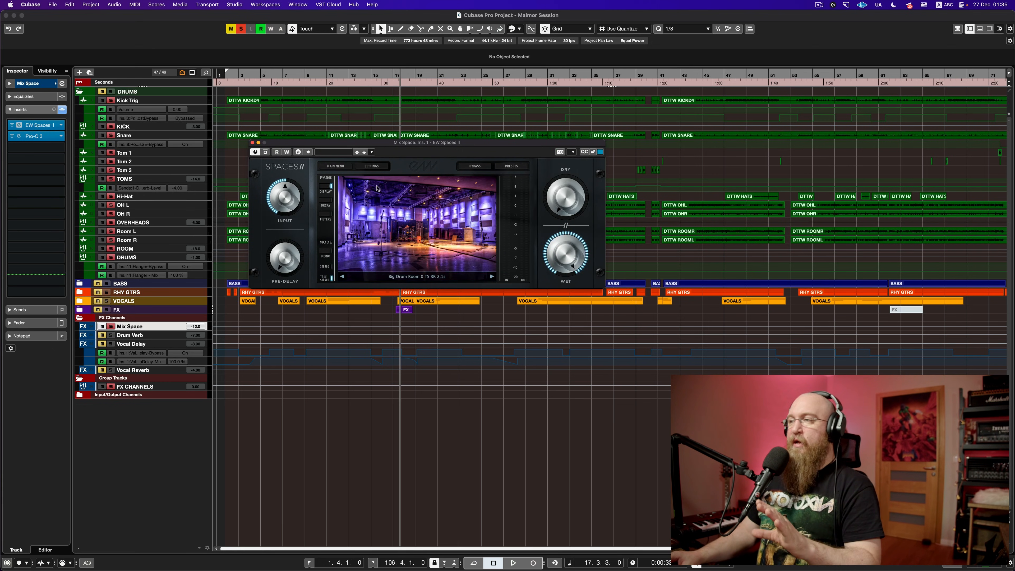
pyautogui.moveTo(412, 151); pyautogui.dragTo(269, 70)
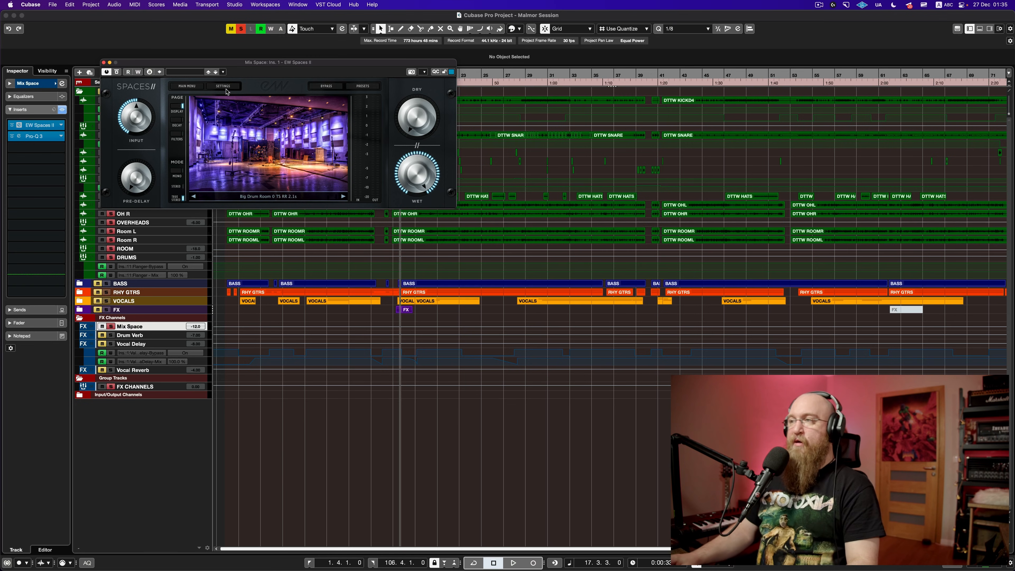
pyautogui.click(103, 63)
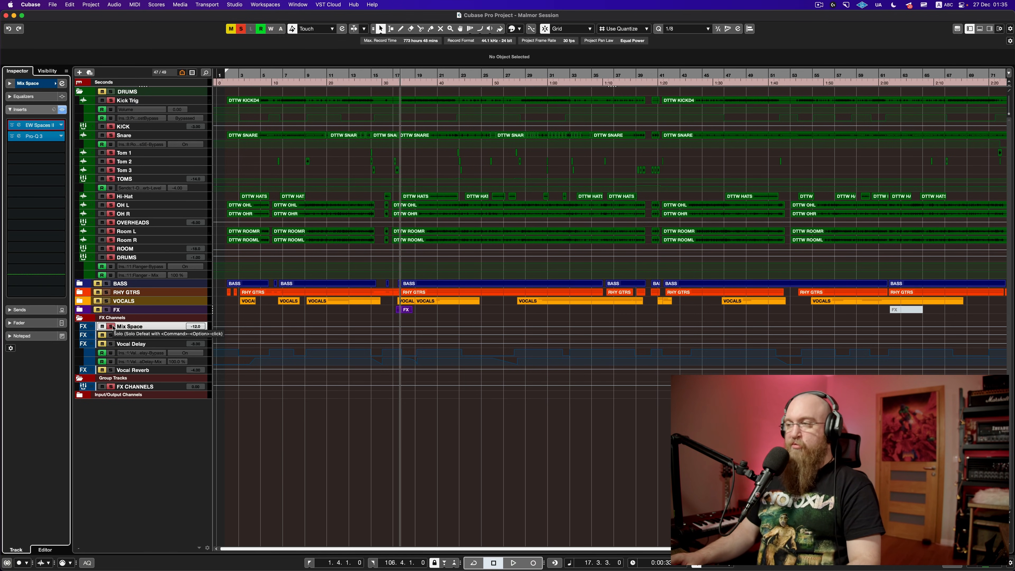
# Step: Solo the Mix Space reverb and listen to the drums, restarting from around bar 14
pyautogui.press('space')
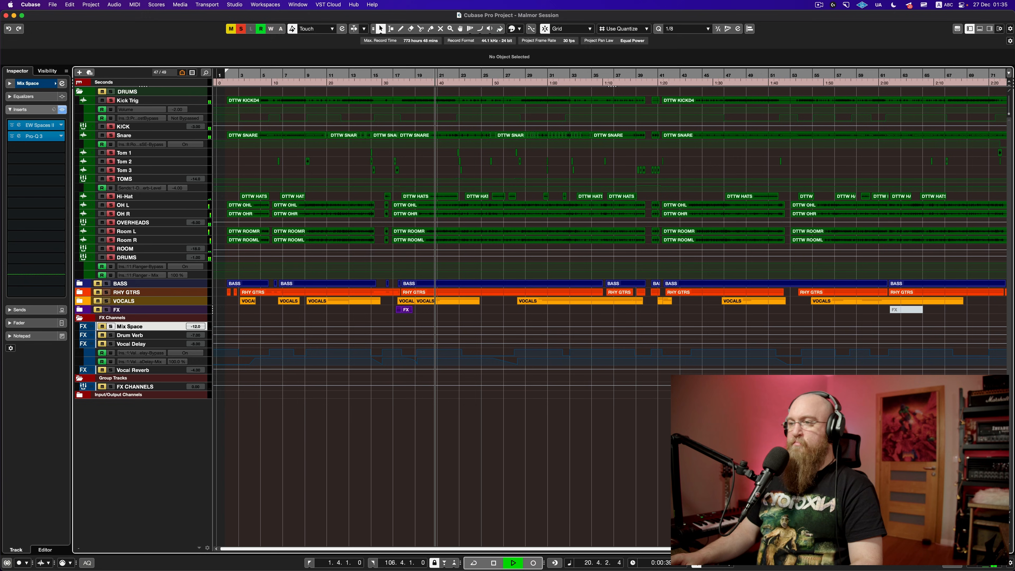
pyautogui.click(113, 326)
pyautogui.press('space')
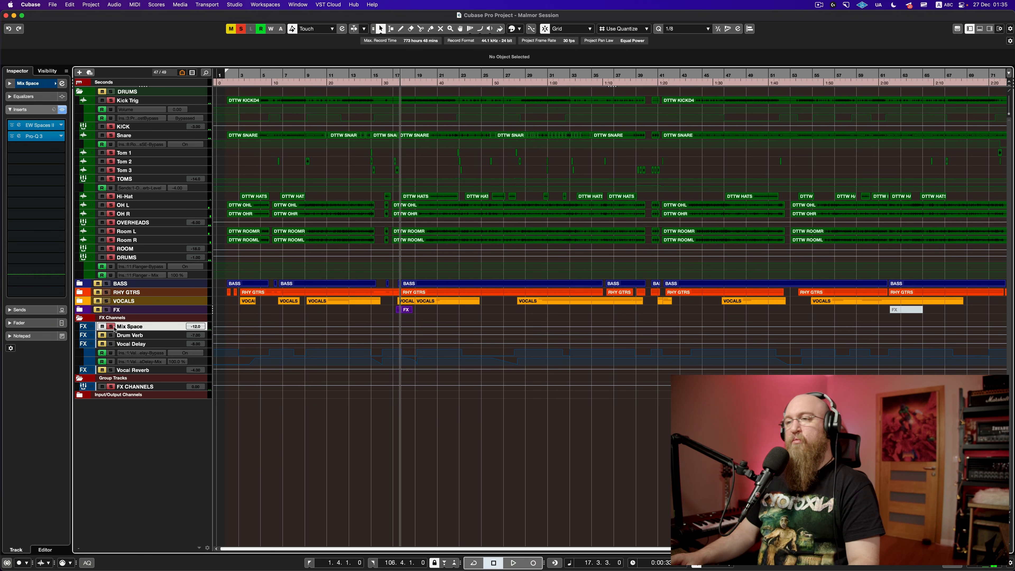
pyautogui.press('space')
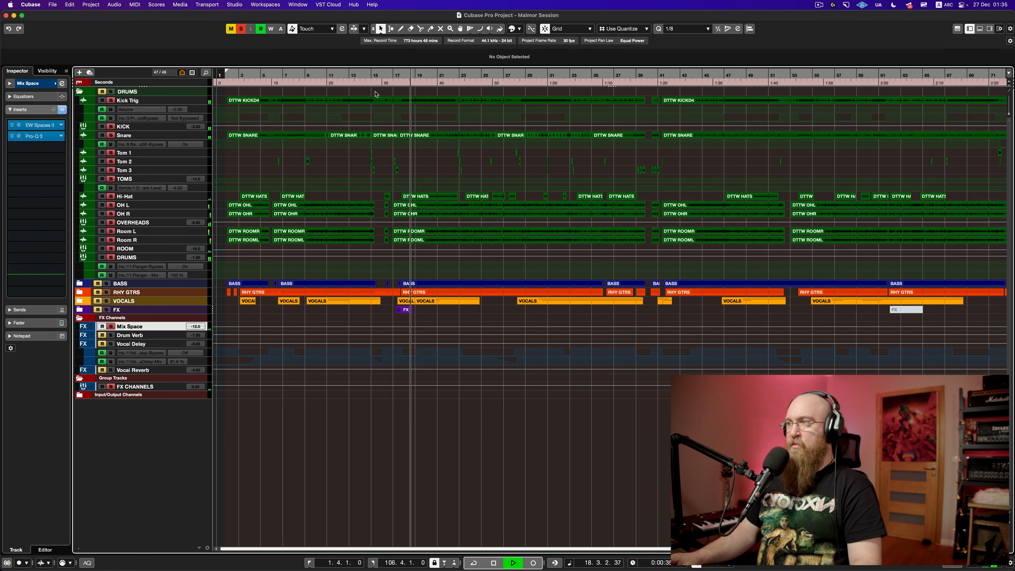
pyautogui.click(367, 96)
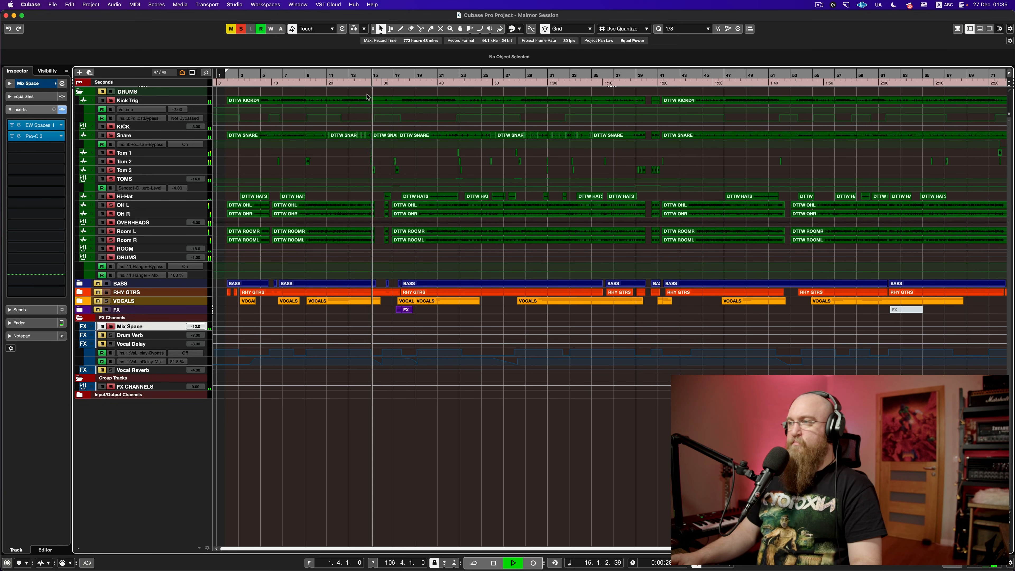
pyautogui.press('space')
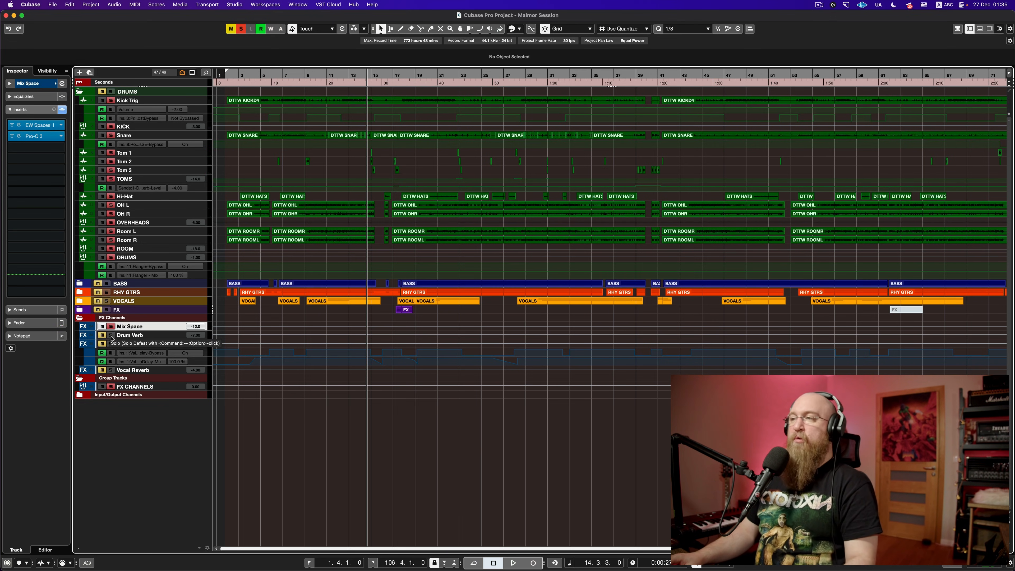
pyautogui.press('space')
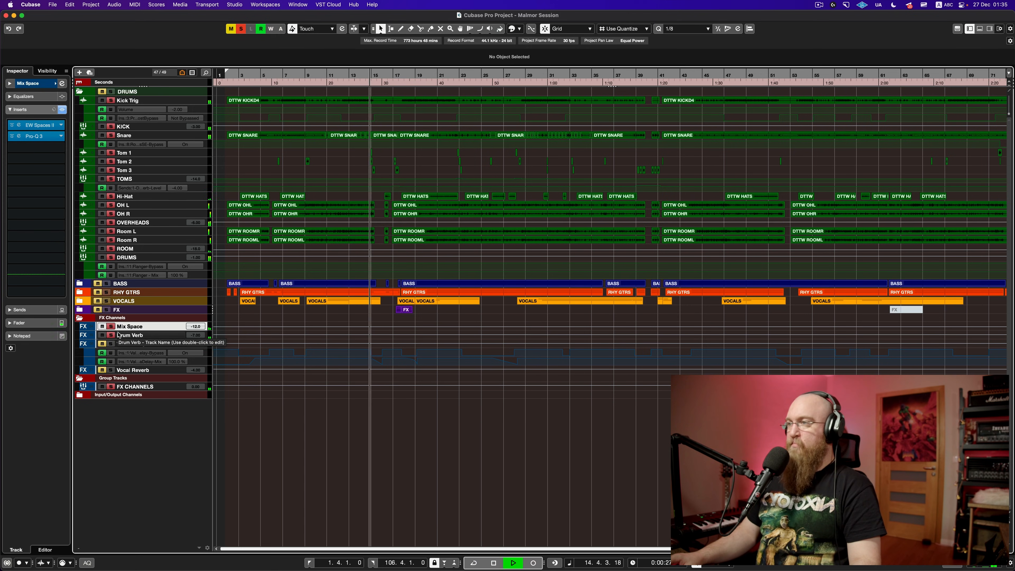
pyautogui.press('space')
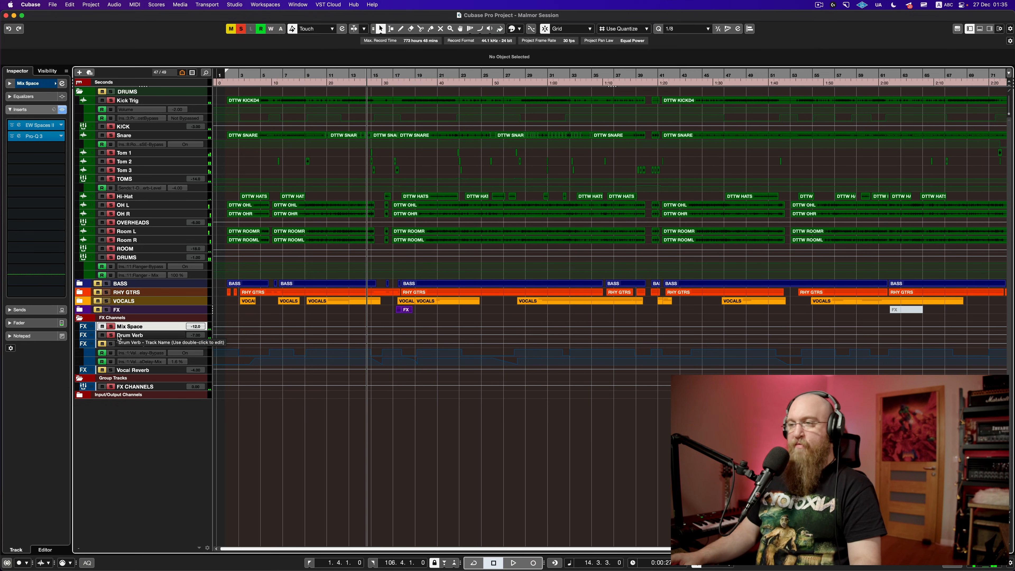
# Step: Select the Drum Verb channel and inspect its Pro-R reverb
pyautogui.click(119, 336)
pyautogui.click(32, 125)
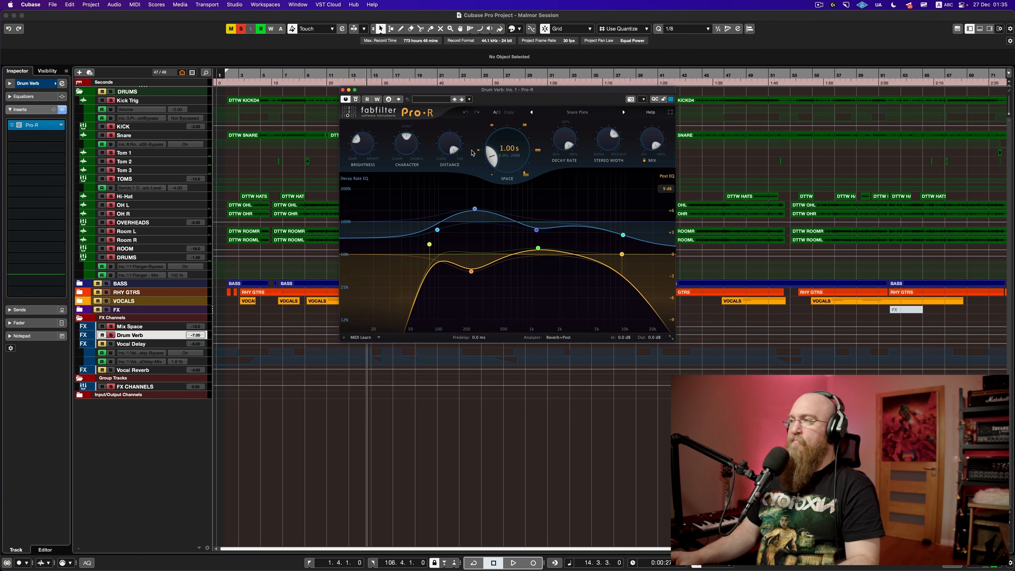
pyautogui.click(343, 90)
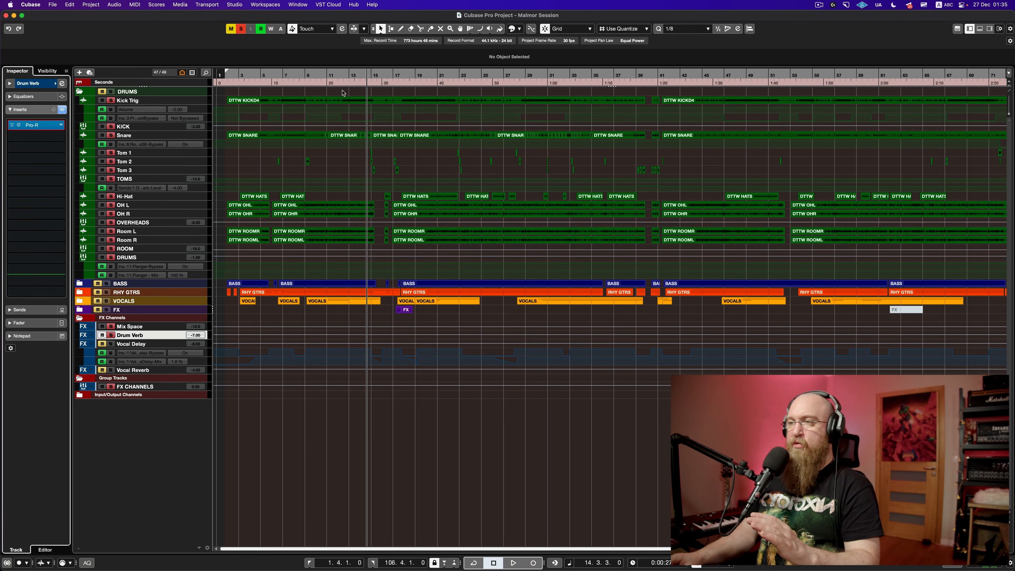
# Step: Play from bar 22 with the timeline zoomed to bars 13–31
pyautogui.press('space')
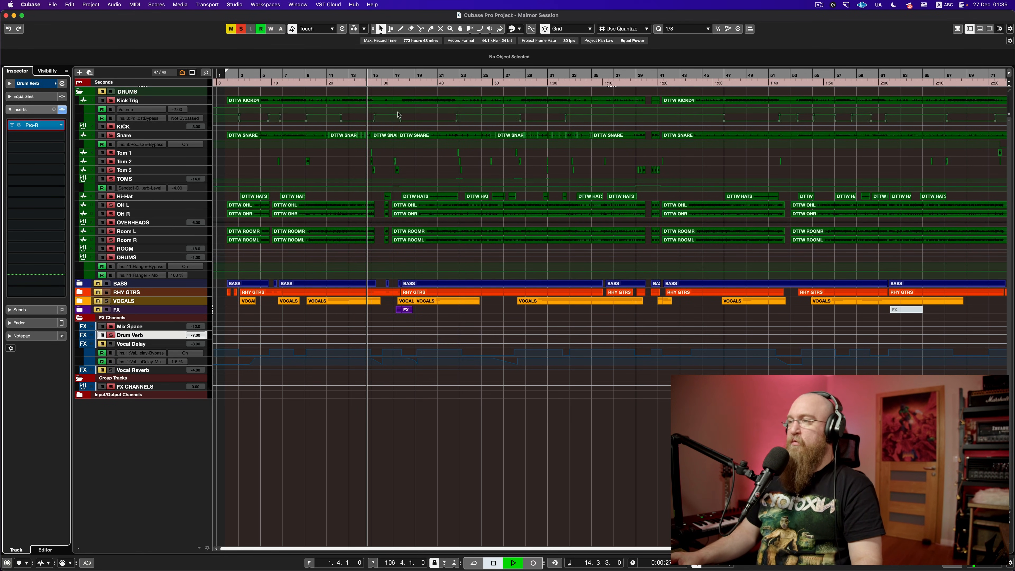
pyautogui.press('h')
pyautogui.press('h')
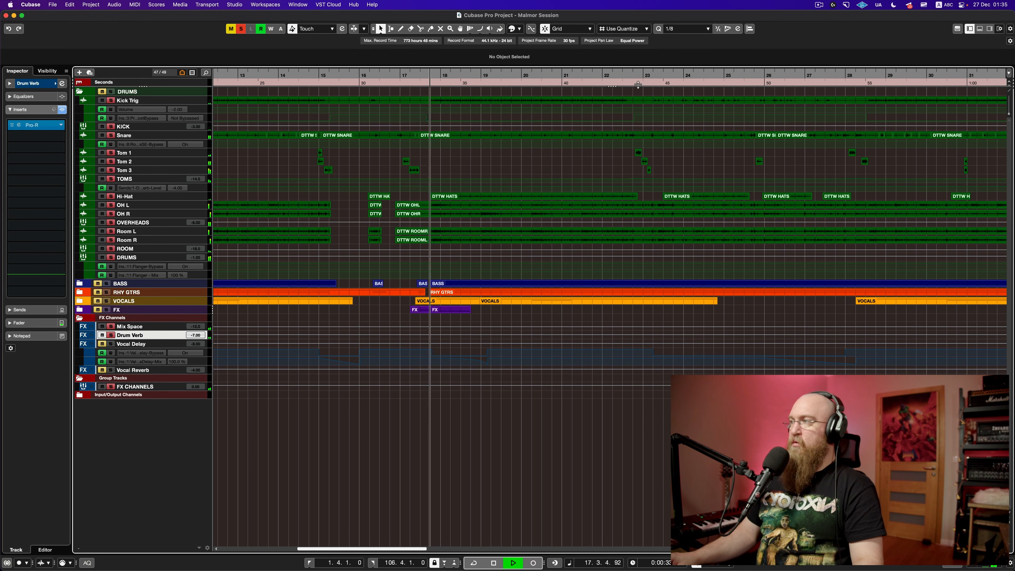
pyautogui.click(629, 76)
pyautogui.hscroll(3, 623, 122)
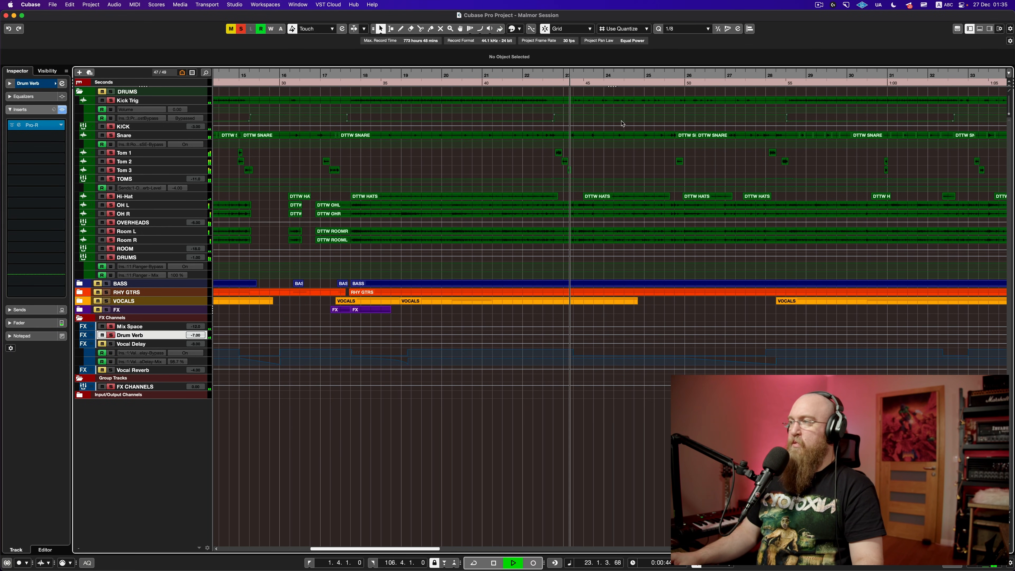
pyautogui.hscroll(3, 622, 123)
pyautogui.hscroll(6, 622, 121)
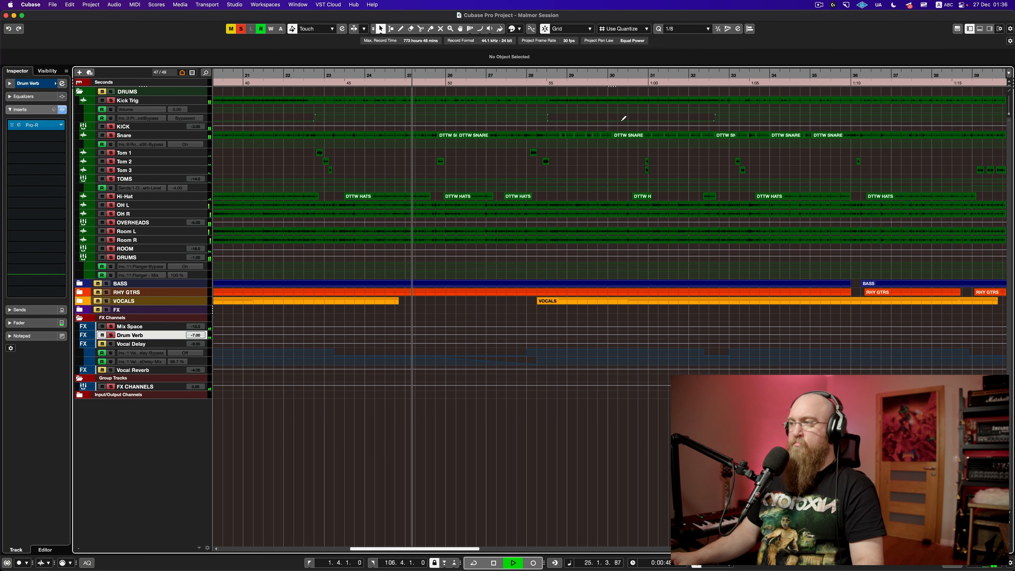
pyautogui.press('space')
pyautogui.press('super+s')
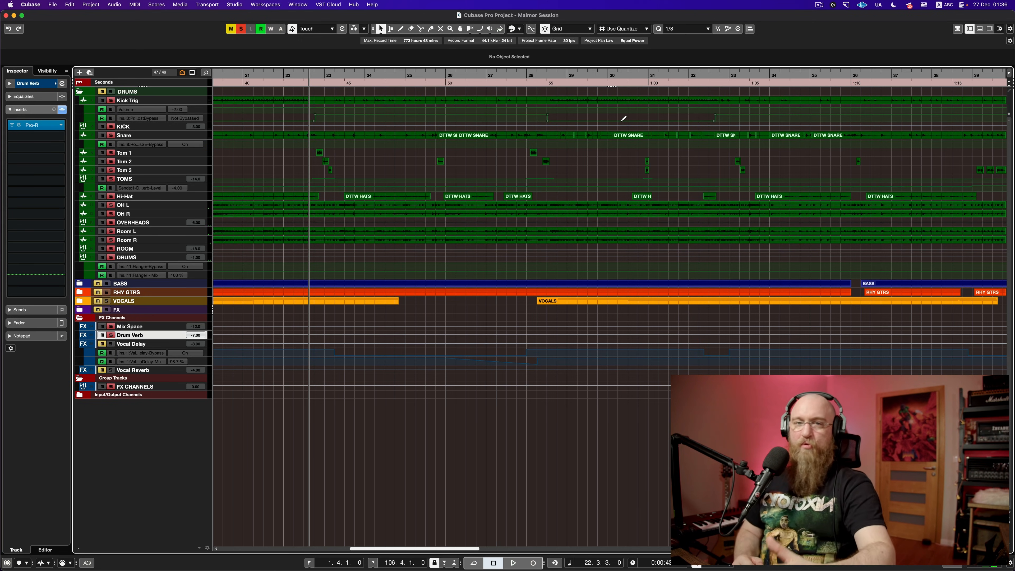
# Step: Move the playhead to bar 40 and play that section
pyautogui.scroll(-2, 623, 119)
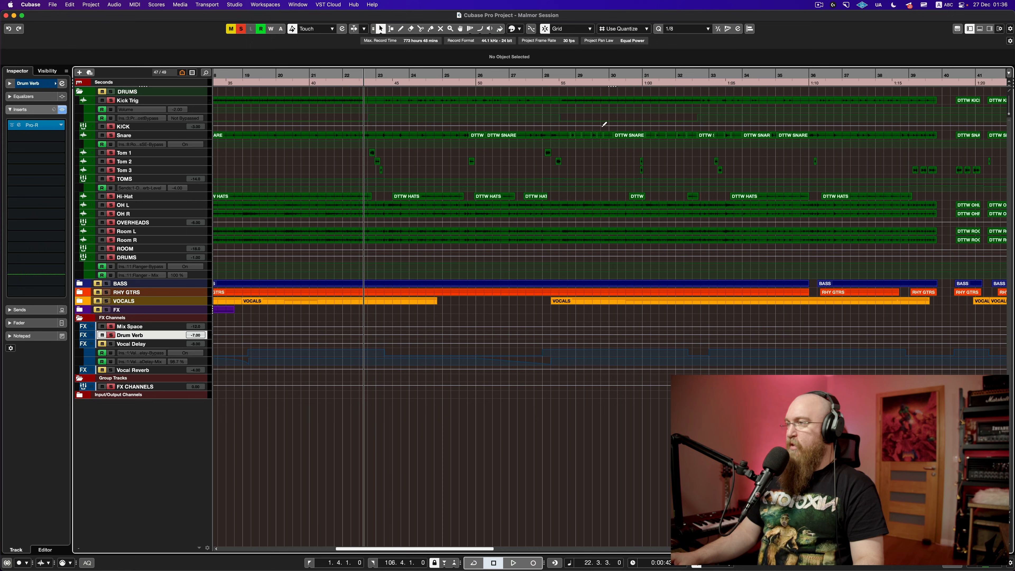
pyautogui.scroll(-4, 606, 148)
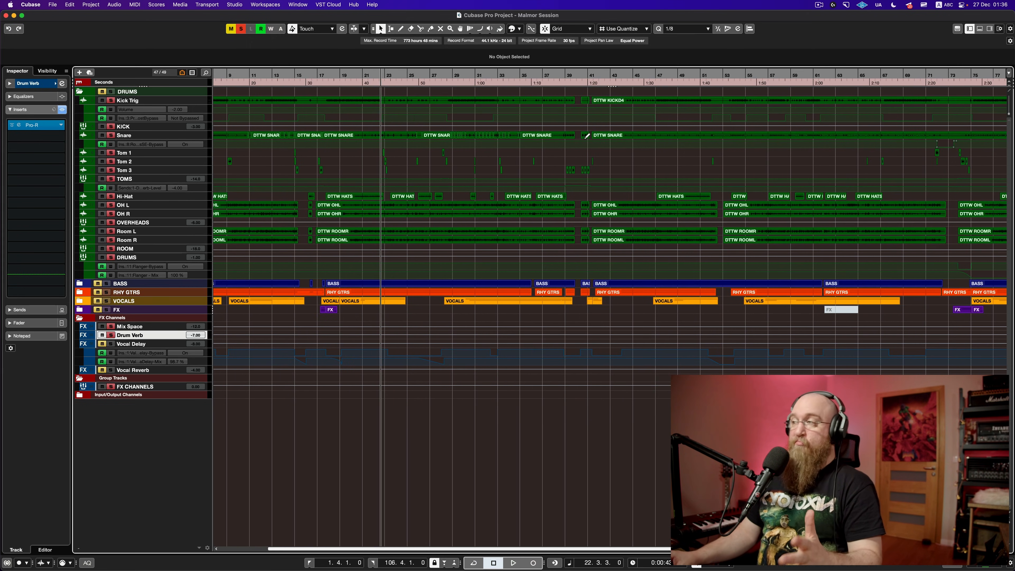
pyautogui.moveTo(587, 85); pyautogui.dragTo(578, 90)
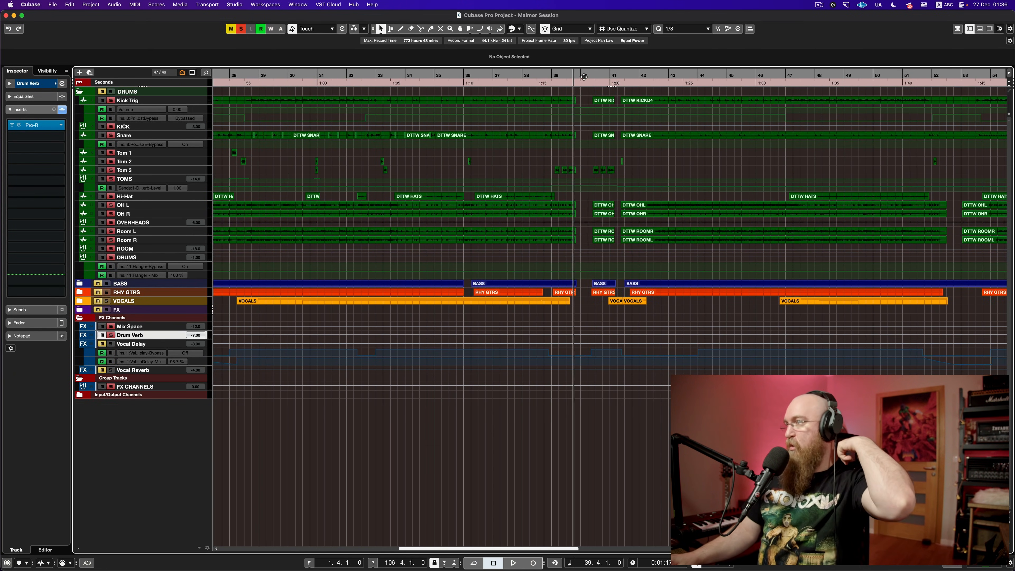
pyautogui.click(582, 78)
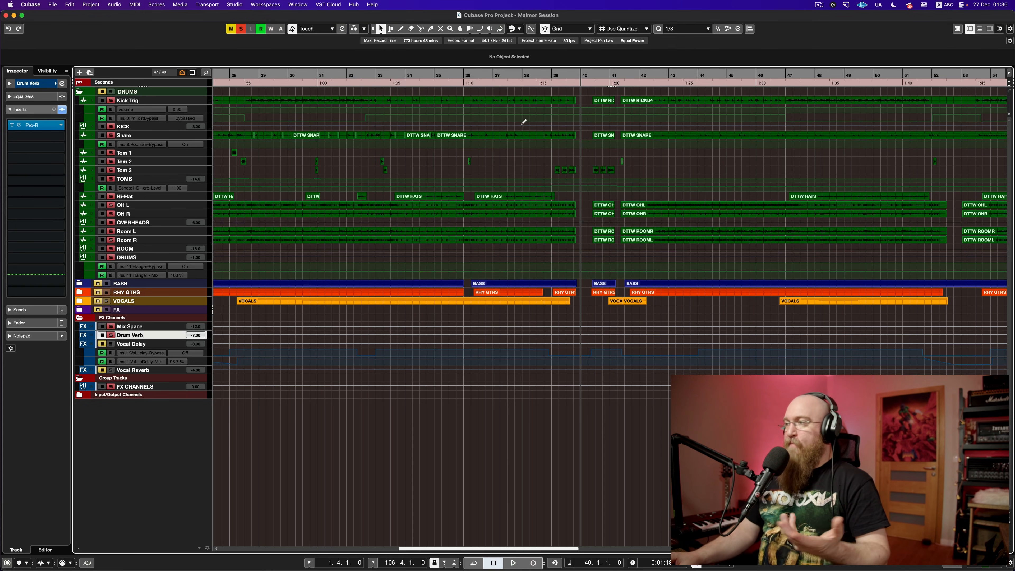
pyautogui.scroll(2, 574, 159)
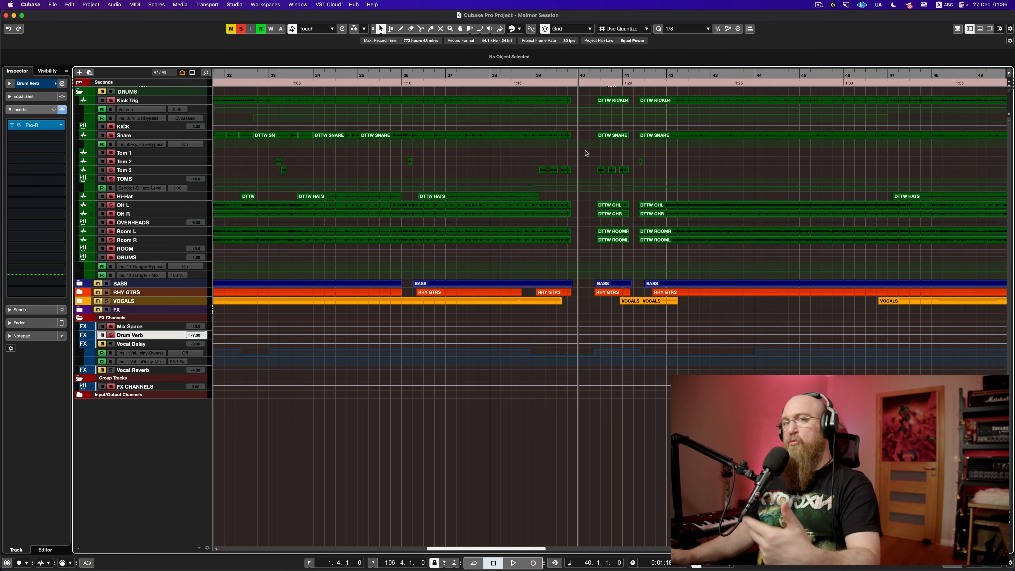
pyautogui.press('space')
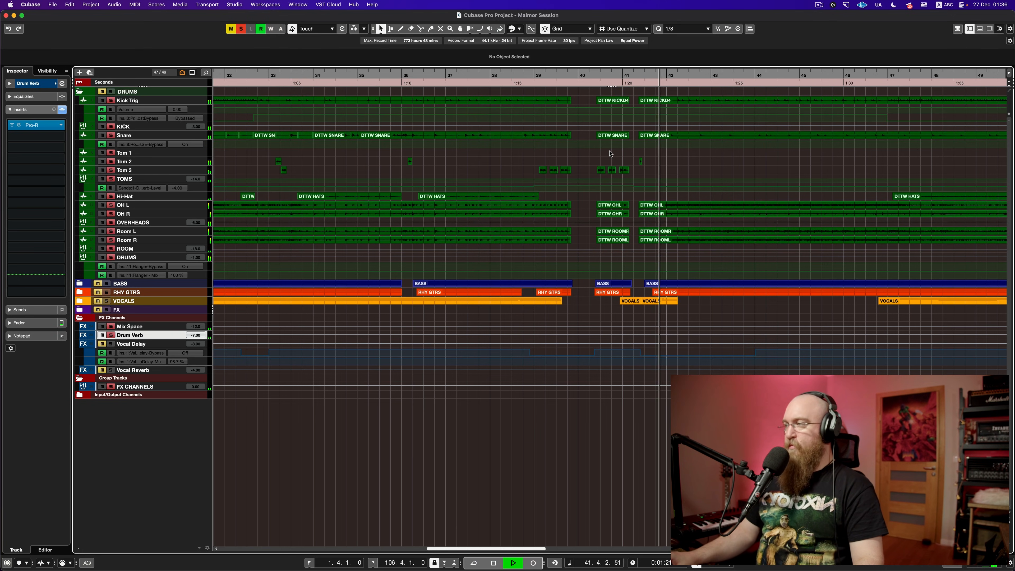
pyautogui.press('space')
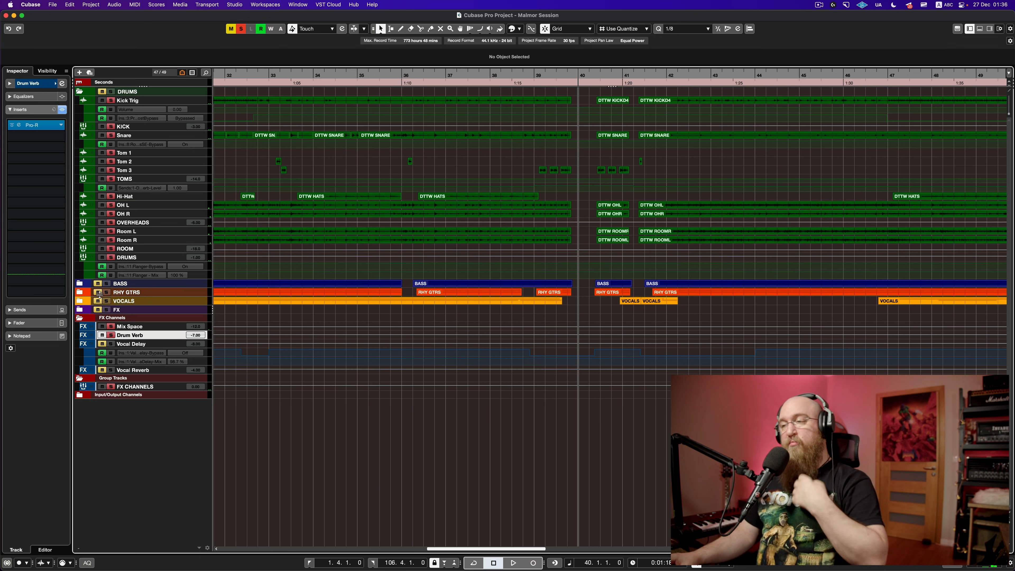
# Step: Re-enable a channel's bypassed inserts in the MixConsole and compare playback from bar 40
pyautogui.press('F3')
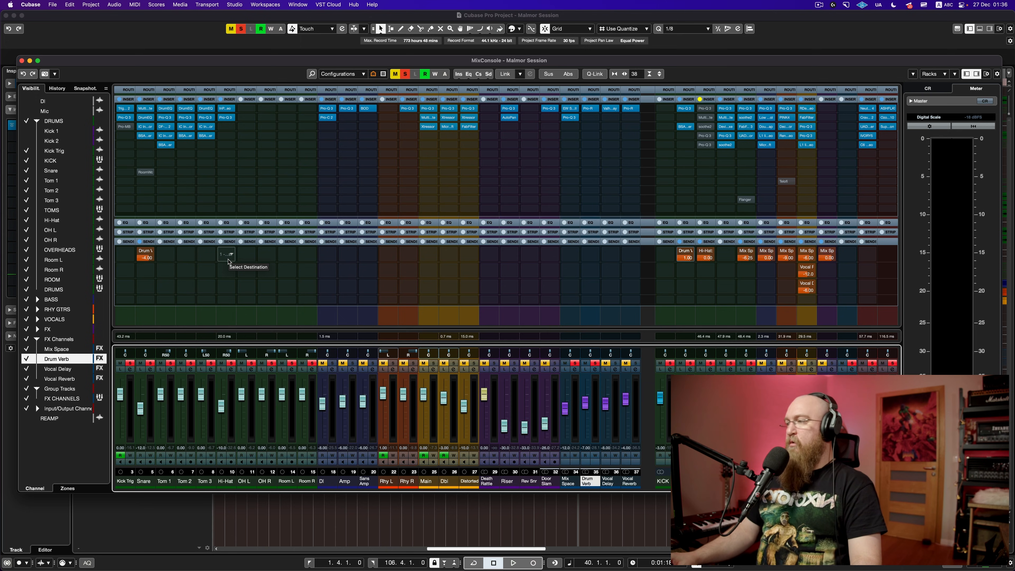
pyautogui.click(700, 99)
pyautogui.press('F3')
pyautogui.press('space')
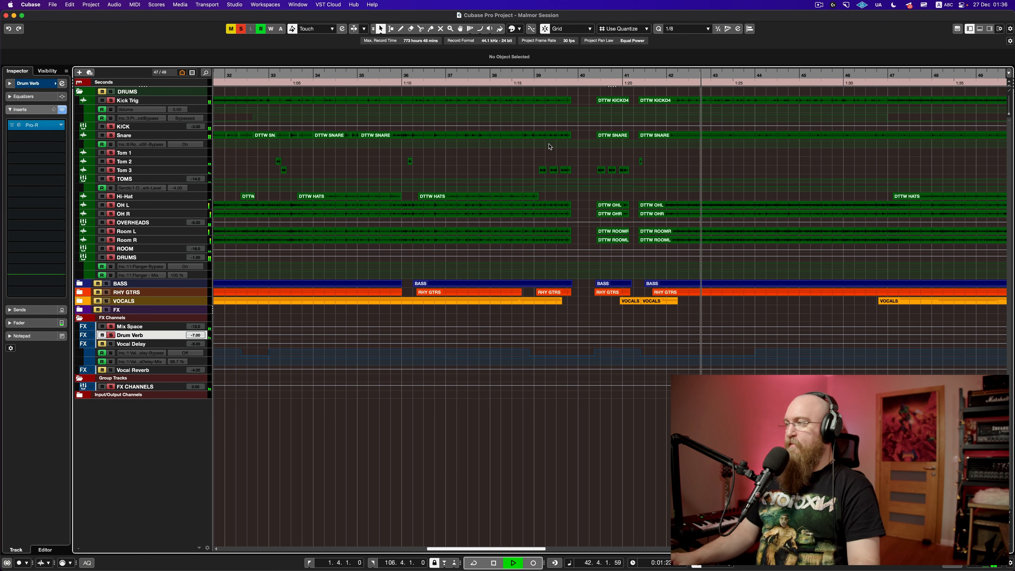
pyautogui.press('space')
pyautogui.press('F3')
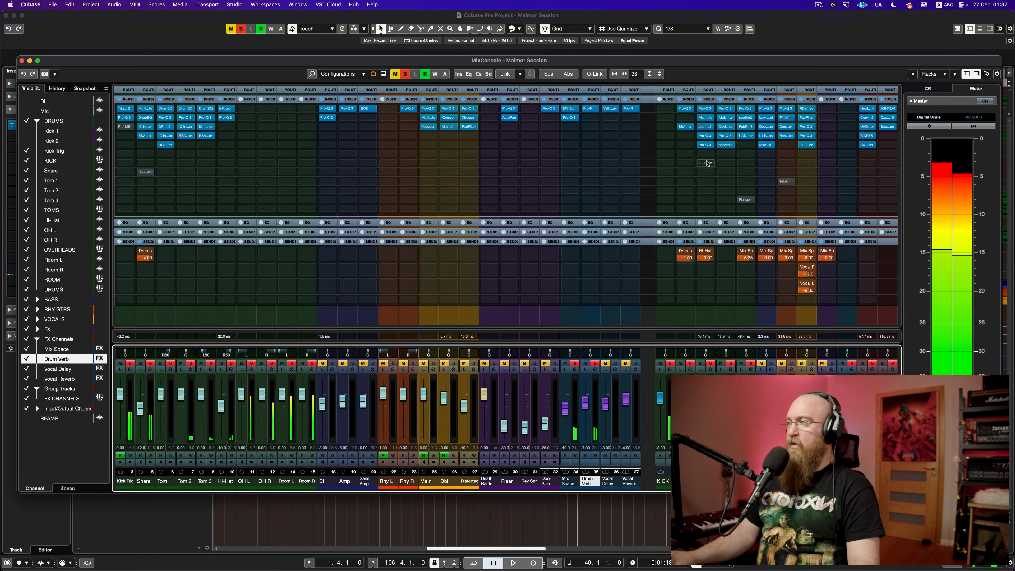
pyautogui.press('F3')
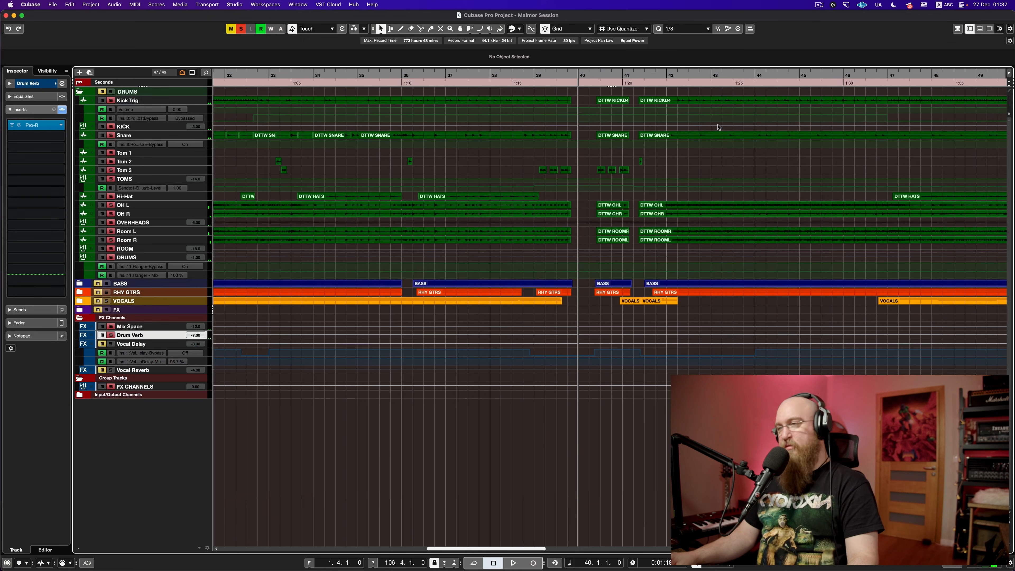
pyautogui.press('space')
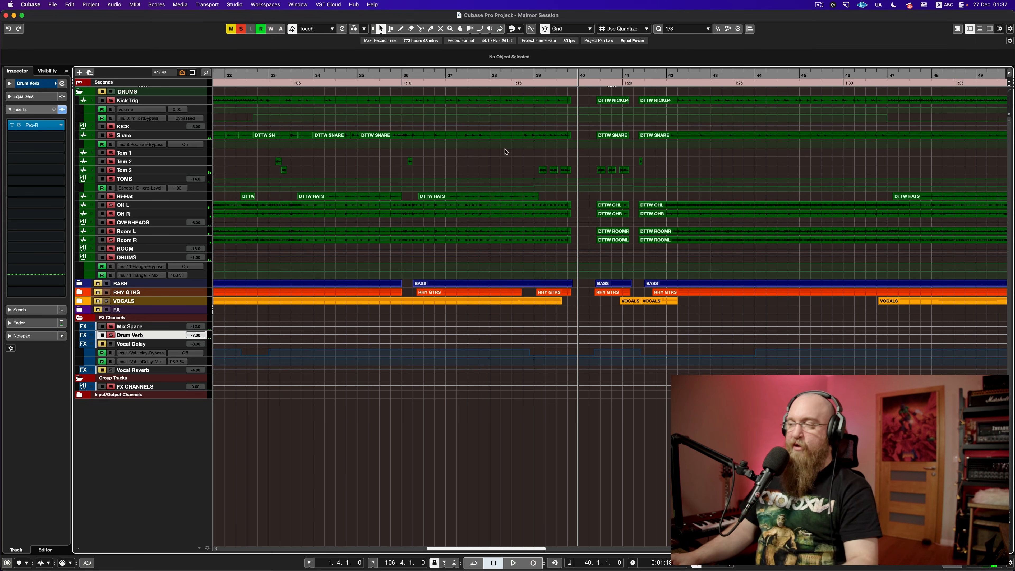
# Step: Play from bar 42, zoom the timeline out, and return to the project start
pyautogui.click(665, 74)
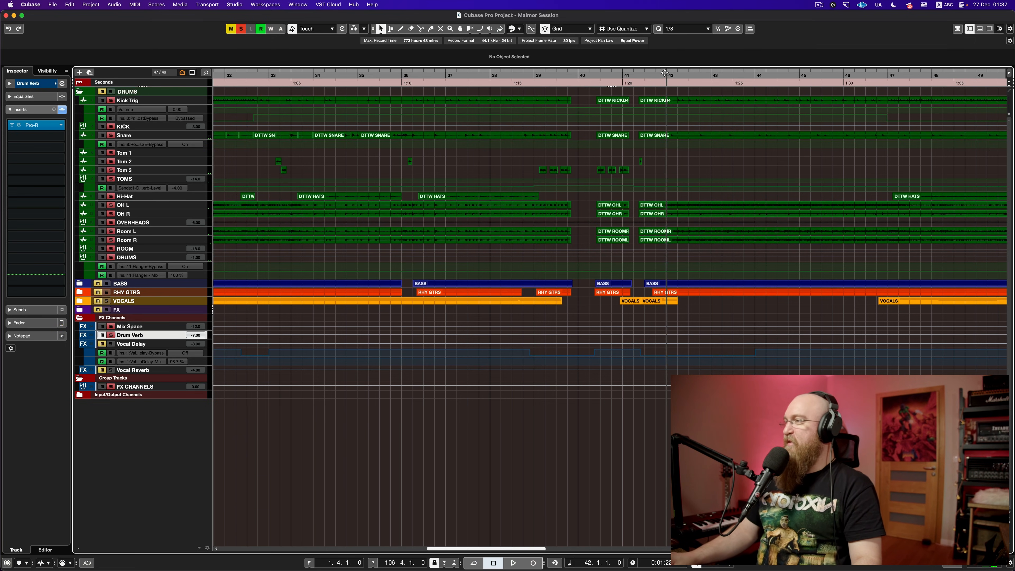
pyautogui.press('space')
pyautogui.press('g')
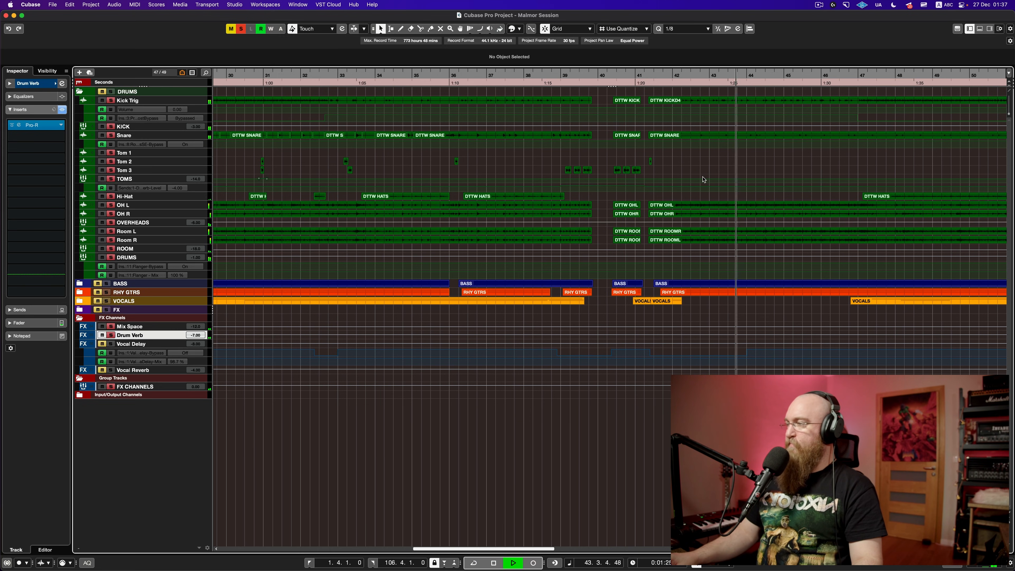
pyautogui.press('g')
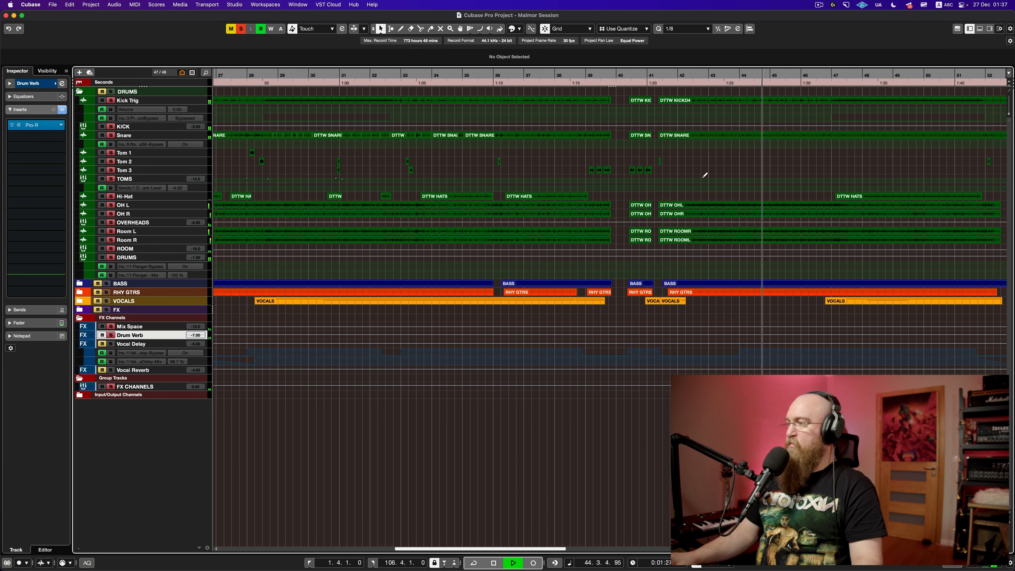
pyautogui.press('space')
pyautogui.press('KP_1')
pyautogui.press('super+s')
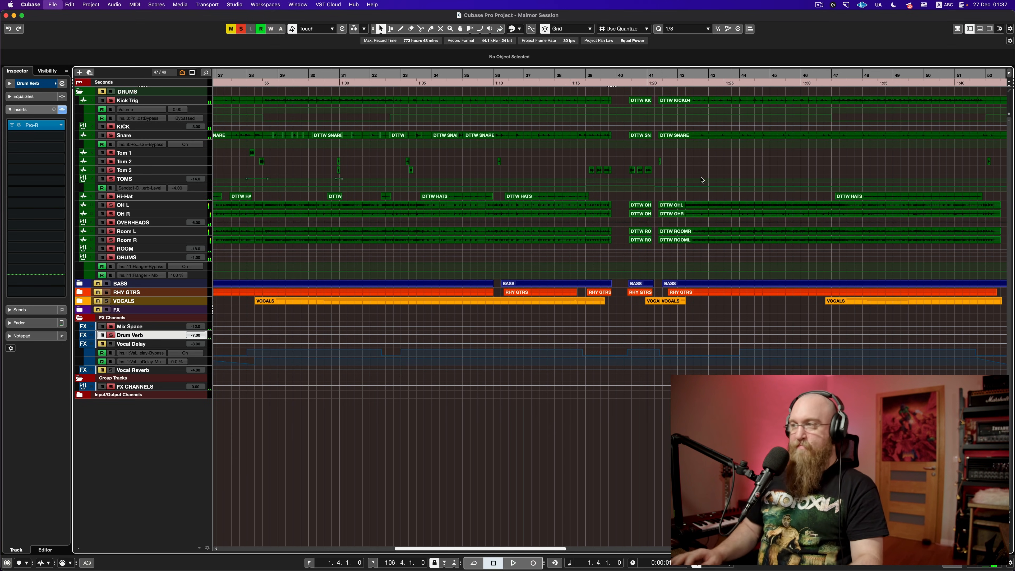
# Step: Clear all solos, expand the BASS folder and enlarge the DI, Amp and Sans Amp tracks
pyautogui.click(243, 30)
pyautogui.click(80, 282)
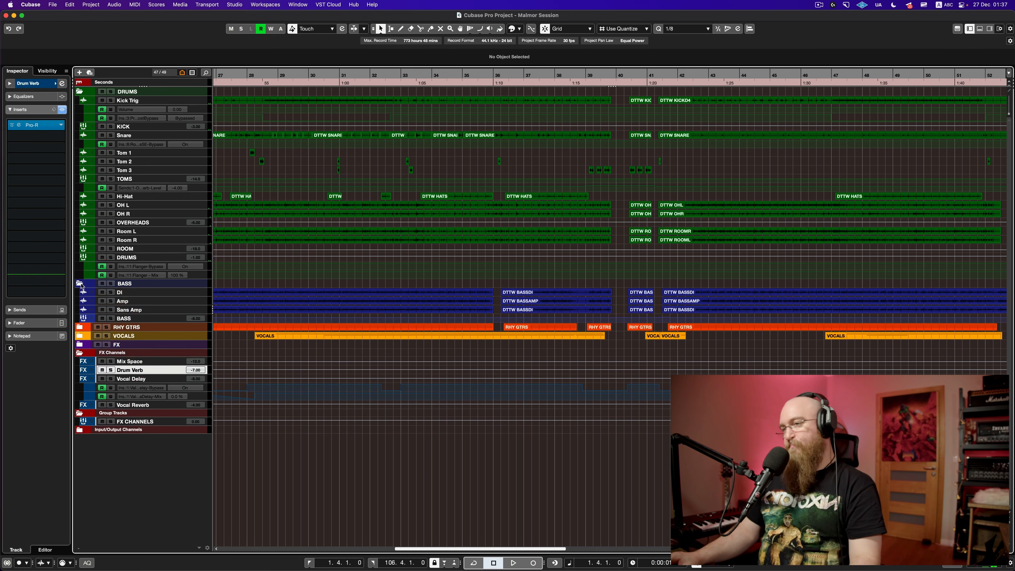
pyautogui.click(200, 295)
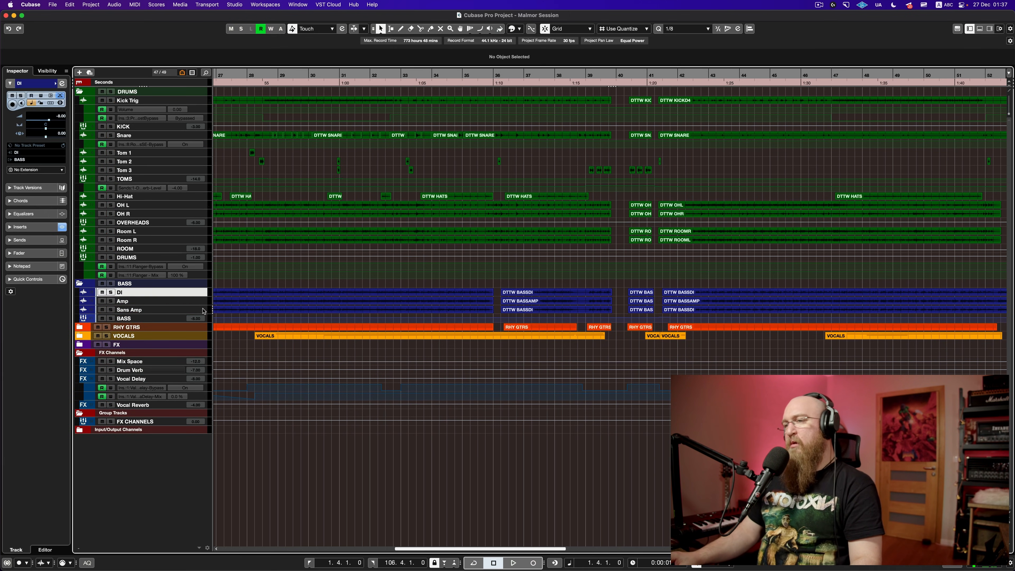
pyautogui.keyDown('shift'); pyautogui.click(200, 309); pyautogui.keyUp('shift')
pyautogui.moveTo(201, 305); pyautogui.dragTo(207, 336)
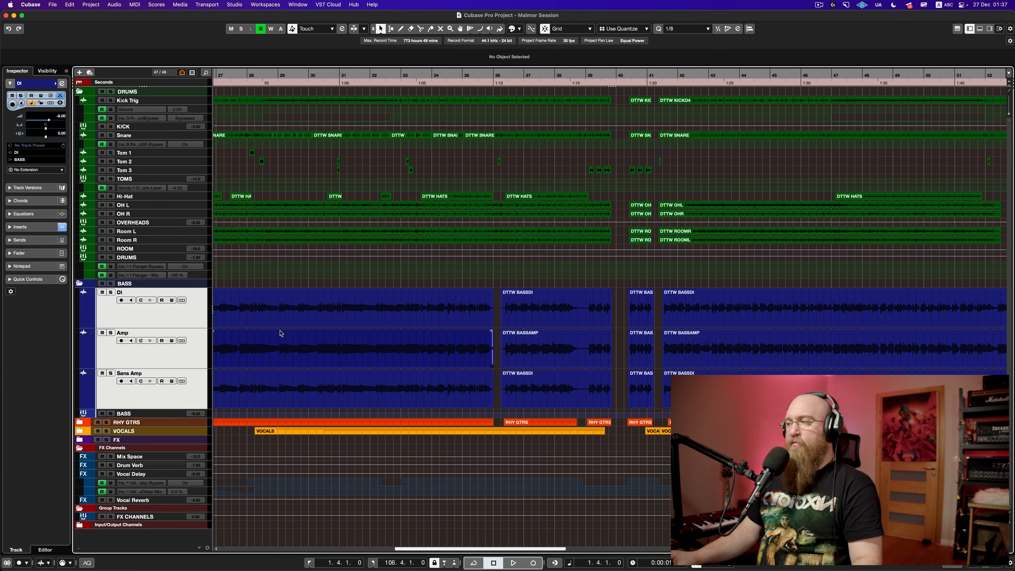
# Step: Show DI's inserts with the pre-fader boundary at slot 4, solo DI, and zoom to bars 7–17
pyautogui.scroll(-10, 281, 334)
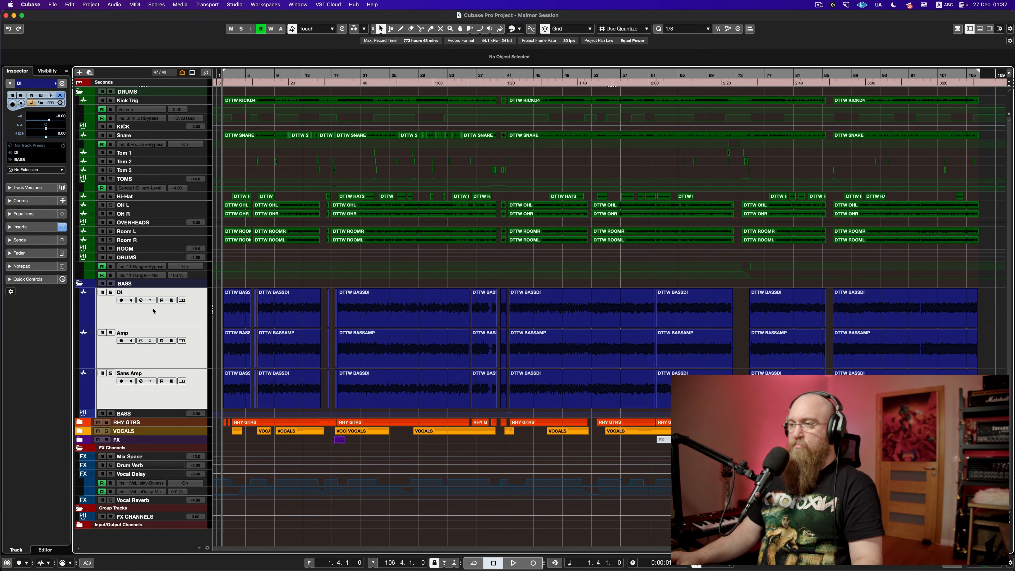
pyautogui.click(155, 316)
pyautogui.click(42, 227)
pyautogui.moveTo(43, 228); pyautogui.dragTo(35, 182)
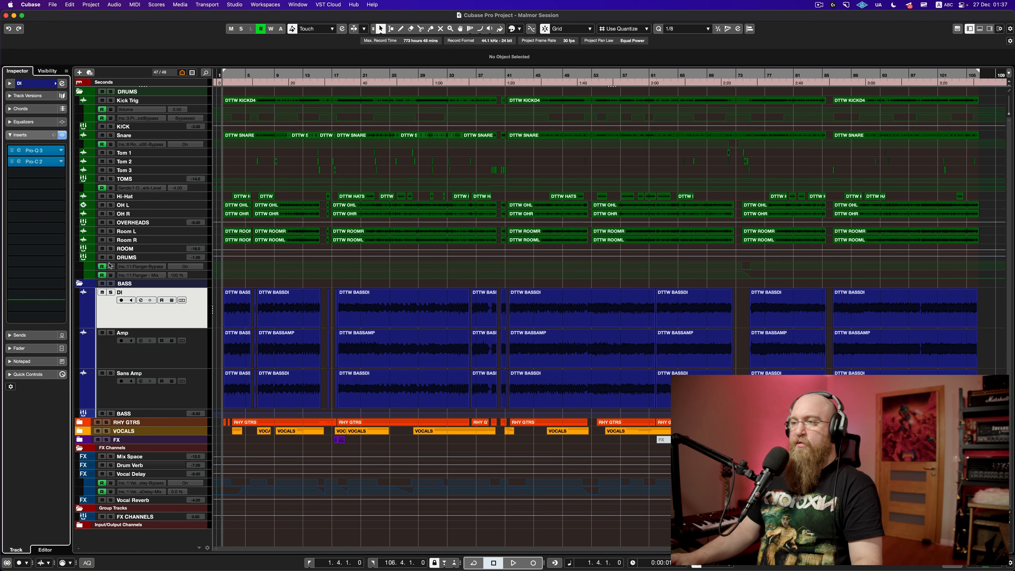
pyautogui.click(111, 293)
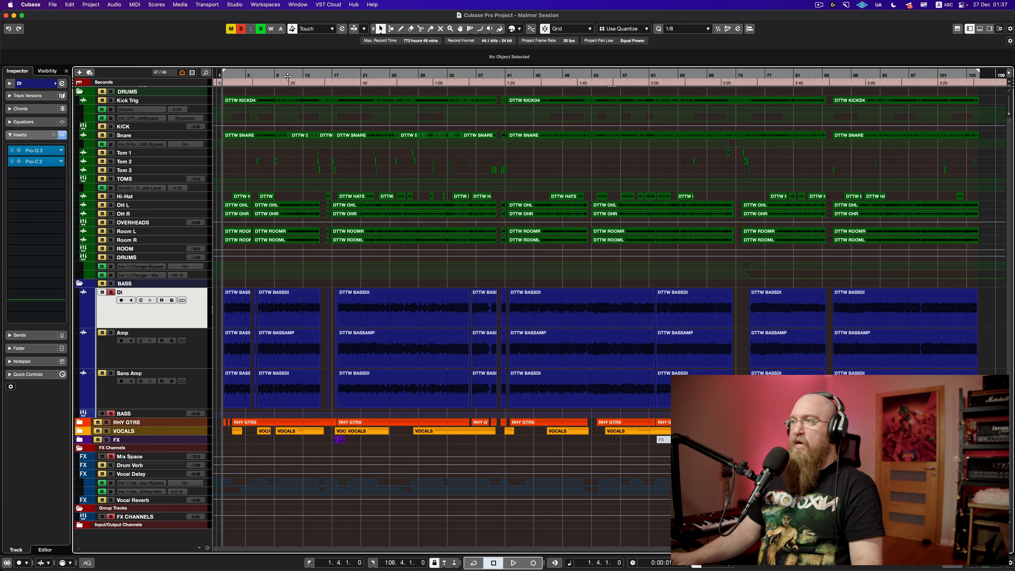
pyautogui.moveTo(288, 76); pyautogui.dragTo(226, 107)
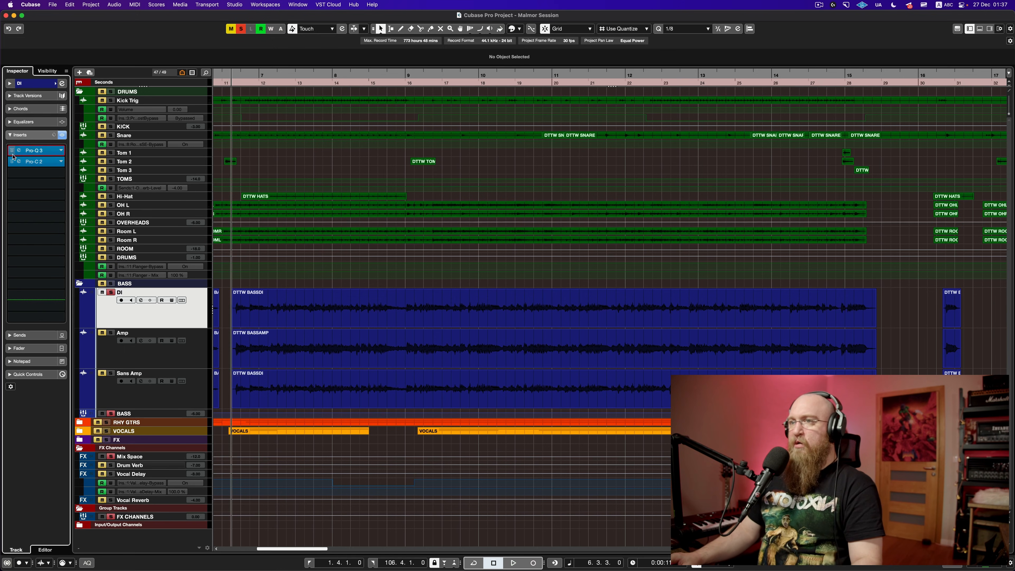
# Step: Bypass the DI track's inserts and play to hear the dry bass
pyautogui.click(13, 164)
pyautogui.press('space')
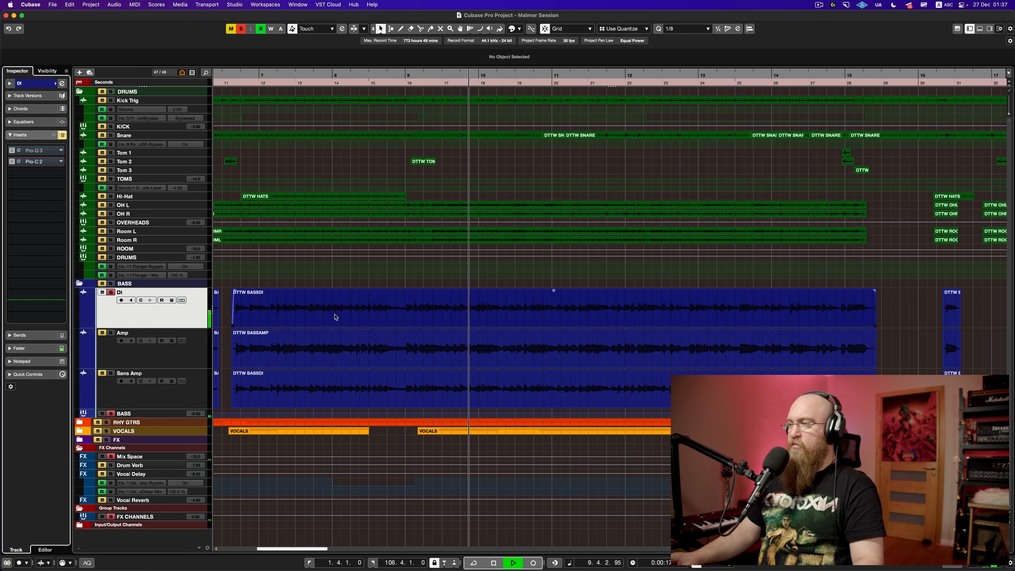
pyautogui.press('space')
# Step: Scroll through the song and restart the dry DI playback from an earlier position
pyautogui.hscroll(-5, 337, 319)
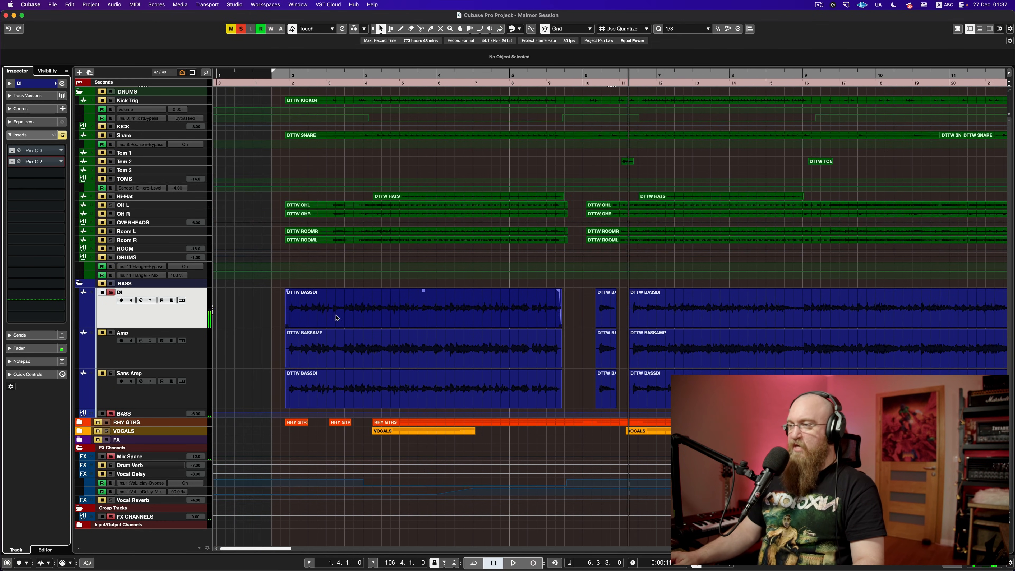
pyautogui.hscroll(14, 337, 318)
pyautogui.hscroll(15, 336, 318)
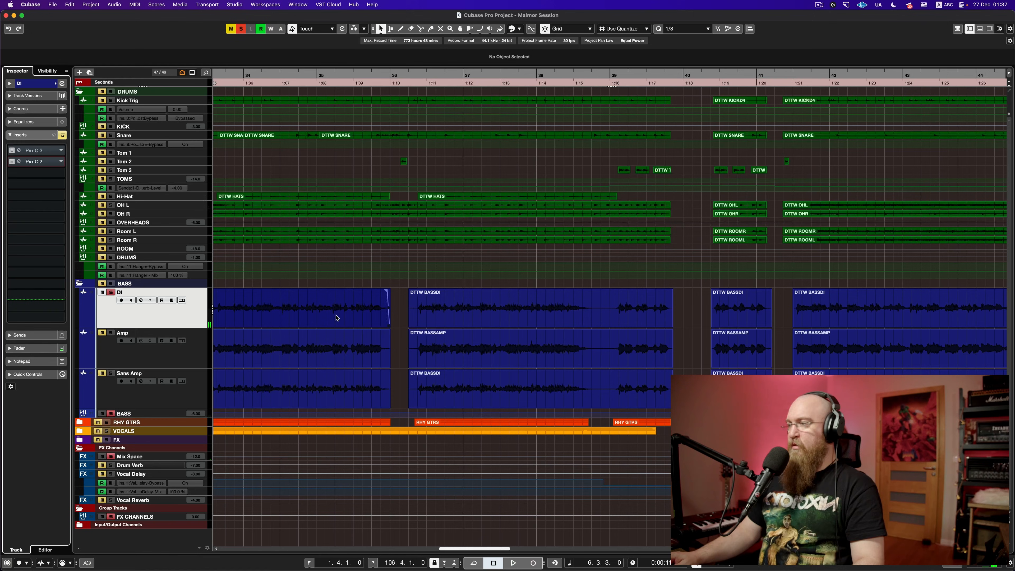
pyautogui.hscroll(2, 397, 308)
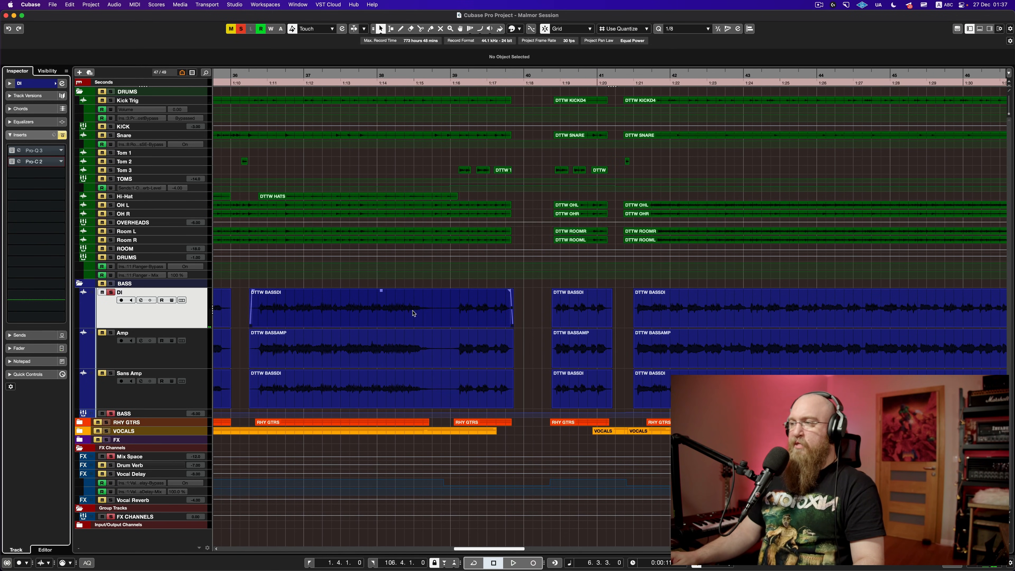
pyautogui.hscroll(18, 451, 321)
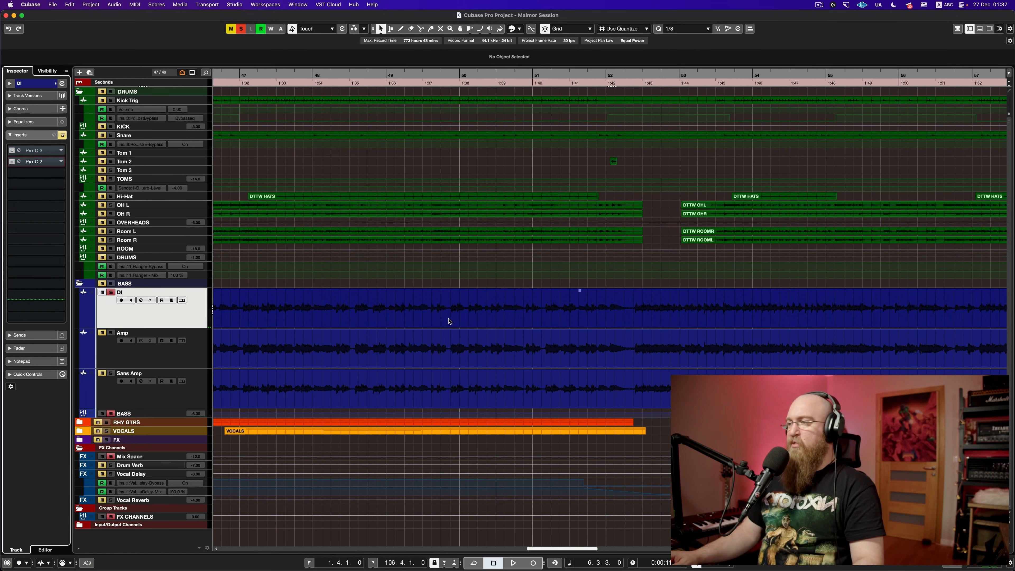
pyautogui.hscroll(20, 450, 322)
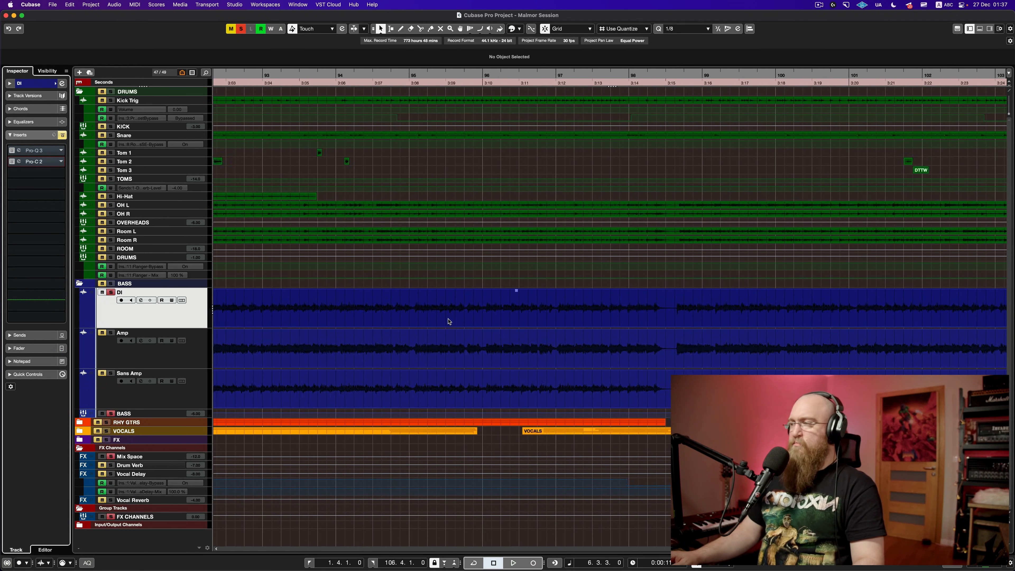
pyautogui.hscroll(-20, 449, 322)
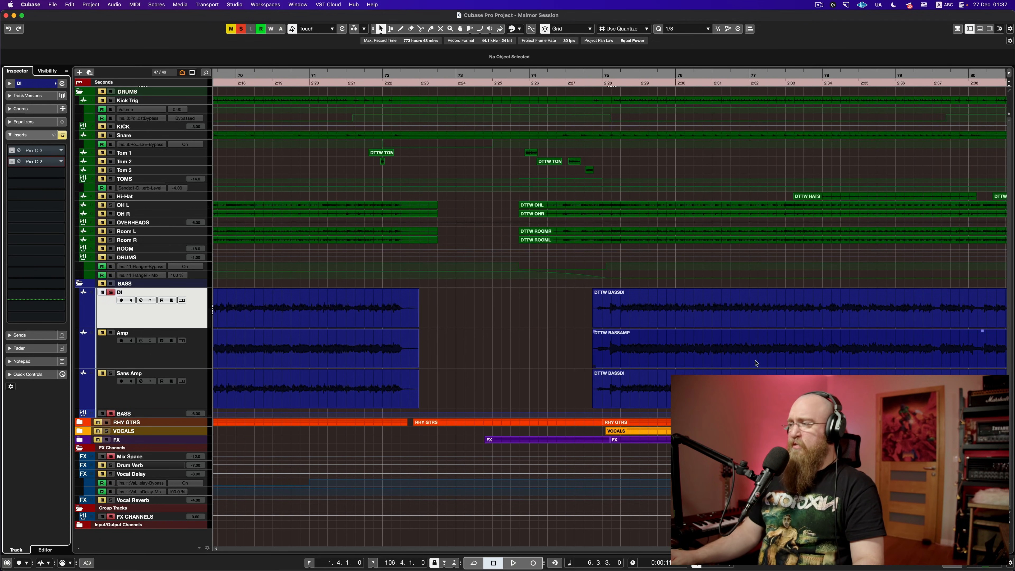
pyautogui.hscroll(-20, 468, 308)
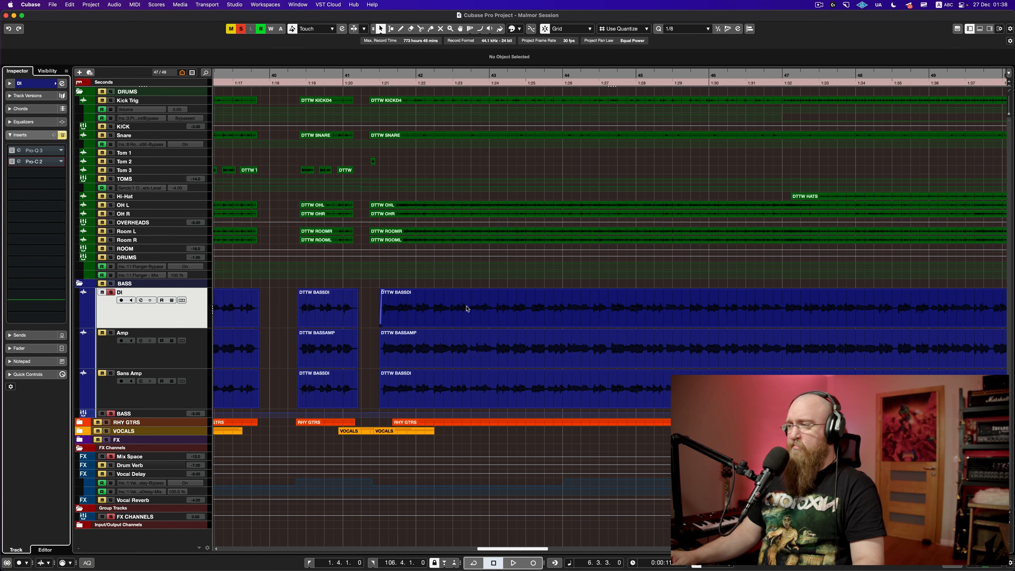
pyautogui.hscroll(-8, 467, 309)
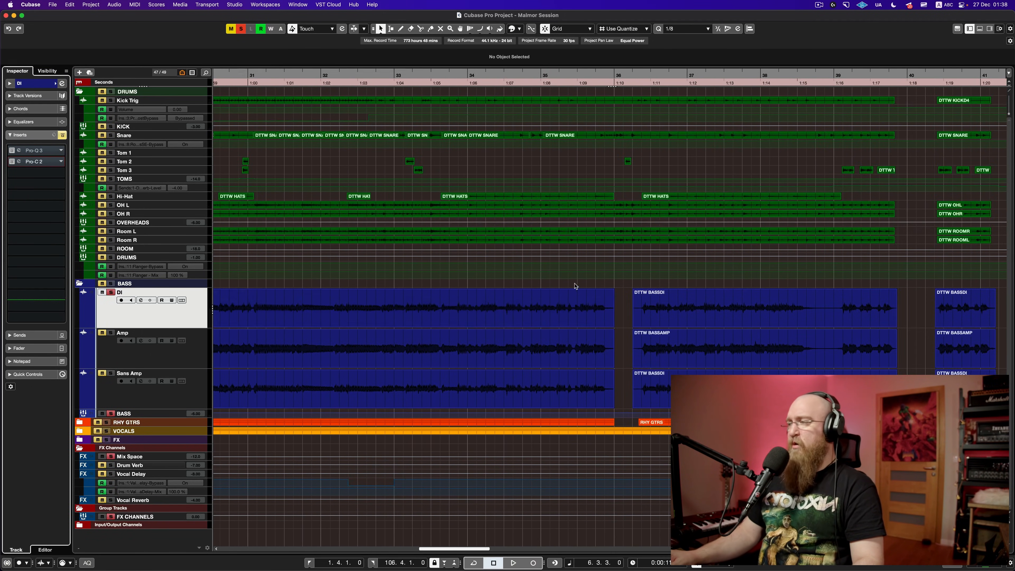
pyautogui.hscroll(-18, 623, 318)
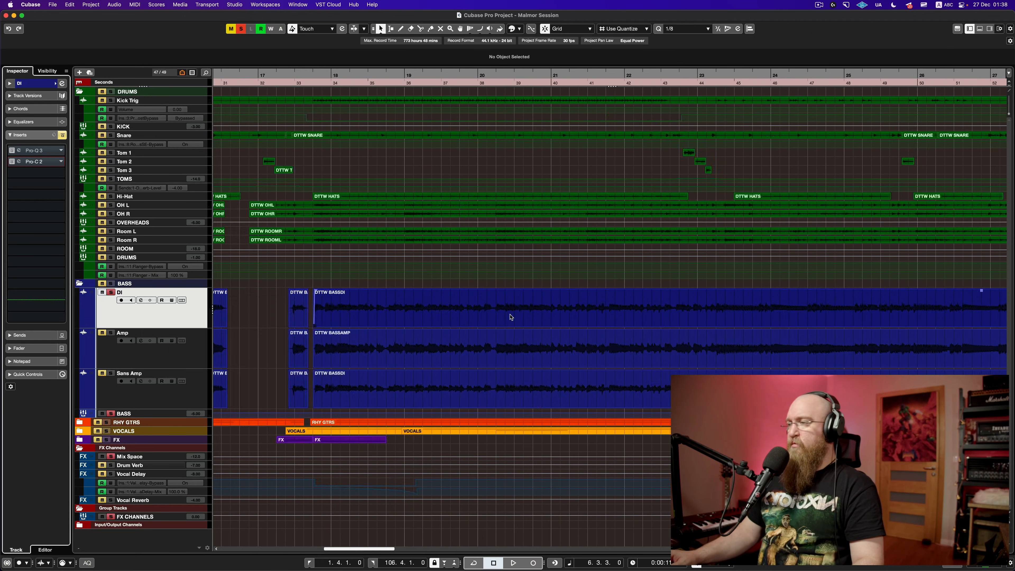
pyautogui.hscroll(-6, 617, 302)
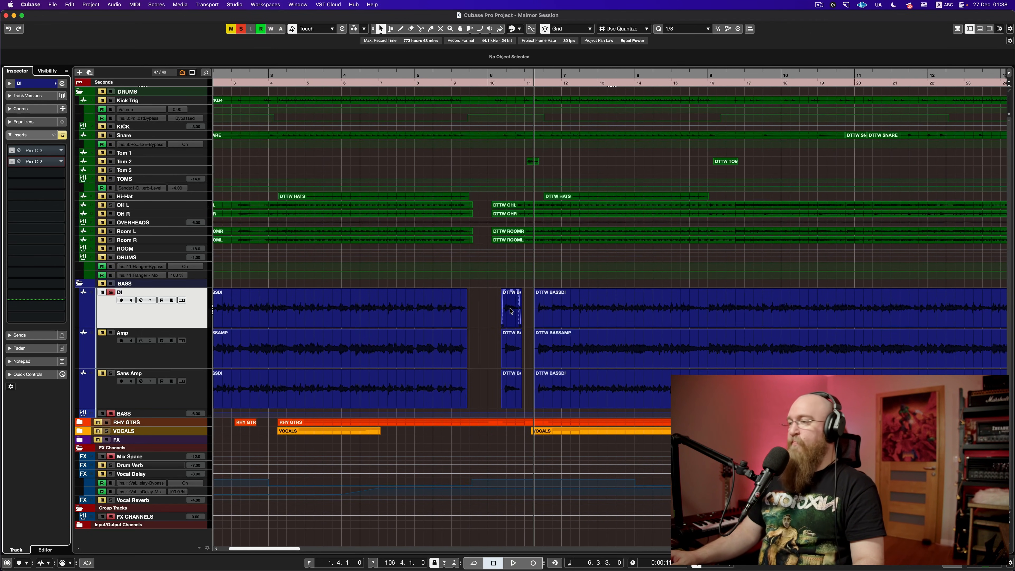
pyautogui.click(489, 306)
pyautogui.press('space')
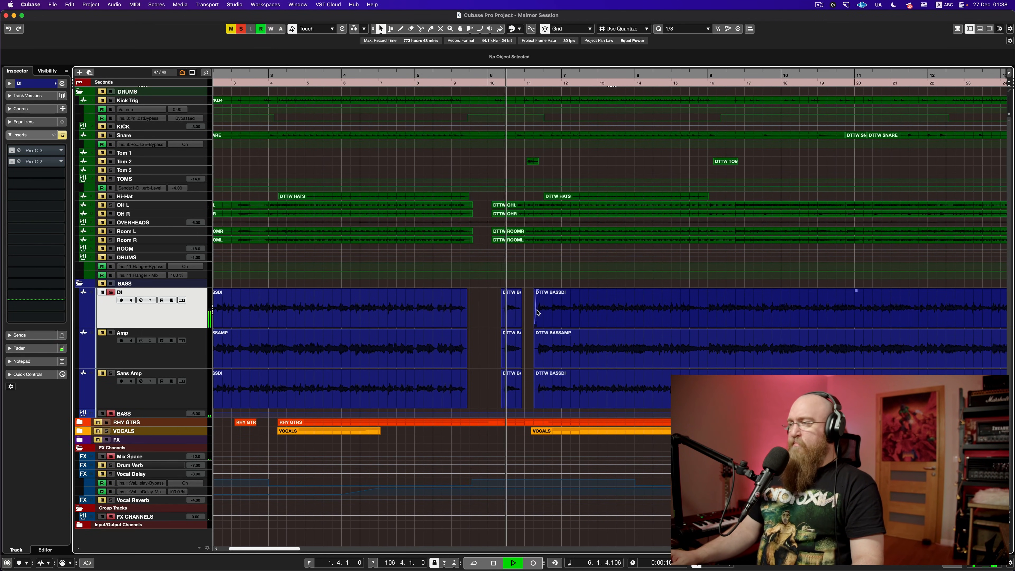
# Step: Re-enable DI's Pro-Q 3 and Pro-C 2 inserts, audition the compressed bass, then close both plug-in windows
pyautogui.click(34, 151)
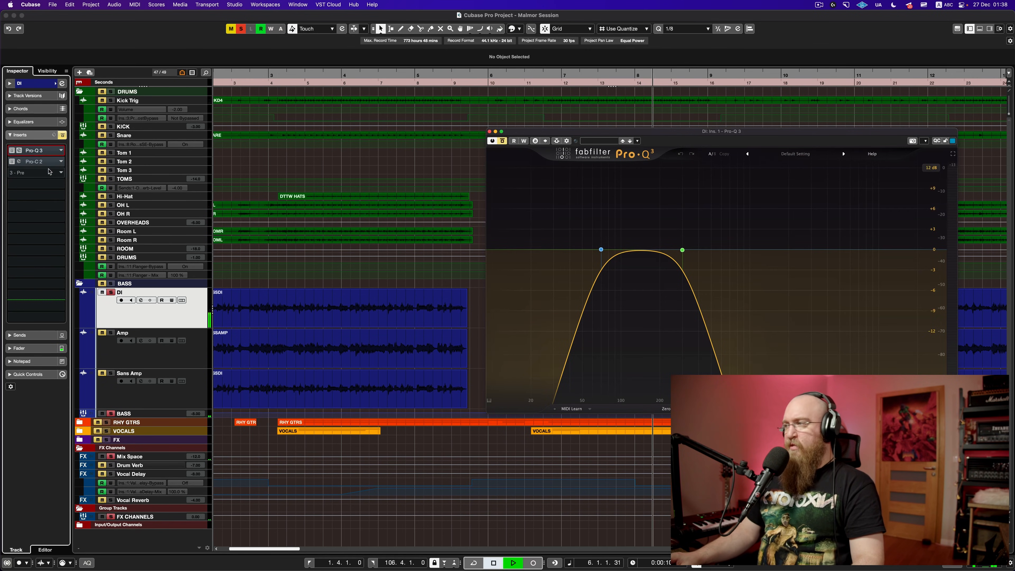
pyautogui.press('space')
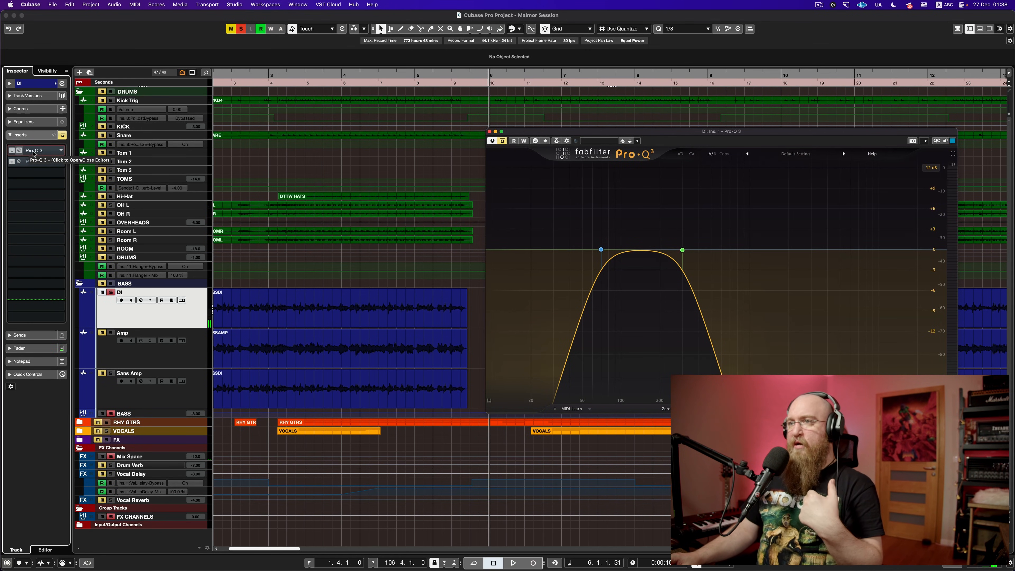
pyautogui.click(37, 163)
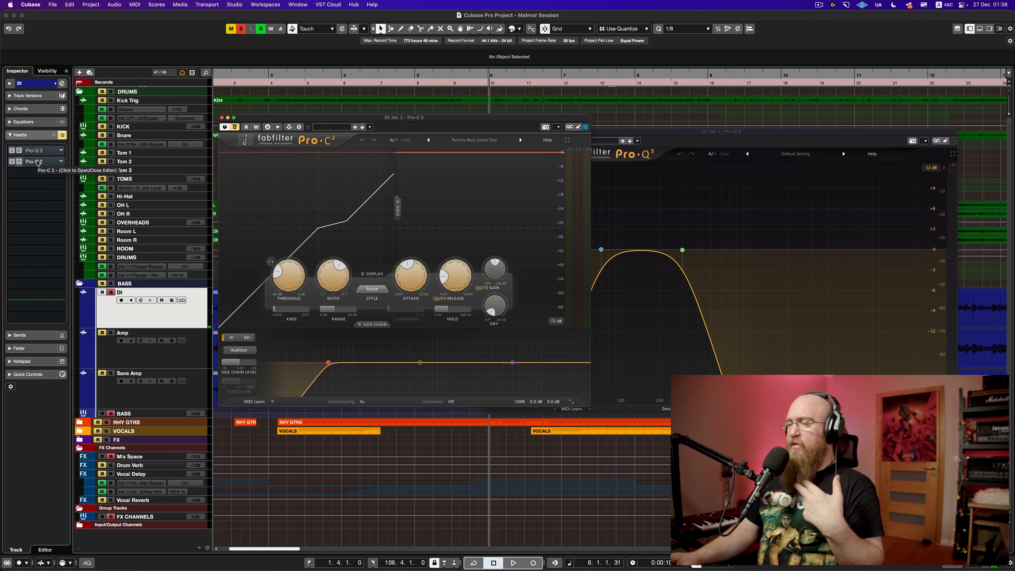
pyautogui.click(14, 153)
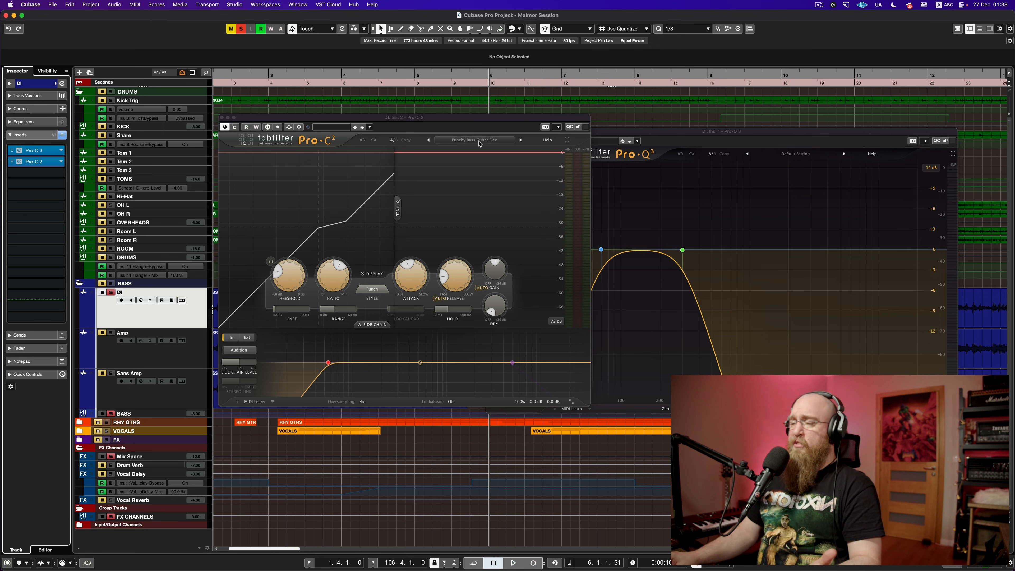
pyautogui.press('space')
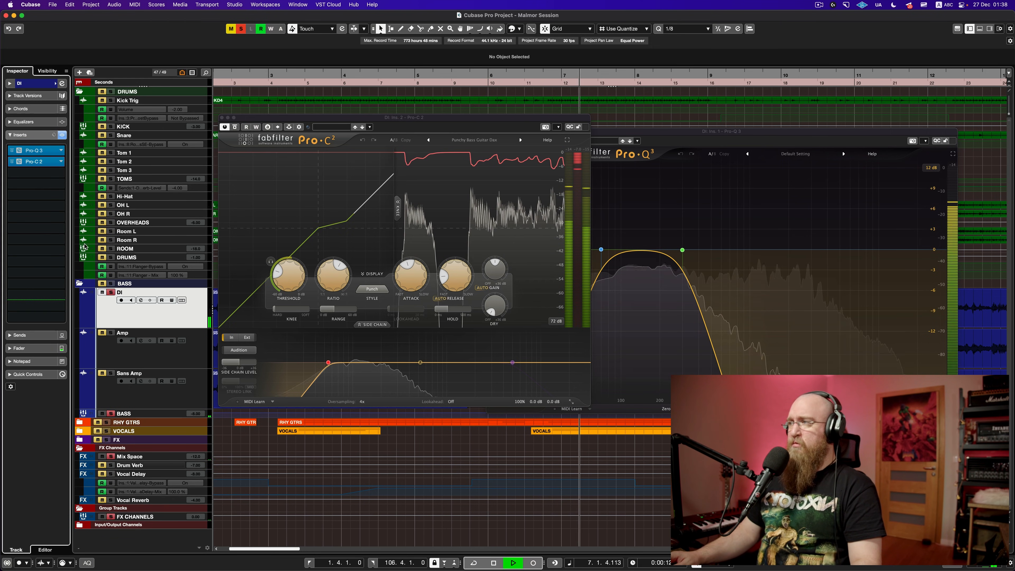
pyautogui.press('space')
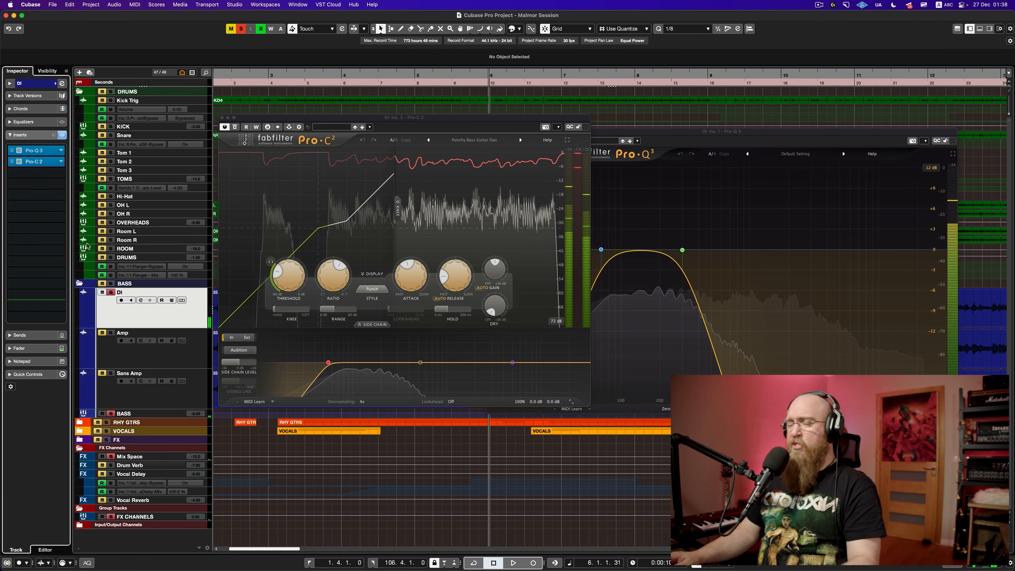
pyautogui.click(221, 118)
pyautogui.click(490, 131)
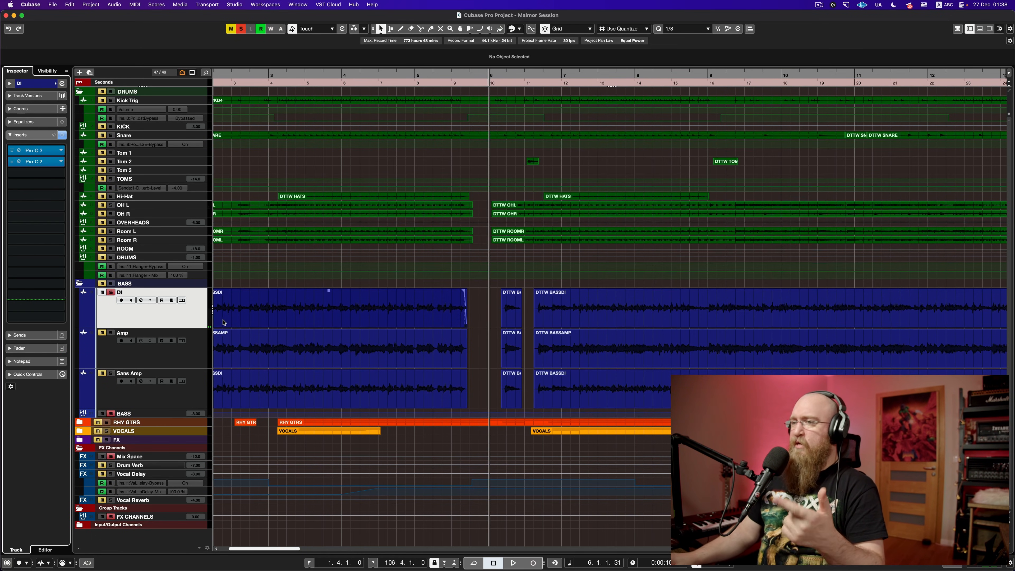
# Step: Open the Amp bass track's Pro-Q 3 equaliser and move its window higher
pyautogui.click(192, 352)
pyautogui.click(176, 391)
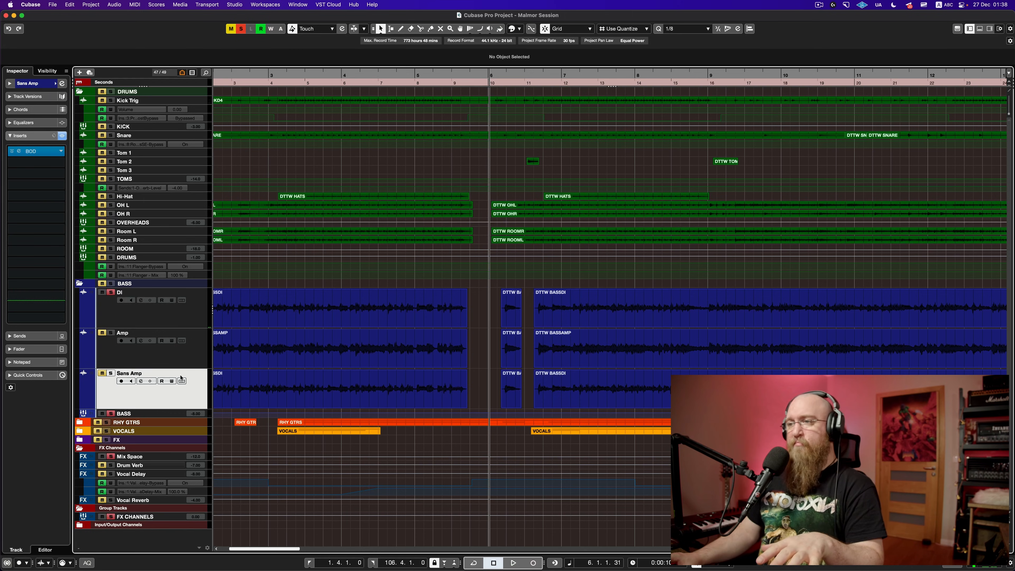
pyautogui.click(191, 326)
pyautogui.click(199, 354)
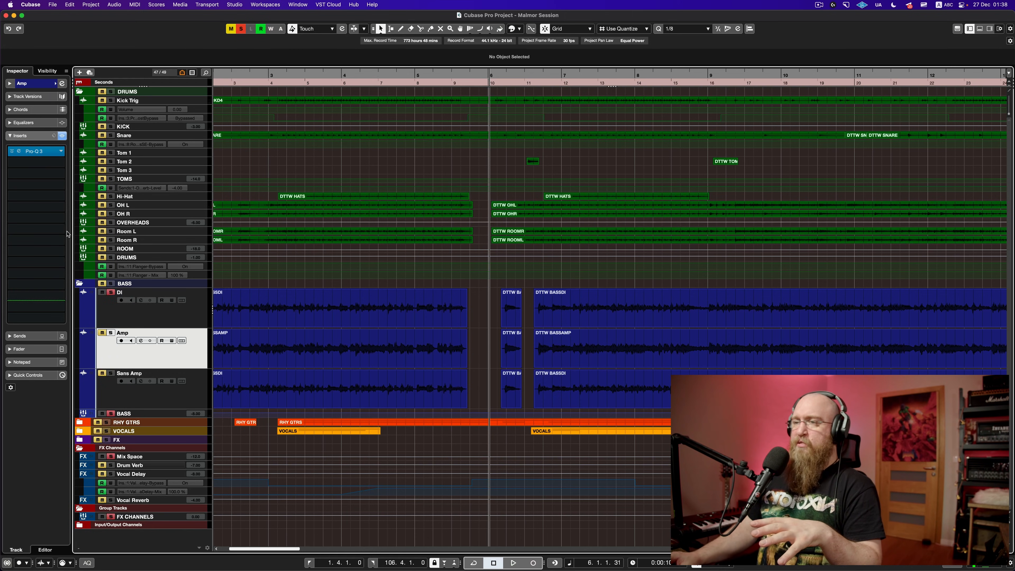
pyautogui.click(40, 152)
pyautogui.moveTo(416, 232); pyautogui.dragTo(481, 89)
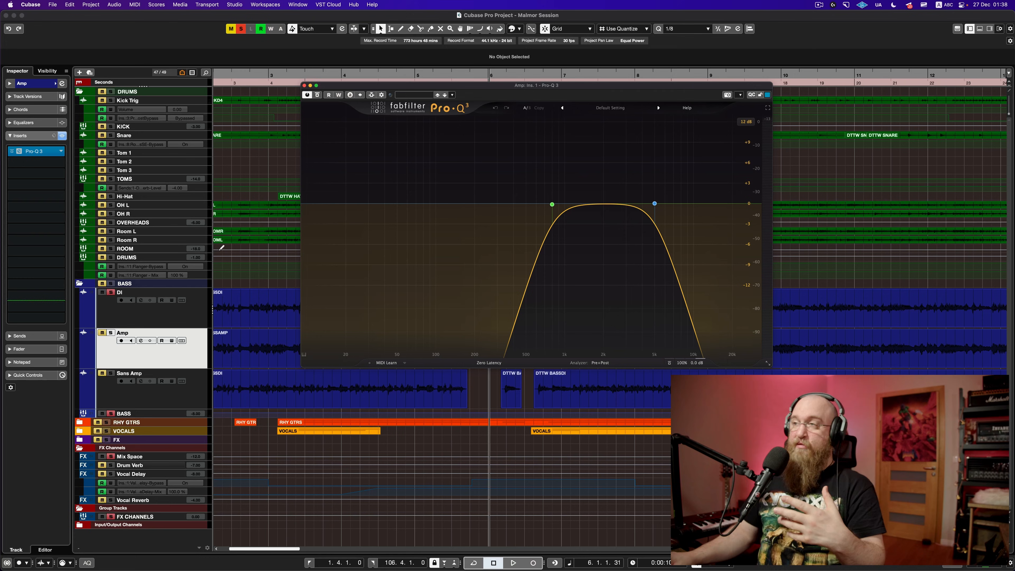
# Step: Compare DI's Pro-Q 3 beside Amp's, close both, and select the Sans Amp track
pyautogui.click(175, 323)
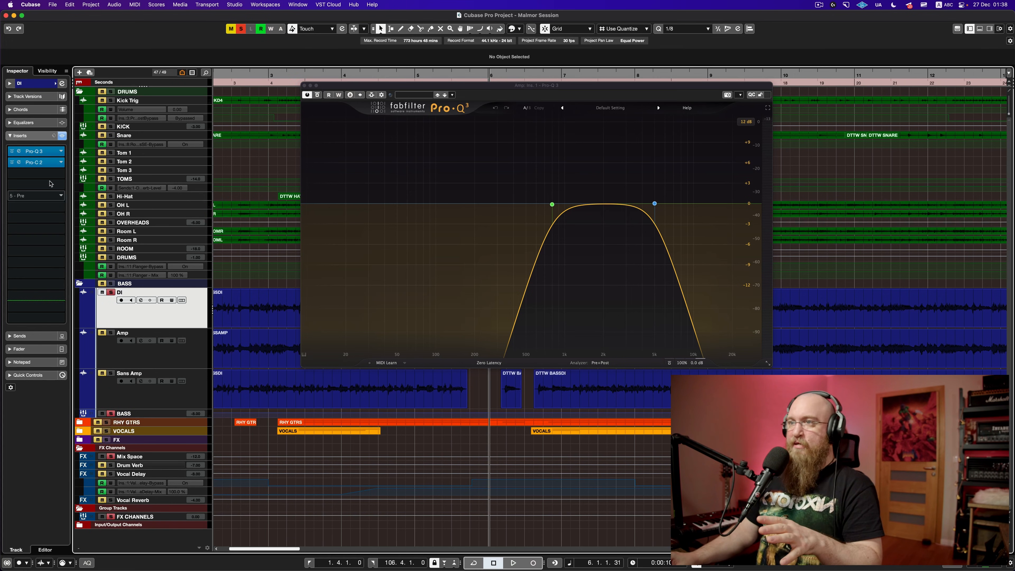
pyautogui.click(40, 152)
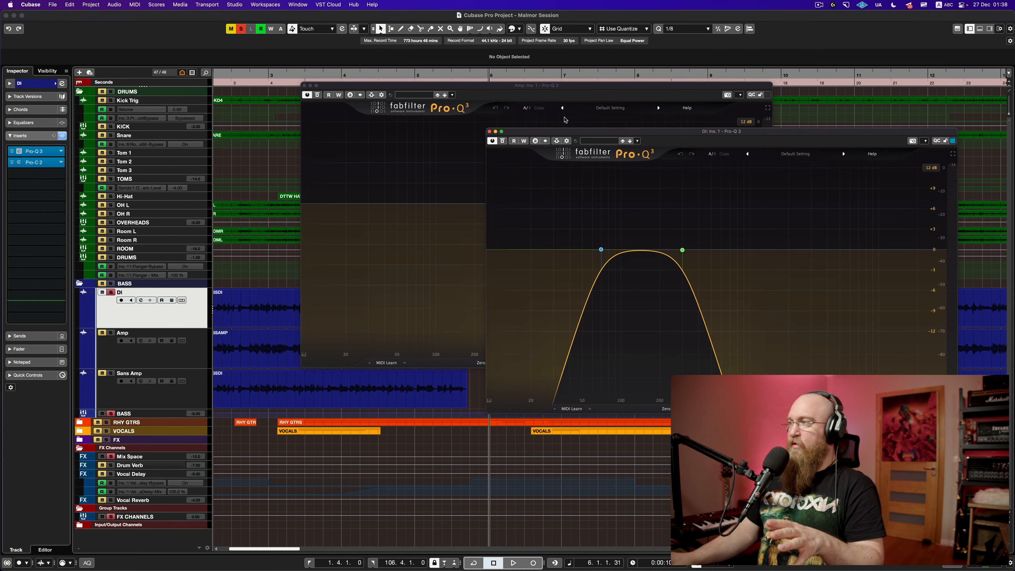
pyautogui.moveTo(604, 135); pyautogui.dragTo(197, 73)
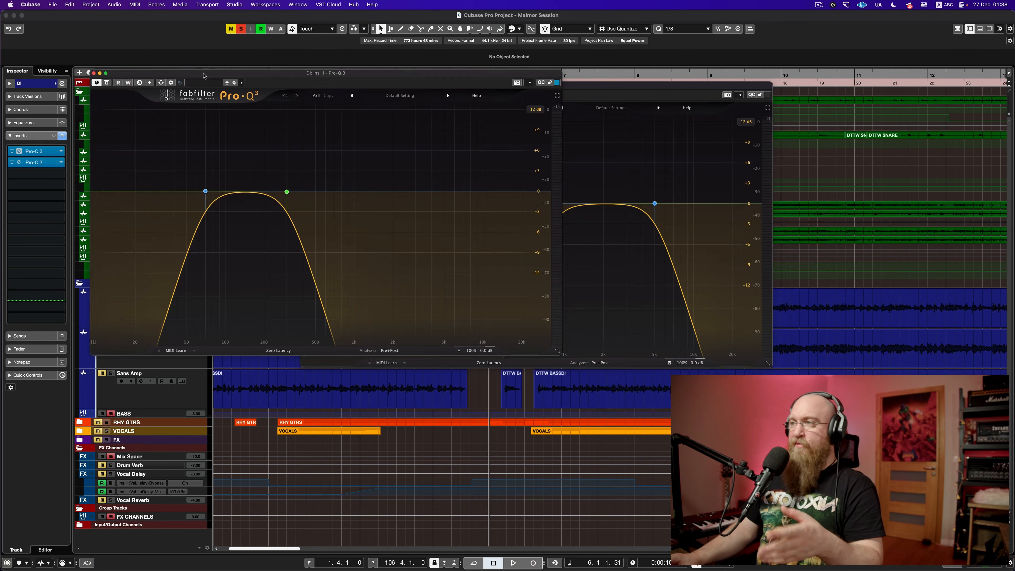
pyautogui.moveTo(597, 89); pyautogui.dragTo(631, 71)
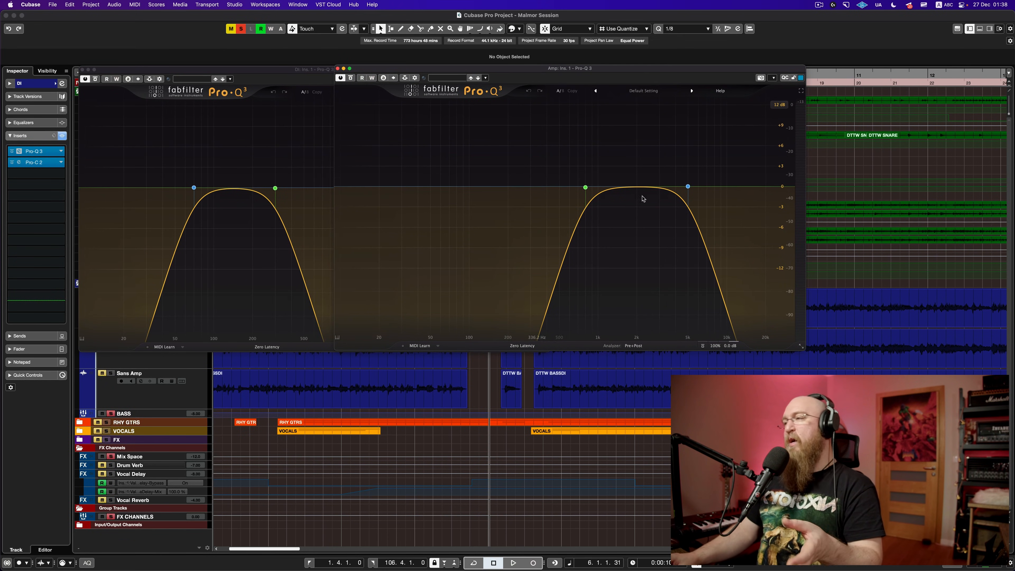
pyautogui.click(337, 69)
pyautogui.click(83, 70)
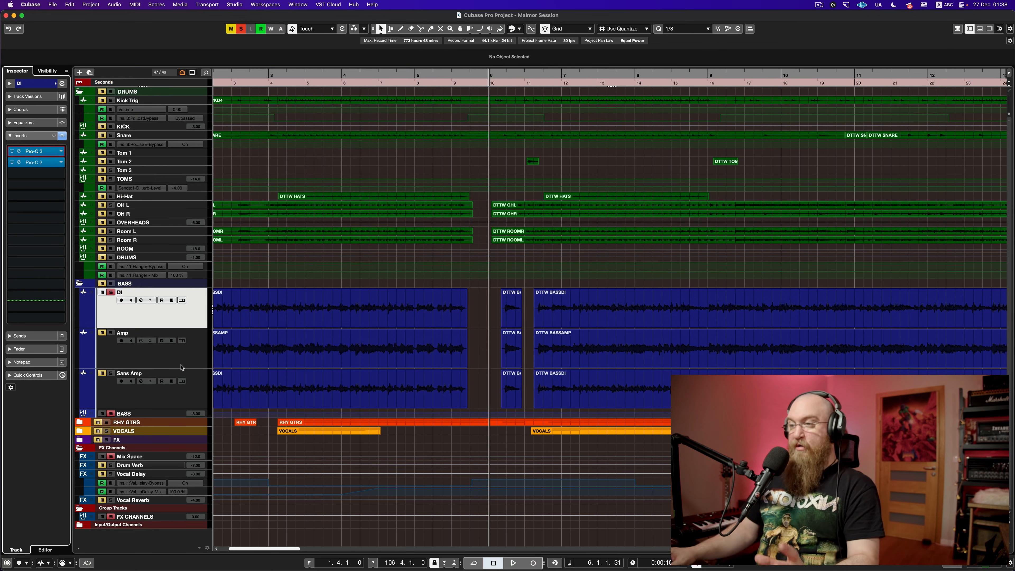
pyautogui.click(179, 395)
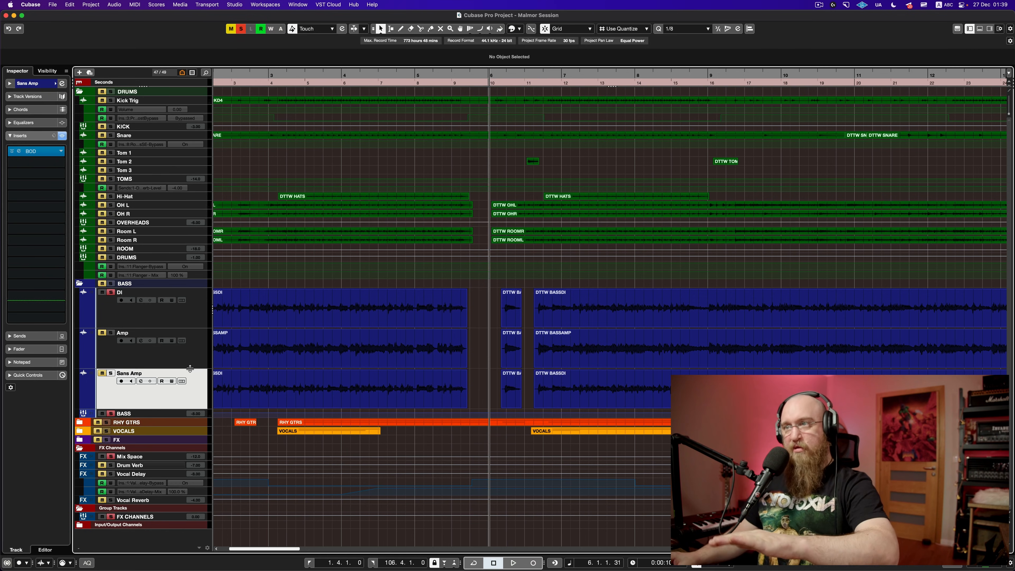
# Step: Unsolo DI, solo Sans Amp, open its BOD overdrive and audition it
pyautogui.click(112, 293)
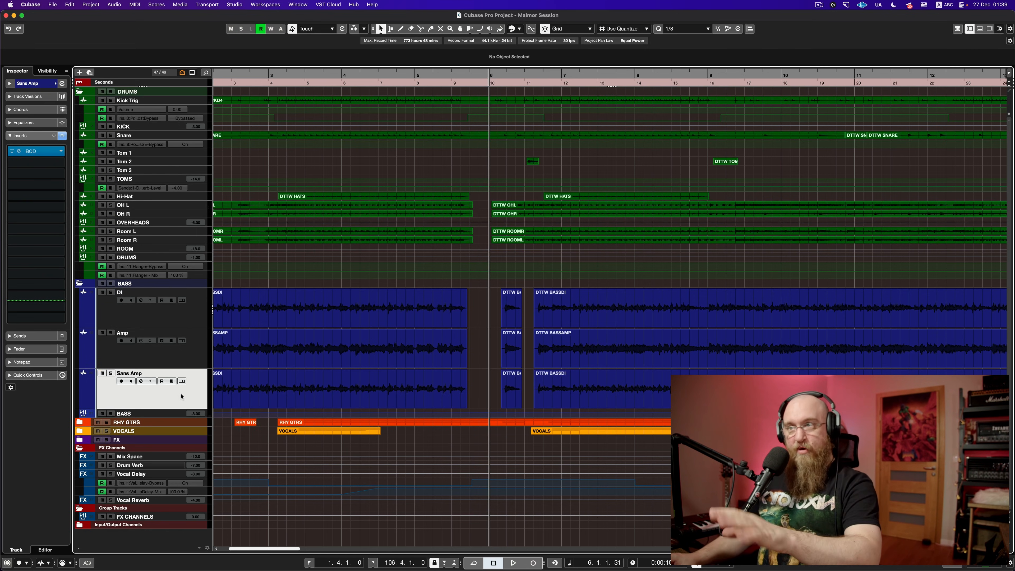
pyautogui.click(111, 374)
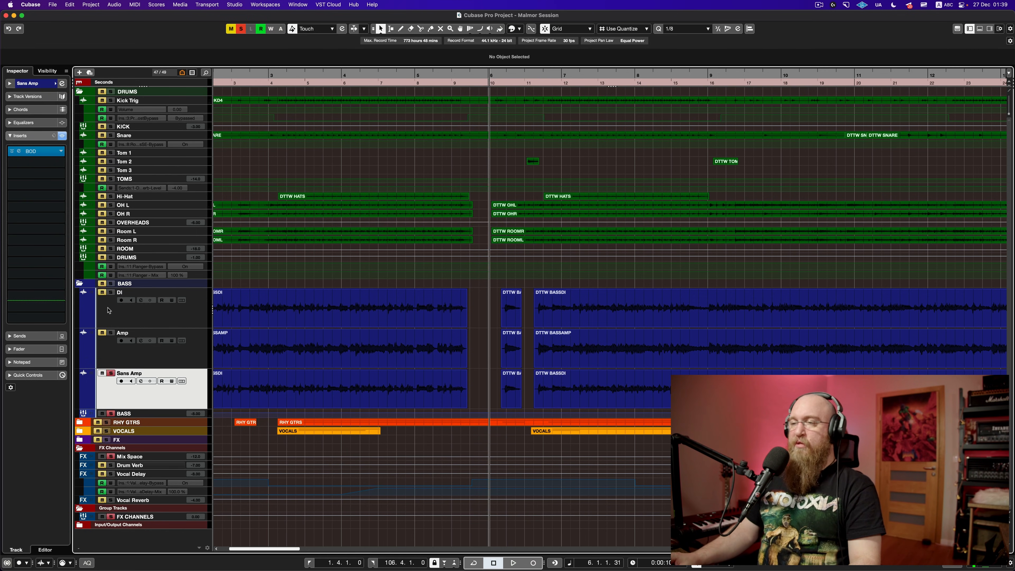
pyautogui.click(42, 152)
pyautogui.press('space')
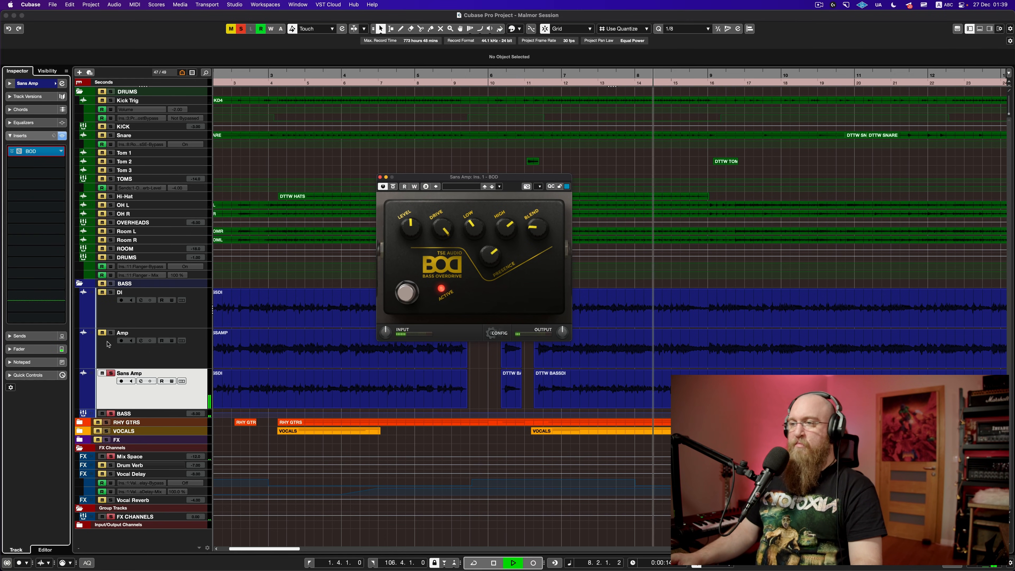
pyautogui.press('space')
# Step: Solo DI and replay, then shrink all the bass tracks to a compact height
pyautogui.click(115, 350)
pyautogui.click(110, 294)
pyautogui.press('space')
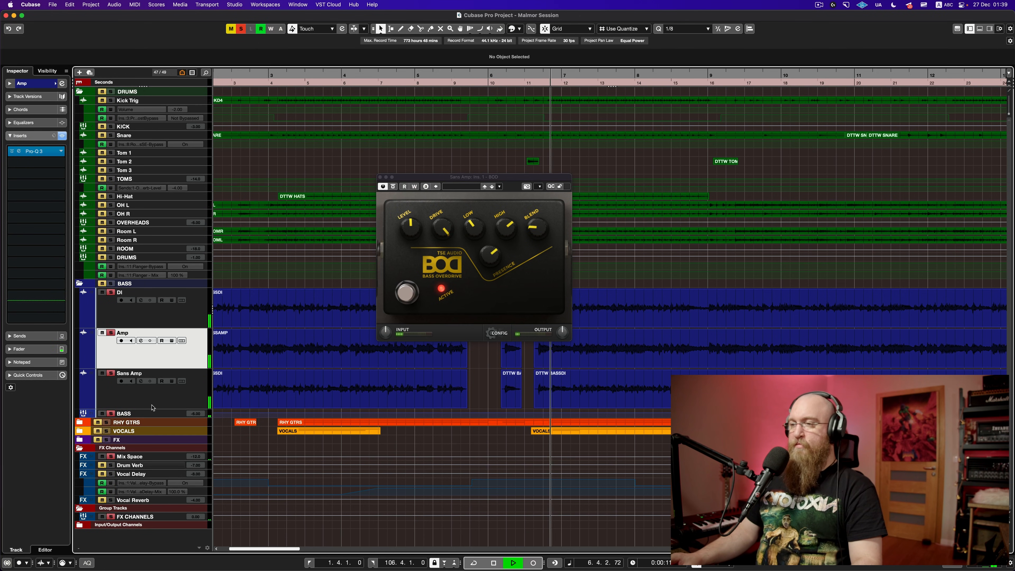
pyautogui.click(148, 415)
pyautogui.keyDown('shift'); pyautogui.click(185, 323); pyautogui.keyUp('shift')
pyautogui.moveTo(196, 327); pyautogui.dragTo(201, 304)
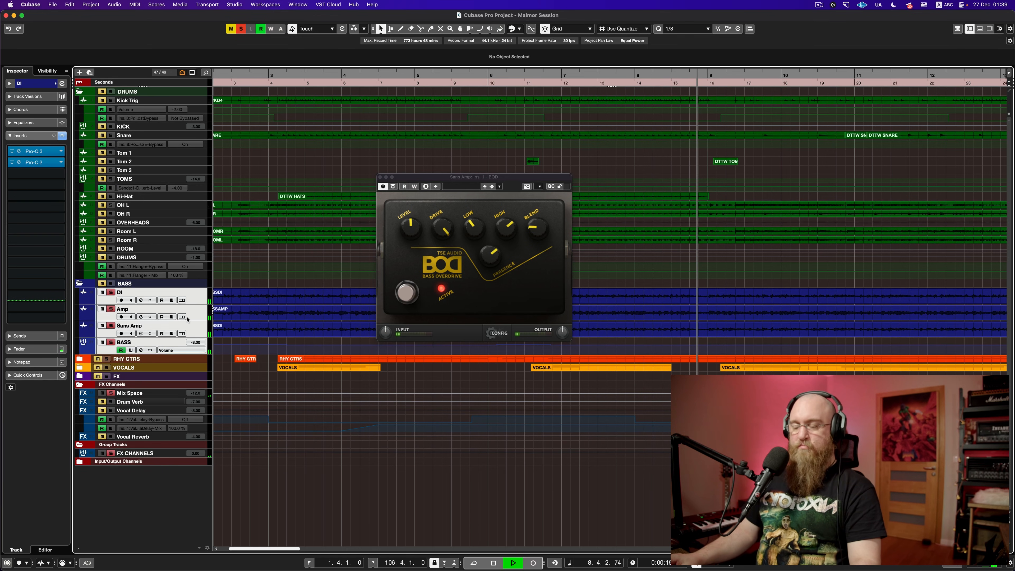
# Step: In the MixConsole, solo both the DI and Amp channels, then stop playback and close the mixer
pyautogui.press('F3')
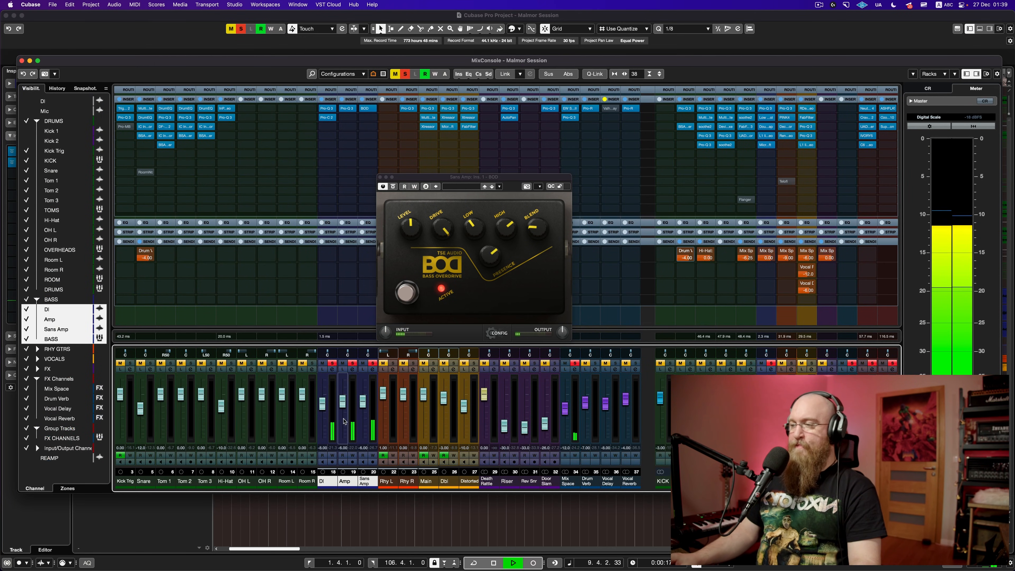
pyautogui.click(323, 364)
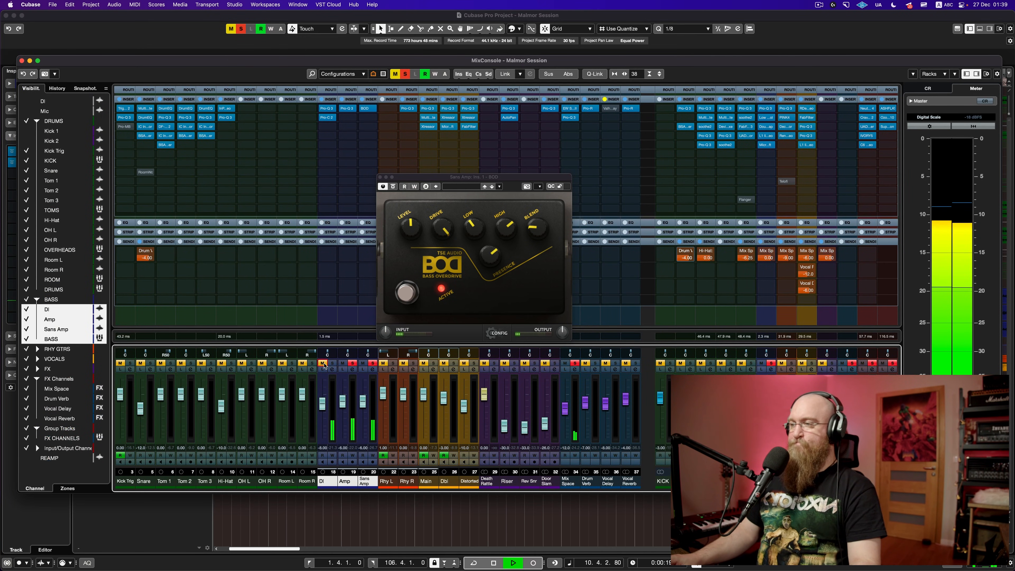
pyautogui.click(342, 364)
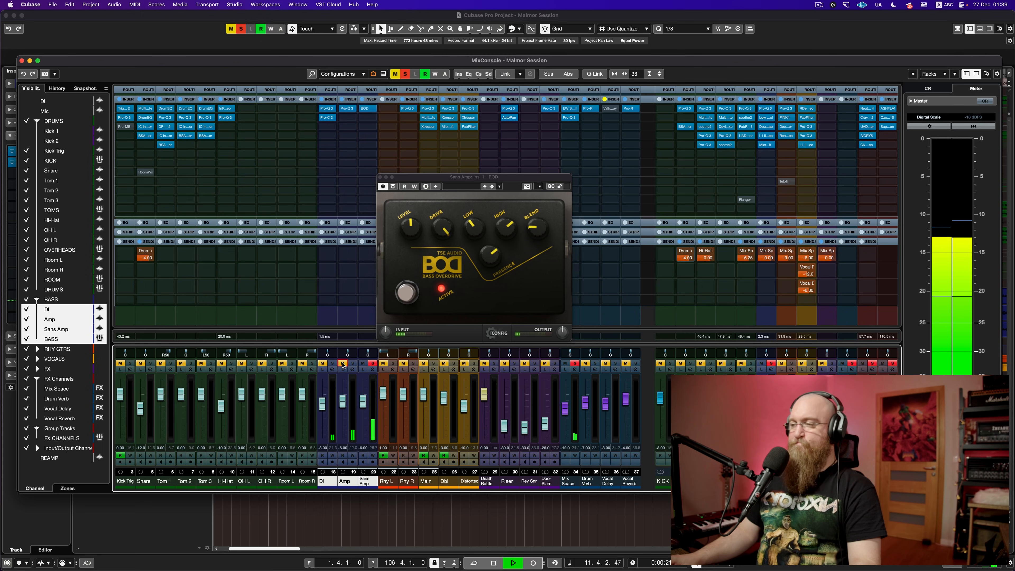
pyautogui.click(333, 364)
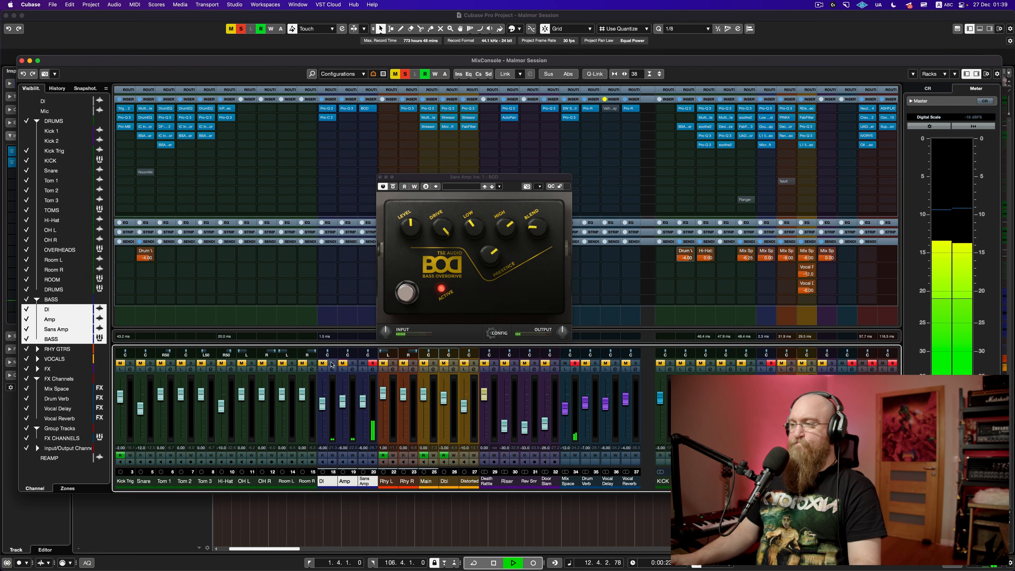
pyautogui.click(322, 364)
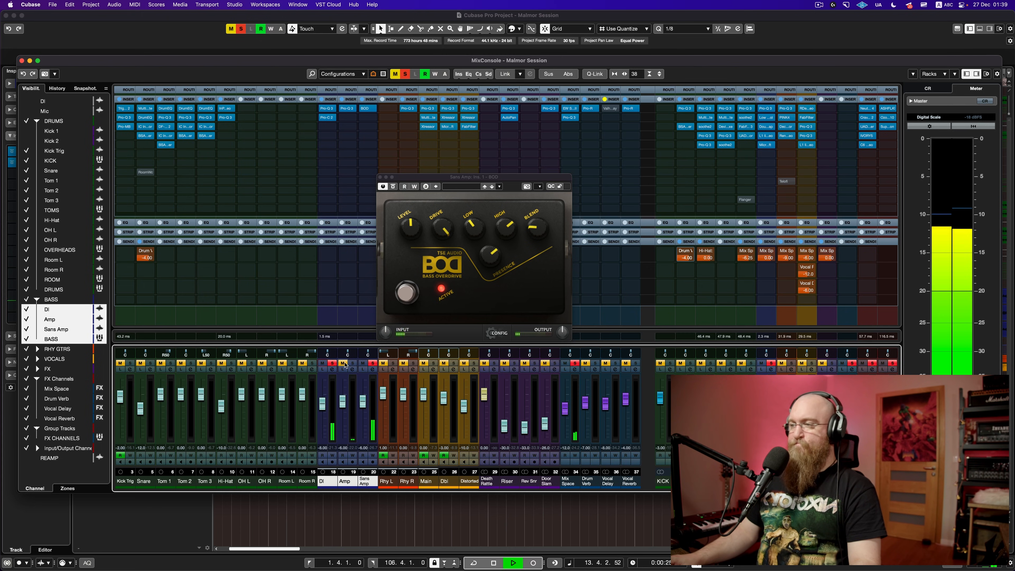
pyautogui.click(352, 364)
pyautogui.click(343, 364)
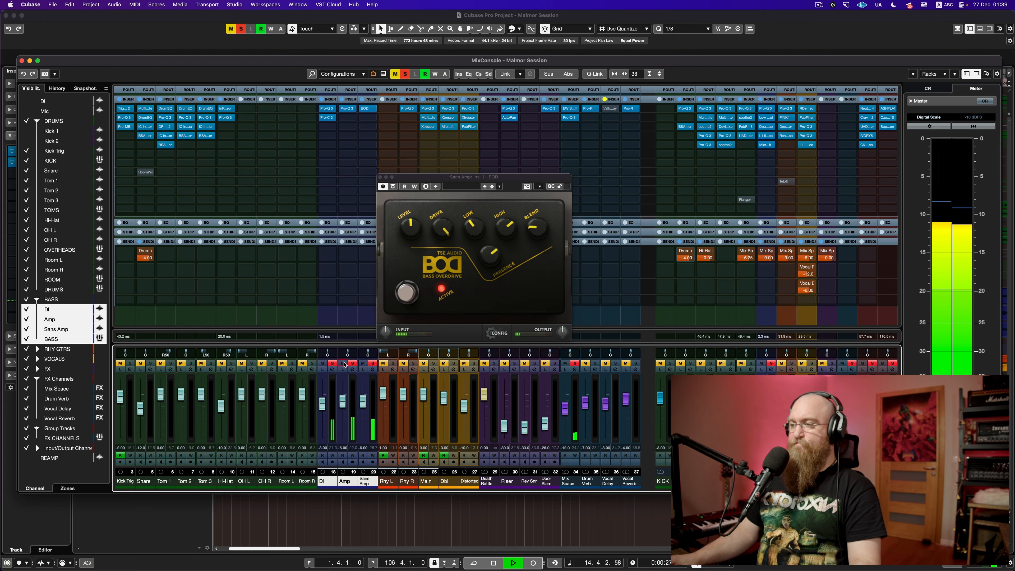
pyautogui.press('space')
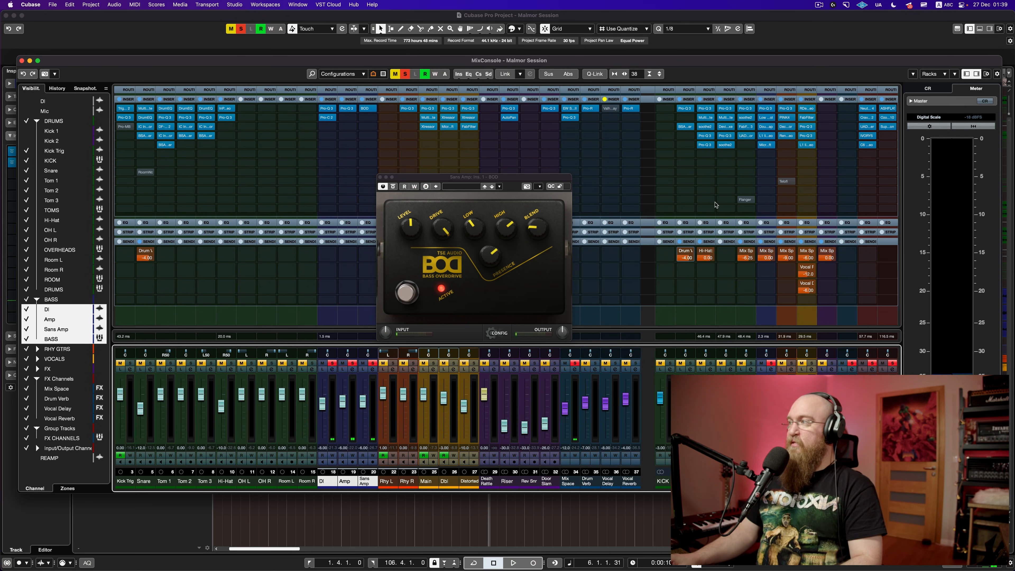
pyautogui.press('F3')
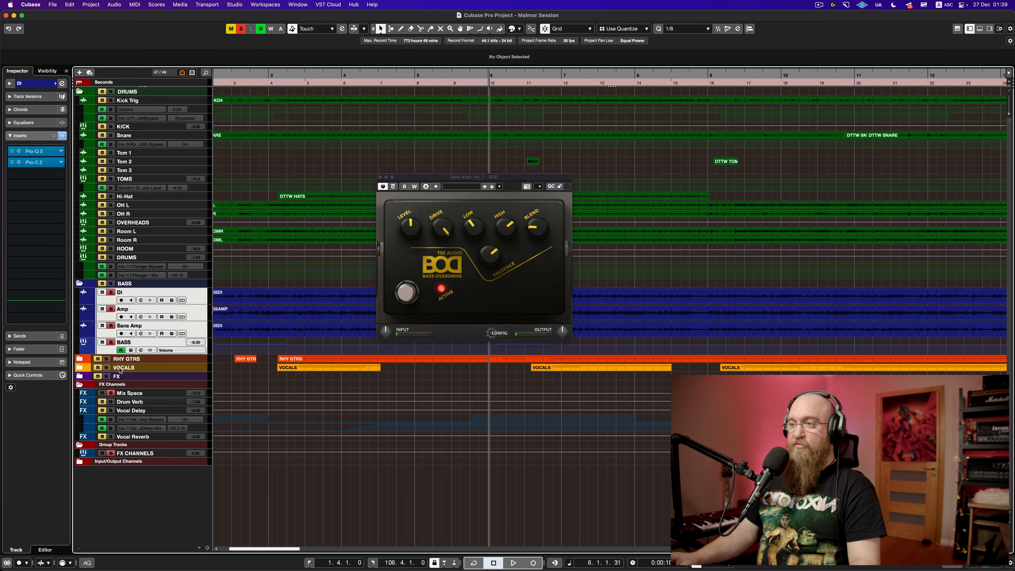
# Step: Select the BASS bus, close the BOD window, and inspect then close its Pro-Q 3 EQ
pyautogui.click(106, 352)
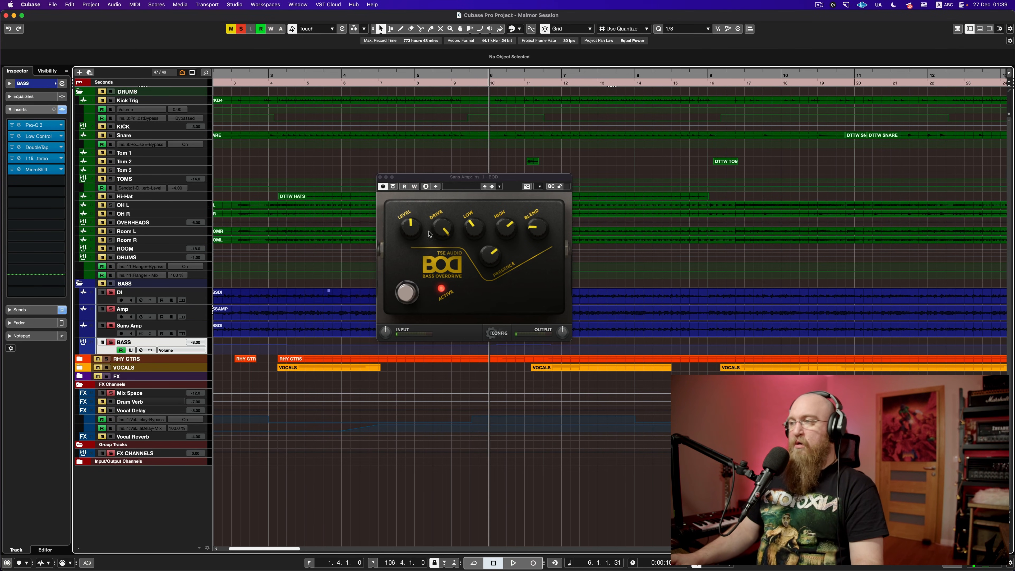
pyautogui.click(380, 177)
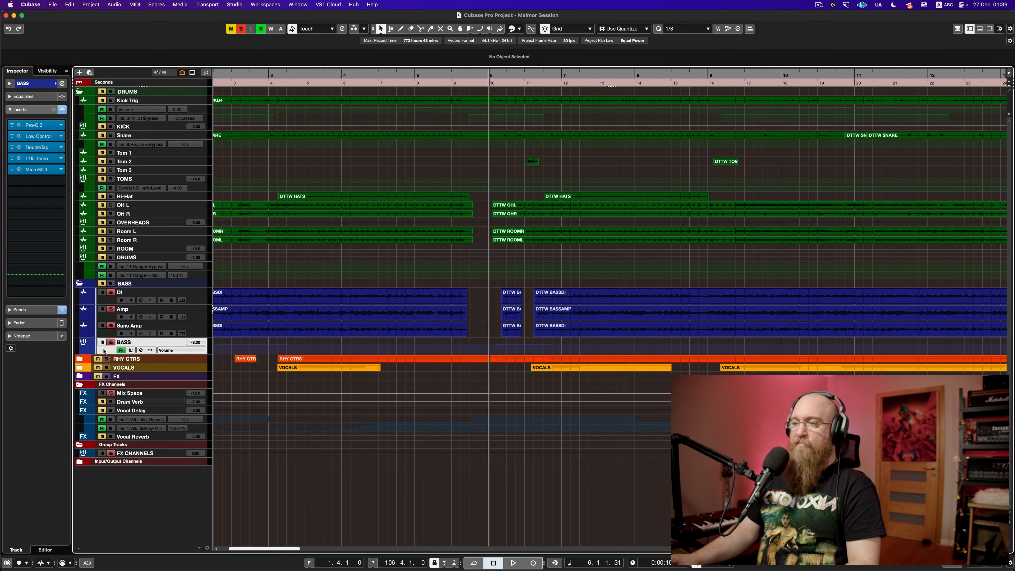
pyautogui.click(38, 125)
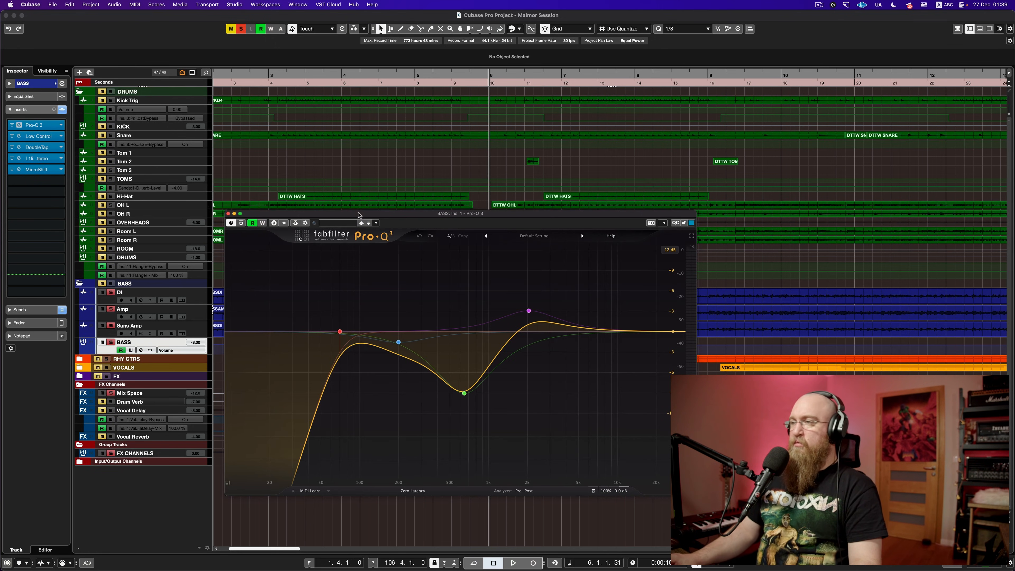
pyautogui.moveTo(359, 215); pyautogui.dragTo(323, 122)
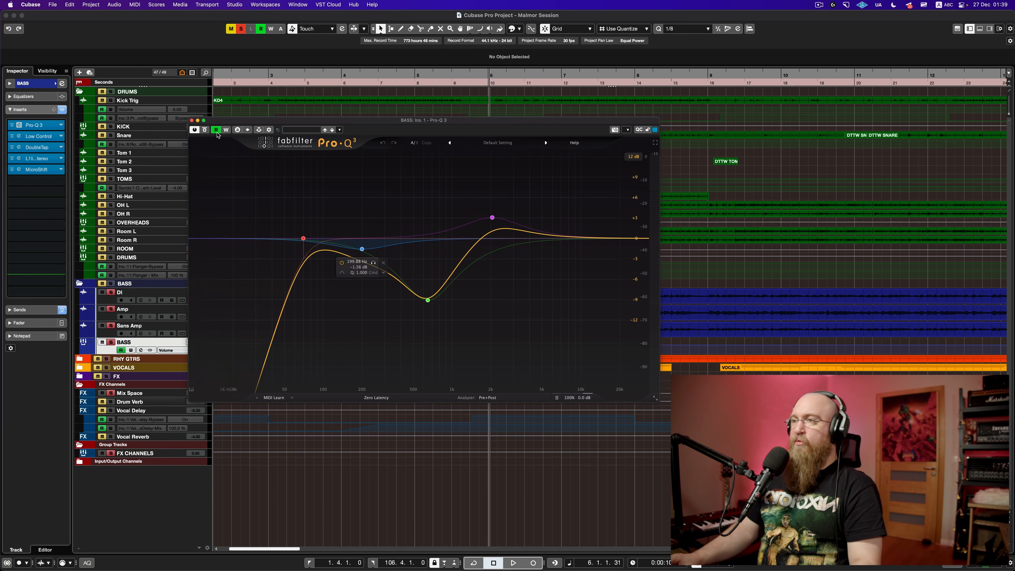
pyautogui.click(192, 120)
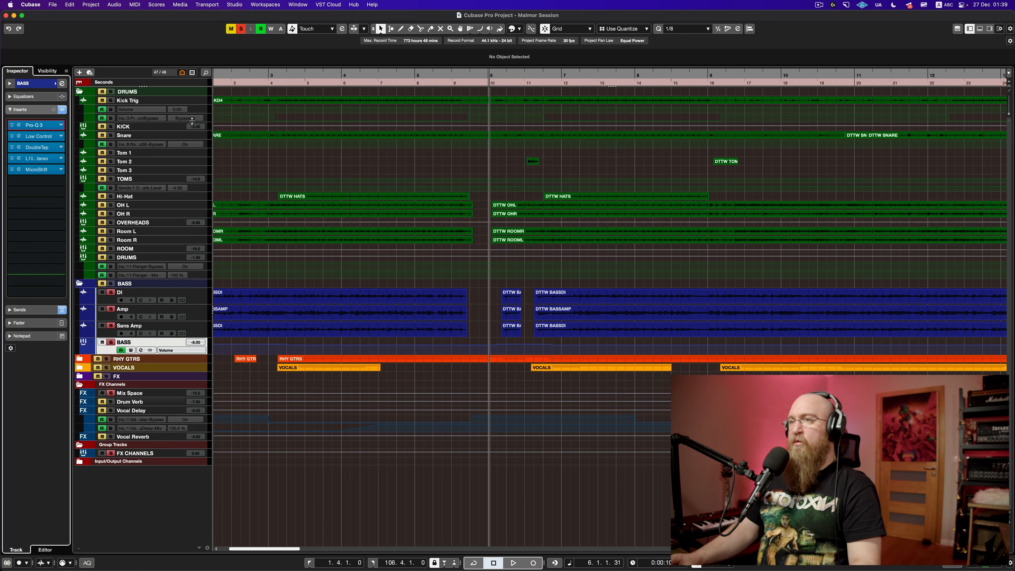
pyautogui.click(32, 137)
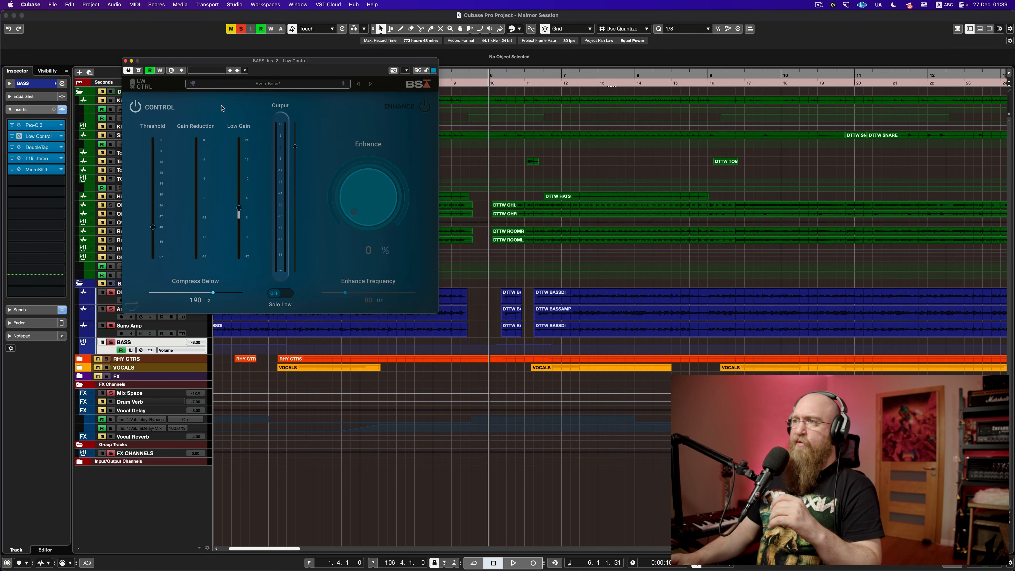
pyautogui.moveTo(236, 64); pyautogui.dragTo(310, 90)
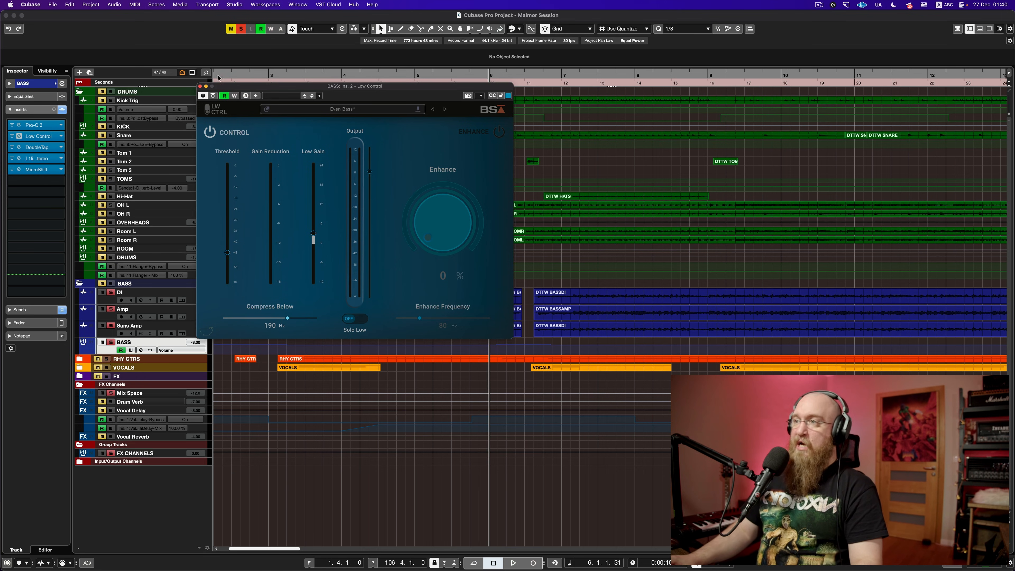
pyautogui.click(206, 87)
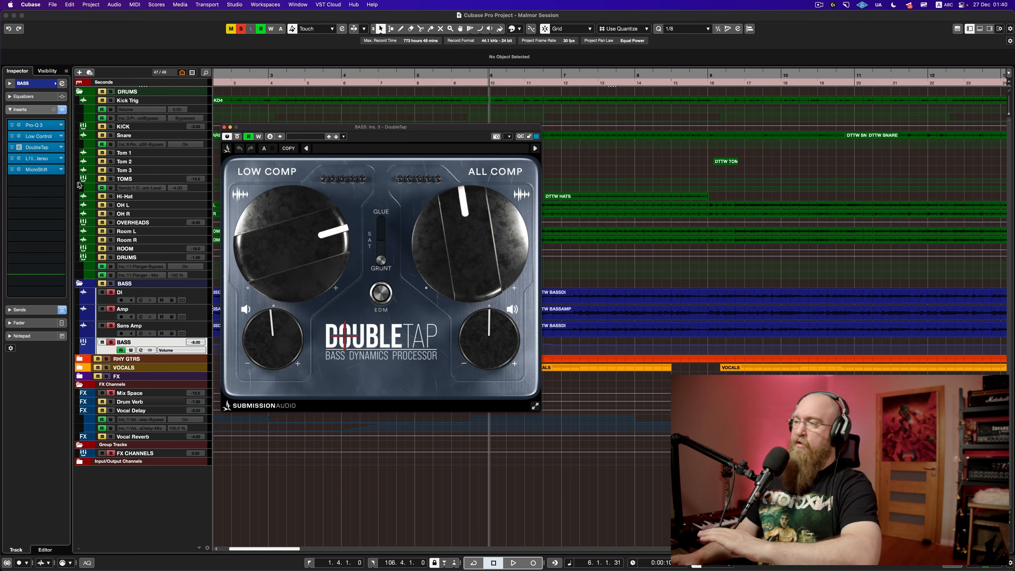
pyautogui.click(224, 127)
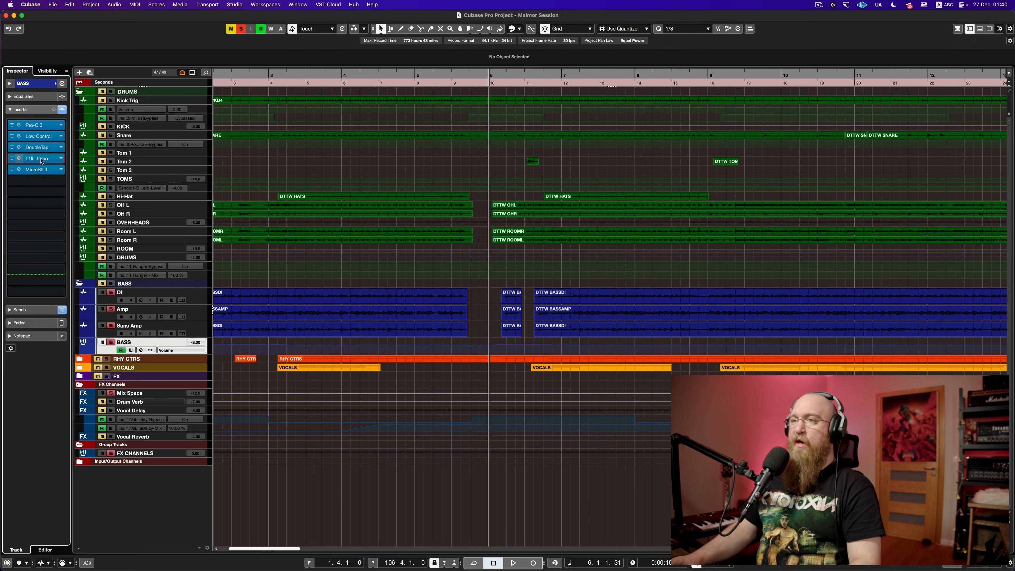
pyautogui.click(19, 159)
pyautogui.press('space')
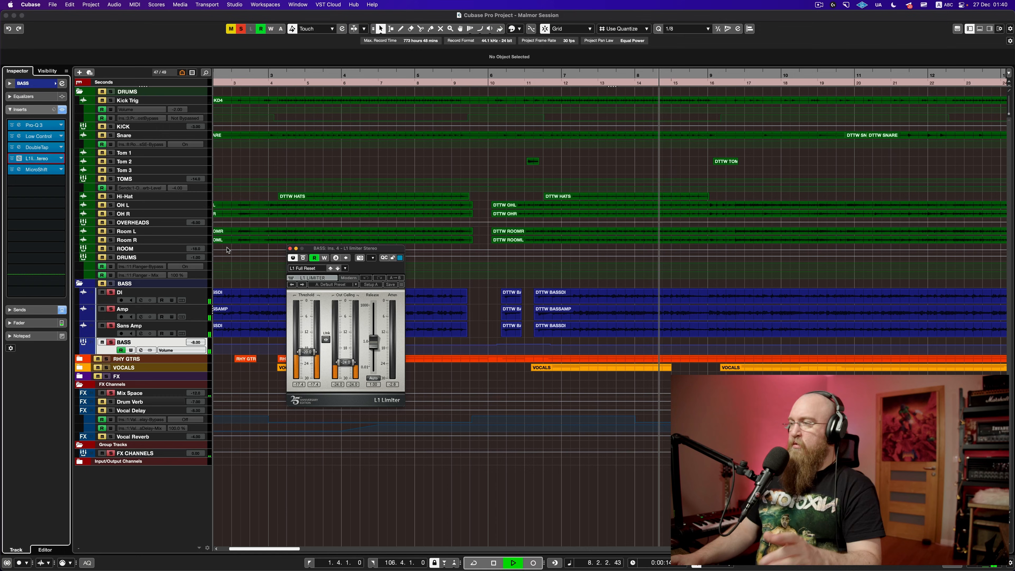
pyautogui.press('space')
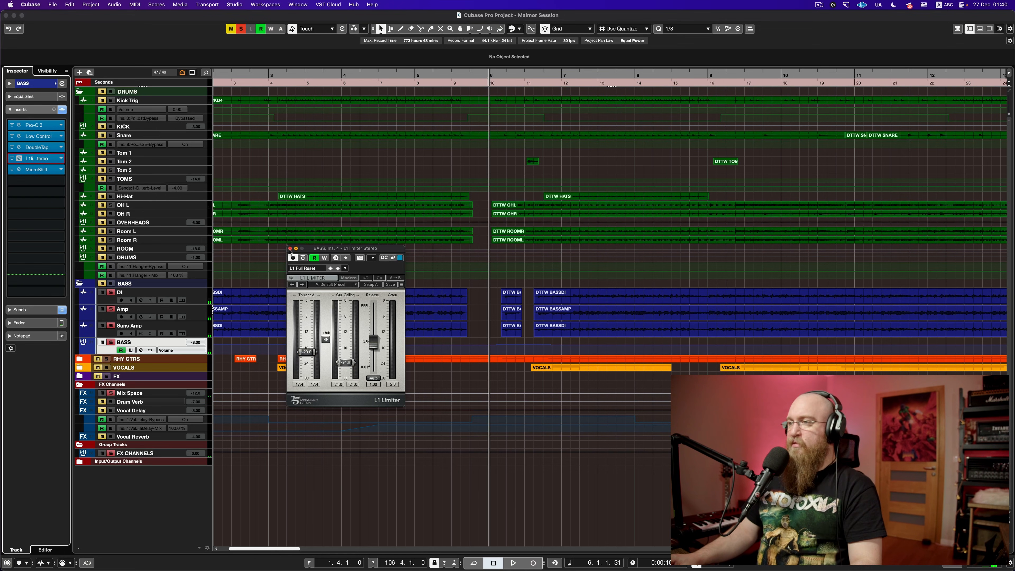
pyautogui.click(290, 249)
pyautogui.click(45, 172)
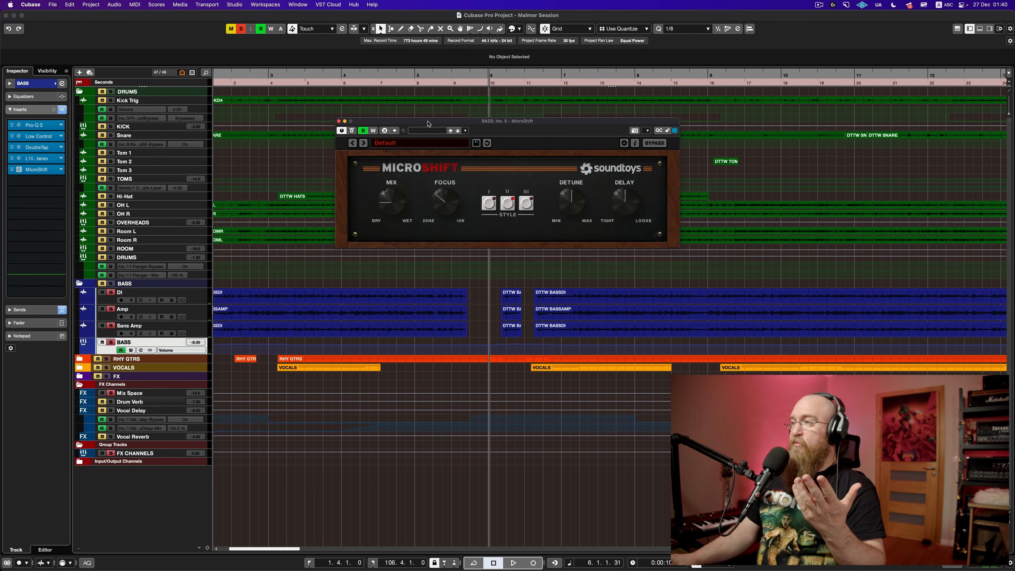
pyautogui.moveTo(427, 122); pyautogui.dragTo(281, 112)
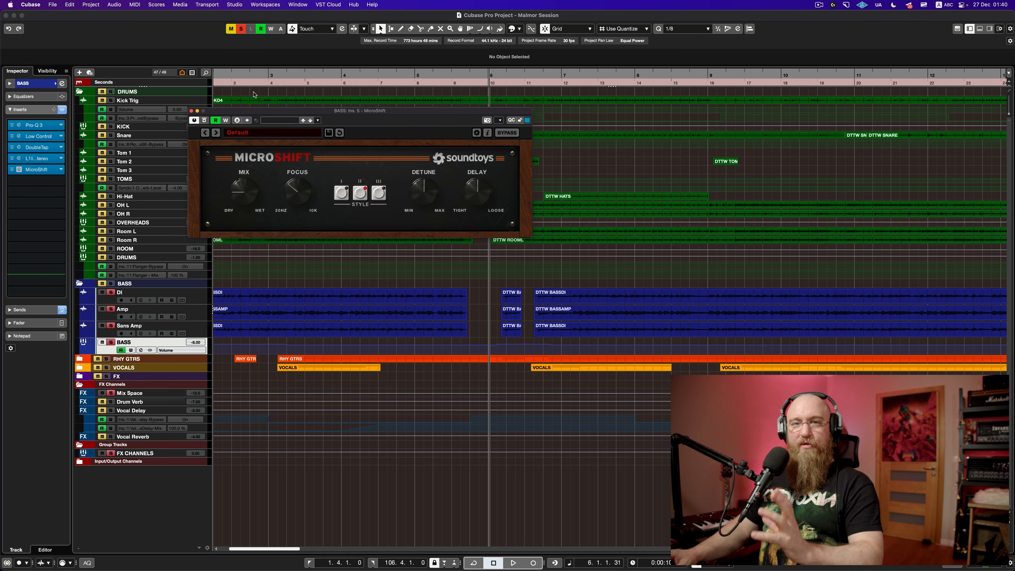
pyautogui.click(191, 111)
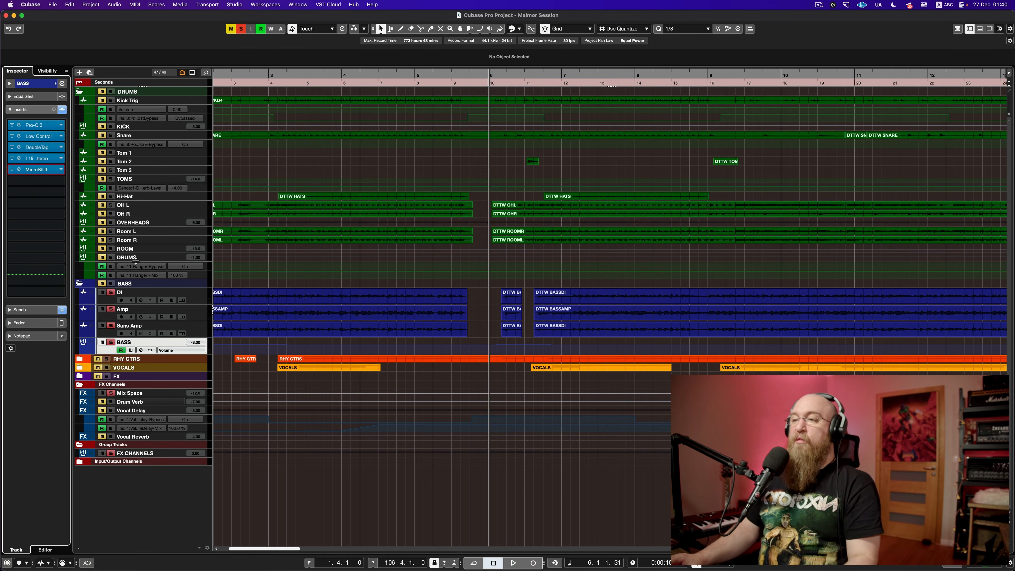
# Step: Unsolo the bass group and audition the full mix, restarting near bar 1
pyautogui.click(112, 342)
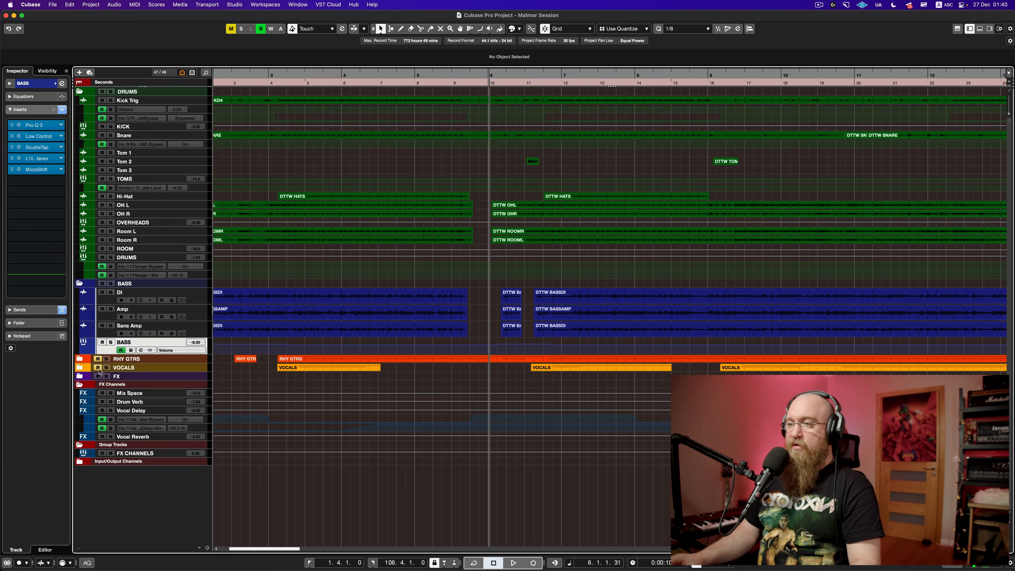
pyautogui.press('space')
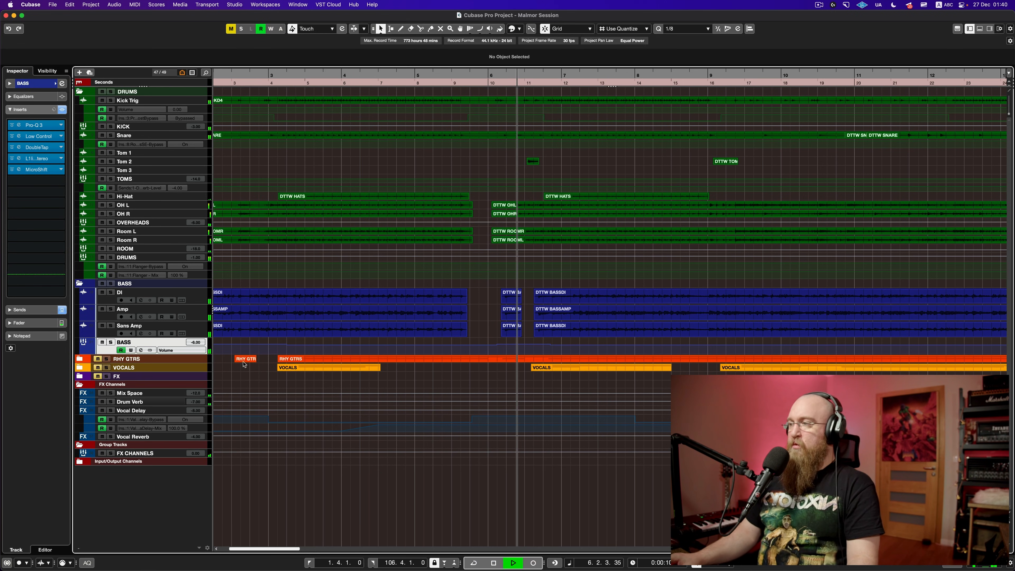
pyautogui.scroll(-5, 250, 360)
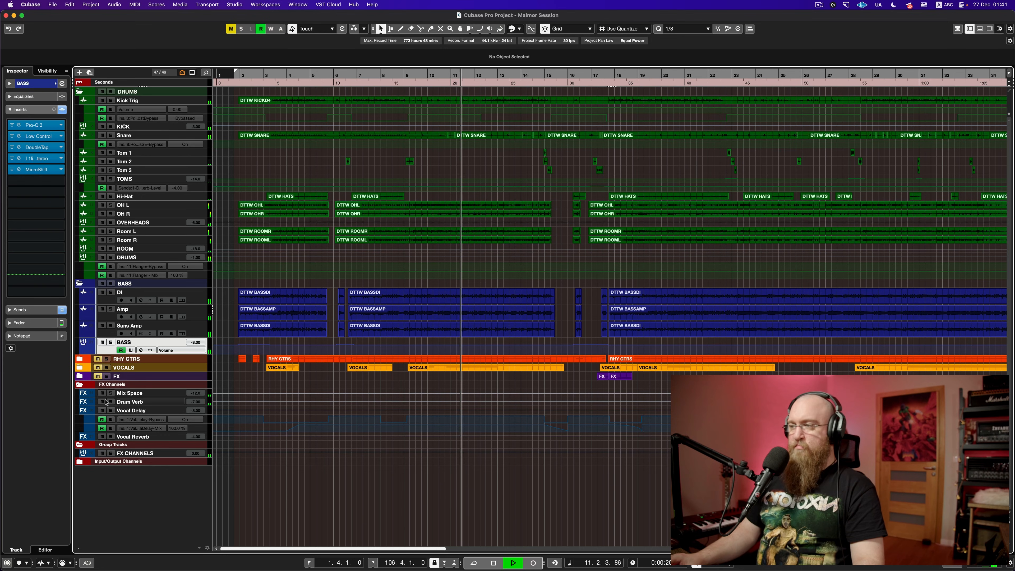
pyautogui.press('space')
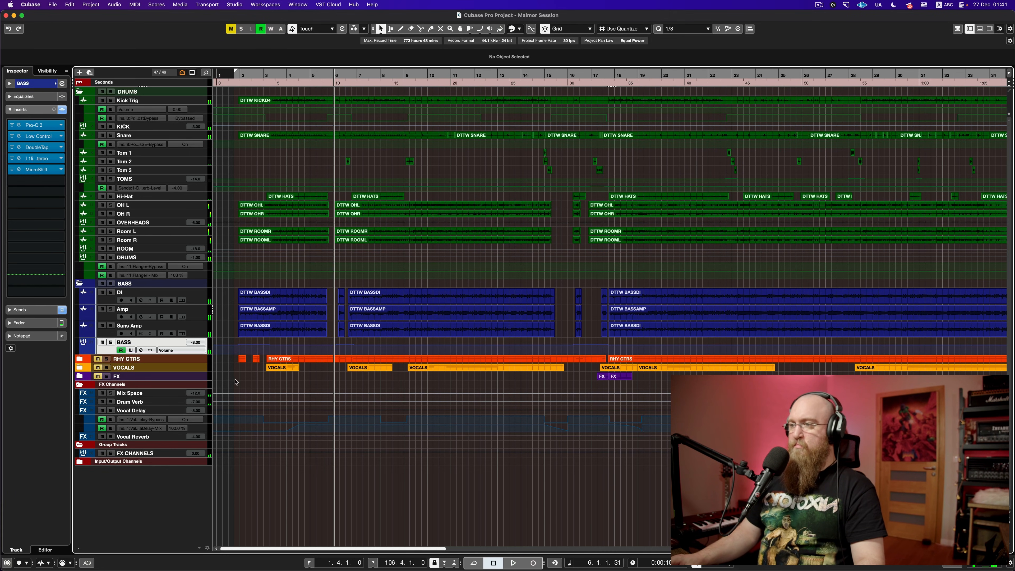
pyautogui.click(236, 380)
pyautogui.press('space')
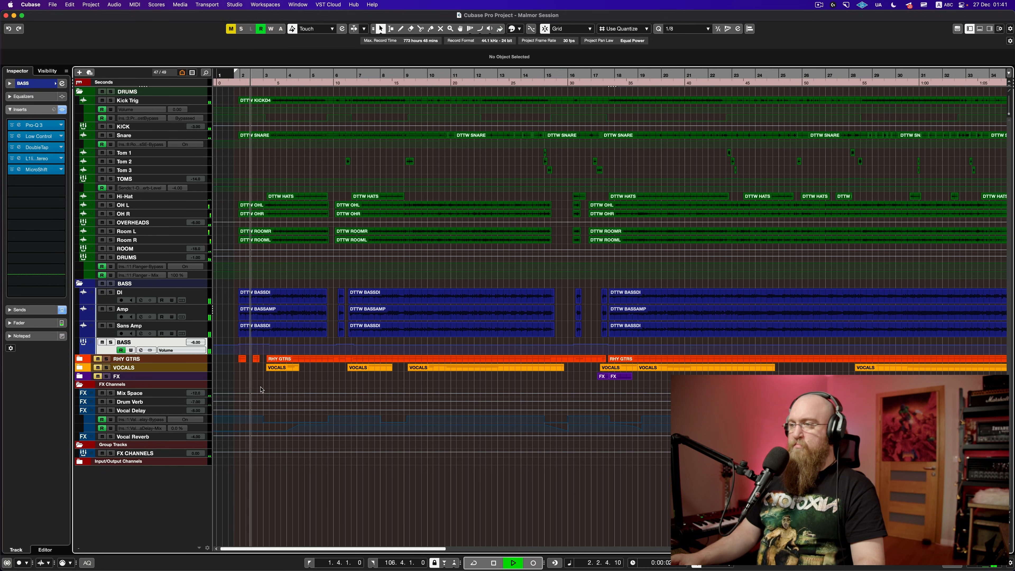
pyautogui.press('space')
# Step: Save the project, enlarge the BASS track to show its automation, and zoom out
pyautogui.press('super+s')
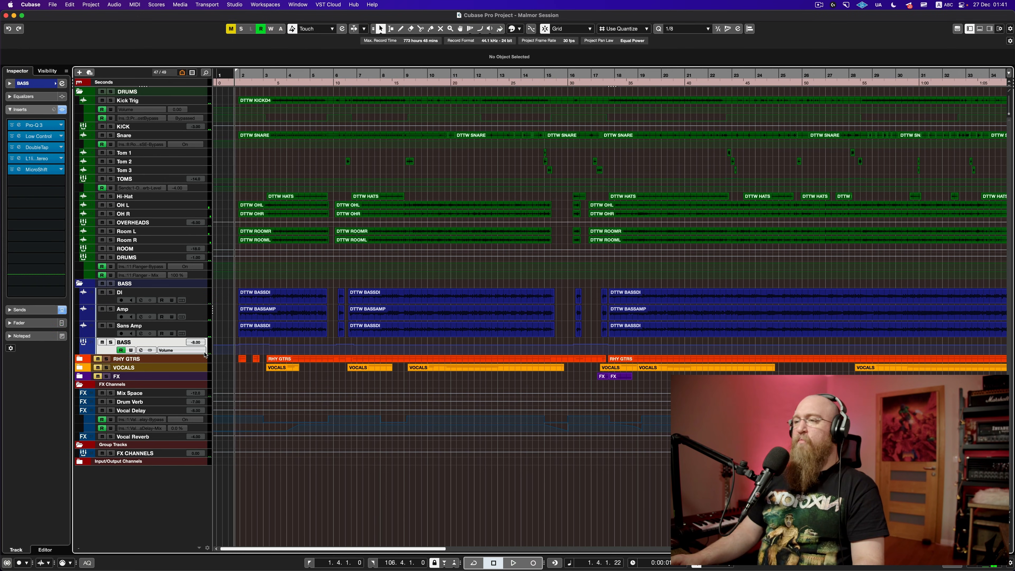
pyautogui.moveTo(204, 351); pyautogui.dragTo(194, 410)
pyautogui.press('g')
pyautogui.press('g')
pyautogui.press('g')
pyautogui.press('g')
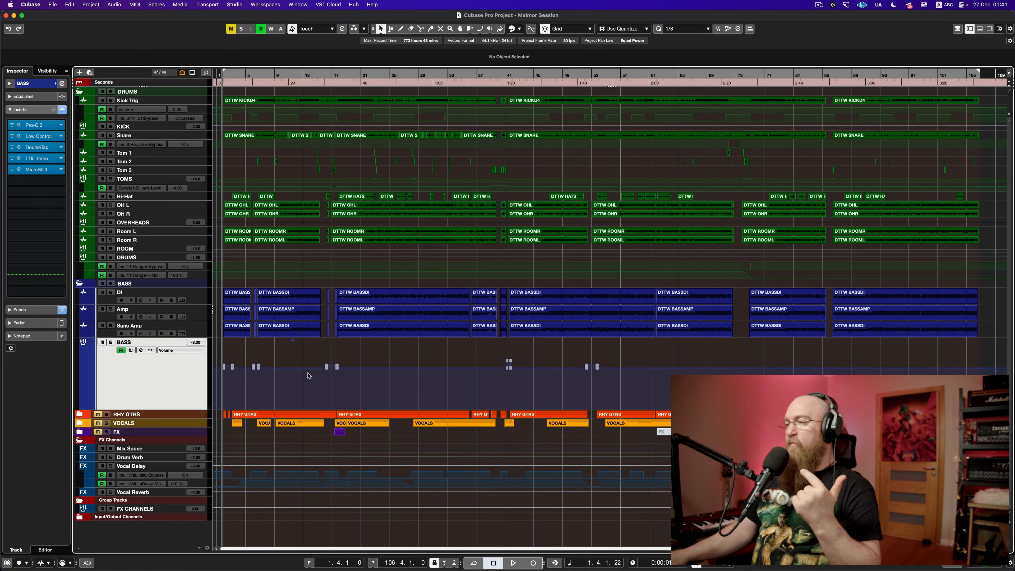
pyautogui.scroll(10, 221, 356)
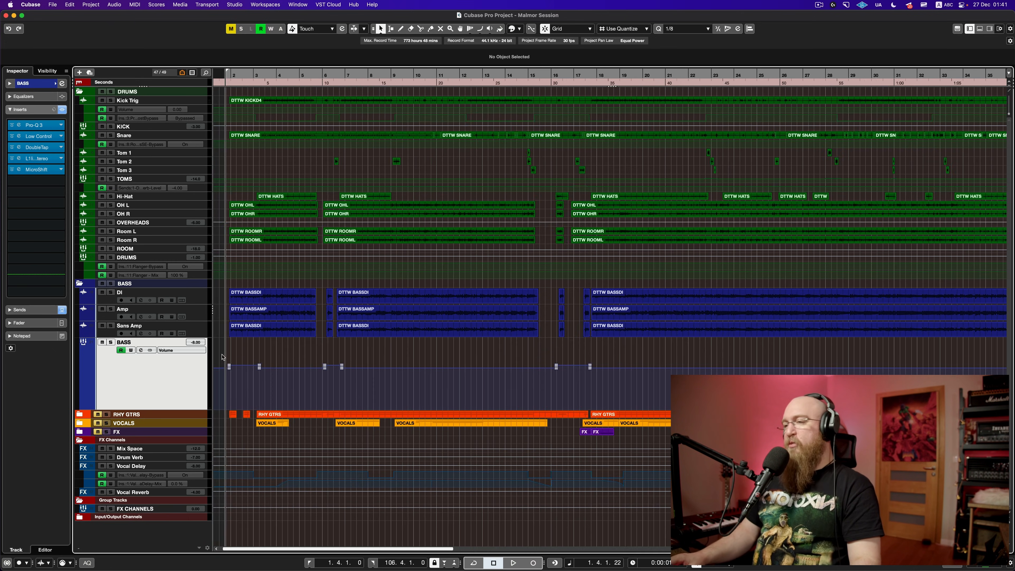
pyautogui.hscroll(-3, 238, 354)
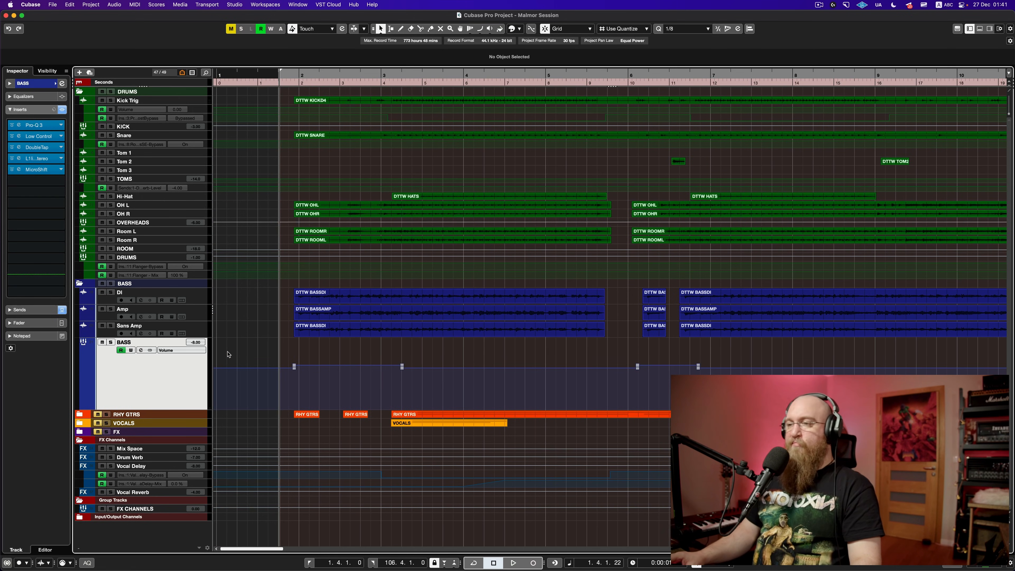
pyautogui.press('space')
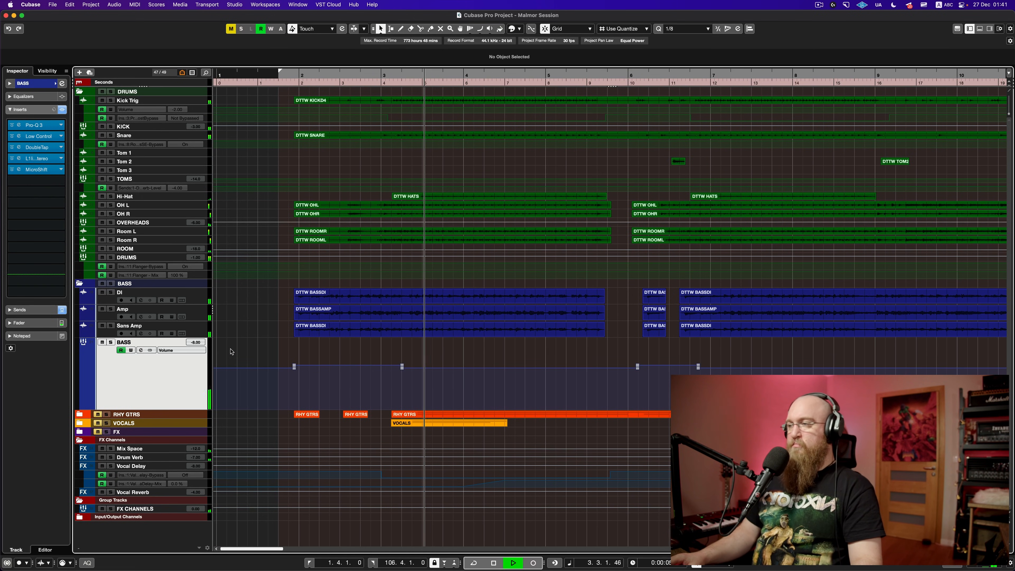
pyautogui.press('space')
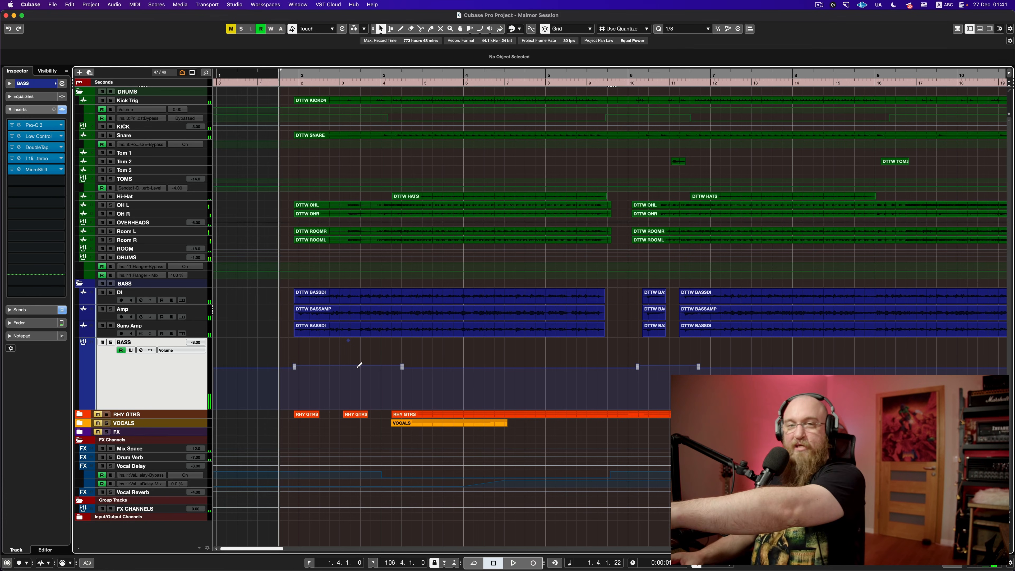
pyautogui.click(402, 368)
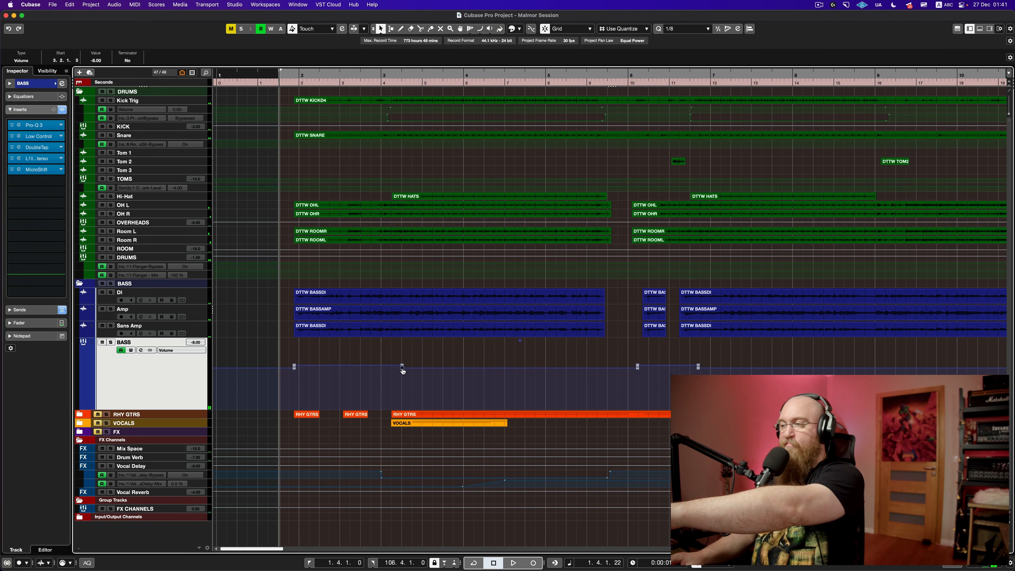
pyautogui.click(294, 366)
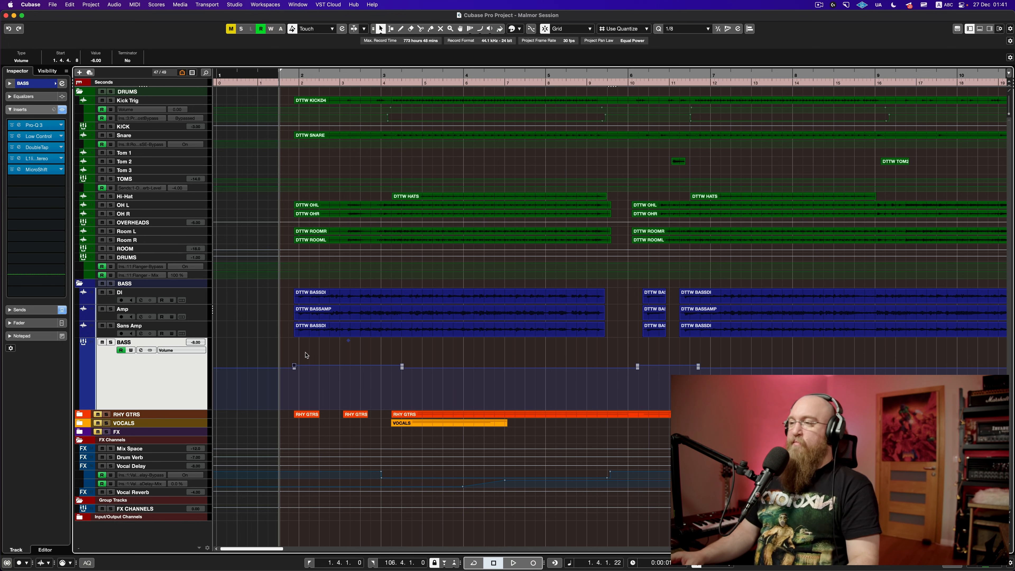
pyautogui.press('space')
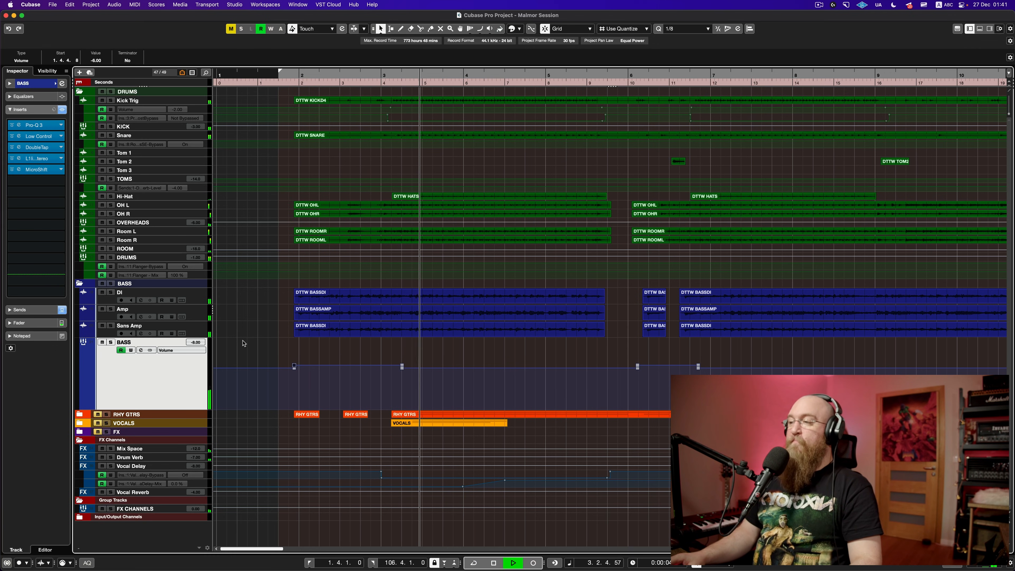
pyautogui.press('space')
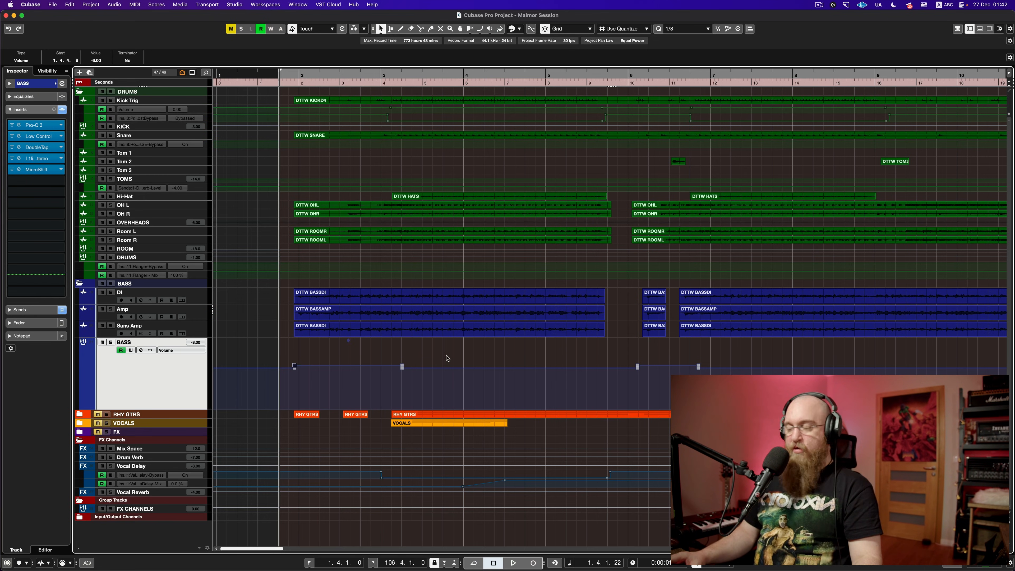
pyautogui.hscroll(10, 448, 356)
pyautogui.hscroll(-5, 416, 354)
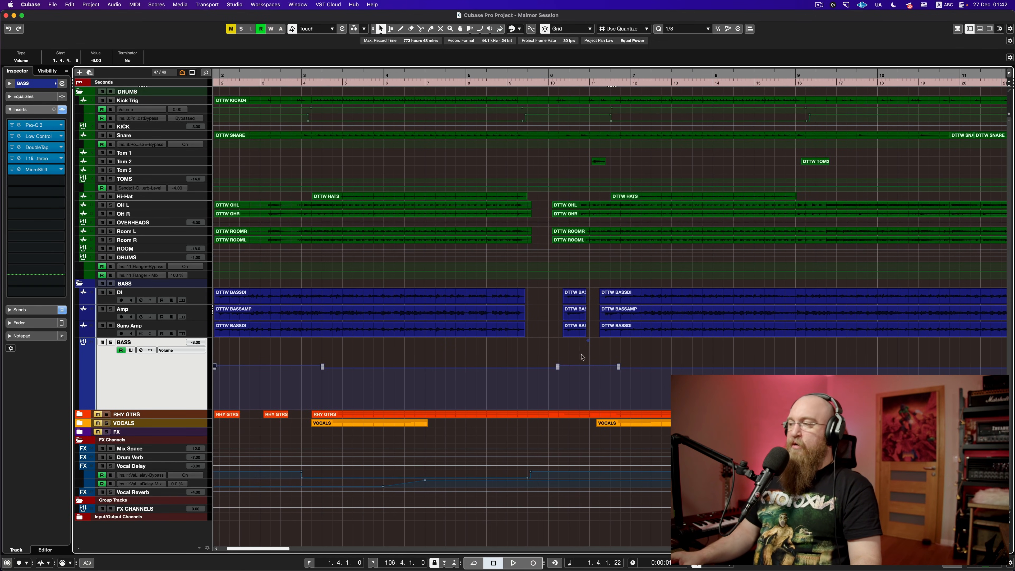
pyautogui.click(473, 351)
pyautogui.press('space')
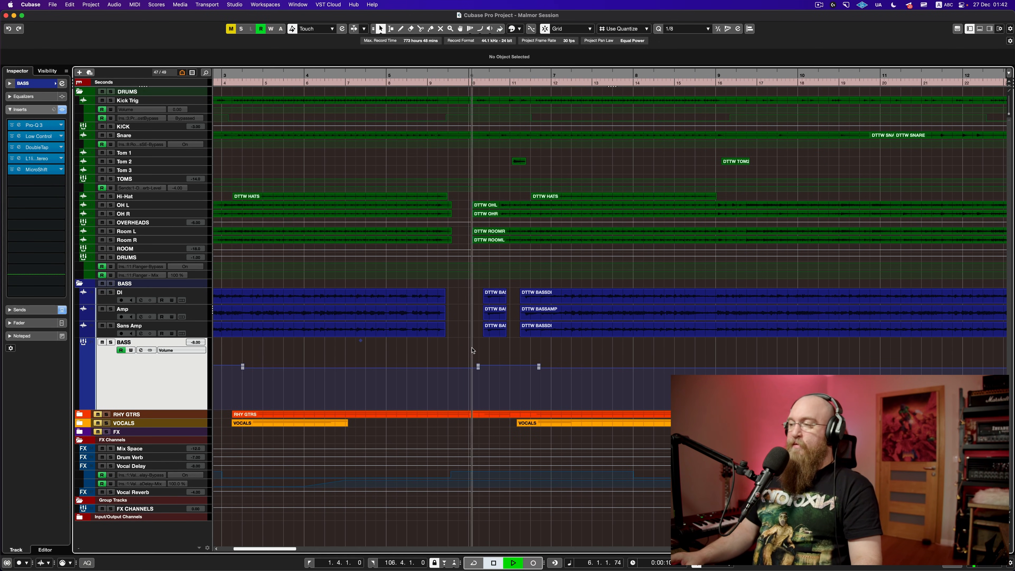
pyautogui.press('space')
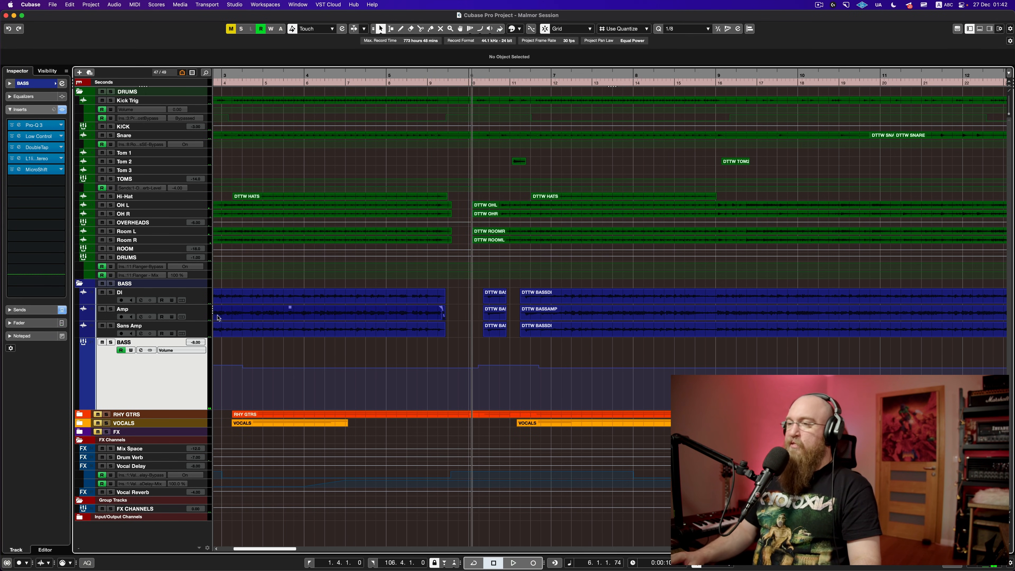
# Step: Enlarge and audition Sans Amp from bar 6, clear all solos, shrink it back and save
pyautogui.click(206, 333)
pyautogui.moveTo(204, 337); pyautogui.dragTo(200, 369)
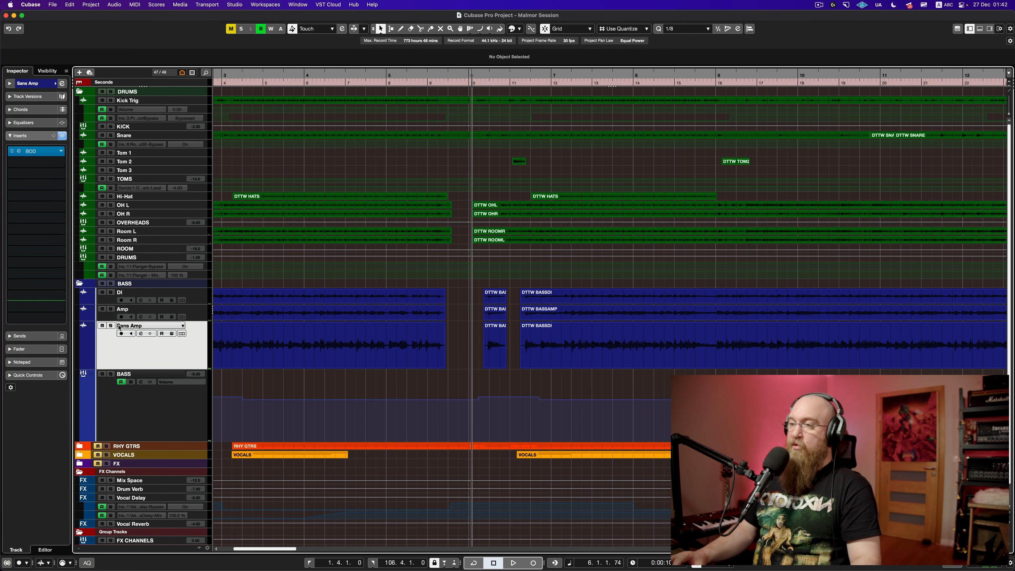
pyautogui.press('space')
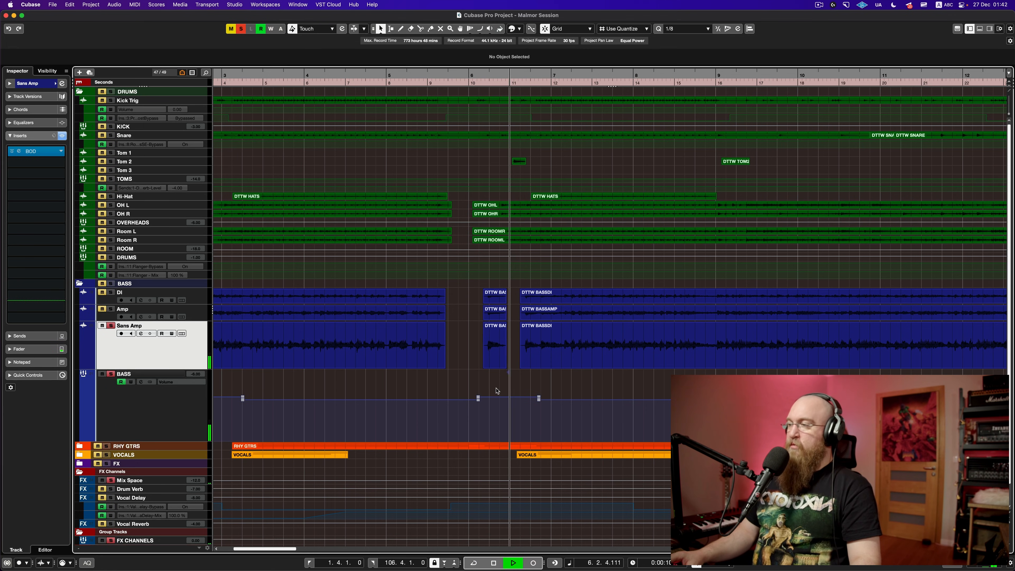
pyautogui.press('space')
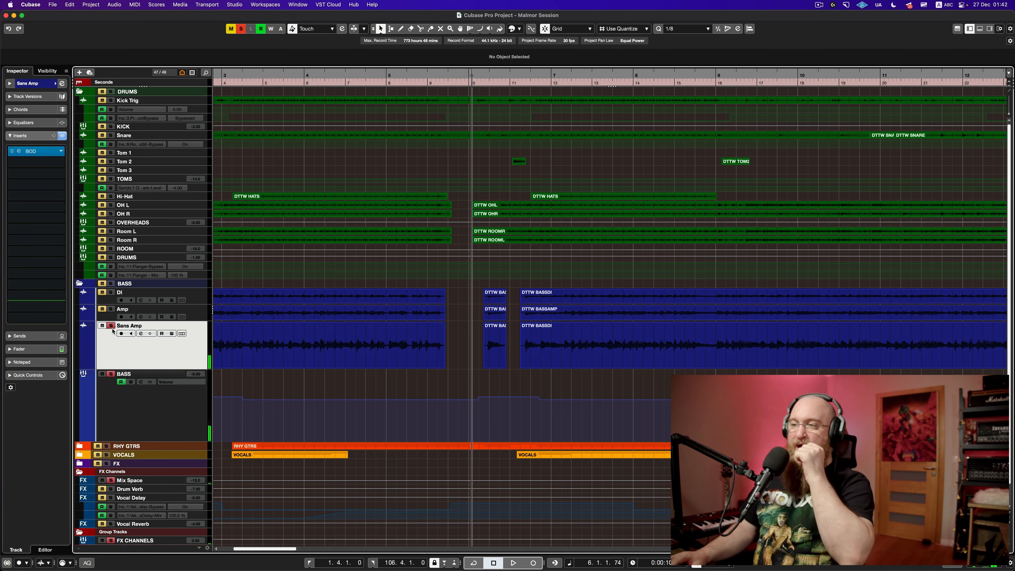
pyautogui.click(111, 326)
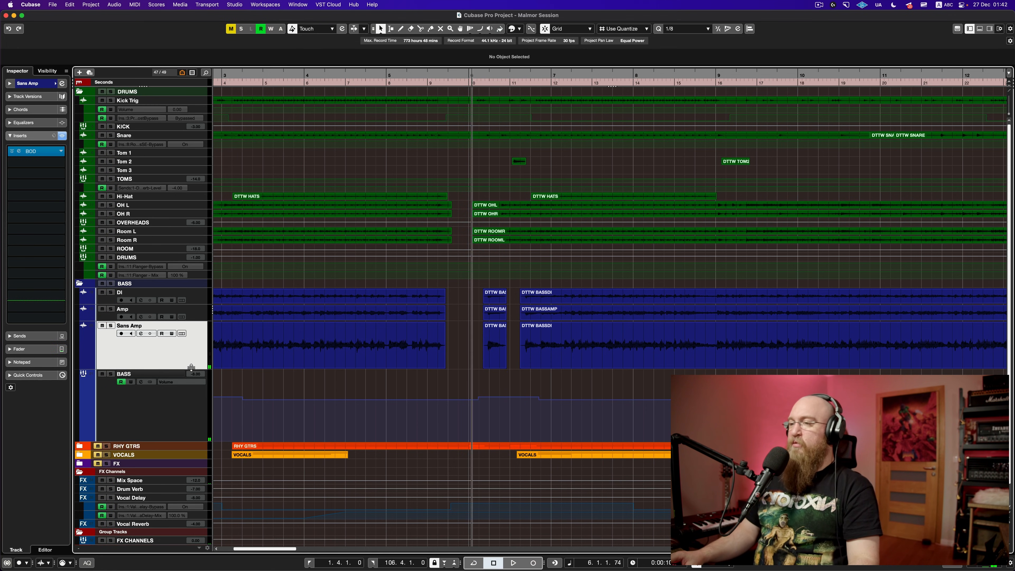
pyautogui.moveTo(191, 368); pyautogui.dragTo(193, 337)
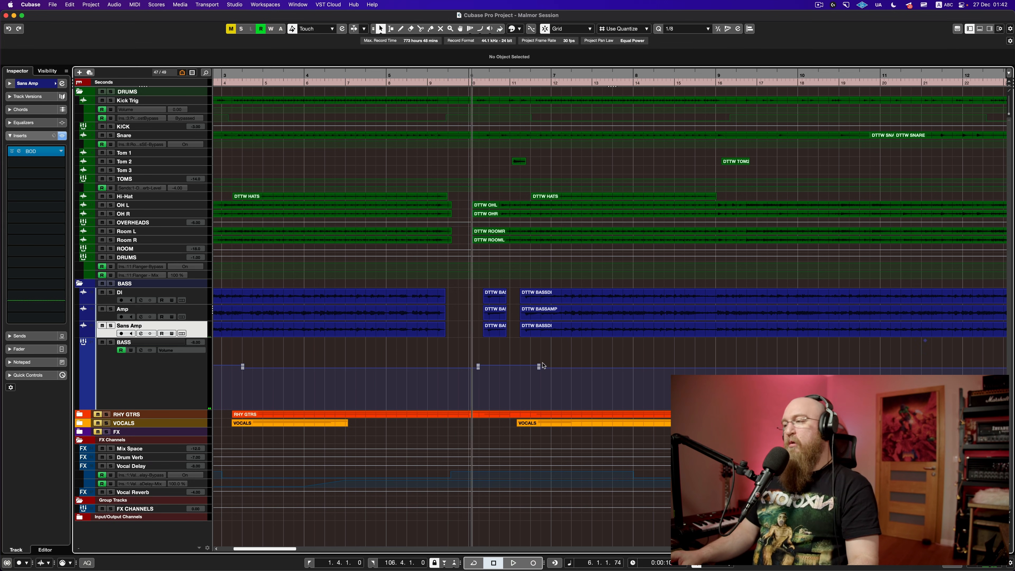
pyautogui.press('super+s')
# Step: Audition the song near bar 41, then shrink the BASS group track to compact height
pyautogui.press('g')
pyautogui.press('g')
pyautogui.press('g')
pyautogui.press('g')
pyautogui.press('g')
pyautogui.press('g')
pyautogui.press('g')
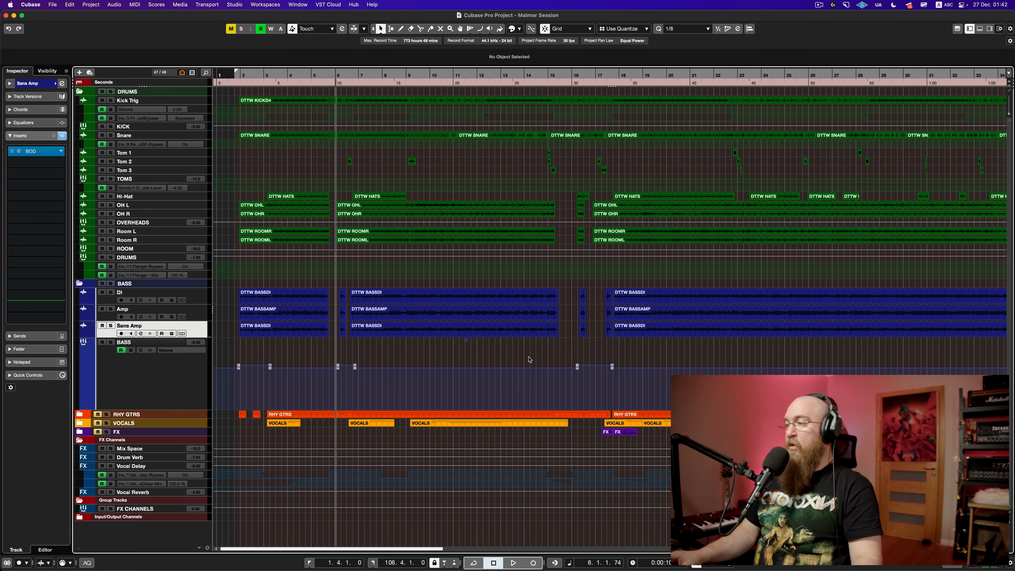
pyautogui.hscroll(15, 530, 360)
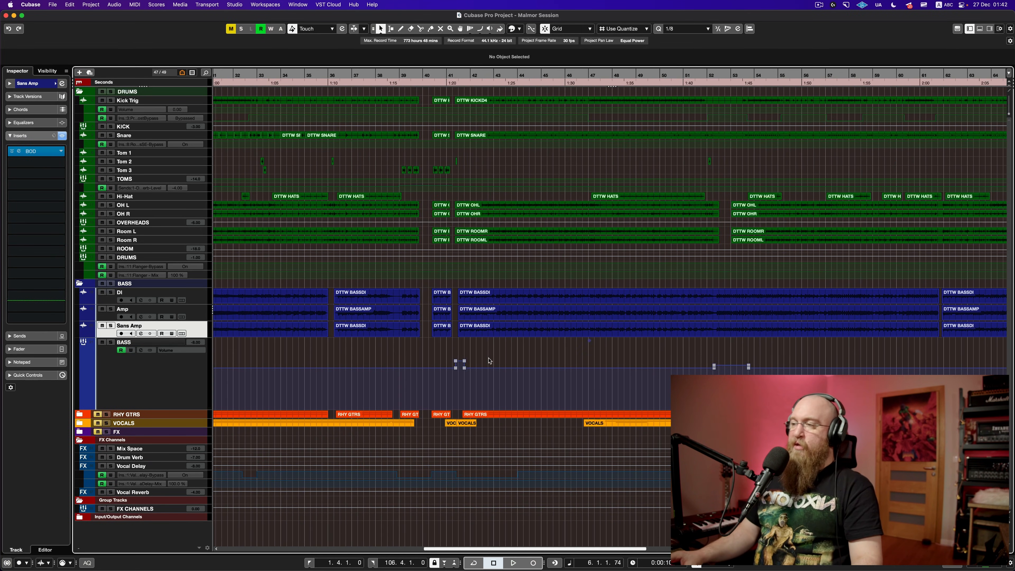
pyautogui.click(452, 352)
pyautogui.press('h')
pyautogui.press('h')
pyautogui.press('h')
pyautogui.press('h')
pyautogui.press('h')
pyautogui.press('h')
pyautogui.press('h')
pyautogui.press('space')
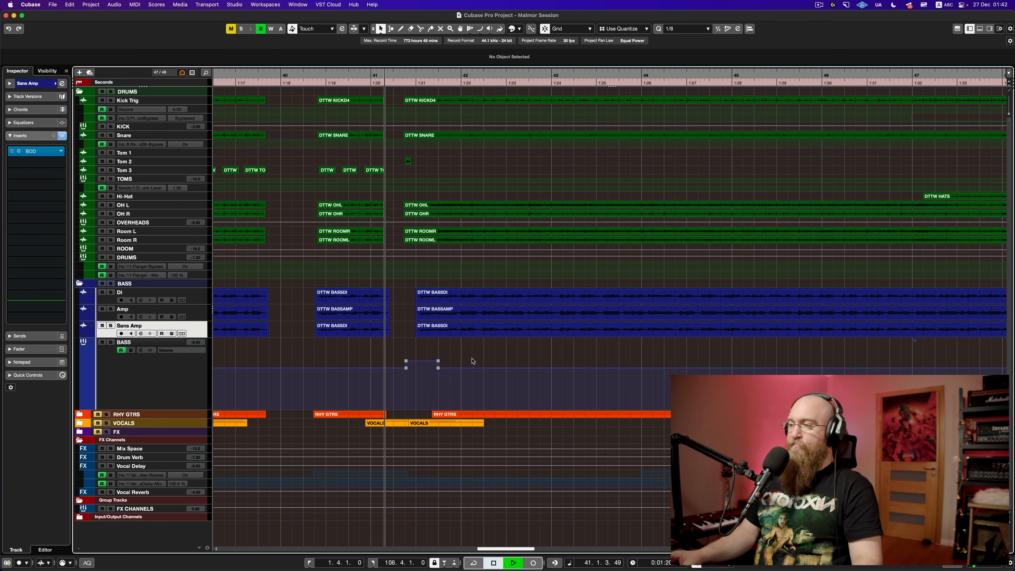
pyautogui.press('space')
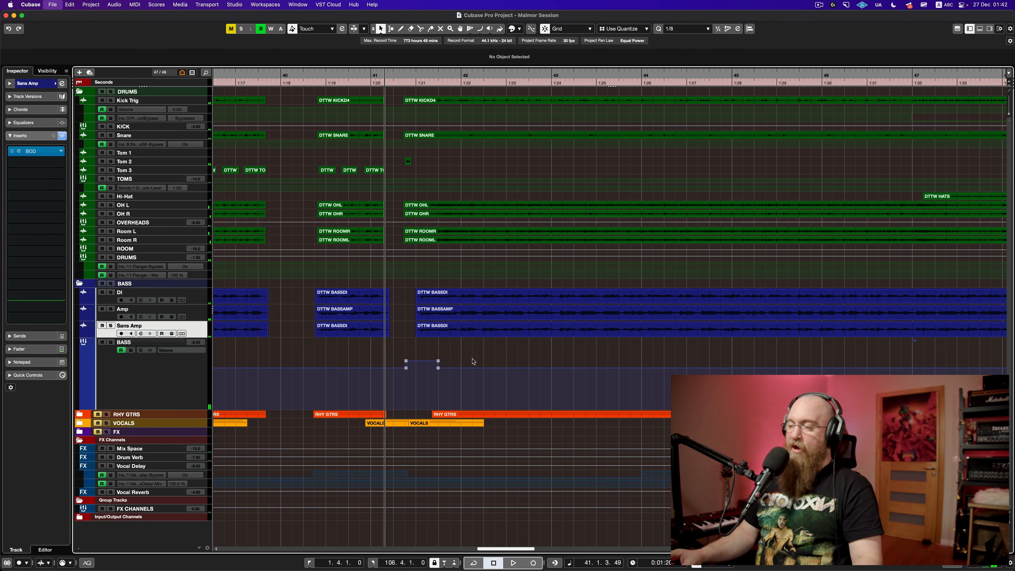
pyautogui.scroll(-5, 475, 360)
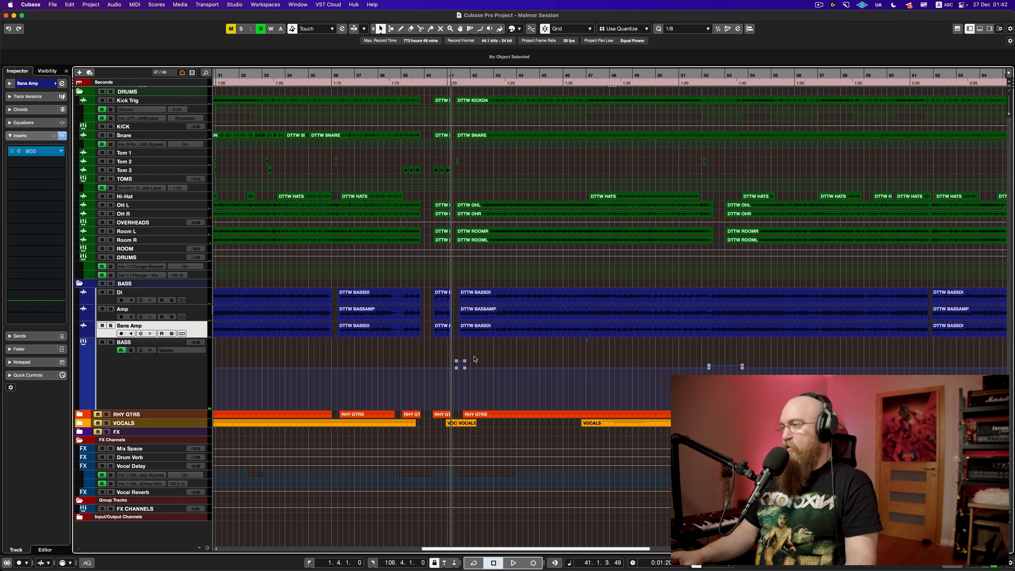
pyautogui.click(179, 401)
pyautogui.moveTo(177, 409); pyautogui.dragTo(173, 355)
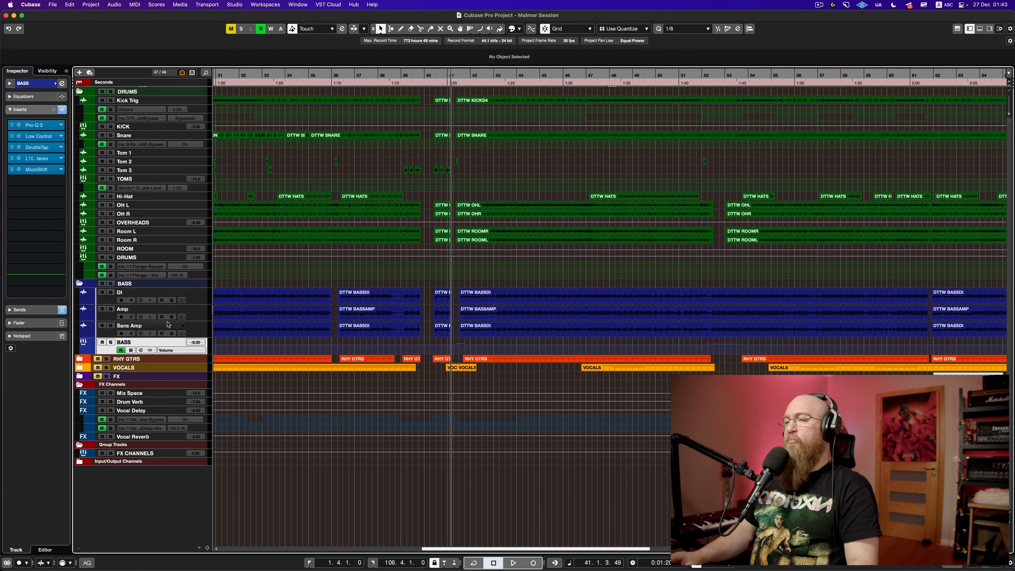
# Step: Shrink the DI, Amp, Sans Amp and BASS tracks to minimum and expand the RHY GTRS folder
pyautogui.click(201, 297)
pyautogui.keyDown('shift'); pyautogui.click(110, 350); pyautogui.keyUp('shift')
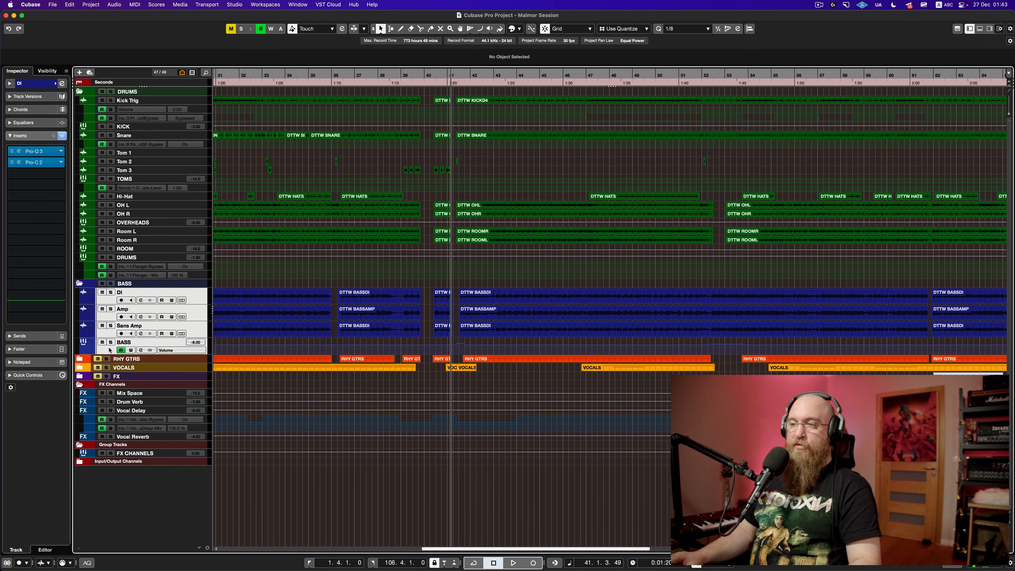
pyautogui.moveTo(109, 304); pyautogui.dragTo(109, 296)
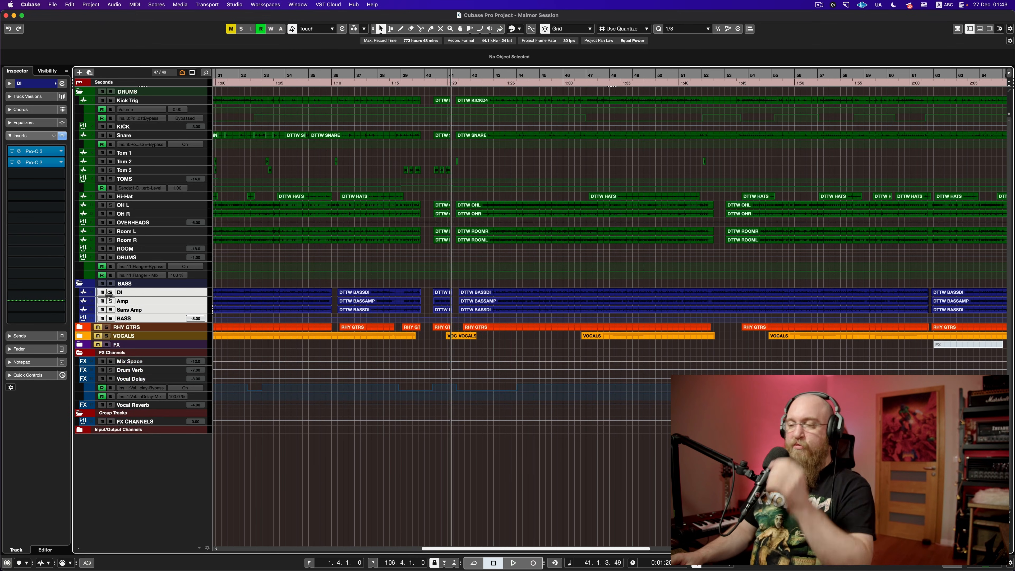
pyautogui.click(79, 328)
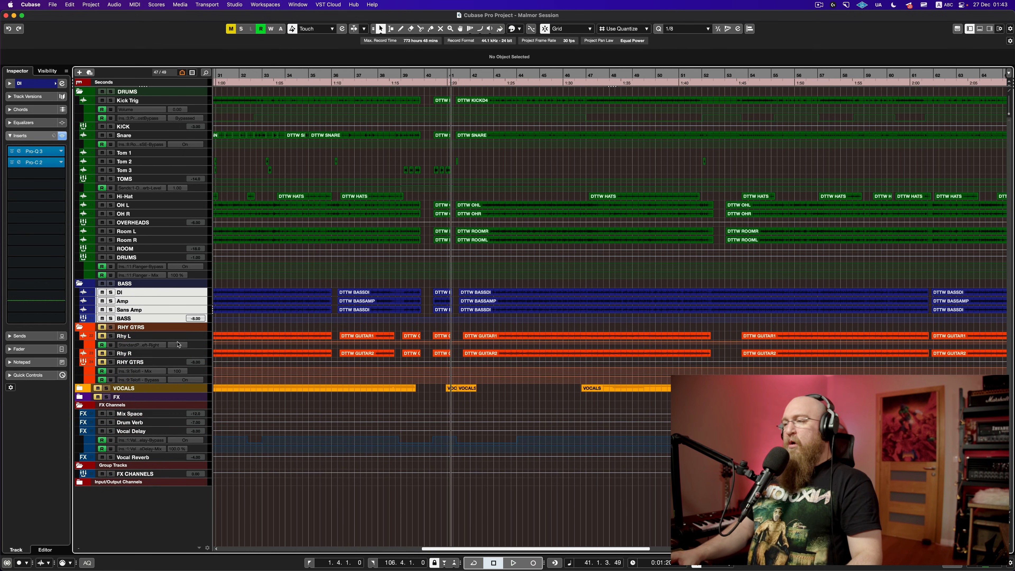
pyautogui.press('F3')
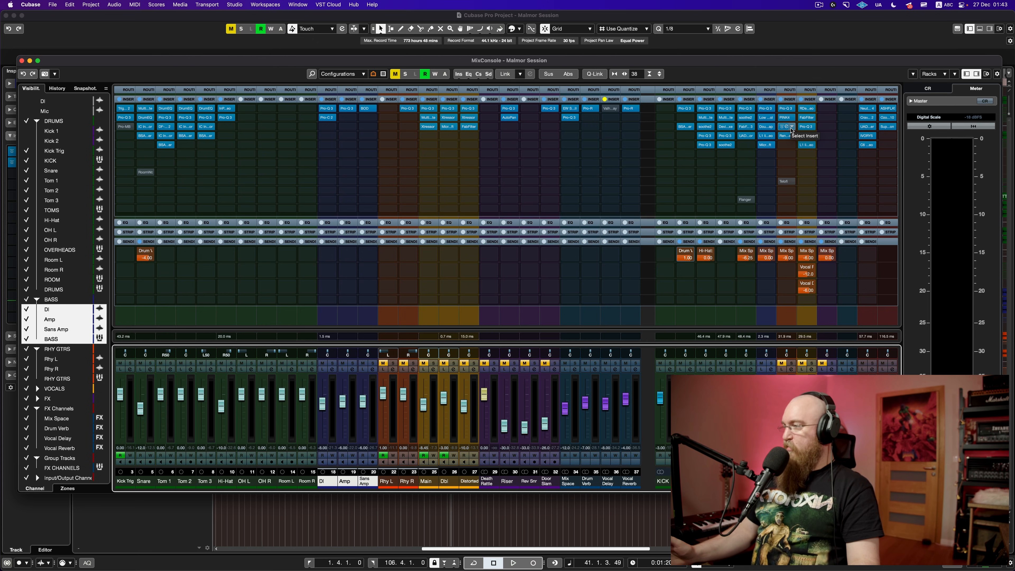
pyautogui.press('F3')
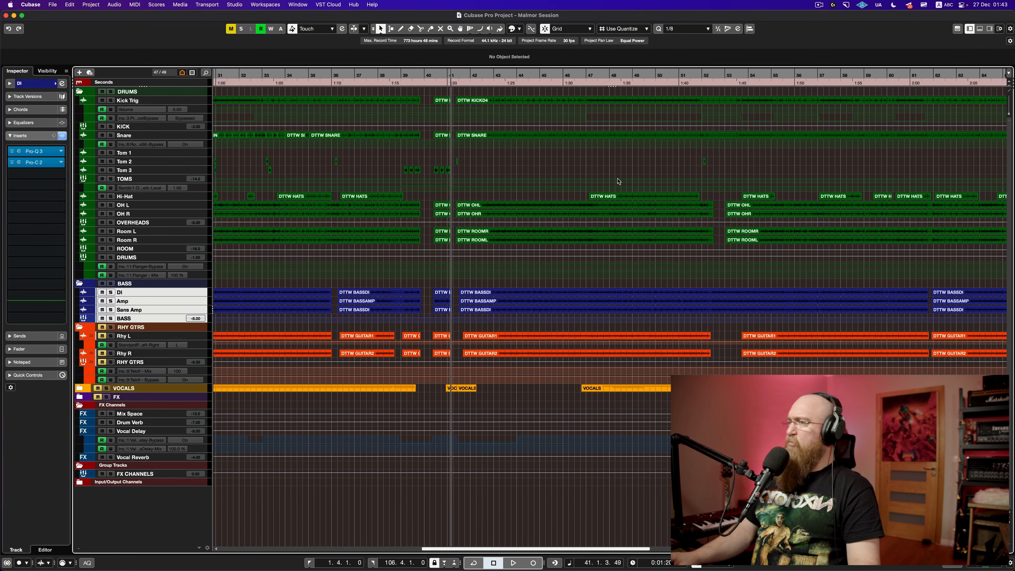
# Step: Bypass all RHY GTRS bus inserts, solo the guitar folder and play the raw guitars
pyautogui.click(204, 338)
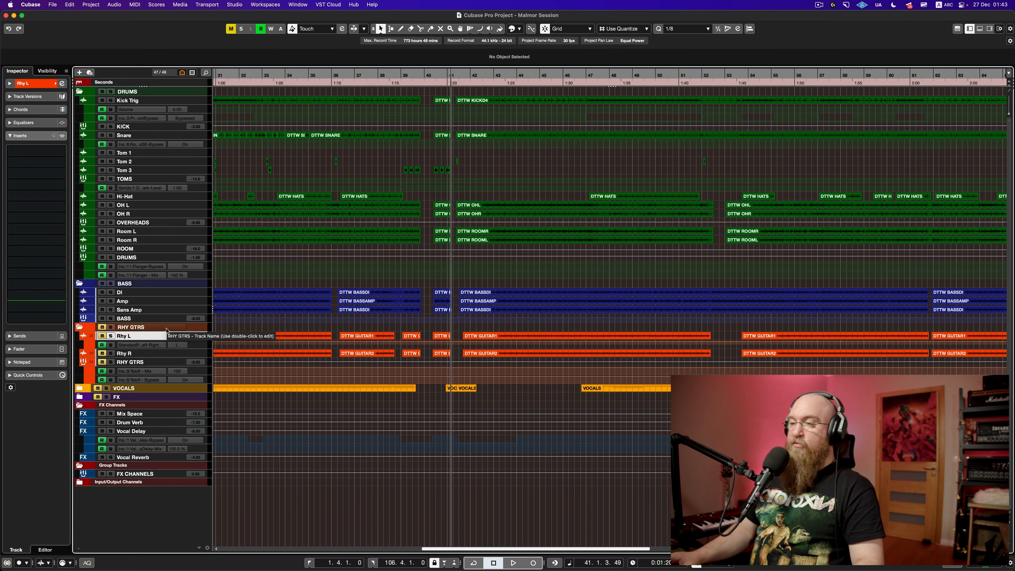
pyautogui.click(160, 363)
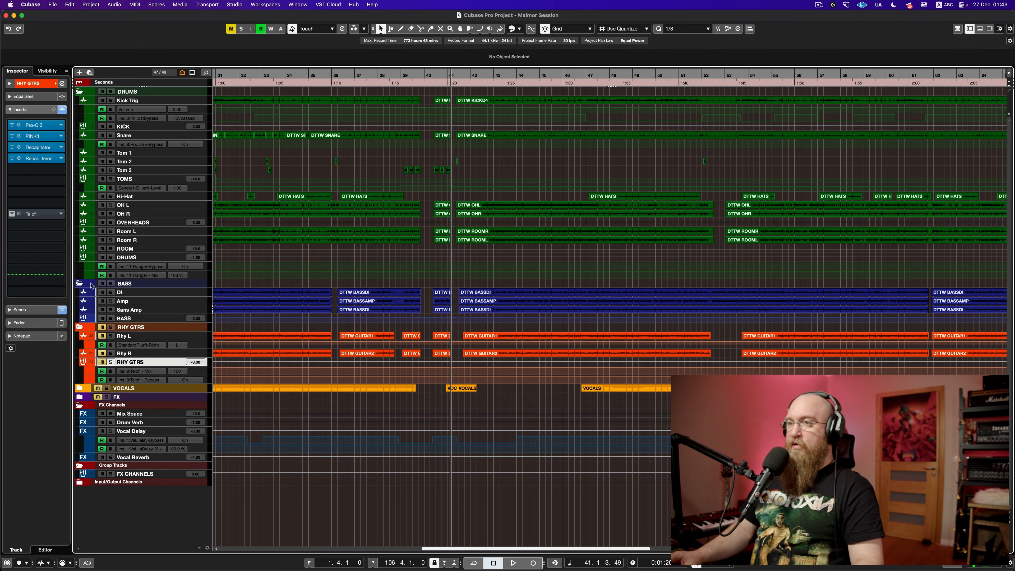
pyautogui.click(62, 110)
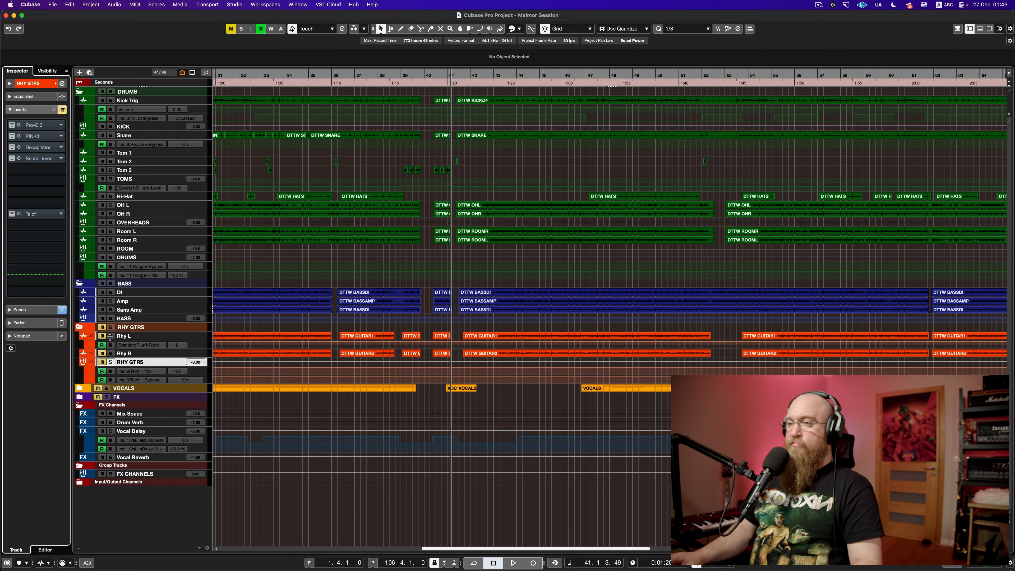
pyautogui.click(110, 327)
pyautogui.press('space')
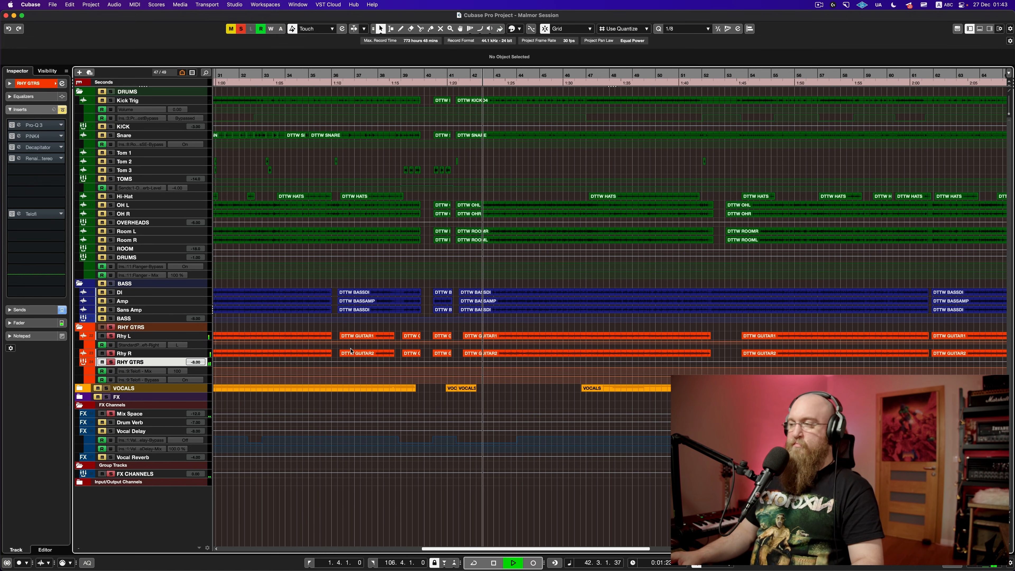
pyautogui.hscroll(2, 352, 351)
pyautogui.hscroll(2, 351, 351)
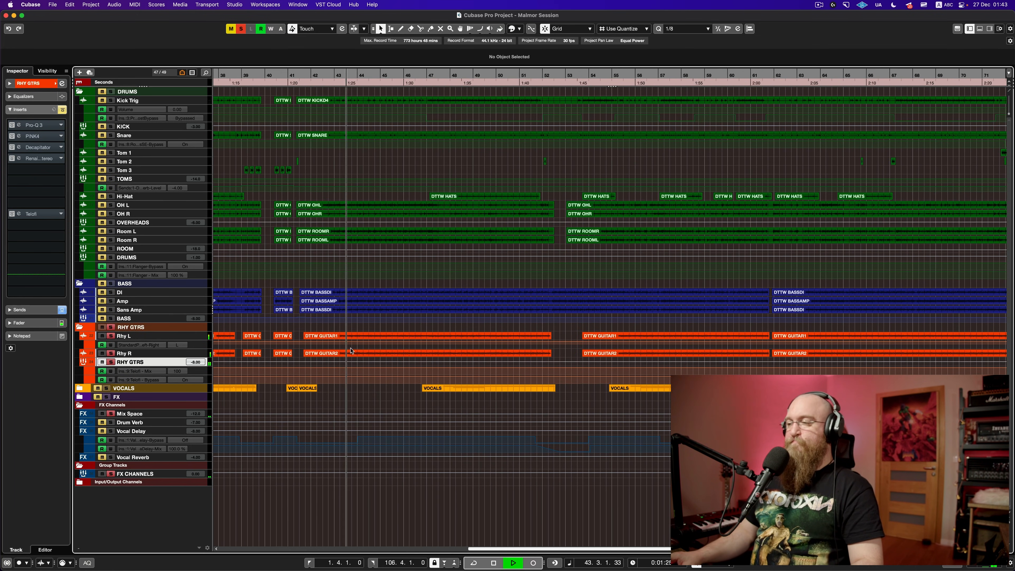
pyautogui.press('space')
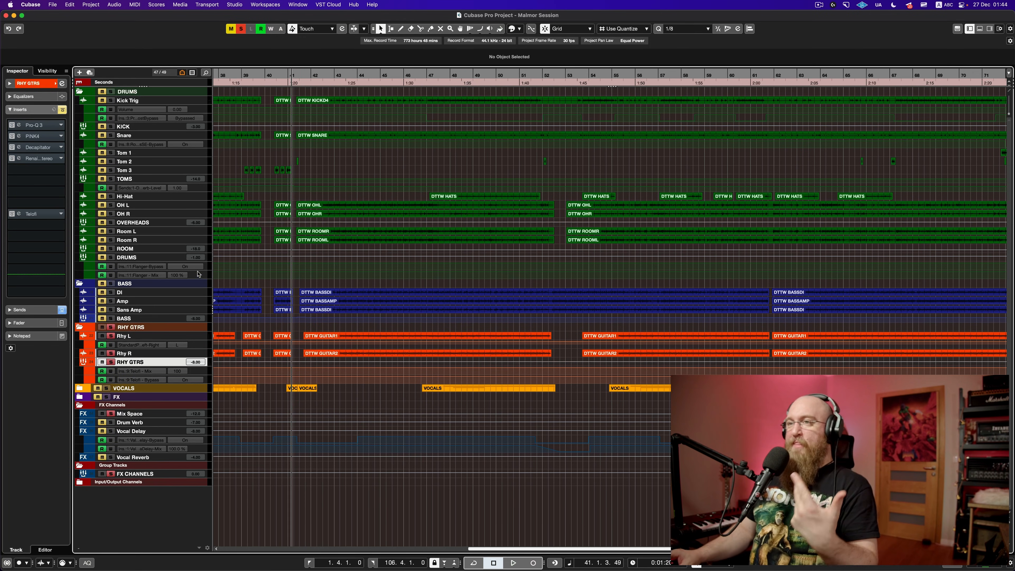
# Step: Re-enable the RHY GTRS Pro-Q 3 and compare it bypassed versus active during playback
pyautogui.click(15, 127)
pyautogui.click(18, 125)
pyautogui.press('space')
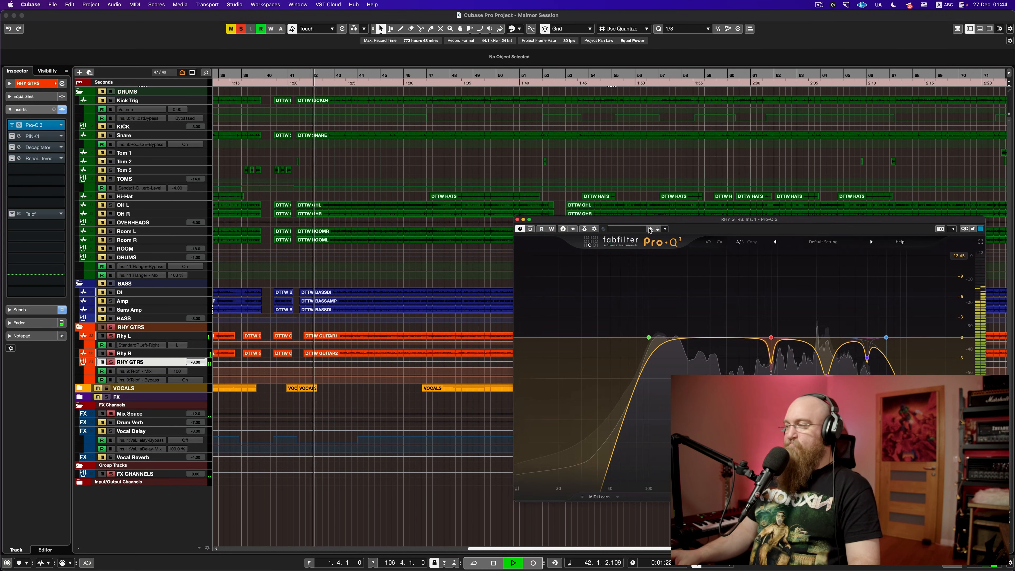
pyautogui.moveTo(700, 222); pyautogui.dragTo(550, 152)
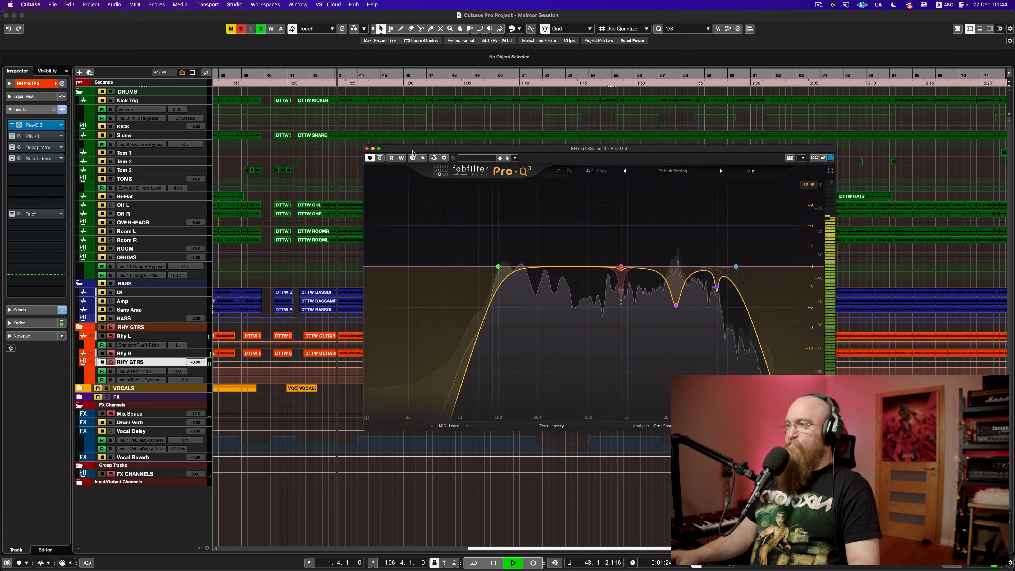
pyautogui.click(380, 158)
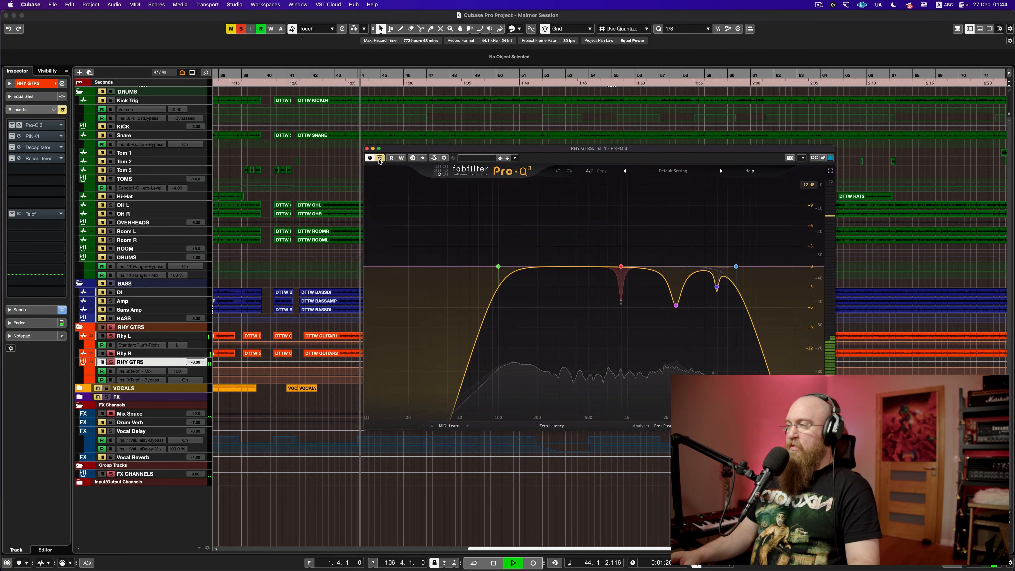
pyautogui.click(380, 158)
pyautogui.press('space')
# Step: Compare the Pro-Q 3 on and off once more, then close its window
pyautogui.moveTo(670, 295)
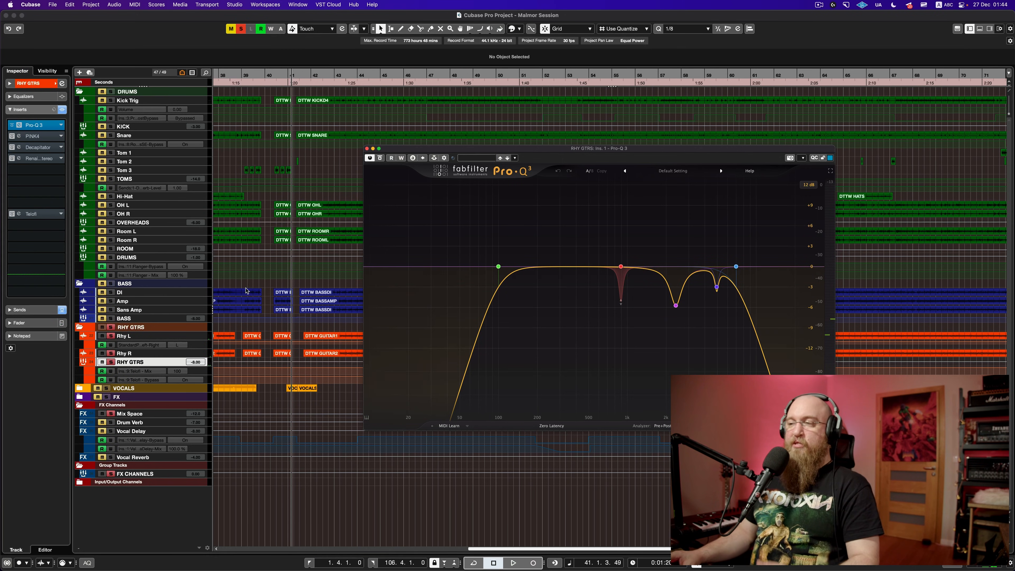
pyautogui.click(116, 328)
pyautogui.press('space')
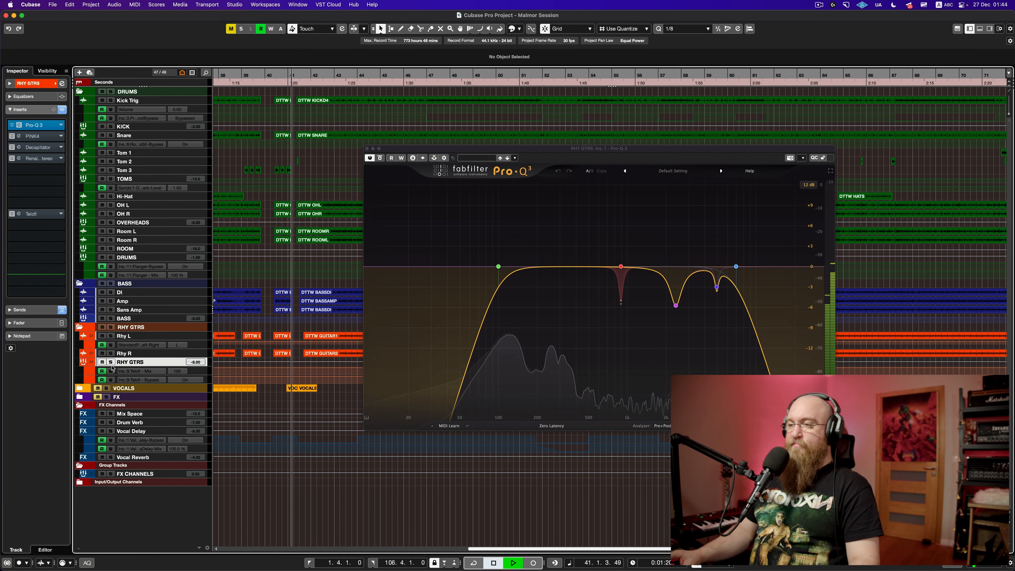
pyautogui.click(380, 158)
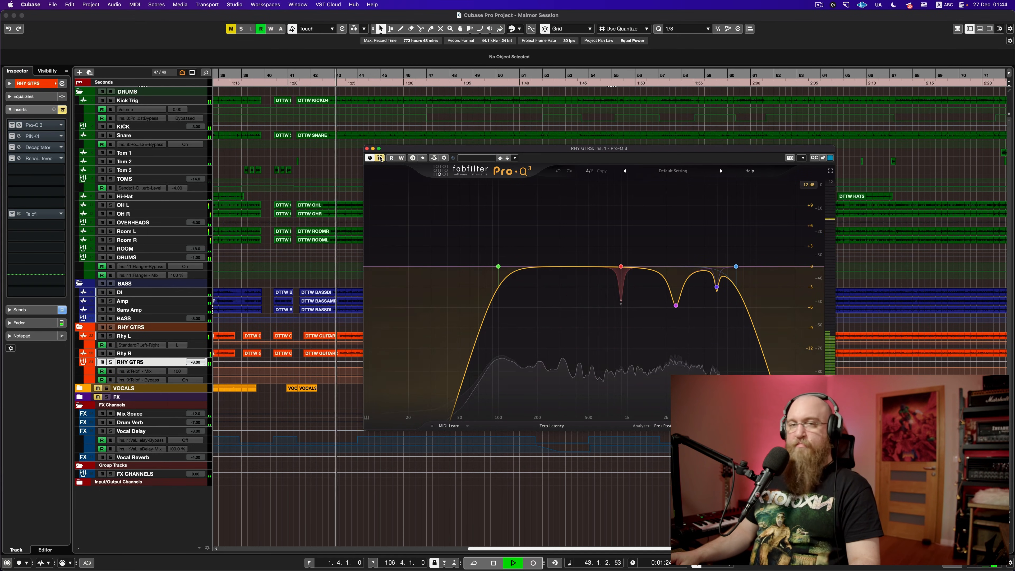
pyautogui.click(381, 158)
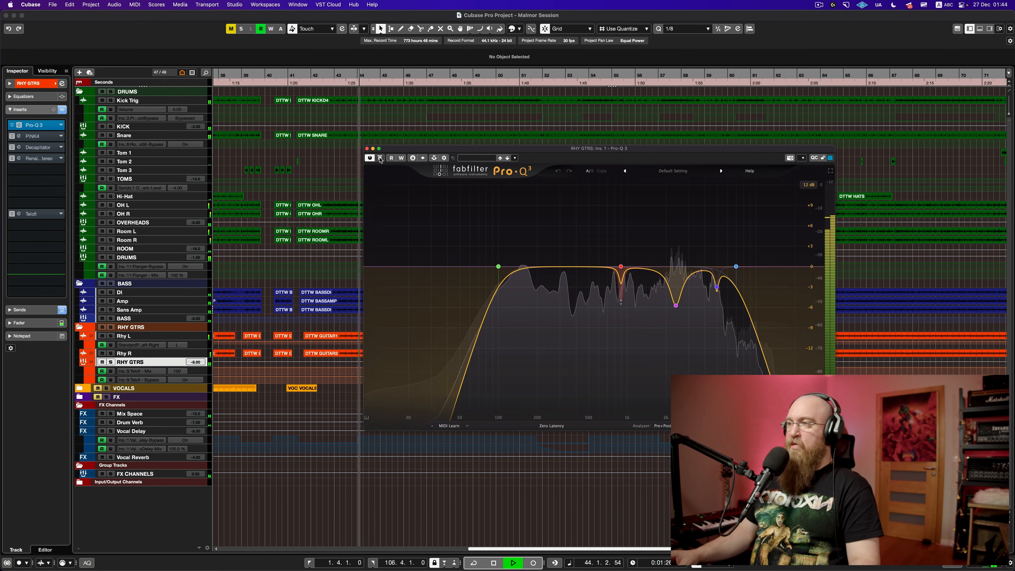
pyautogui.press('space')
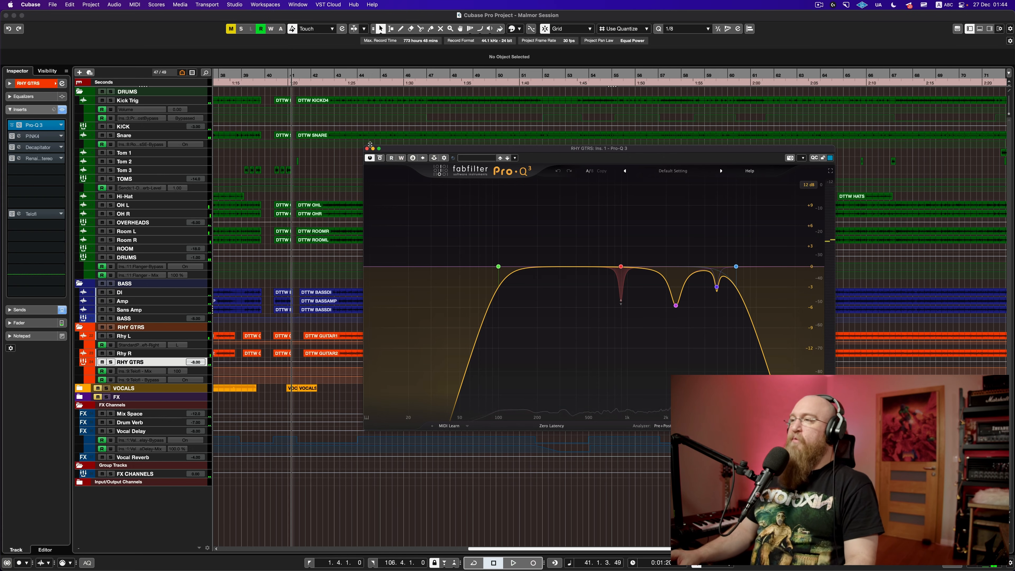
pyautogui.click(367, 149)
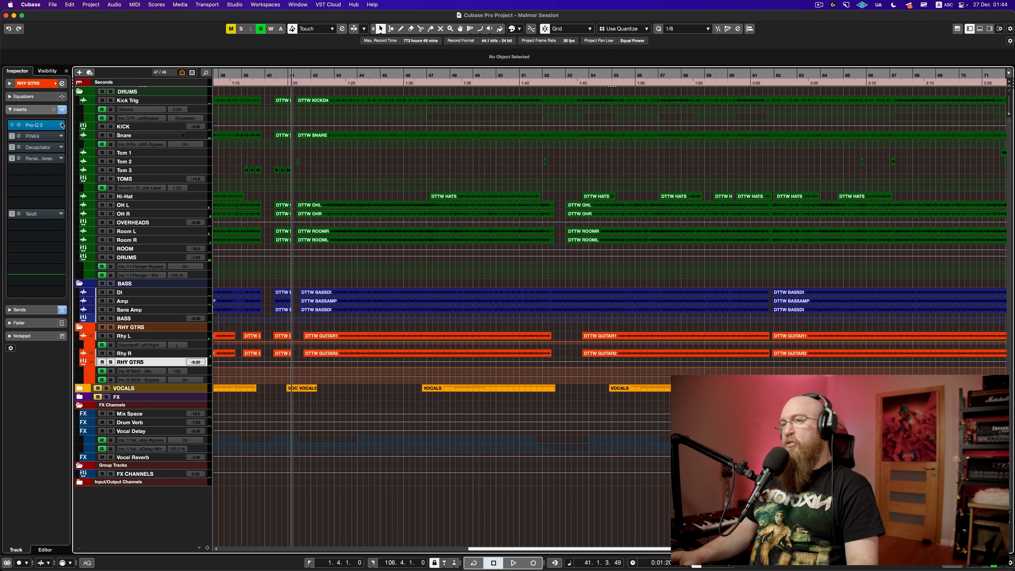
# Step: Re-enable the PINK4 compressor on the RHY GTRS bus and listen to it during playback
pyautogui.click(12, 136)
pyautogui.click(19, 136)
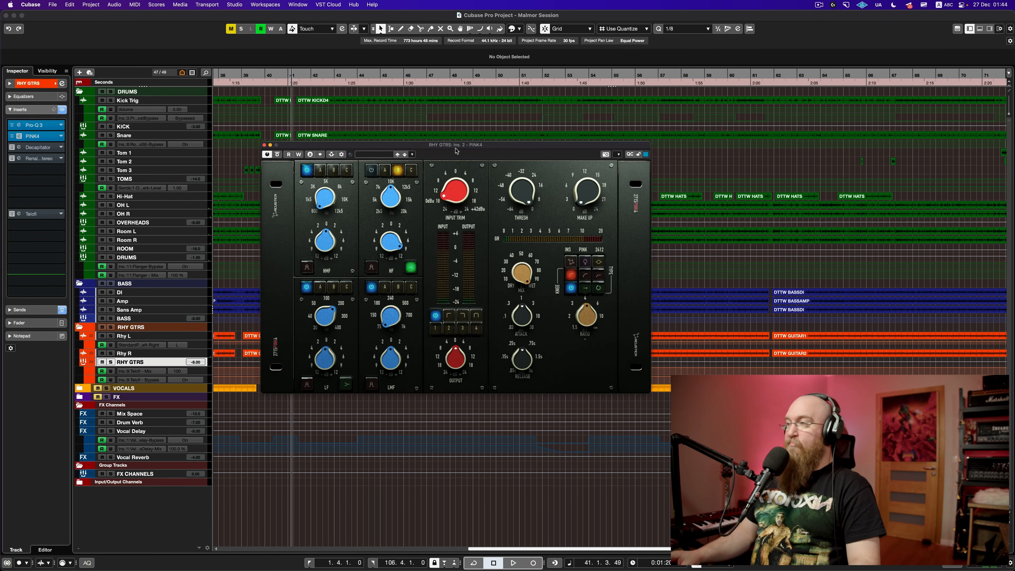
pyautogui.moveTo(465, 146); pyautogui.dragTo(418, 76)
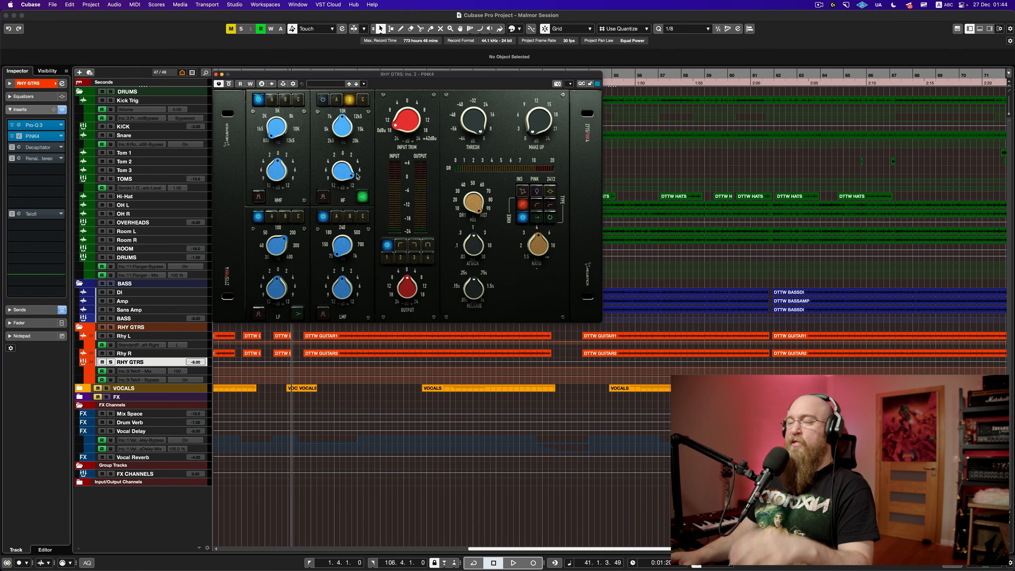
pyautogui.press('space')
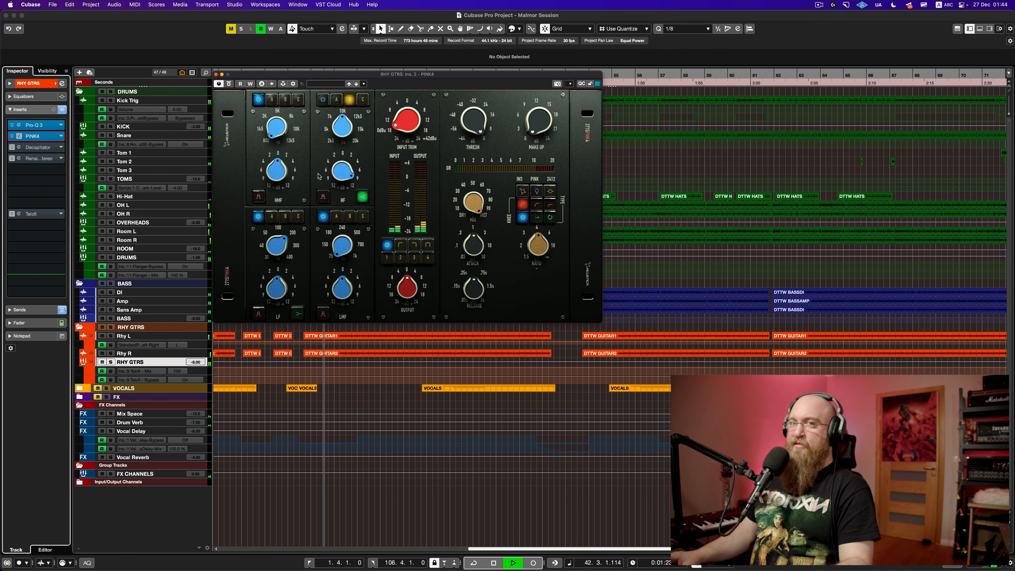
pyautogui.press('space')
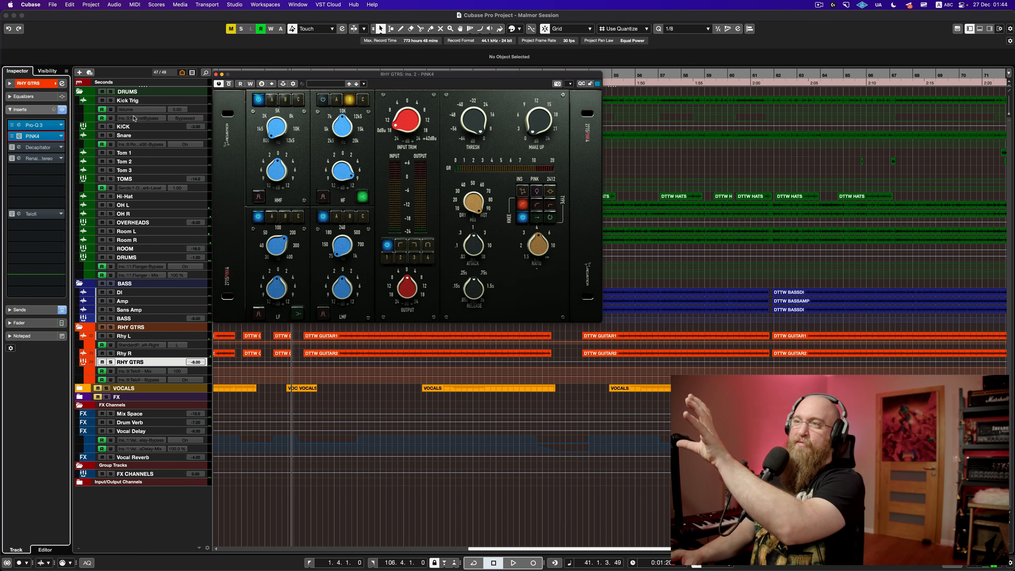
# Step: Watch the Pro-Q 3 spectrum during playback, then close the Pro-Q 3 and PINK4 windows
pyautogui.click(34, 125)
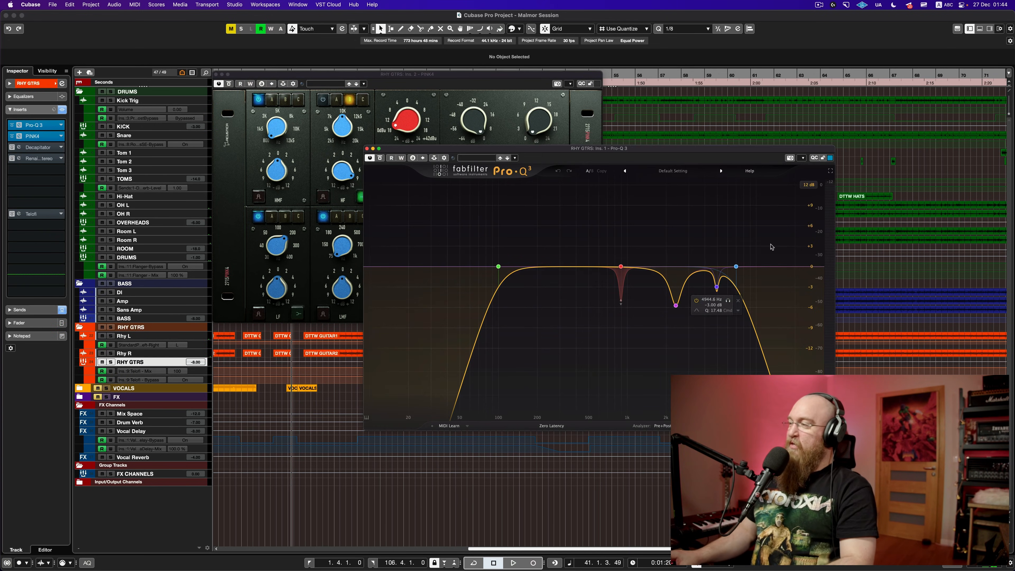
pyautogui.press('space')
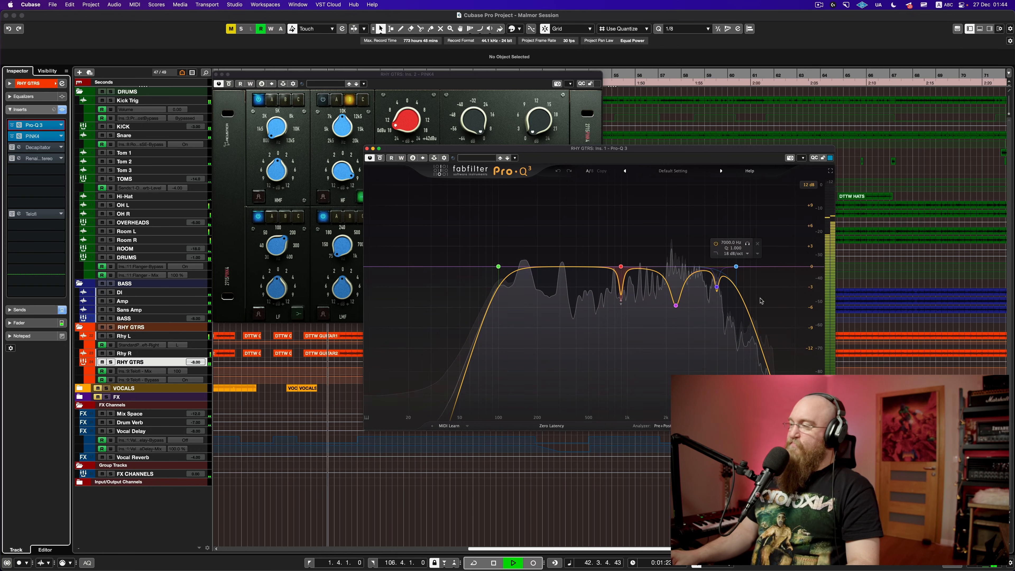
pyautogui.press('space')
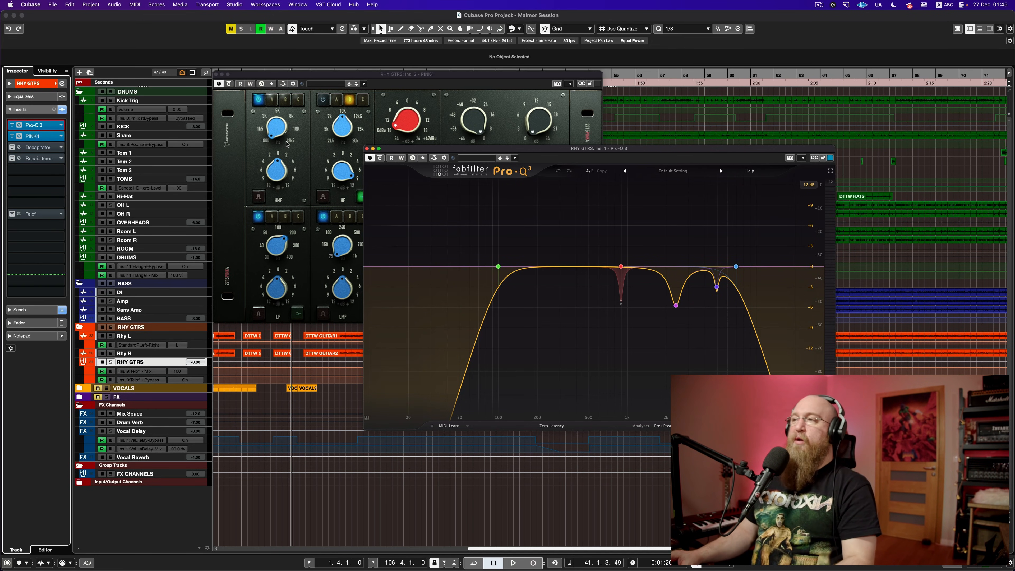
pyautogui.click(367, 149)
pyautogui.click(215, 74)
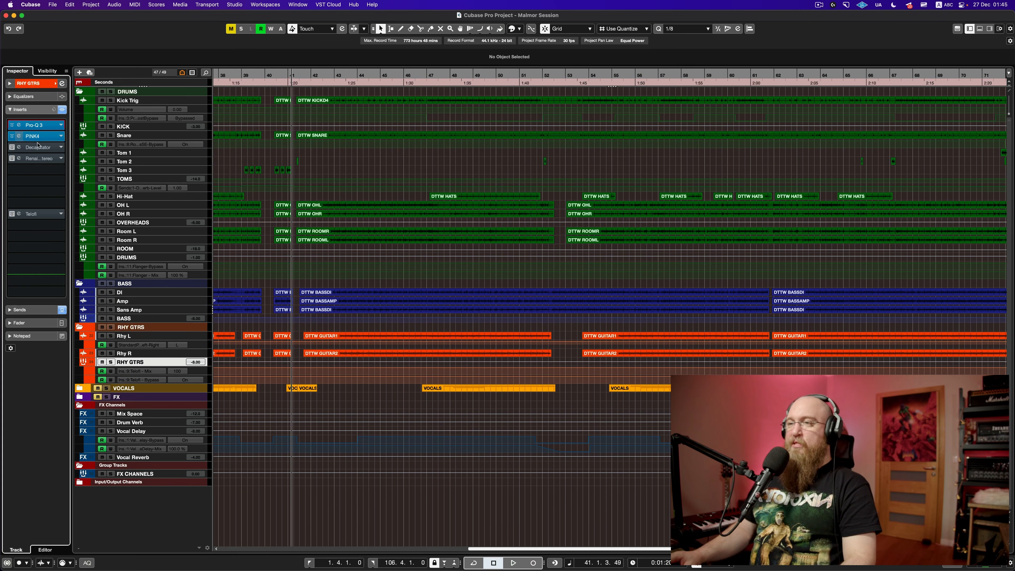
# Step: Switch on the Decapitator insert on RHY GTRS and open its editor
pyautogui.click(12, 149)
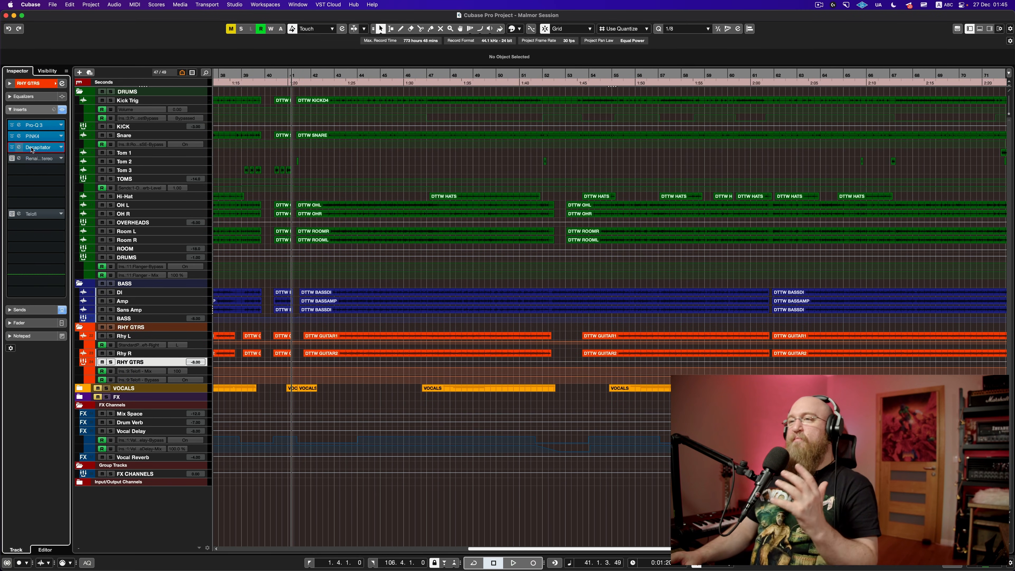
pyautogui.click(32, 149)
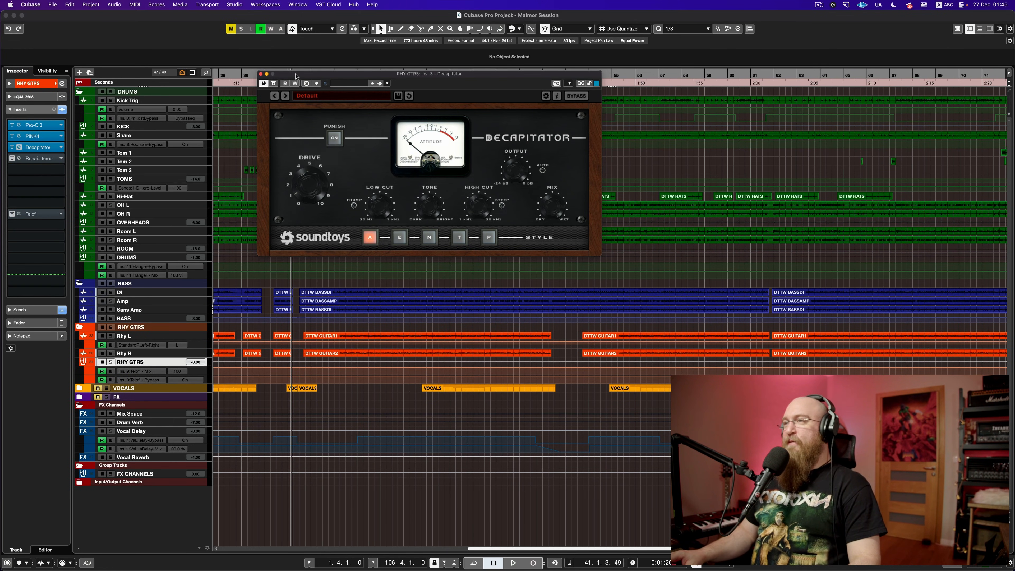
# Step: Solo RHY GTRS and compare Decapitator bypassed and active during playback, leaving it on
pyautogui.moveTo(296, 76); pyautogui.dragTo(337, 70)
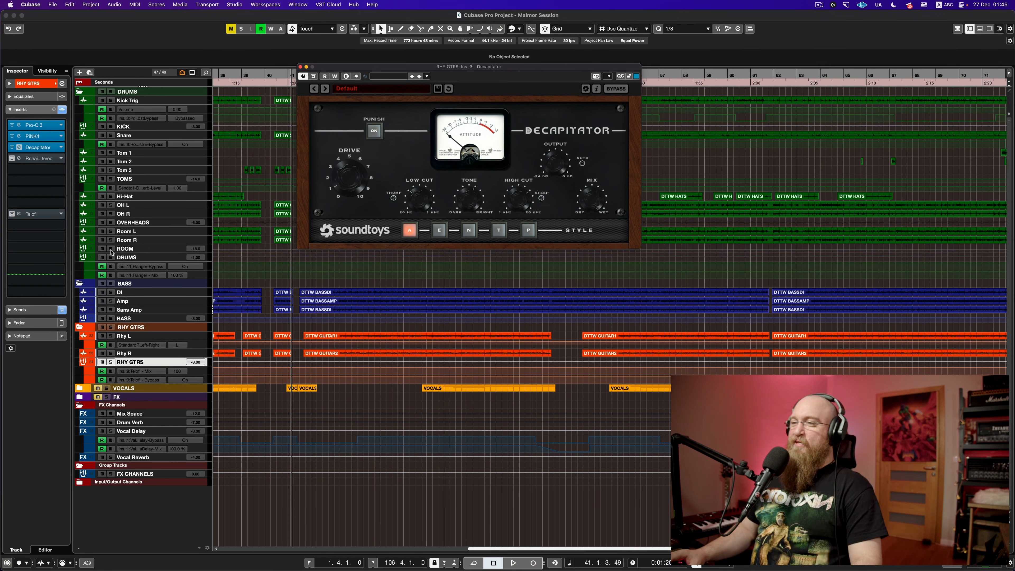
pyautogui.click(111, 327)
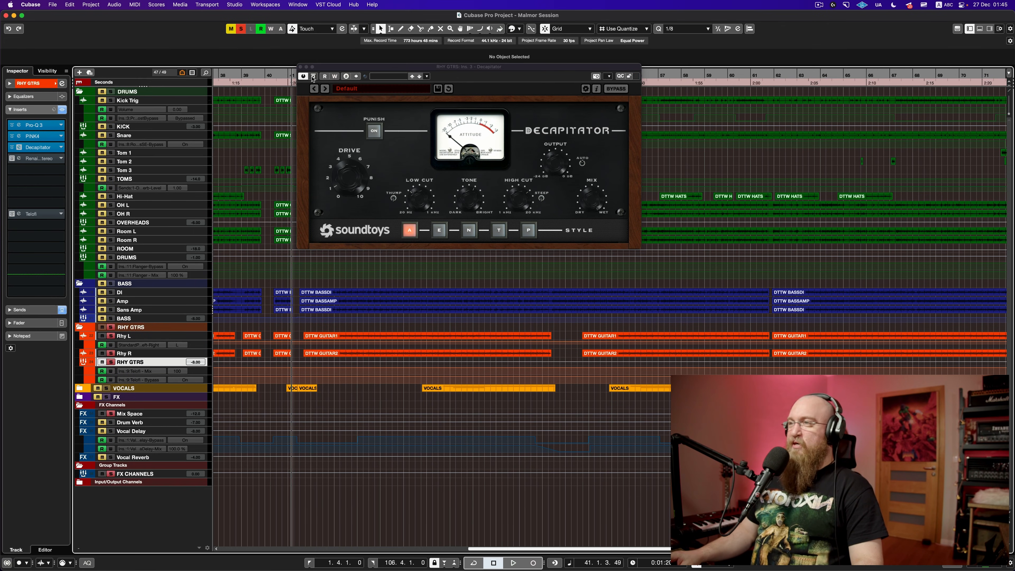
pyautogui.press('space')
pyautogui.moveTo(346, 70); pyautogui.dragTo(292, 73)
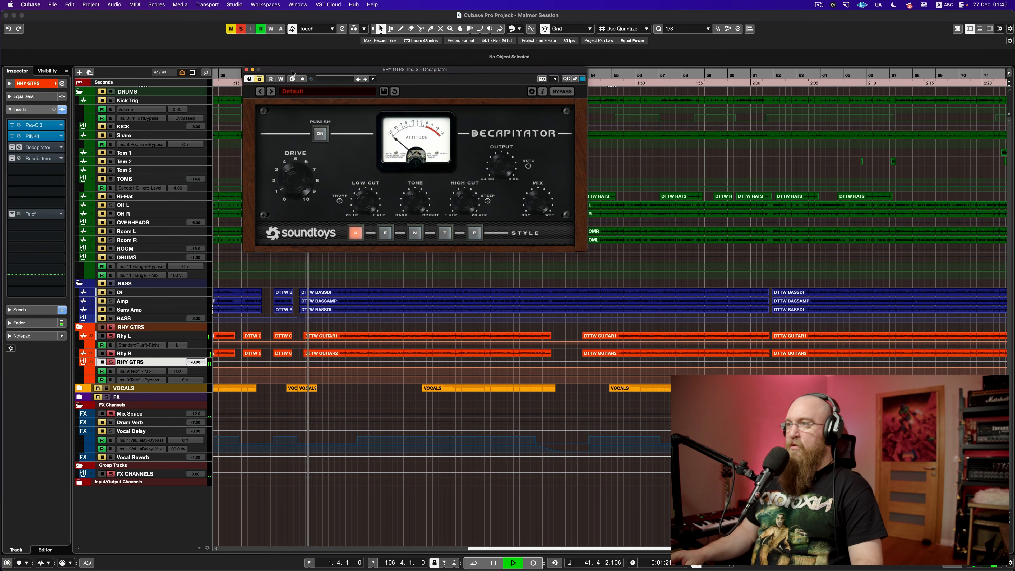
pyautogui.click(260, 80)
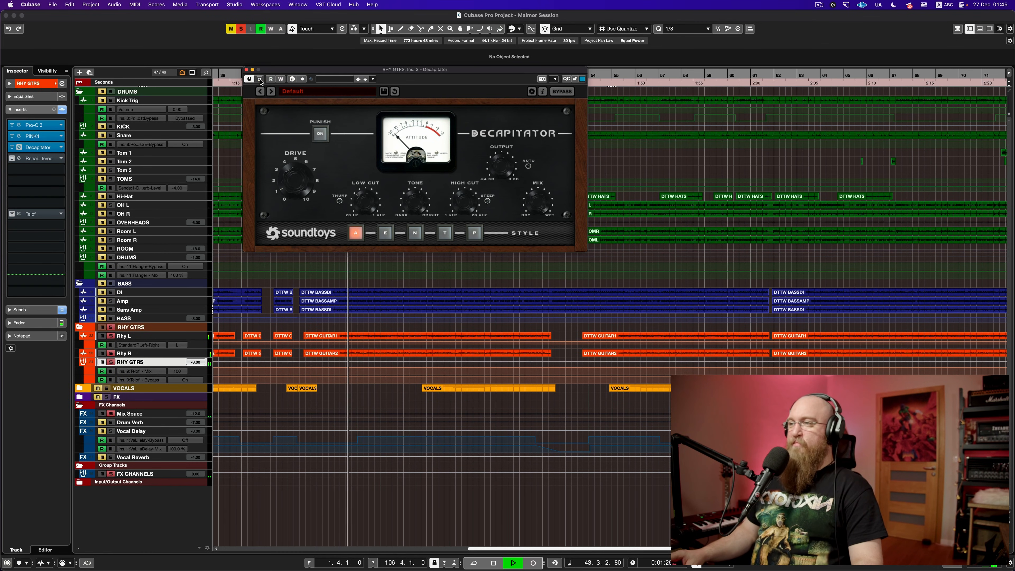
pyautogui.press('space')
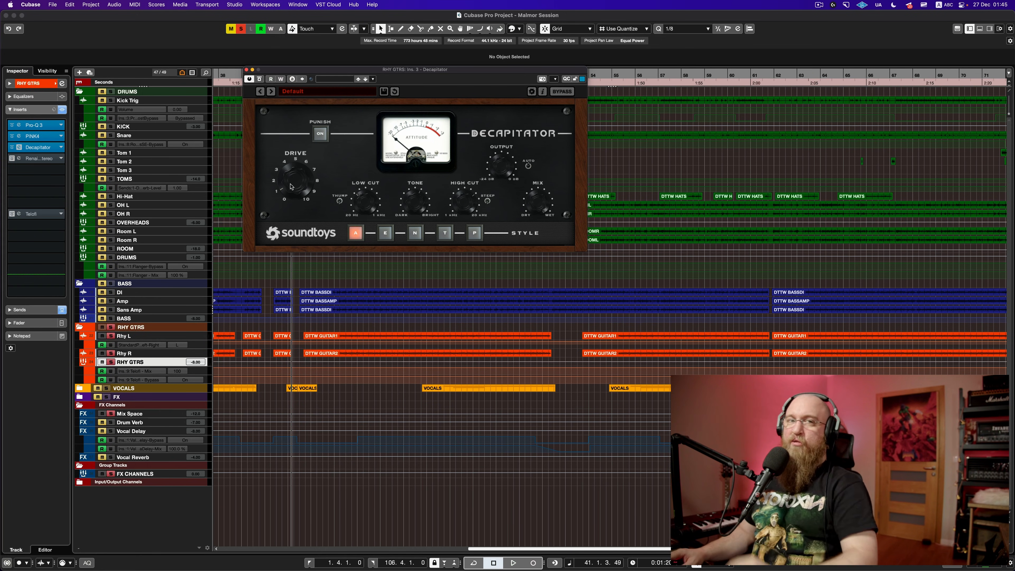
# Step: Audition the soloed guitars with Decapitator, easing its drive down, and stop back at bar 41
pyautogui.press('space')
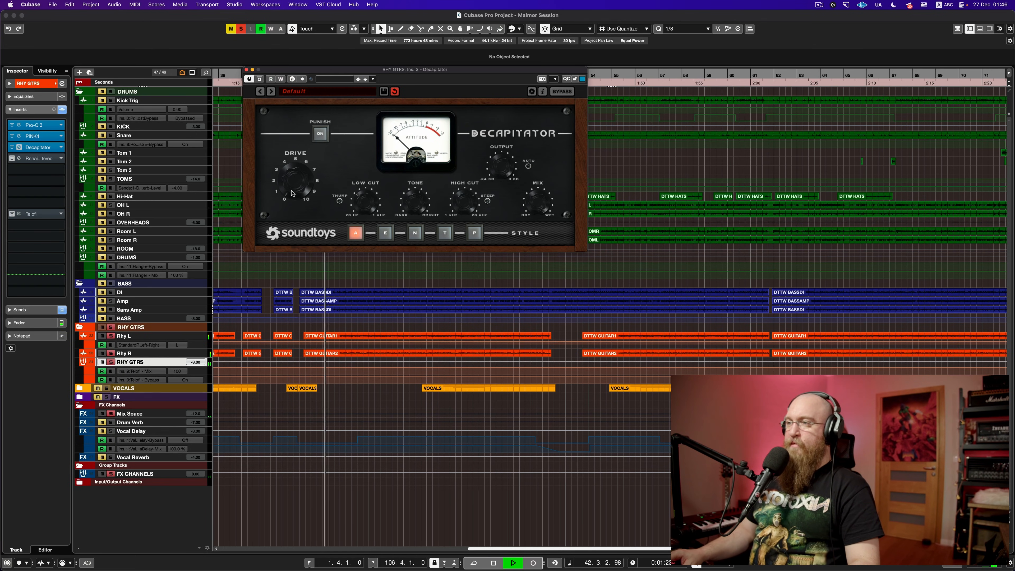
pyautogui.moveTo(289, 184)
pyautogui.mouseDown()
pyautogui.moveTo(291, 167)
pyautogui.moveTo(287, 193)
pyautogui.mouseUp()
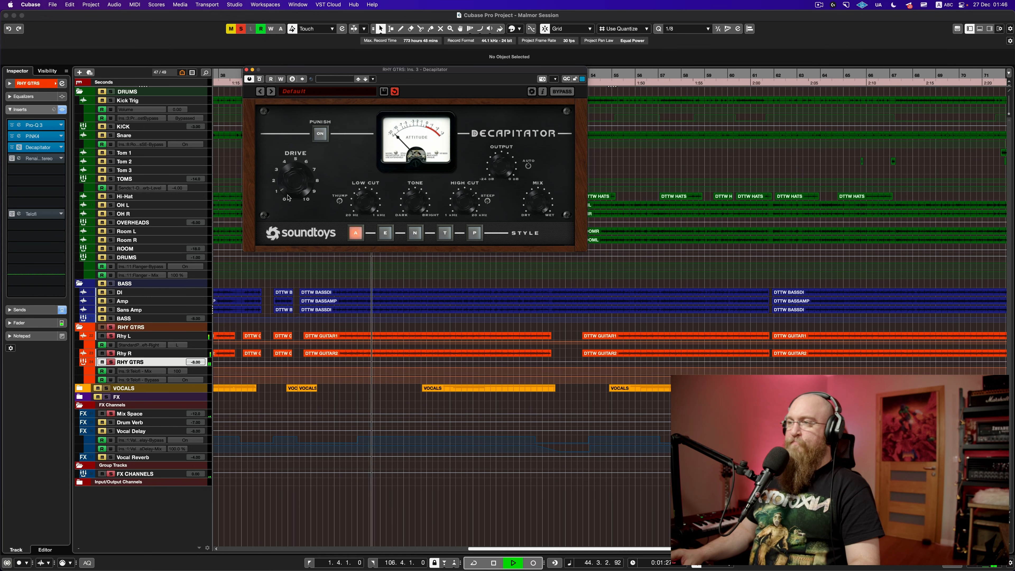
pyautogui.press('space')
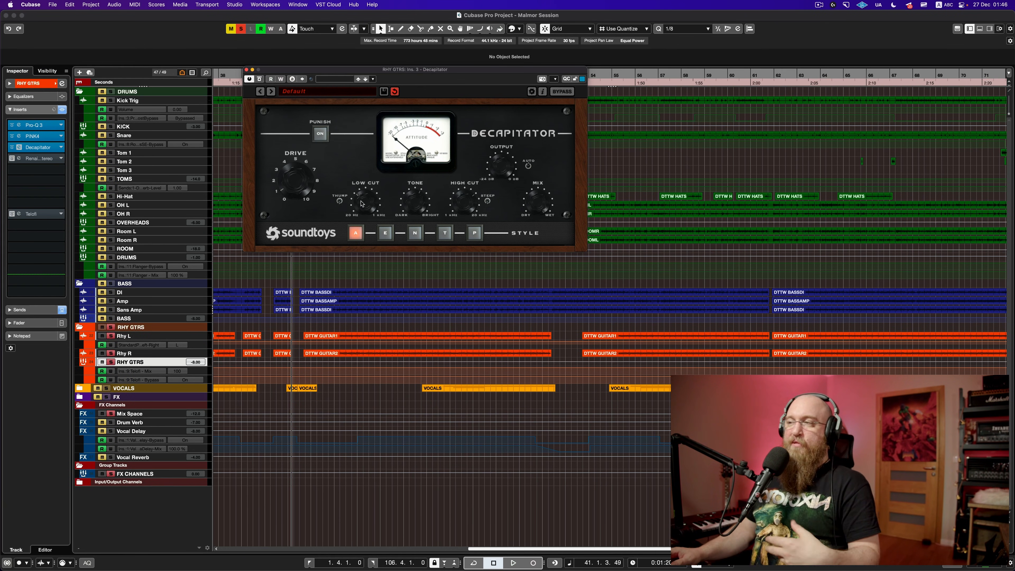
pyautogui.press('space')
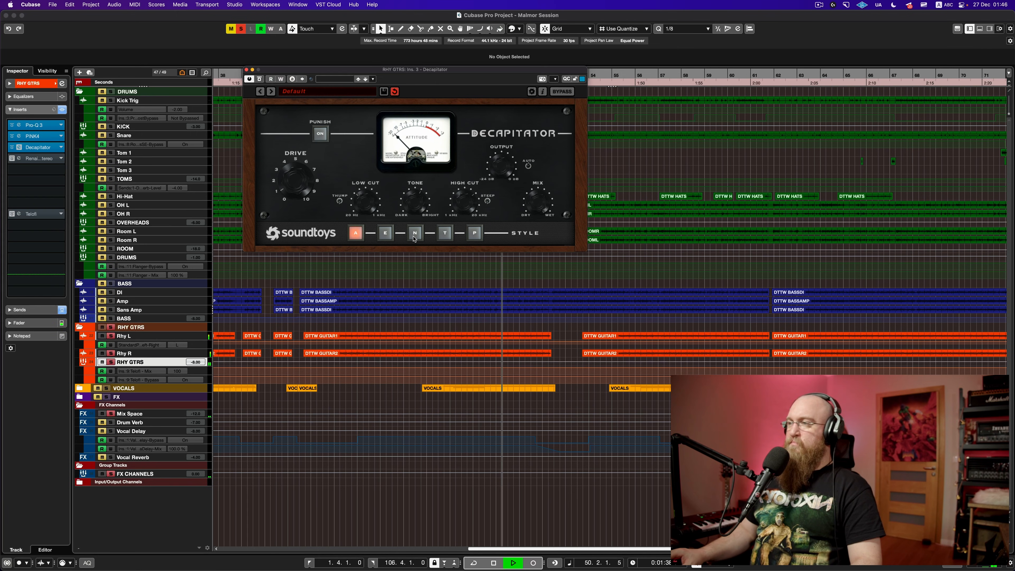
pyautogui.press('space')
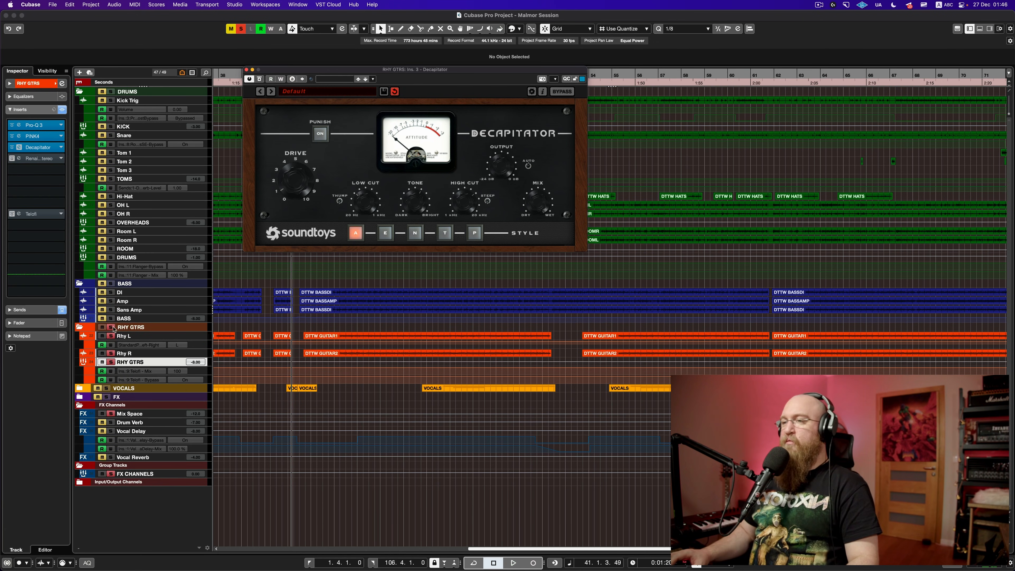
# Step: Unsolo RHY GTRS, A/B Decapitator in the full mix, keep it on, and close its window
pyautogui.click(110, 362)
pyautogui.click(260, 79)
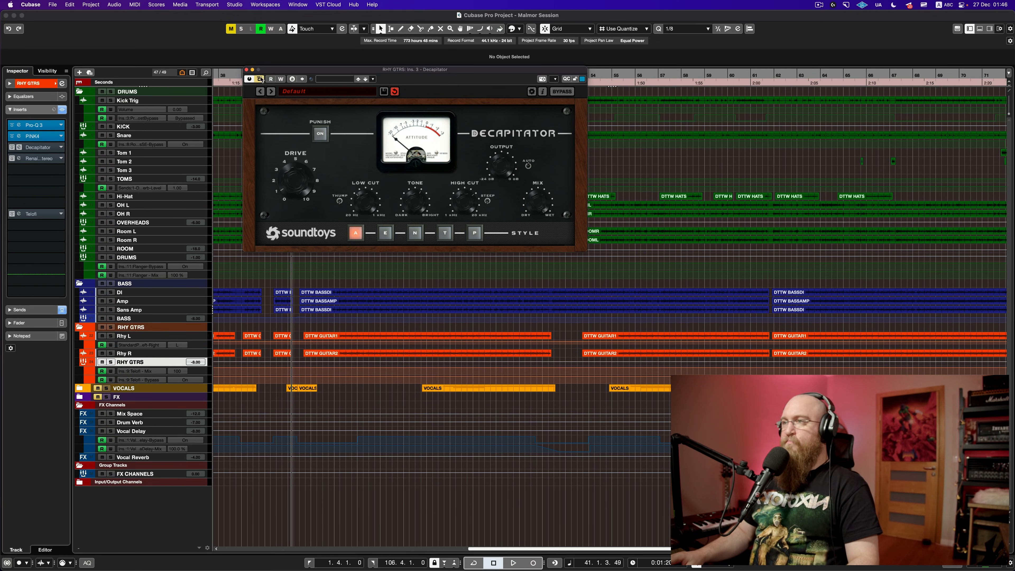
pyautogui.press('space')
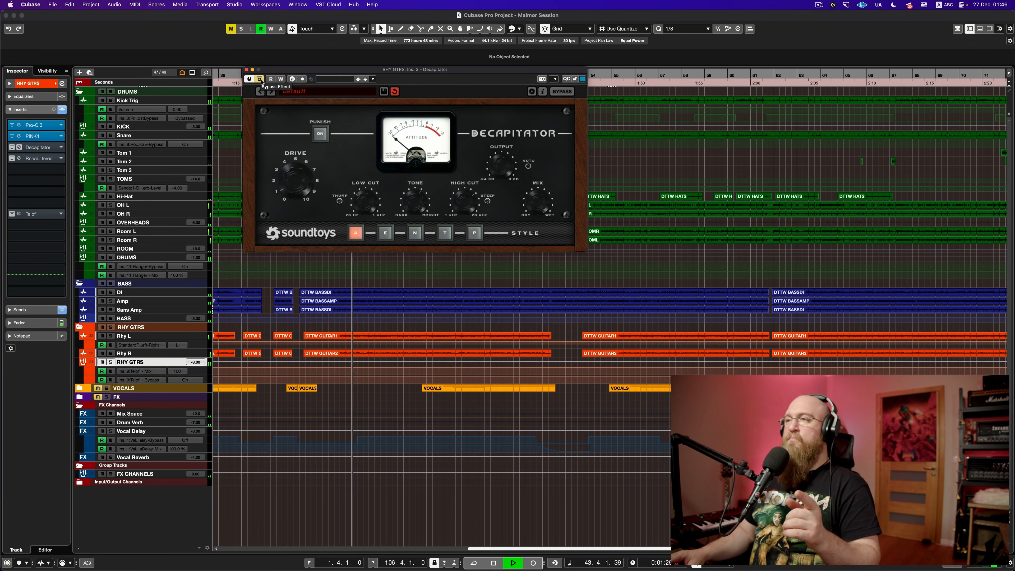
pyautogui.click(260, 80)
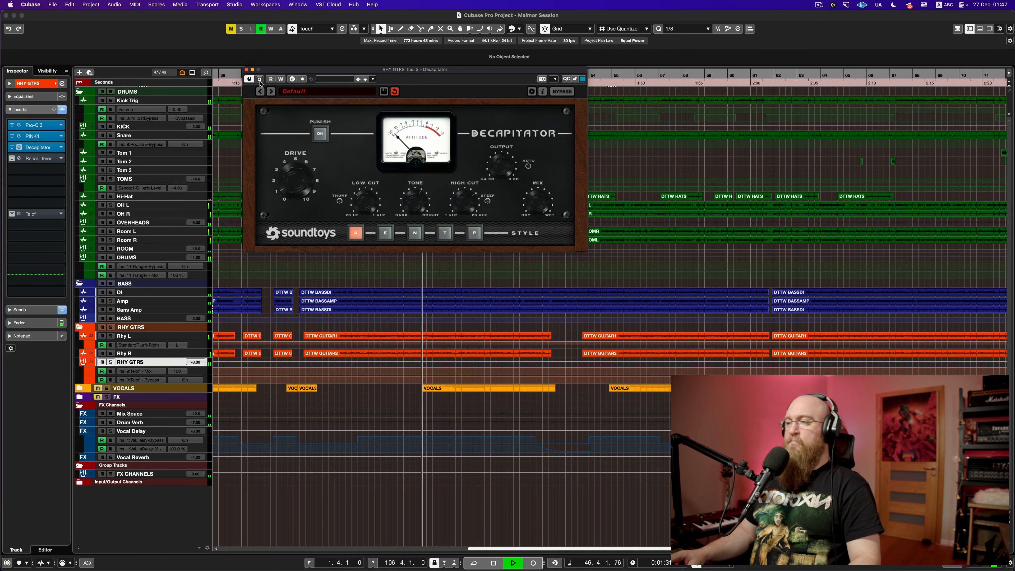
pyautogui.press('space')
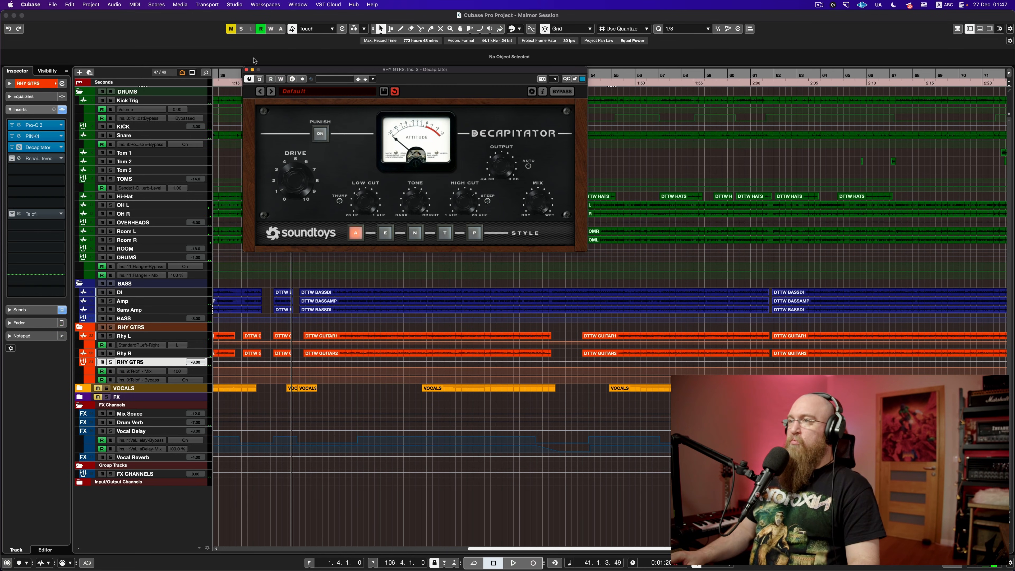
pyautogui.click(246, 70)
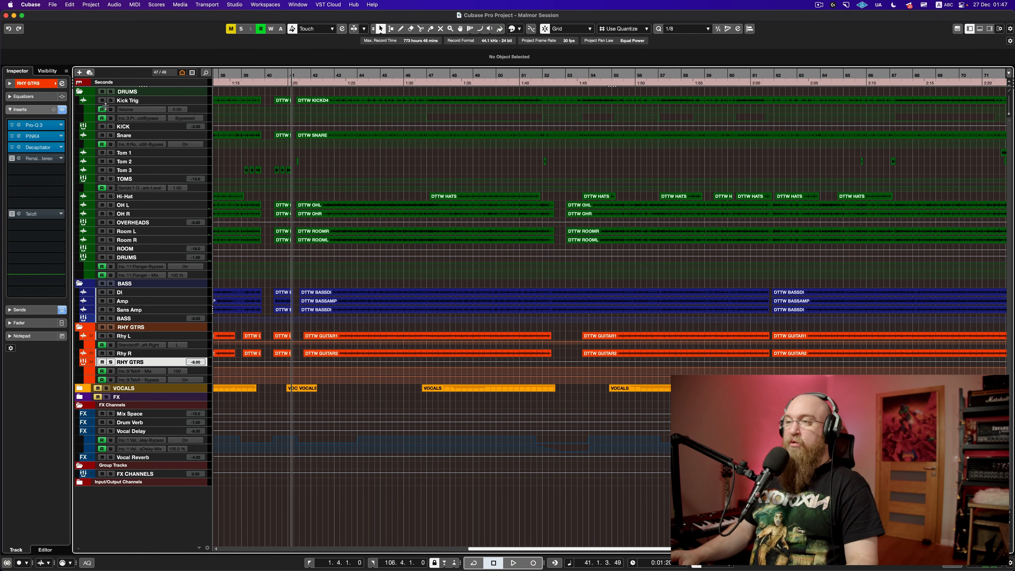
# Step: Enable the Renaissance Axx insert on the RHY GTRS bus and open its window
pyautogui.click(13, 159)
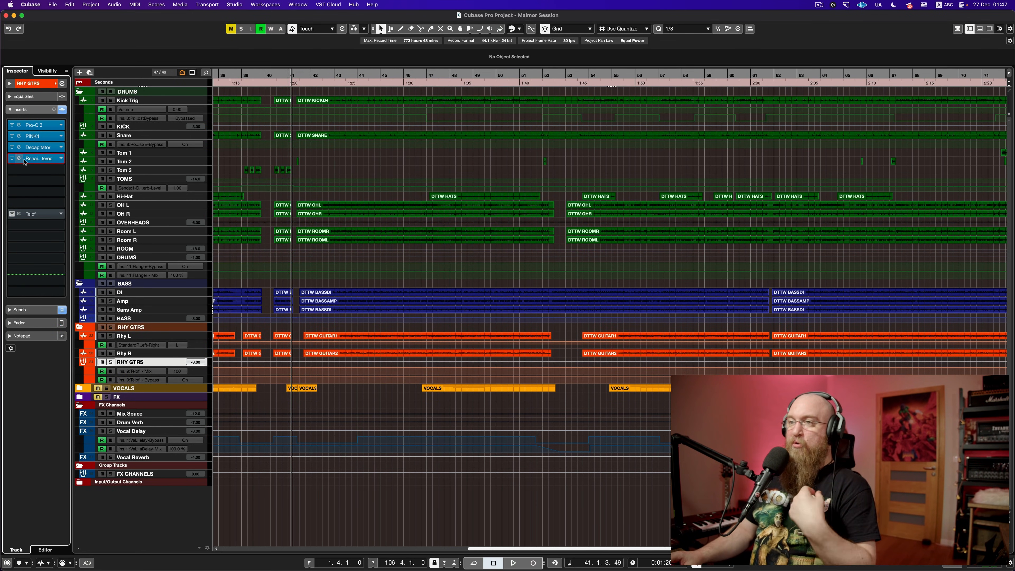
pyautogui.click(25, 160)
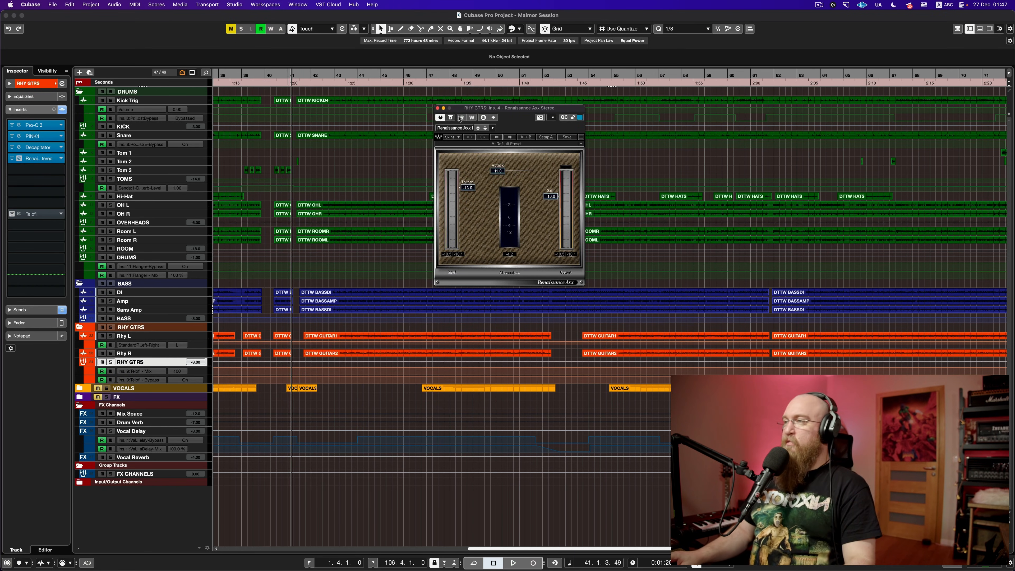
pyautogui.moveTo(500, 114); pyautogui.dragTo(370, 100)
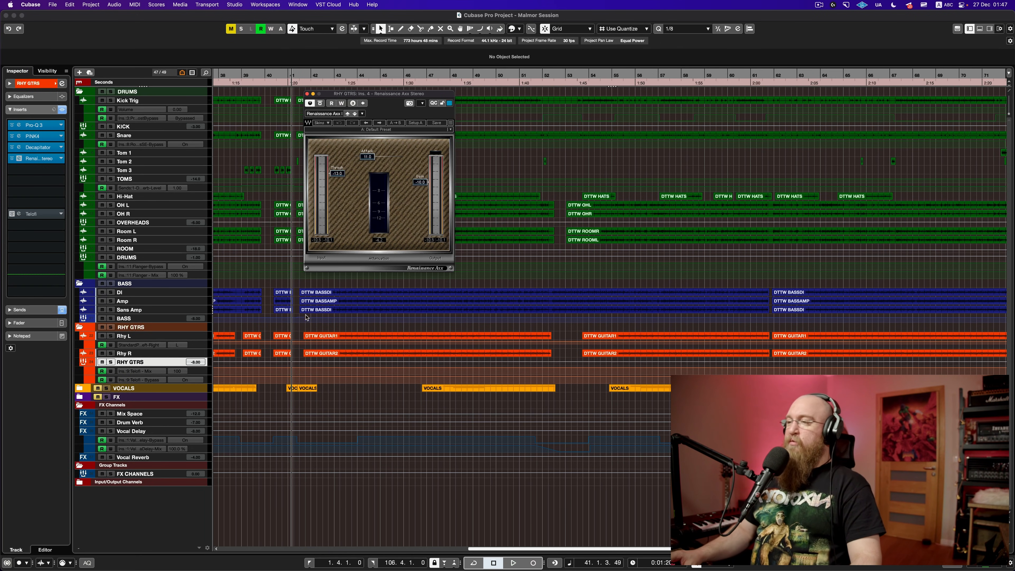
# Step: Compare Renaissance Axx bypassed and active during playback, keep it on, and close its window
pyautogui.click(304, 332)
pyautogui.press('space')
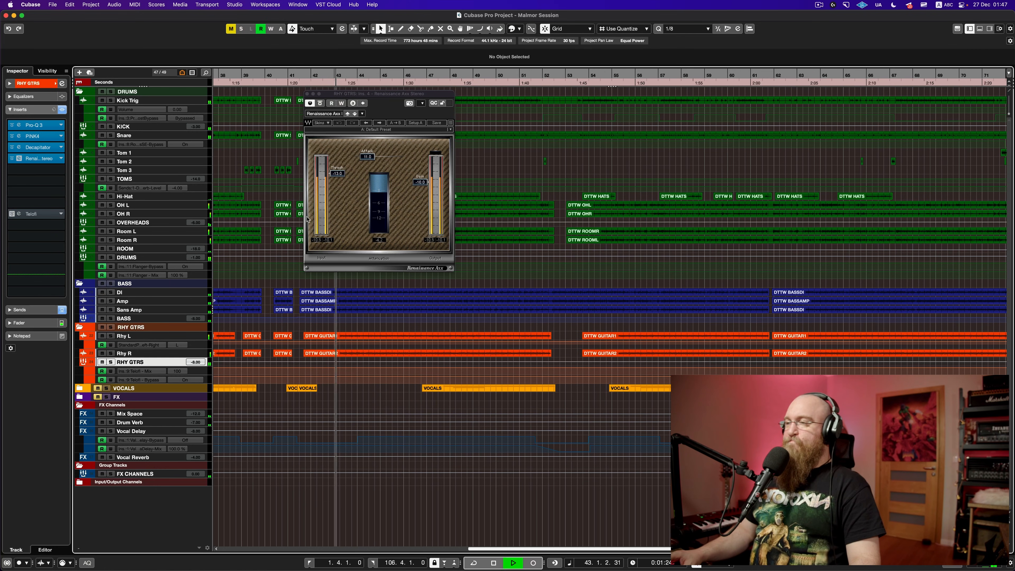
pyautogui.click(321, 104)
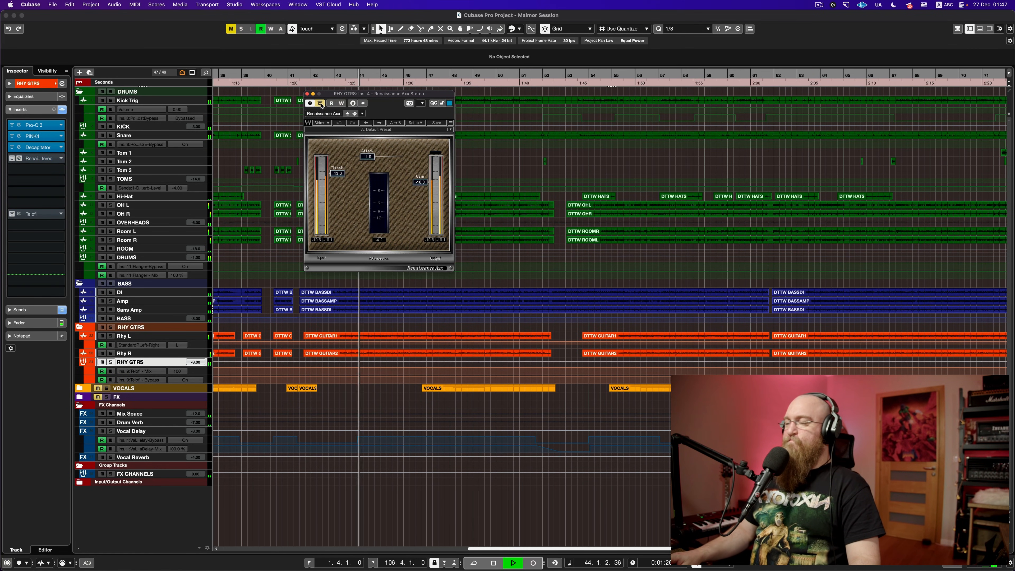
pyautogui.click(321, 103)
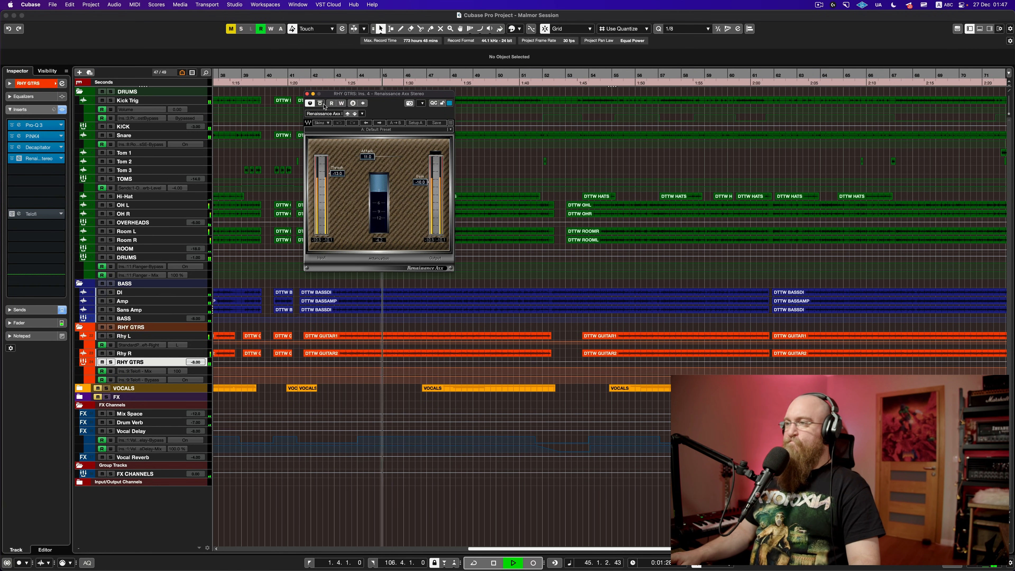
pyautogui.press('space')
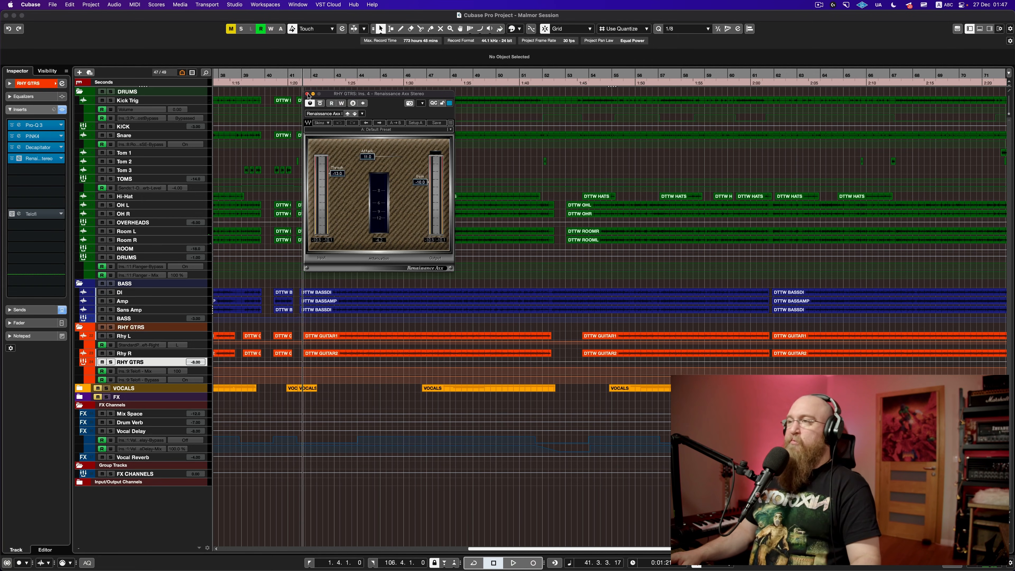
pyautogui.click(307, 94)
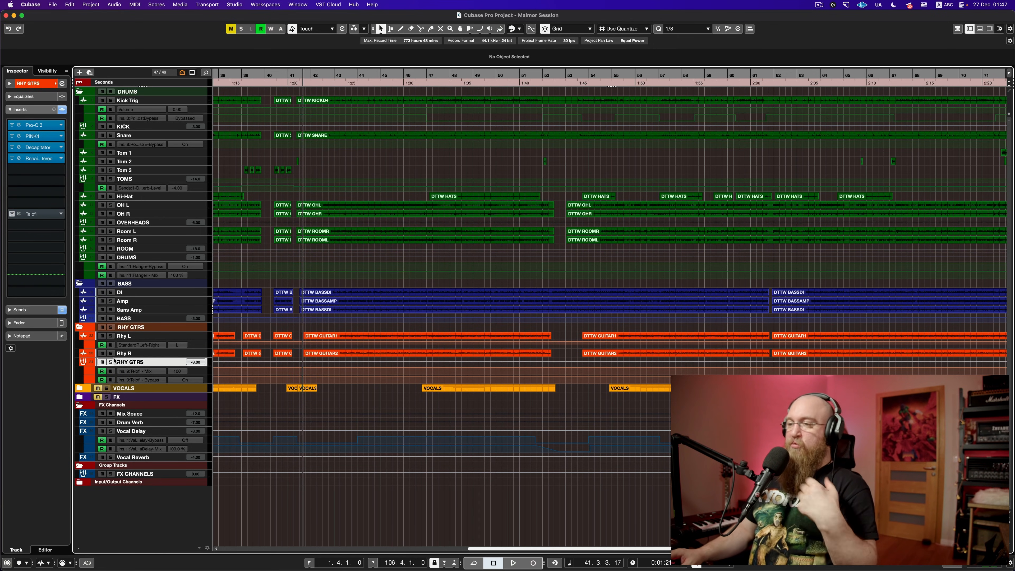
# Step: Zoom into the timeline, play from bar 41, and expand the VOCALS folder
pyautogui.scroll(3, 263, 262)
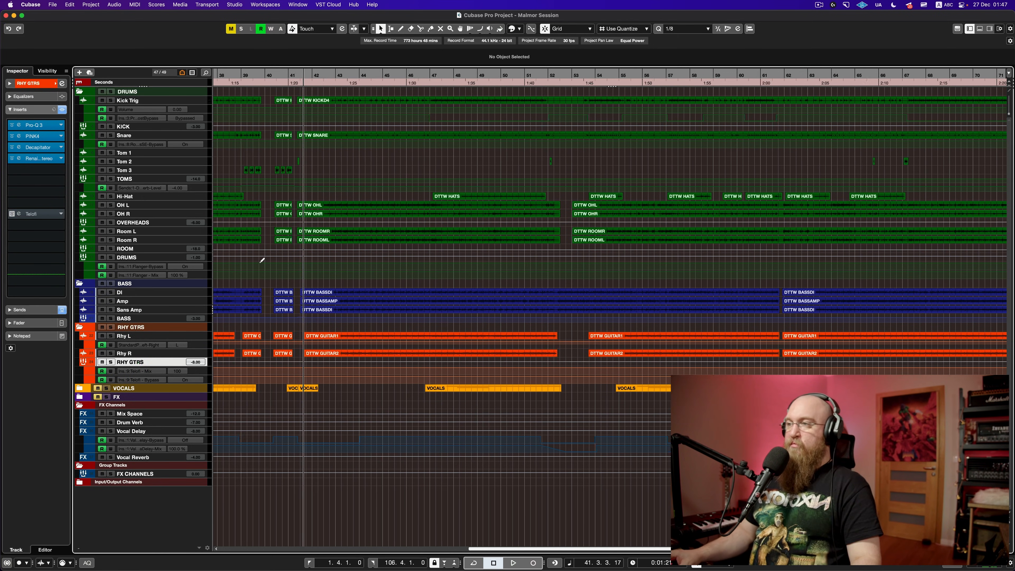
pyautogui.scroll(2, 263, 262)
pyautogui.scroll(1, 337, 162)
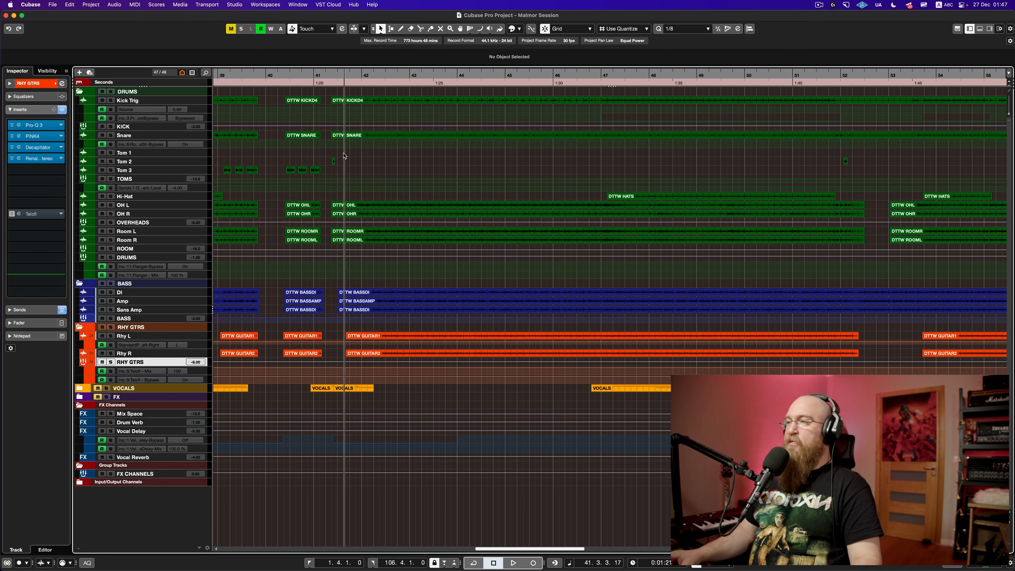
pyautogui.press('space')
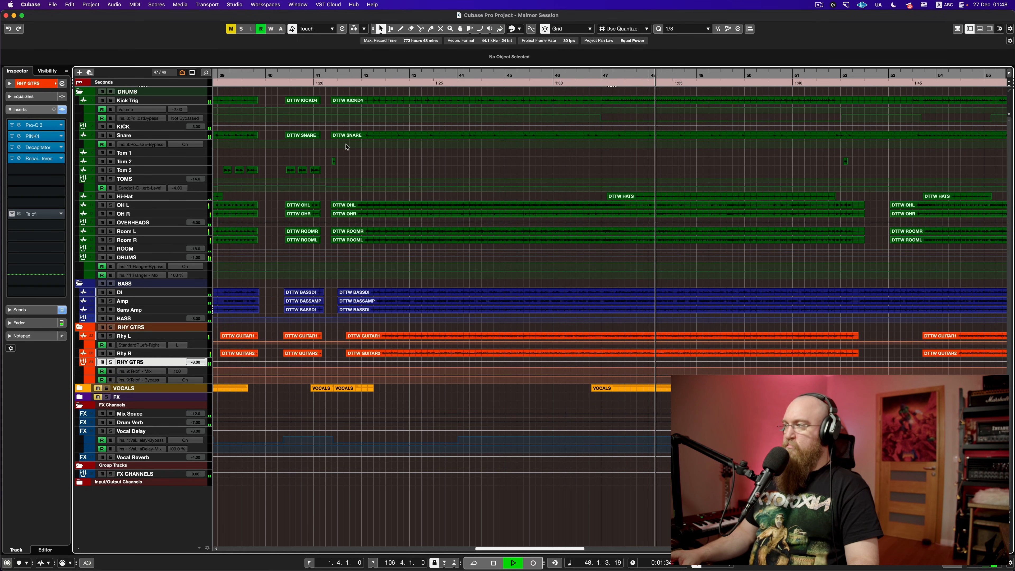
pyautogui.press('space')
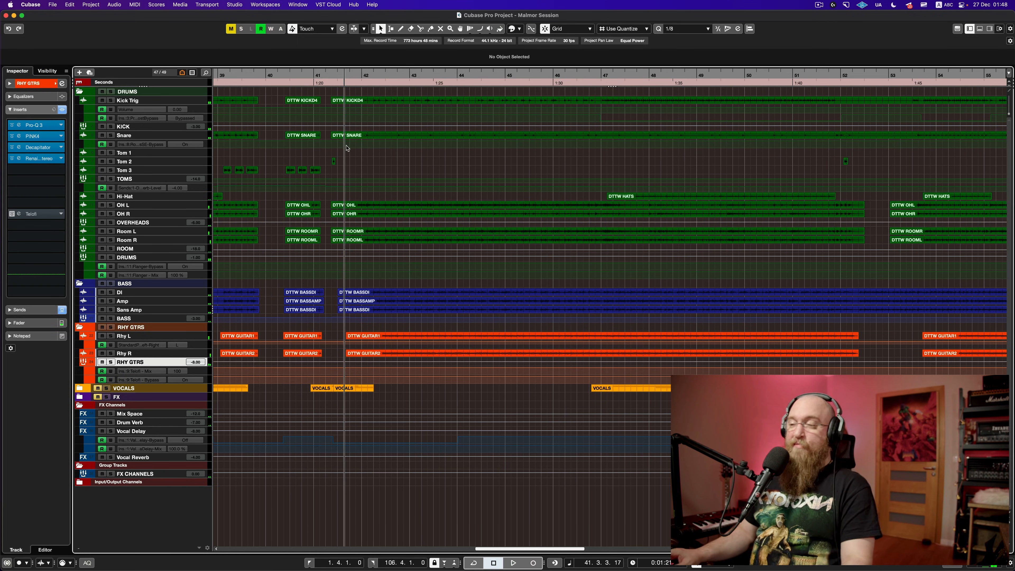
pyautogui.click(80, 388)
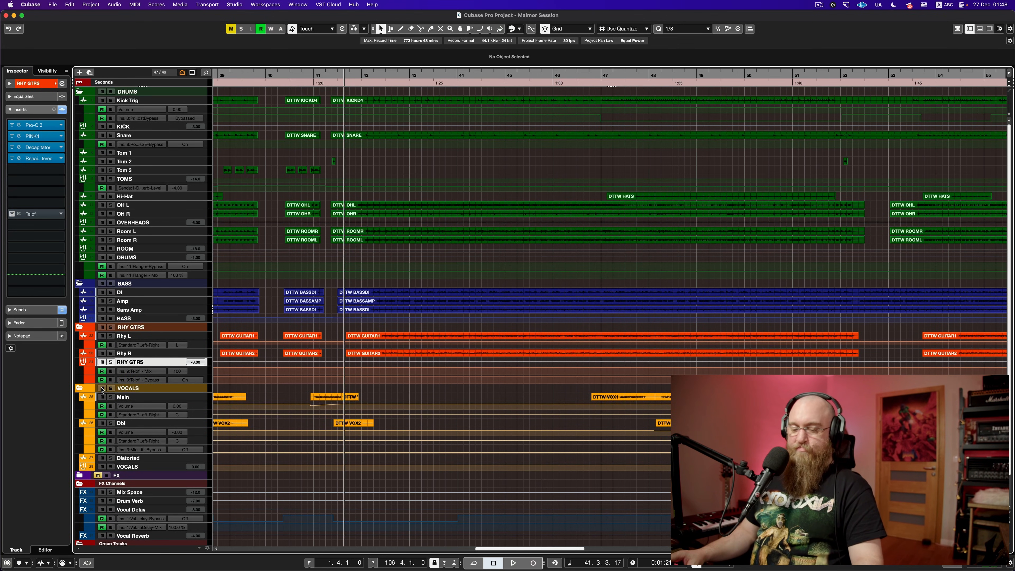
# Step: Open the Main vocal's Multi Band Gate from the MixConsole and give it a quick listen
pyautogui.press('F3')
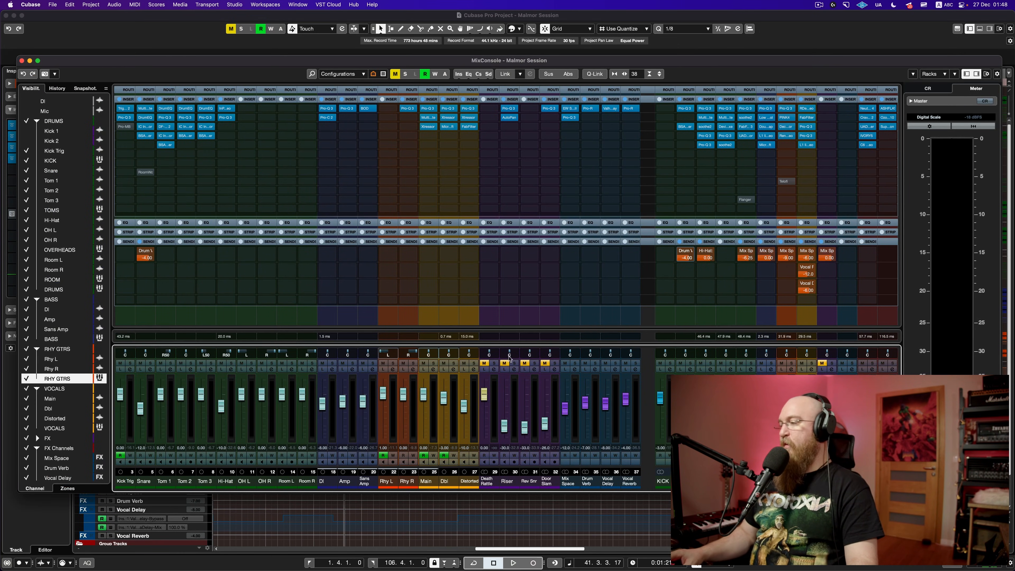
pyautogui.click(430, 118)
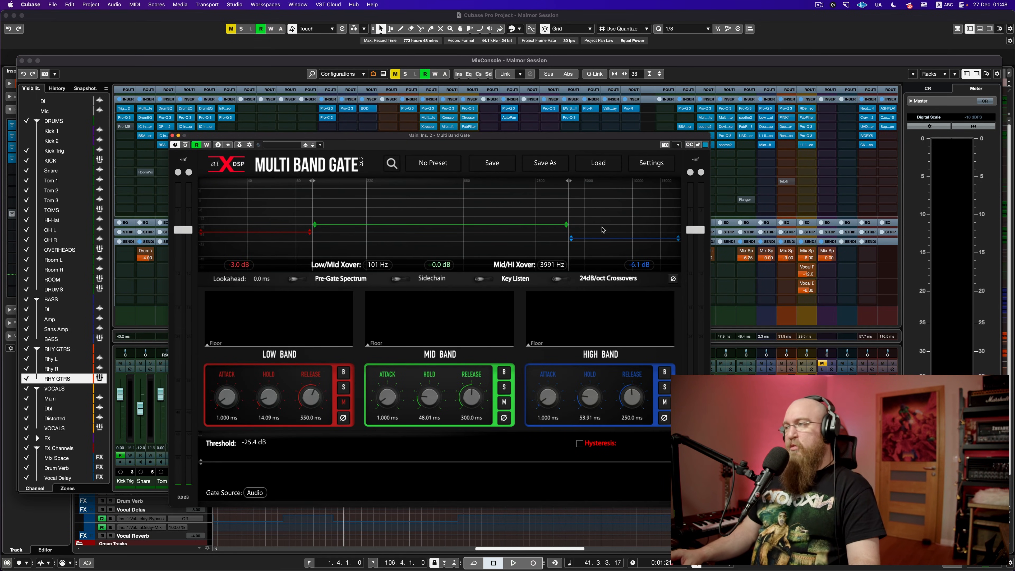
pyautogui.press('space')
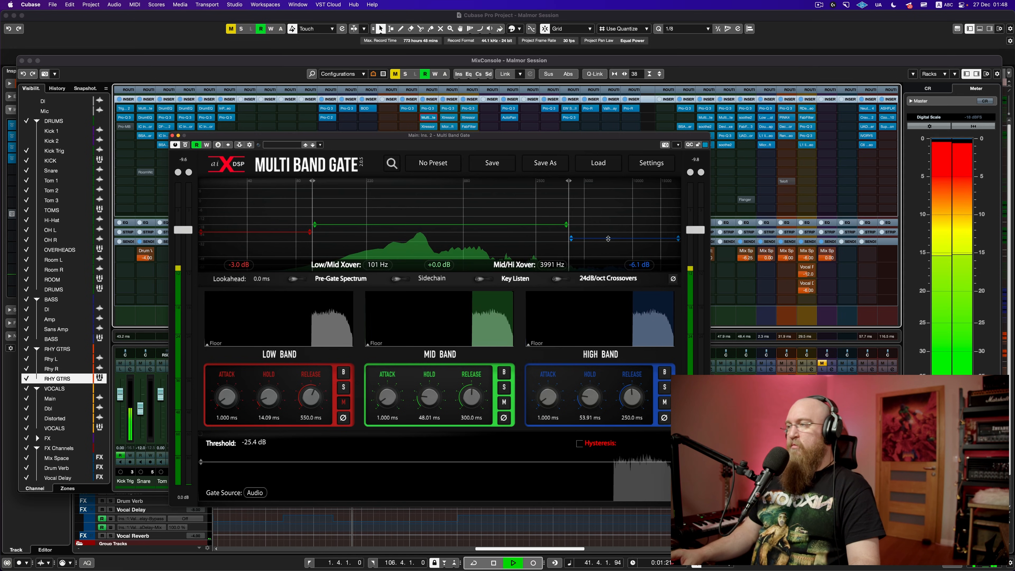
pyautogui.press('space')
pyautogui.press('F3')
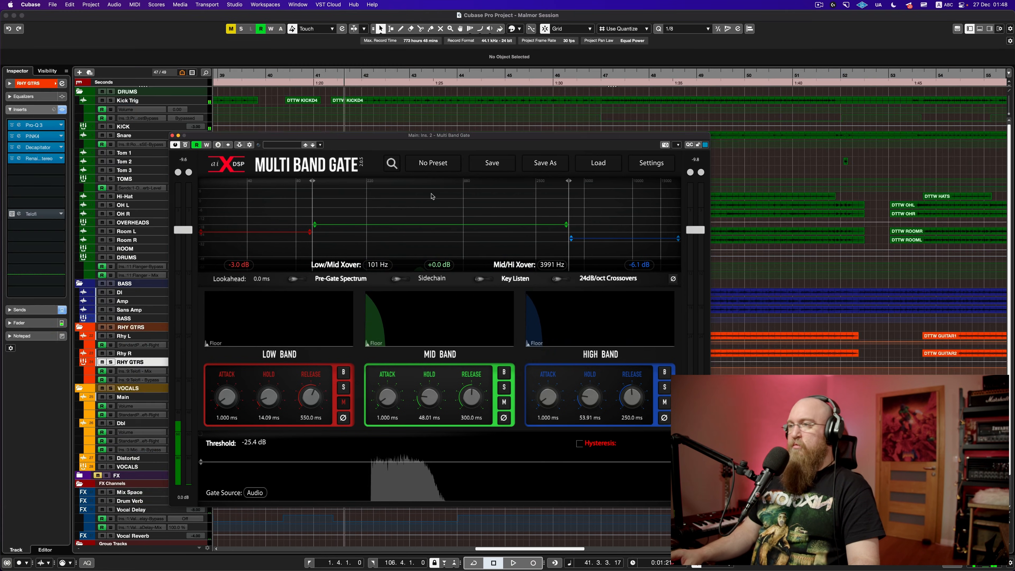
pyautogui.moveTo(357, 136); pyautogui.dragTo(472, 136)
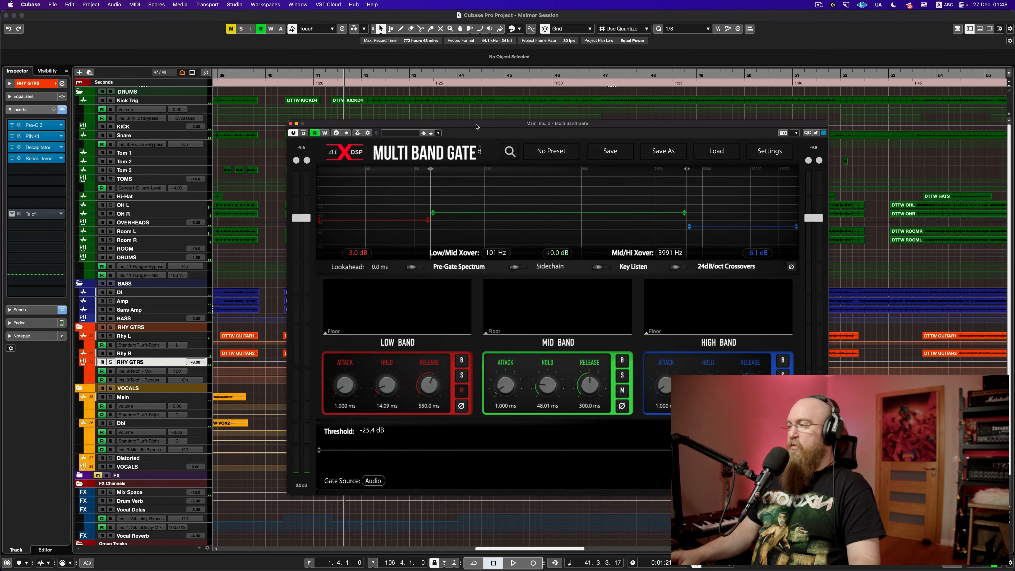
# Step: Compare the gate bypassed and active during playback from bar 48, then close its window
pyautogui.press('space')
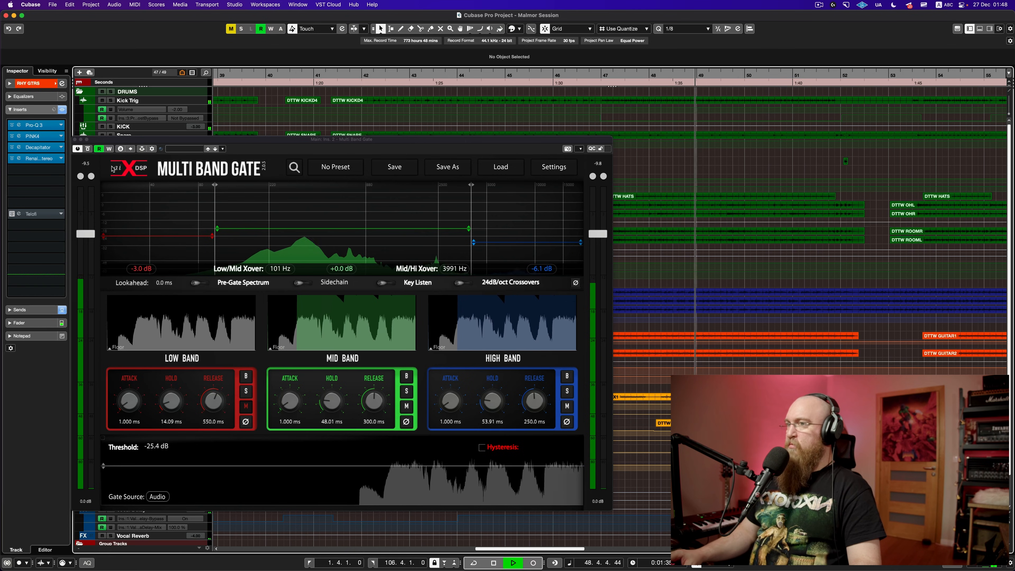
pyautogui.click(88, 151)
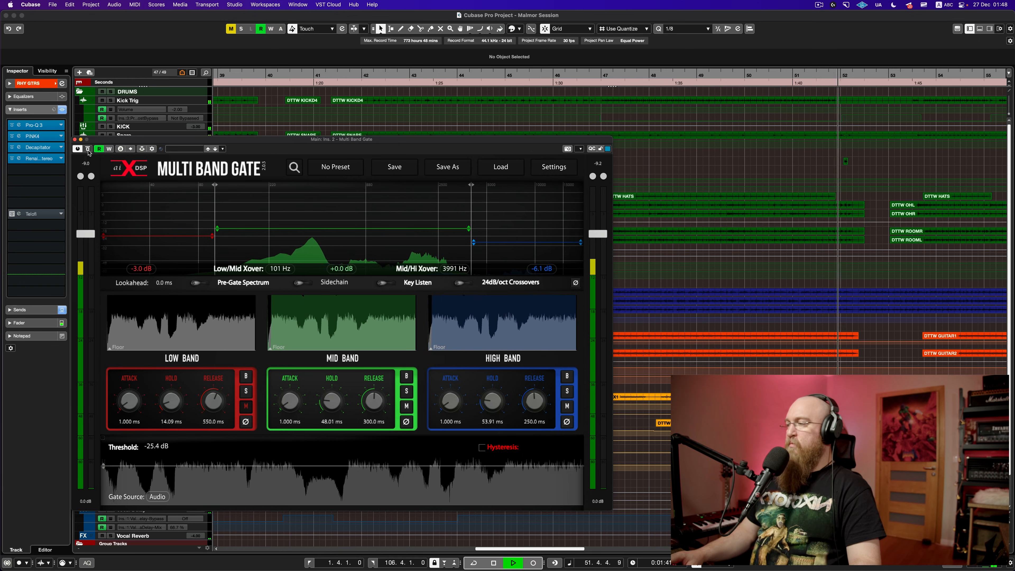
pyautogui.press('space')
pyautogui.moveTo(205, 141); pyautogui.dragTo(363, 91)
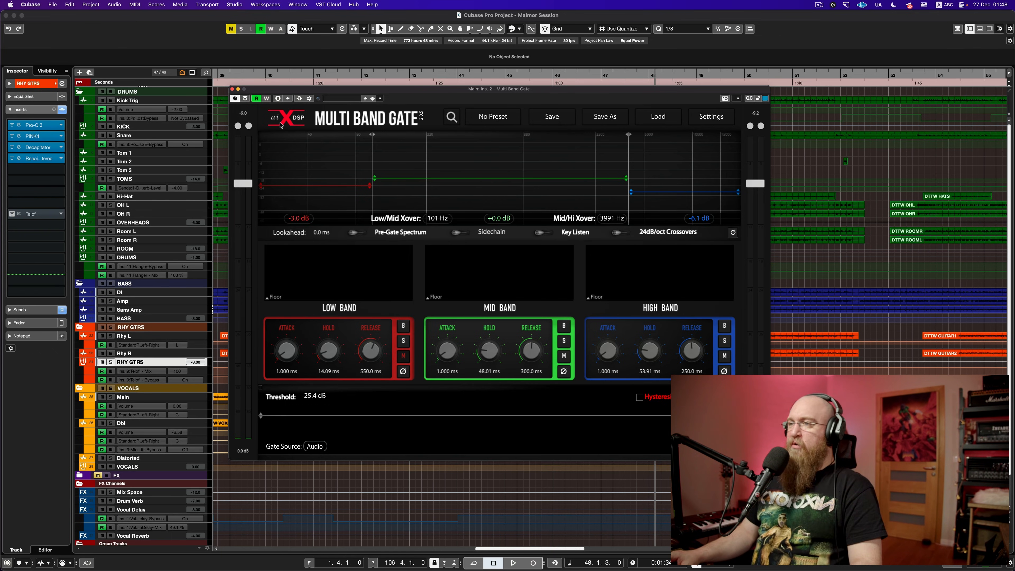
pyautogui.click(232, 90)
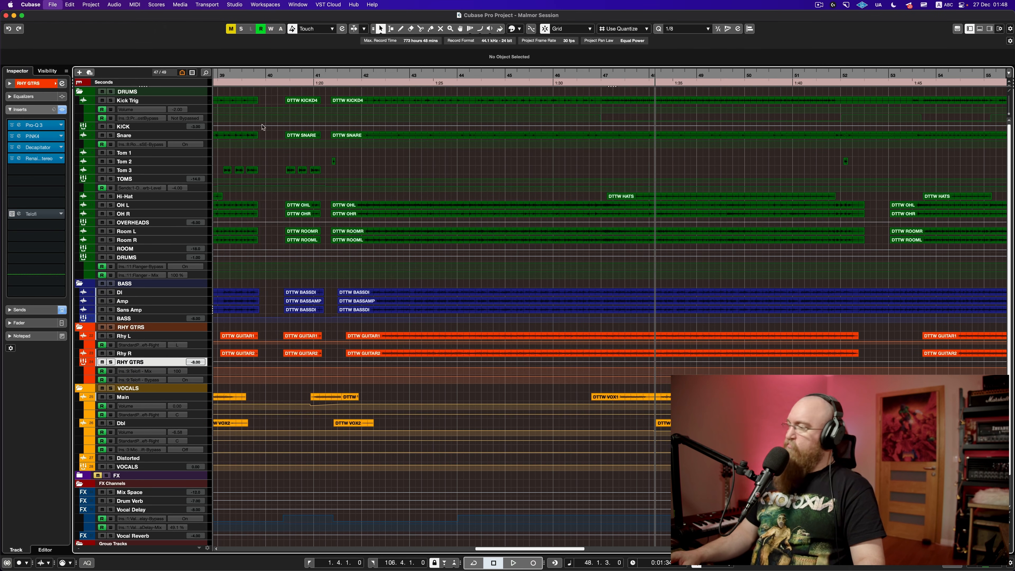
# Step: Select the Main vocal track and open its Xtressor compressor window
pyautogui.click(200, 398)
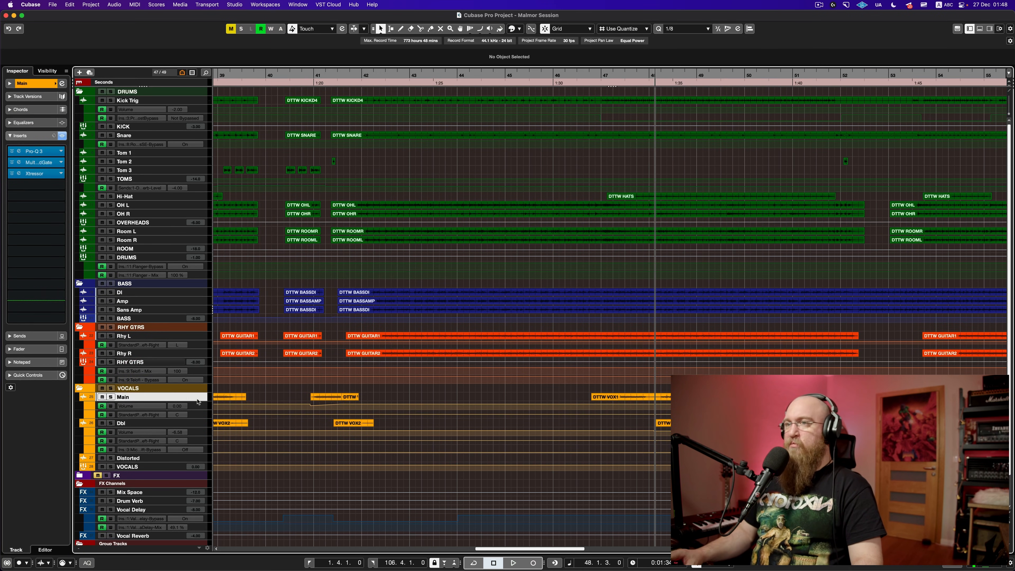
pyautogui.click(34, 173)
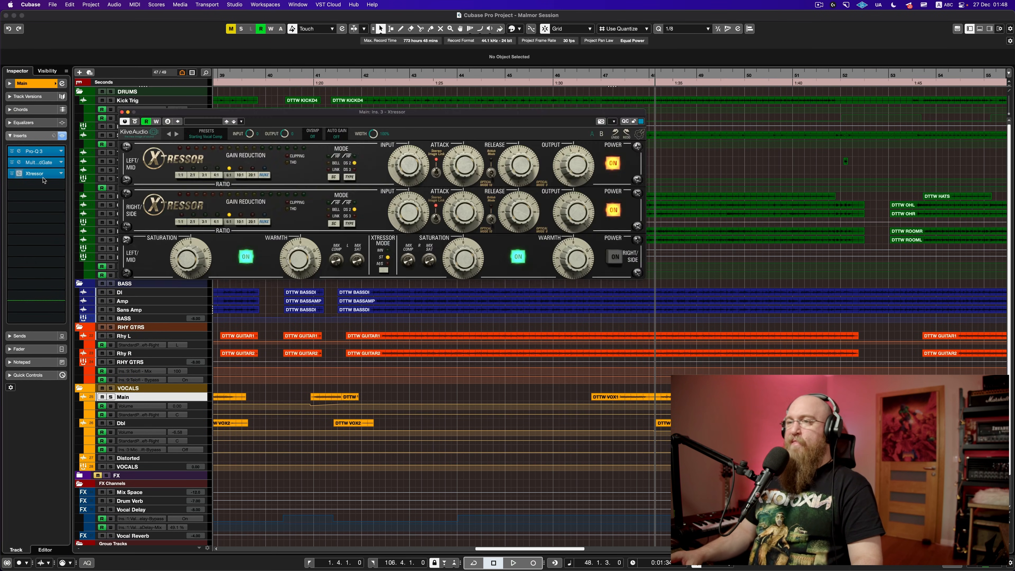
pyautogui.moveTo(349, 116); pyautogui.dragTo(416, 88)
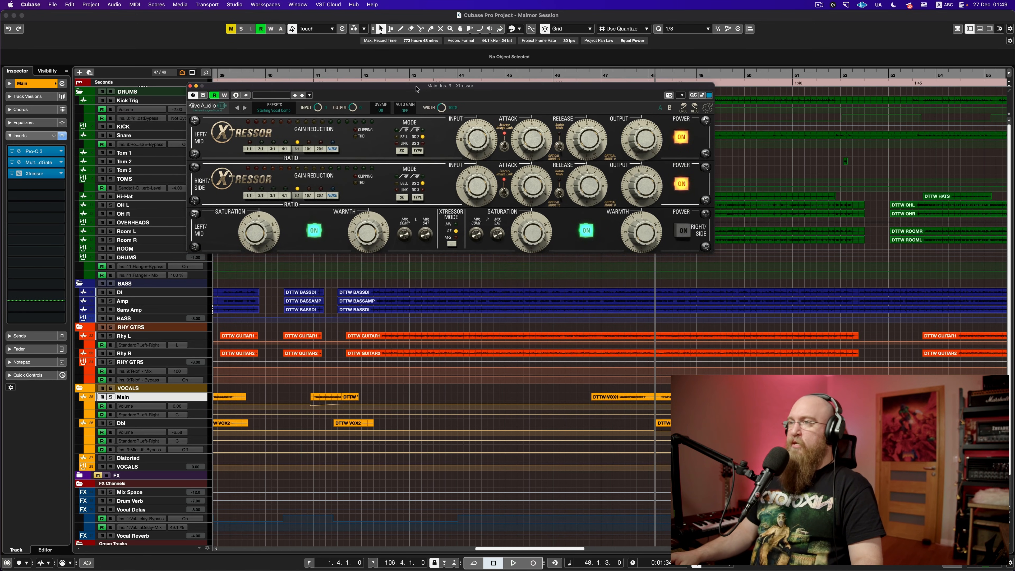
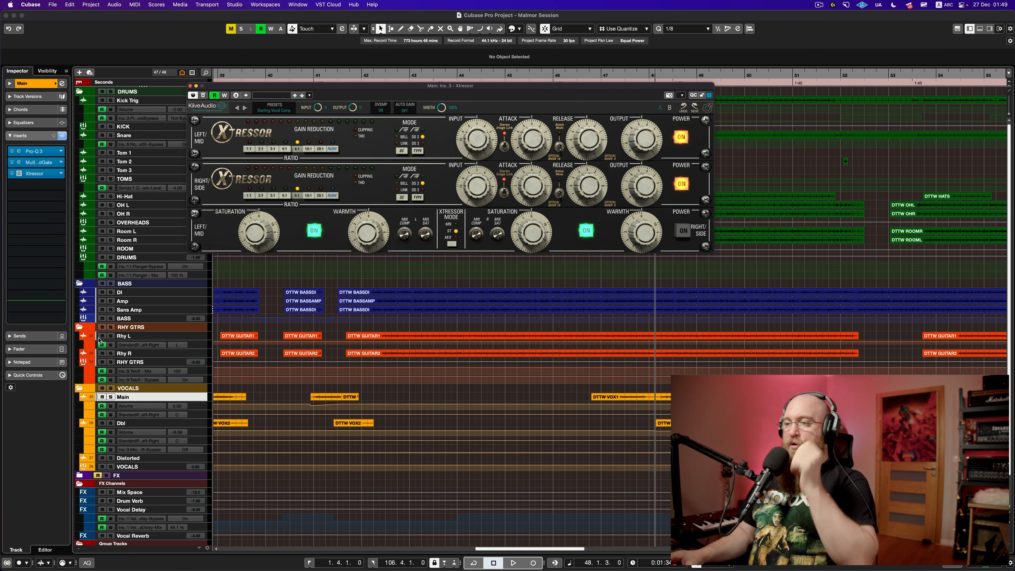
# Step: Enlarge the Main vocal track, audition its Xtressor compression, and close the Xtressor window
pyautogui.moveTo(204, 401)
pyautogui.mouseDown()
pyautogui.moveTo(203, 476)
pyautogui.moveTo(202, 399)
pyautogui.mouseUp()
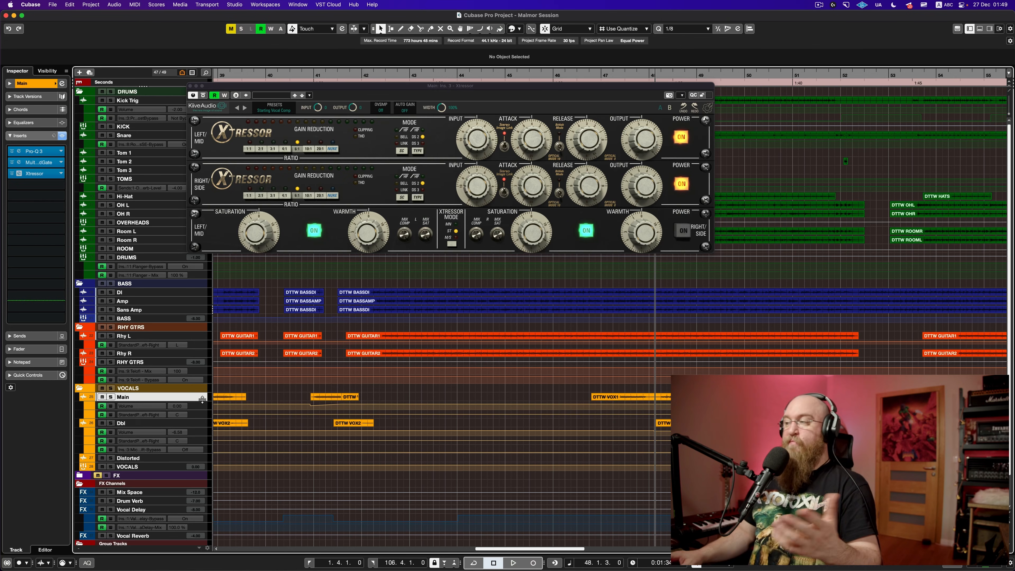
pyautogui.press('space')
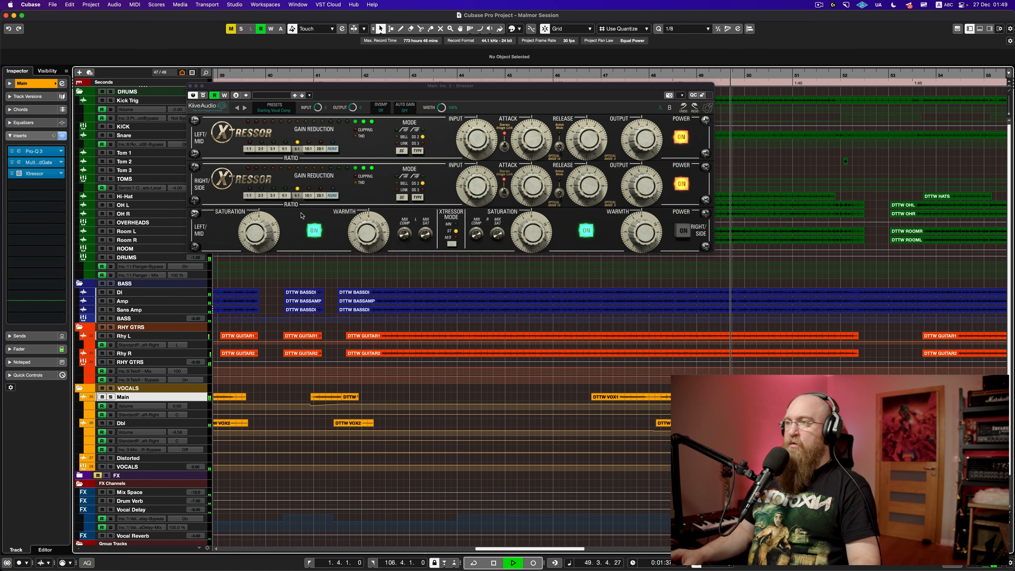
pyautogui.press('space')
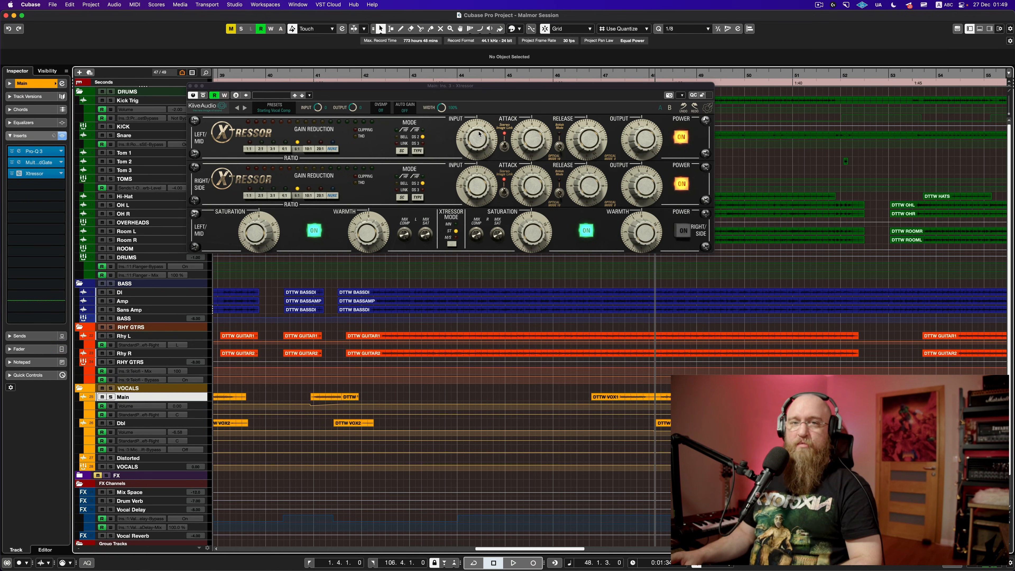
pyautogui.click(190, 86)
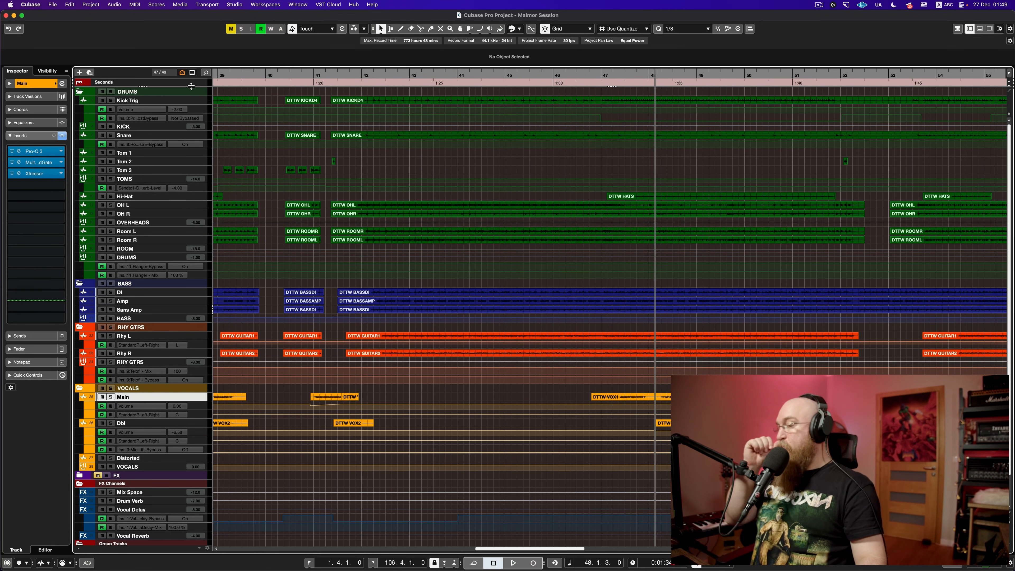
# Step: Check the Dbl vocal's Pro-Q 3 EQ curve during playback, then close the EQ
pyautogui.click(199, 424)
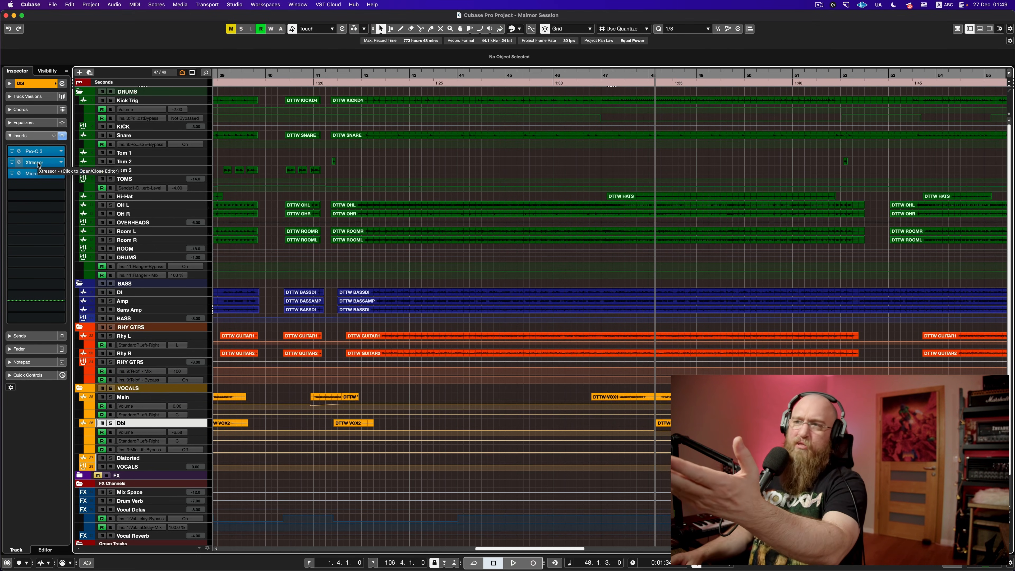
pyautogui.click(44, 157)
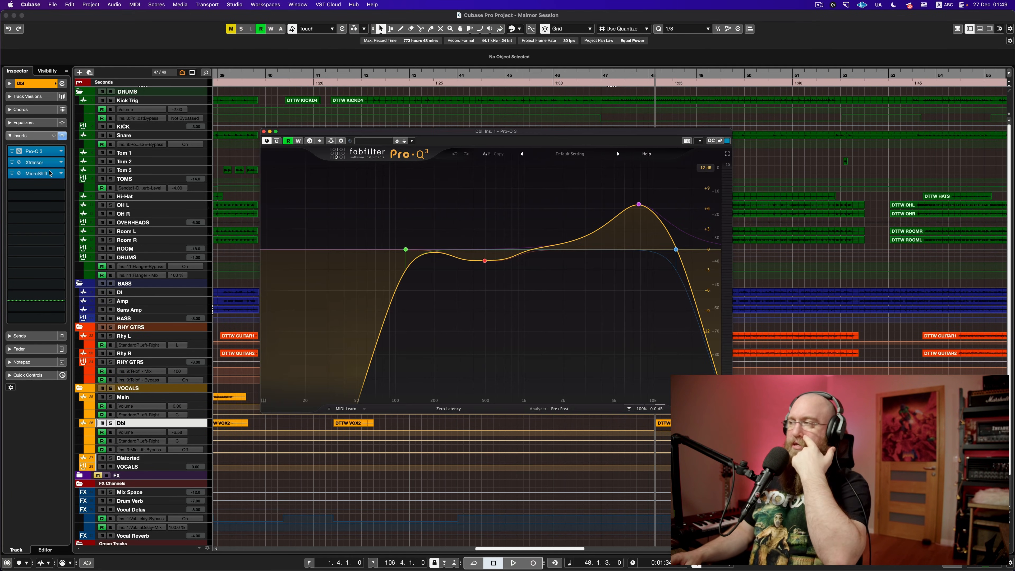
pyautogui.press('space')
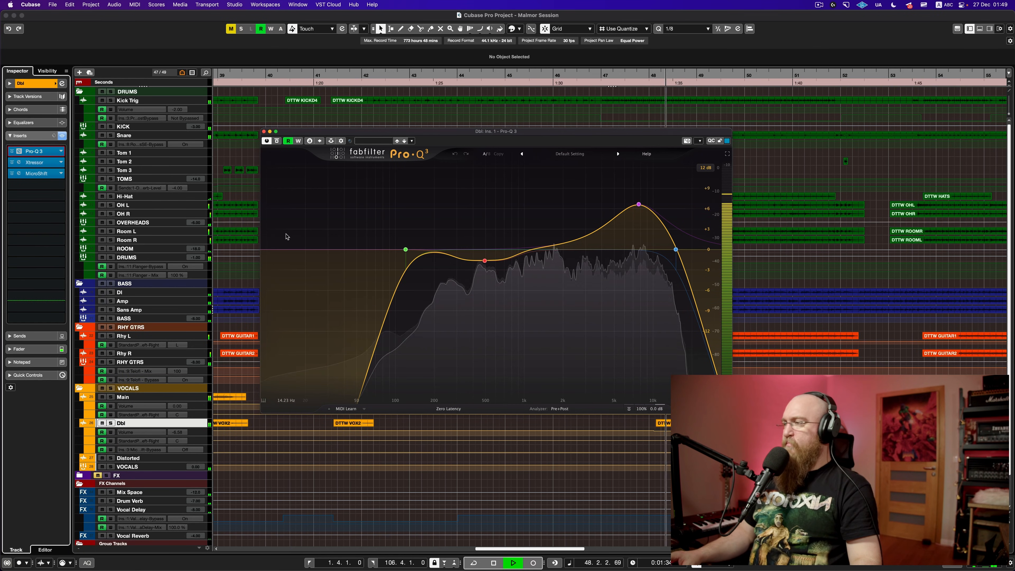
pyautogui.press('space')
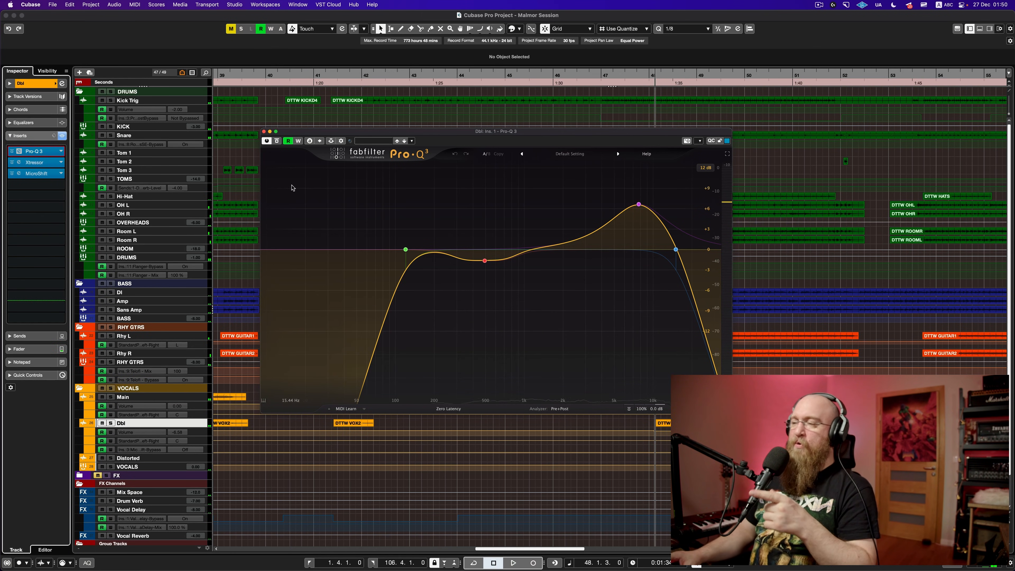
pyautogui.click(264, 131)
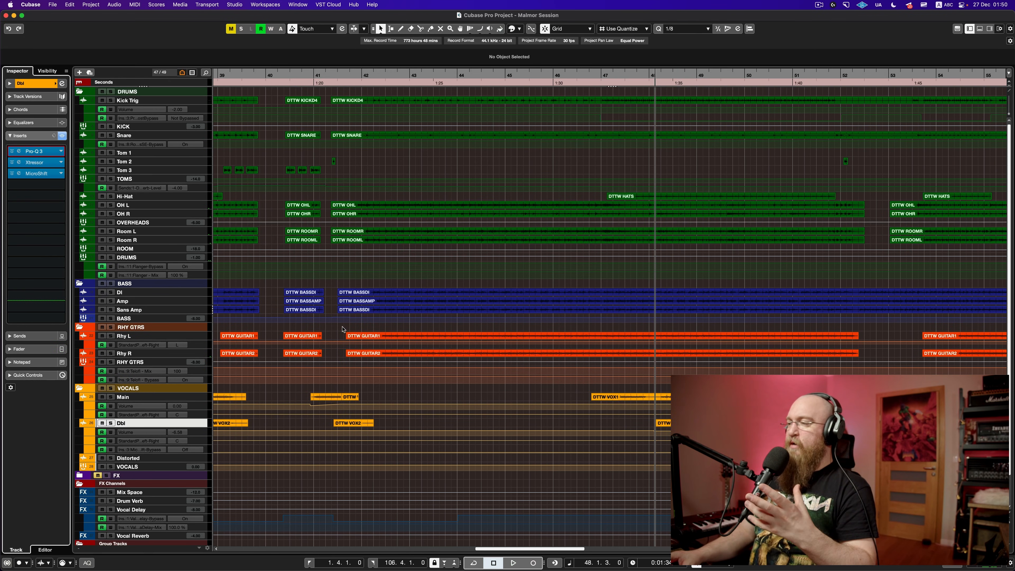
# Step: Solo the Dbl vocal track and listen to it alone
pyautogui.click(111, 423)
pyautogui.press('space')
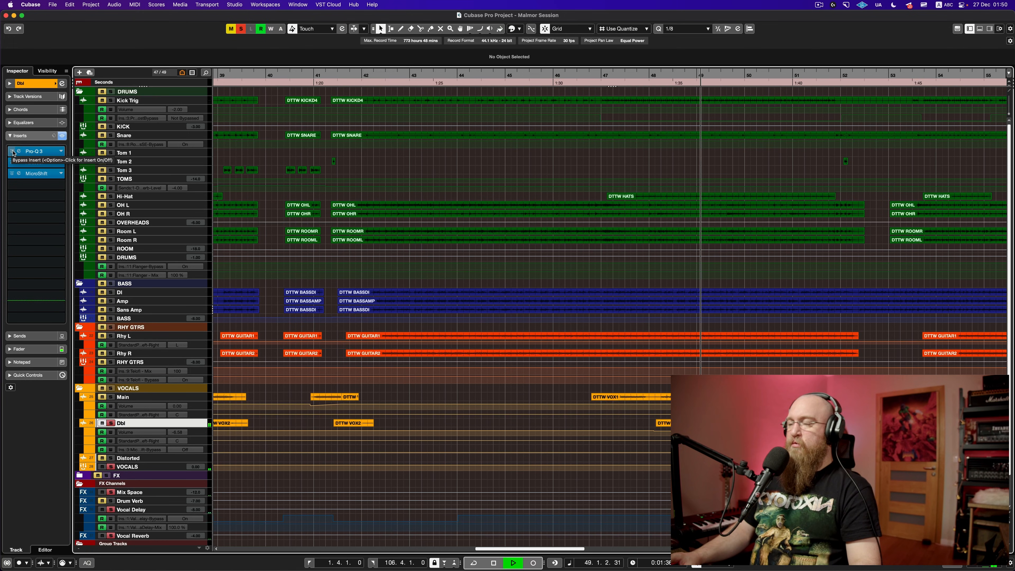
pyautogui.press('space')
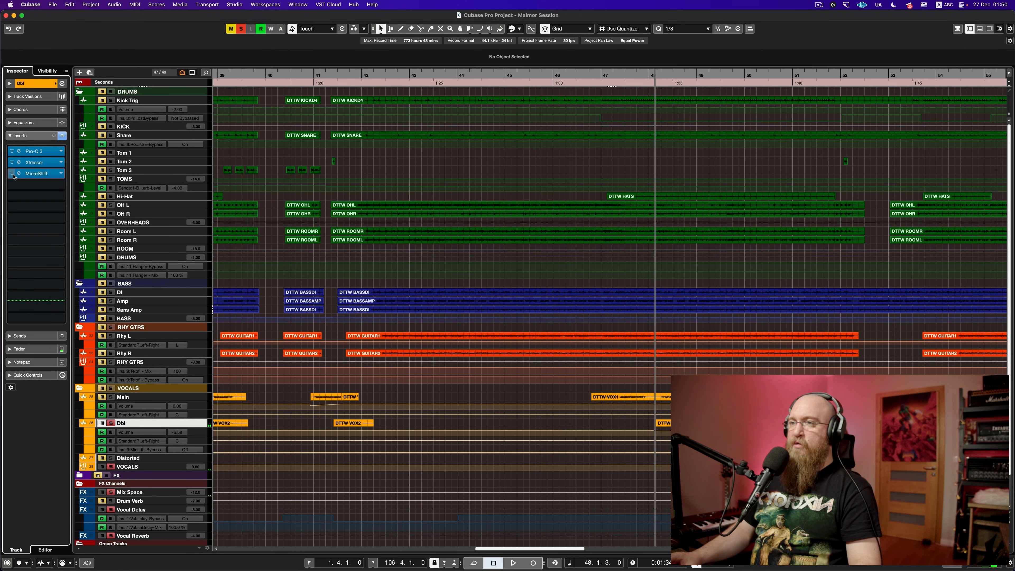
# Step: Open the Dbl vocal's MicroShift and compare Pro-Q 3 bypassed and active during playback from bar 48
pyautogui.click(18, 173)
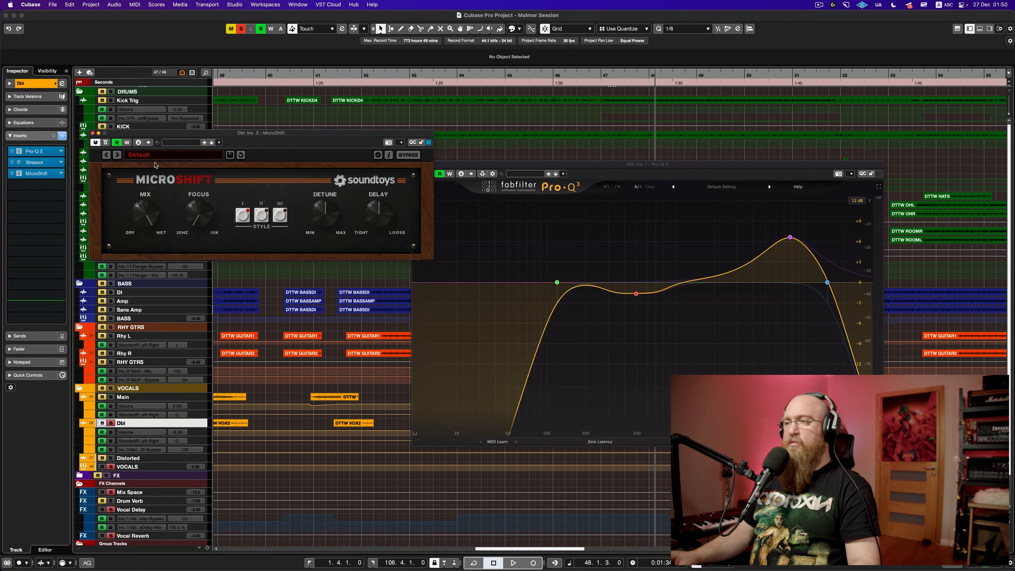
pyautogui.press('space')
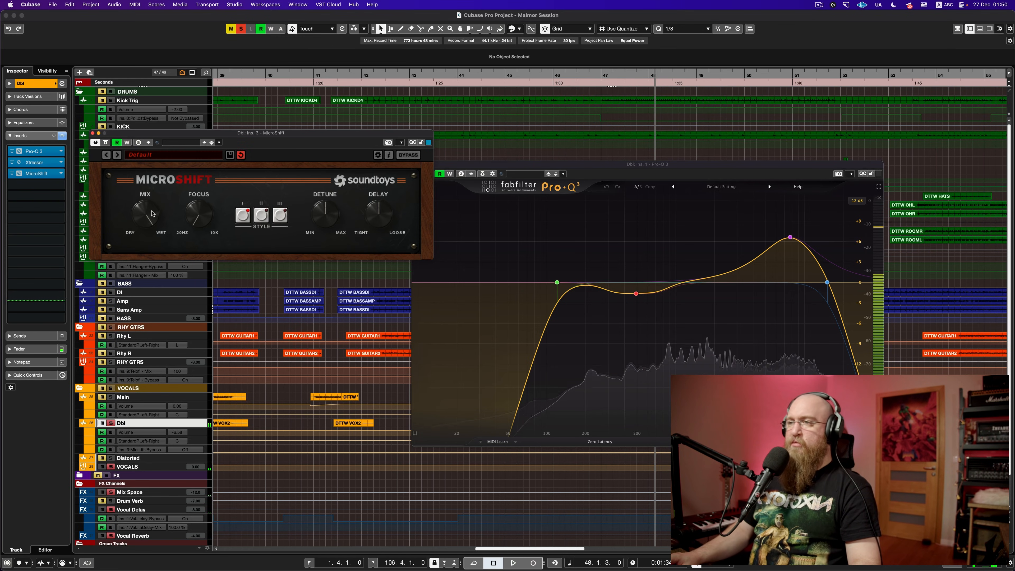
pyautogui.press('space')
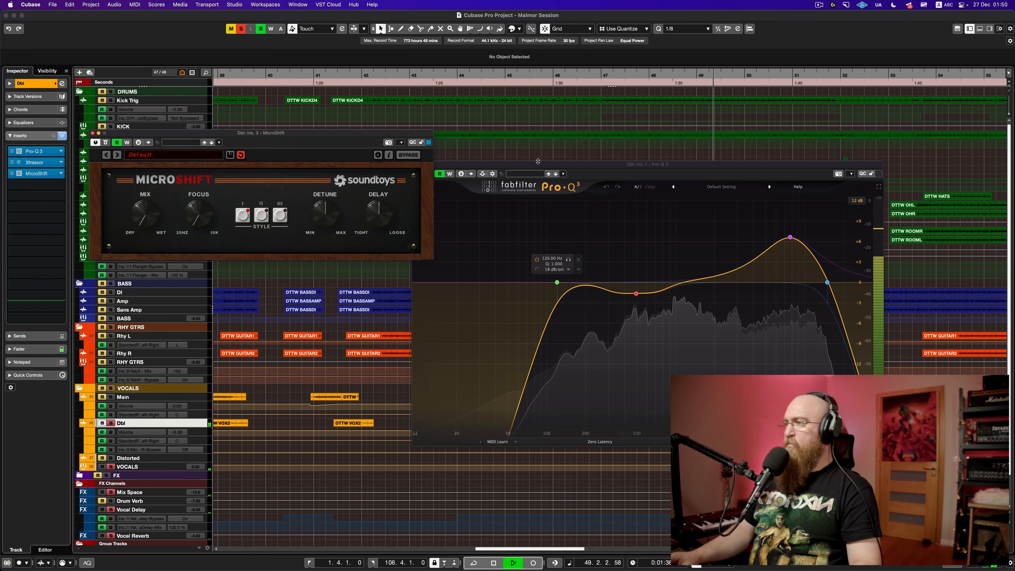
pyautogui.moveTo(538, 162); pyautogui.dragTo(526, 160)
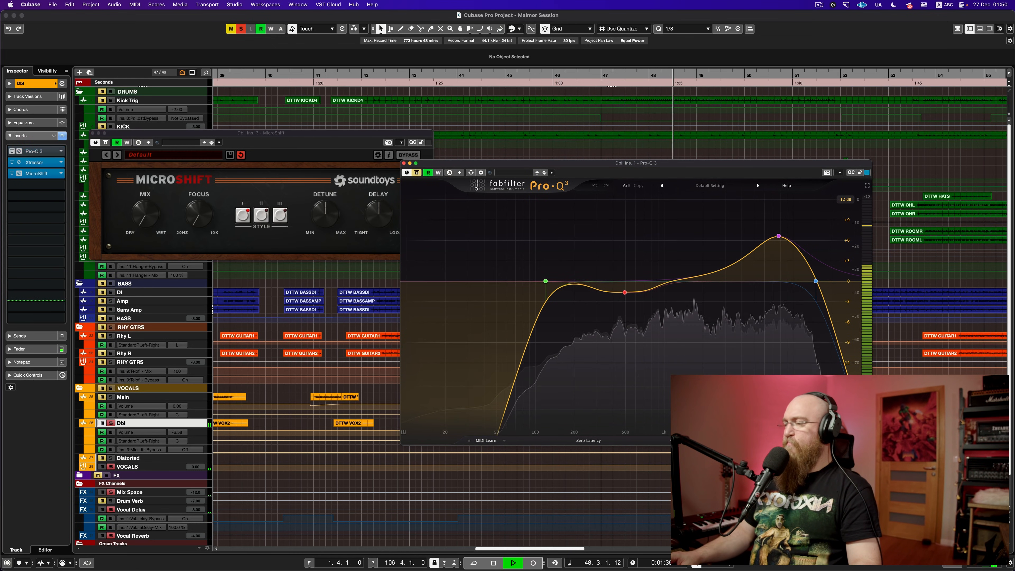
pyautogui.click(417, 173)
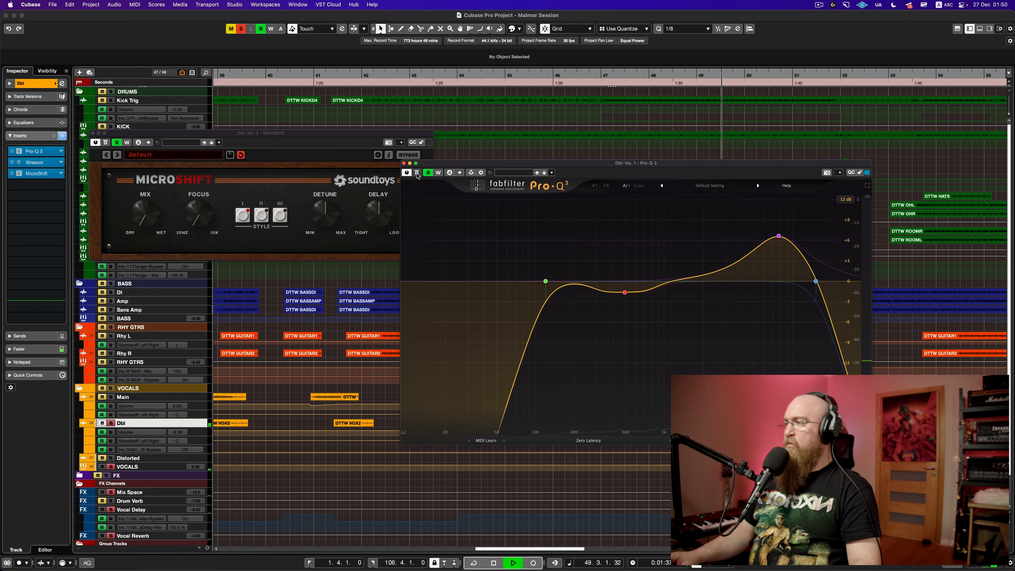
pyautogui.press('space')
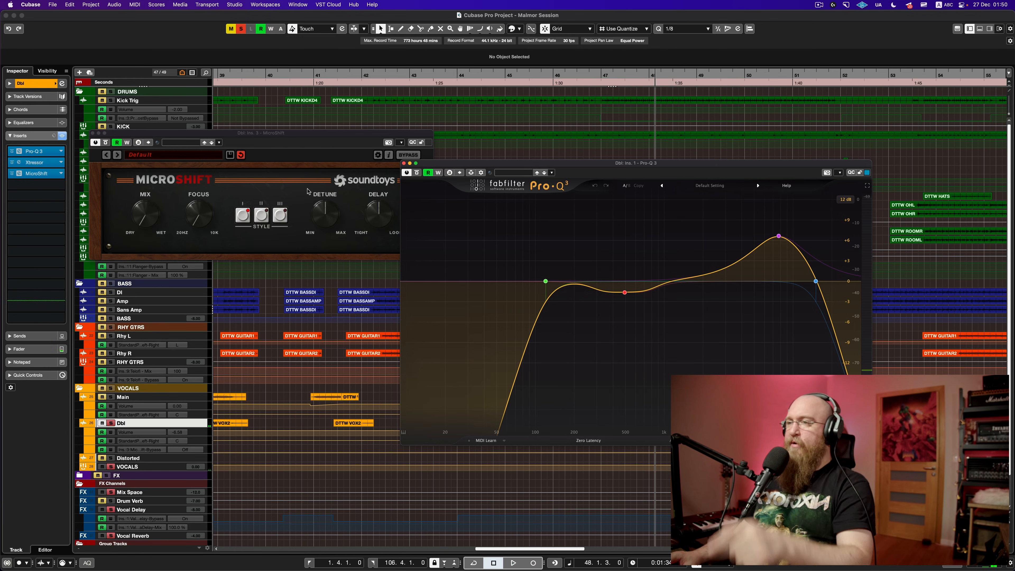
# Step: Turn MicroShift's Mix from dry toward wet, then close the MicroShift and Pro-Q 3 windows
pyautogui.moveTo(144, 216); pyautogui.dragTo(163, 120)
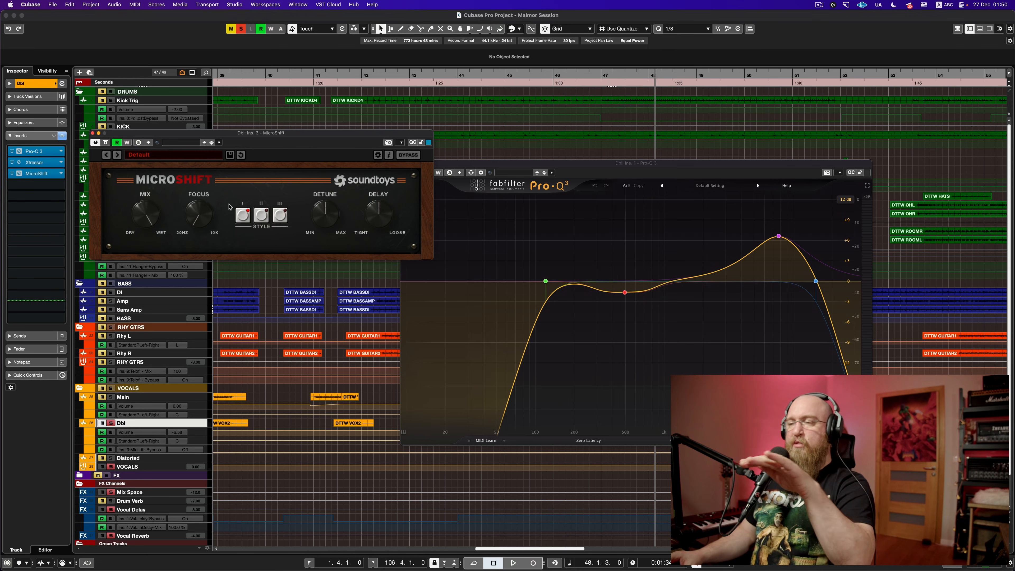
pyautogui.click(93, 133)
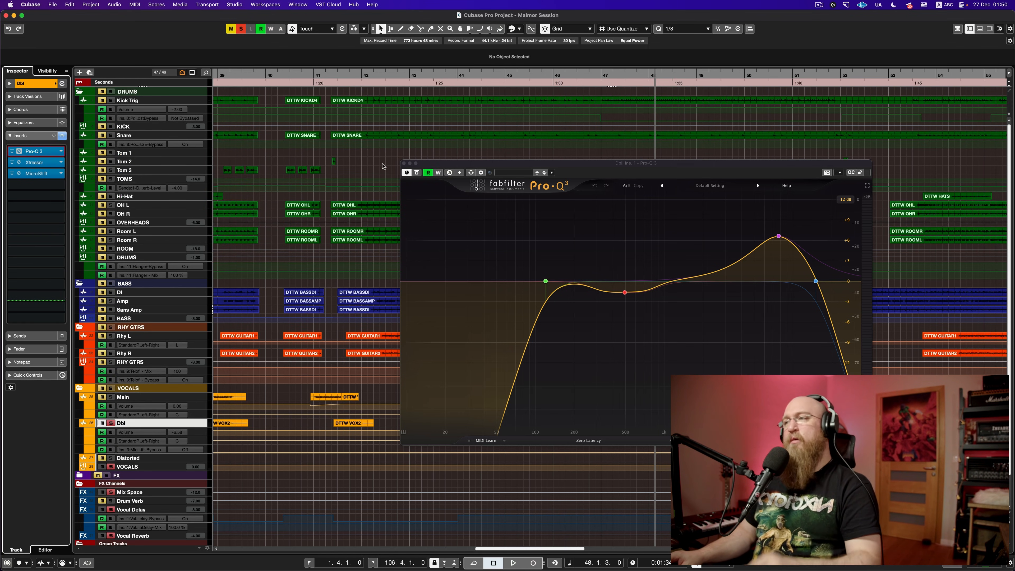
pyautogui.click(404, 164)
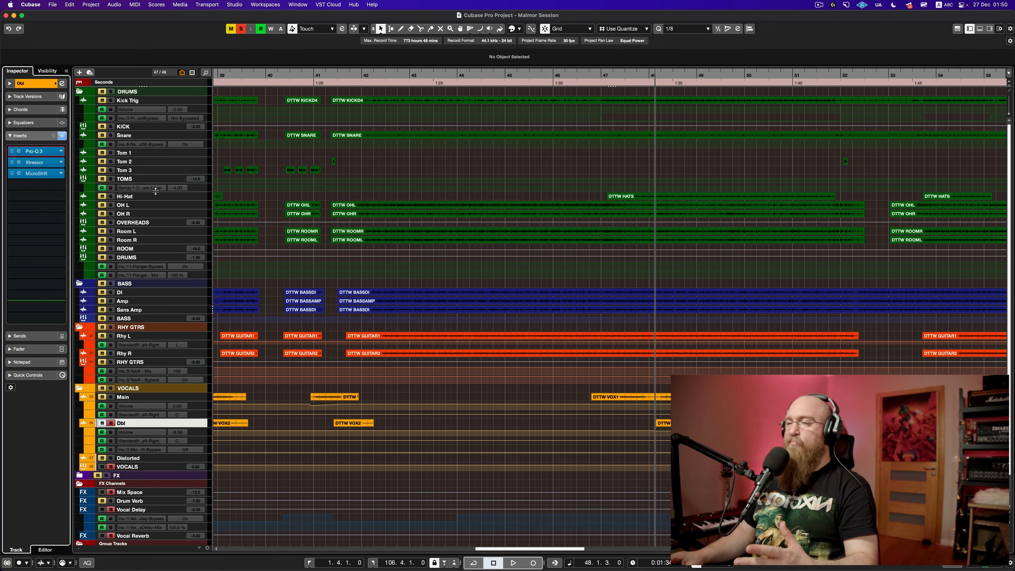
# Step: Solo the Main vocal, unsolo the Dbl vocal, and zoom out to show bars 1–109
pyautogui.press('space')
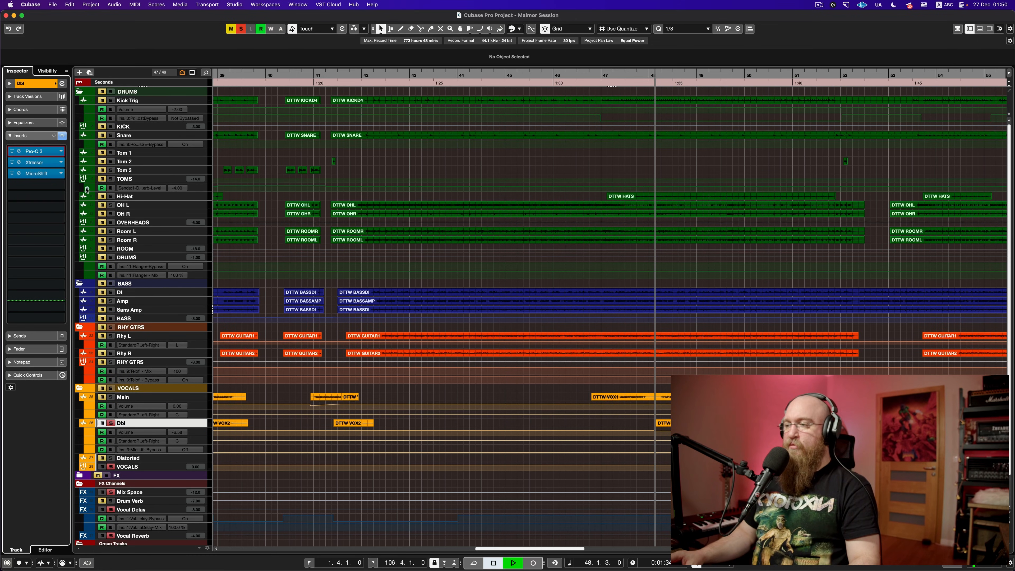
pyautogui.click(109, 397)
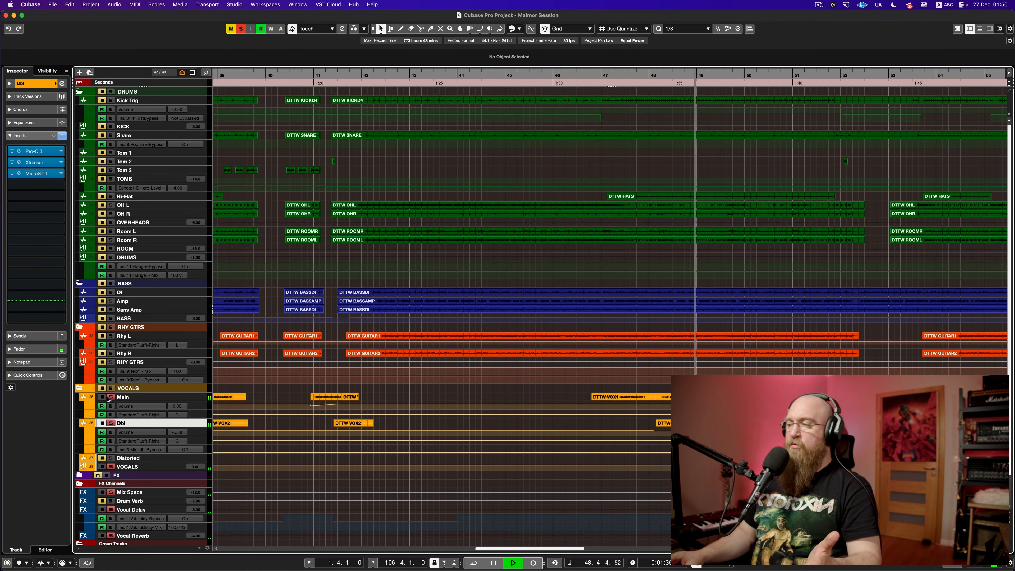
pyautogui.press('space')
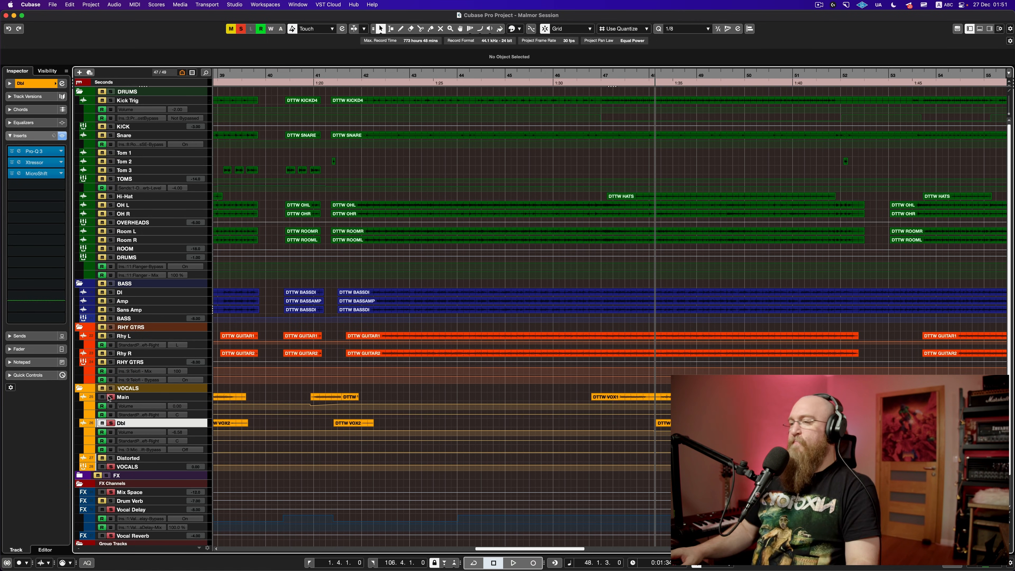
pyautogui.click(112, 423)
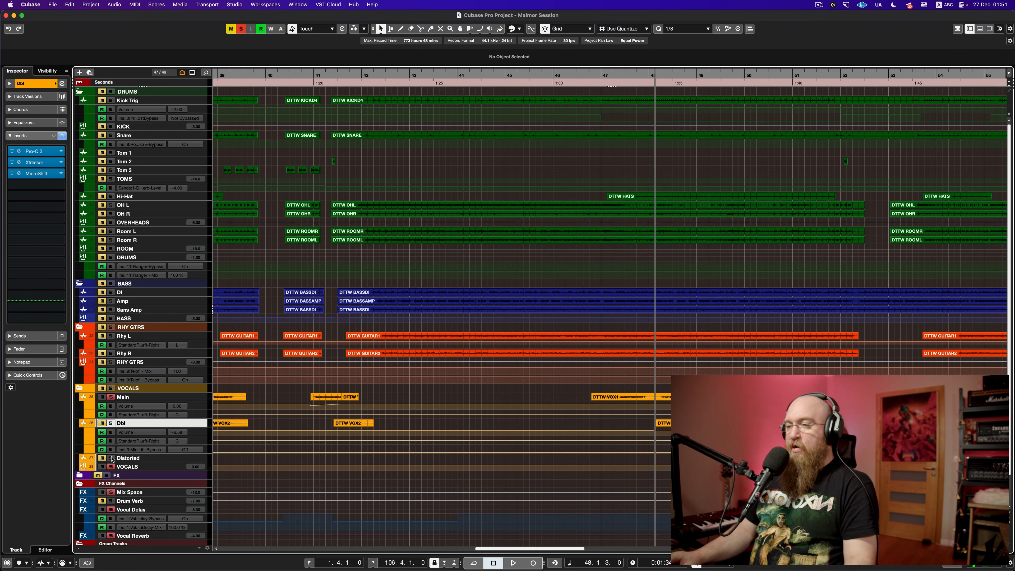
pyautogui.hotkey('shift', 'f')
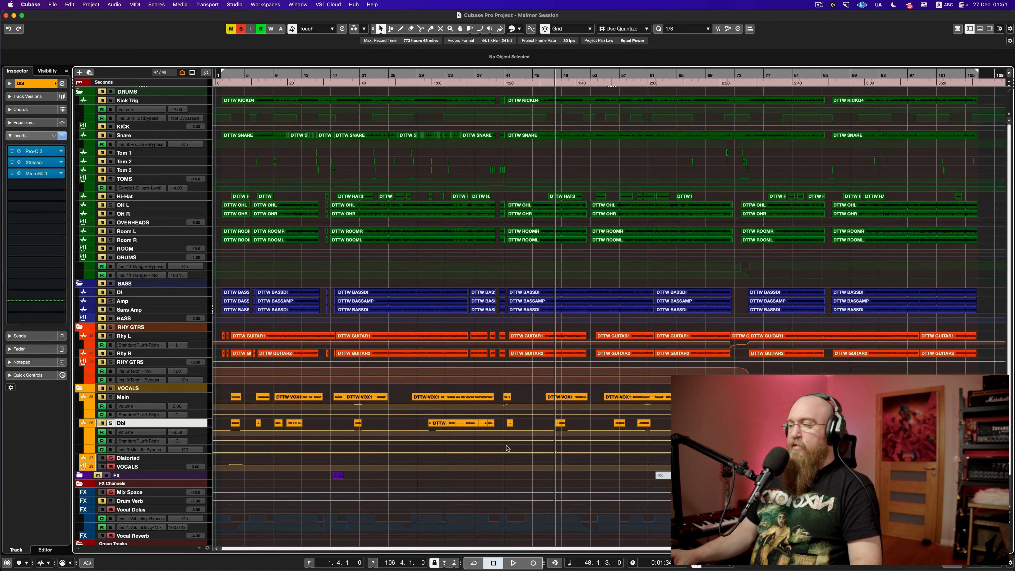
# Step: Open the Distorted vocal's Pro-DS de-esser and listen to the de-essed vocal zoomed in
pyautogui.click(204, 459)
pyautogui.click(18, 173)
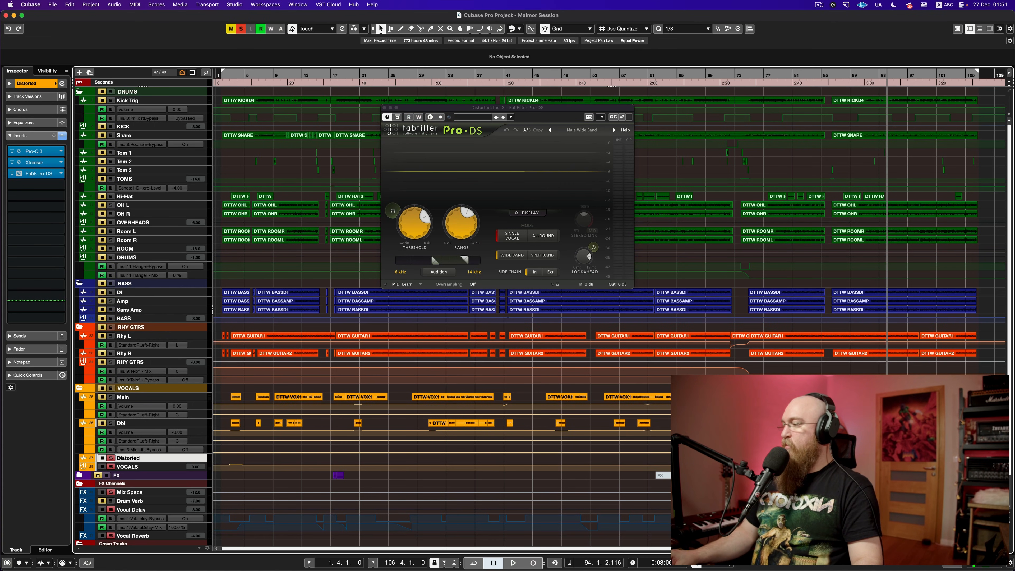
pyautogui.press('space')
pyautogui.press('h')
pyautogui.press('h')
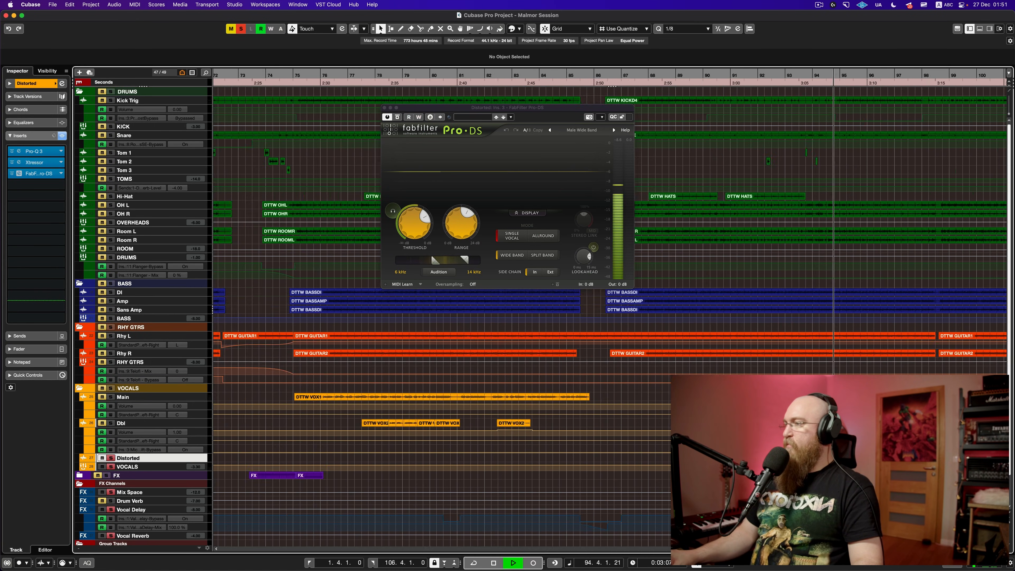
pyautogui.hscroll(7, 519, 336)
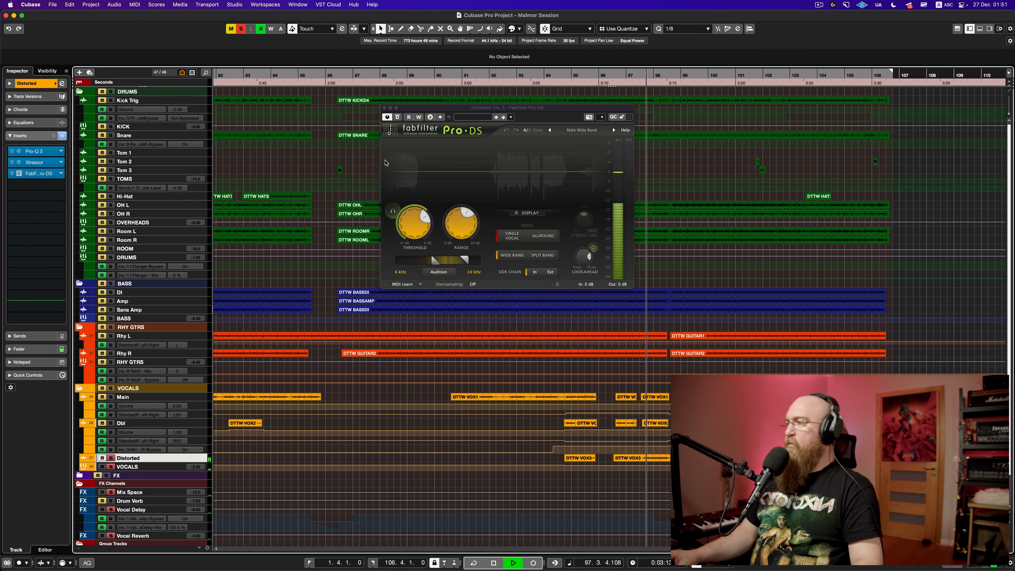
pyautogui.press('space')
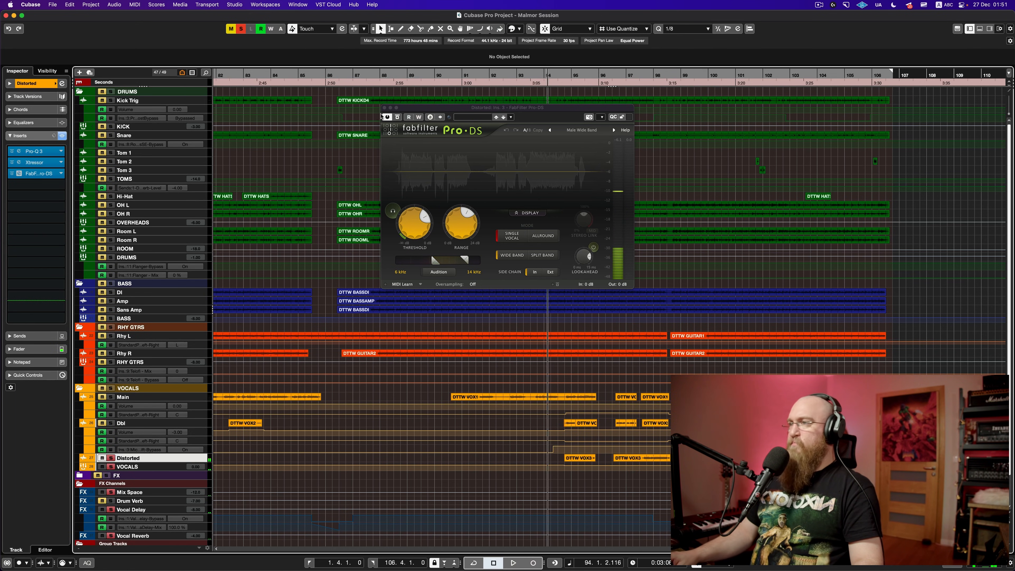
pyautogui.click(384, 108)
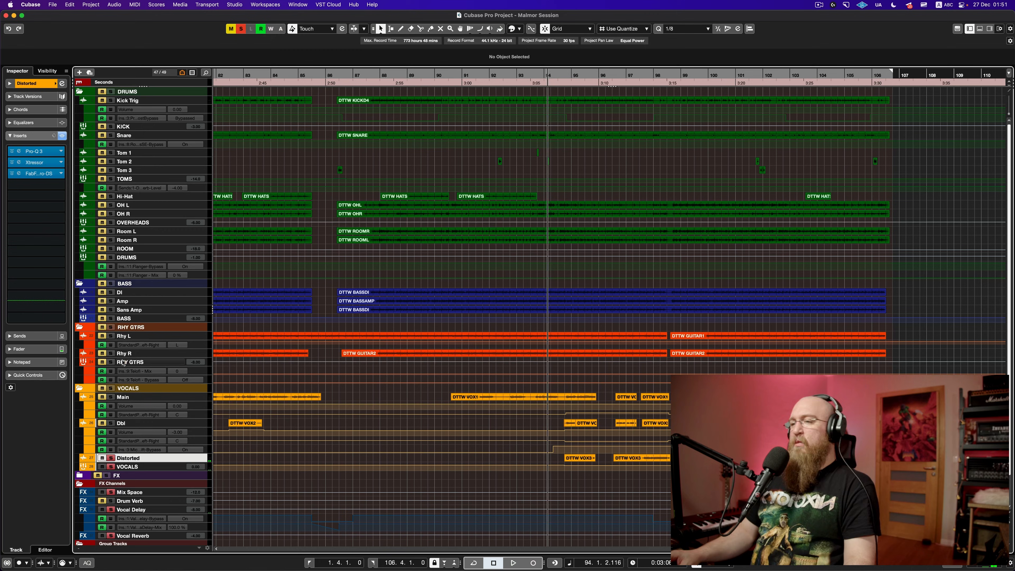
# Step: Review the Distorted vocal's Pro-Q 3 and Xtressor, close both, and show the full project
pyautogui.click(35, 152)
pyautogui.click(42, 165)
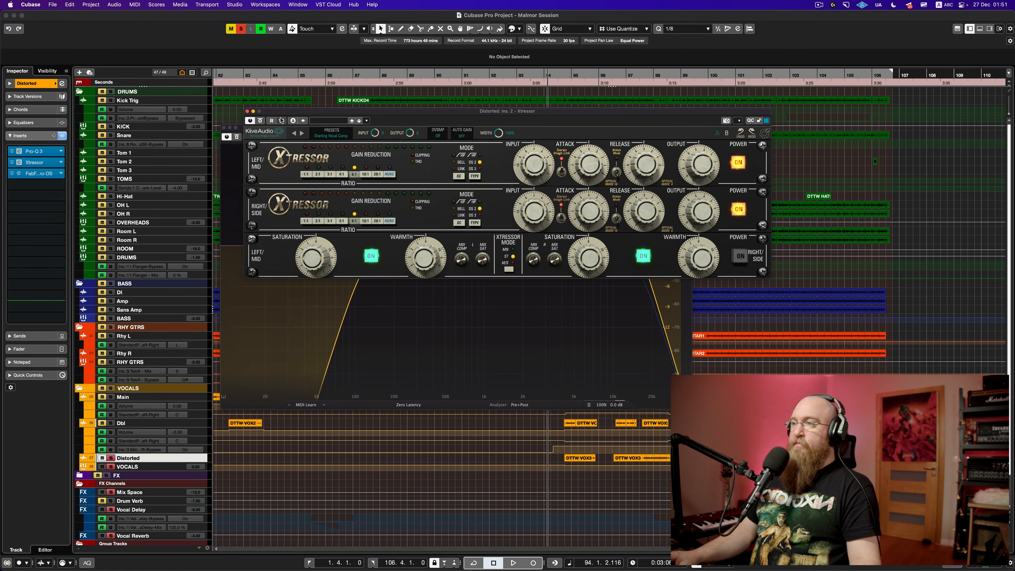
pyautogui.click(247, 111)
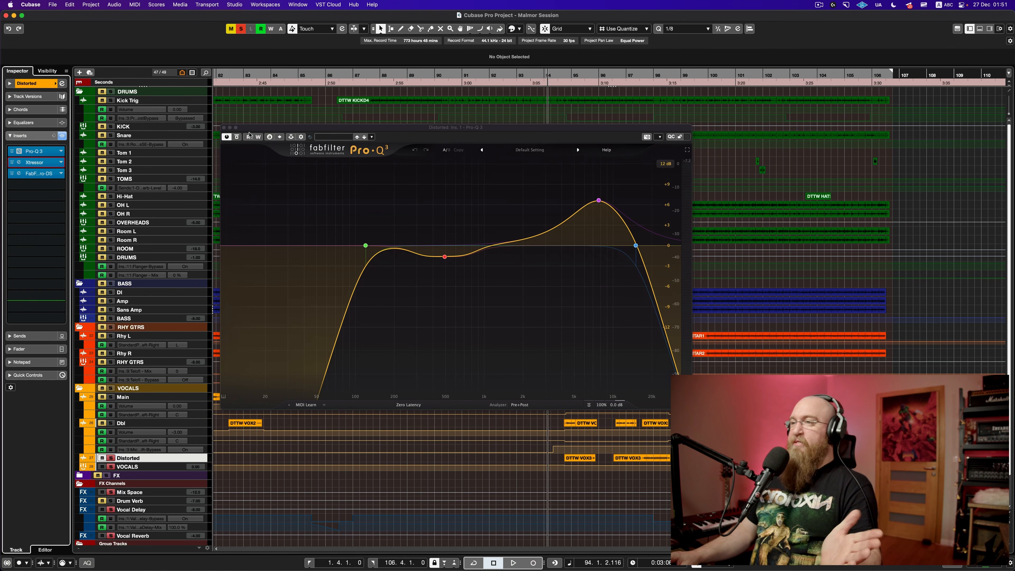
pyautogui.click(224, 127)
pyautogui.hotkey('shift', 'f')
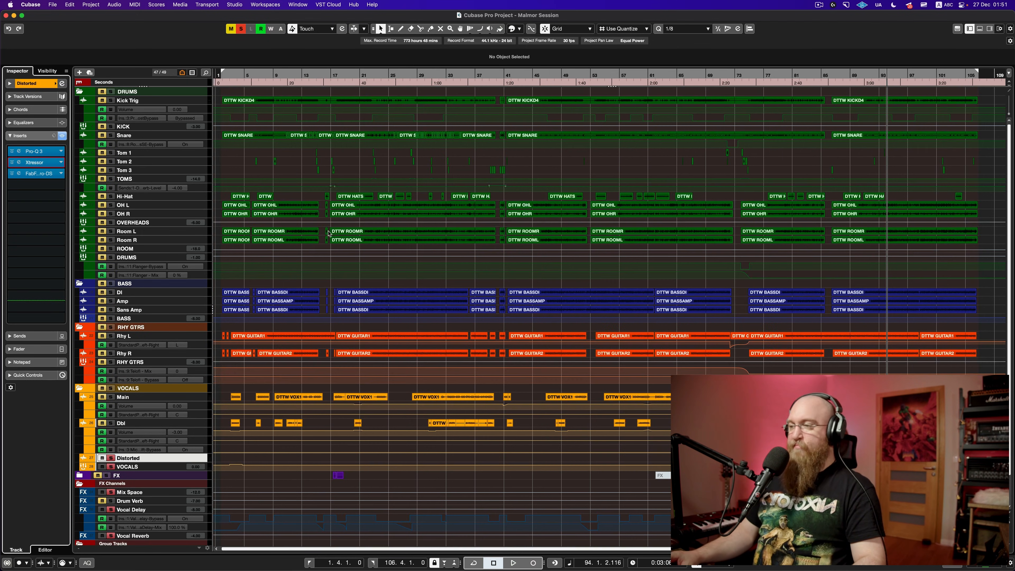
# Step: Clear all solos, keep the FX folder muted, and play the full mix from bar 30
pyautogui.click(111, 466)
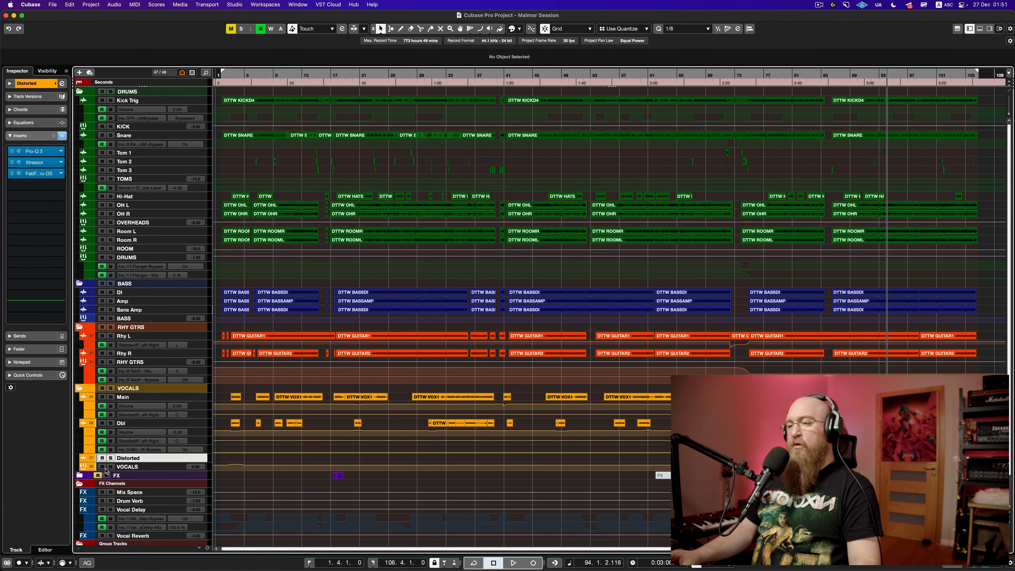
pyautogui.click(98, 476)
pyautogui.click(97, 476)
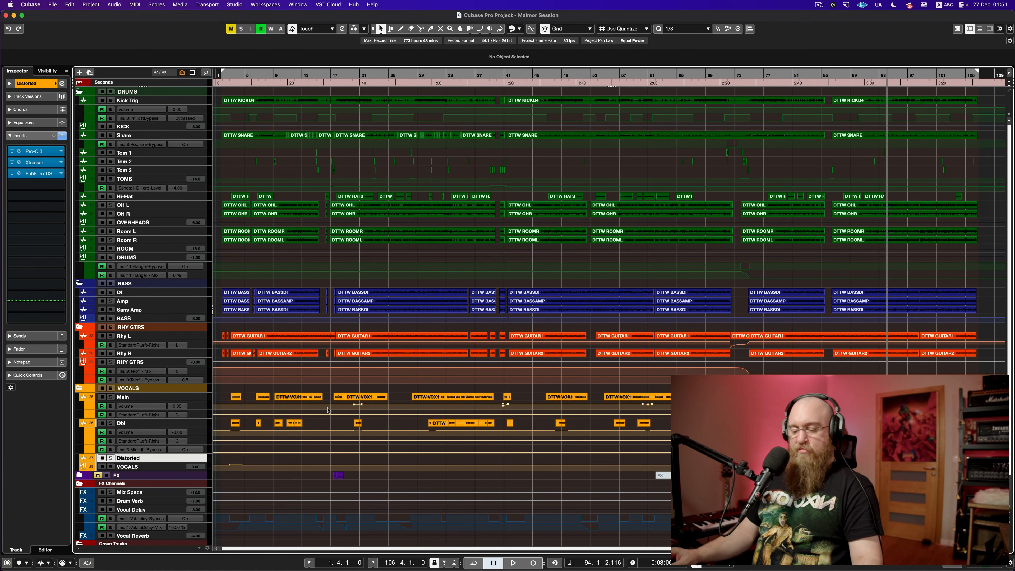
pyautogui.click(430, 482)
pyautogui.press('space')
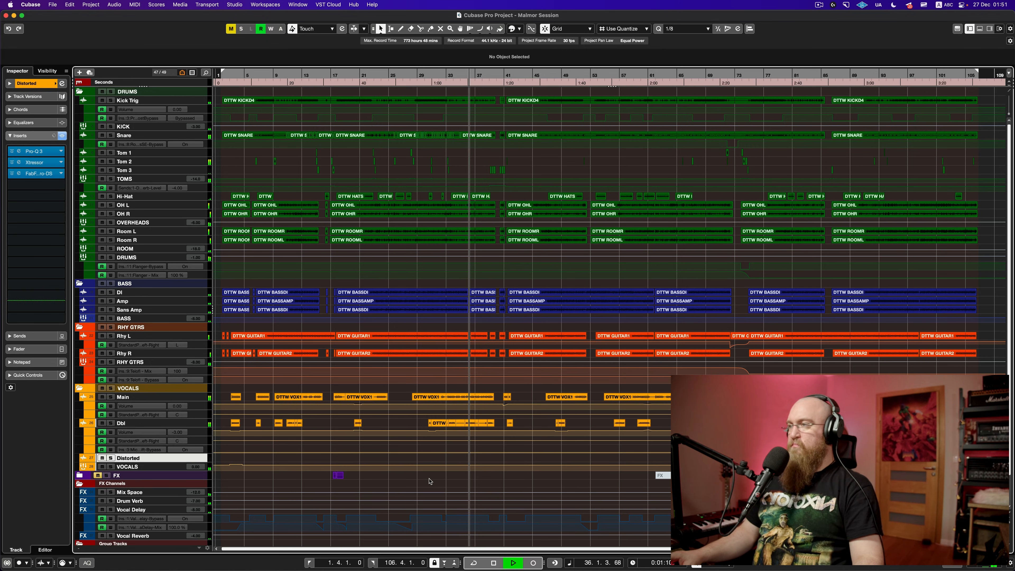
pyautogui.press('space')
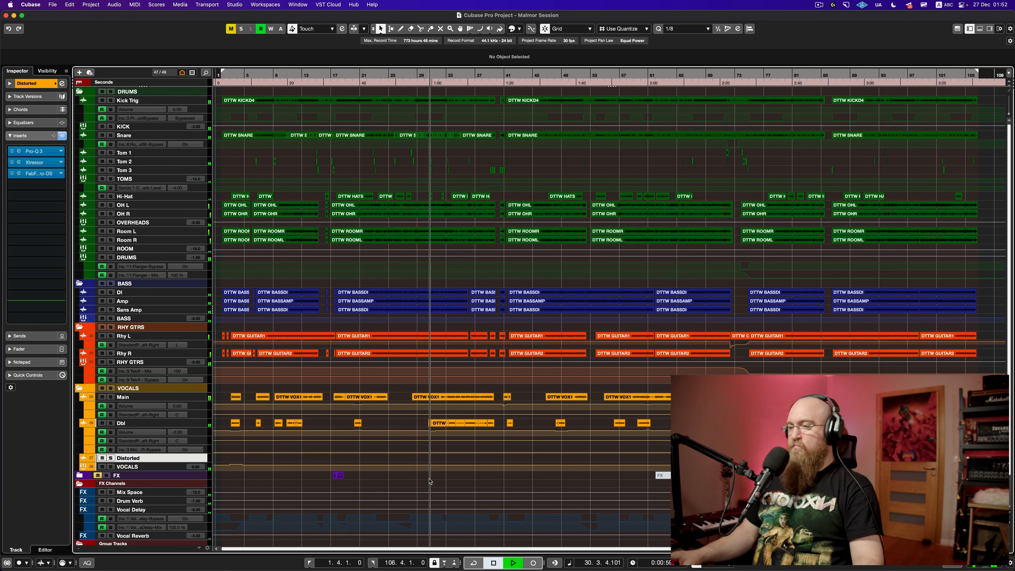
pyautogui.scroll(-2, 420, 482)
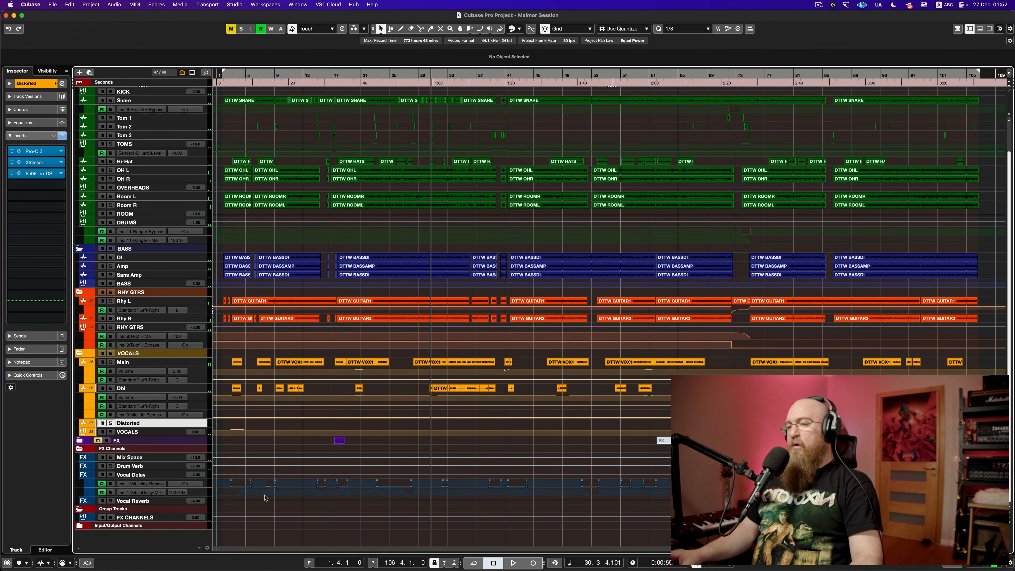
# Step: Select the Vocal Reverb, Vocal Delay and Drum Verb FX channels, reveal SUBMIX/MASTER, and expand the FX folder
pyautogui.click(152, 503)
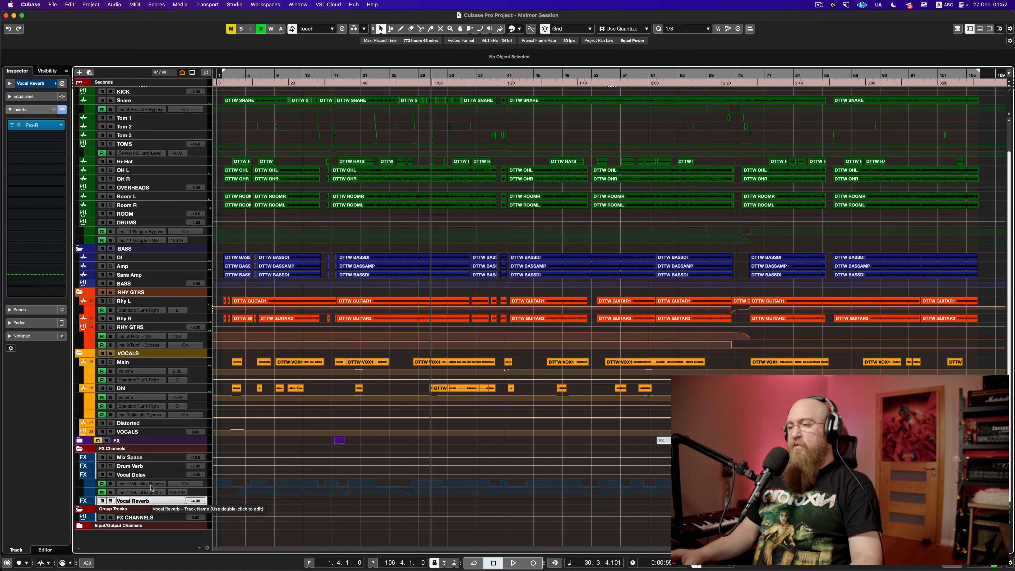
pyautogui.click(148, 475)
pyautogui.click(145, 467)
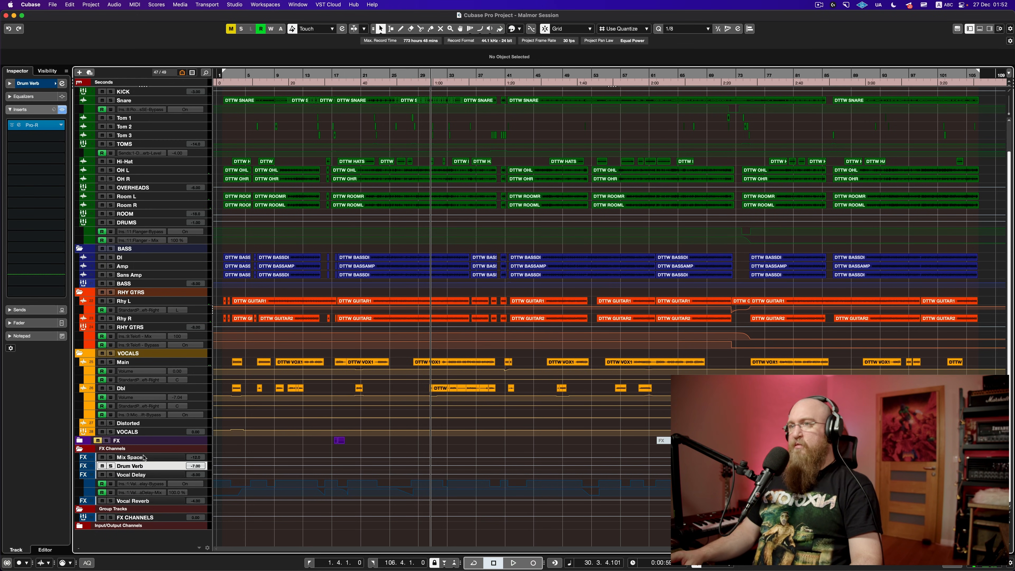
pyautogui.click(176, 526)
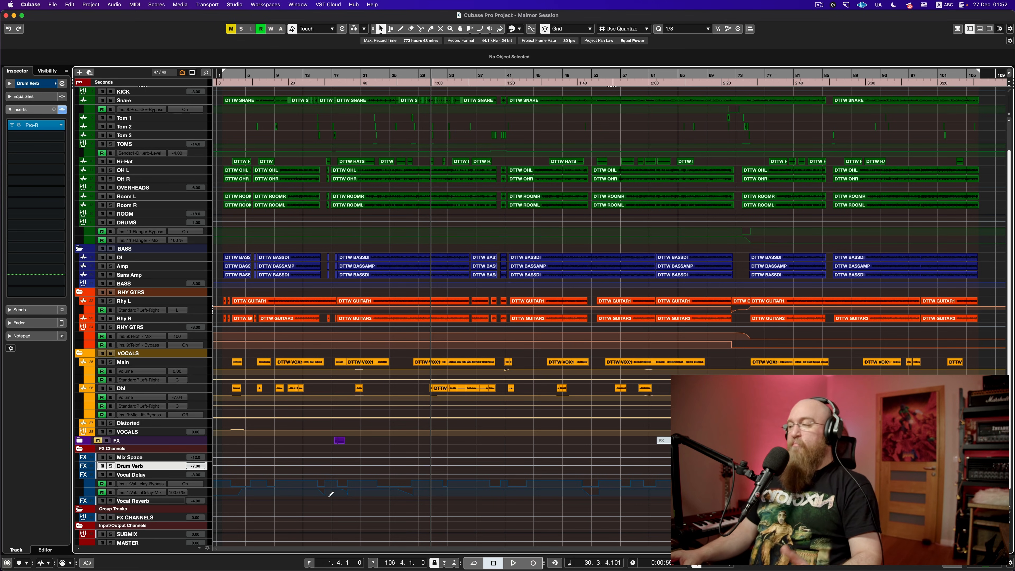
pyautogui.click(80, 441)
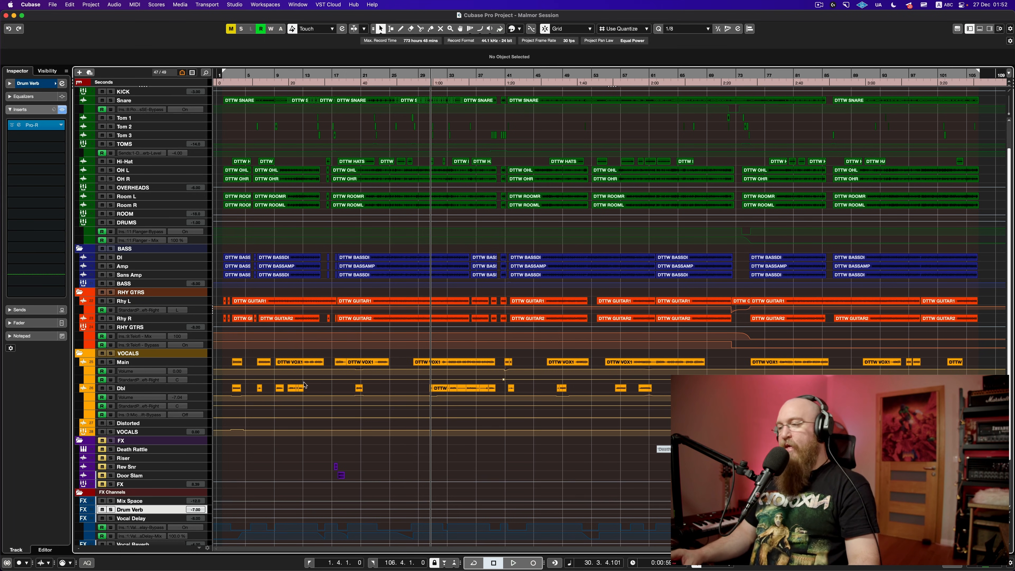
# Step: Move the playhead to around bar 16, unmute the FX folder, and save the project
pyautogui.click(311, 454)
pyautogui.scroll(4, 311, 456)
pyautogui.scroll(-4, 313, 456)
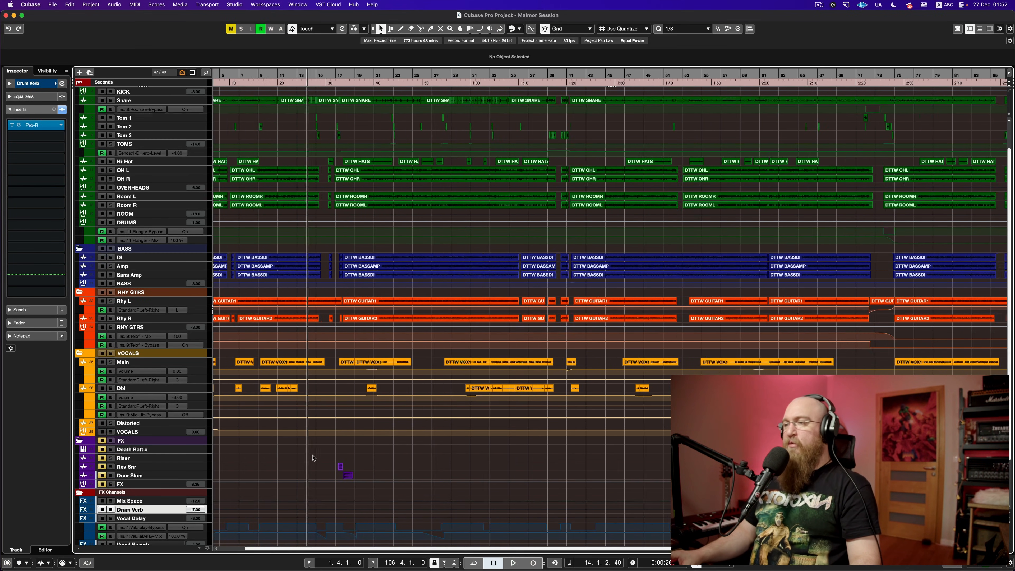
pyautogui.hscroll(-3, 272, 443)
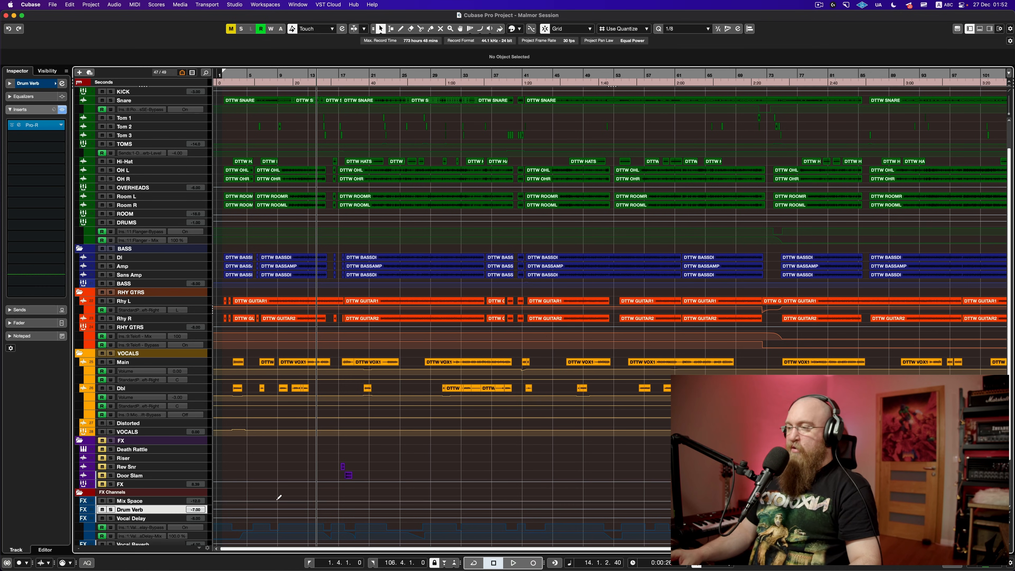
pyautogui.click(338, 452)
pyautogui.click(102, 440)
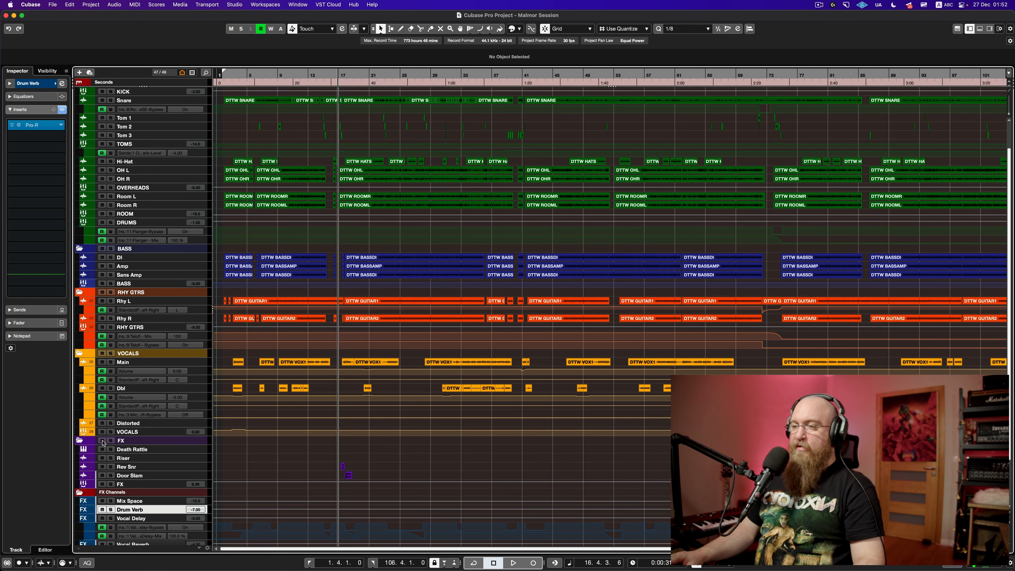
pyautogui.press('super+s')
# Step: Play the Reverse Snare 2 clip from just before it, then save again
pyautogui.scroll(8, 363, 472)
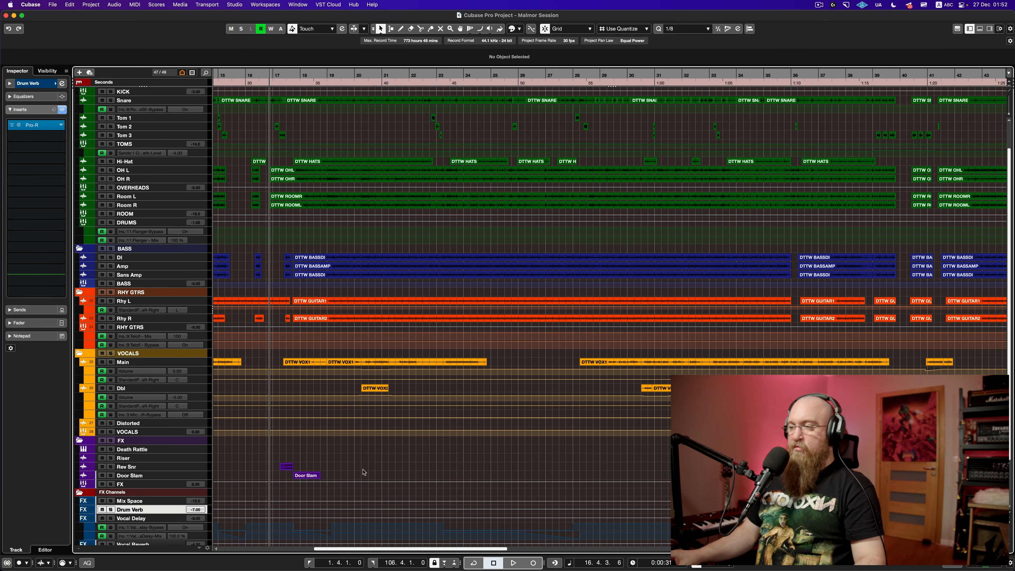
pyautogui.hscroll(-10, 256, 463)
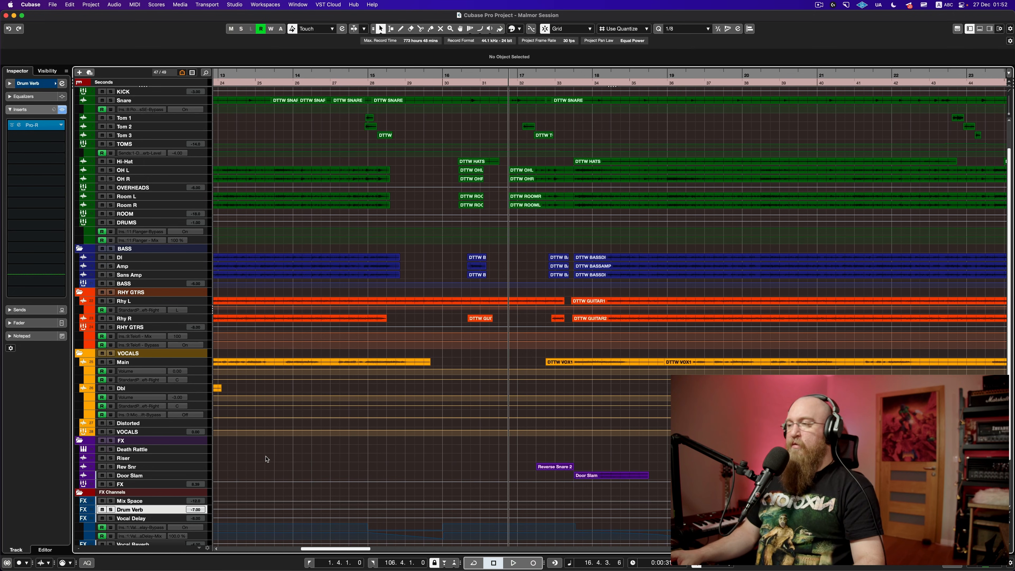
pyautogui.click(460, 455)
pyautogui.press('space')
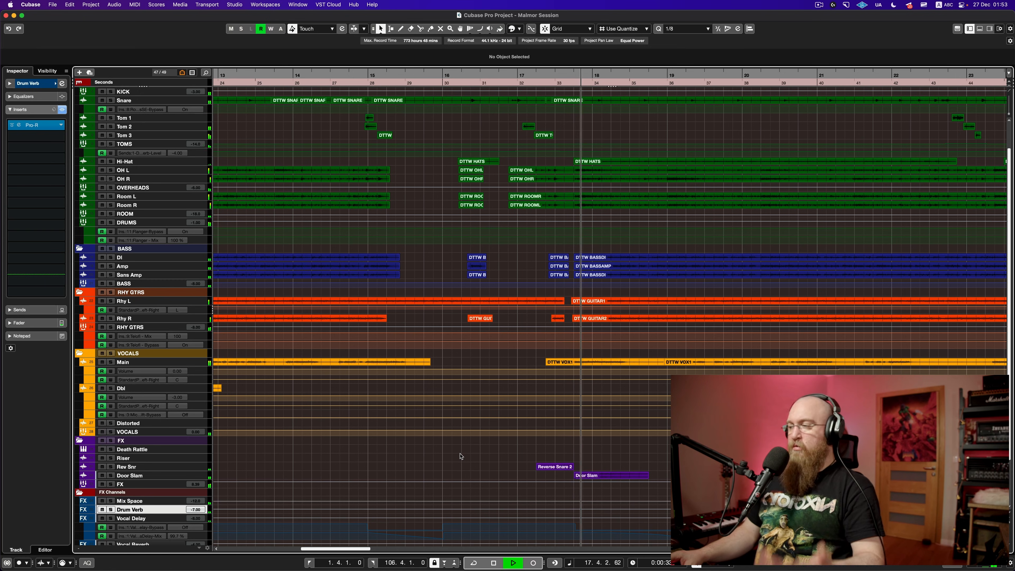
pyautogui.press('space')
pyautogui.press('super+s')
# Step: Scroll through the arrangement and play a short passage around bar 40
pyautogui.hscroll(-5, 470, 453)
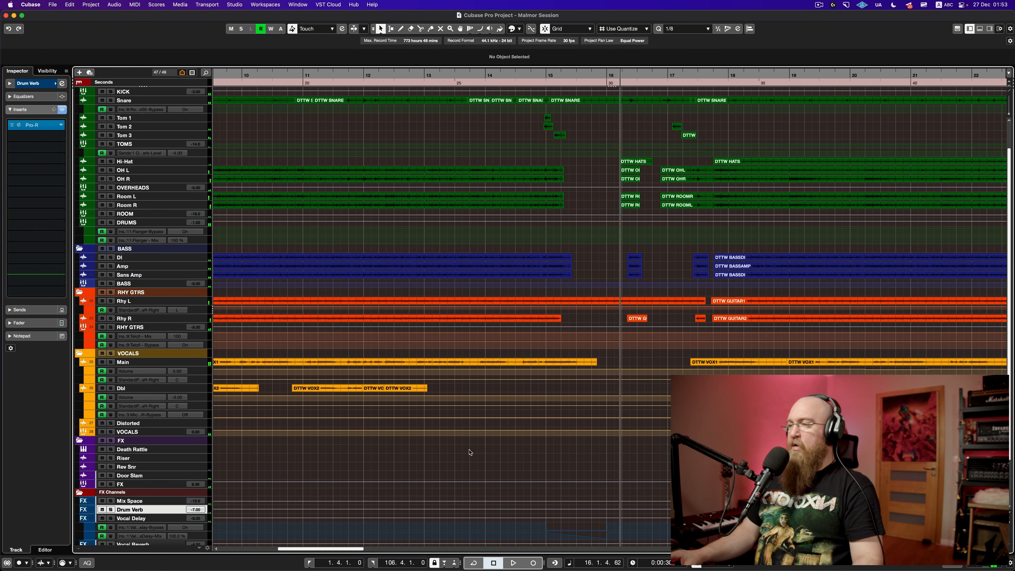
pyautogui.hscroll(-5, 471, 453)
pyautogui.hscroll(10, 470, 453)
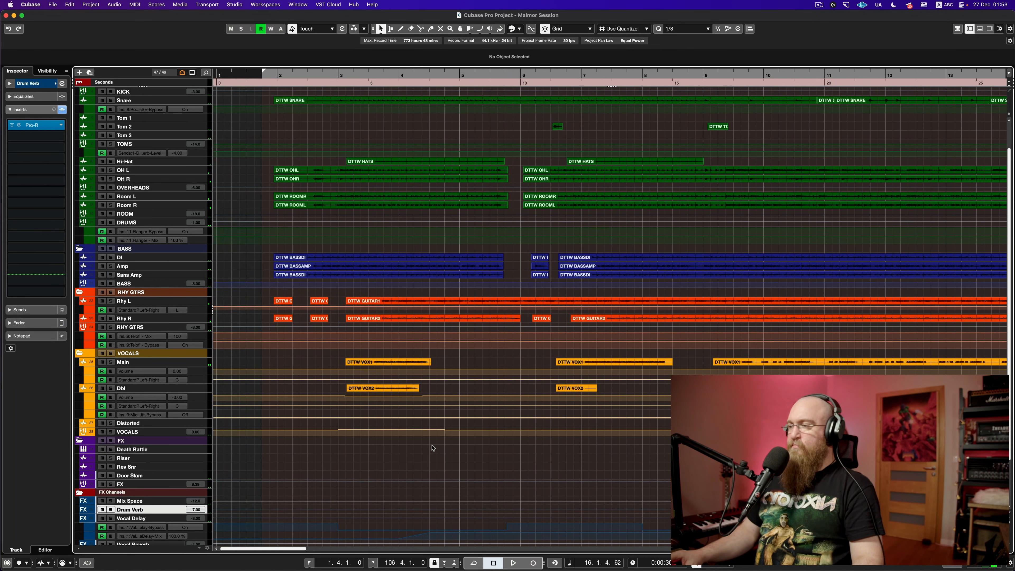
pyautogui.hscroll(7, 432, 448)
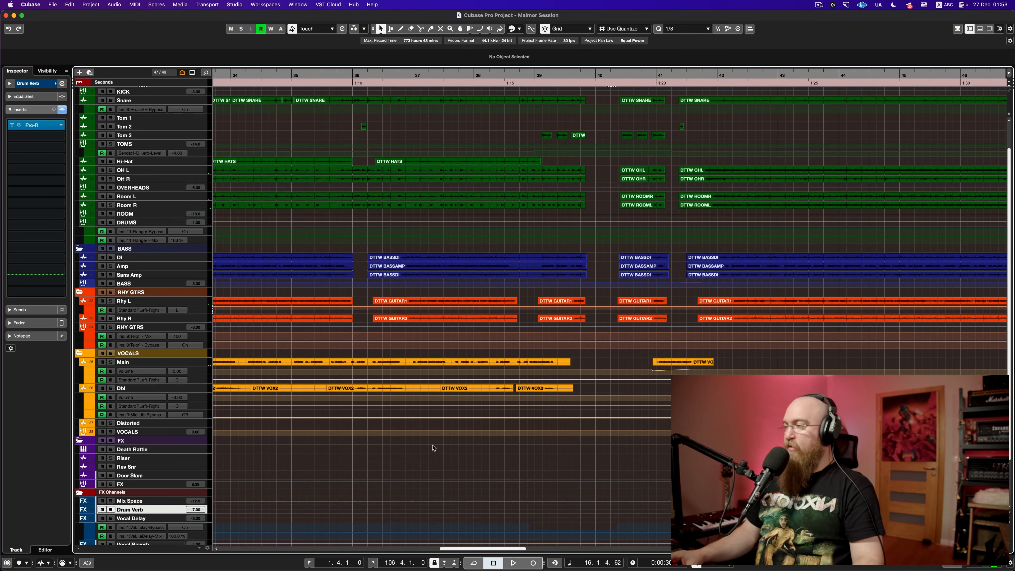
pyautogui.scroll(-8, 433, 448)
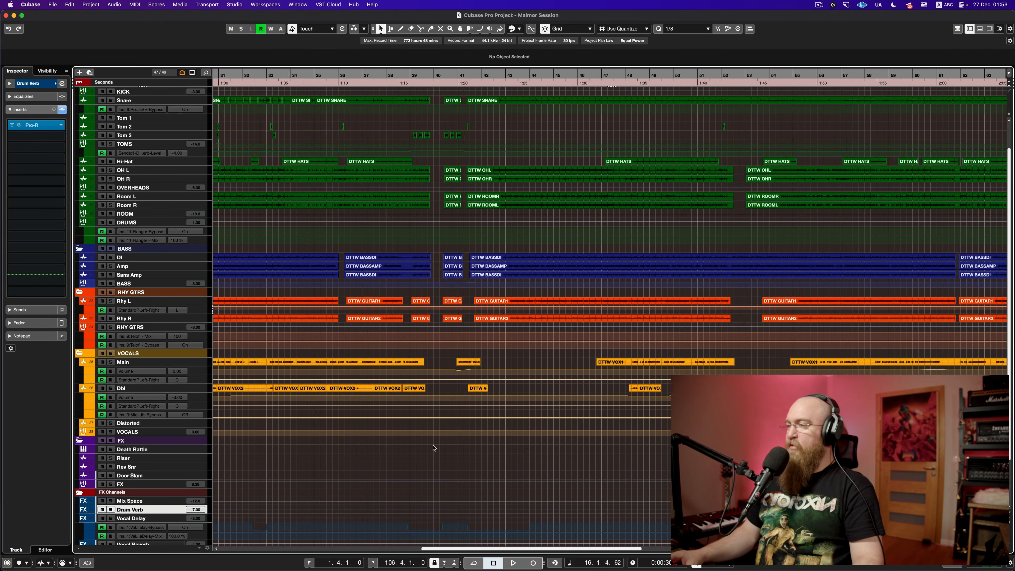
pyautogui.scroll(6, 443, 448)
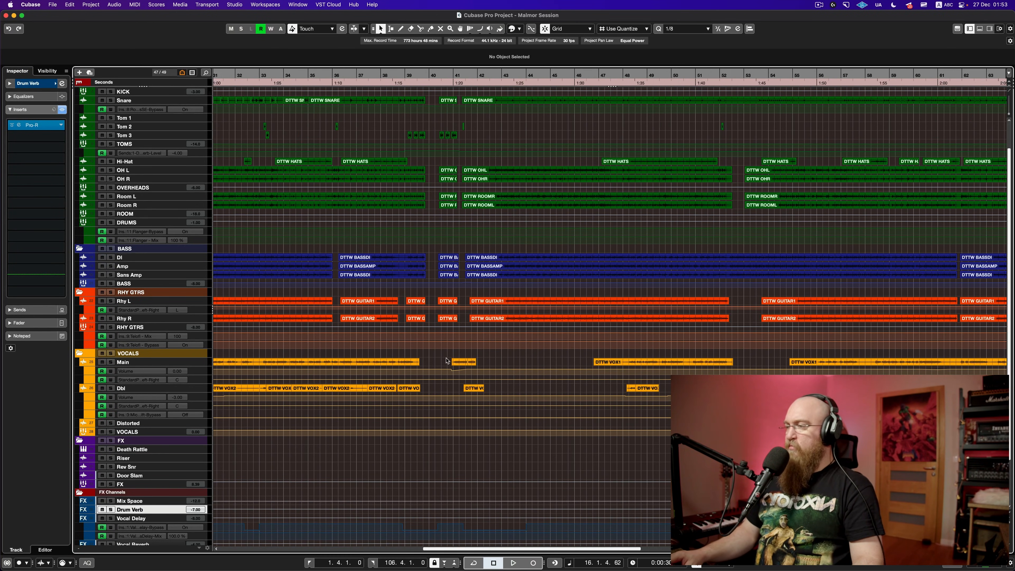
pyautogui.press('space')
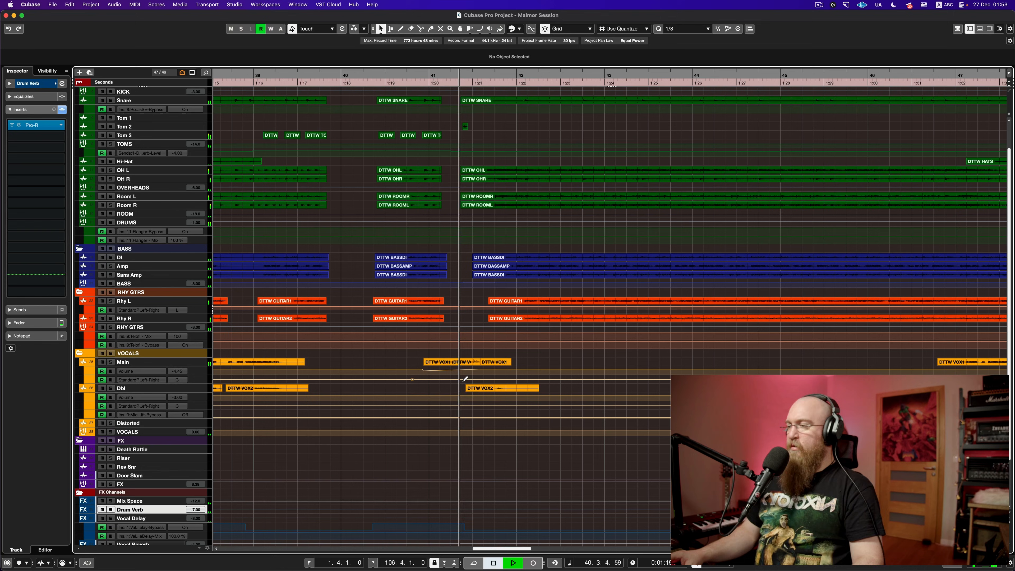
pyautogui.press('space')
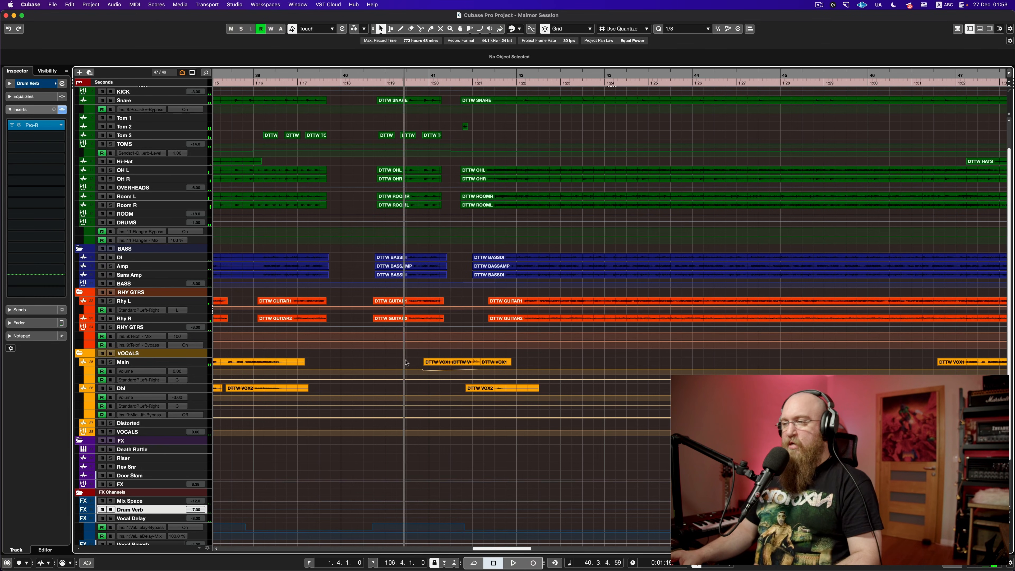
# Step: Make the Main vocal track much taller and play its first DTTW VOX1 clip near bar 3
pyautogui.click(152, 363)
pyautogui.moveTo(204, 367); pyautogui.dragTo(204, 422)
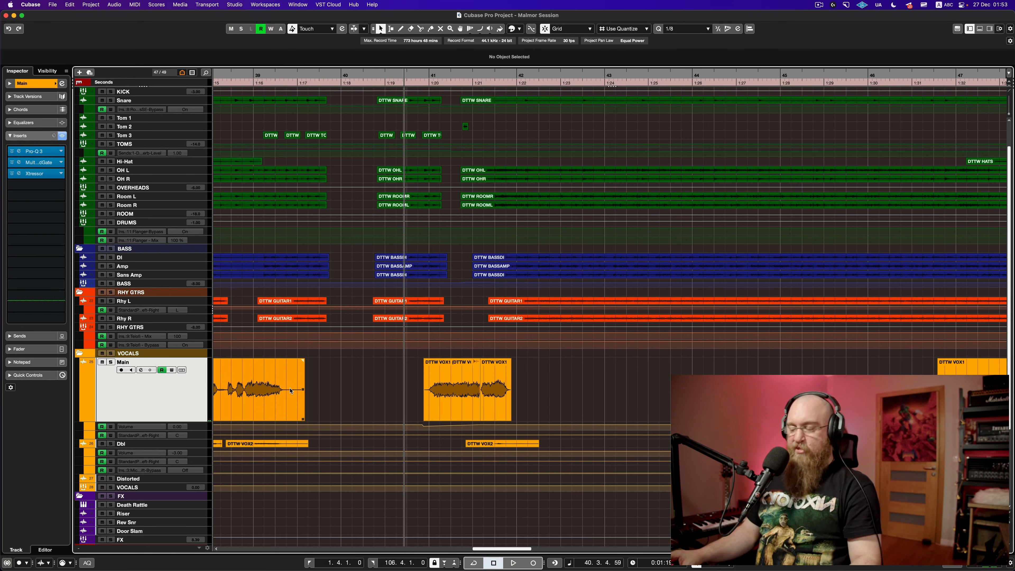
pyautogui.hscroll(-15, 290, 391)
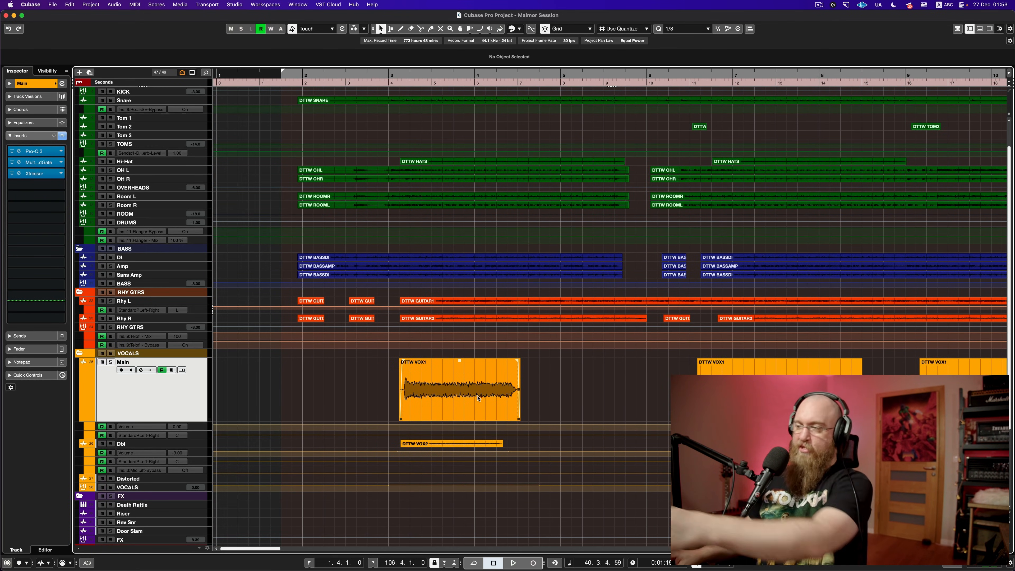
pyautogui.click(419, 393)
pyautogui.click(382, 388)
pyautogui.press('space')
pyautogui.press('g')
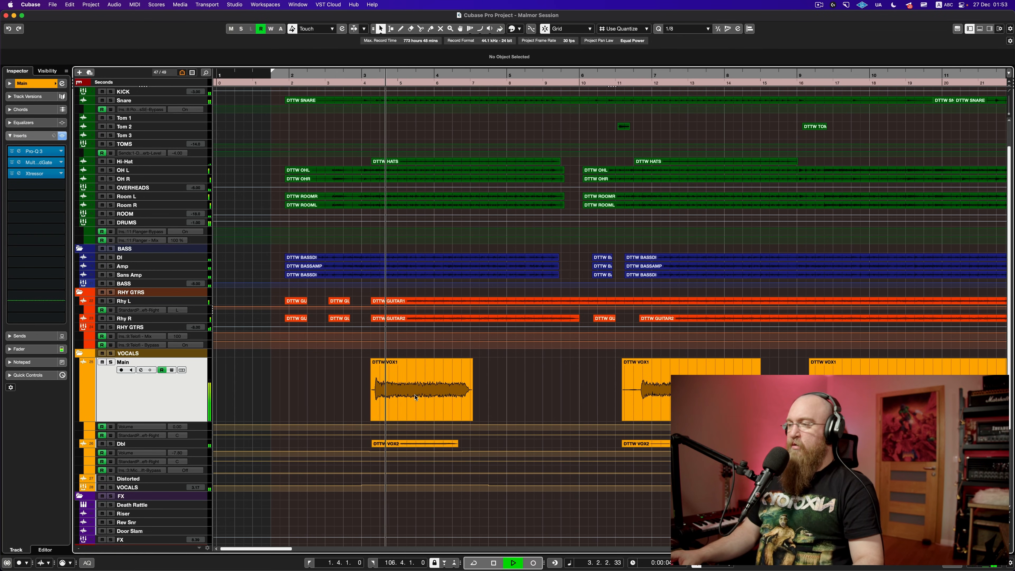
pyautogui.press('space')
# Step: Open the Main vocal's Volume automation lane and audition the dip just before bar 41
pyautogui.hscroll(20, 416, 397)
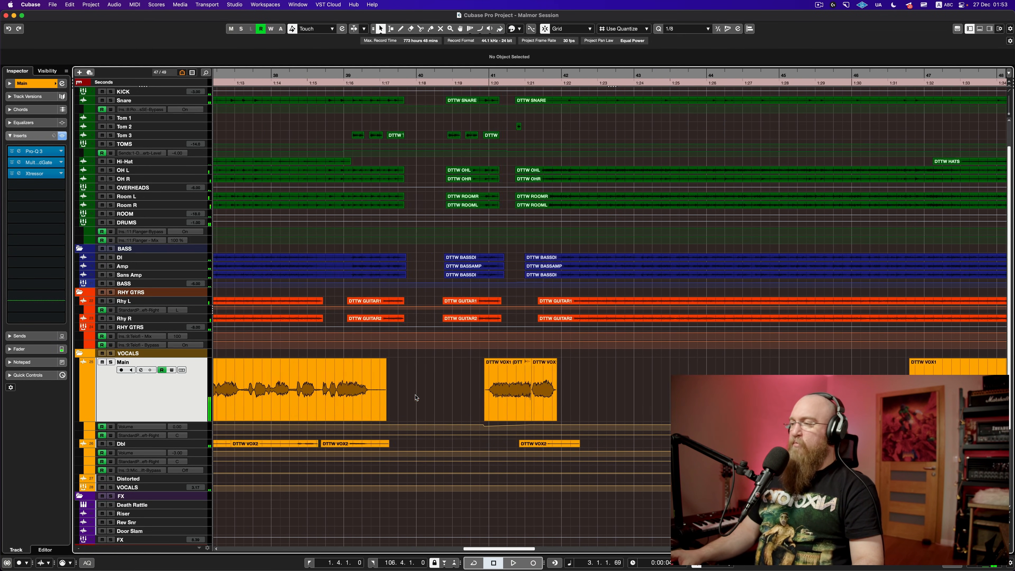
pyautogui.hscroll(2, 416, 397)
pyautogui.click(402, 393)
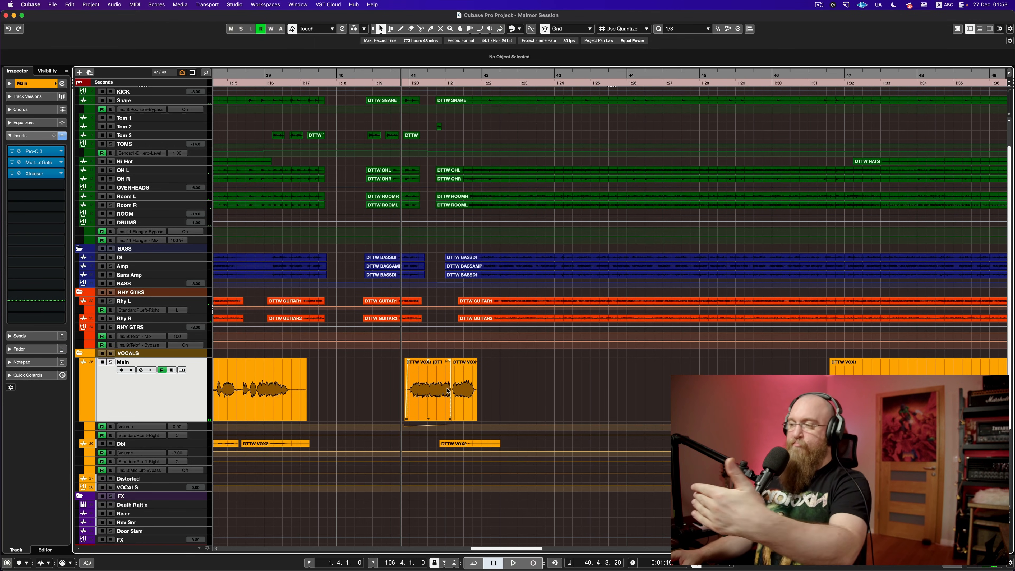
pyautogui.click(453, 352)
pyautogui.press('space')
pyautogui.press('space')
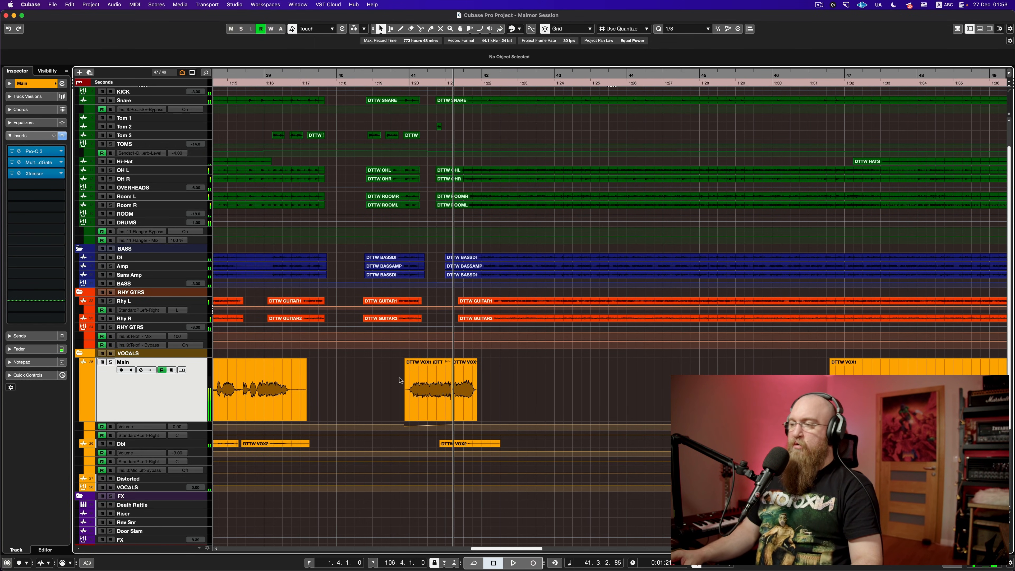
pyautogui.click(400, 379)
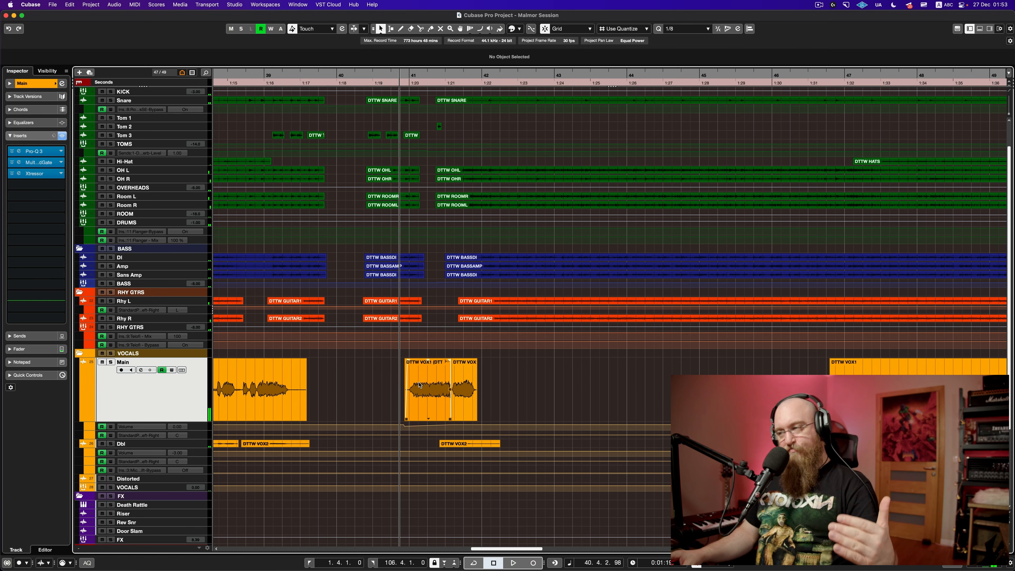
pyautogui.click(202, 429)
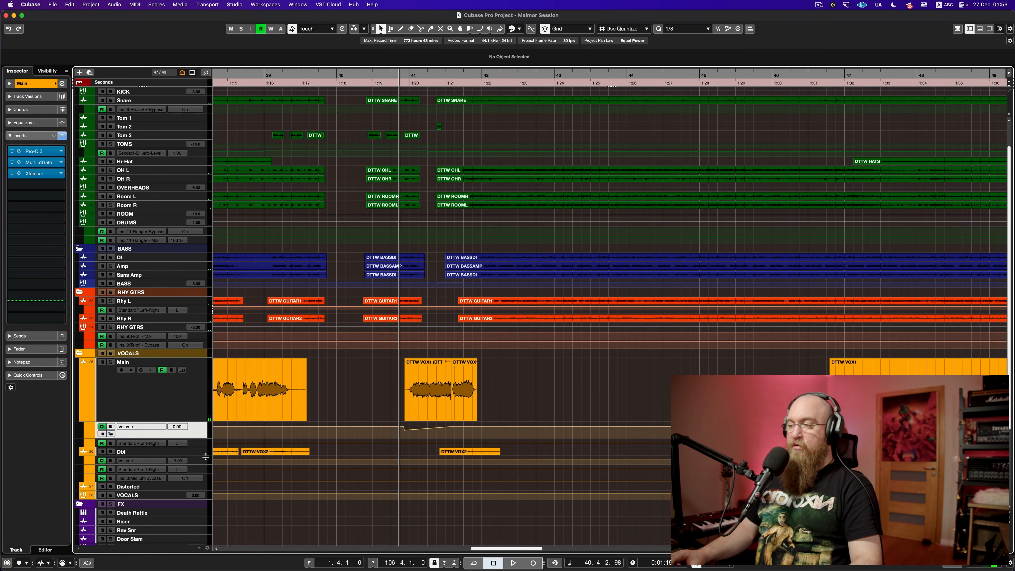
pyautogui.press('space')
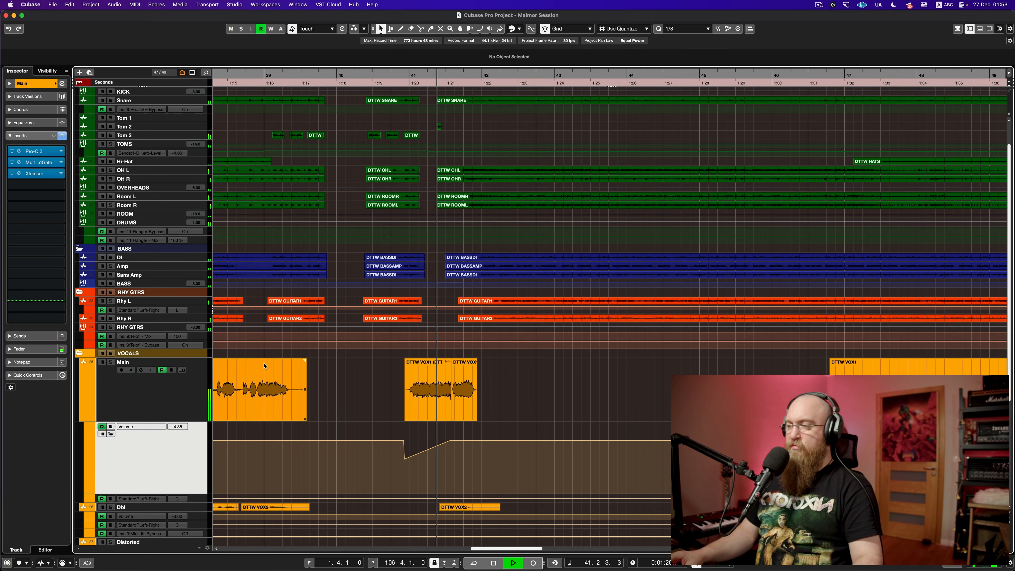
pyautogui.press('space')
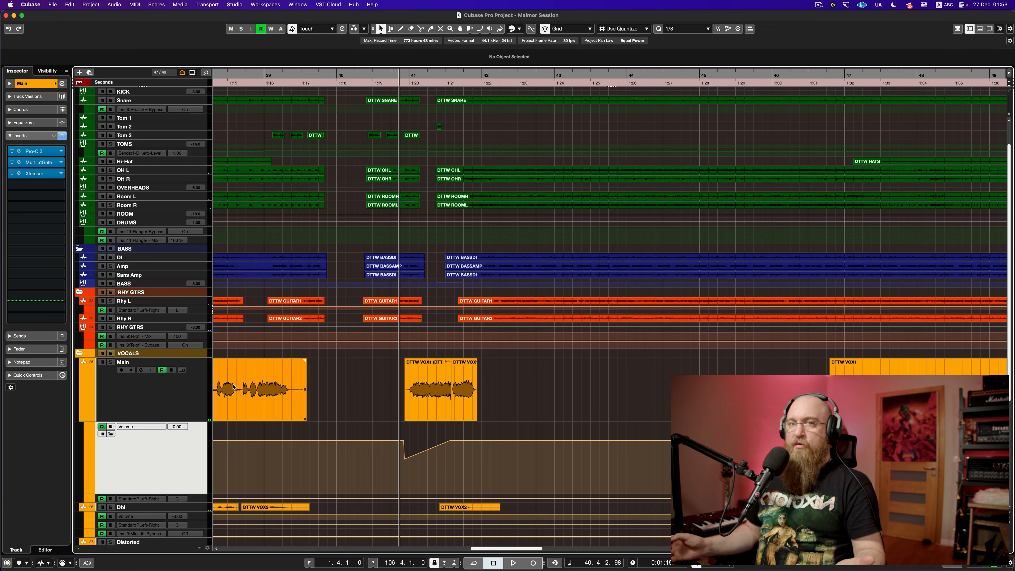
# Step: Select the Main vocal track and shrink it to minimum height
pyautogui.click(204, 389)
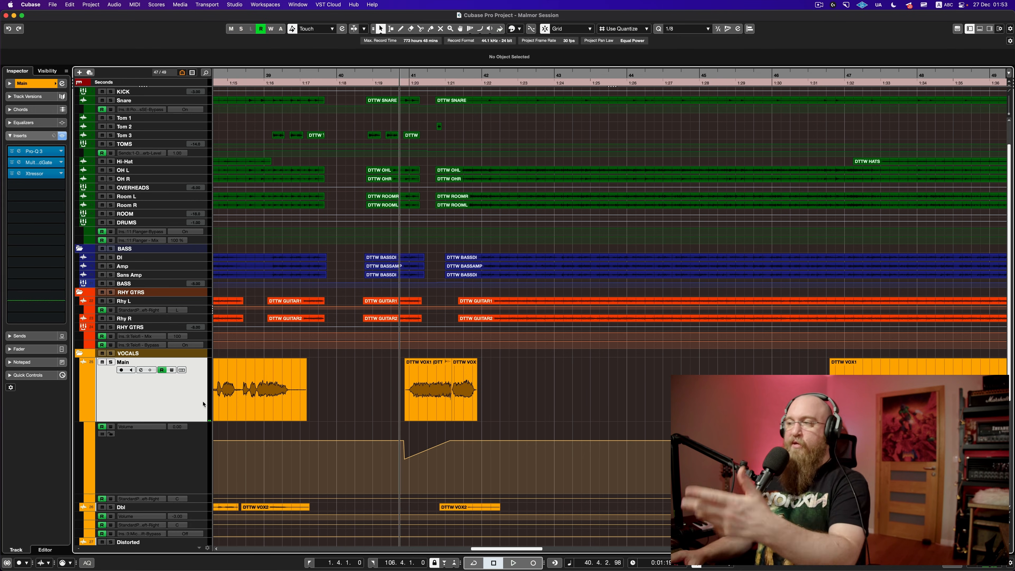
pyautogui.click(193, 457)
pyautogui.click(198, 417)
pyautogui.click(196, 456)
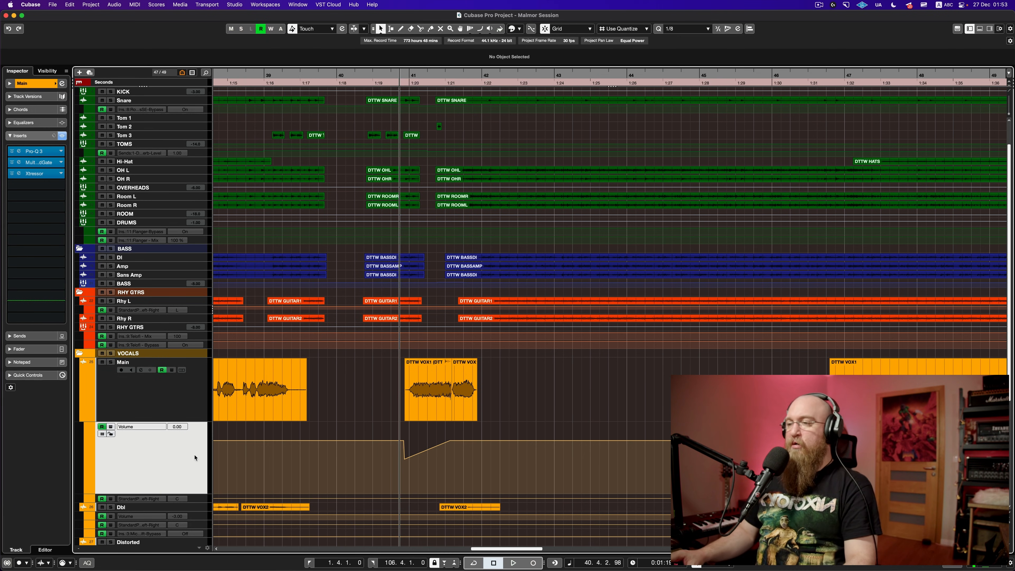
pyautogui.click(200, 419)
pyautogui.moveTo(198, 422); pyautogui.dragTo(195, 366)
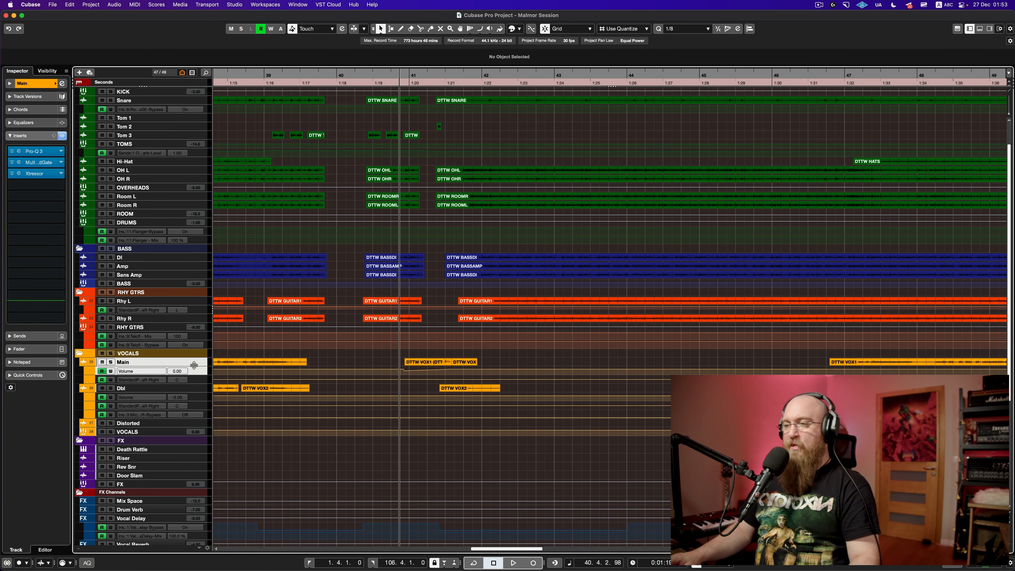
# Step: Scroll and zoom the arrangement to show bars 68–103 with the riser and Door Slam effects
pyautogui.scroll(-6, 406, 457)
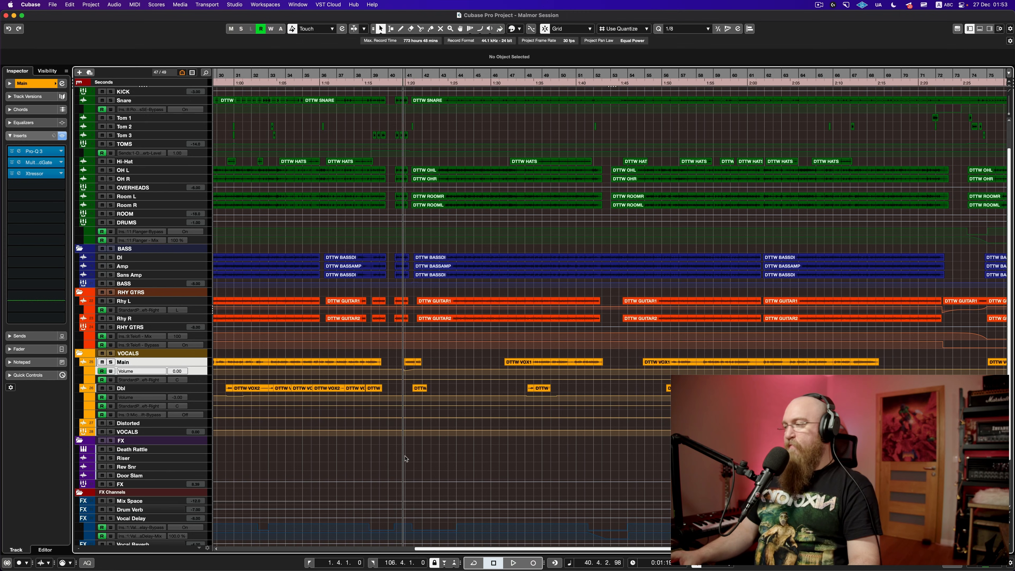
pyautogui.hscroll(10, 405, 457)
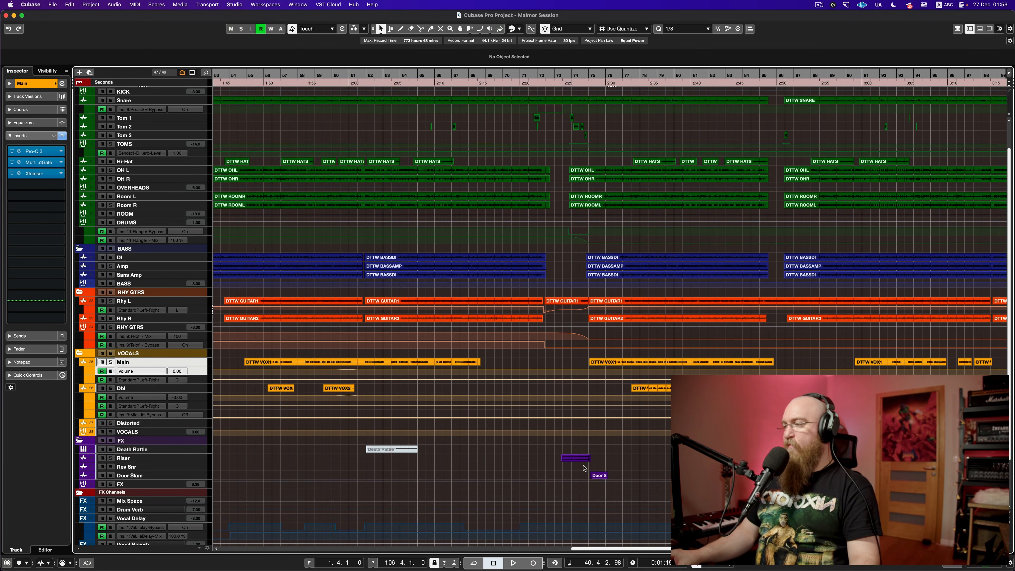
pyautogui.scroll(3, 583, 468)
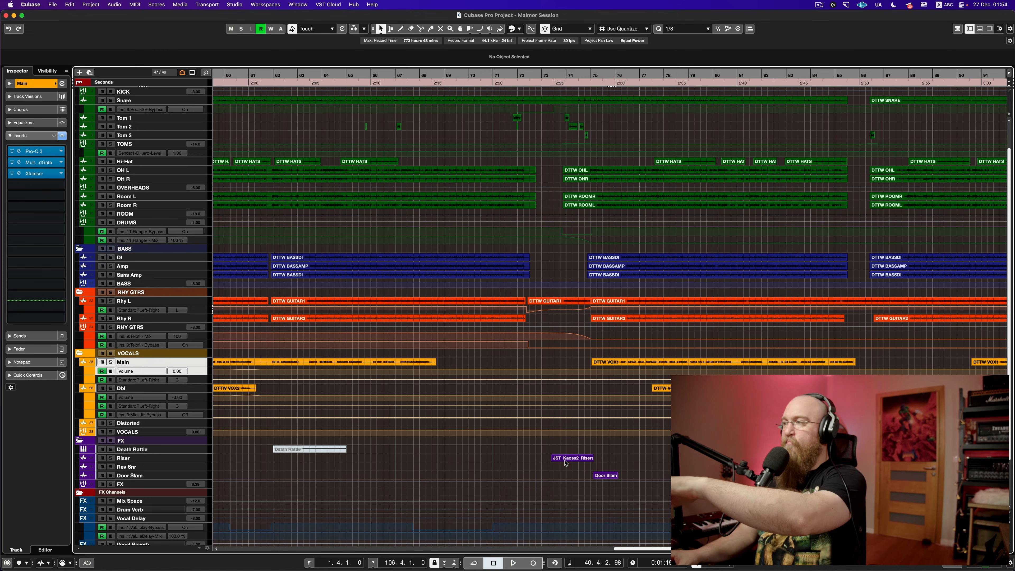
pyautogui.scroll(5, 575, 471)
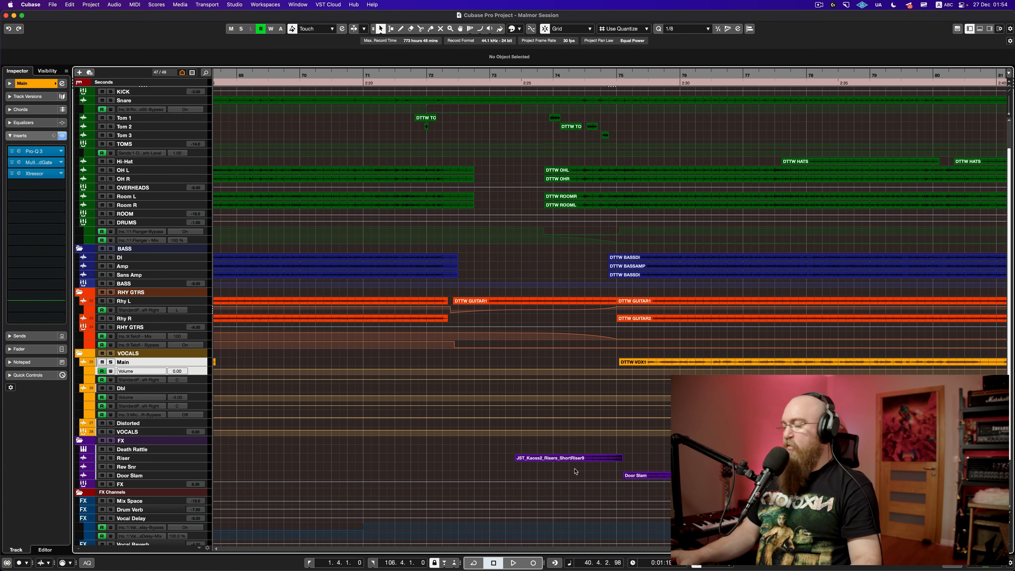
pyautogui.scroll(-5, 575, 472)
pyautogui.scroll(5, 568, 469)
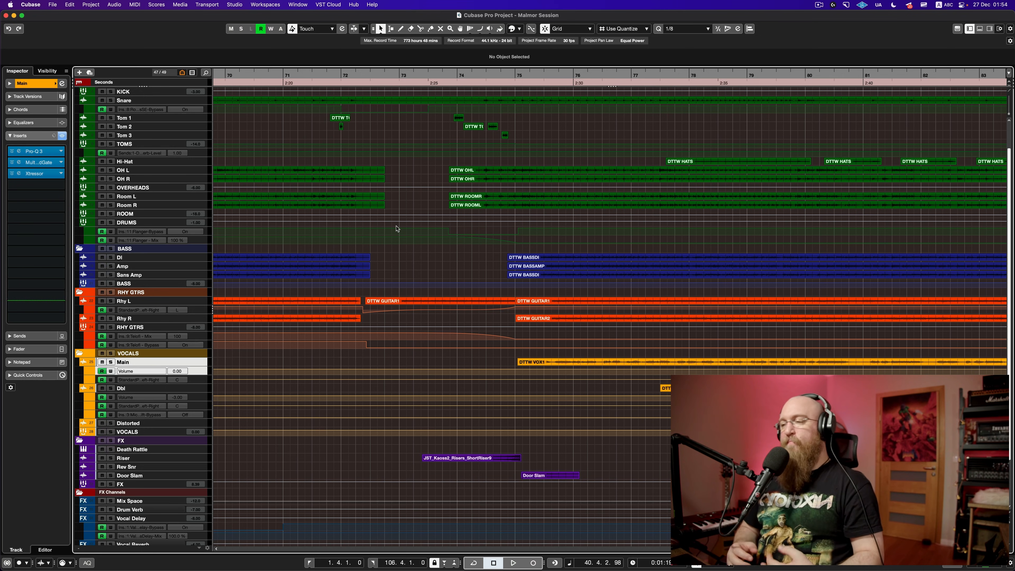
pyautogui.press('g')
pyautogui.press('g')
pyautogui.press('g')
pyautogui.press('g')
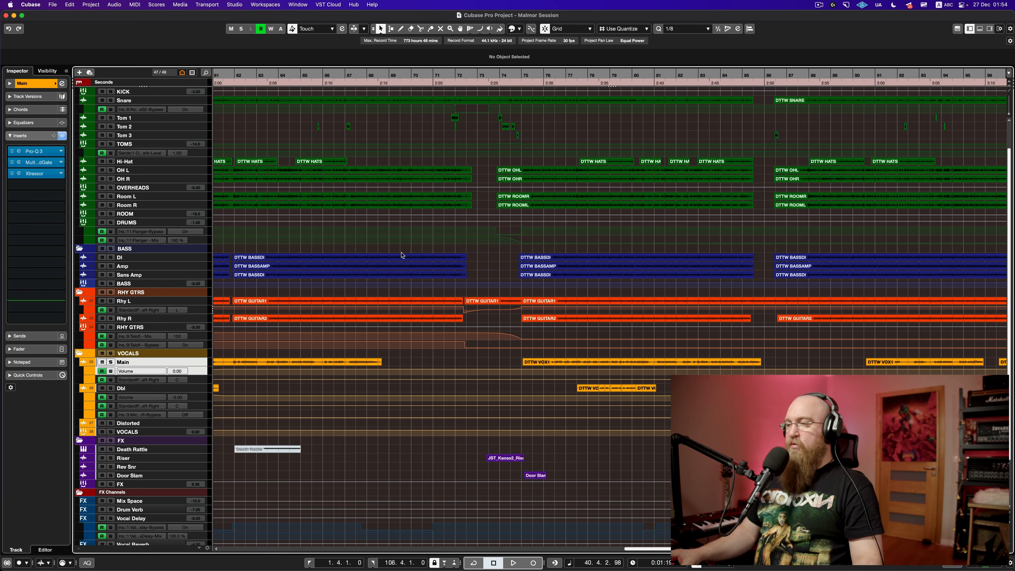
pyautogui.hscroll(-3, 401, 255)
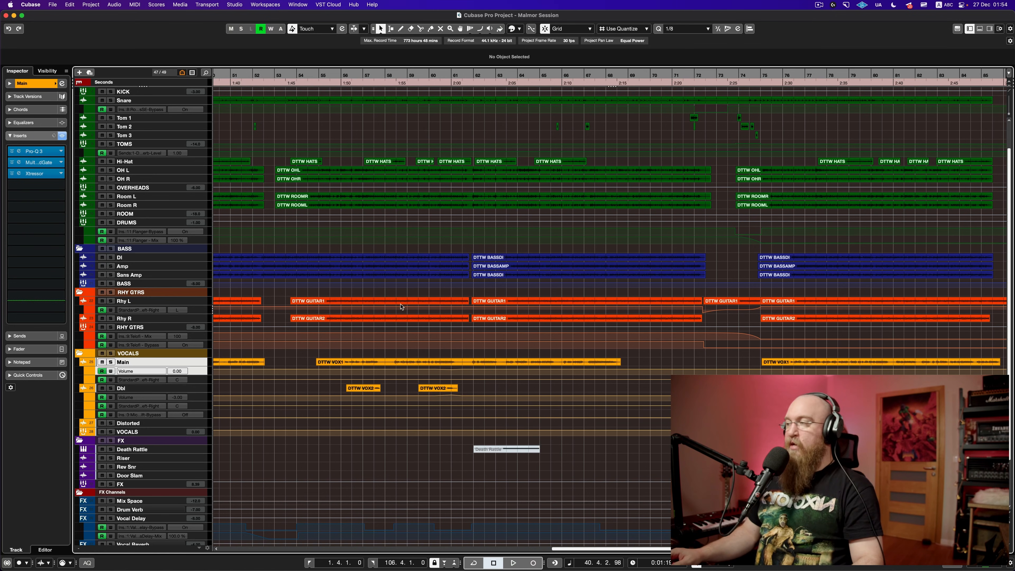
pyautogui.hscroll(10, 402, 306)
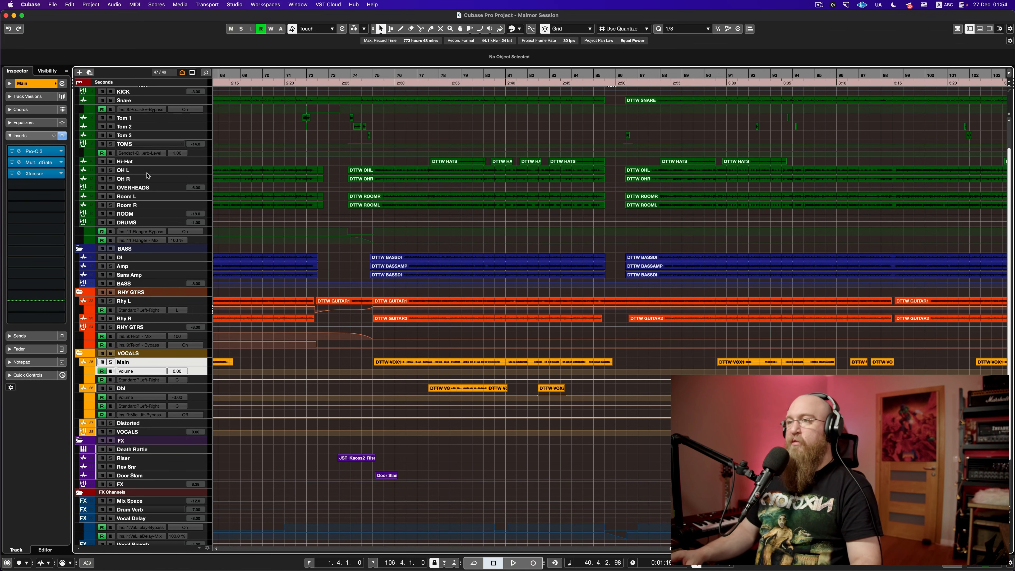
# Step: Solo the DRUMS group and play it from bar 73
pyautogui.click(111, 222)
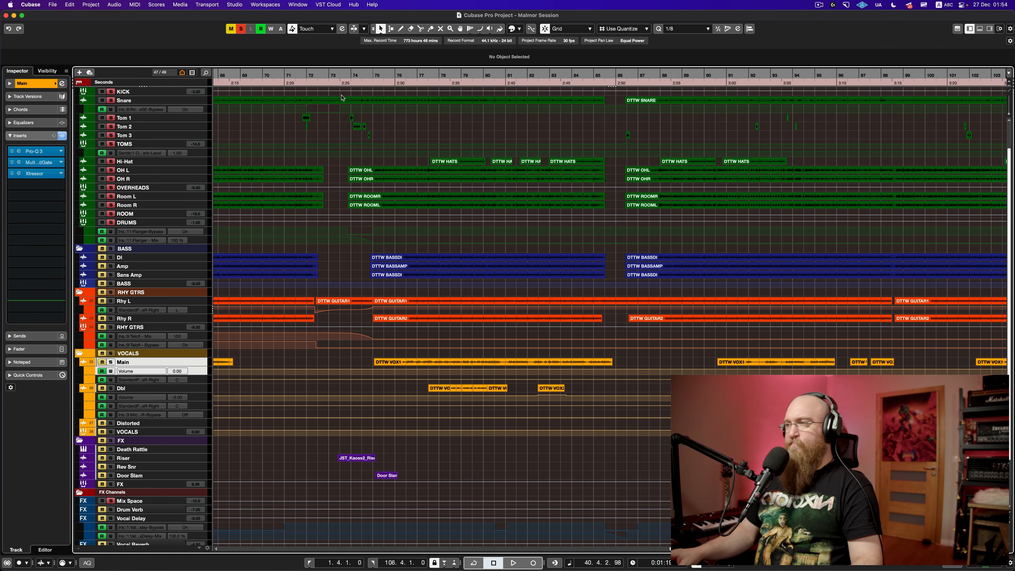
pyautogui.click(345, 75)
pyautogui.press('space')
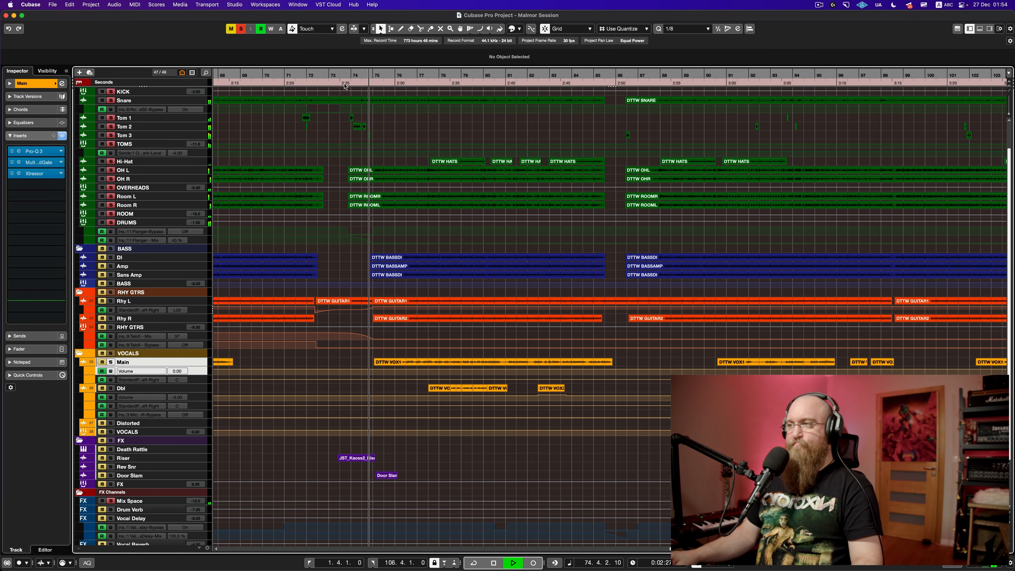
pyautogui.press('space')
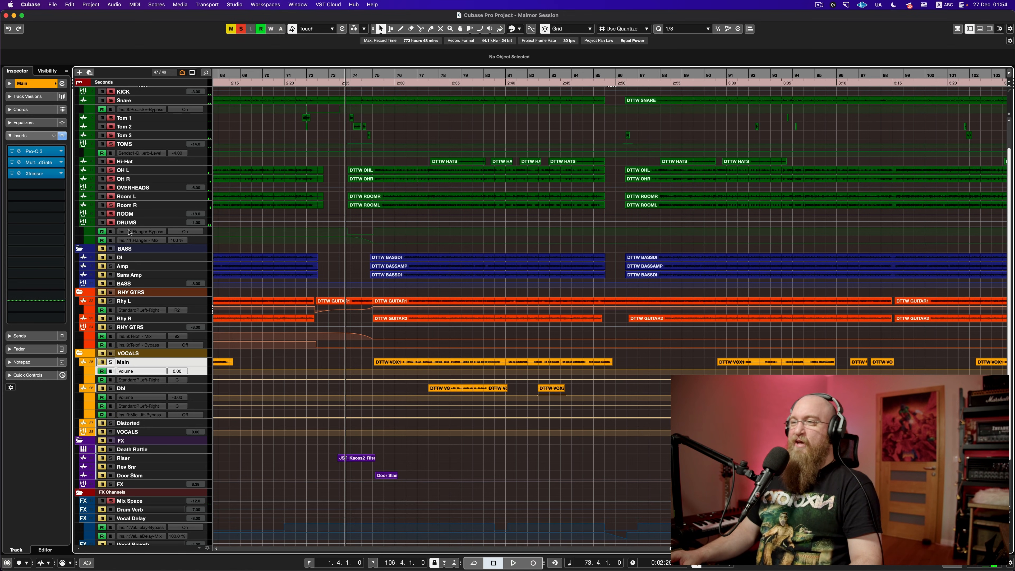
pyautogui.click(147, 224)
pyautogui.press('space')
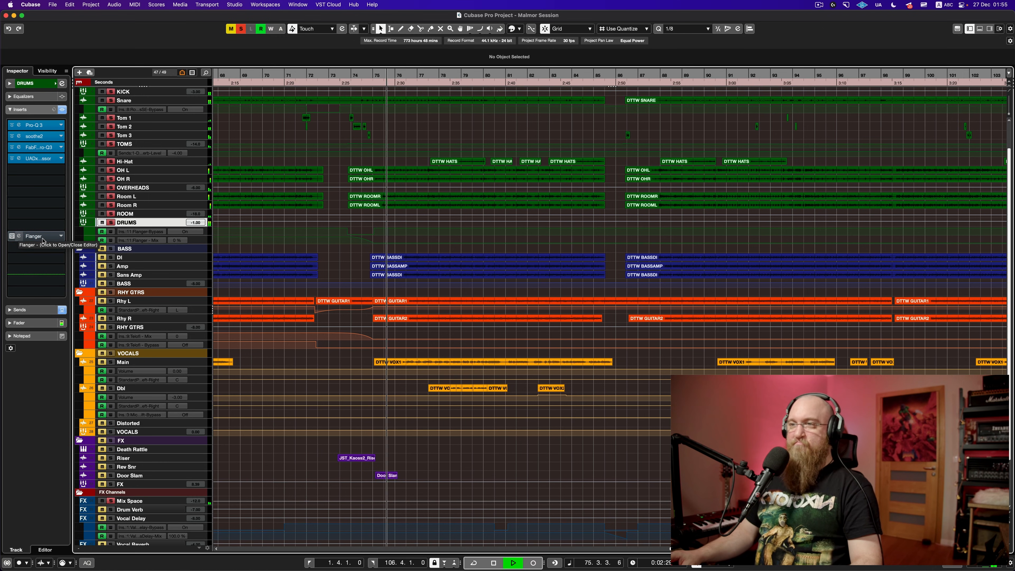
pyautogui.press('space')
# Step: Open the drums' Flanger, hear it switch on around bar 74, then close it
pyautogui.click(43, 237)
pyautogui.moveTo(450, 272); pyautogui.dragTo(308, 257)
pyautogui.press('space')
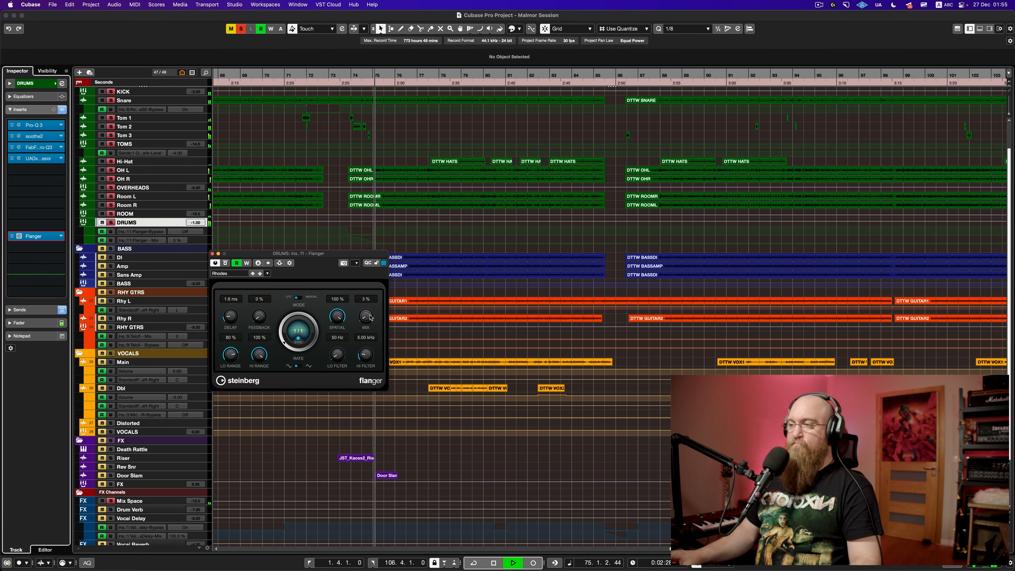
pyautogui.press('space')
pyautogui.click(212, 254)
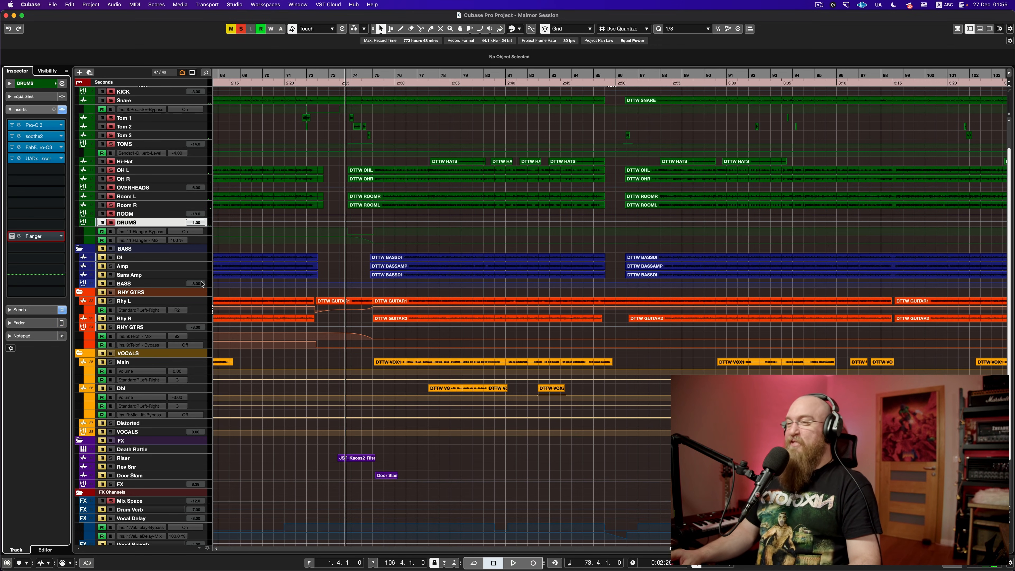
pyautogui.click(200, 301)
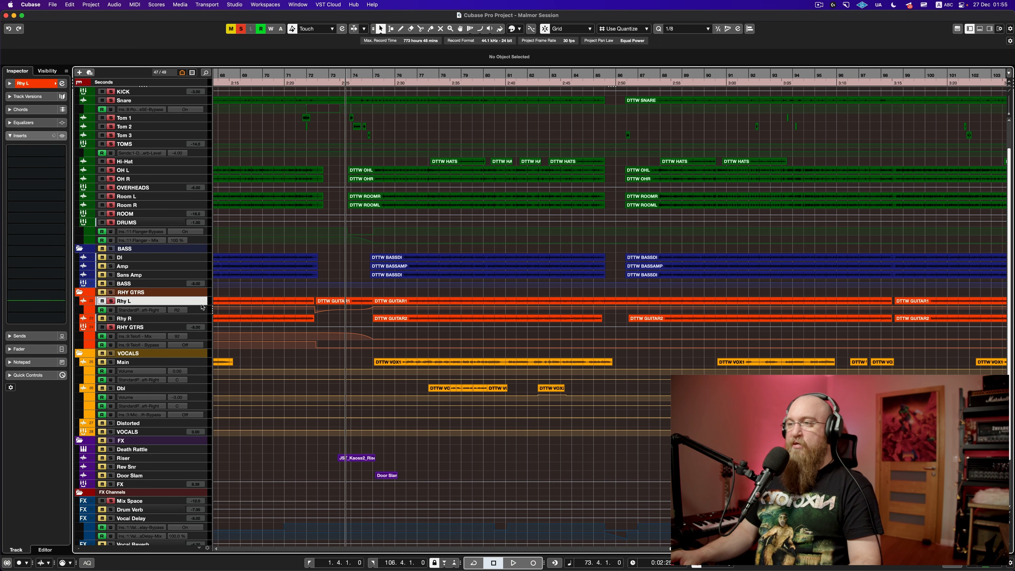
# Step: Open the TeloFi insert on RHY GTRS, move its window aside, and audition from bar 71.4
pyautogui.click(175, 329)
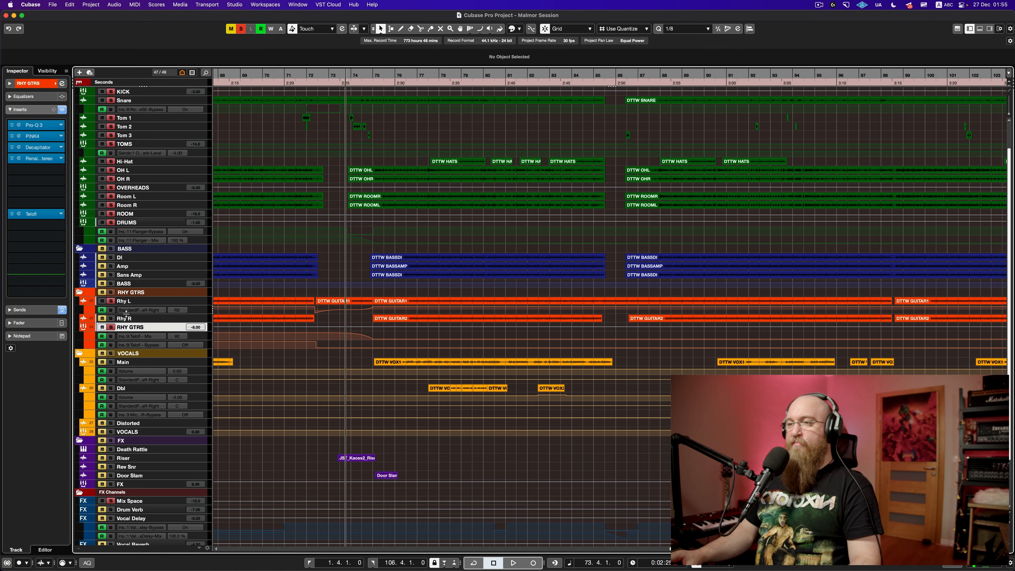
pyautogui.click(35, 214)
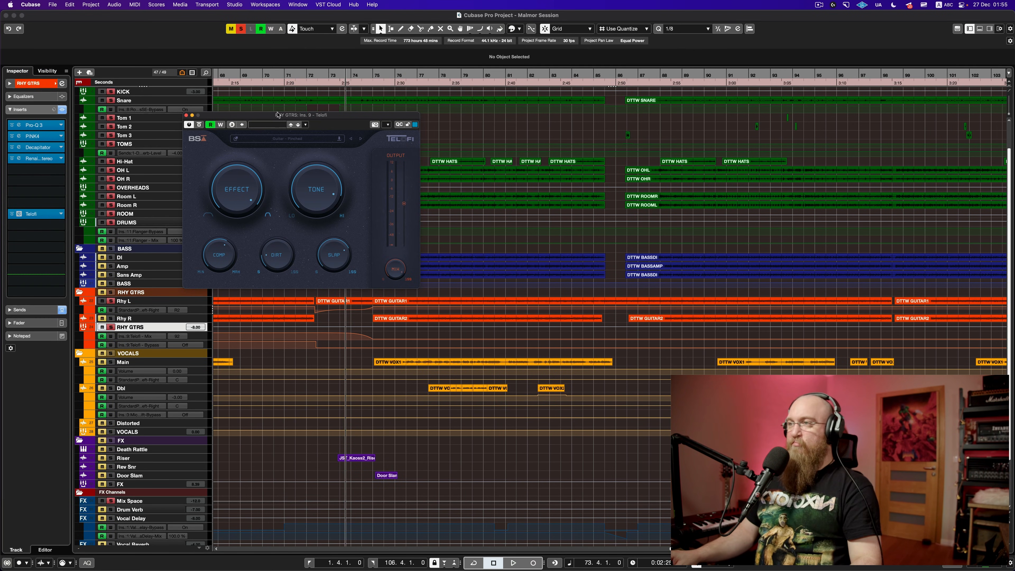
pyautogui.moveTo(278, 115); pyautogui.dragTo(524, 120)
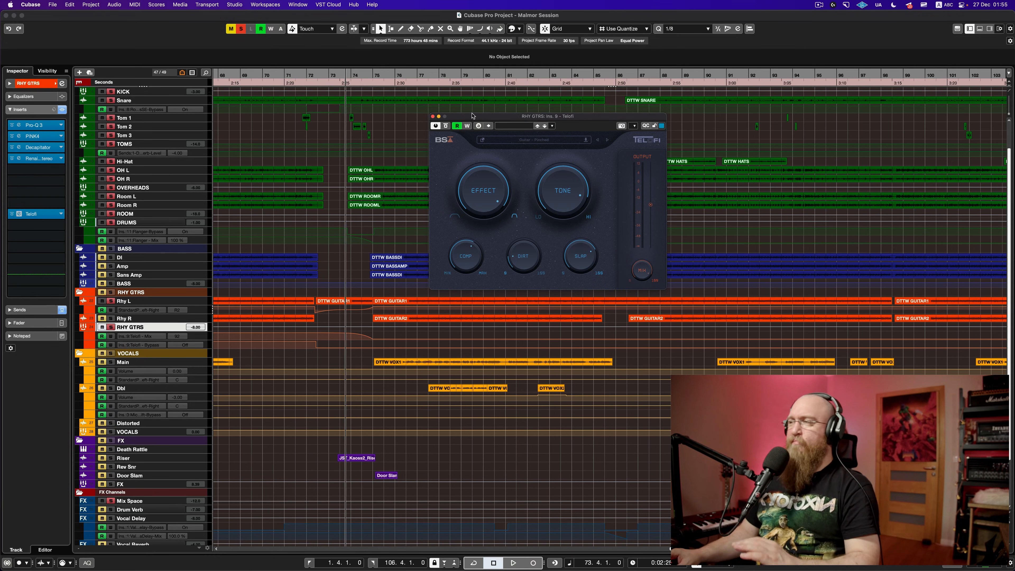
pyautogui.click(299, 76)
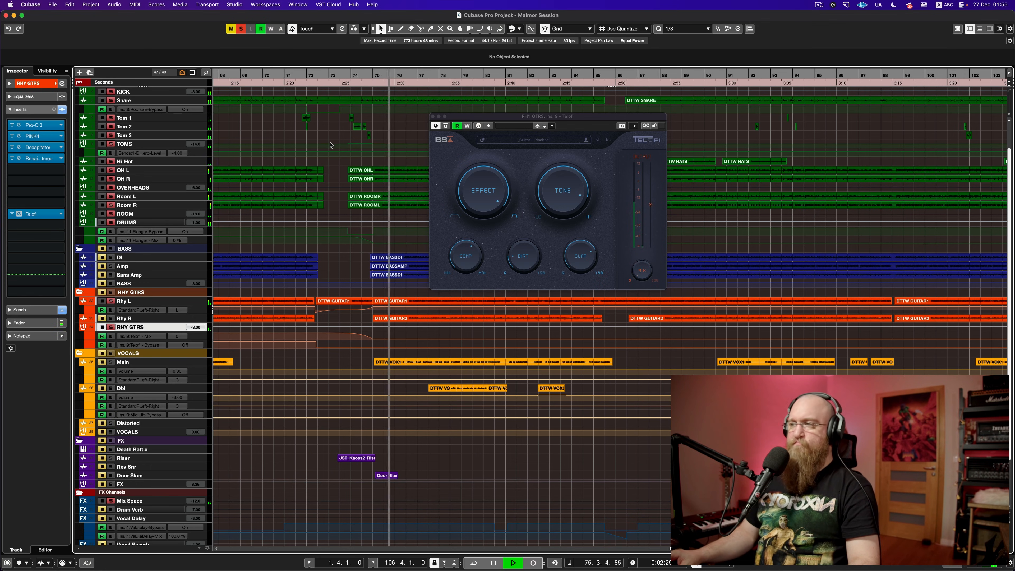
pyautogui.press('space')
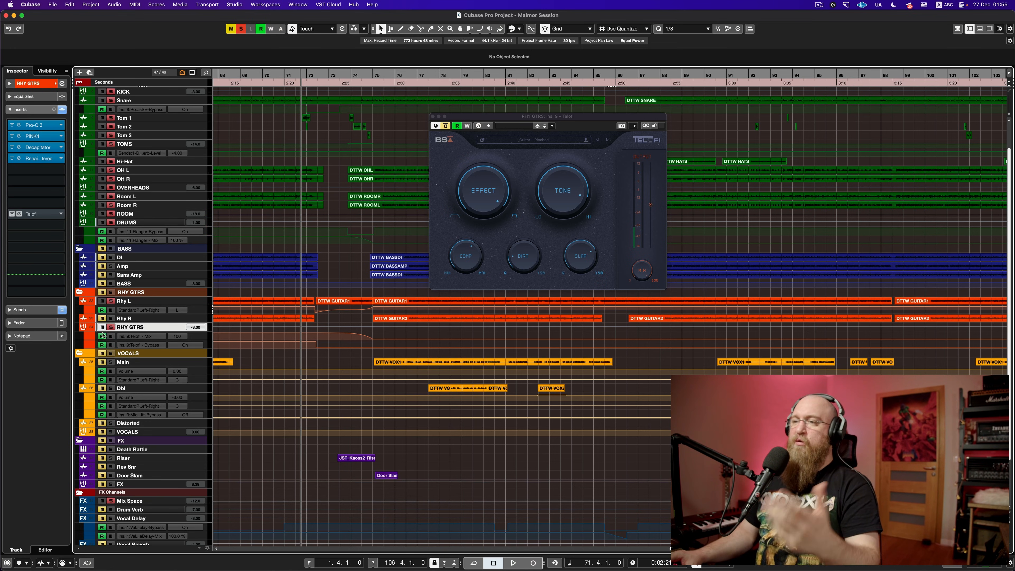
# Step: Unsolo the drums, deactivate all mutes in the project, and close the TeloFi window
pyautogui.click(112, 224)
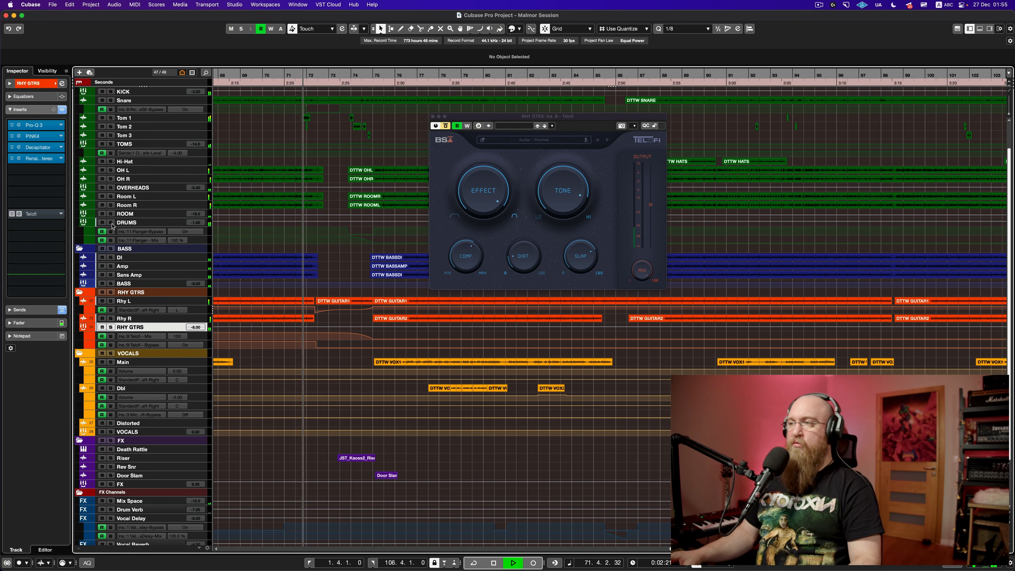
pyautogui.click(101, 440)
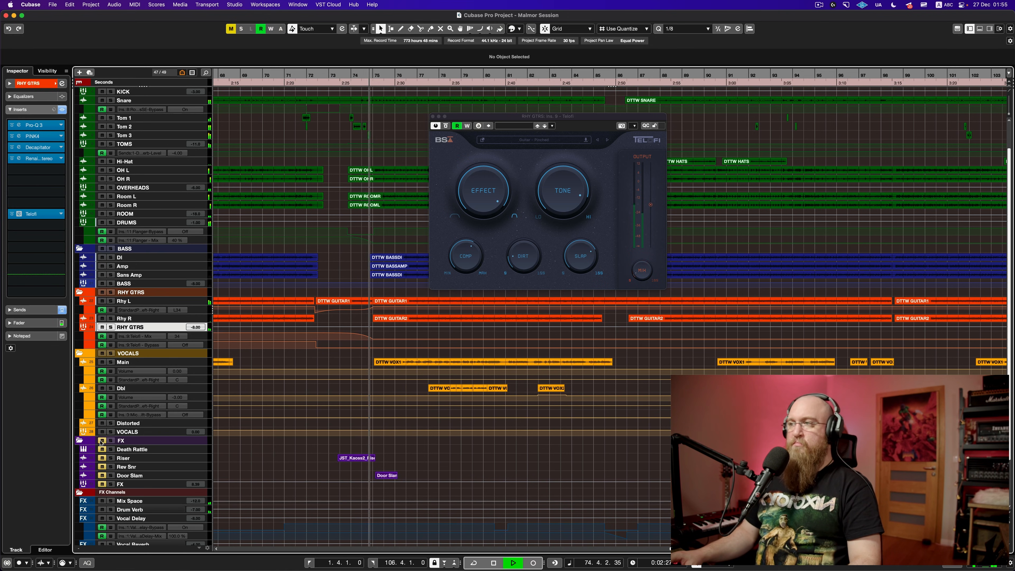
pyautogui.press('space')
pyautogui.click(102, 441)
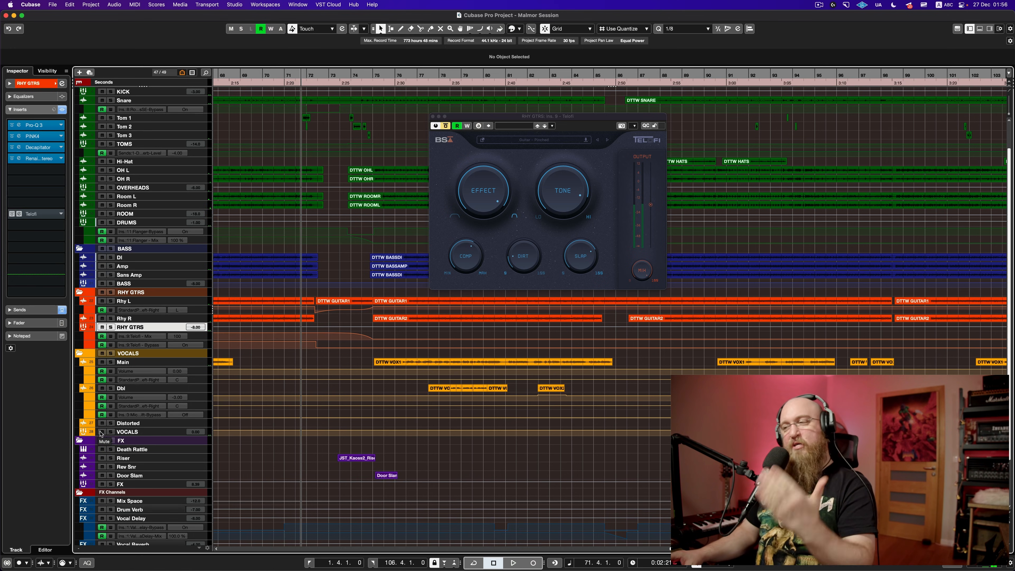
pyautogui.click(432, 117)
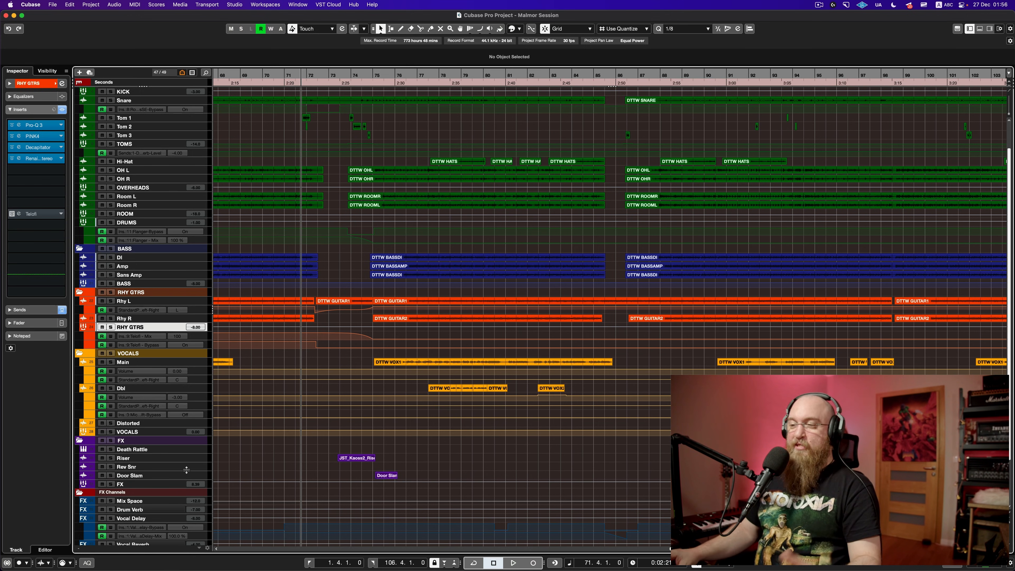
# Step: Make the Riser track taller, solo it, and play it from bar 73
pyautogui.click(201, 460)
pyautogui.moveTo(201, 460); pyautogui.dragTo(200, 485)
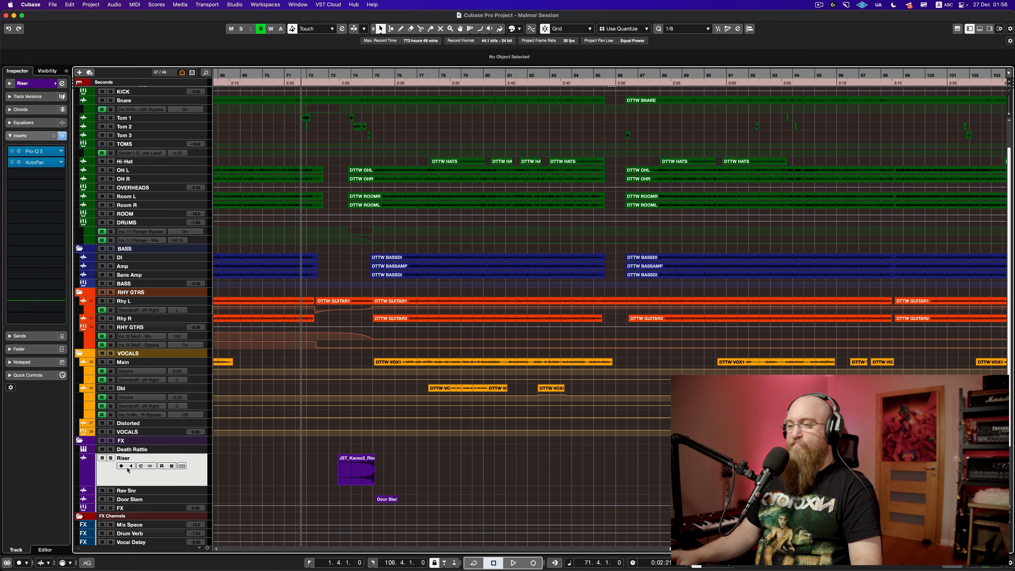
pyautogui.click(111, 458)
pyautogui.scroll(2, 306, 493)
pyautogui.click(338, 493)
pyautogui.press('space')
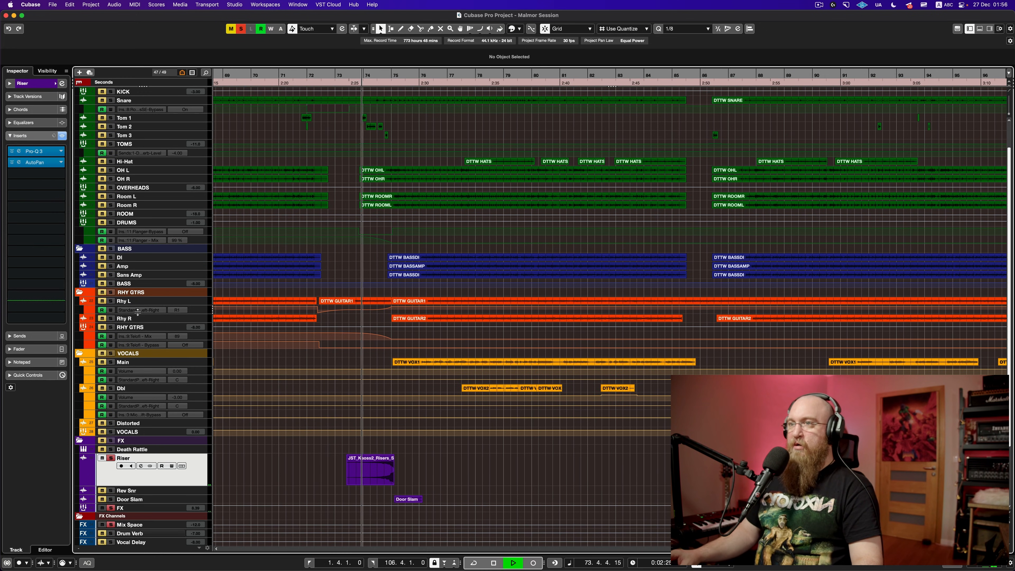
pyautogui.press('space')
# Step: Bypass the Riser's AutoPan, replay it from bar 73, then unsolo the Riser track
pyautogui.click(12, 162)
pyautogui.scroll(1, 348, 440)
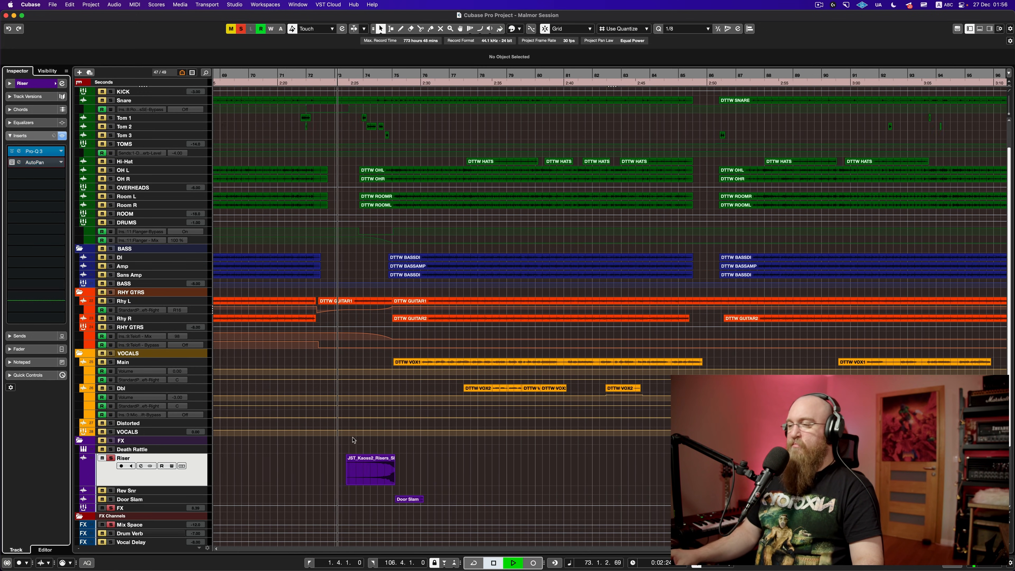
pyautogui.press('space')
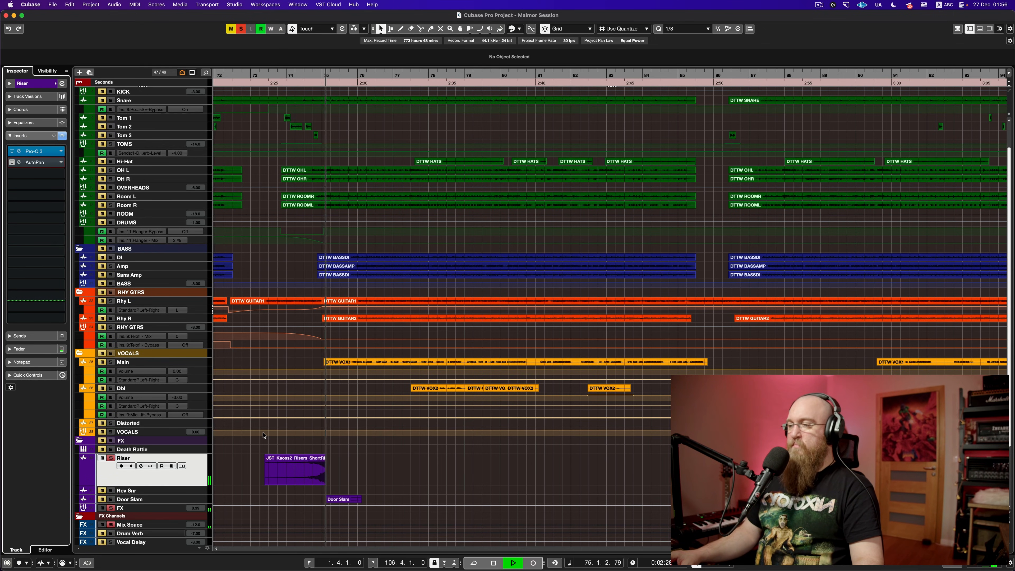
pyautogui.press('space')
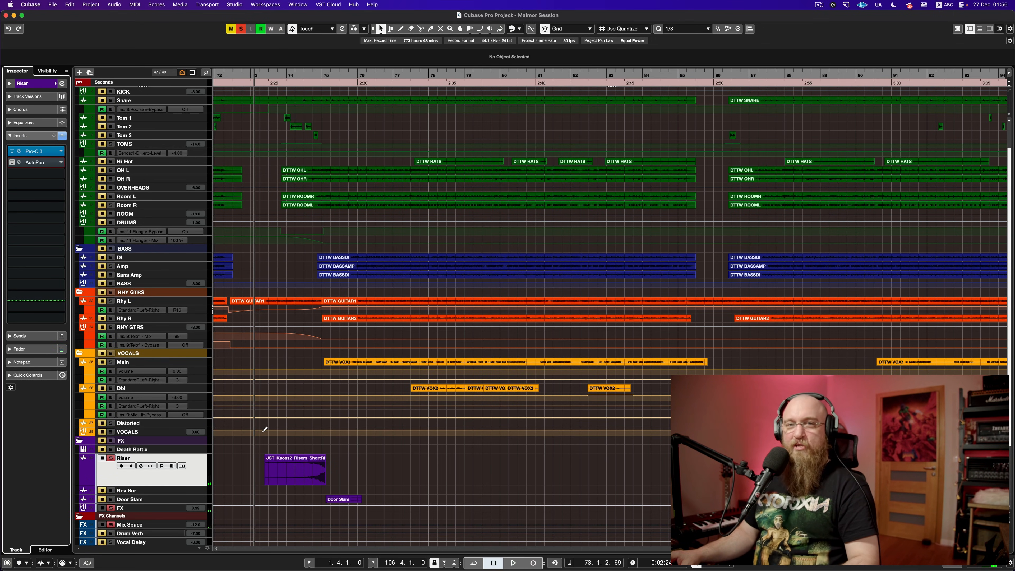
pyautogui.click(266, 445)
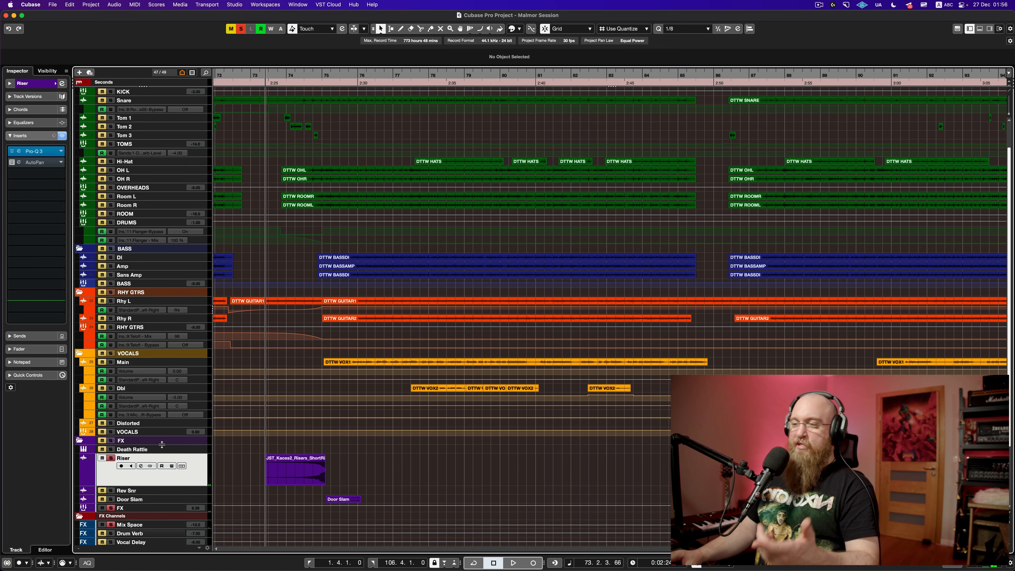
pyautogui.click(111, 459)
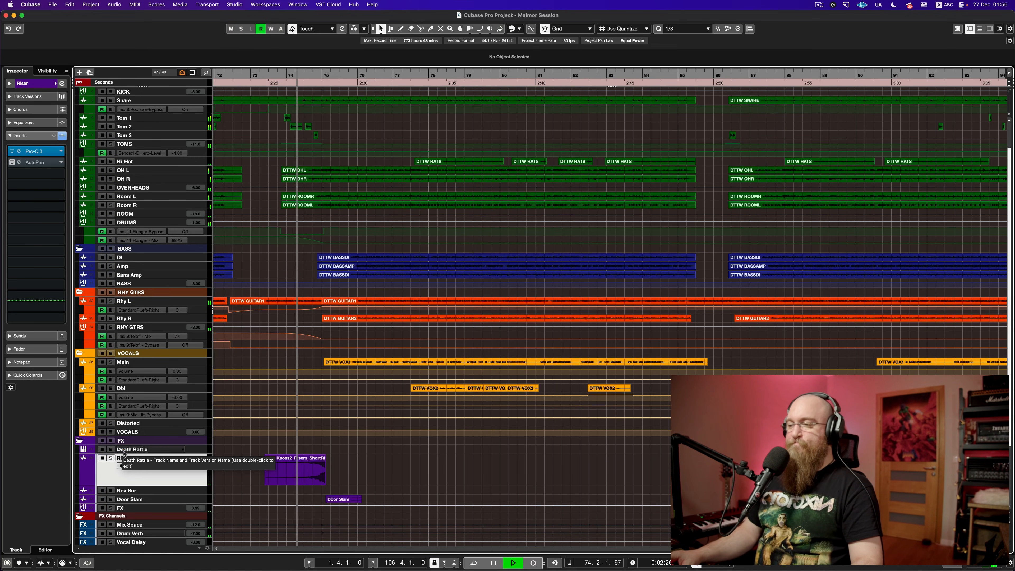
pyautogui.press('space')
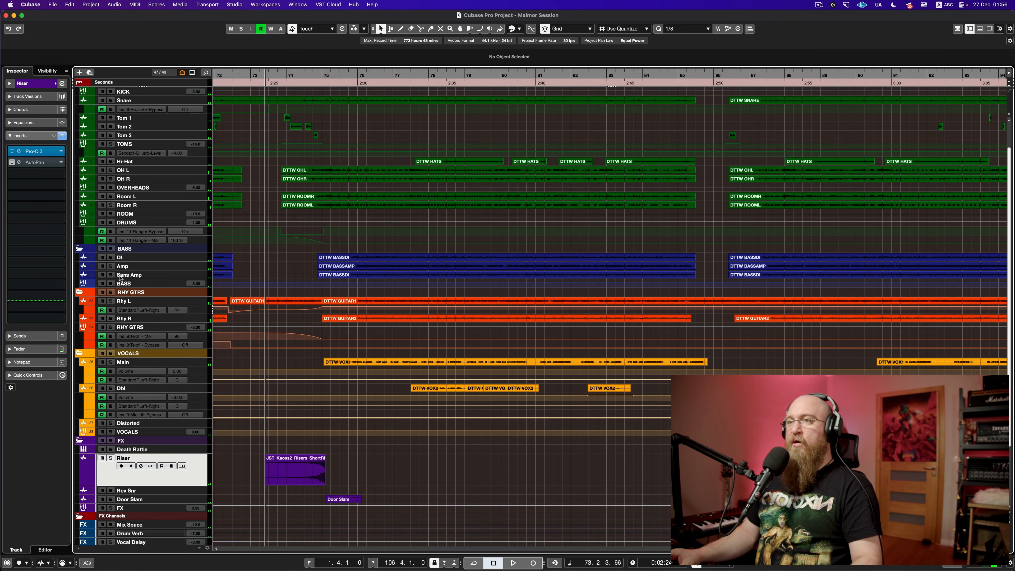
pyautogui.click(31, 164)
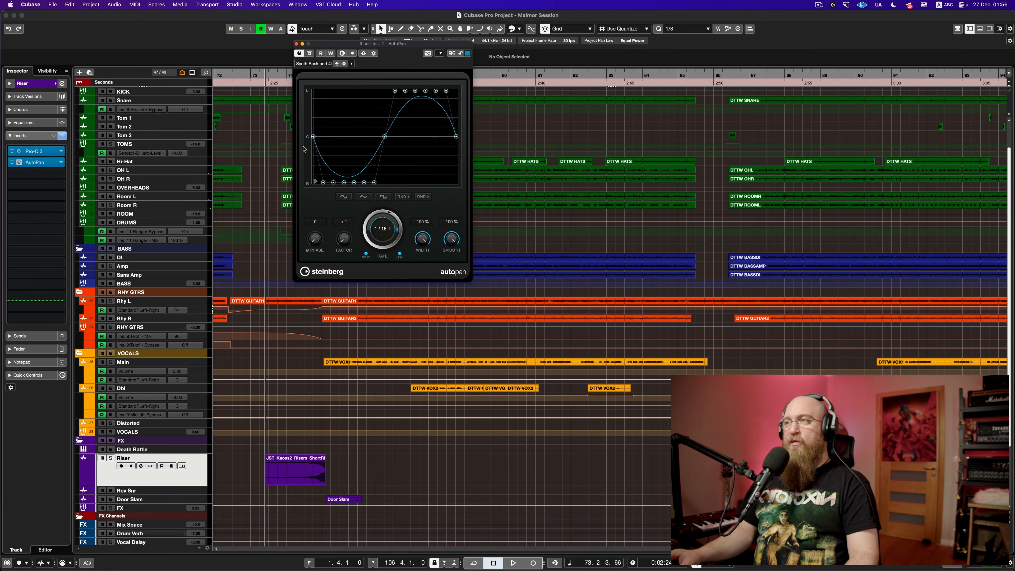
pyautogui.moveTo(343, 47); pyautogui.dragTo(279, 86)
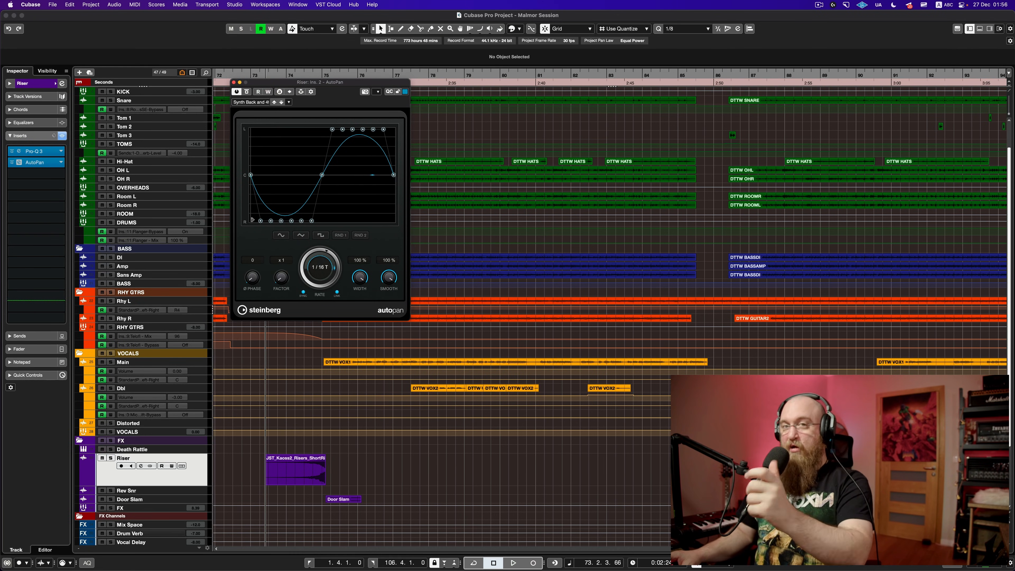
pyautogui.press('space')
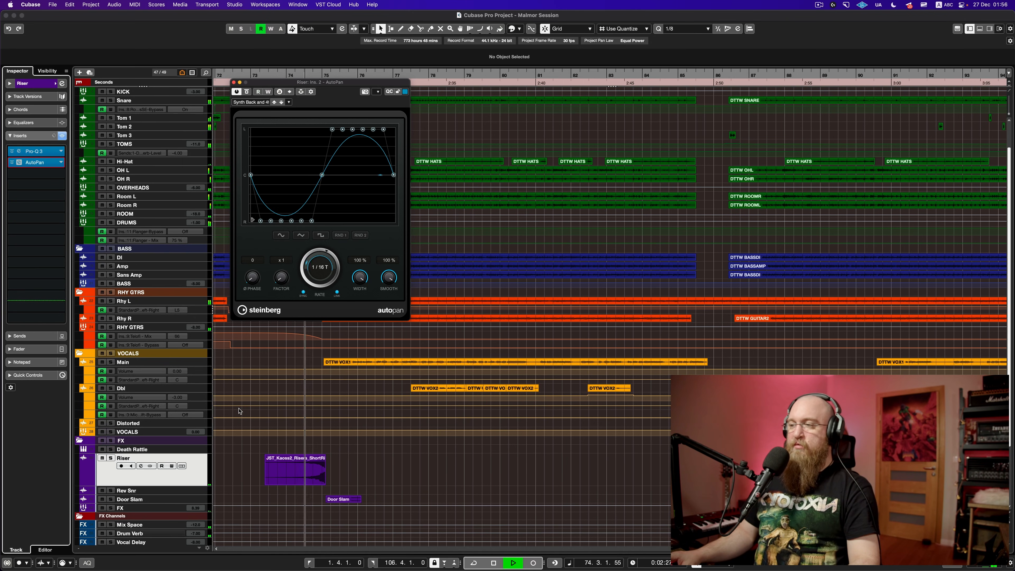
pyautogui.press('space')
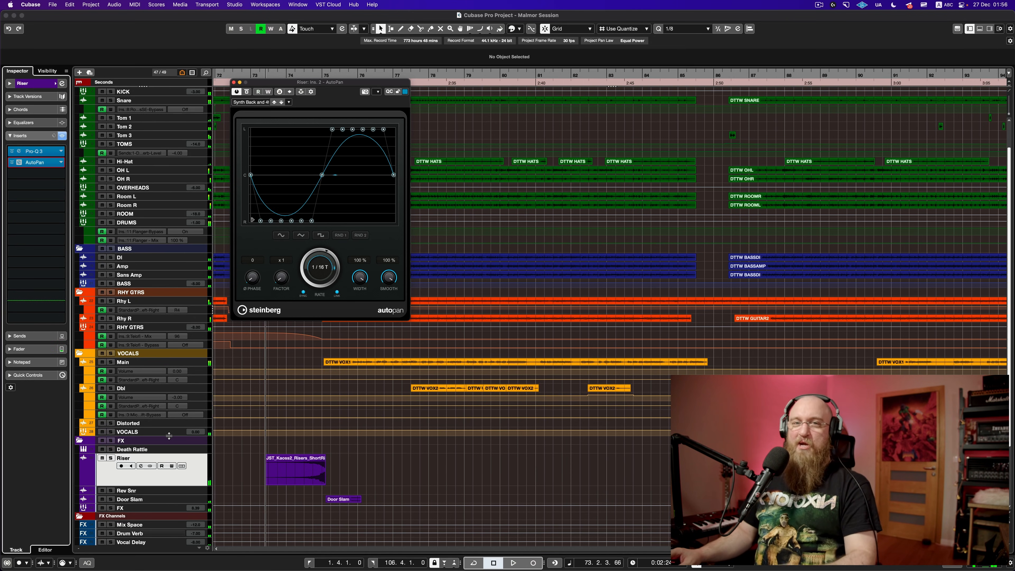
pyautogui.click(112, 458)
pyautogui.press('space')
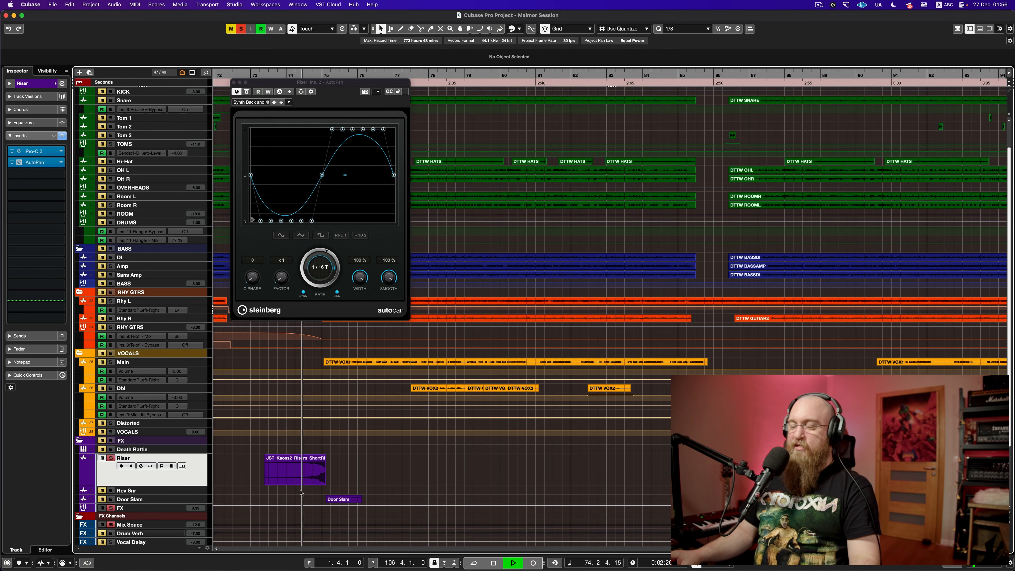
pyautogui.press('space')
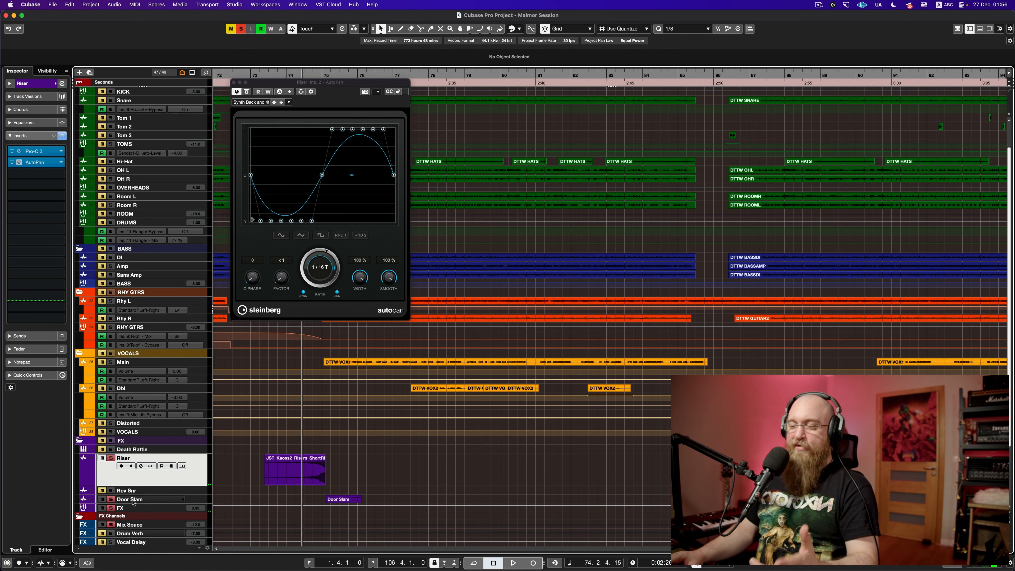
pyautogui.press('space')
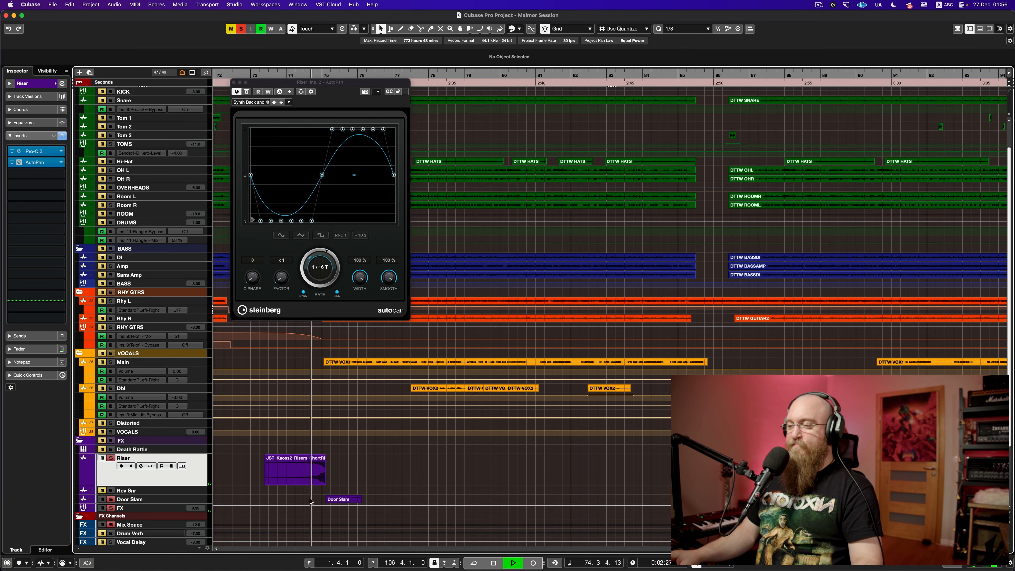
pyautogui.press('space')
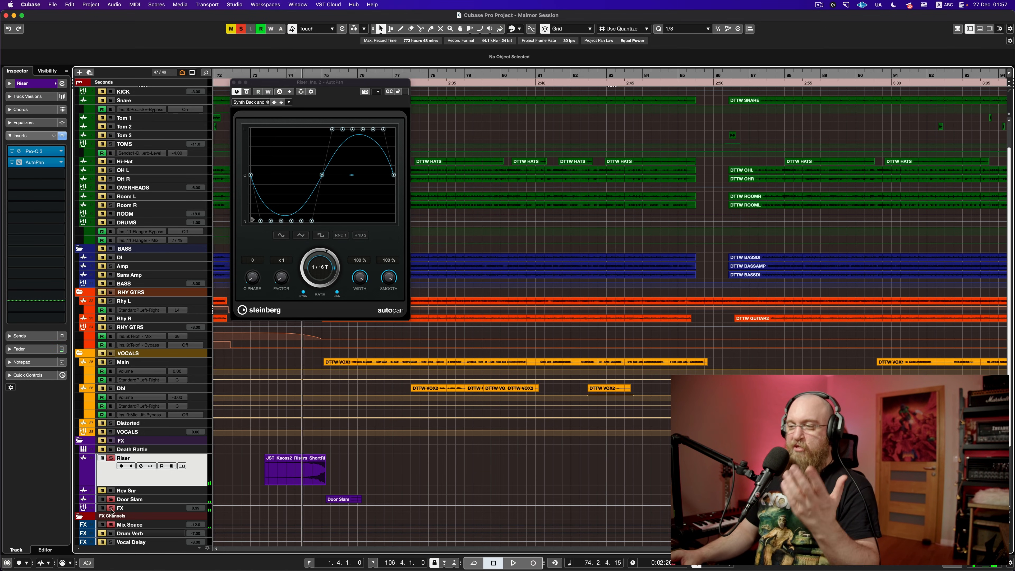
pyautogui.click(111, 458)
pyautogui.click(235, 83)
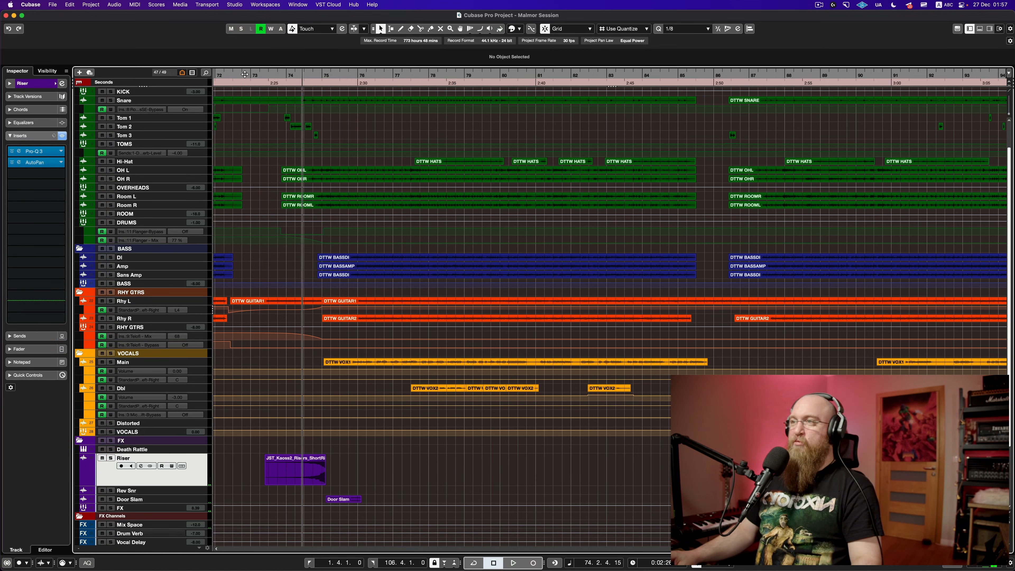
# Step: Play from bar 72.4 while shrinking the Riser track back to normal height
pyautogui.click(246, 75)
pyautogui.press('space')
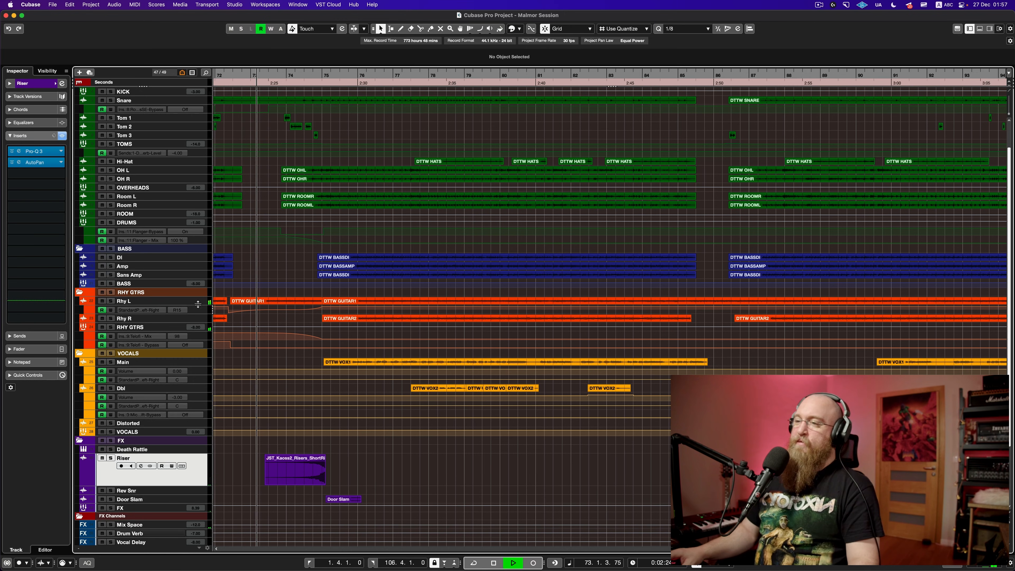
pyautogui.moveTo(199, 486); pyautogui.dragTo(199, 461)
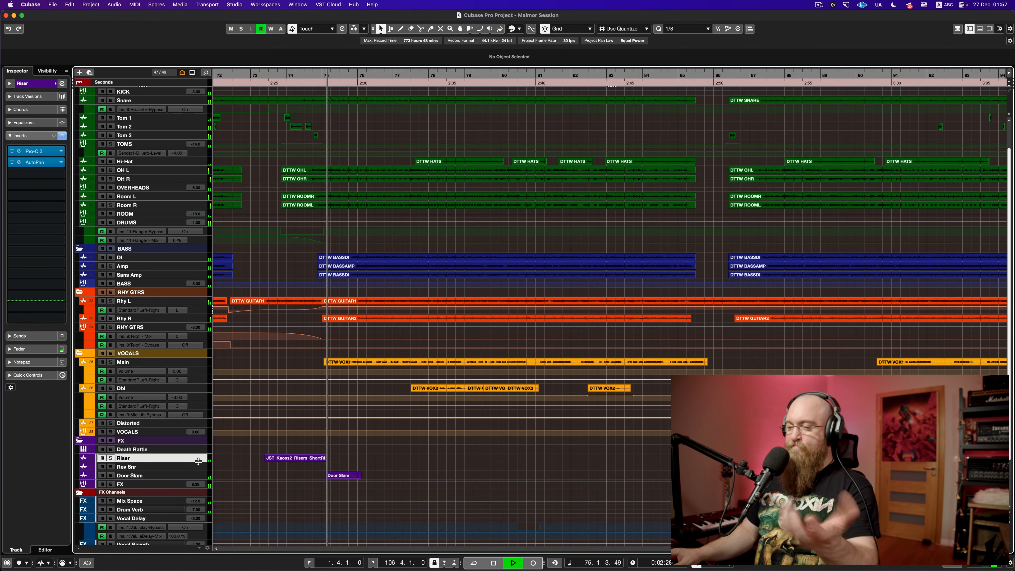
pyautogui.press('space')
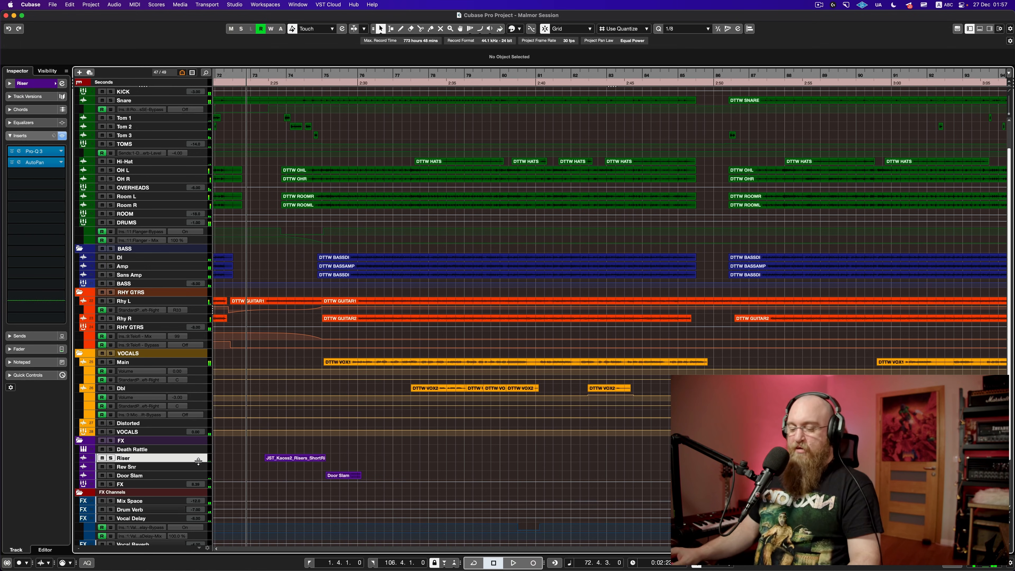
pyautogui.scroll(-1, 261, 452)
pyautogui.scroll(-3, 260, 452)
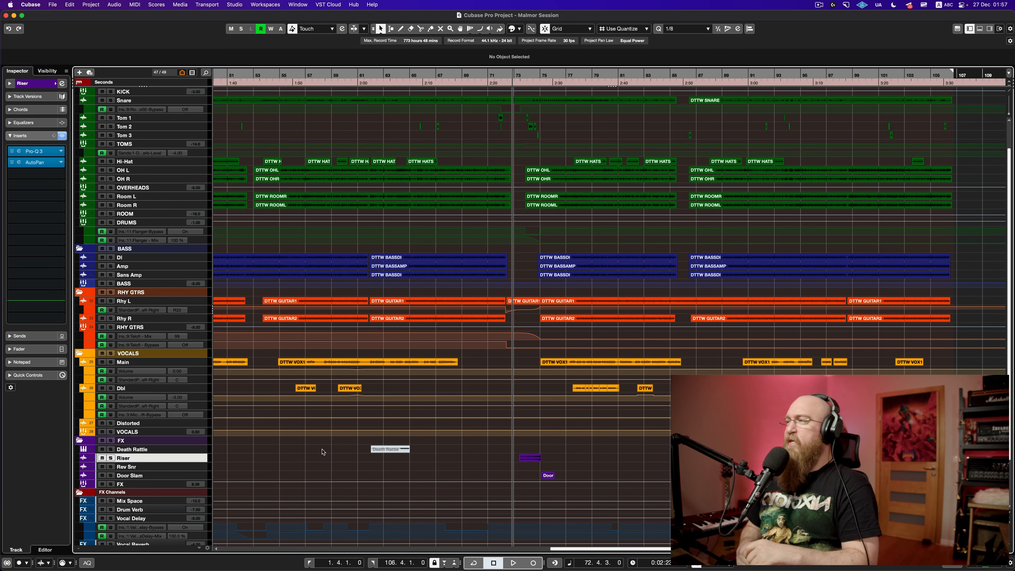
# Step: Save the project with Cmd+S and select the Vocal Delay track
pyautogui.press('super+s')
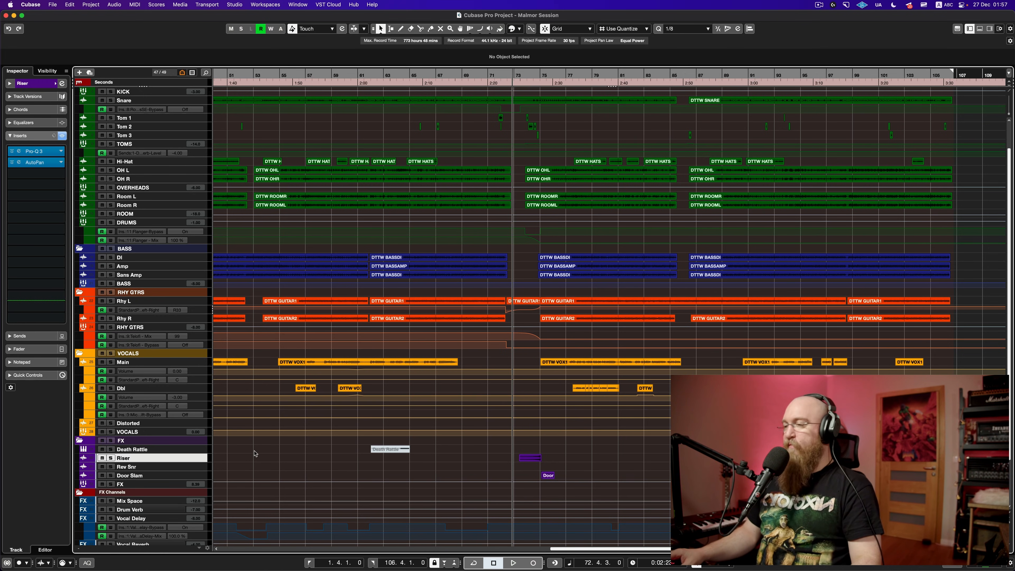
pyautogui.scroll(-2, 206, 507)
pyautogui.click(207, 507)
# Step: Enlarge the Vocal Delay track's automation lanes and fit the whole project in view
pyautogui.moveTo(205, 512); pyautogui.dragTo(204, 518)
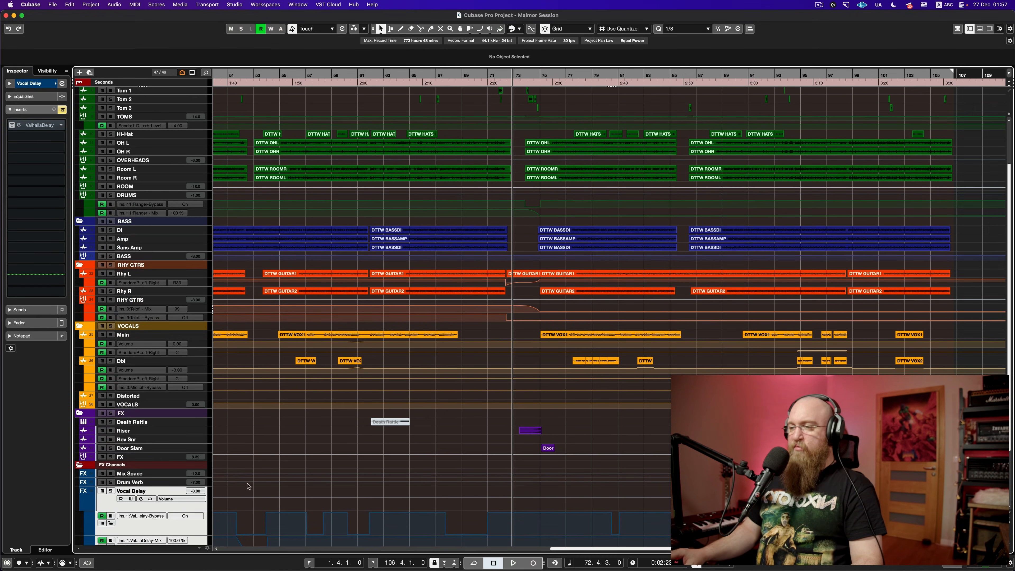
pyautogui.scroll(-5, 203, 452)
pyautogui.moveTo(199, 472); pyautogui.dragTo(200, 476)
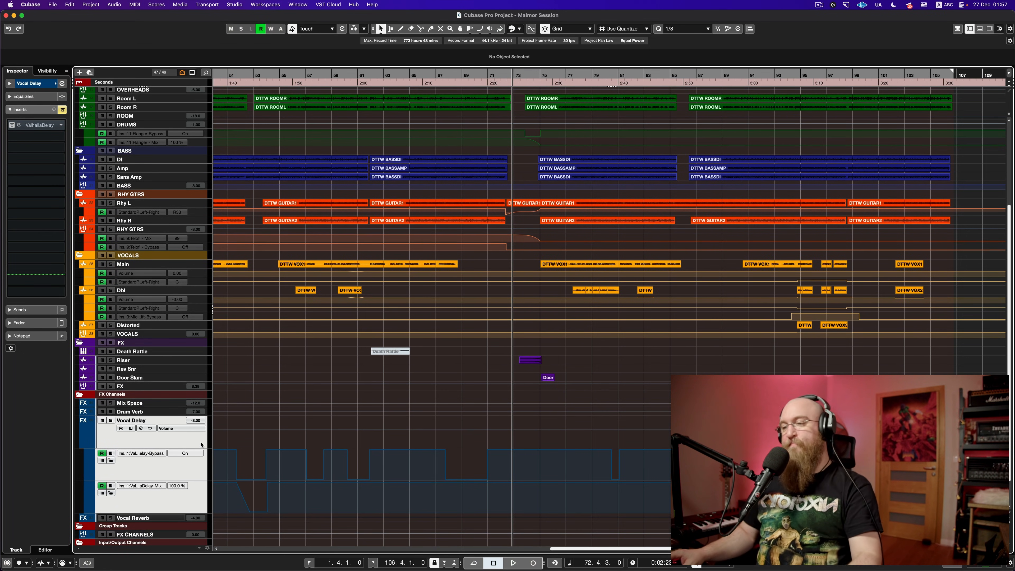
pyautogui.hotkey('shift', 'f')
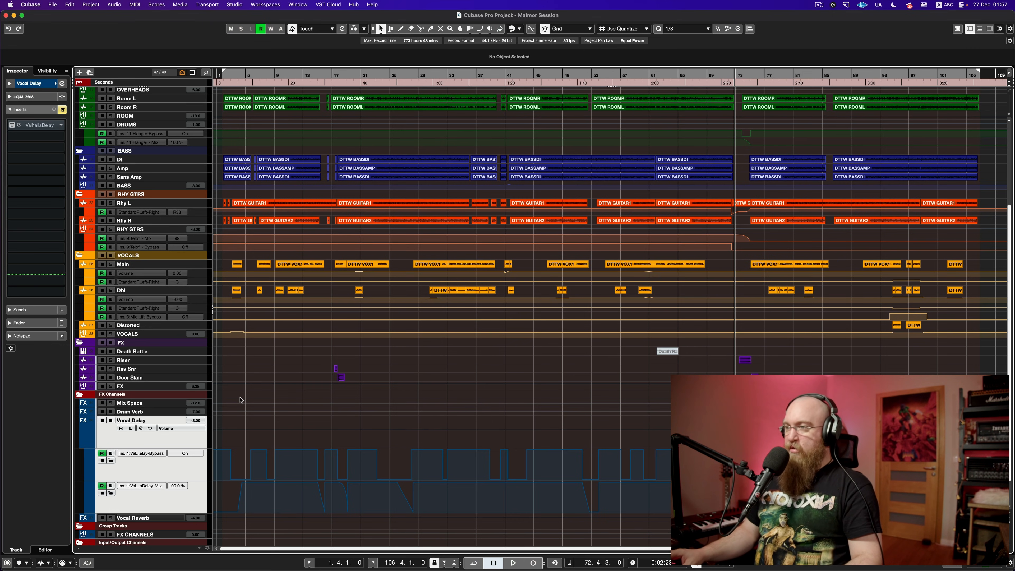
# Step: Solo Vocal Delay and play the delay section from near the song start
pyautogui.press('s')
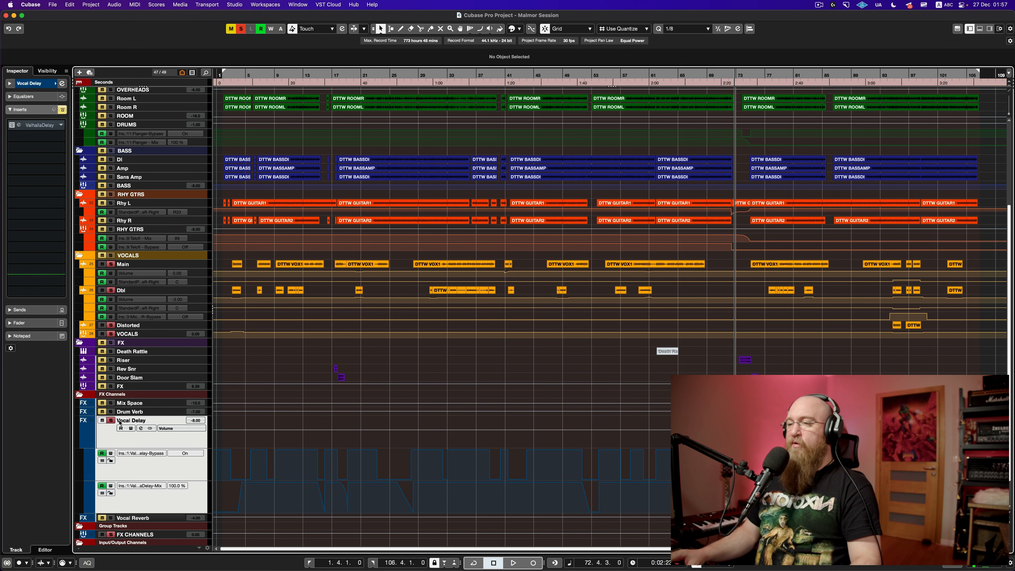
pyautogui.click(229, 438)
pyautogui.press('space')
pyautogui.scroll(6, 231, 440)
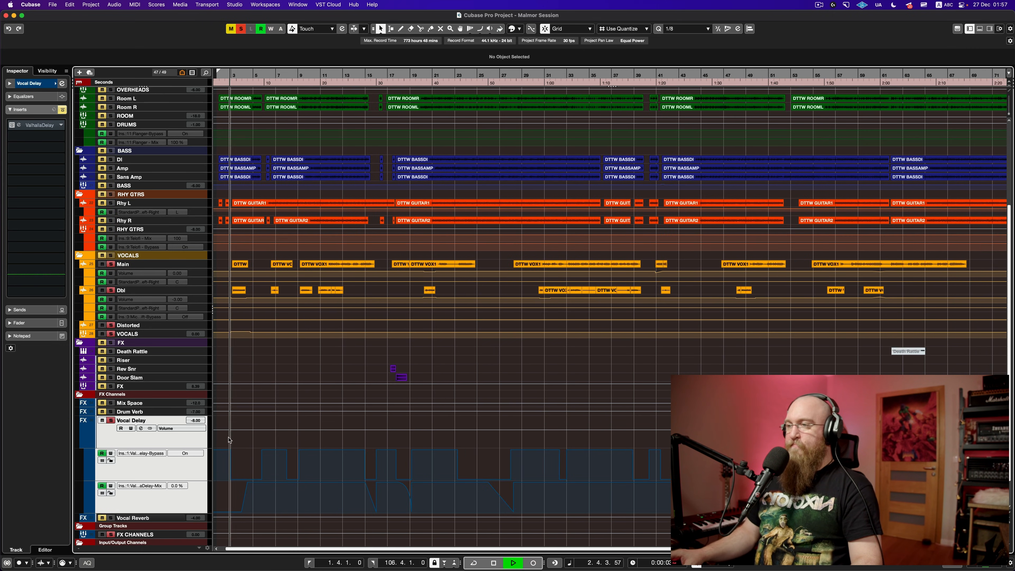
pyautogui.scroll(2, 232, 440)
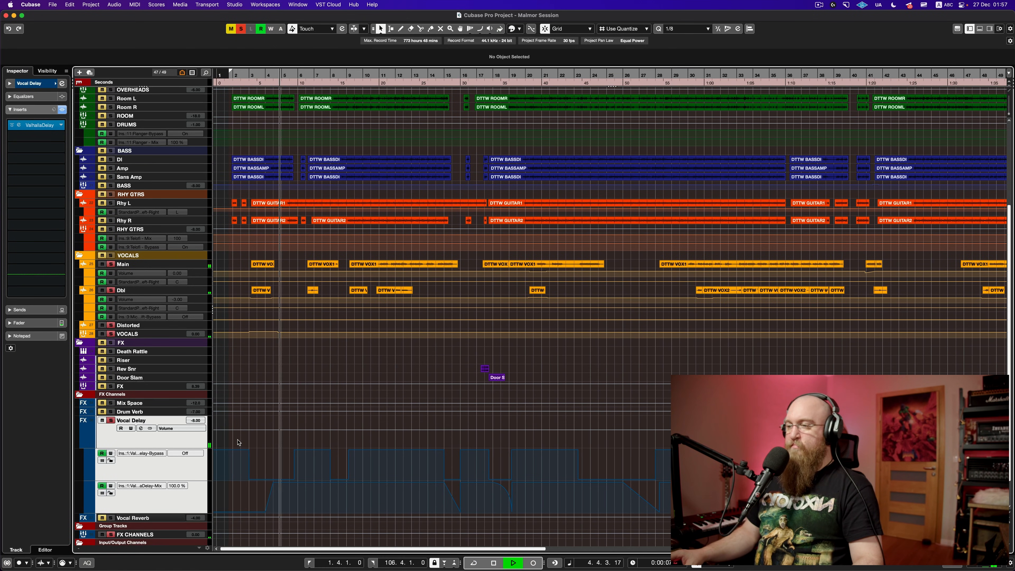
pyautogui.press('space')
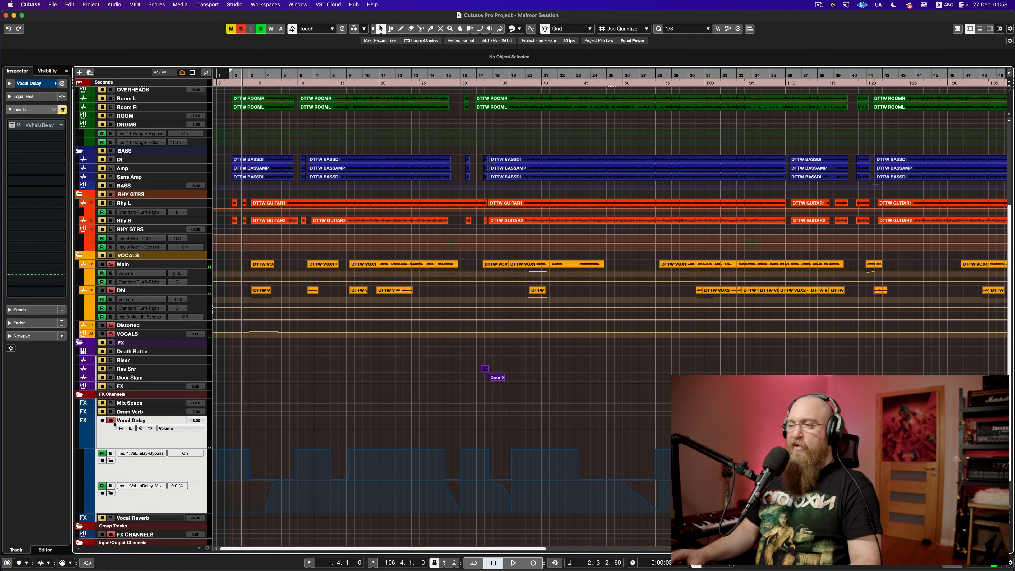
# Step: Unsolo Vocal Delay and replay the section from bar 2 within the full mix
pyautogui.click(111, 420)
pyautogui.press('space')
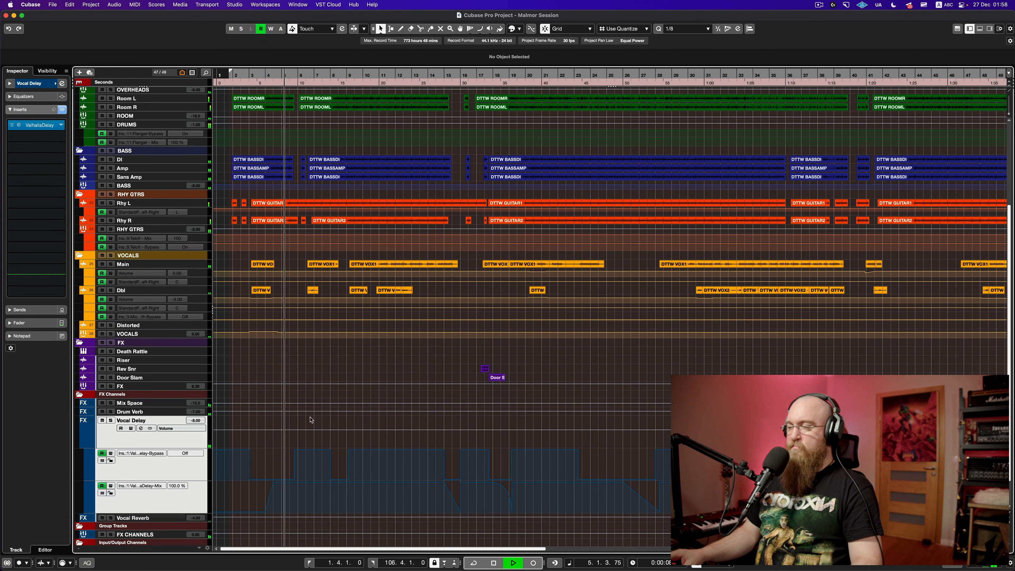
pyautogui.press('space')
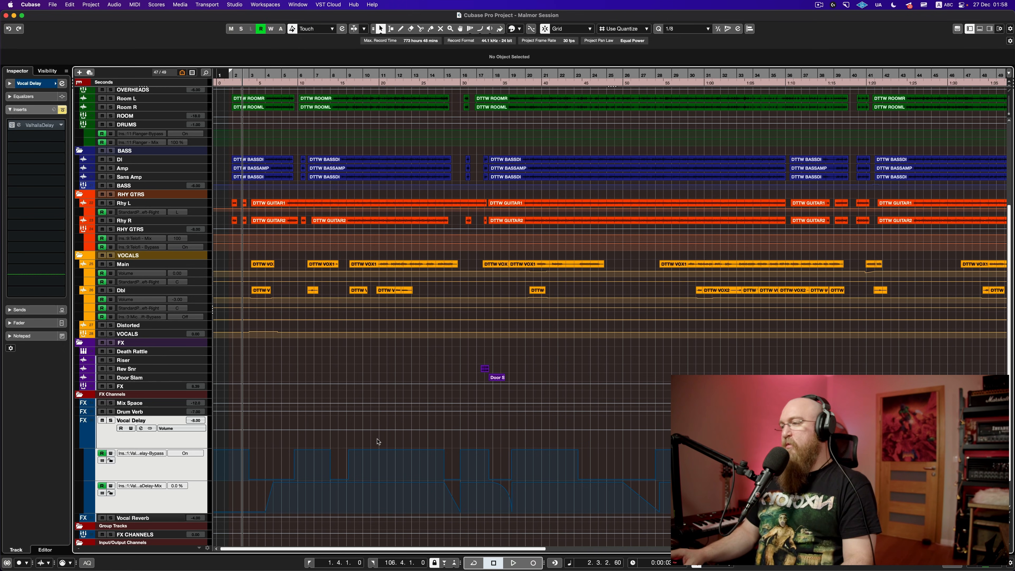
pyautogui.hscroll(10, 395, 440)
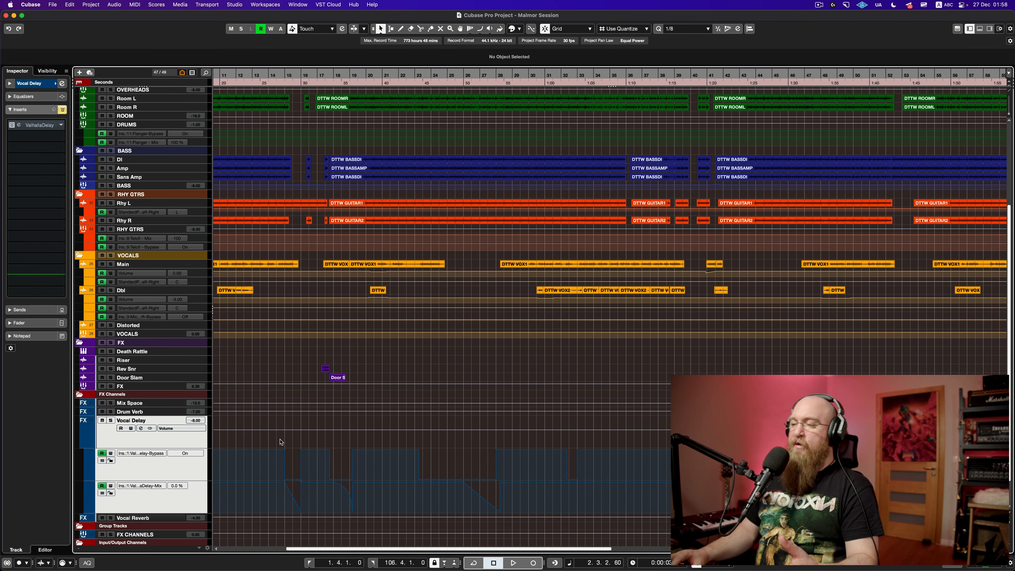
pyautogui.click(281, 441)
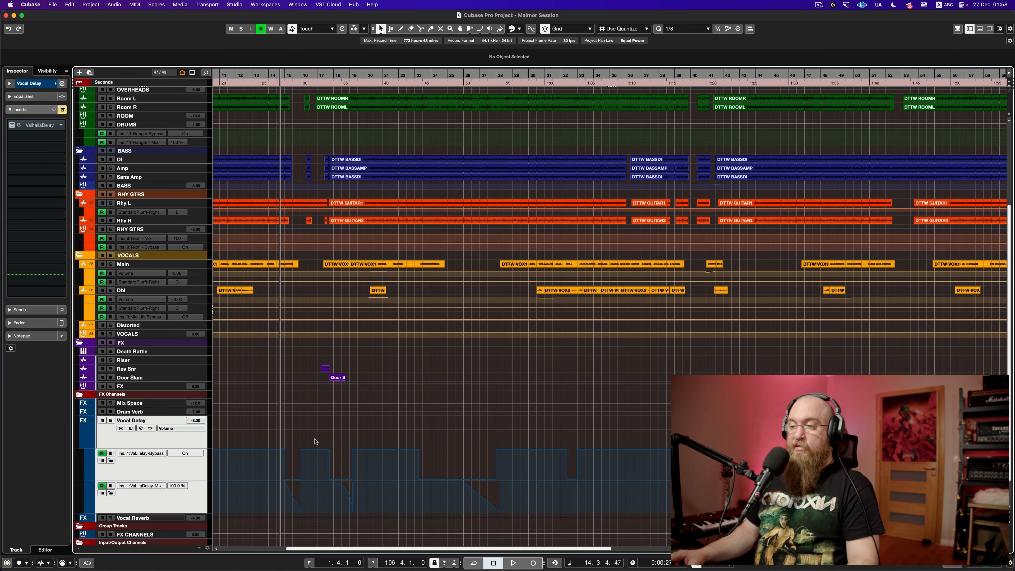
pyautogui.press('space')
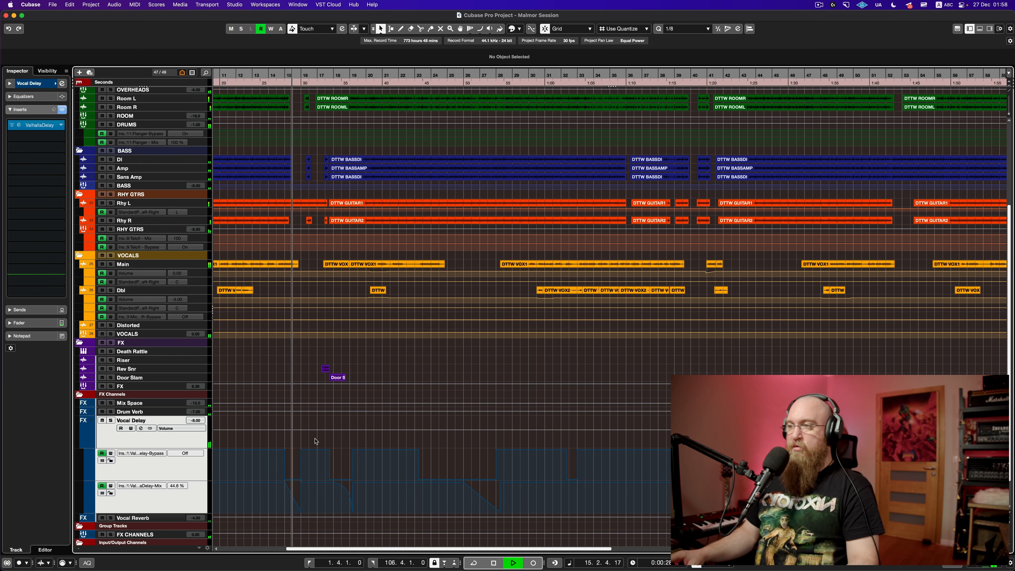
pyautogui.press('space')
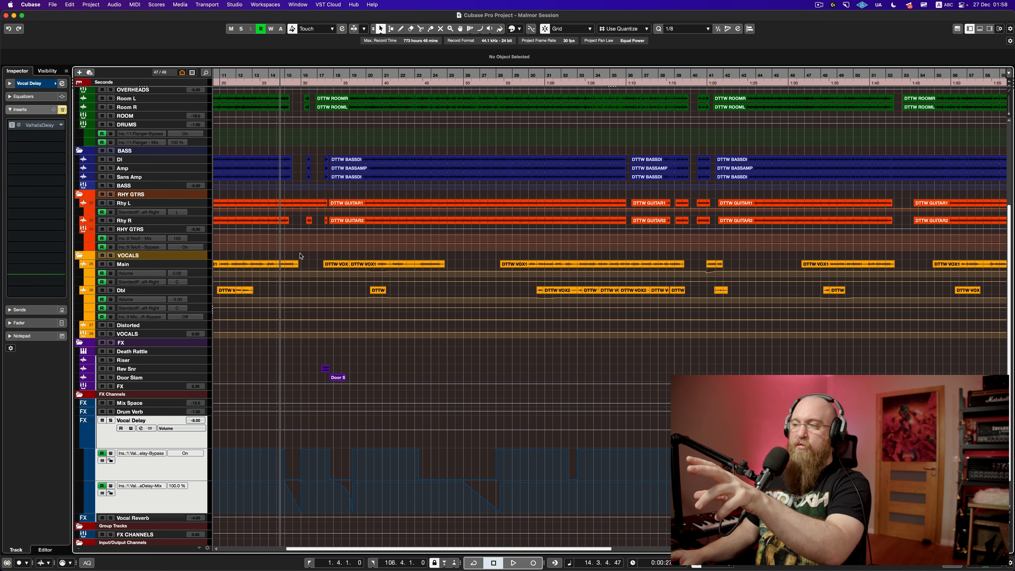
pyautogui.press('space')
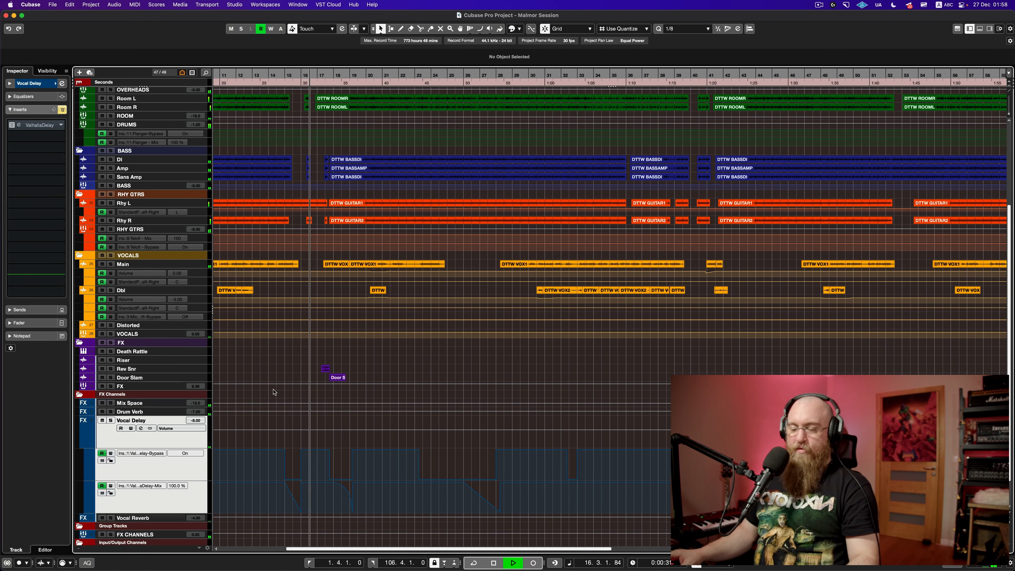
pyautogui.press('space')
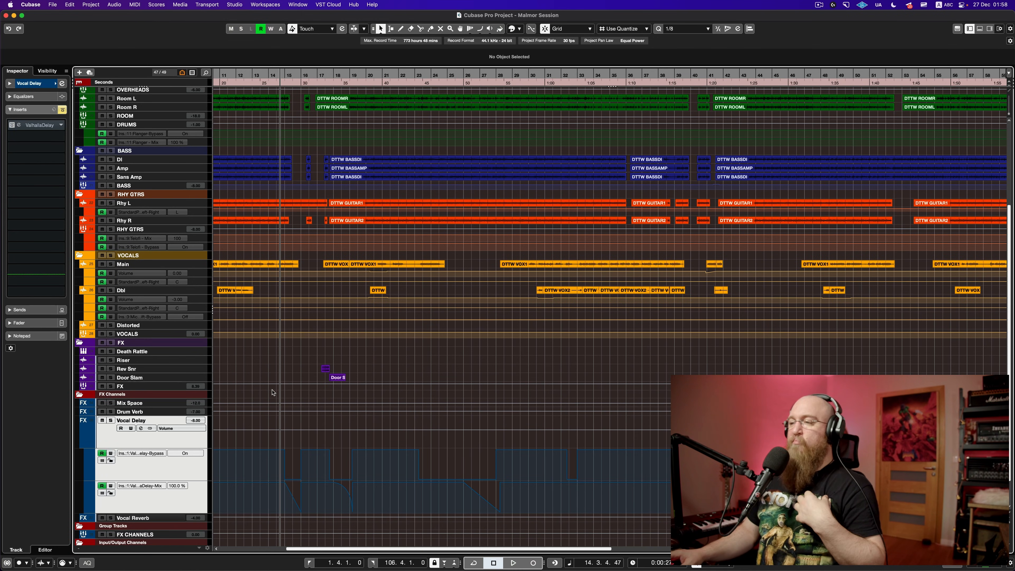
pyautogui.click(318, 353)
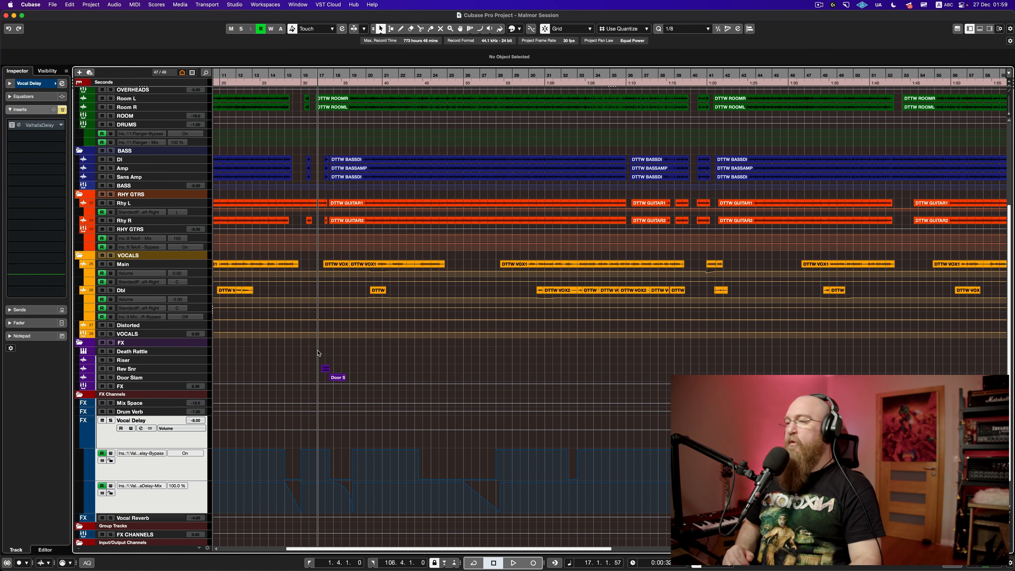
pyautogui.press('space')
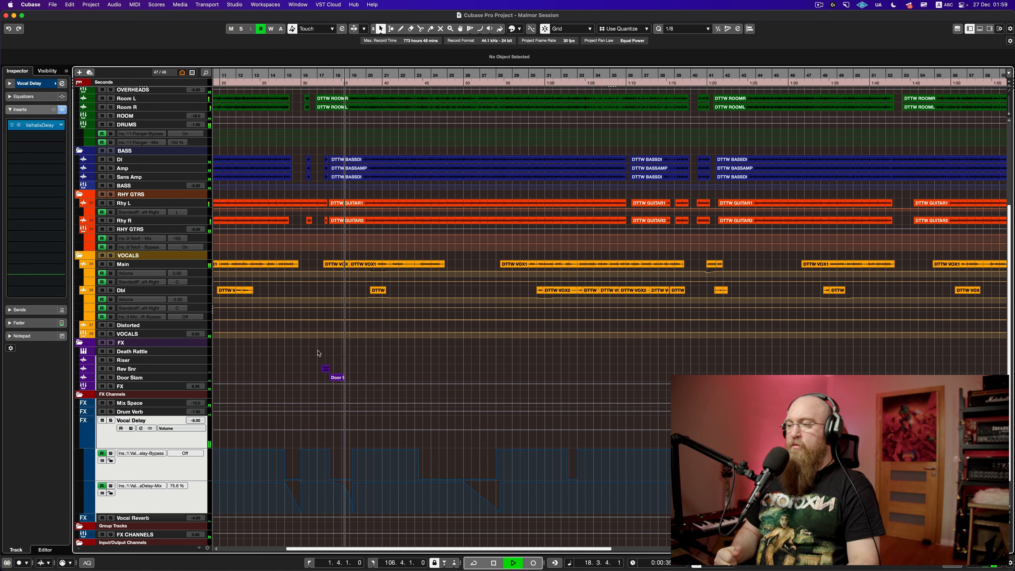
pyautogui.press('space')
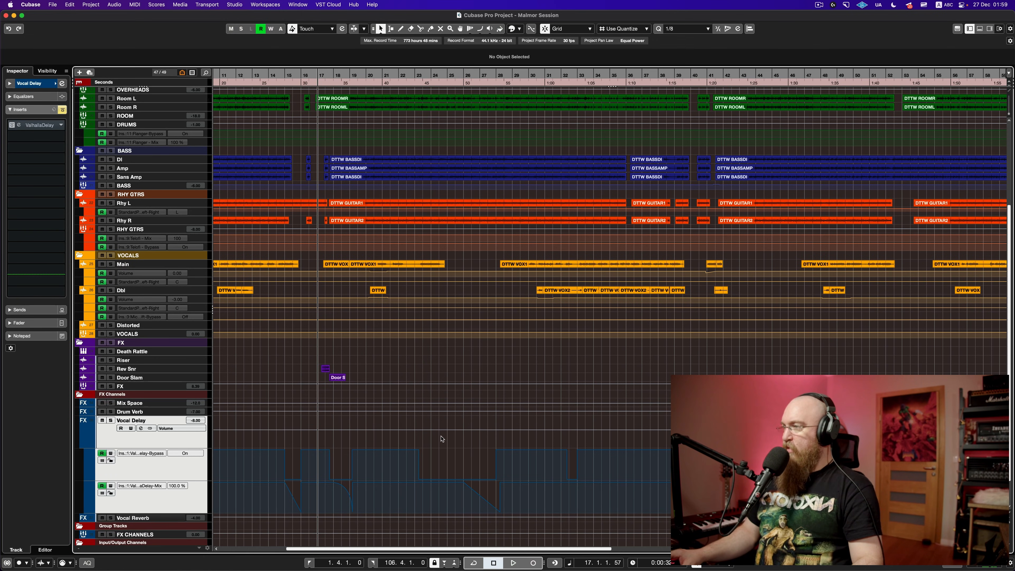
pyautogui.hscroll(-10, 443, 438)
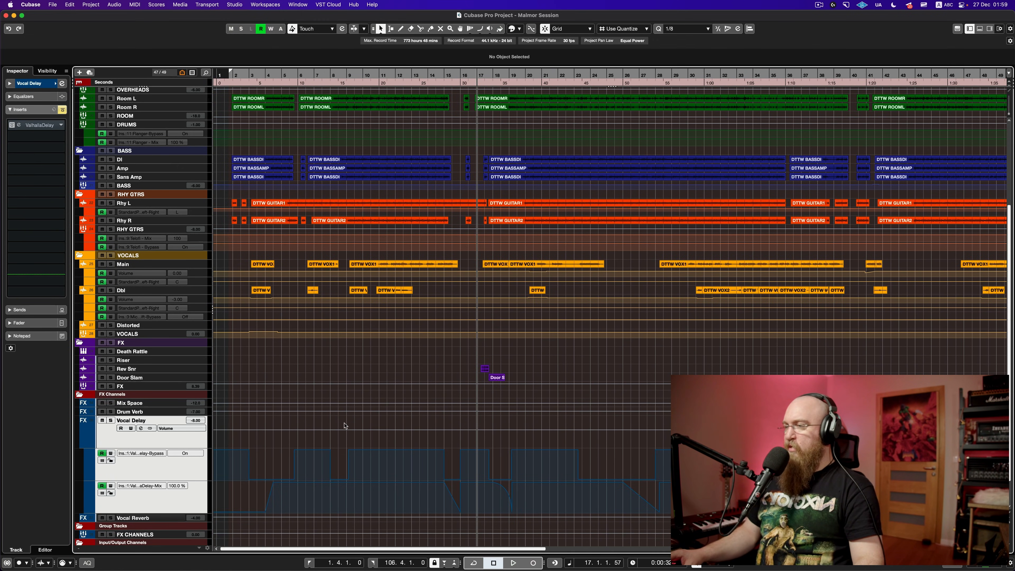
pyautogui.hscroll(20, 419, 432)
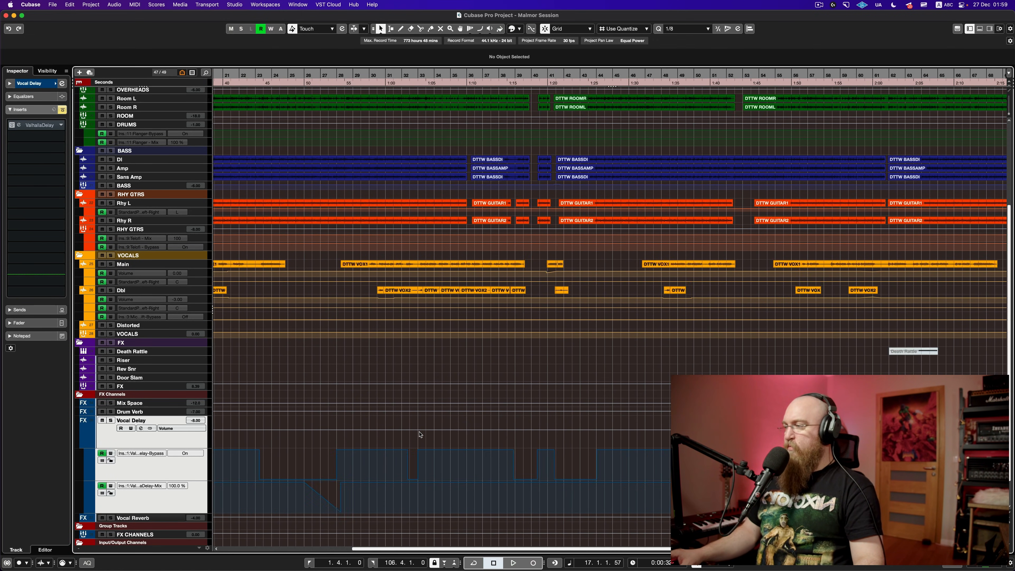
pyautogui.hscroll(10, 419, 435)
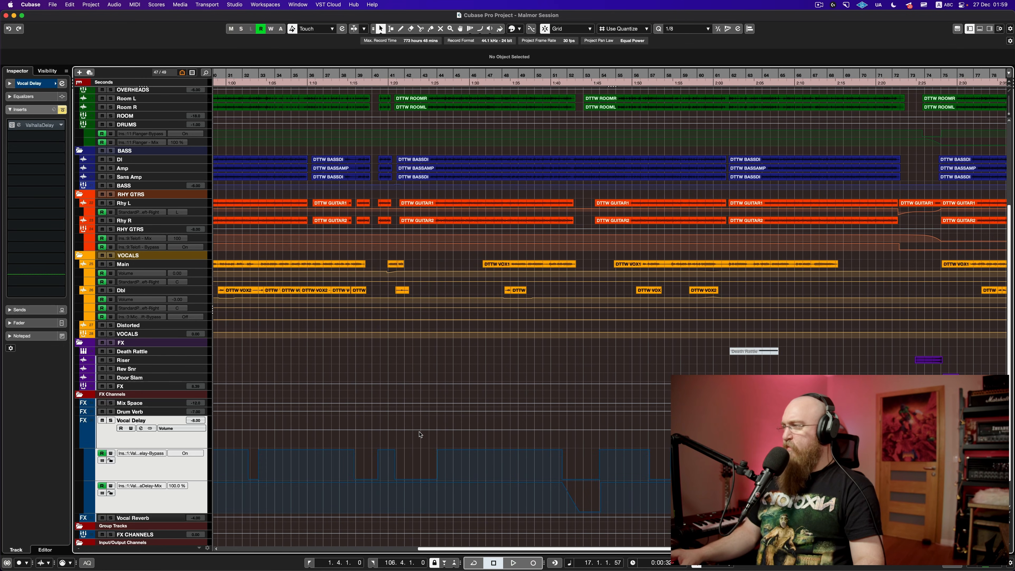
pyautogui.click(629, 442)
pyautogui.press('space')
pyautogui.hscroll(5, 660, 458)
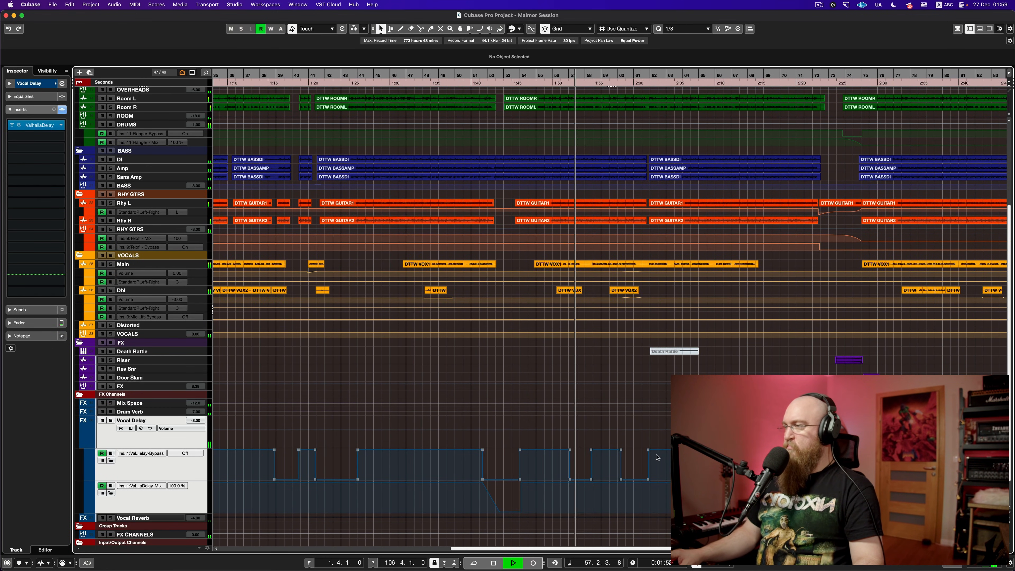
pyautogui.press('space')
pyautogui.hscroll(-10, 446, 422)
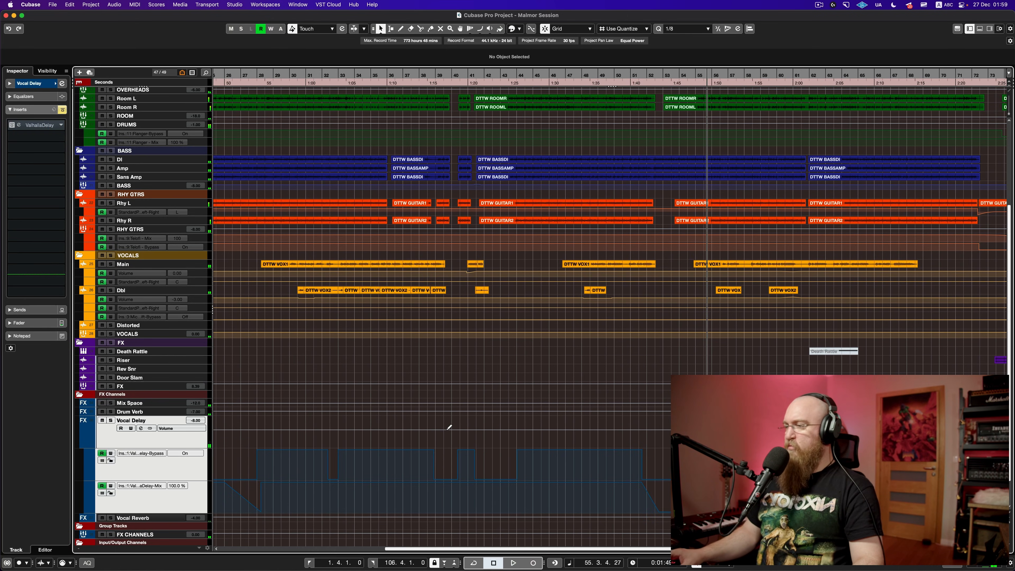
pyautogui.click(322, 436)
pyautogui.press('space')
pyautogui.scroll(3, 361, 436)
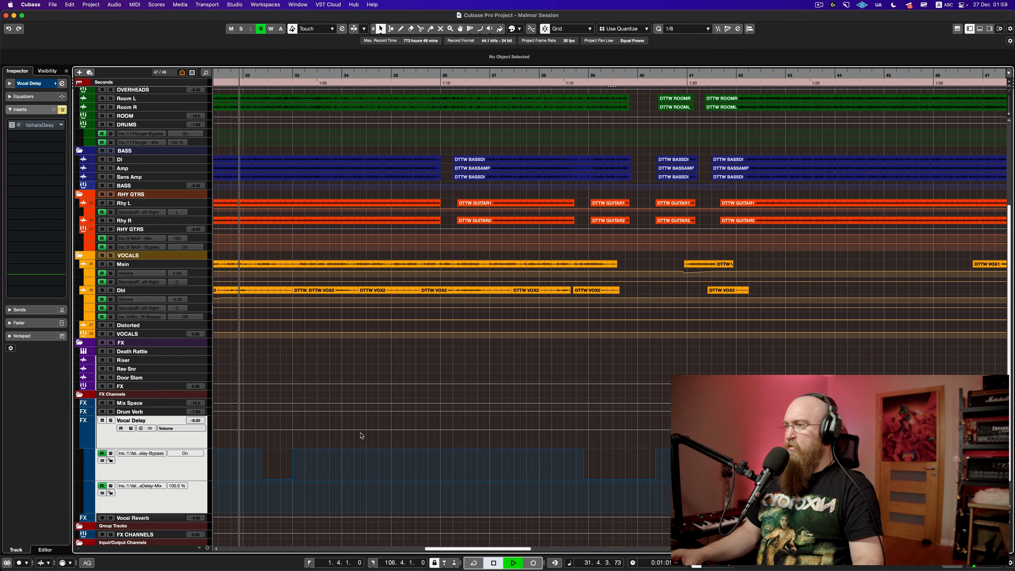
pyautogui.scroll(-3, 359, 436)
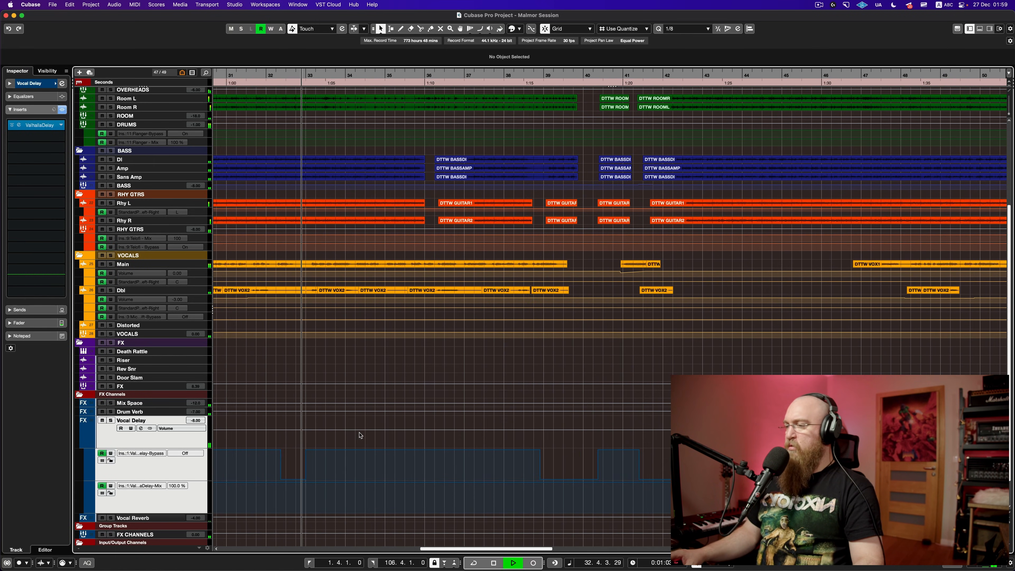
pyautogui.press('space')
pyautogui.click(111, 264)
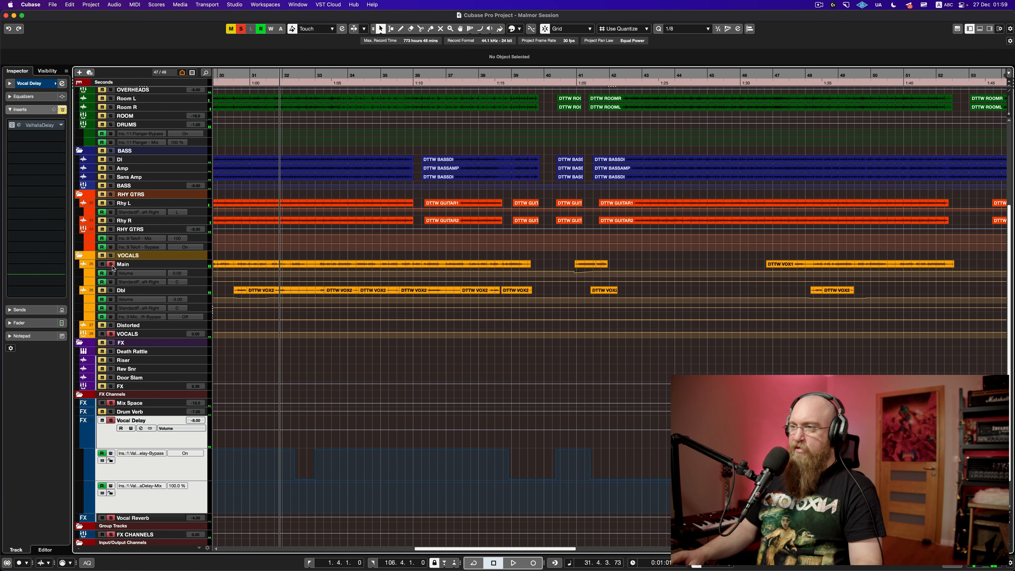
pyautogui.press('space')
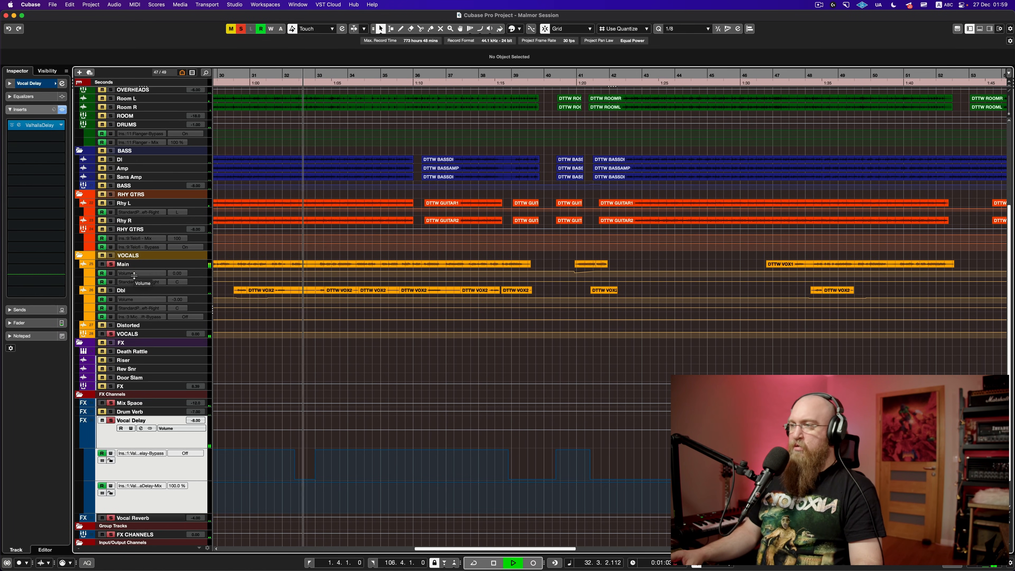
pyautogui.press('space')
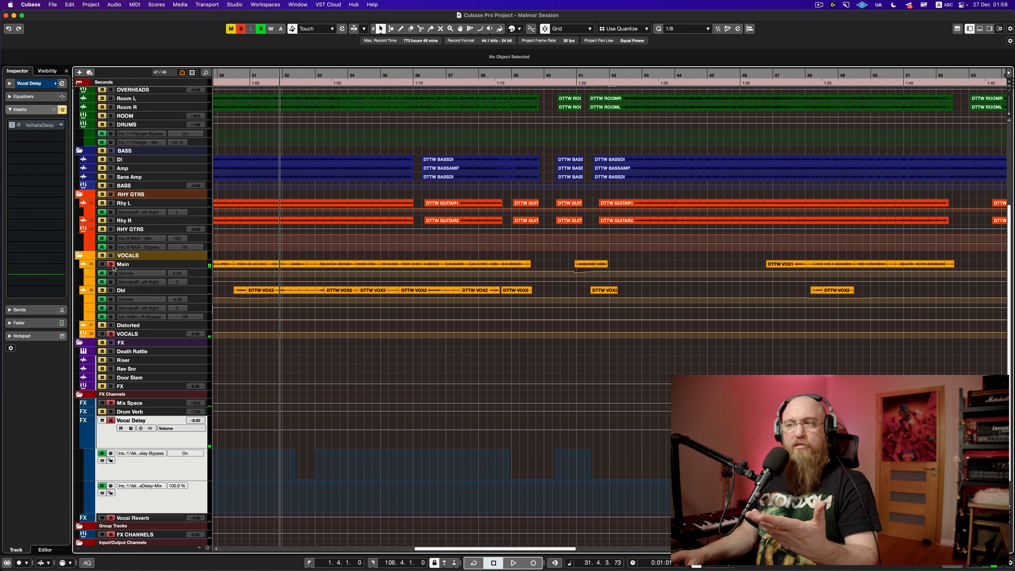
pyautogui.click(111, 264)
pyautogui.click(111, 264)
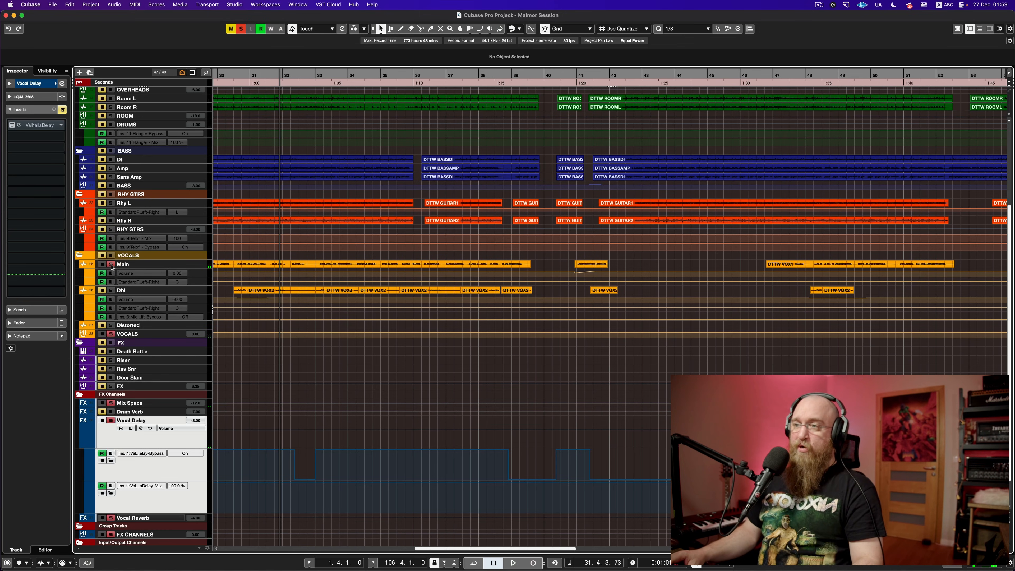
pyautogui.press('space')
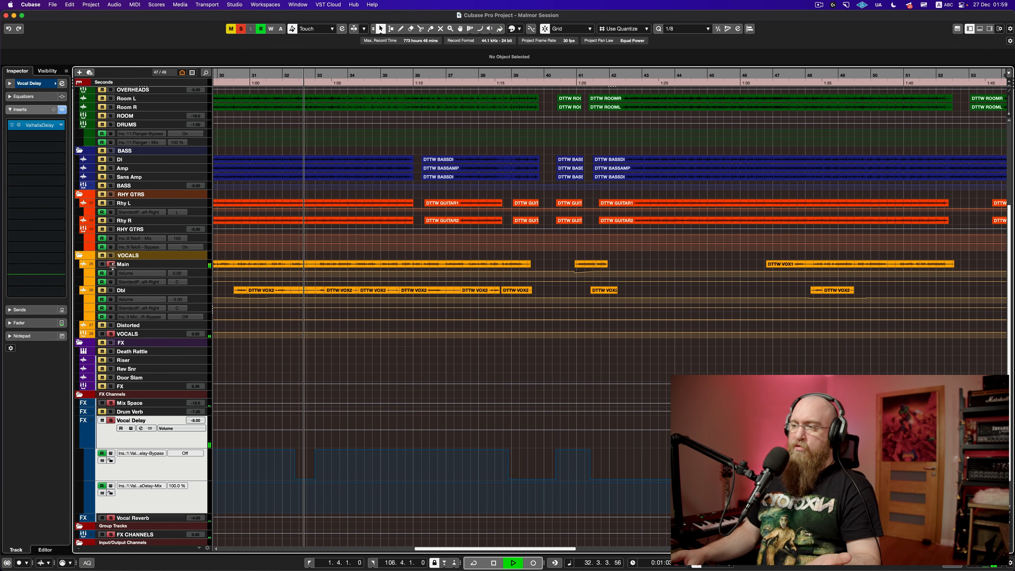
pyautogui.press('space')
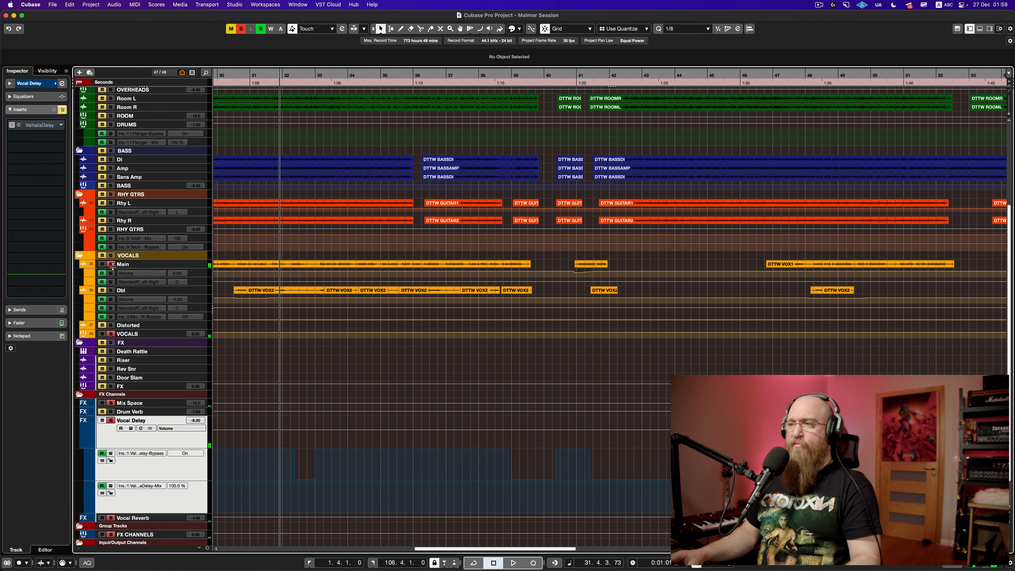
pyautogui.click(112, 266)
pyautogui.press('space')
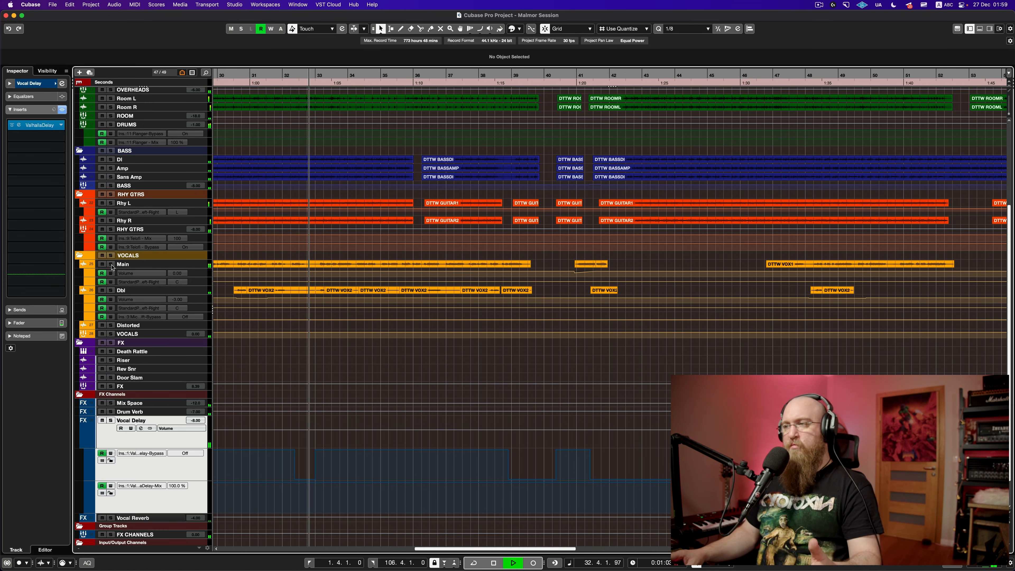
pyautogui.press('space')
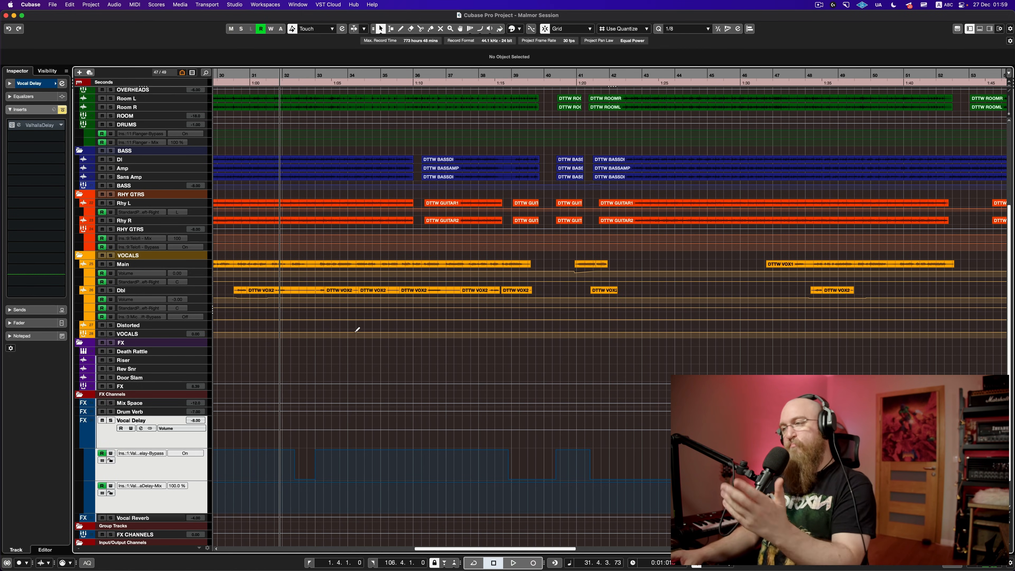
# Step: Save the project and scroll down the track list
pyautogui.press('super+s')
pyautogui.scroll(-4, 442, 358)
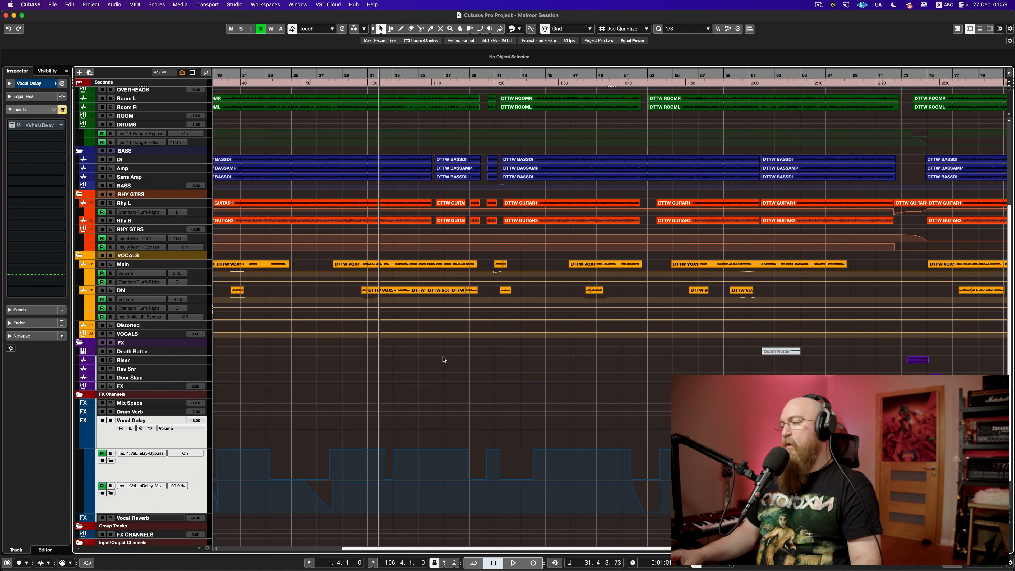
pyautogui.scroll(-1, 444, 360)
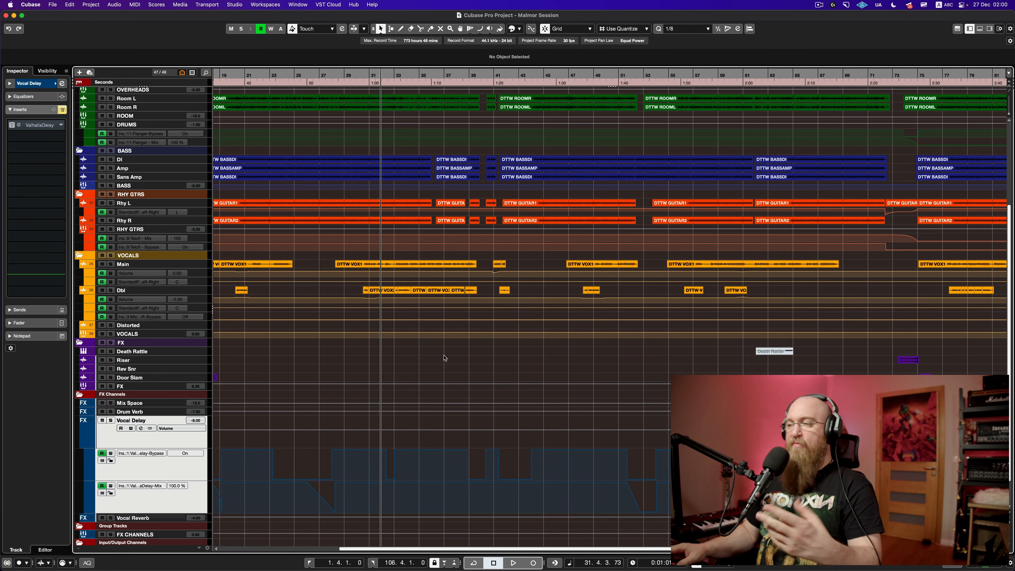
# Step: Zoom into bars 87–108, place the cursor at bar 94, and select the Main vocal track
pyautogui.hscroll(10, 453, 361)
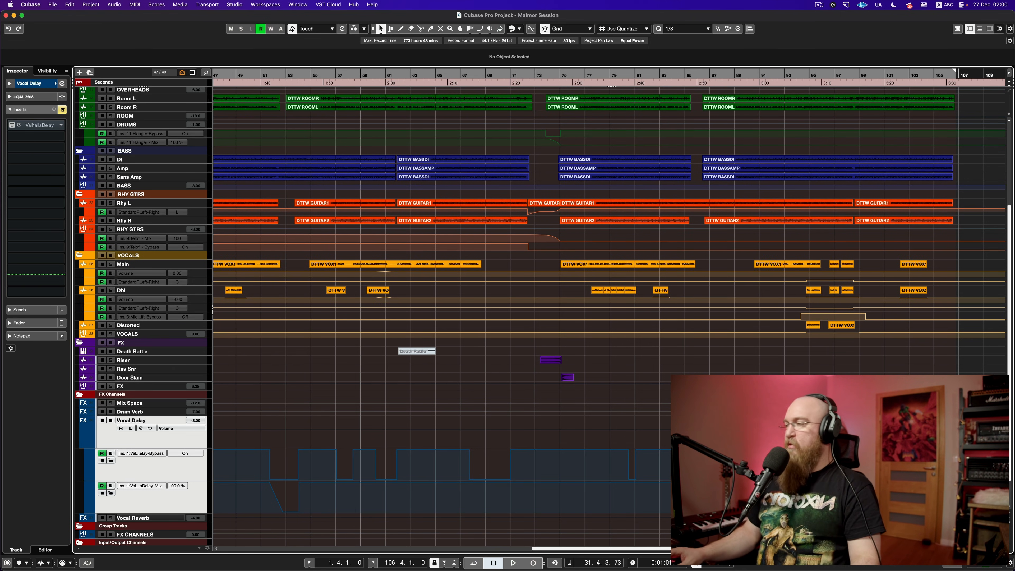
pyautogui.scroll(10, 803, 375)
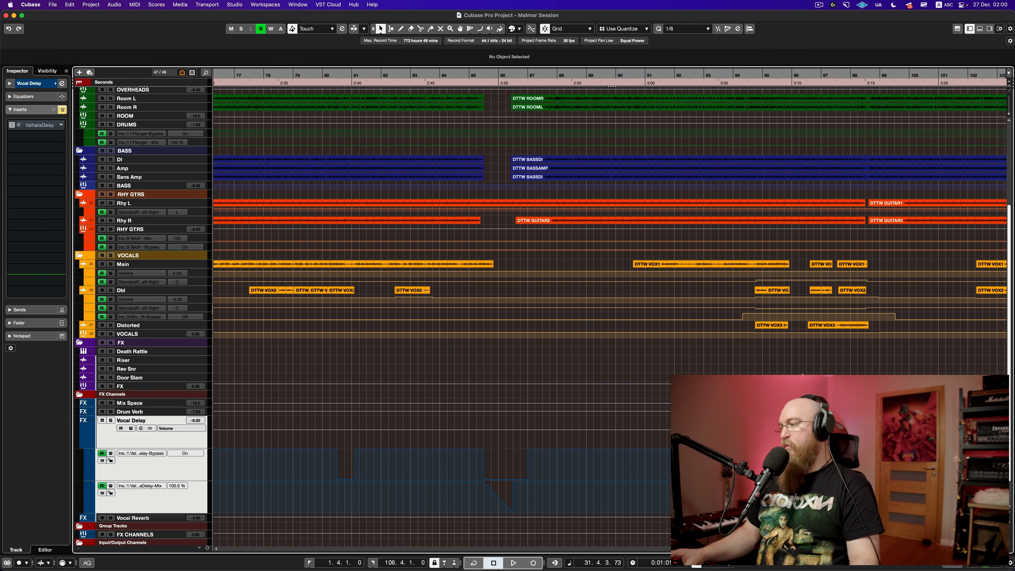
pyautogui.hscroll(10, 803, 374)
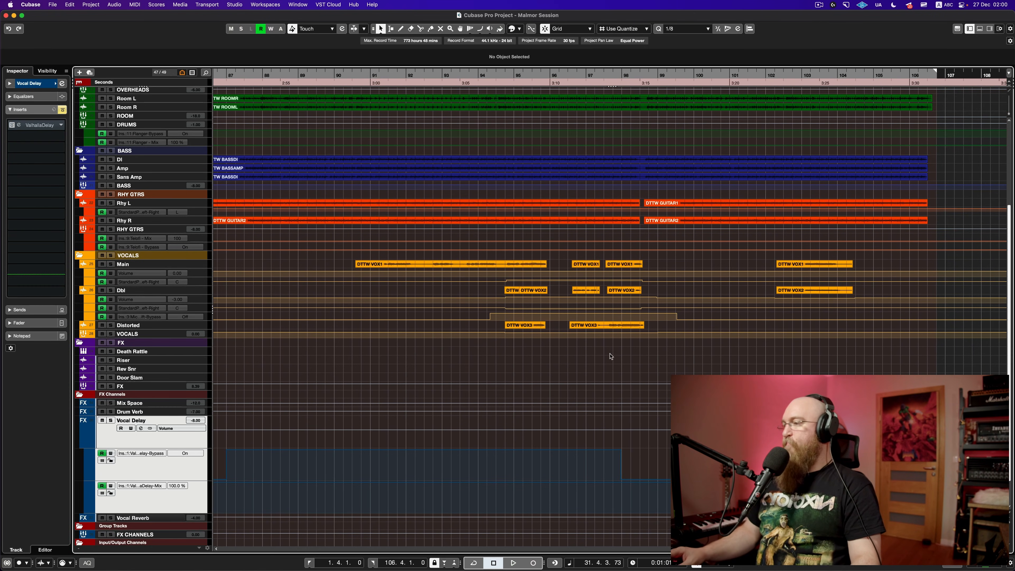
pyautogui.click(503, 367)
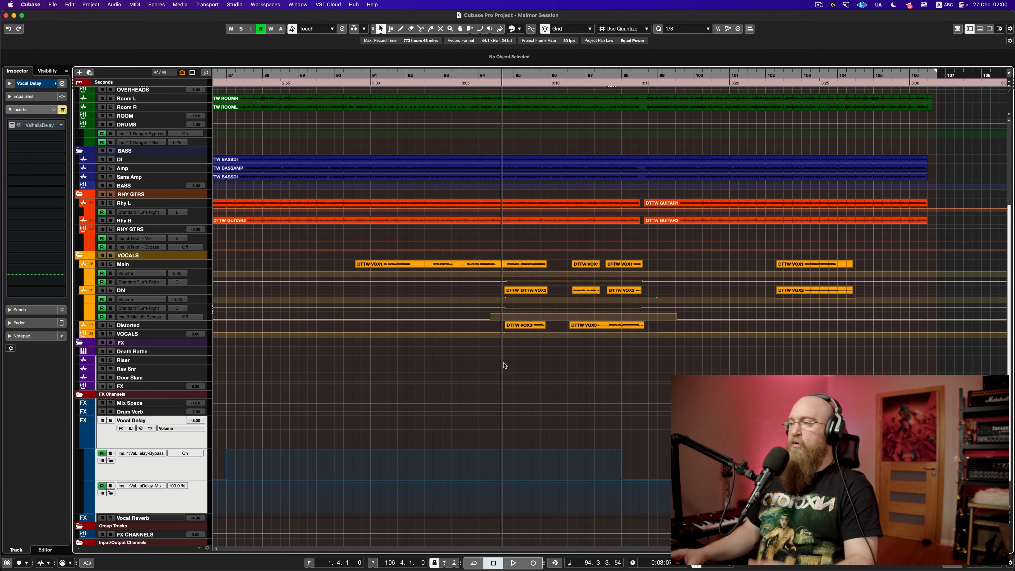
pyautogui.click(203, 266)
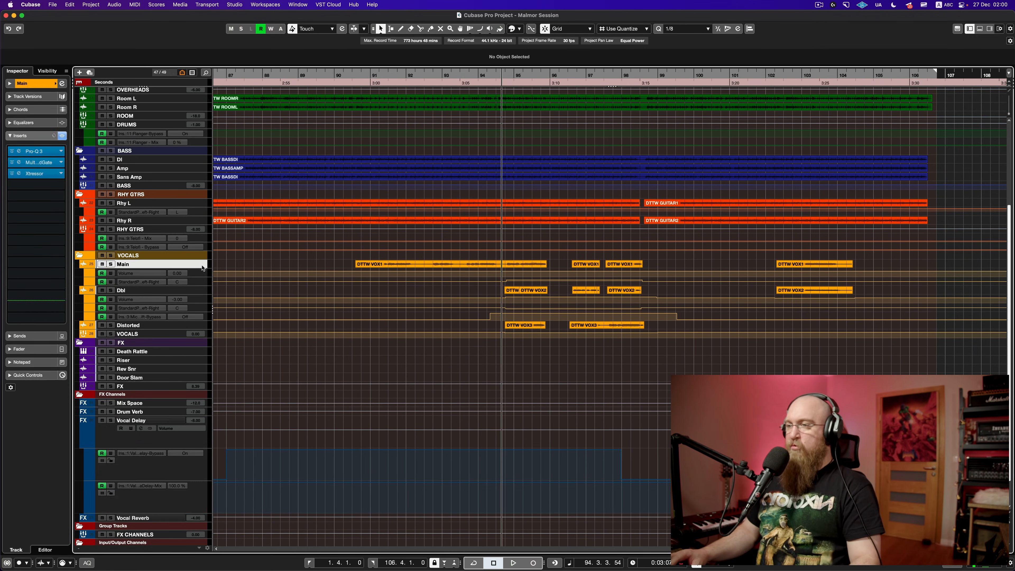
# Step: Select the vocal tracks from Main through VOCALS and make them taller
pyautogui.keyDown('shift'); pyautogui.click(205, 289); pyautogui.keyUp('shift')
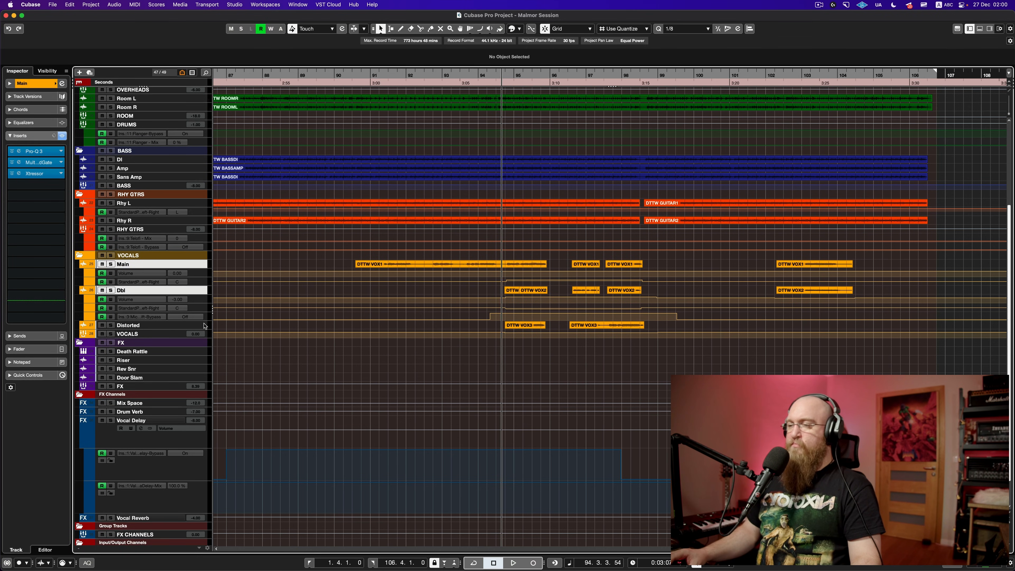
pyautogui.keyDown('shift'); pyautogui.click(166, 333); pyautogui.keyUp('shift')
pyautogui.moveTo(172, 329)
pyautogui.mouseDown()
pyautogui.moveTo(172, 357)
pyautogui.moveTo(172, 317)
pyautogui.mouseUp()
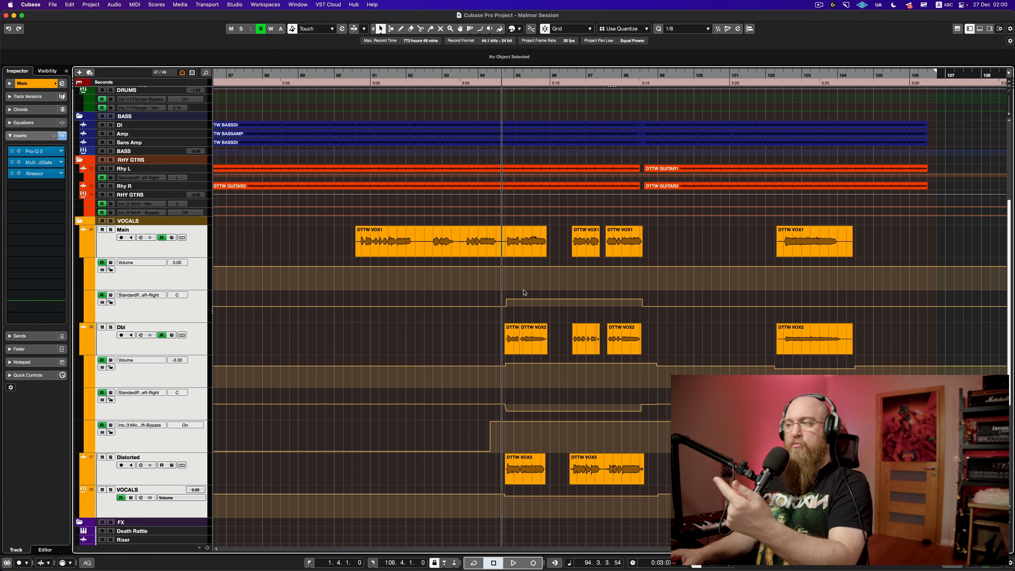
pyautogui.scroll(-5, 524, 292)
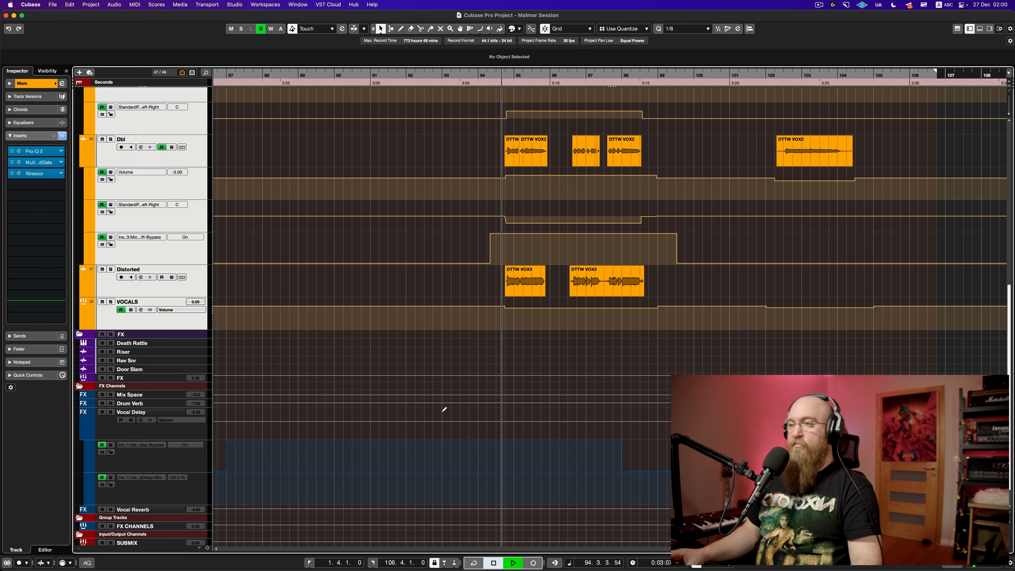
pyautogui.scroll(2, 524, 417)
# Step: Audition the soloed VOCALS folder, then clear all solos and play the full mix
pyautogui.click(111, 119)
pyautogui.press('space')
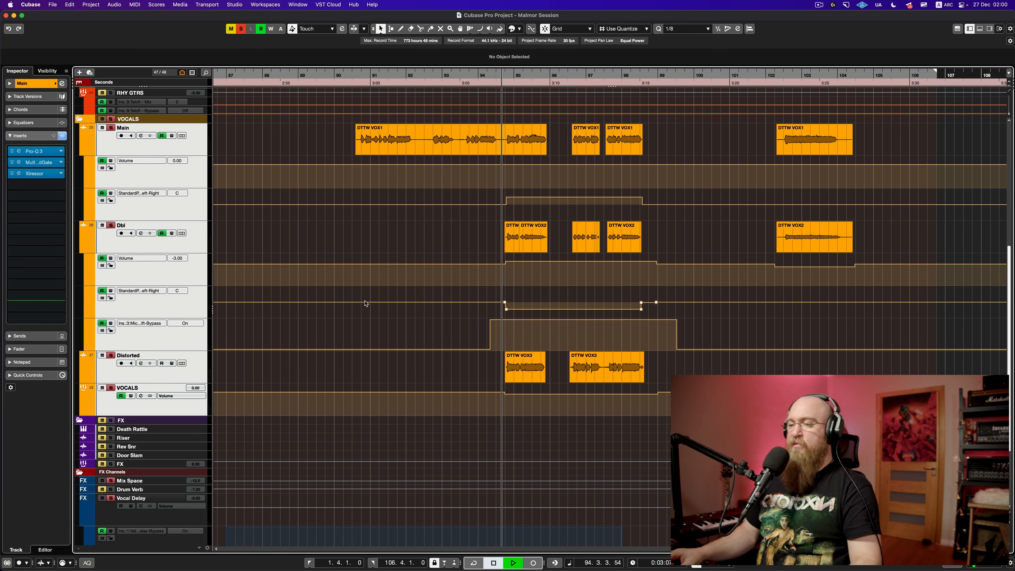
pyautogui.scroll(-1, 365, 305)
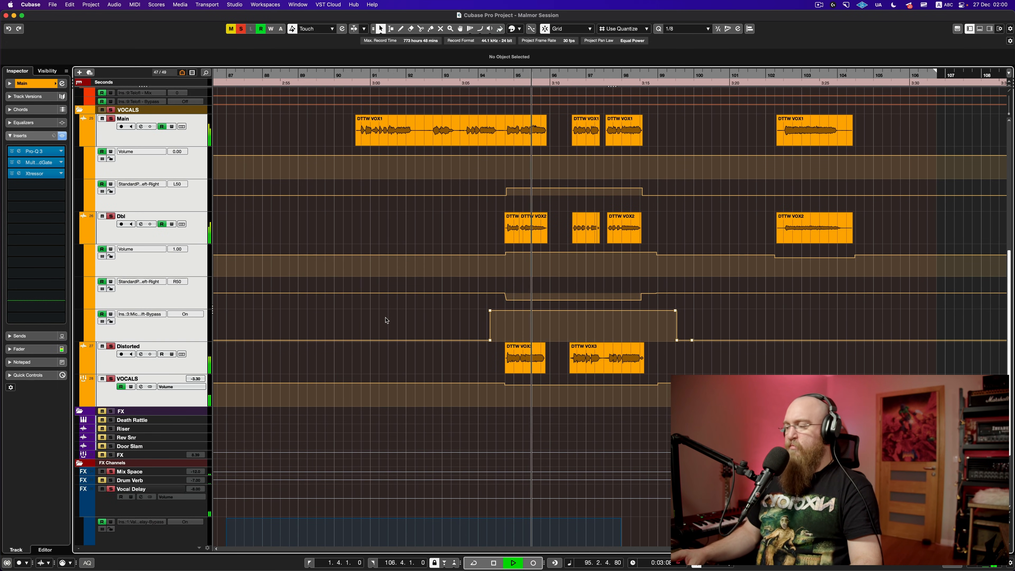
pyautogui.scroll(-2, 387, 318)
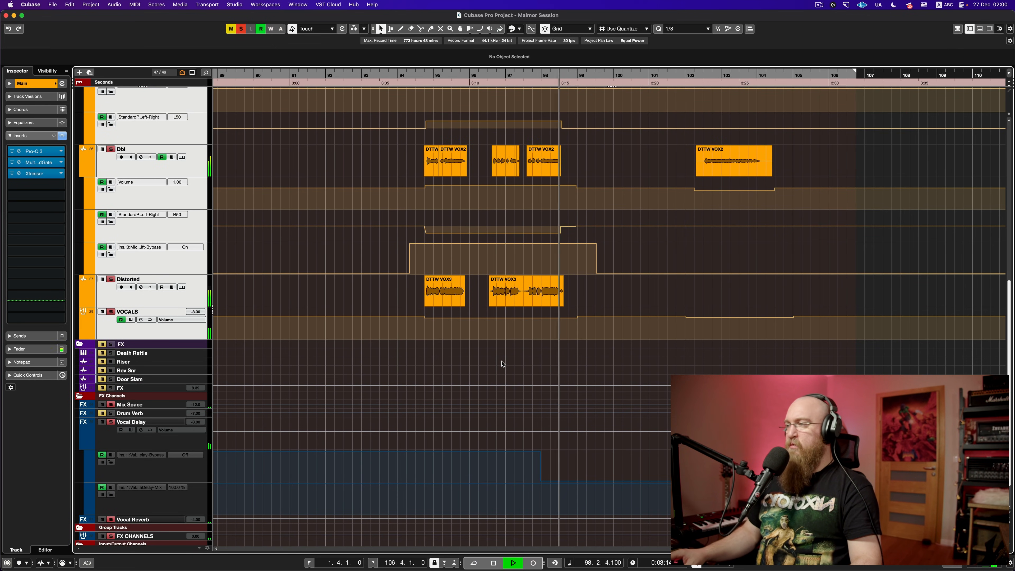
pyautogui.press('space')
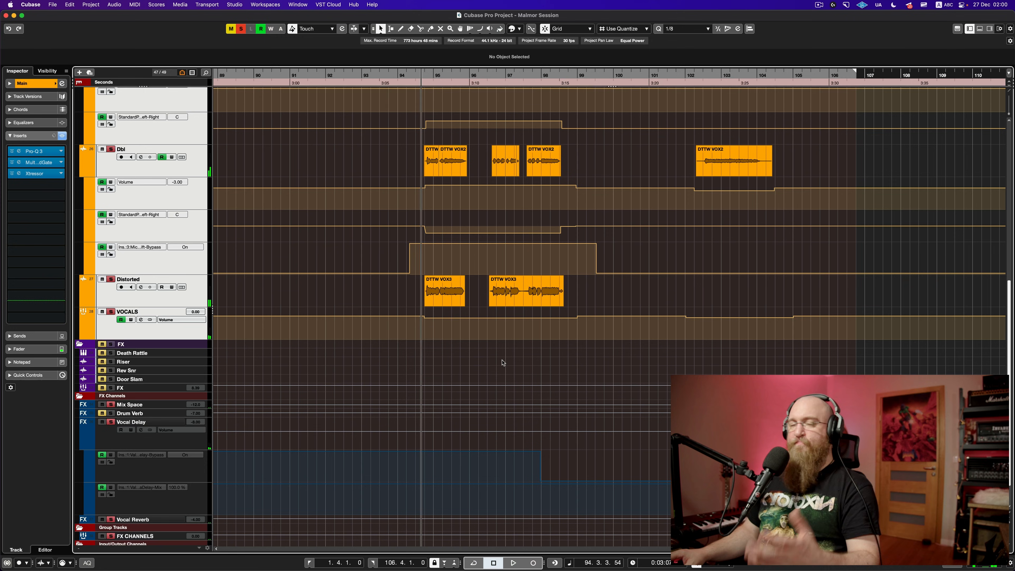
pyautogui.click(111, 312)
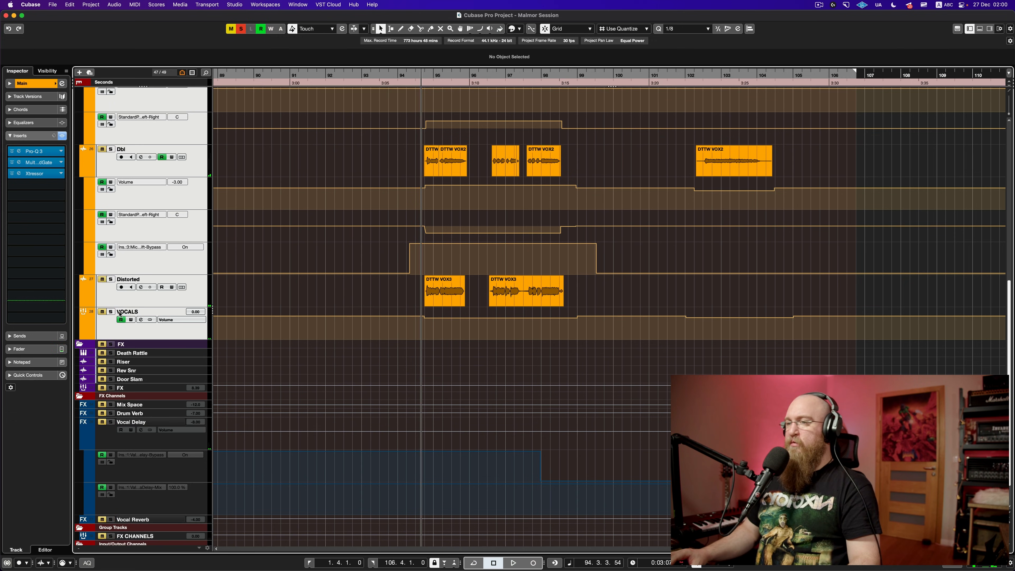
pyautogui.press('space')
pyautogui.press('space')
pyautogui.press('space')
pyautogui.press('s')
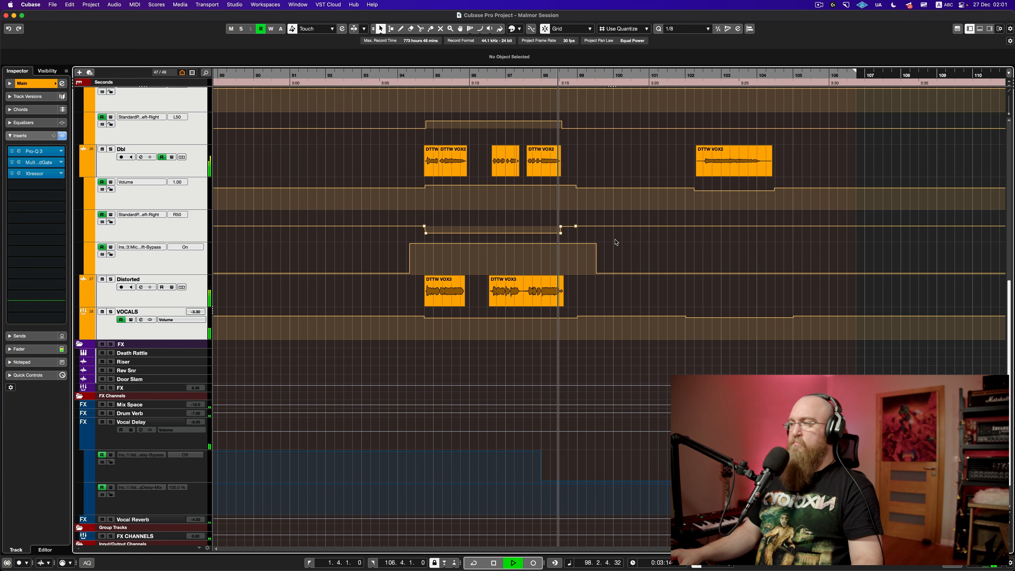
pyautogui.press('space')
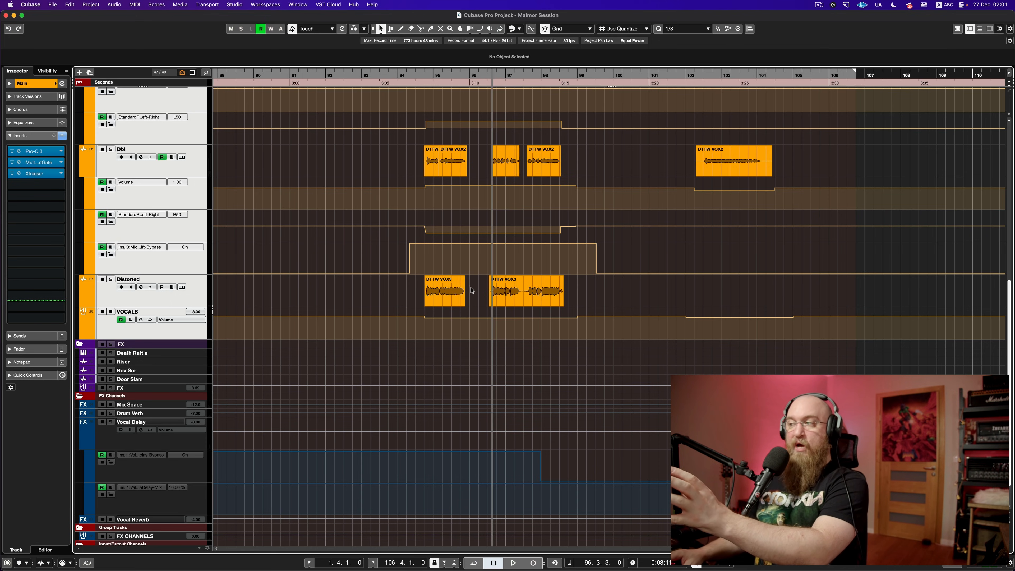
# Step: Play from just before the distorted vocal part, then fit the whole song in view
pyautogui.moveTo(467, 287); pyautogui.dragTo(481, 312)
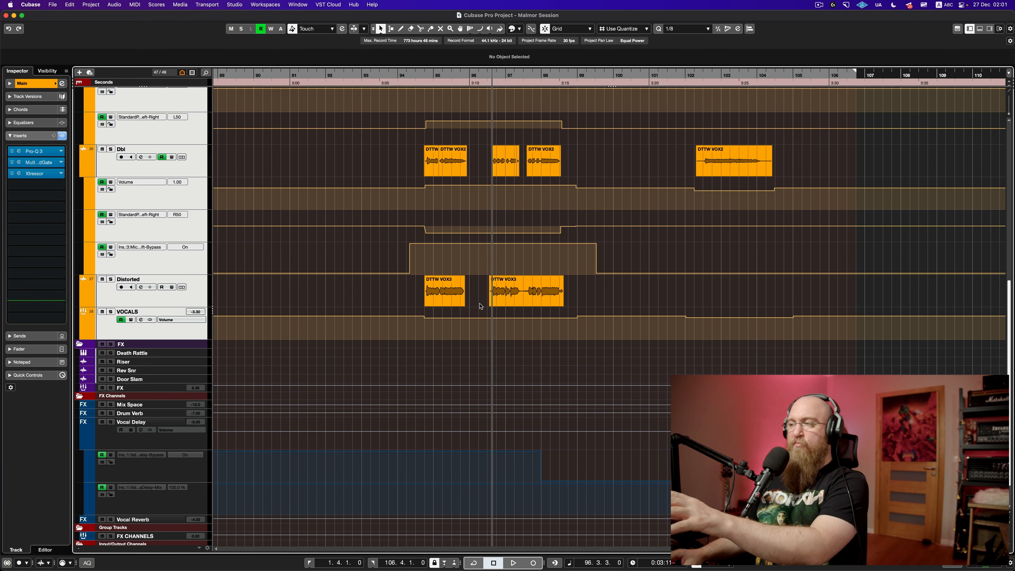
pyautogui.click(456, 315)
pyautogui.press('space')
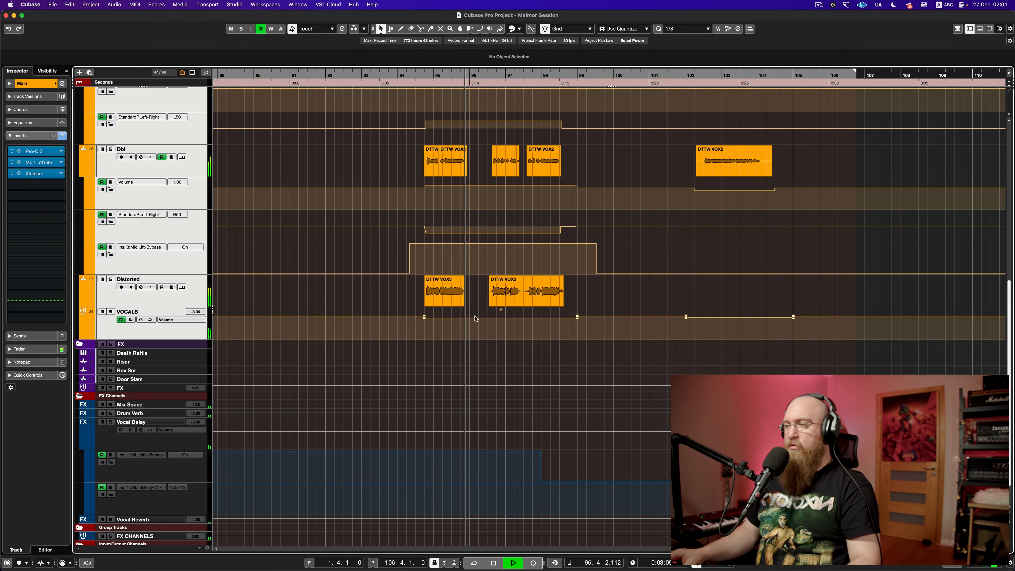
pyautogui.press('space')
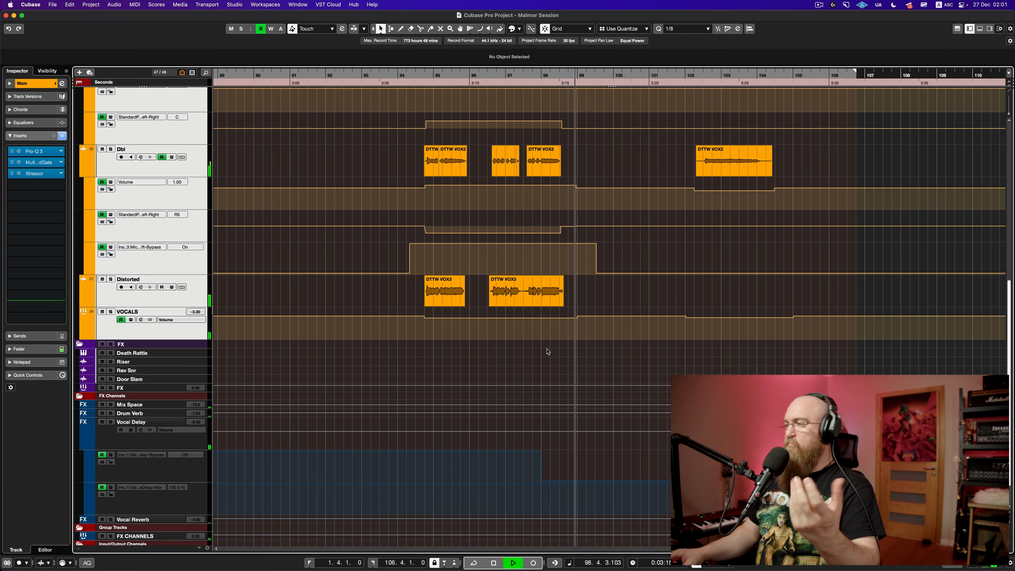
pyautogui.press('space')
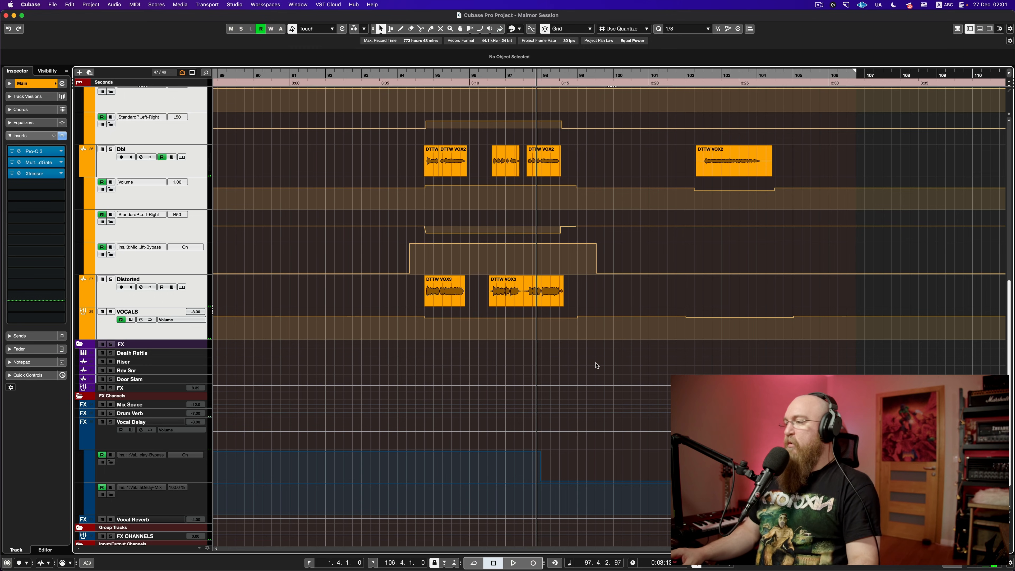
pyautogui.hotkey('shift', 'f')
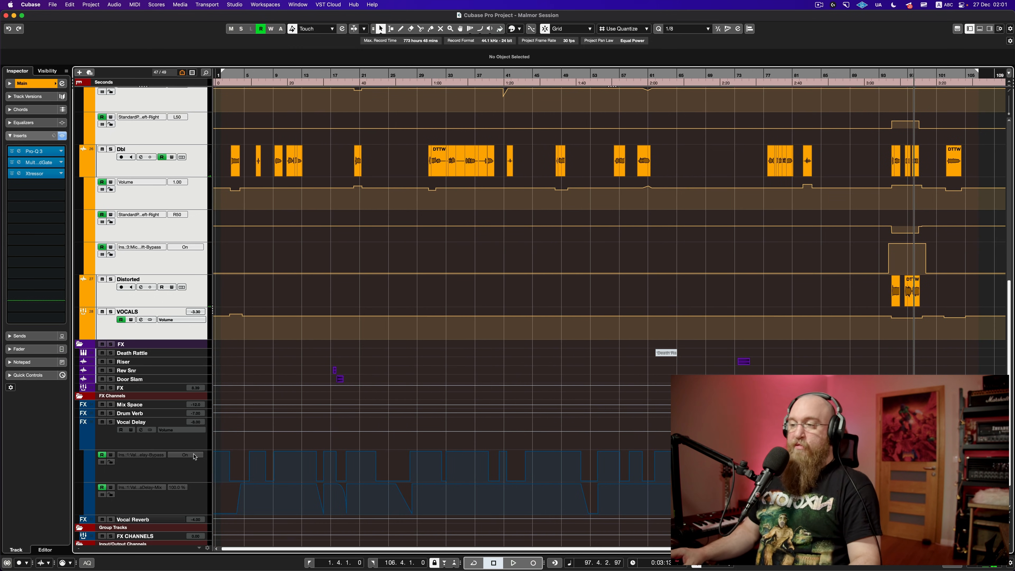
# Step: Fit all tracks at medium height and enlarge the VOCALS group track to show volume automation
pyautogui.hotkey('shift', 'g')
pyautogui.hotkey('shift', 'g')
pyautogui.hotkey('shift', 'g')
pyautogui.hotkey('shift', 'g')
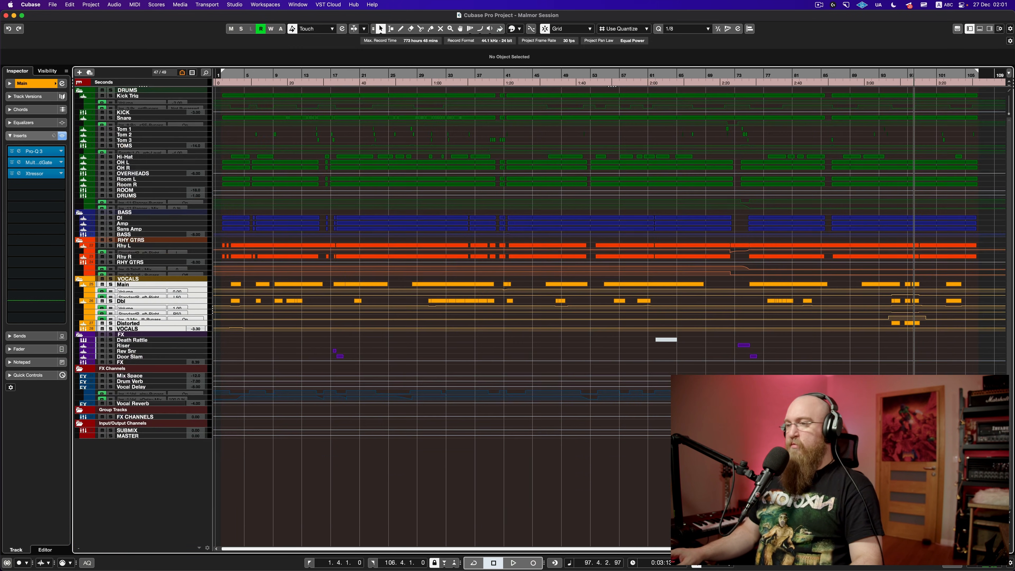
pyautogui.moveTo(1011, 513); pyautogui.dragTo(1010, 525)
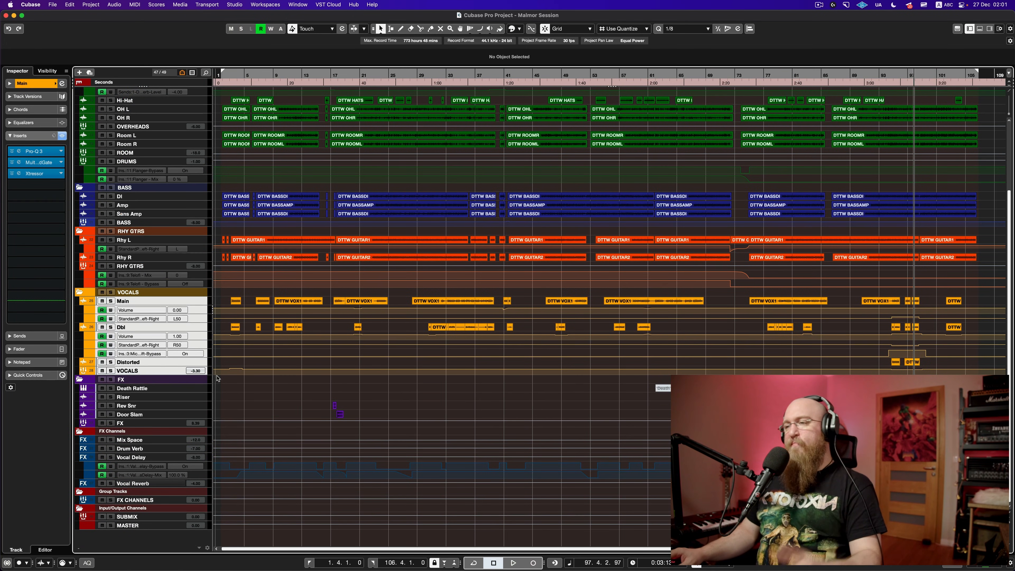
pyautogui.click(170, 372)
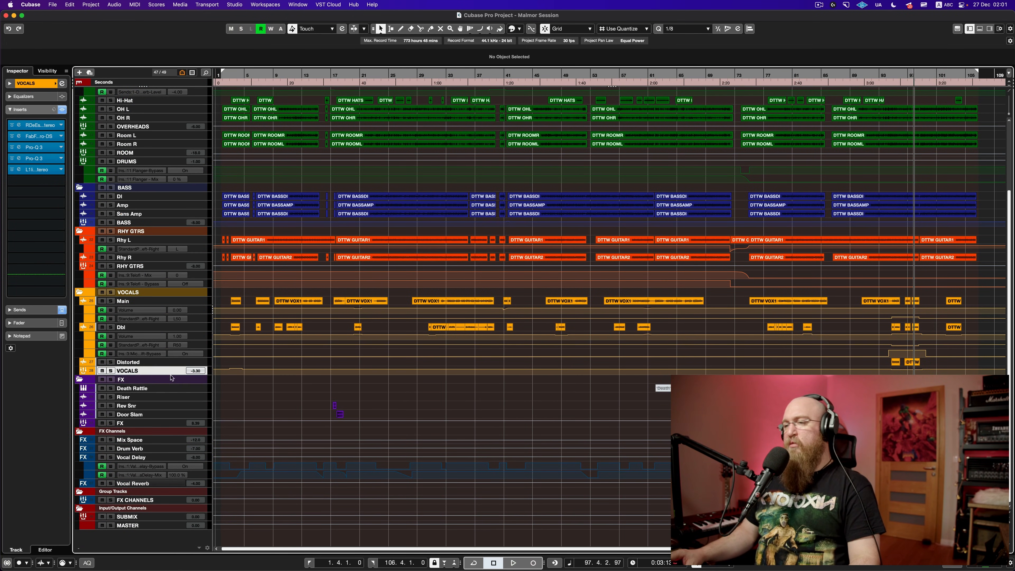
pyautogui.moveTo(169, 375); pyautogui.dragTo(180, 430)
pyautogui.hscroll(-1, 301, 404)
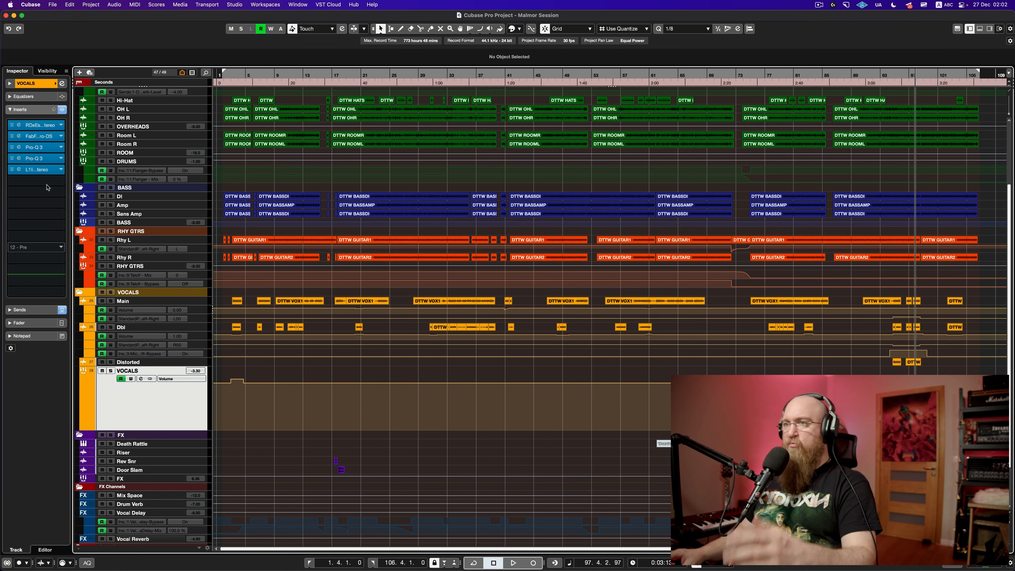
# Step: Open the VOCALS bus RDeEsser, Pro-DS and both Pro-Q 3 editors
pyautogui.click(29, 129)
pyautogui.click(33, 138)
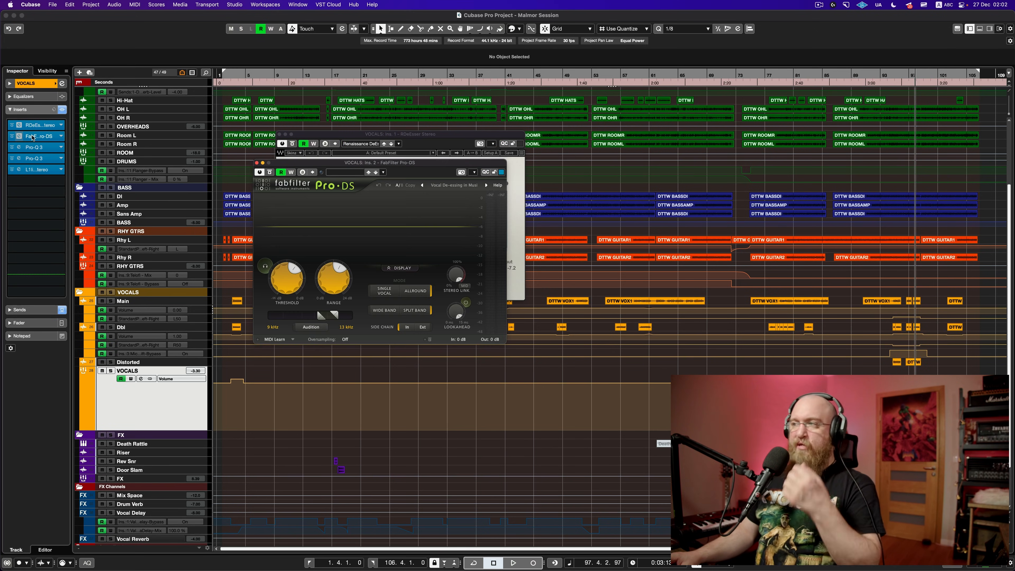
pyautogui.click(40, 148)
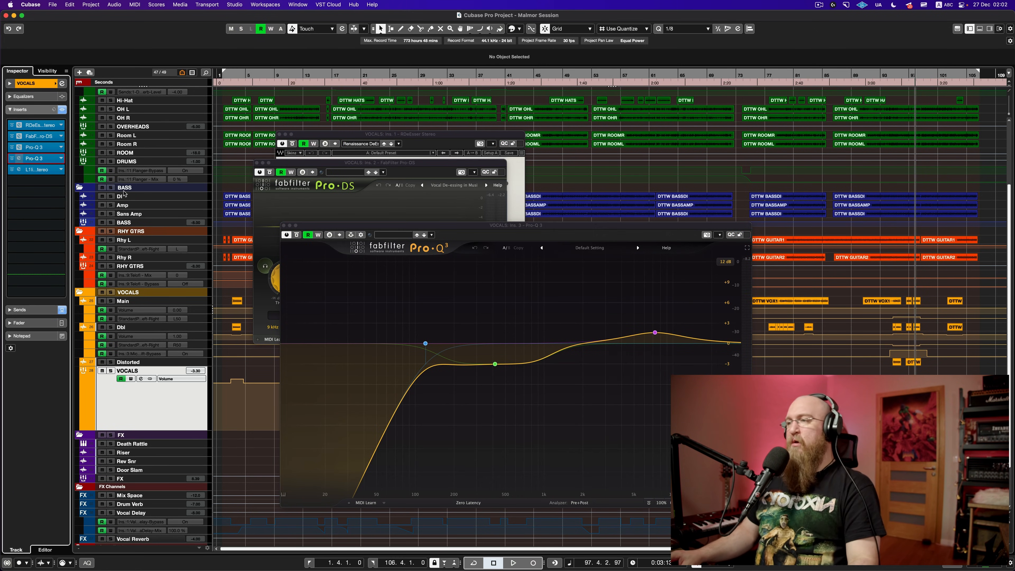
pyautogui.click(42, 158)
# Step: Close the two Pro-Q 3, Pro-DS and RDeEsser windows again
pyautogui.click(333, 97)
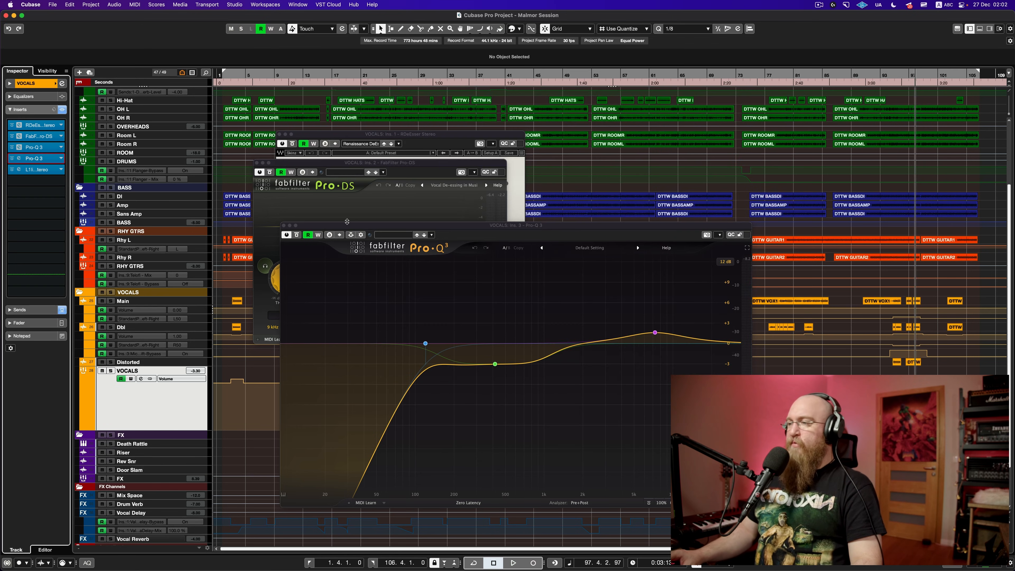
pyautogui.moveTo(386, 225); pyautogui.dragTo(460, 192)
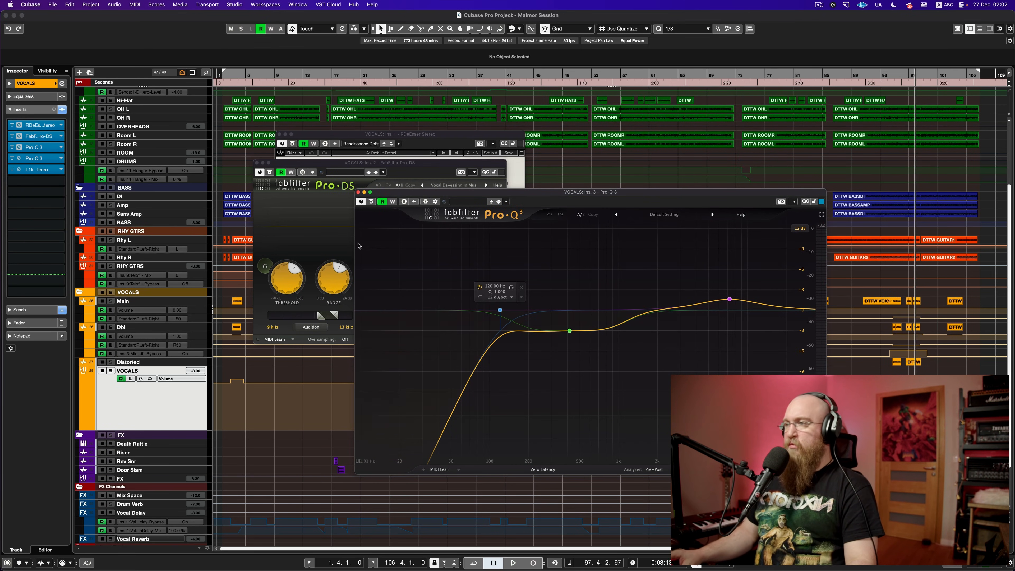
pyautogui.click(358, 193)
pyautogui.click(257, 163)
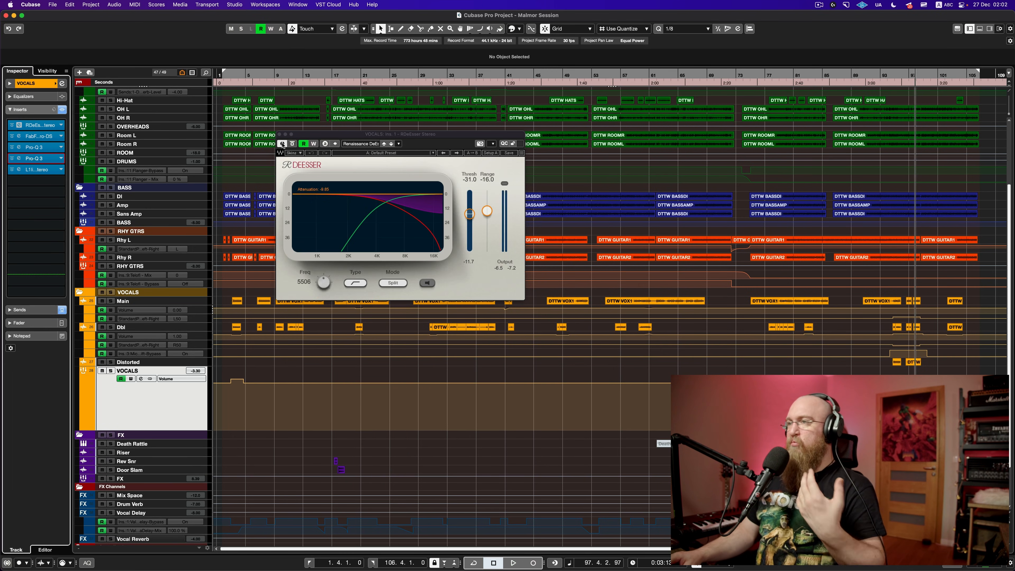
pyautogui.click(279, 134)
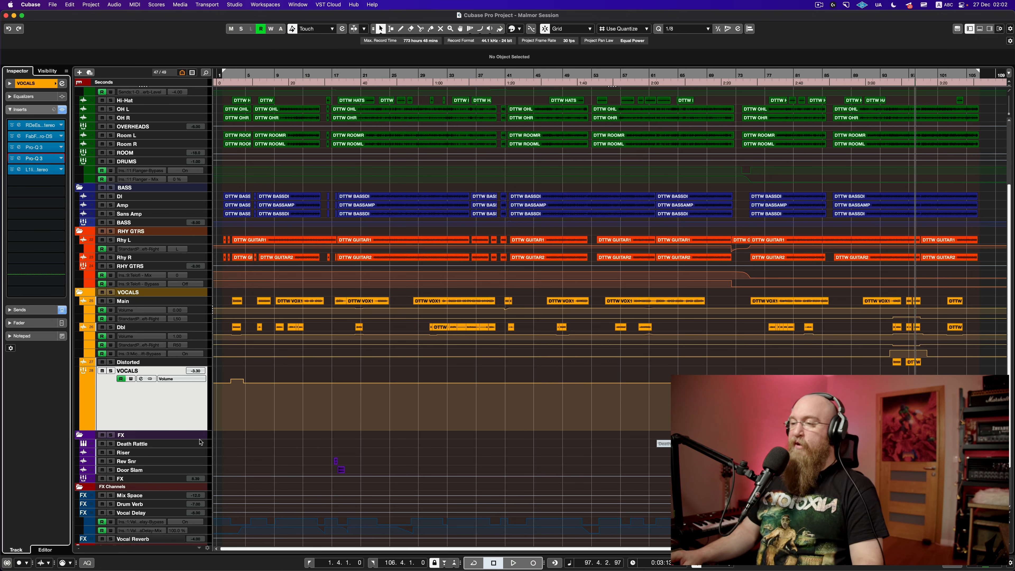
# Step: Shorten the VOCALS track, save, and show the SUBMIX channel's inserts in the Inspector
pyautogui.moveTo(199, 431); pyautogui.dragTo(195, 376)
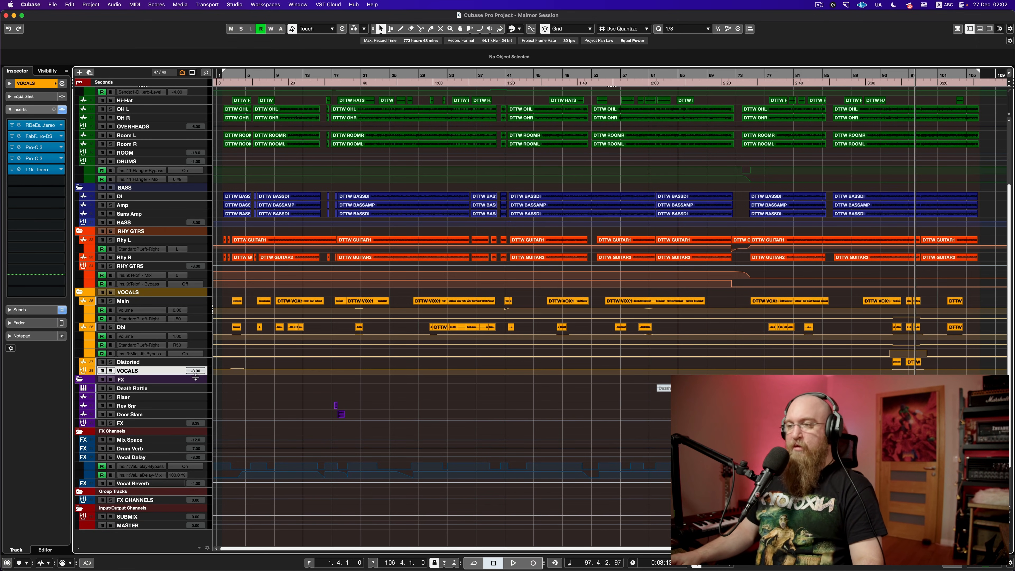
pyautogui.press('super+s')
pyautogui.hscroll(1, 256, 441)
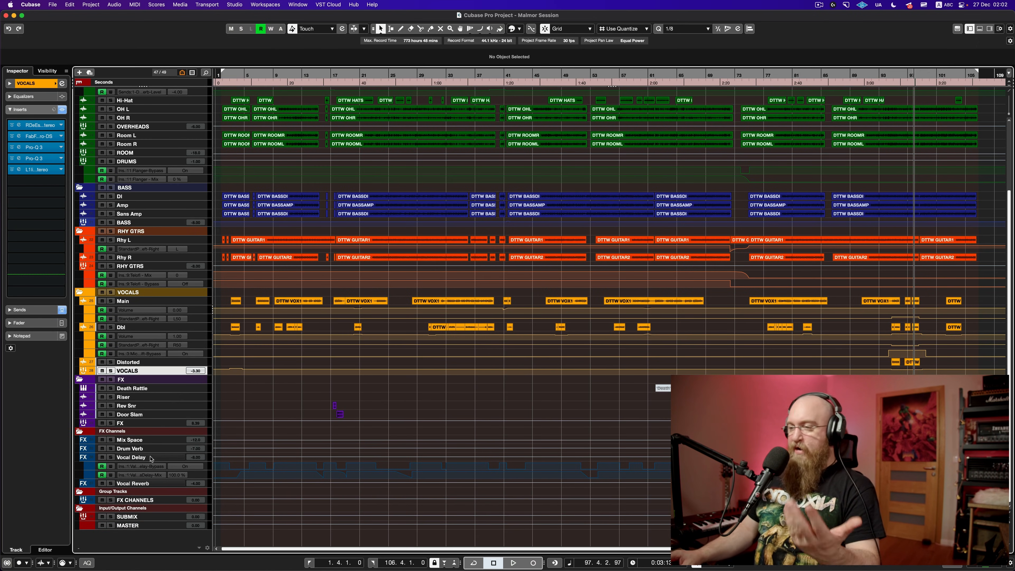
pyautogui.click(140, 525)
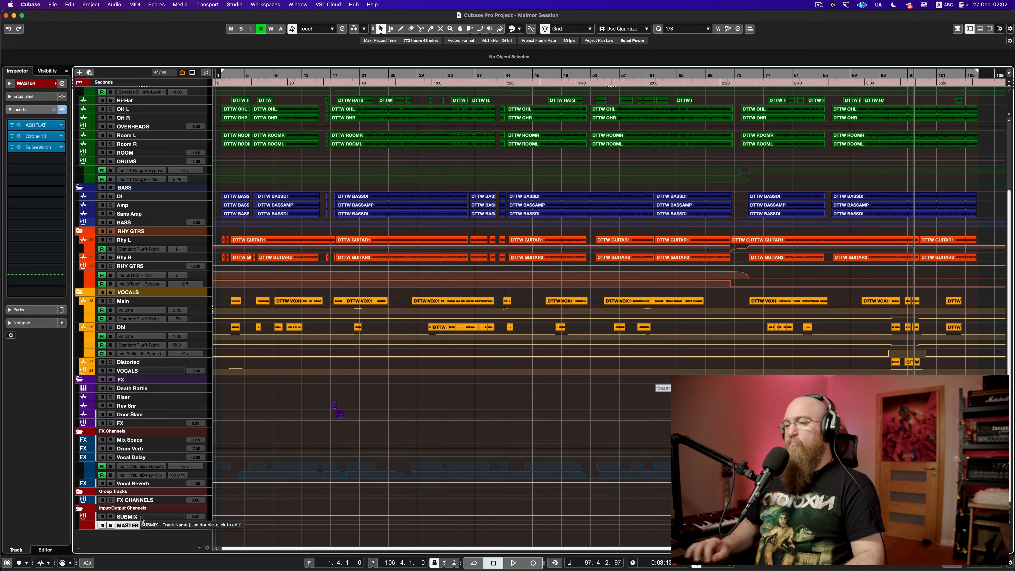
pyautogui.click(141, 517)
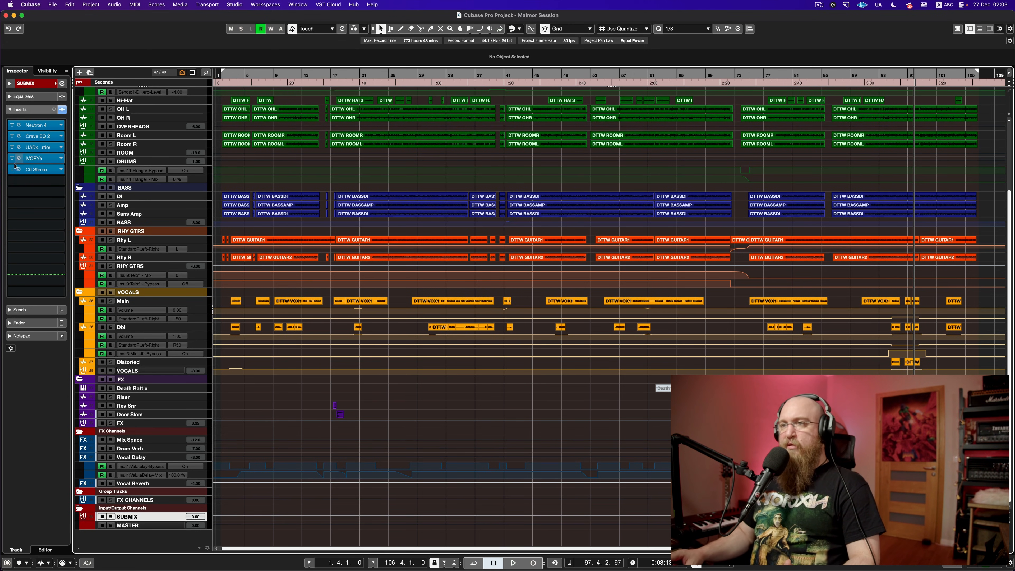
# Step: Open SUBMIX's Neutron 4 and Crave EQ 2, select the 42.332 Hz low cut, and front Neutron
pyautogui.click(35, 127)
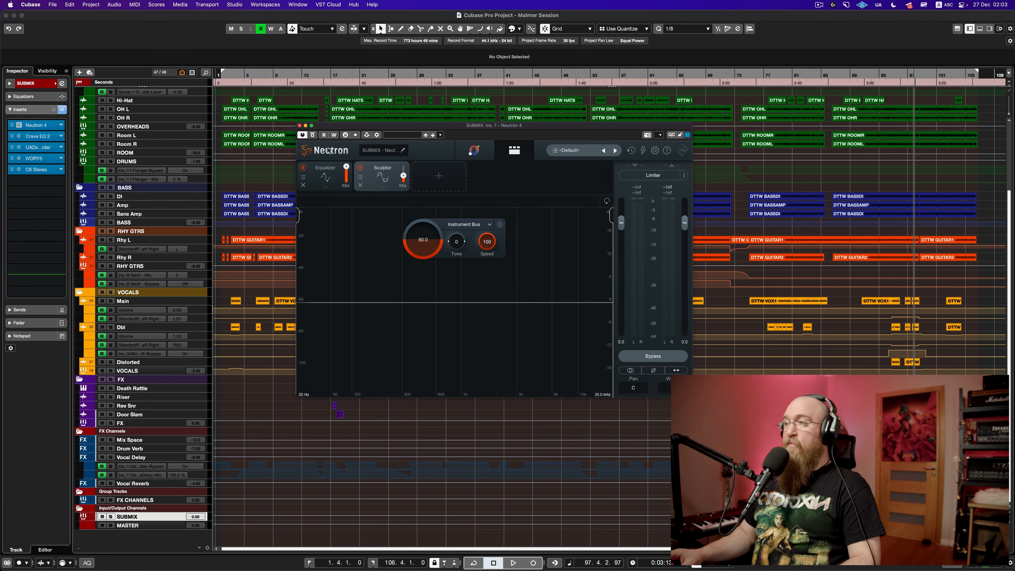
pyautogui.moveTo(382, 128); pyautogui.dragTo(181, 30)
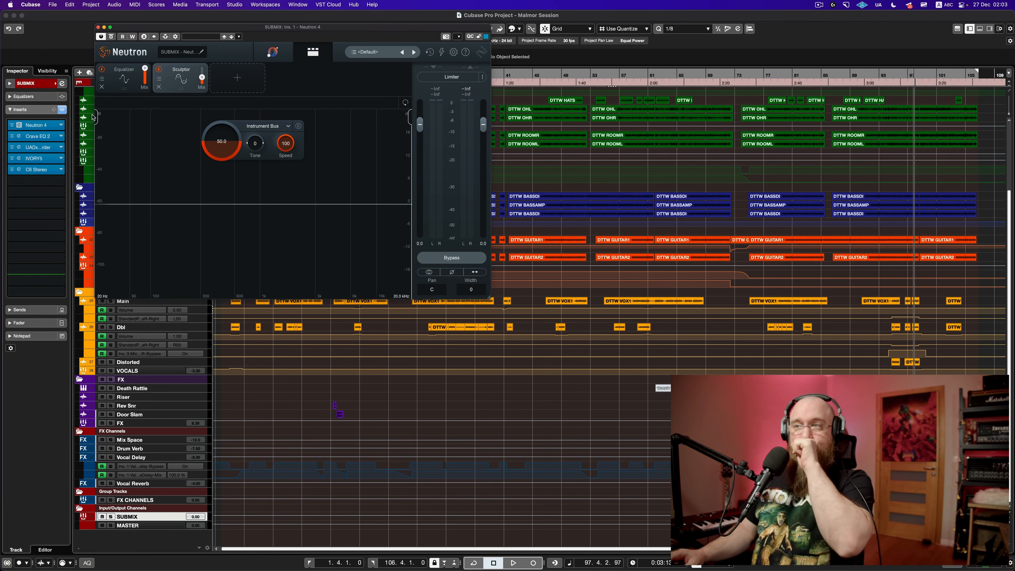
pyautogui.click(37, 140)
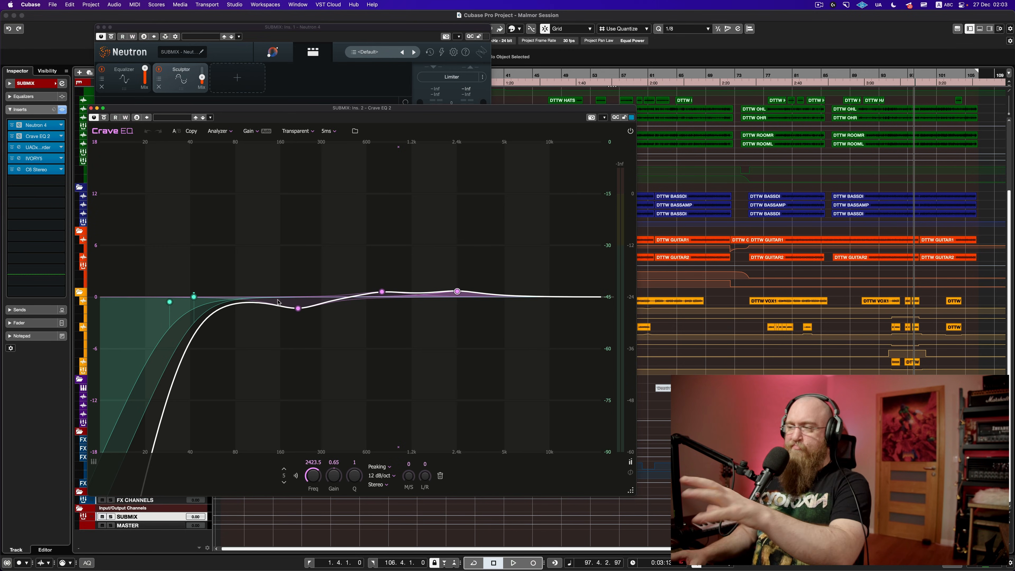
pyautogui.click(194, 297)
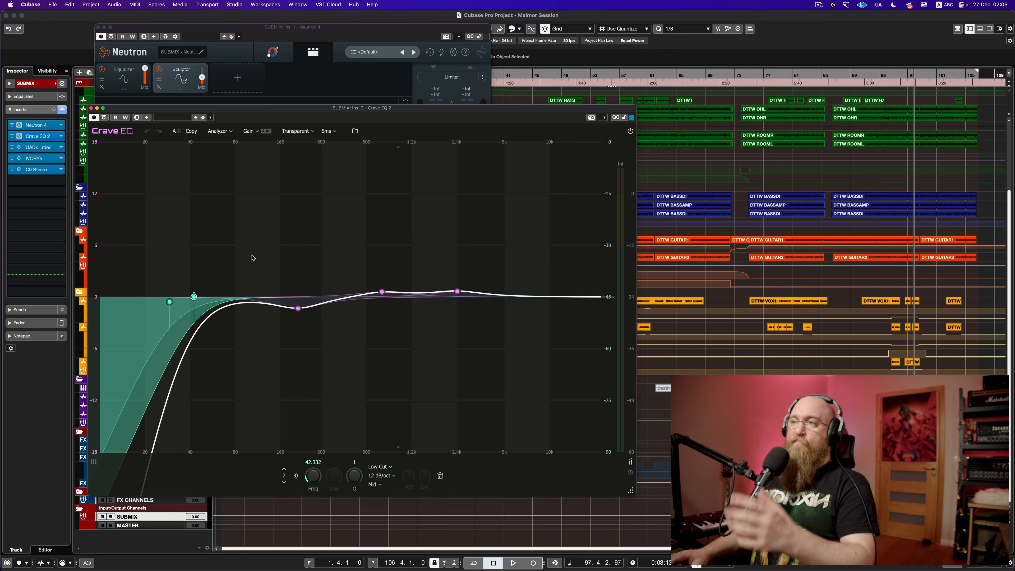
pyautogui.click(145, 29)
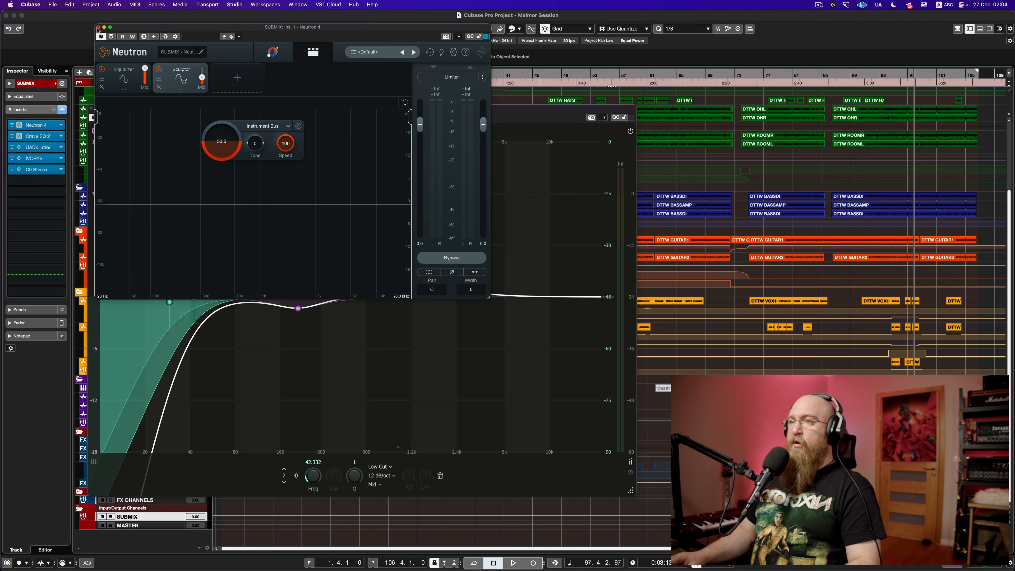
pyautogui.click(36, 151)
# Step: Open the Studer A800 and IVORY5 editors on SUBMIX and arrange their windows
pyautogui.click(39, 154)
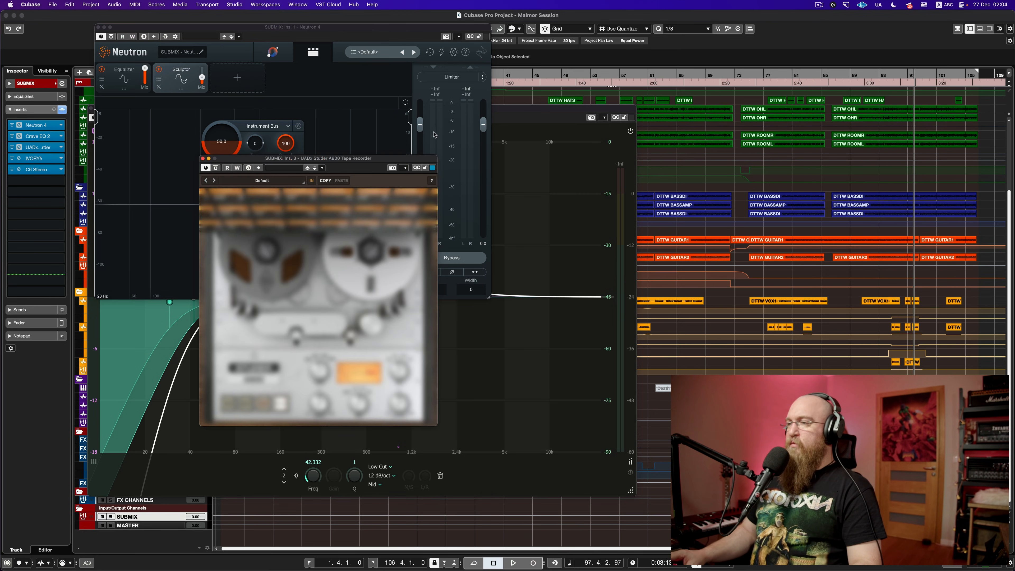
pyautogui.moveTo(337, 161); pyautogui.dragTo(775, 44)
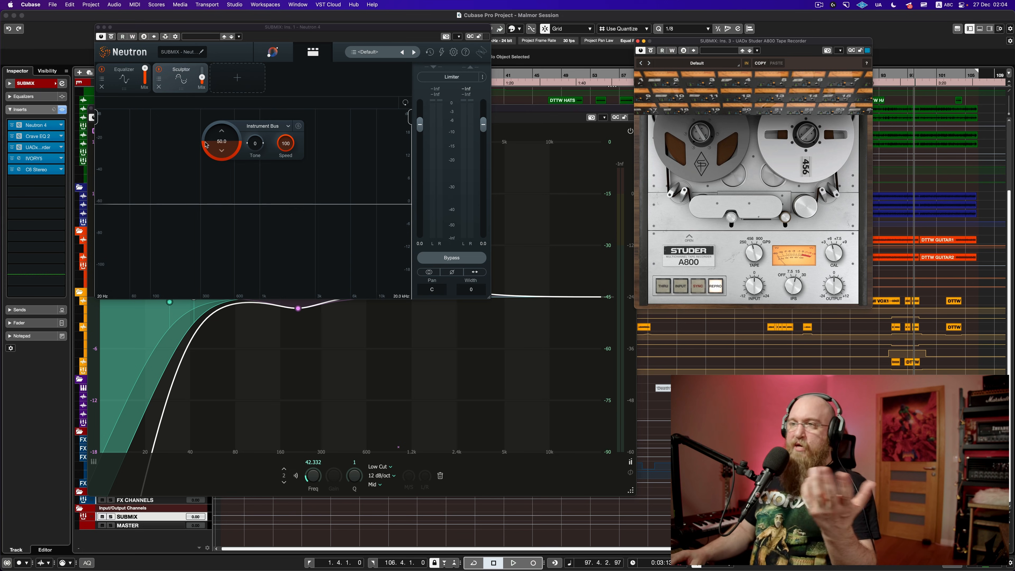
pyautogui.click(44, 159)
pyautogui.click(44, 160)
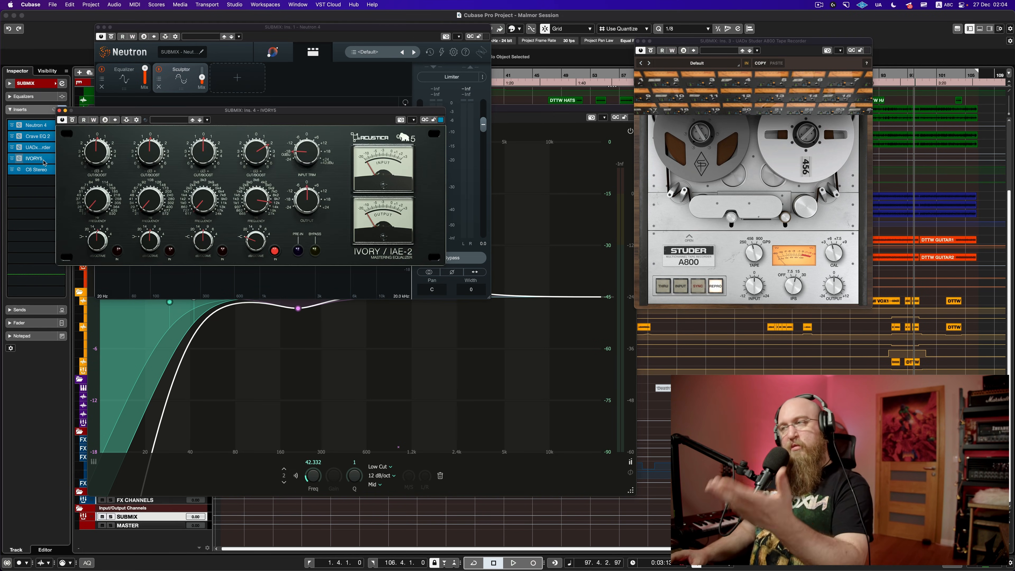
pyautogui.moveTo(275, 113); pyautogui.dragTo(423, 105)
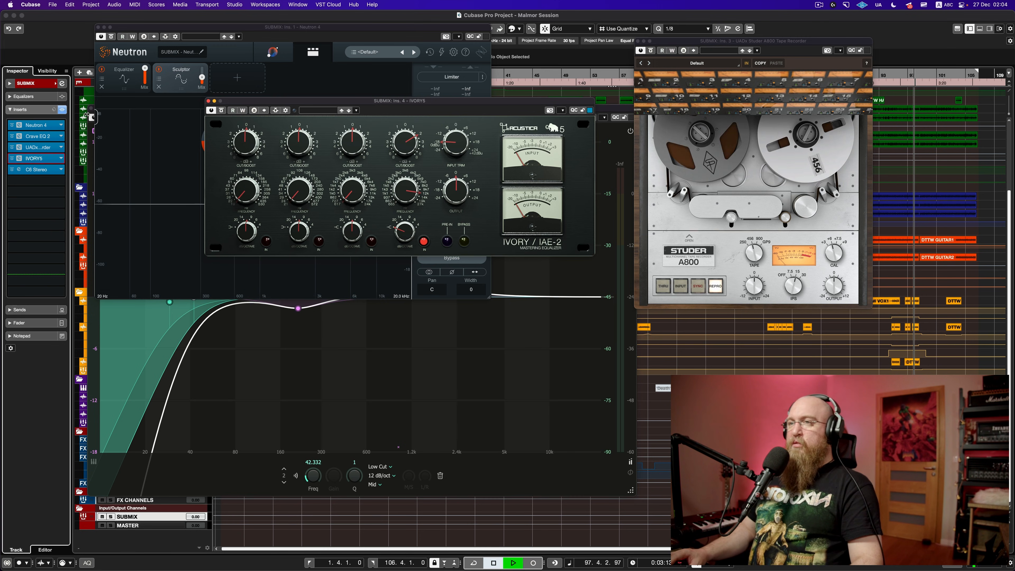
# Step: Play the submix while toggling IVORY's bypass off and on, then close IVORY
pyautogui.press('space')
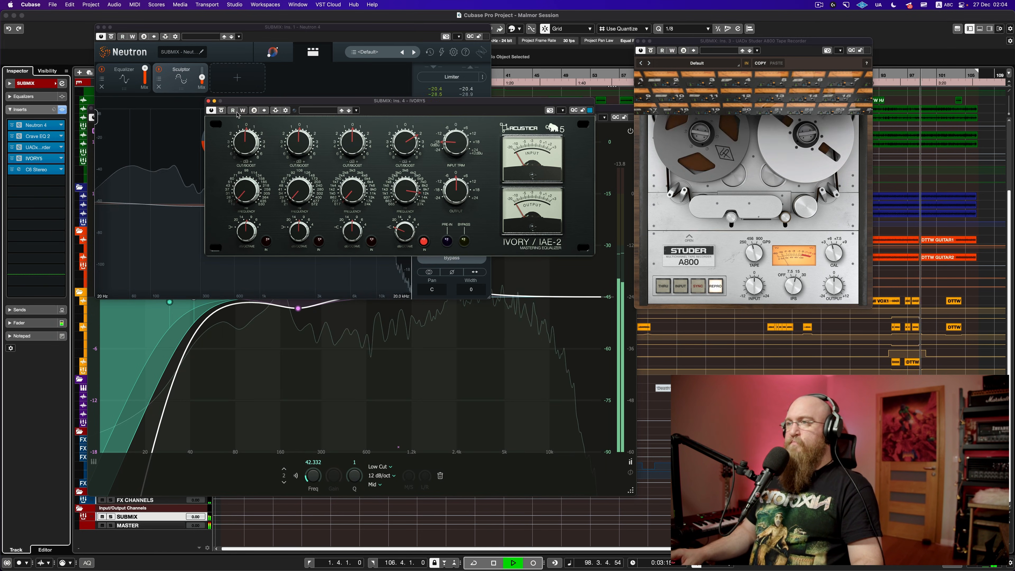
pyautogui.click(222, 111)
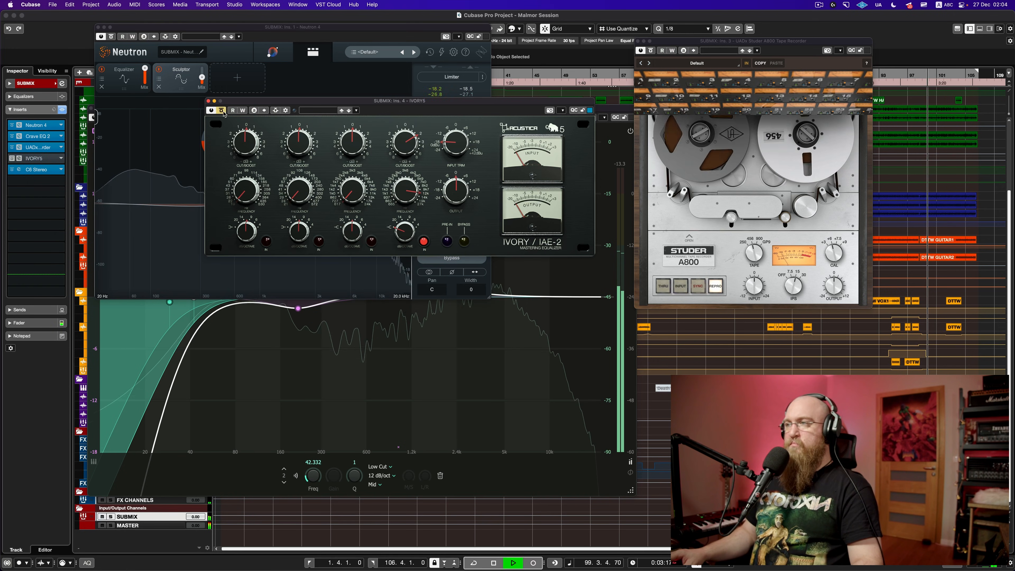
pyautogui.click(223, 112)
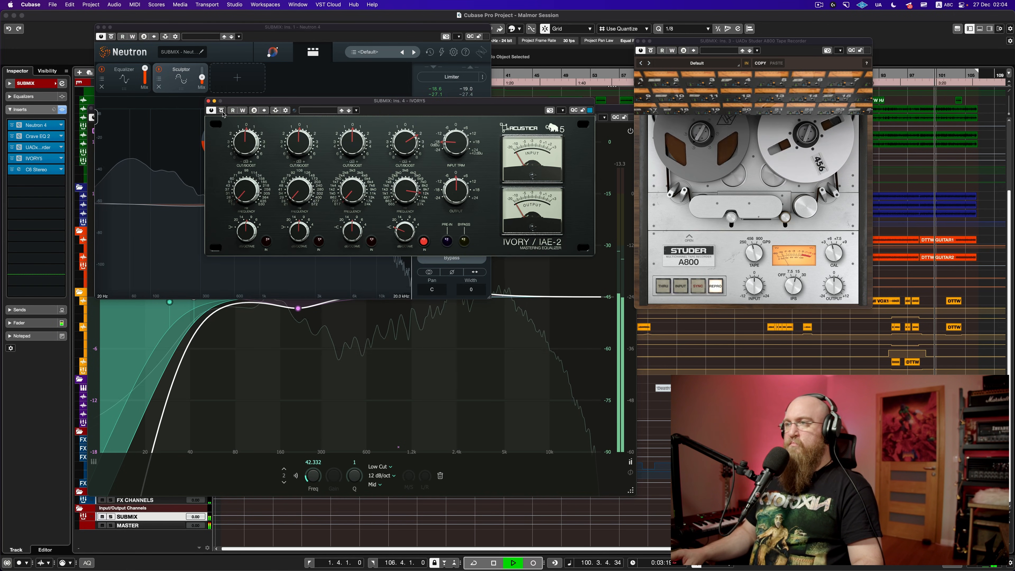
pyautogui.press('space')
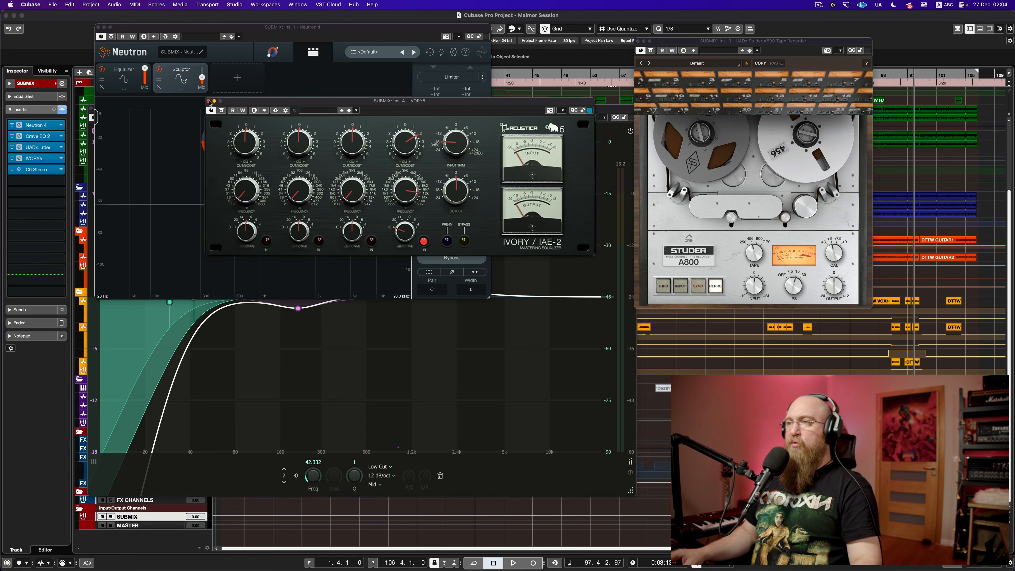
pyautogui.click(207, 101)
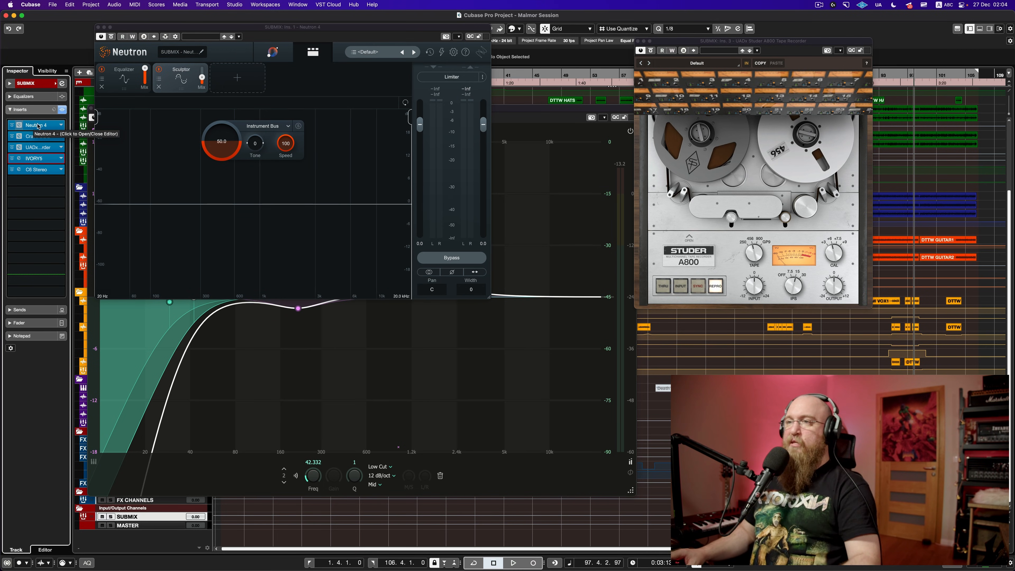
pyautogui.press('space')
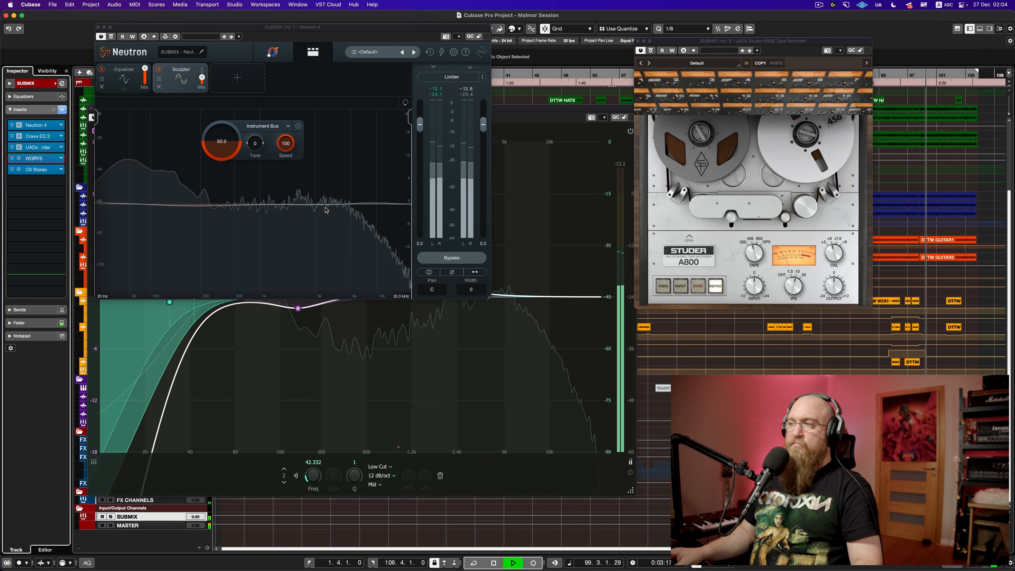
pyautogui.press('space')
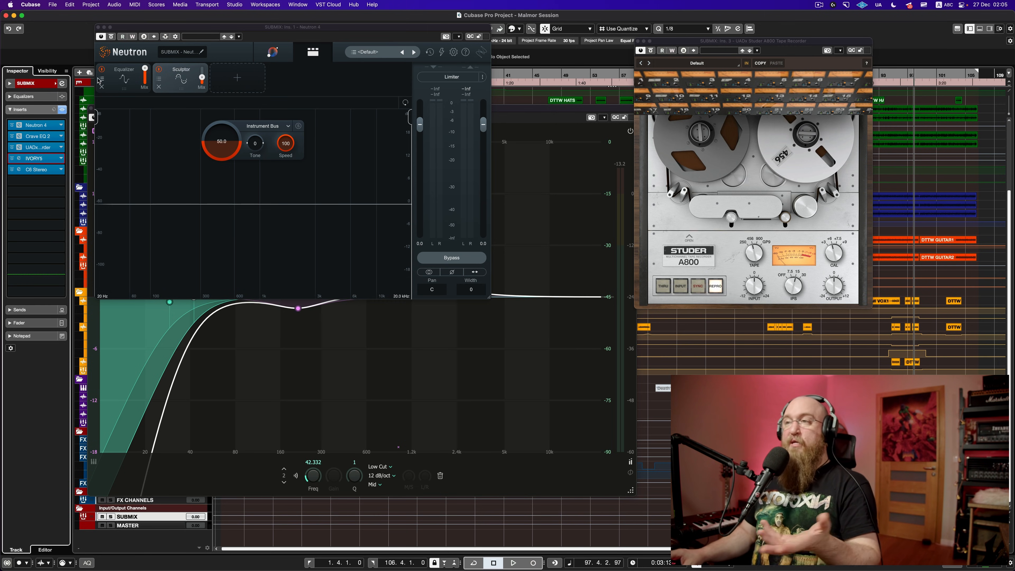
pyautogui.press('space')
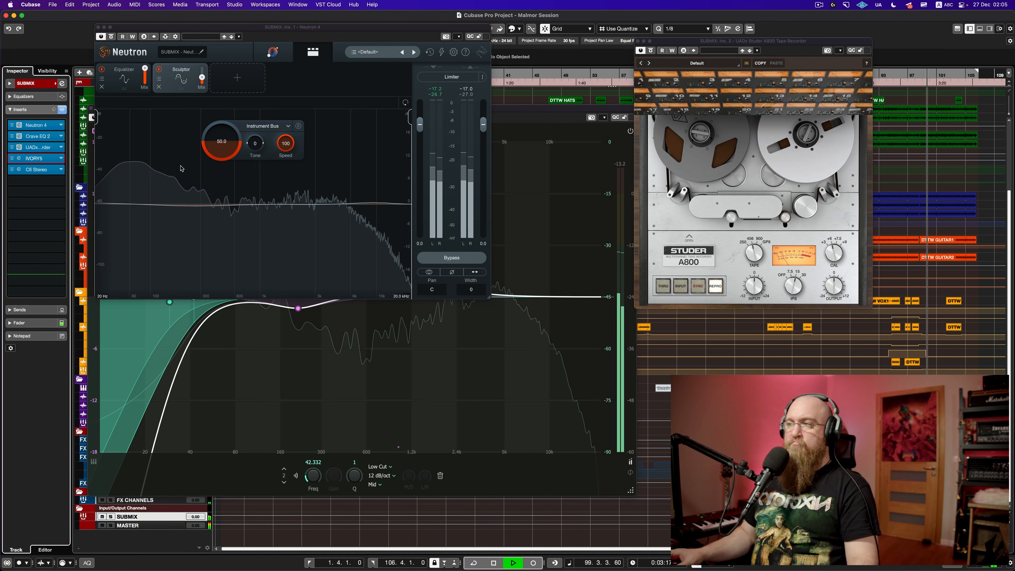
pyautogui.press('space')
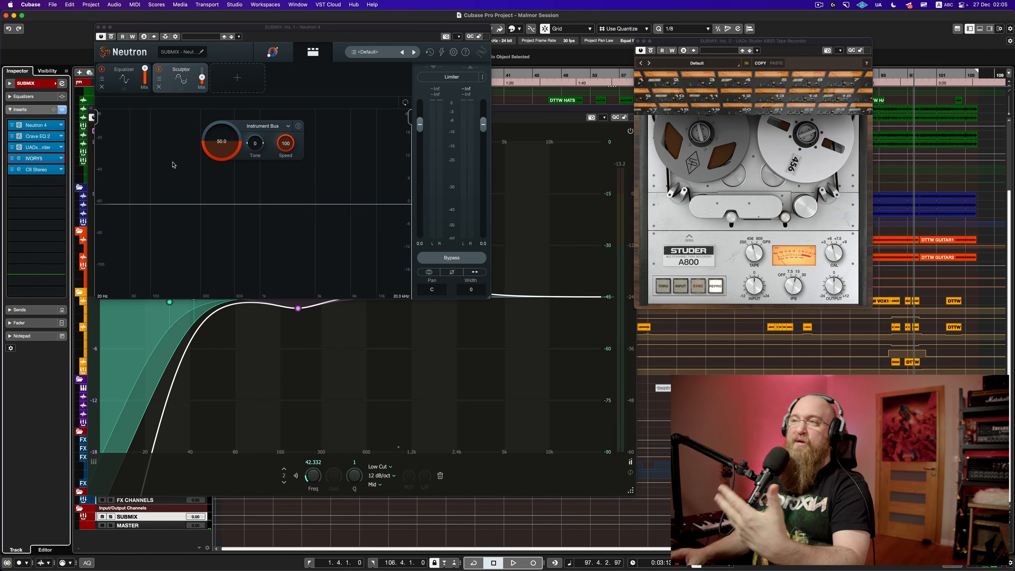
# Step: Close Neutron 4, compare the SUBMIX with Crave EQ 2 bypassed, check its 209.62 Hz dip, then close it
pyautogui.click(98, 27)
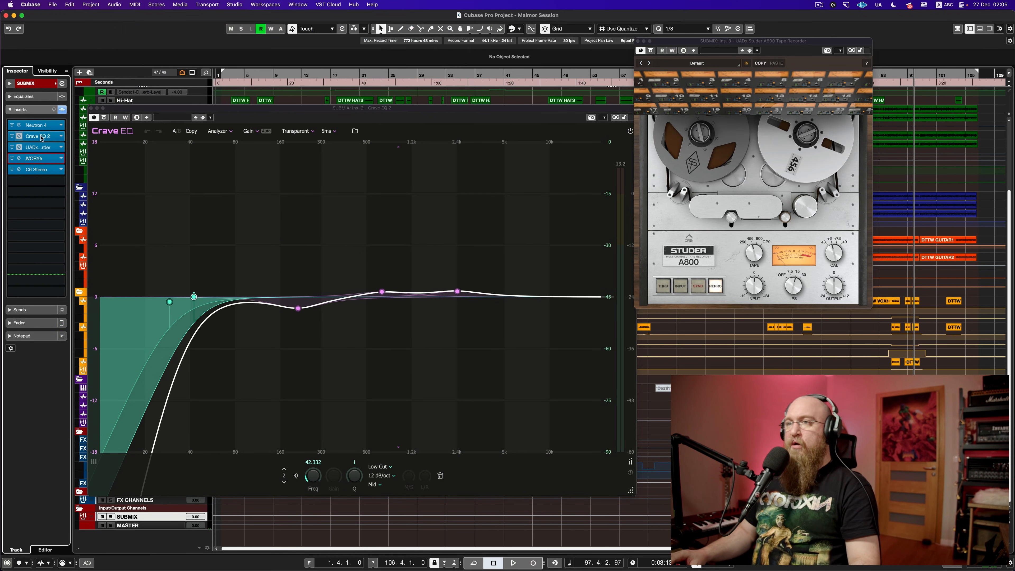
pyautogui.moveTo(169, 108); pyautogui.dragTo(194, 53)
pyautogui.press('space')
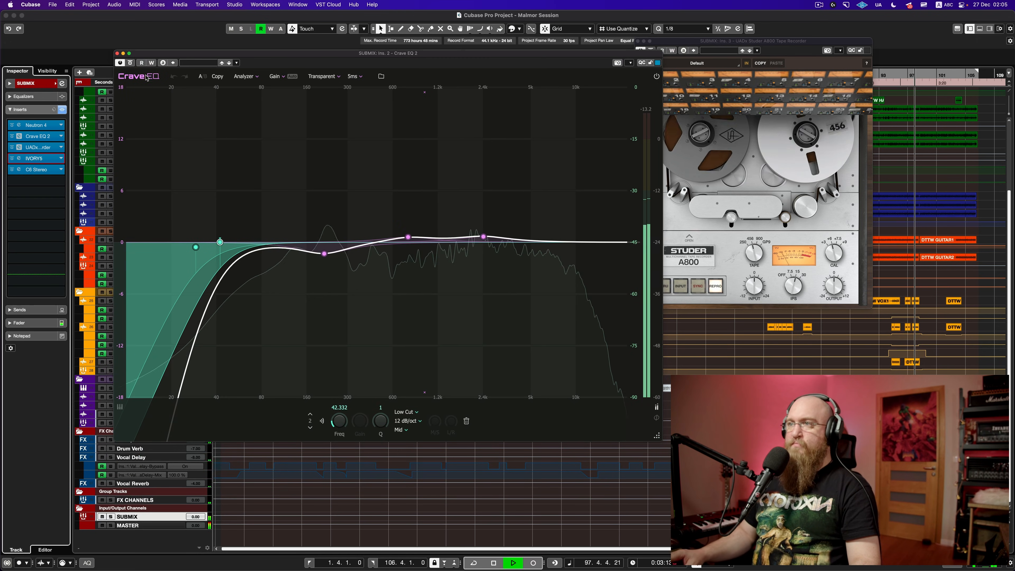
pyautogui.click(130, 63)
pyautogui.click(130, 63)
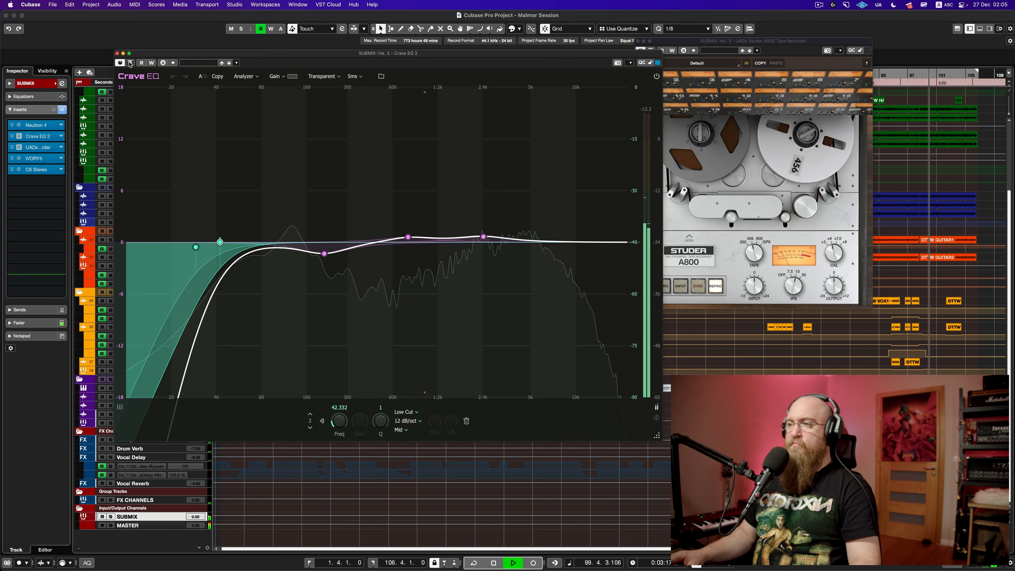
pyautogui.press('space')
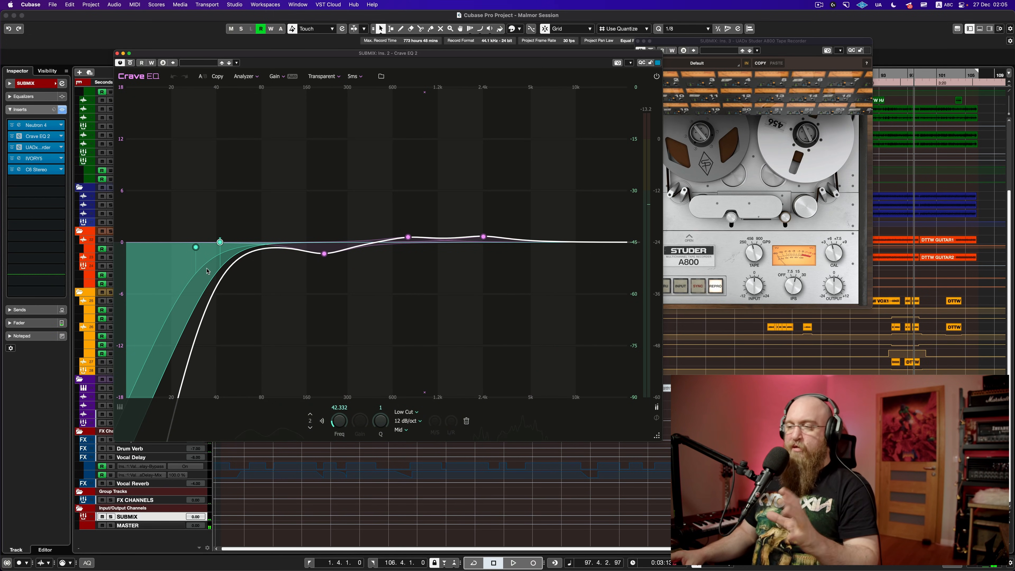
pyautogui.click(325, 254)
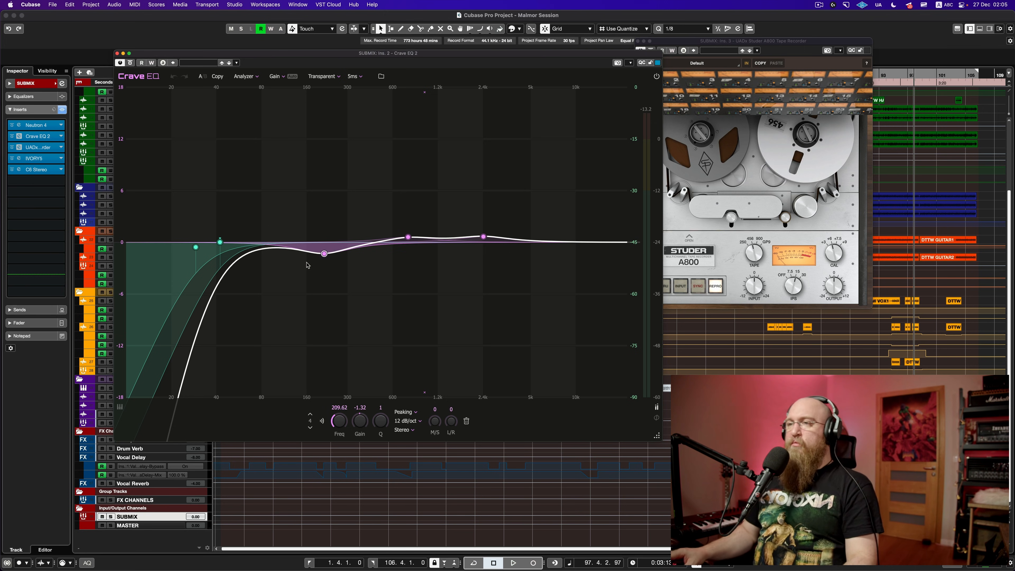
pyautogui.click(117, 54)
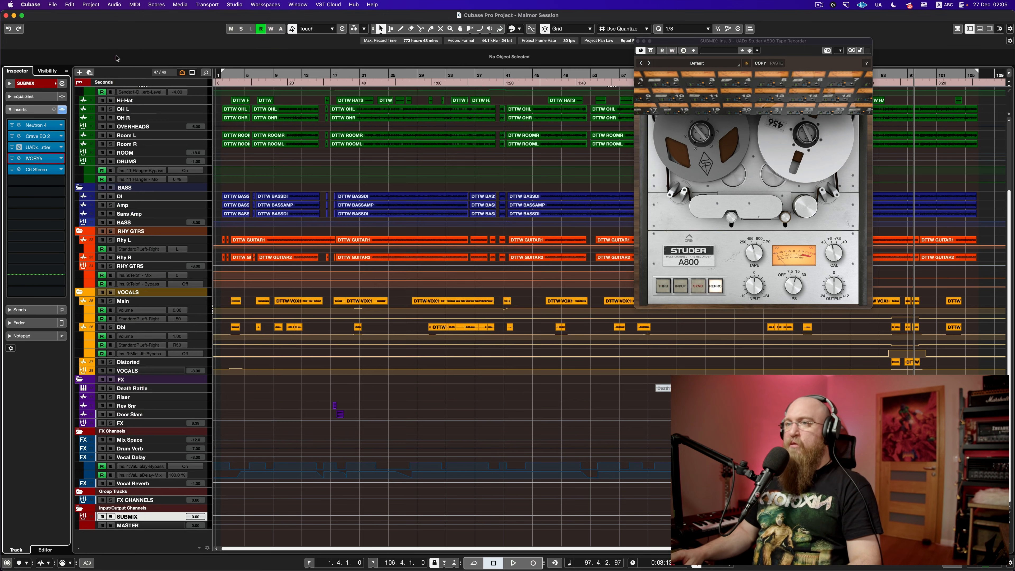
# Step: Open the SUBMIX's C6 Stereo multiband compressor and close the Studer tape plugin
pyautogui.click(39, 170)
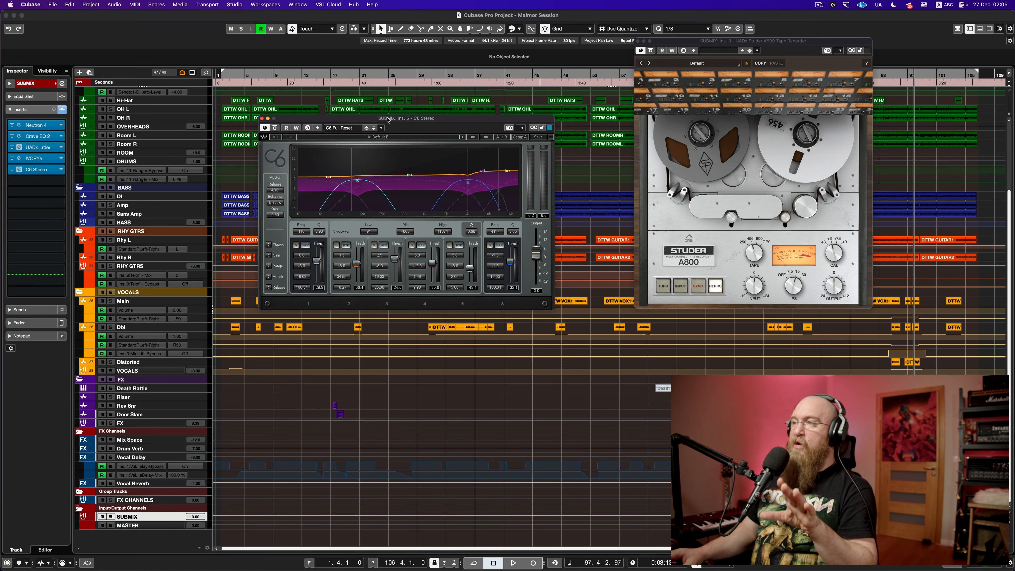
pyautogui.moveTo(387, 120); pyautogui.dragTo(294, 124)
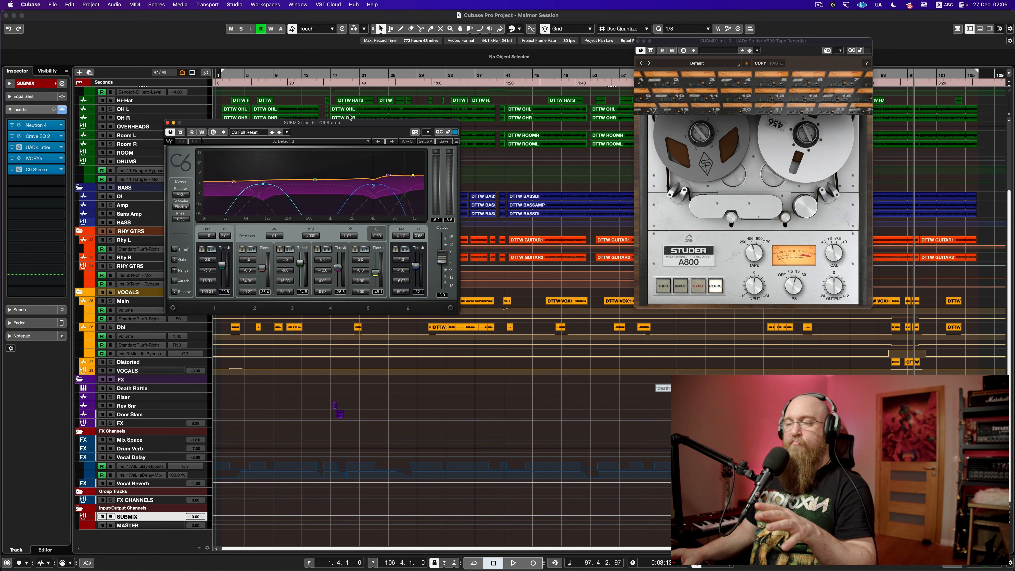
pyautogui.click(638, 41)
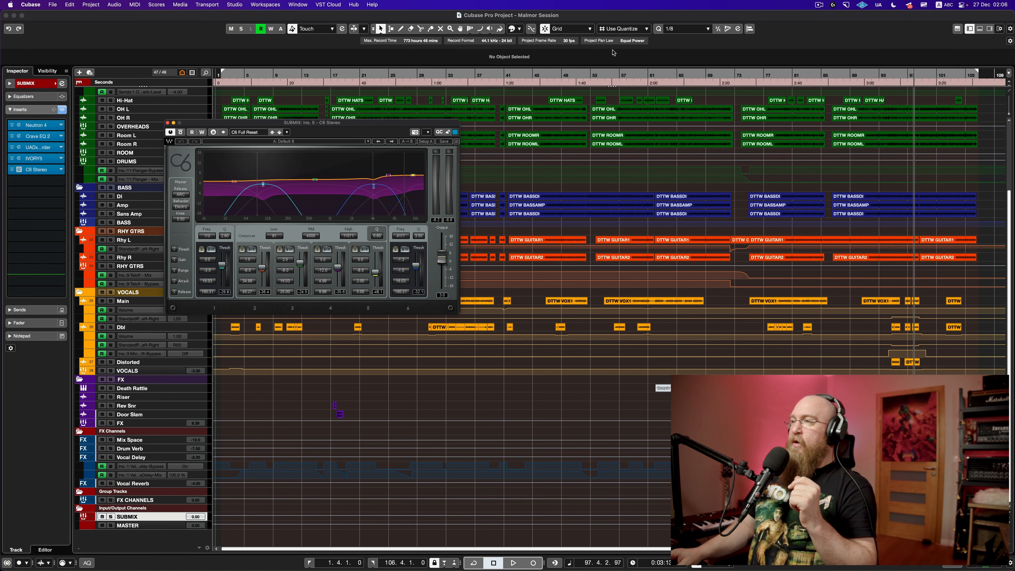
pyautogui.moveTo(336, 123); pyautogui.dragTo(346, 101)
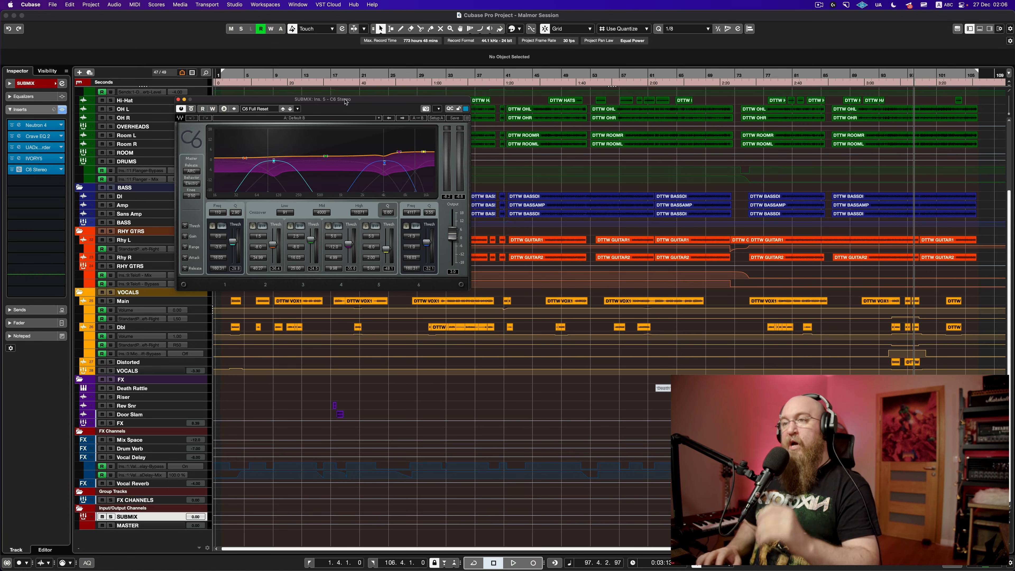
pyautogui.moveTo(283, 101); pyautogui.dragTo(310, 123)
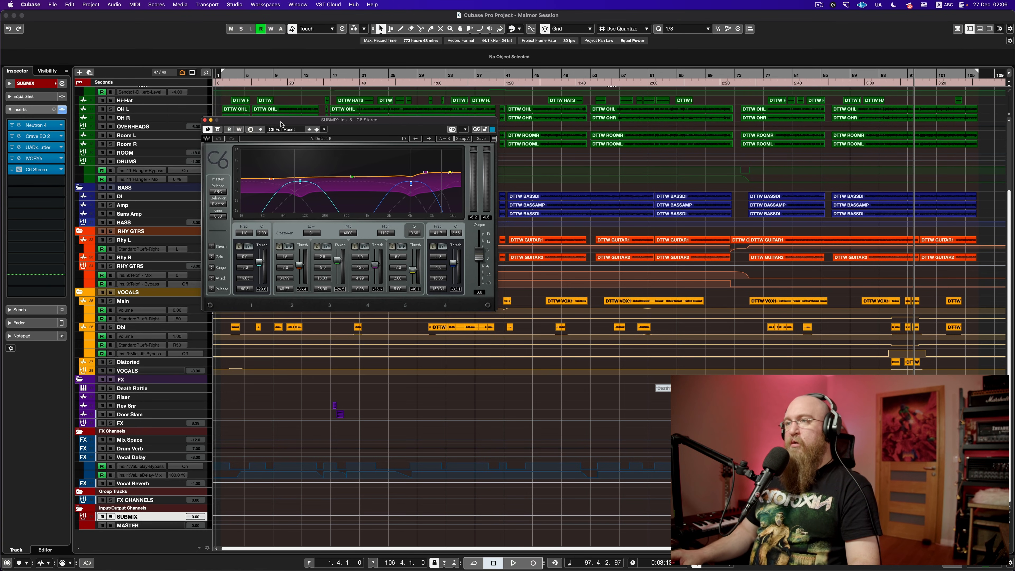
# Step: Compare the mix with the C6 compressor bypassed, playing from bars 20 and 33, then re-enable it
pyautogui.click(12, 169)
pyautogui.press('space')
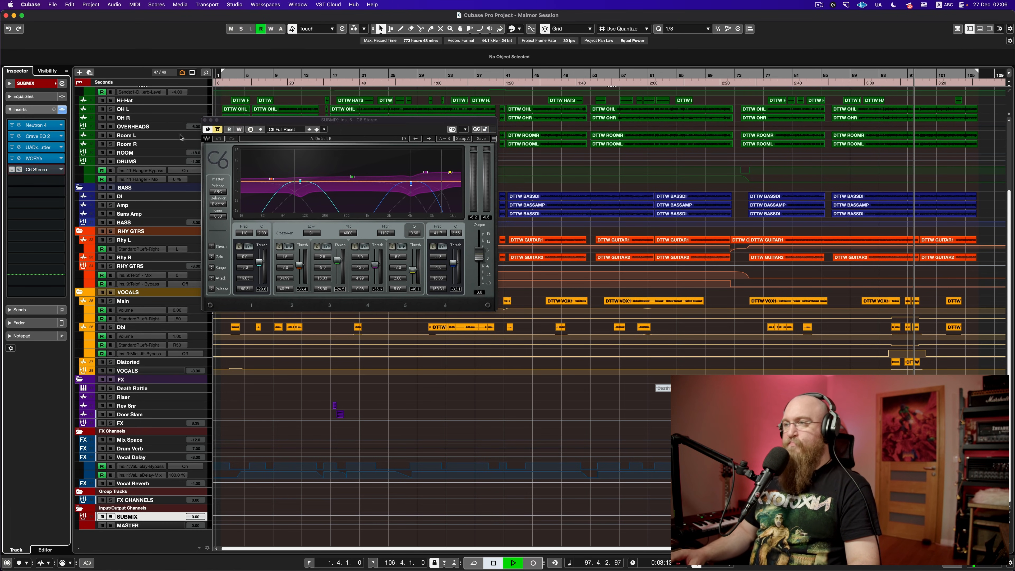
pyautogui.moveTo(304, 123); pyautogui.dragTo(334, 130)
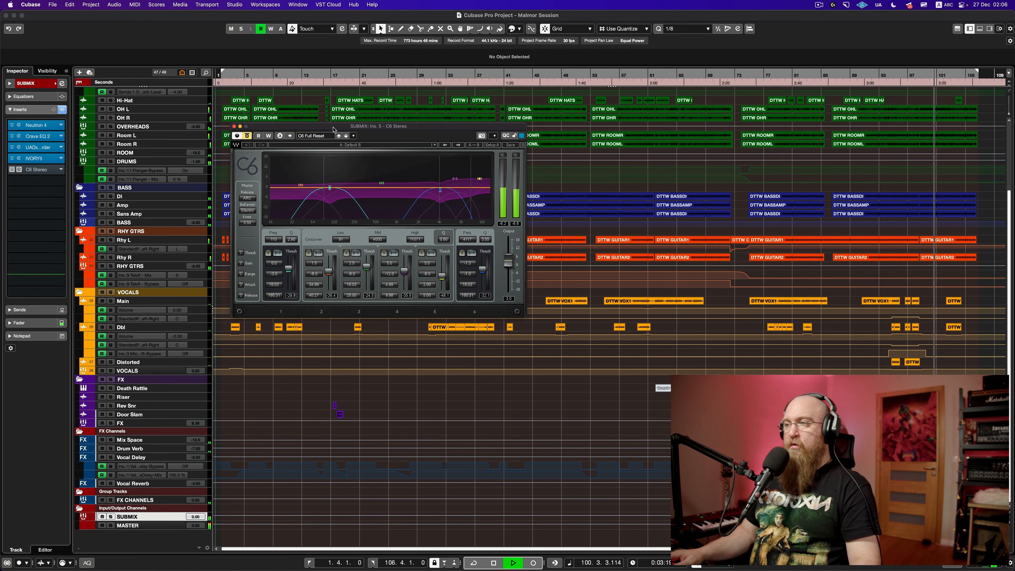
pyautogui.press('space')
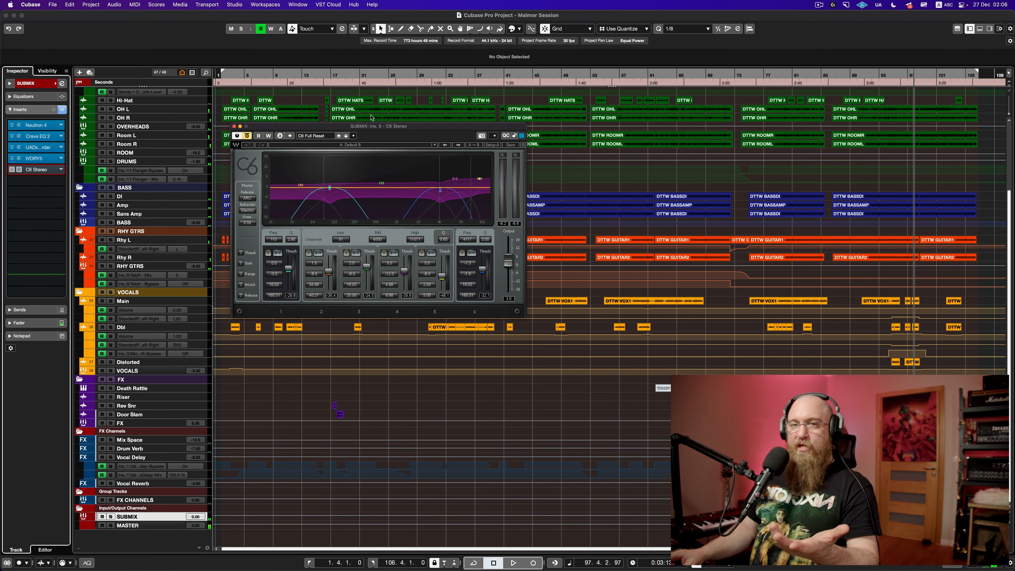
pyautogui.click(362, 80)
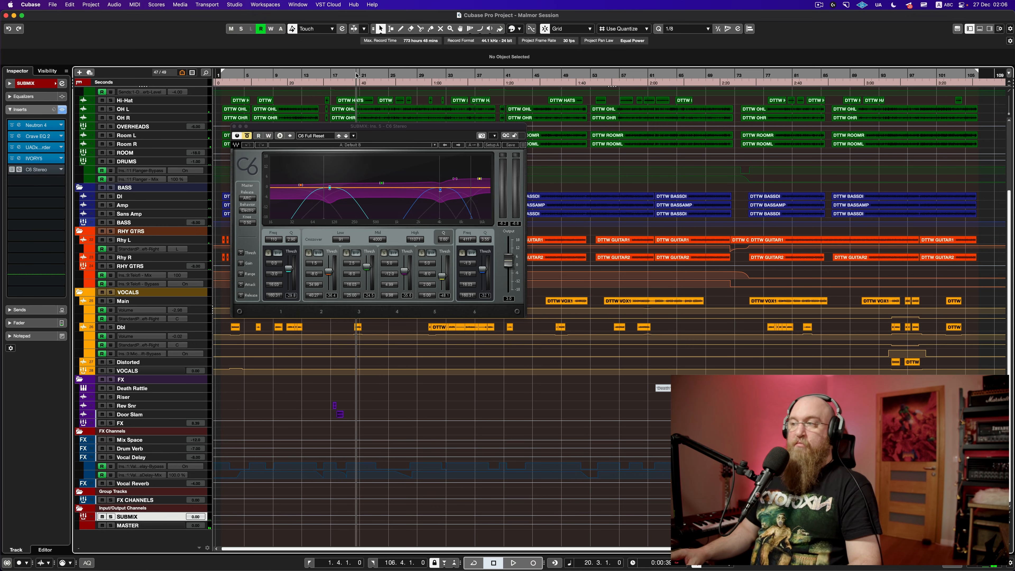
pyautogui.press('space')
pyautogui.moveTo(400, 126)
pyautogui.mouseDown()
pyautogui.moveTo(254, 120)
pyautogui.moveTo(385, 117)
pyautogui.mouseUp()
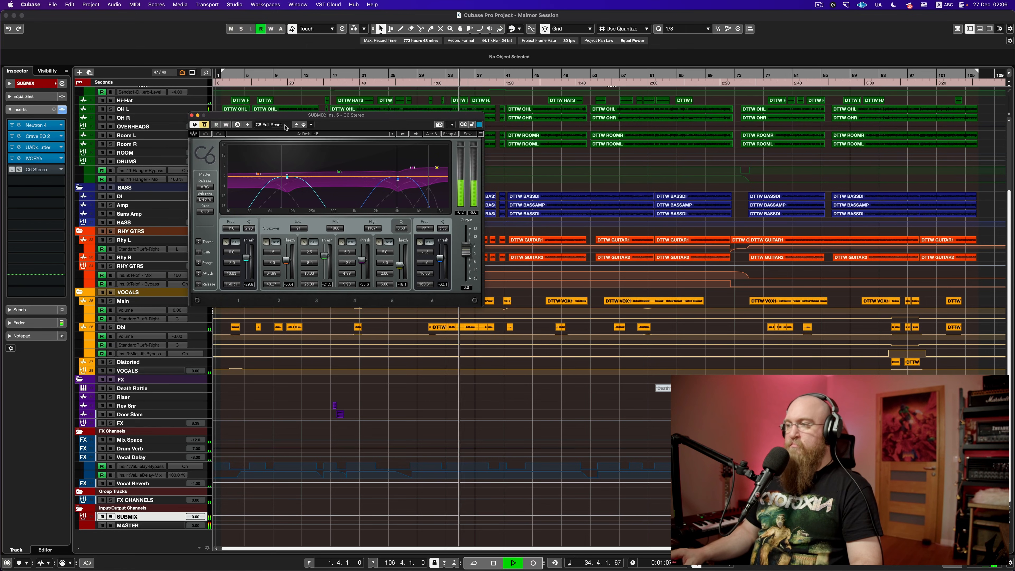
pyautogui.press('space')
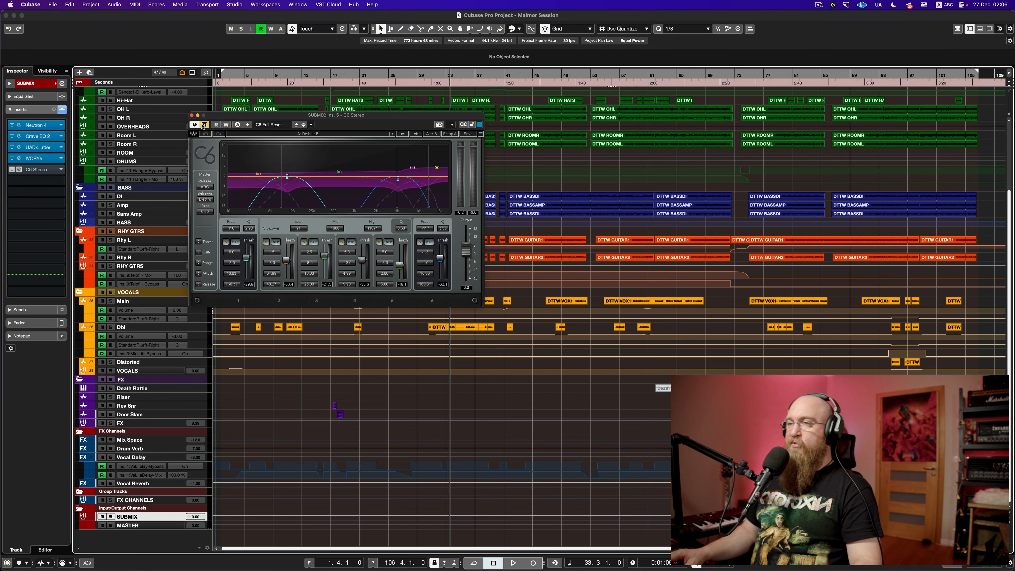
pyautogui.press('space')
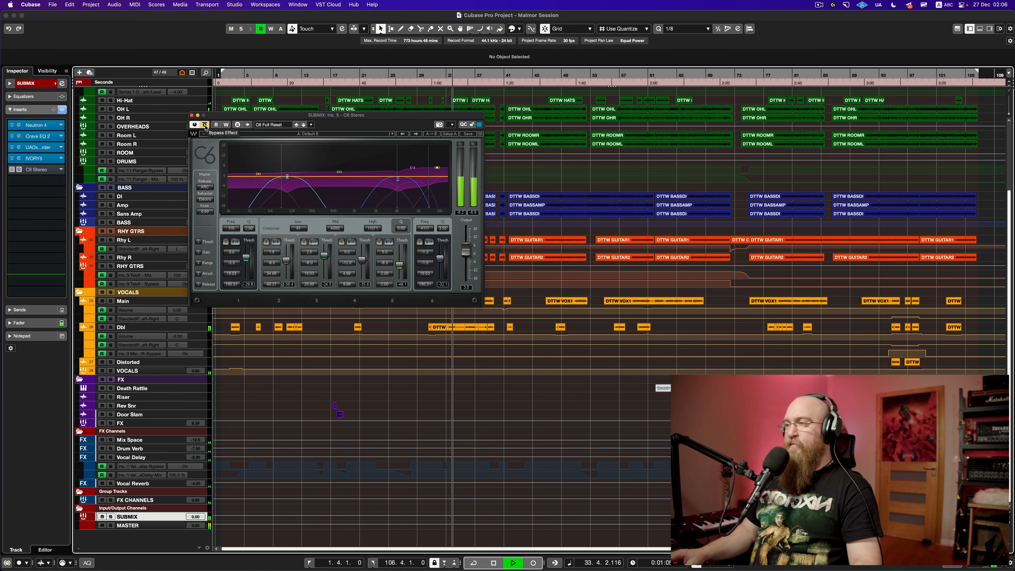
pyautogui.click(204, 125)
pyautogui.moveTo(262, 116); pyautogui.dragTo(264, 103)
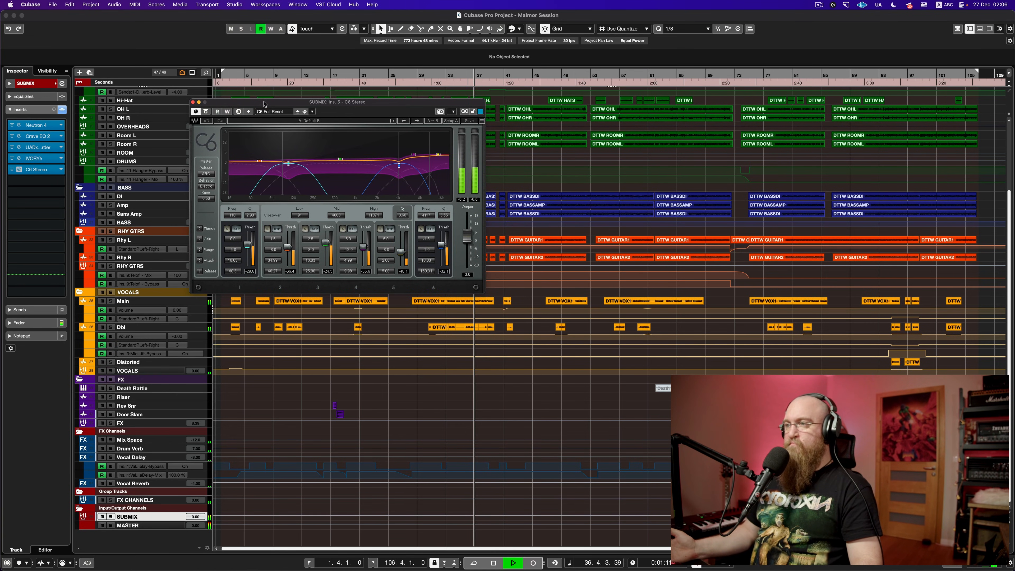
pyautogui.press('space')
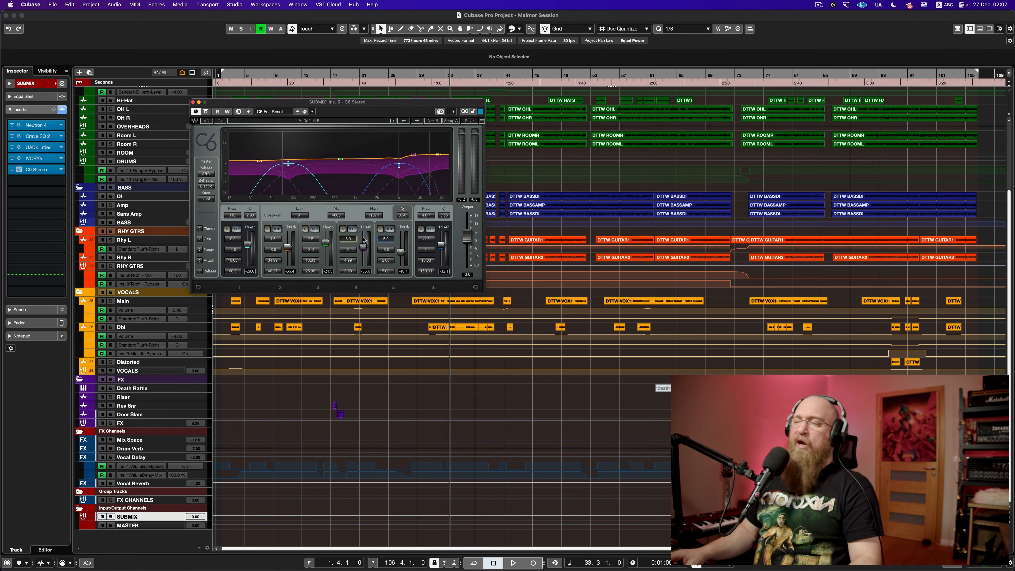
# Step: Lower the linked band 4 and 5 gains from 5.0 during playback, then close the C6
pyautogui.press('space')
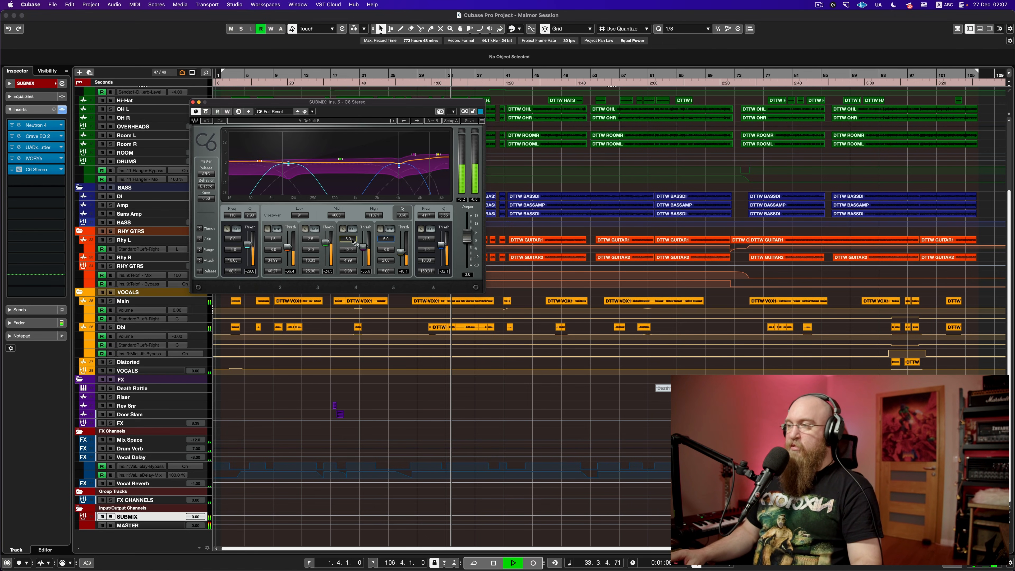
pyautogui.moveTo(363, 238)
pyautogui.mouseDown()
pyautogui.moveTo(363, 259)
pyautogui.moveTo(363, 248)
pyautogui.mouseUp()
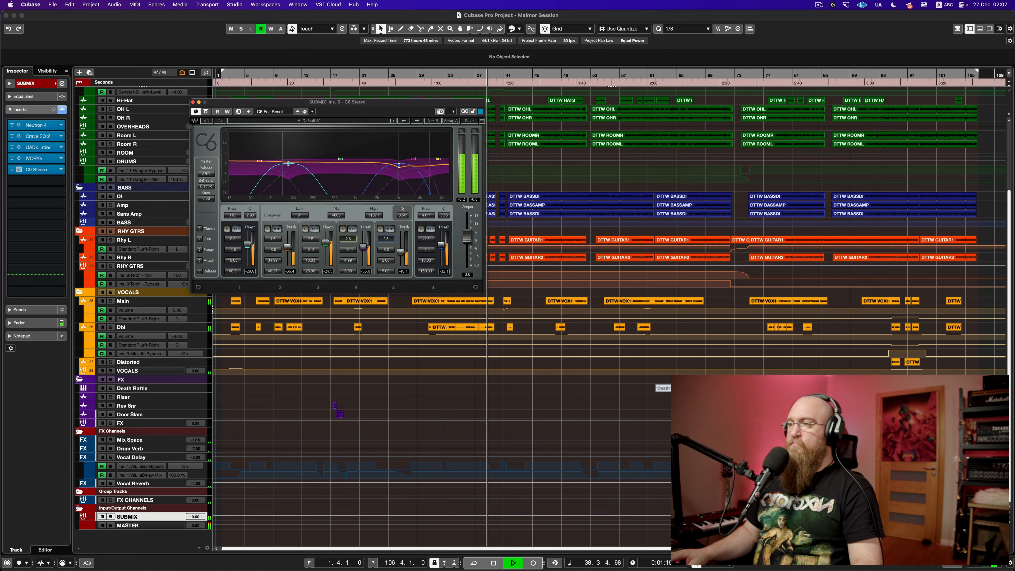
pyautogui.press('space')
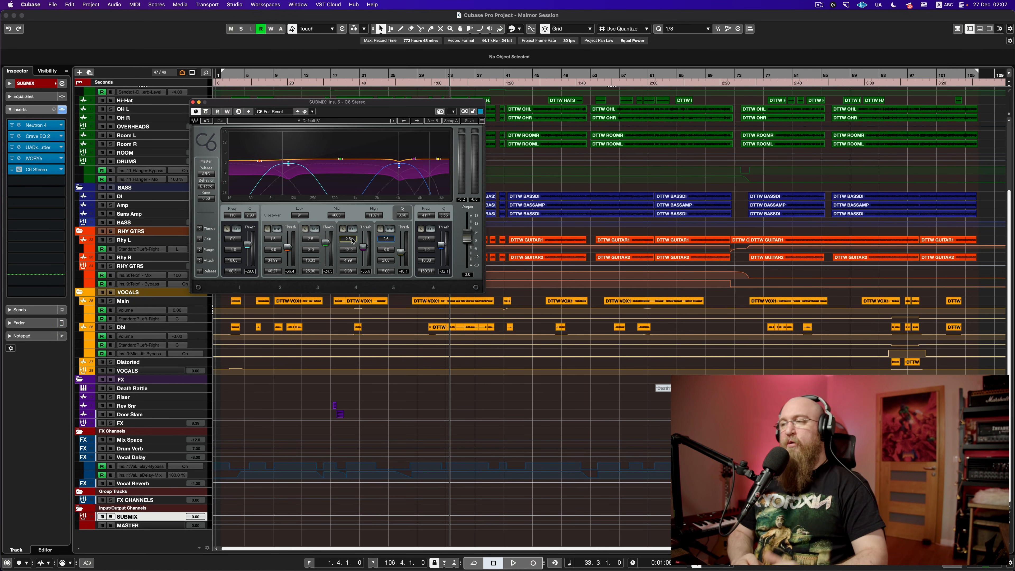
pyautogui.moveTo(359, 104); pyautogui.dragTo(399, 92)
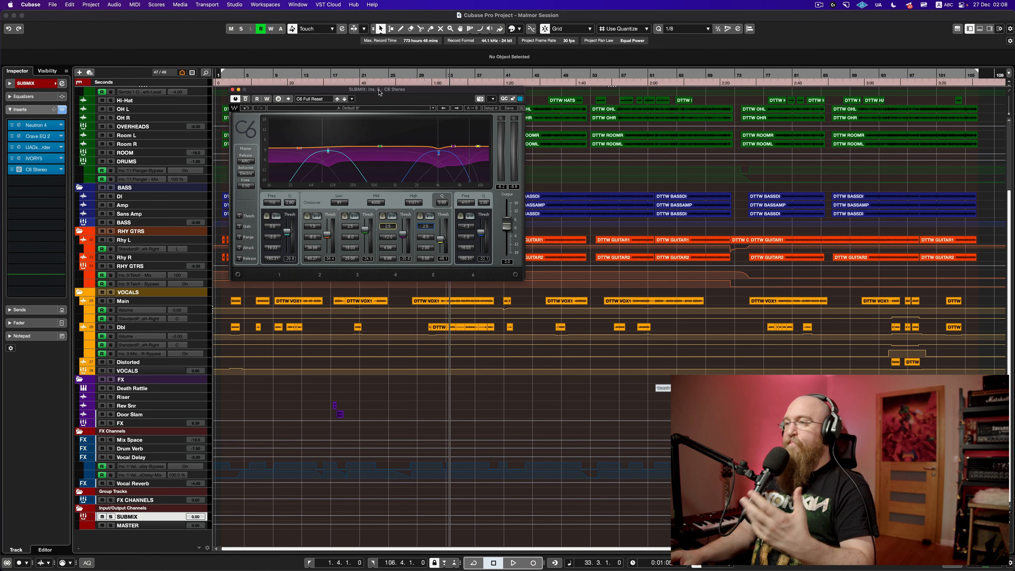
pyautogui.moveTo(380, 92); pyautogui.dragTo(410, 110)
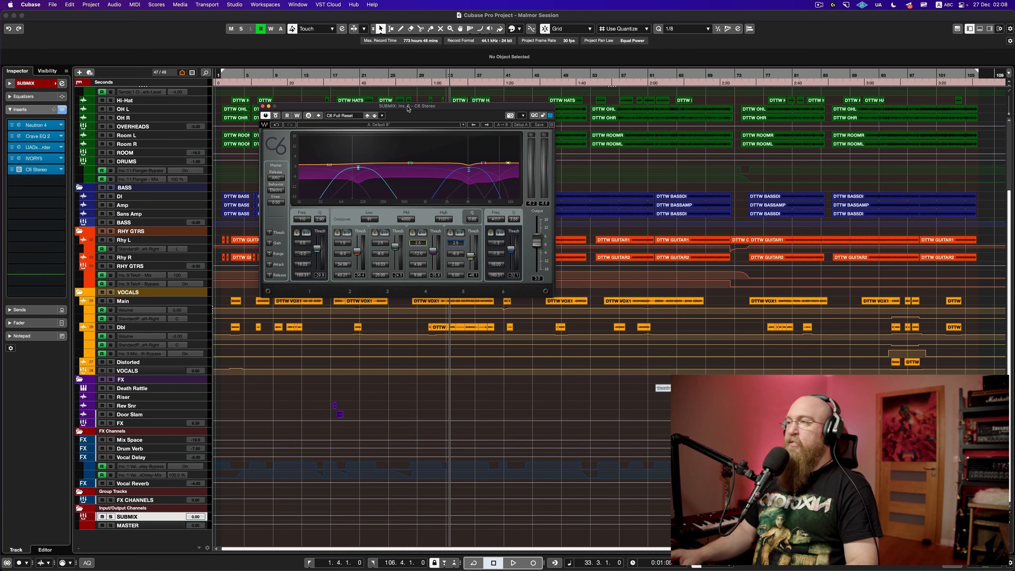
pyautogui.moveTo(409, 108); pyautogui.dragTo(395, 111)
pyautogui.press('super+w')
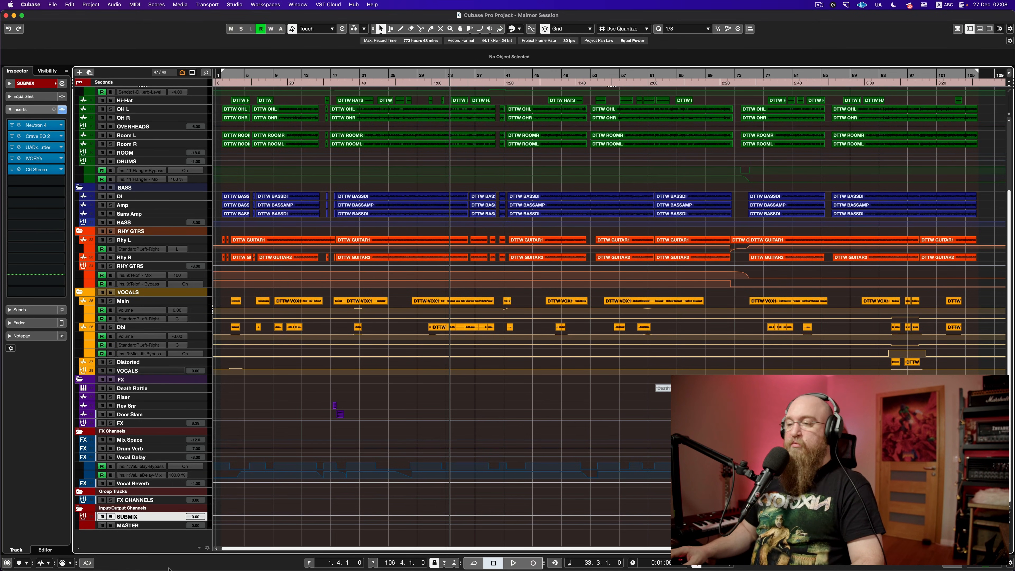
# Step: Open the MASTER's ASHFLAT clipper and Ozone 10, stacking the clipper above Ozone
pyautogui.click(153, 525)
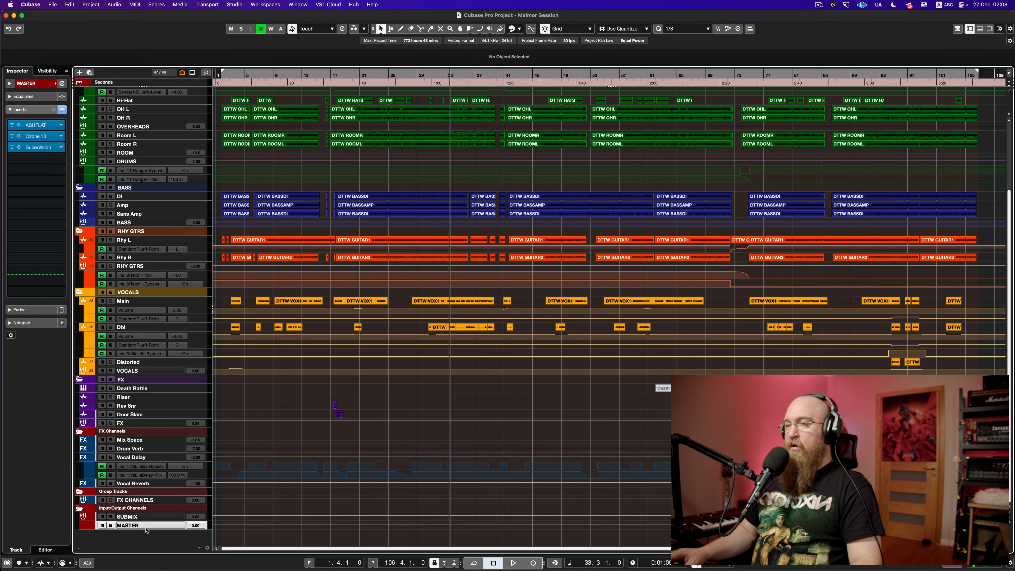
pyautogui.click(35, 125)
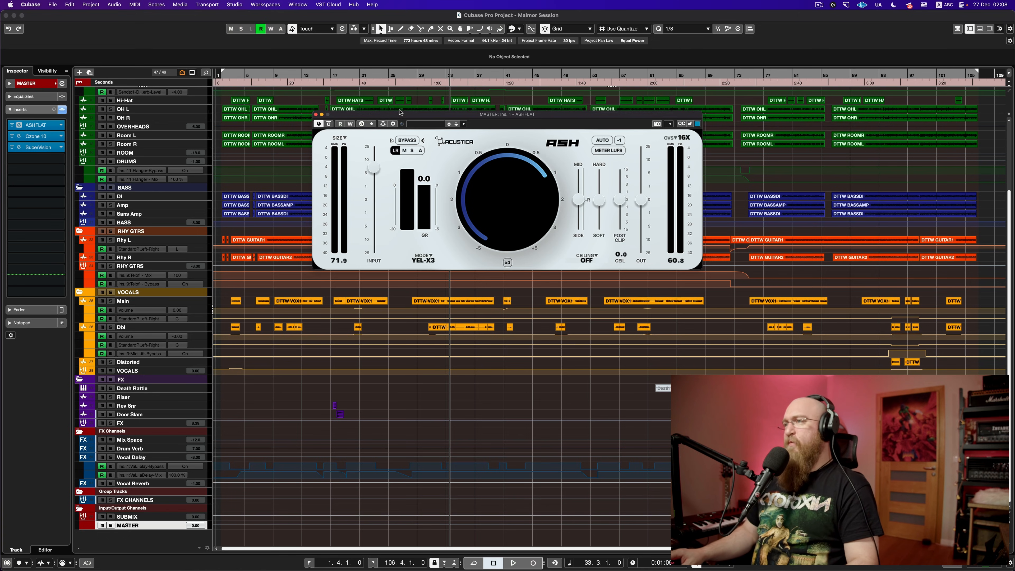
pyautogui.moveTo(440, 115); pyautogui.dragTo(364, 37)
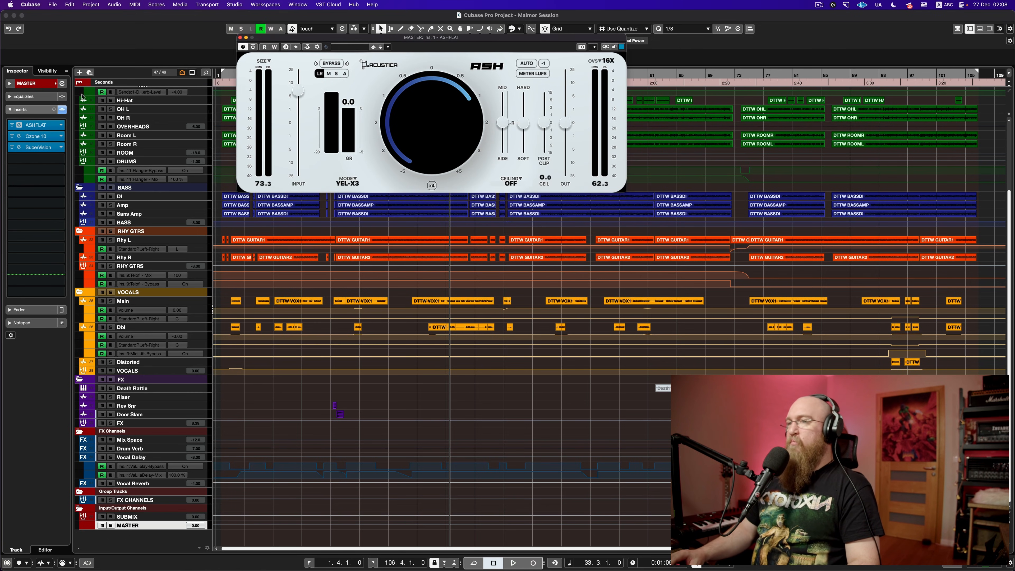
pyautogui.click(35, 135)
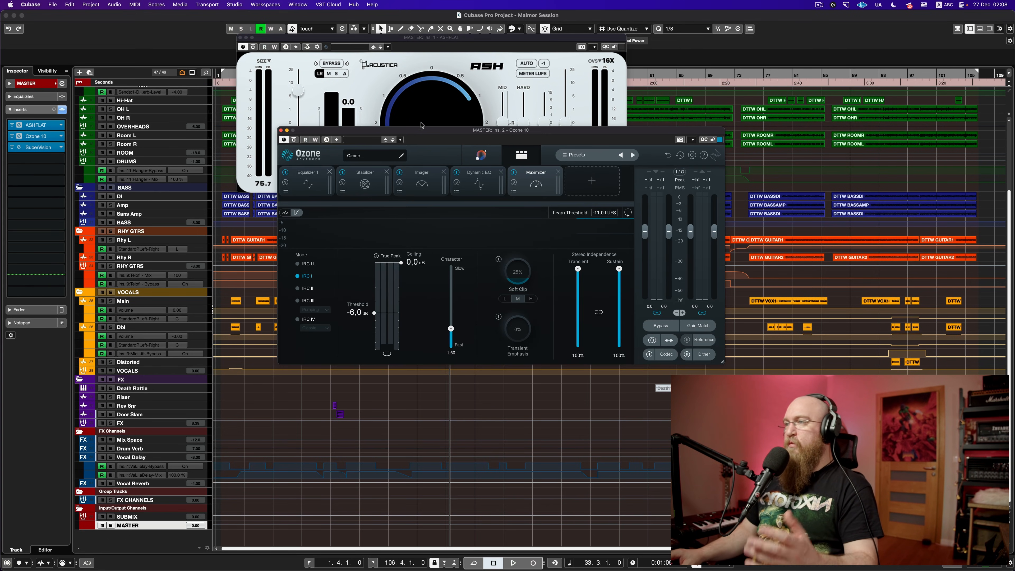
pyautogui.moveTo(434, 131); pyautogui.dragTo(357, 228)
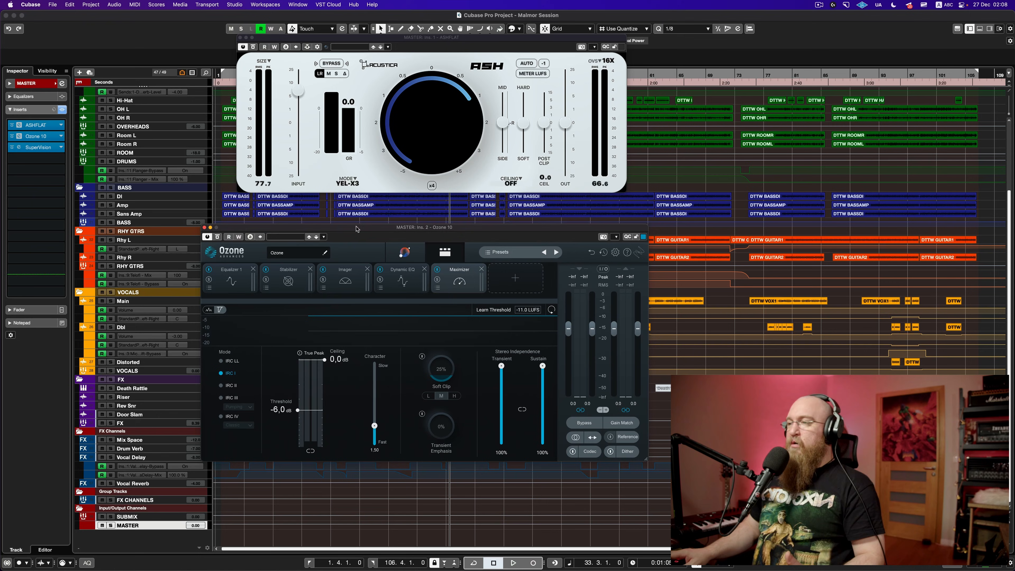
pyautogui.click(390, 39)
pyautogui.moveTo(390, 40); pyautogui.dragTo(372, 61)
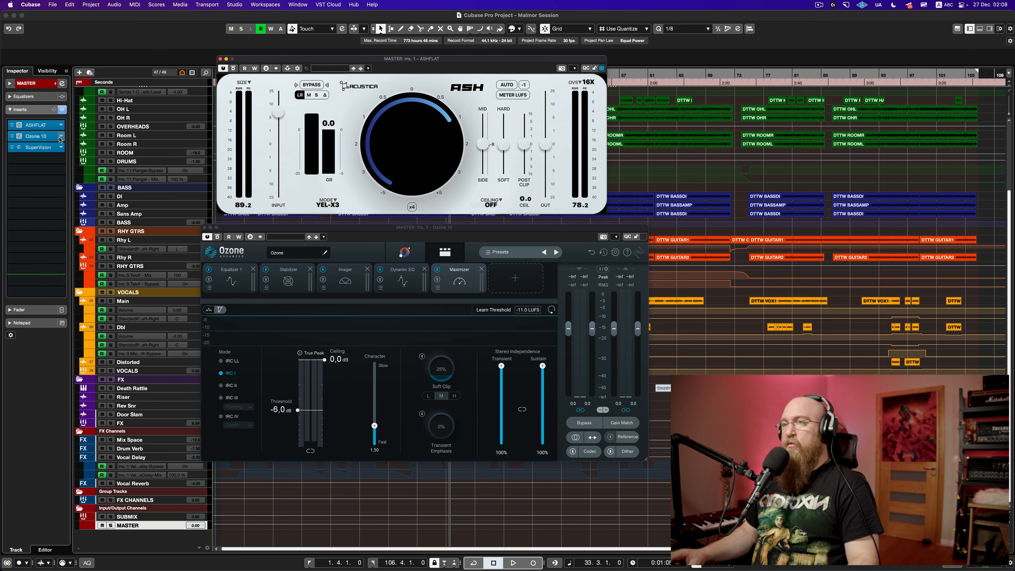
# Step: Play from bar 33 and compare the master chain with the ASHFLAT clipper bypassed and re-enabled
pyautogui.press('space')
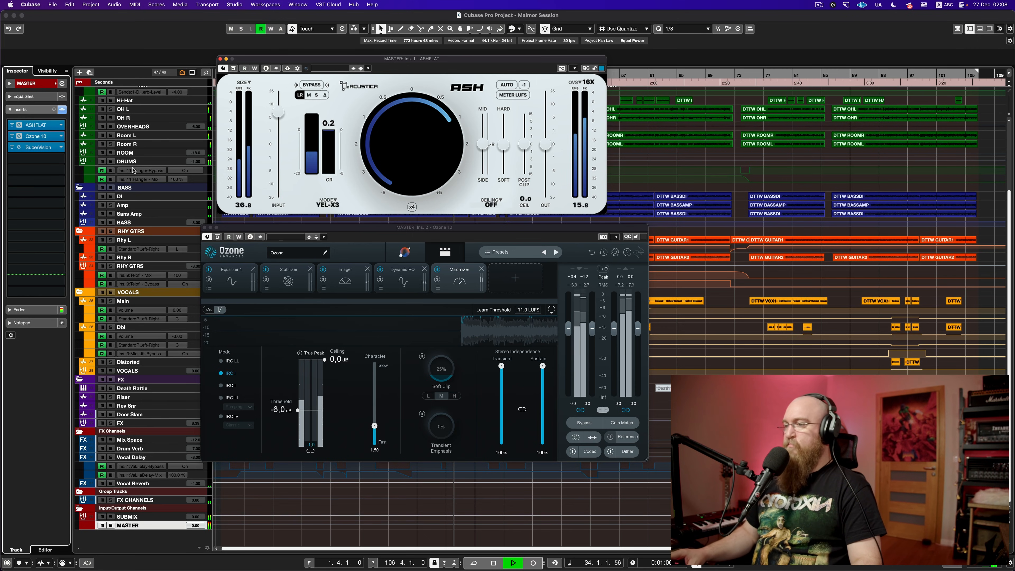
pyautogui.press('space')
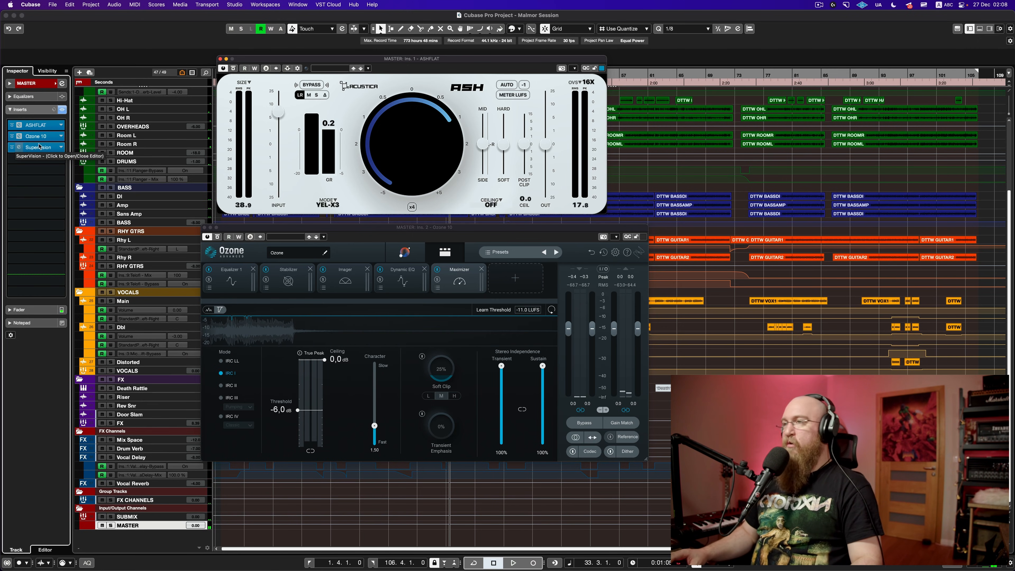
pyautogui.press('space')
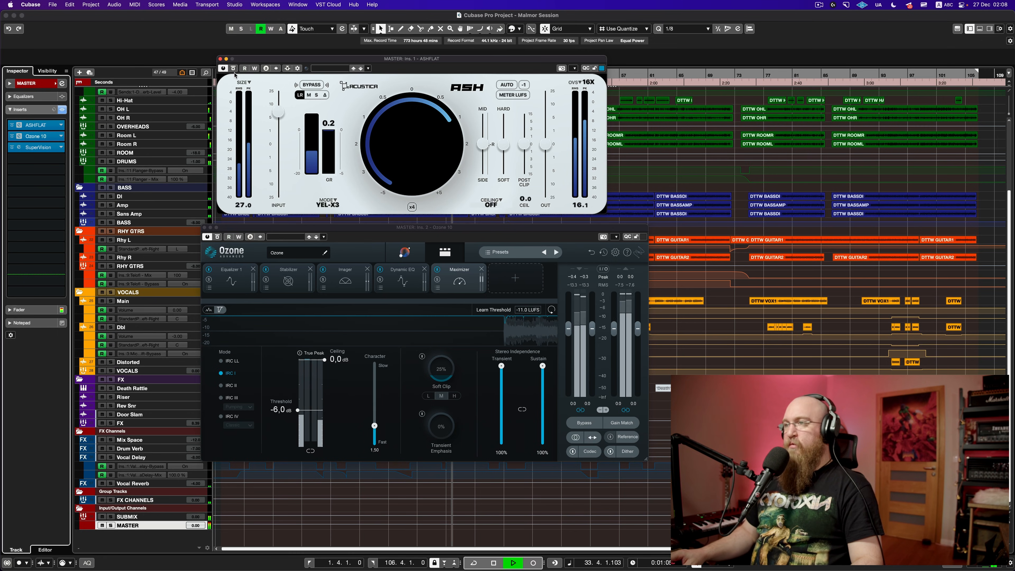
pyautogui.click(234, 70)
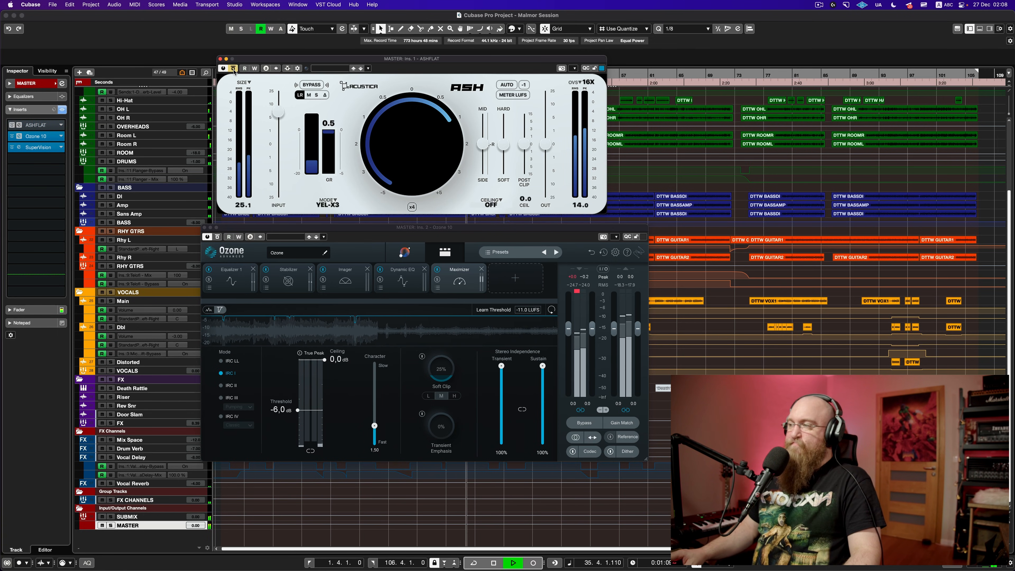
pyautogui.click(233, 69)
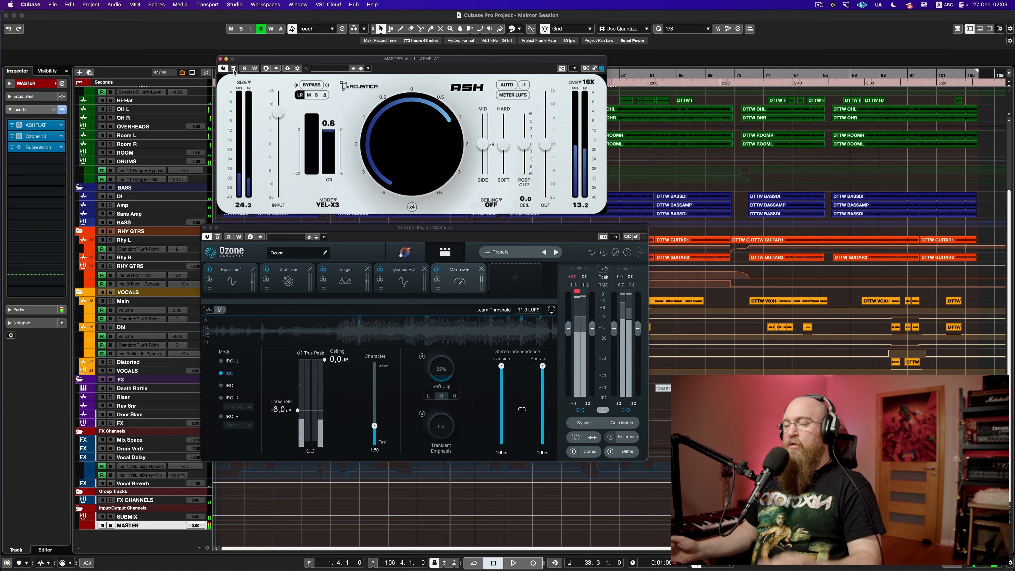
pyautogui.press('space')
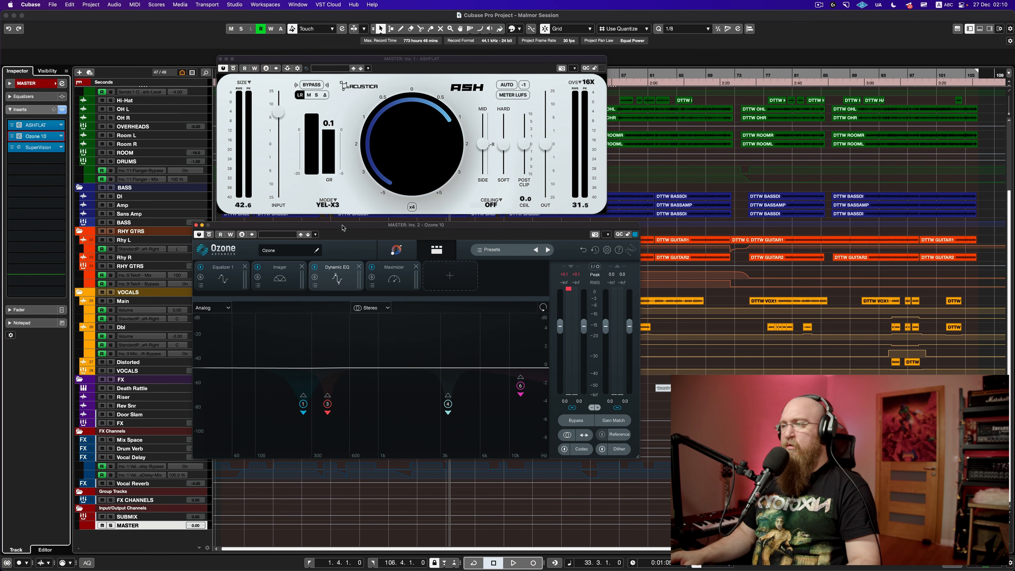
# Step: In Ozone's Equalizer 1, select node 2 and try a -5 dB gain
pyautogui.moveTo(343, 227); pyautogui.dragTo(293, 222)
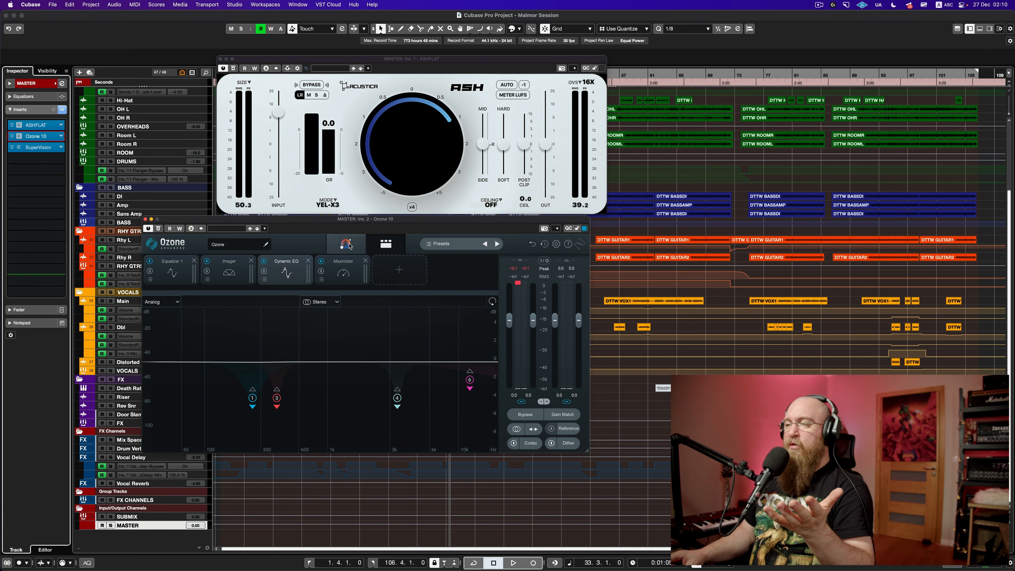
pyautogui.moveTo(312, 220); pyautogui.dragTo(346, 221)
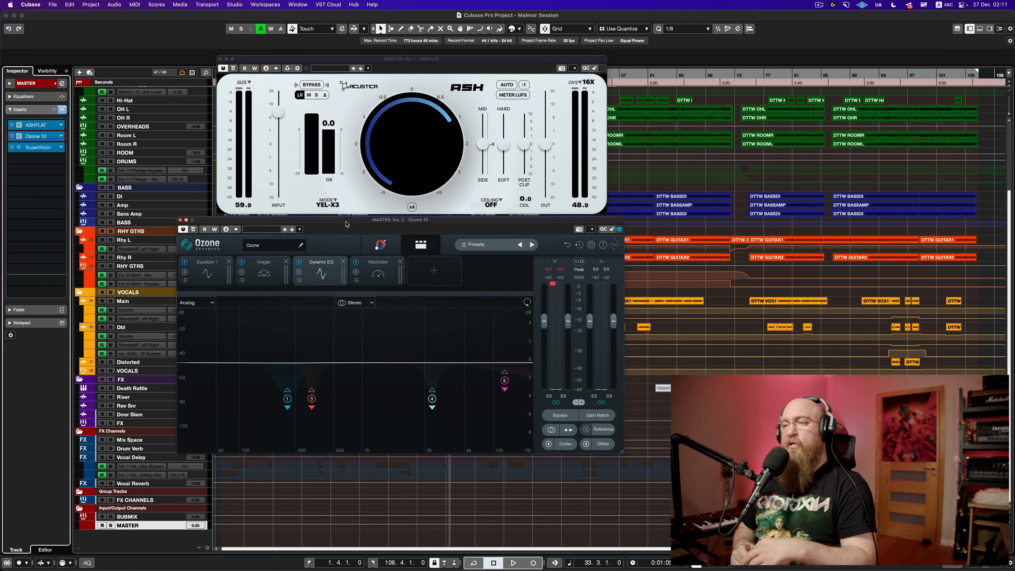
pyautogui.click(209, 271)
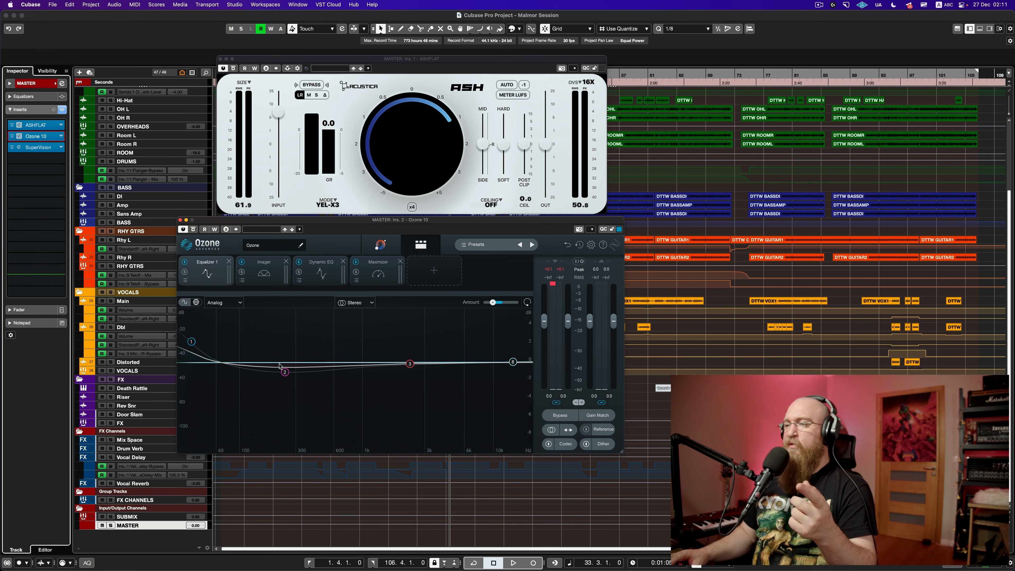
pyautogui.click(284, 372)
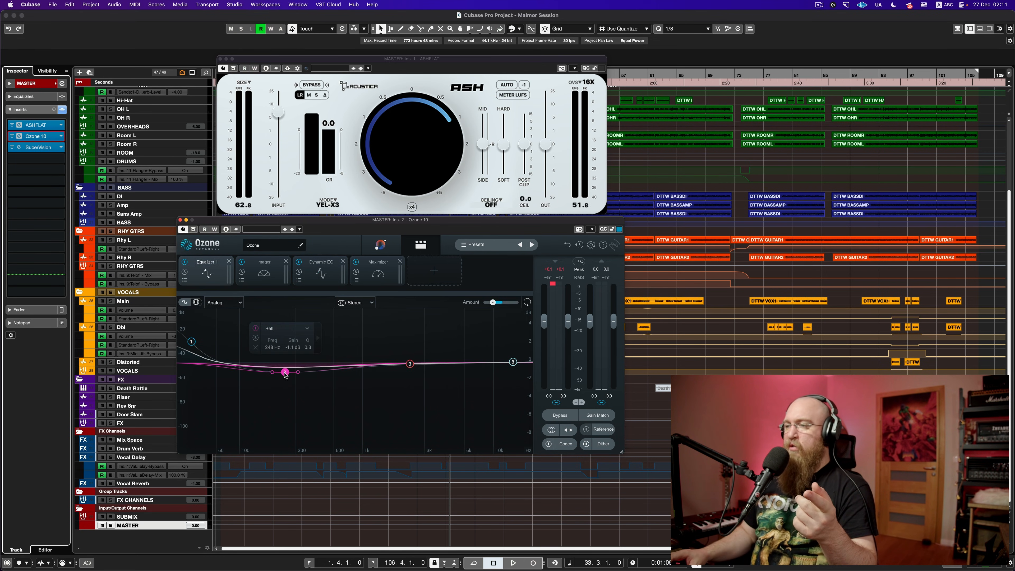
pyautogui.doubleClick(292, 347)
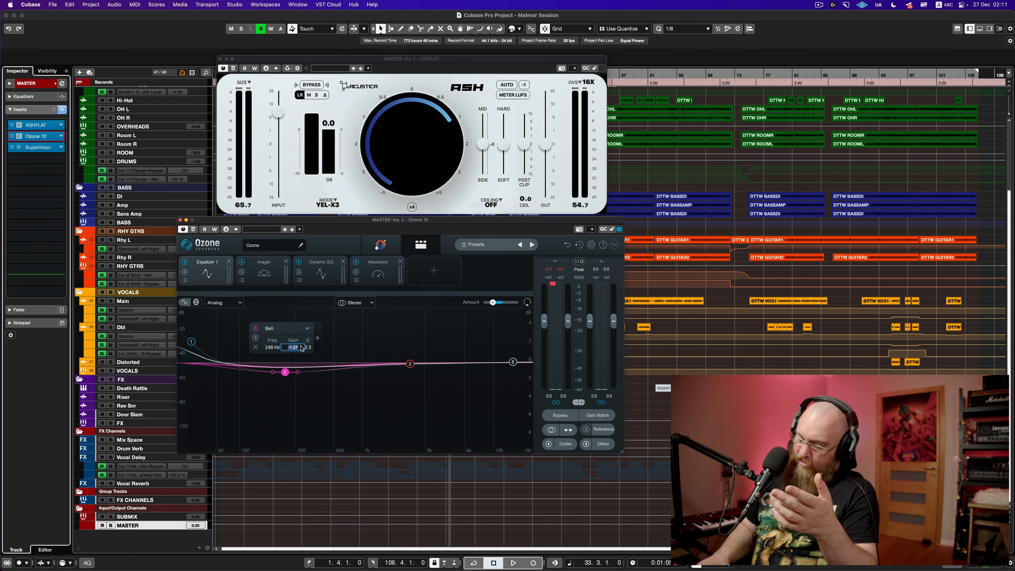
pyautogui.write('-5')
pyautogui.press('Return')
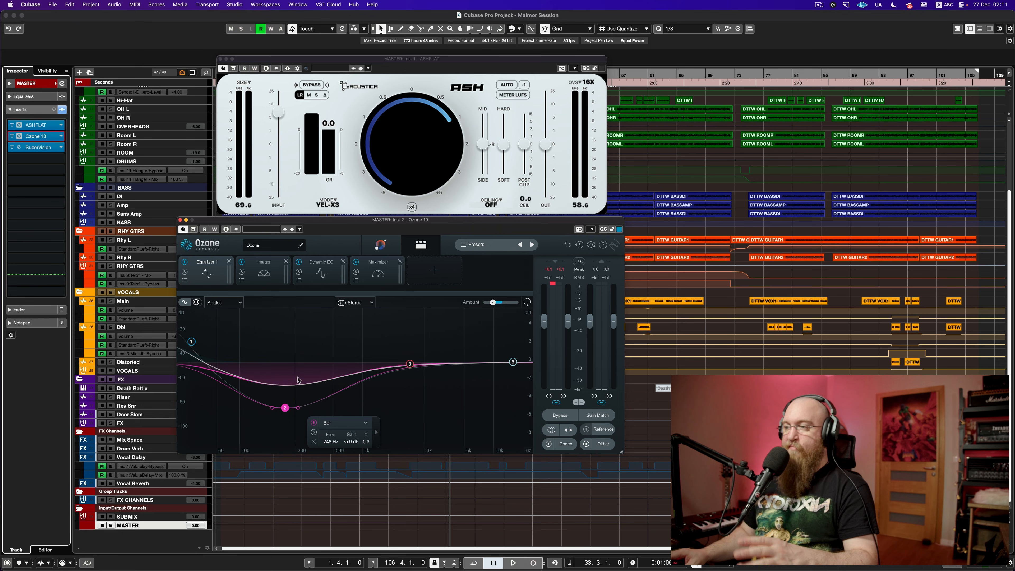
# Step: Reset node 2, set it to a -1.1 dB cut, then close the Ozone and ASH windows
pyautogui.doubleClick(286, 409)
pyautogui.doubleClick(290, 342)
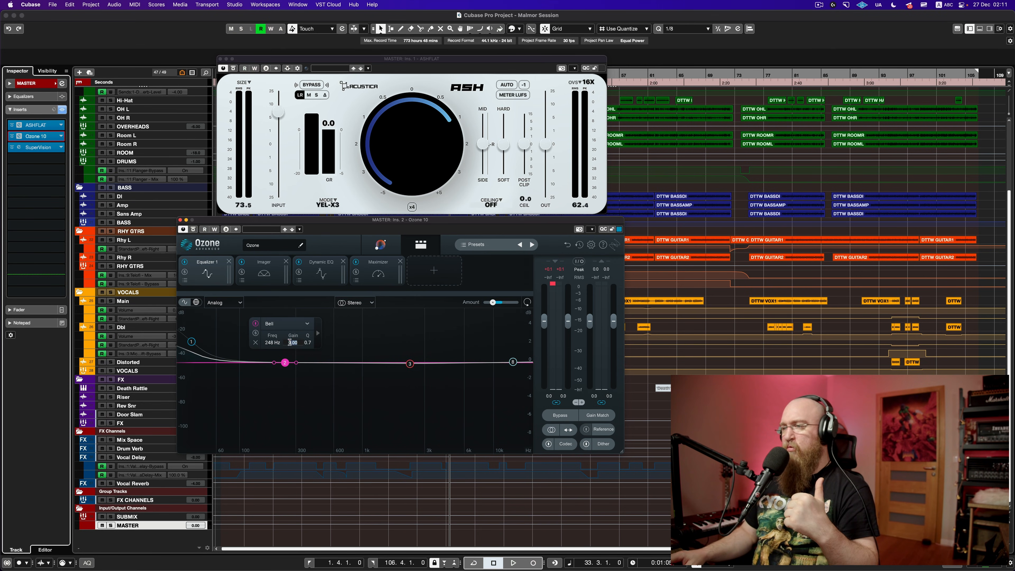
pyautogui.write('-1.1')
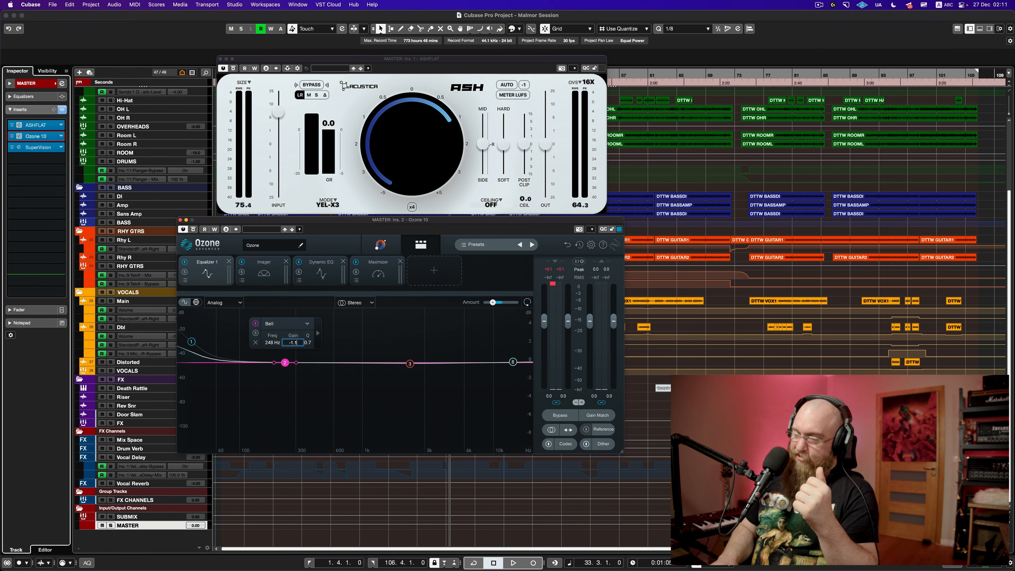
pyautogui.press('Return')
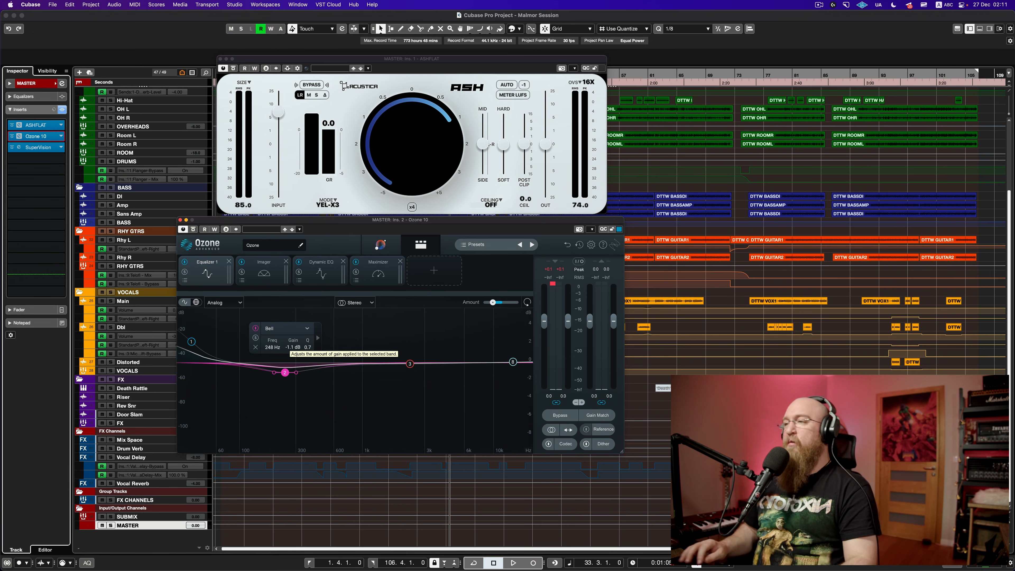
pyautogui.click(180, 220)
pyautogui.click(220, 58)
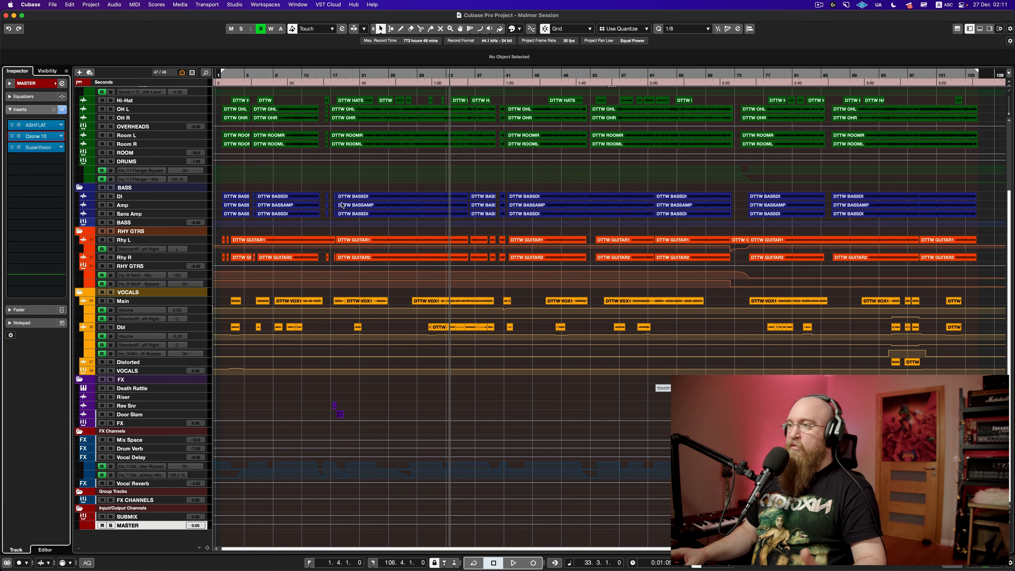
pyautogui.click(380, 76)
pyautogui.press('space')
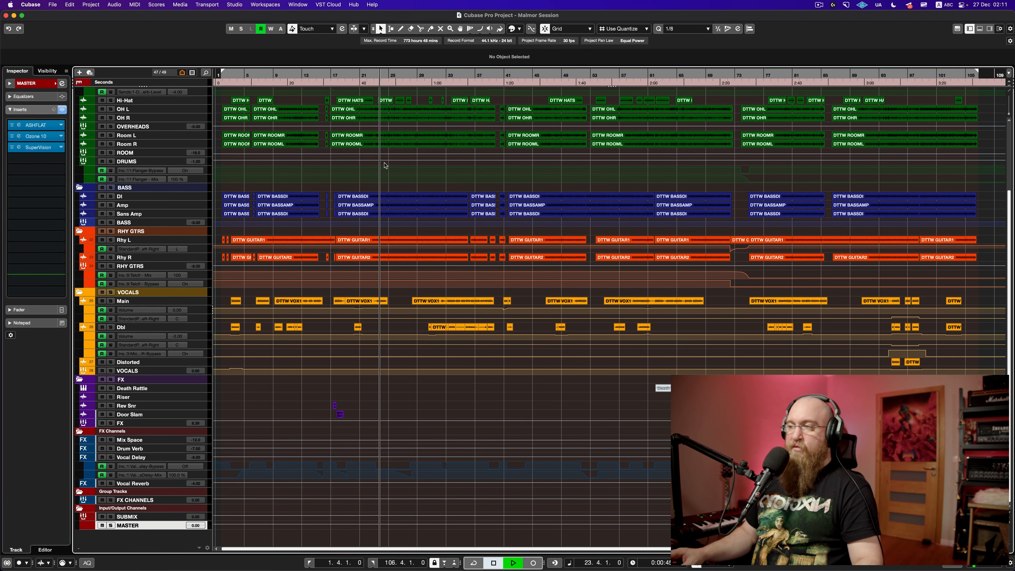
pyautogui.scroll(5, 388, 167)
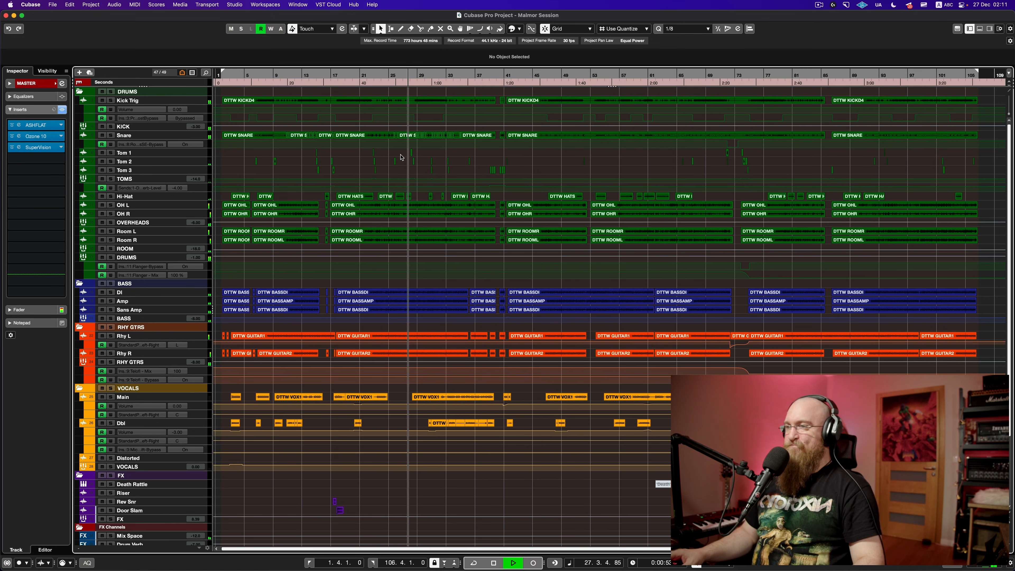
pyautogui.press('space')
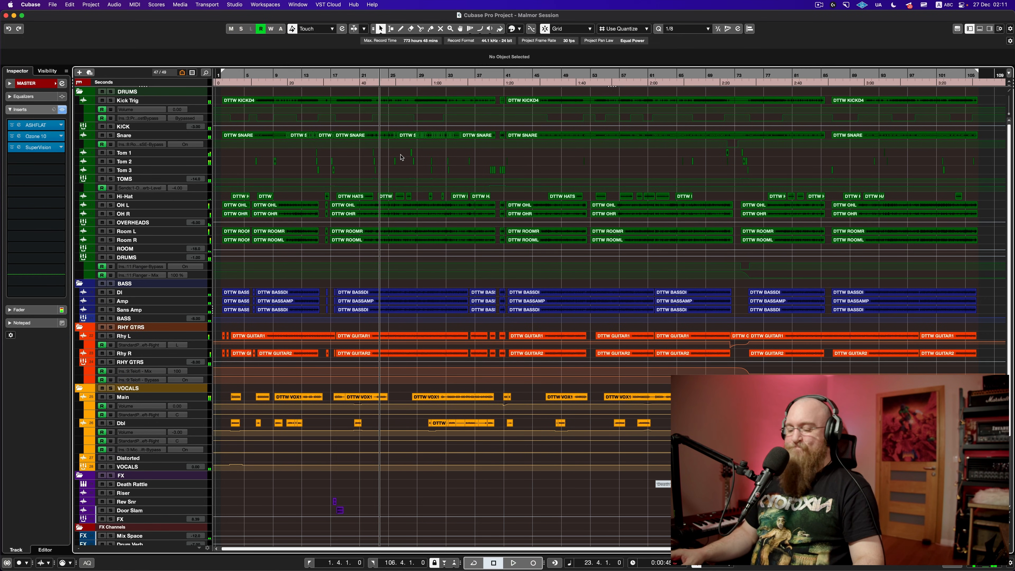
pyautogui.hscroll(-1, 400, 155)
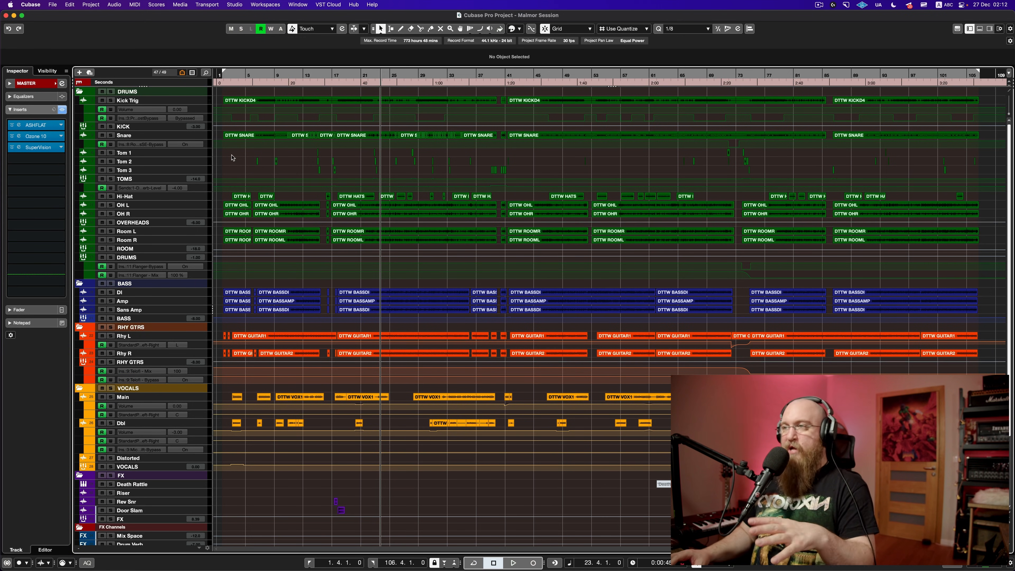
# Step: Open the Snare track's Multi Band Gate and DrumEQ inserts and arrange their windows
pyautogui.click(199, 137)
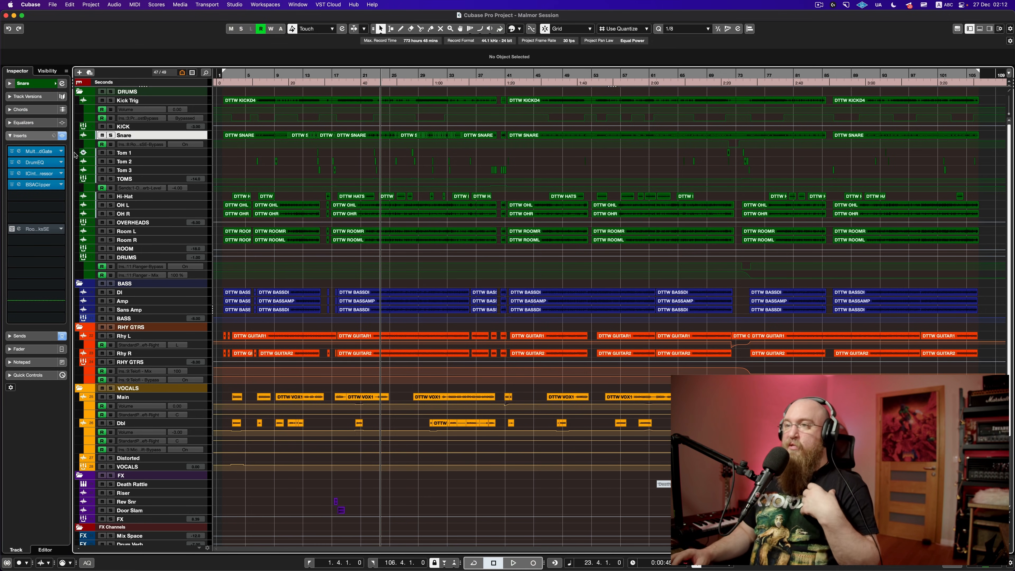
pyautogui.click(43, 151)
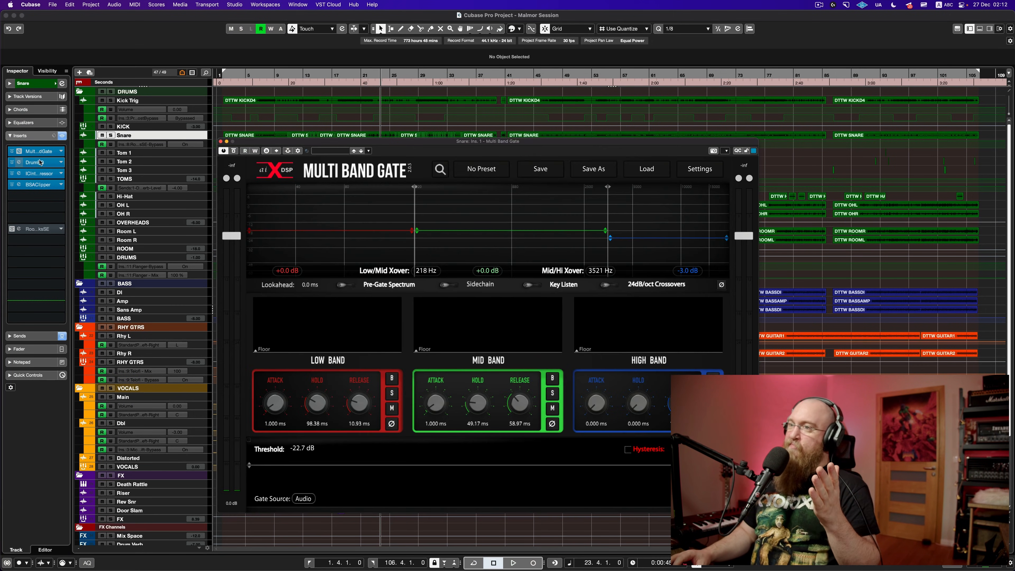
pyautogui.click(36, 162)
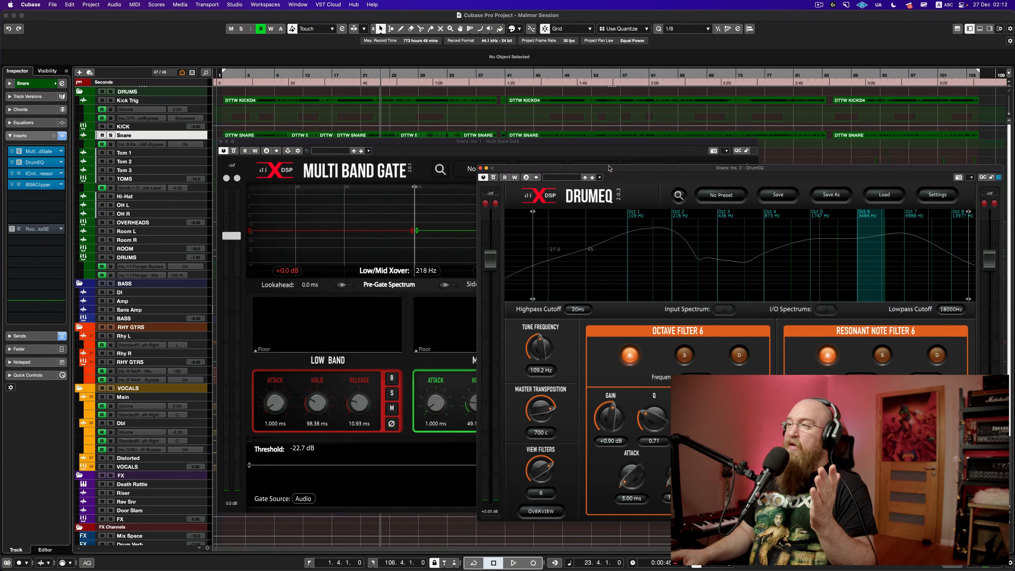
pyautogui.moveTo(457, 143); pyautogui.dragTo(281, 89)
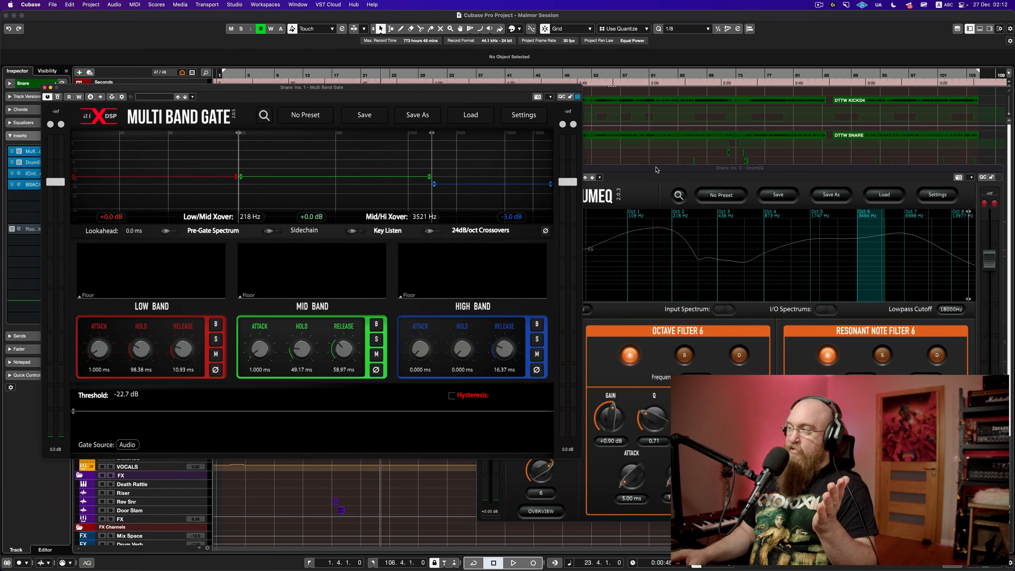
pyautogui.moveTo(660, 172); pyautogui.dragTo(639, 110)
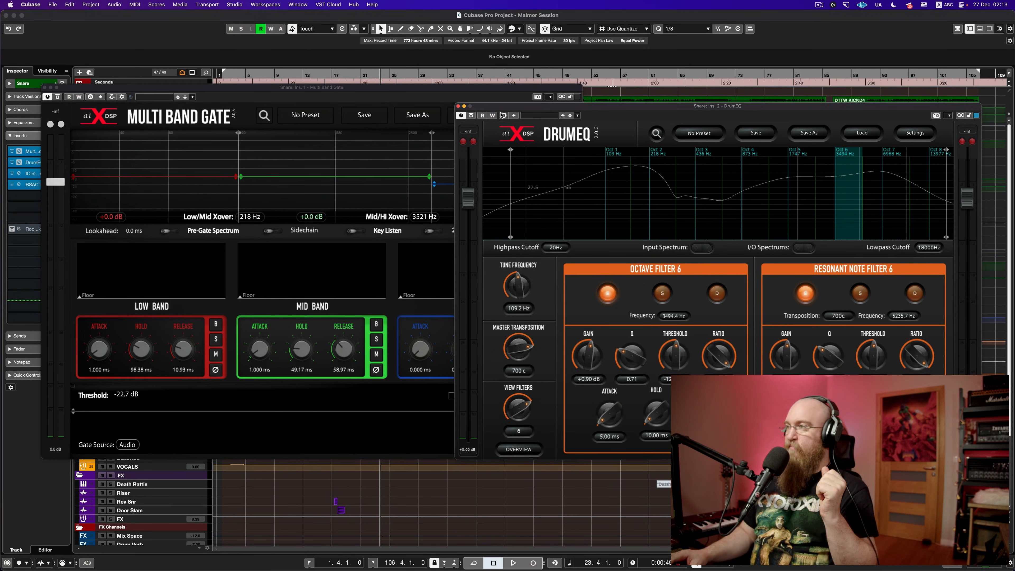
pyautogui.moveTo(481, 107); pyautogui.dragTo(497, 147)
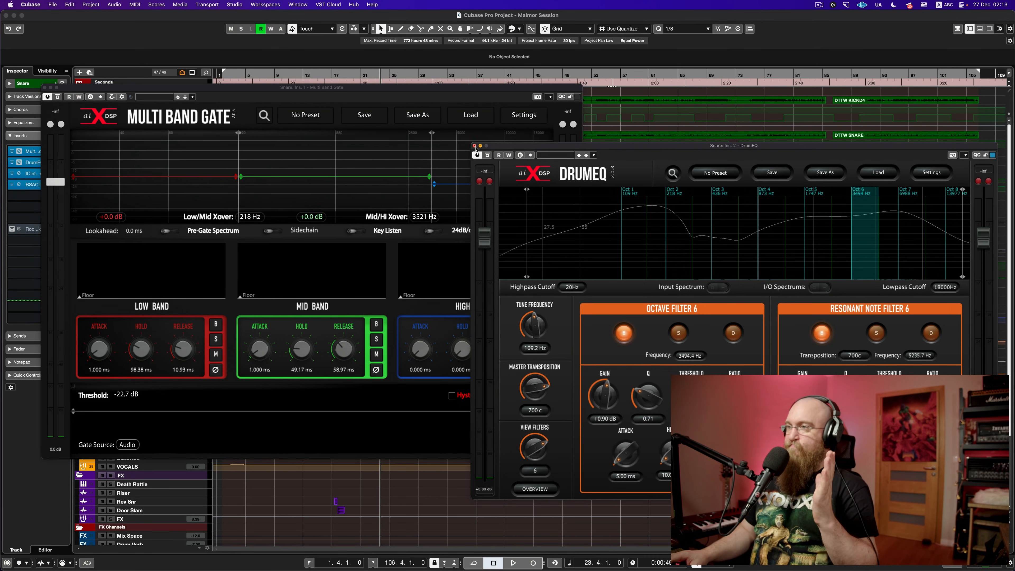
# Step: Close the DrumEQ and Multi Band Gate windows, leaving the Snare's insert list showing
pyautogui.click(475, 147)
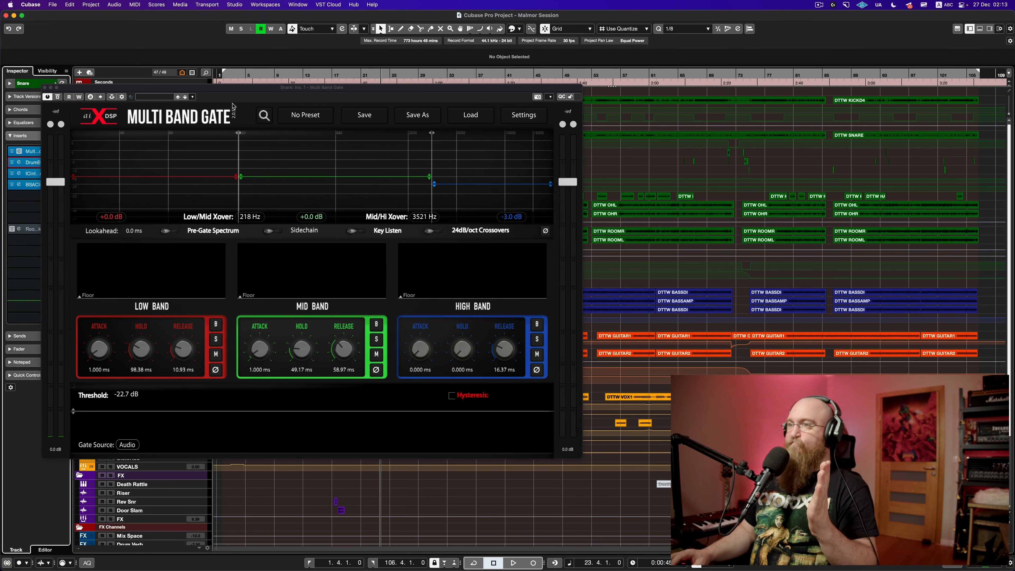
pyautogui.click(45, 88)
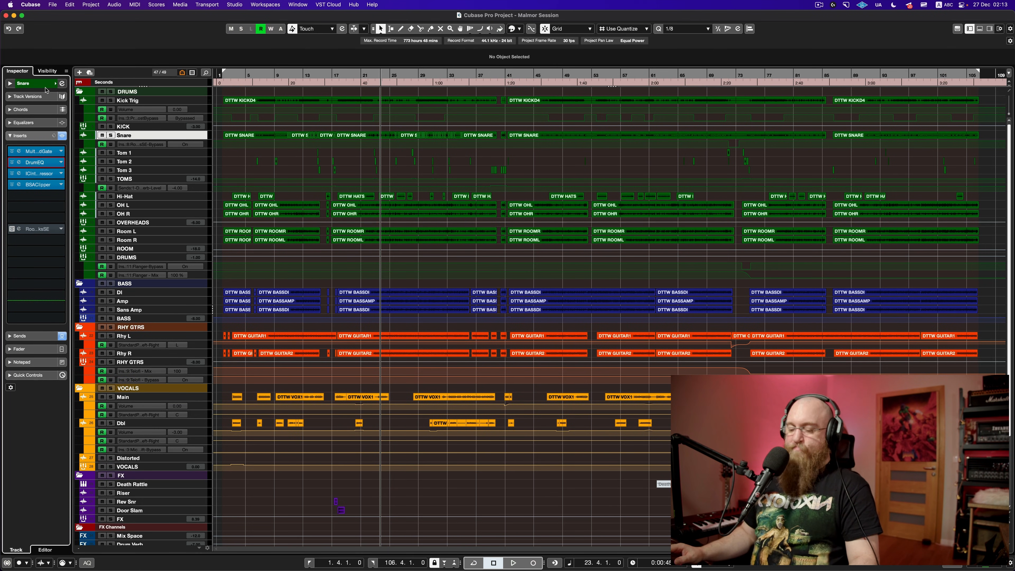
pyautogui.hscroll(1, 47, 91)
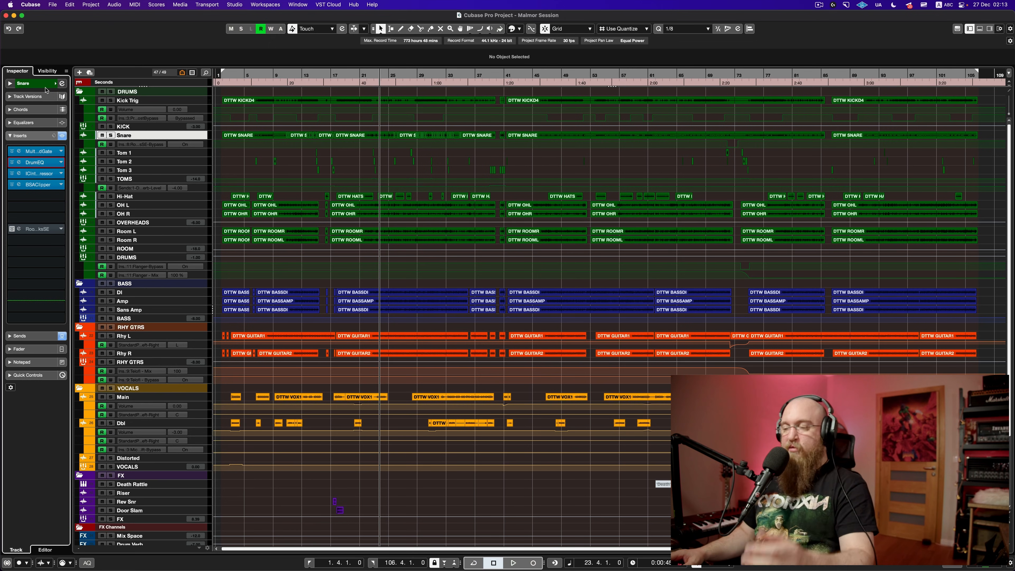